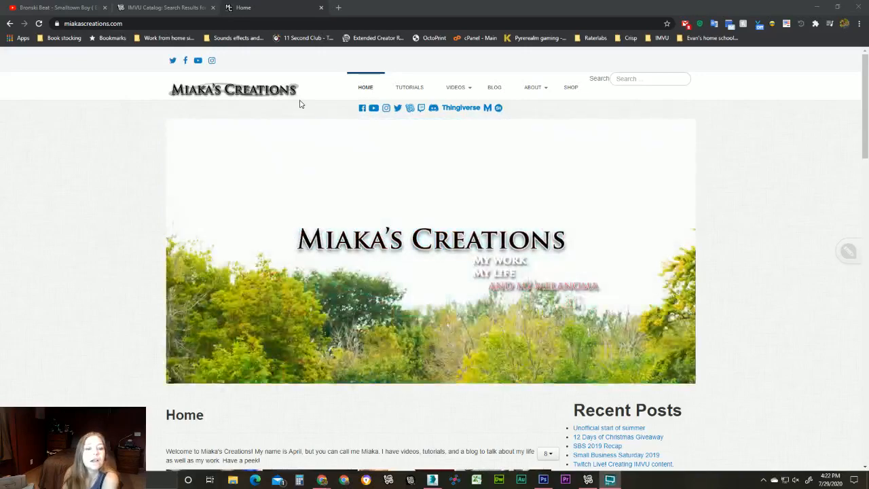
# Open the Tutorials page and look through its 3ds Max and IMVU client tutorial sections.
pyautogui.click(410, 87)
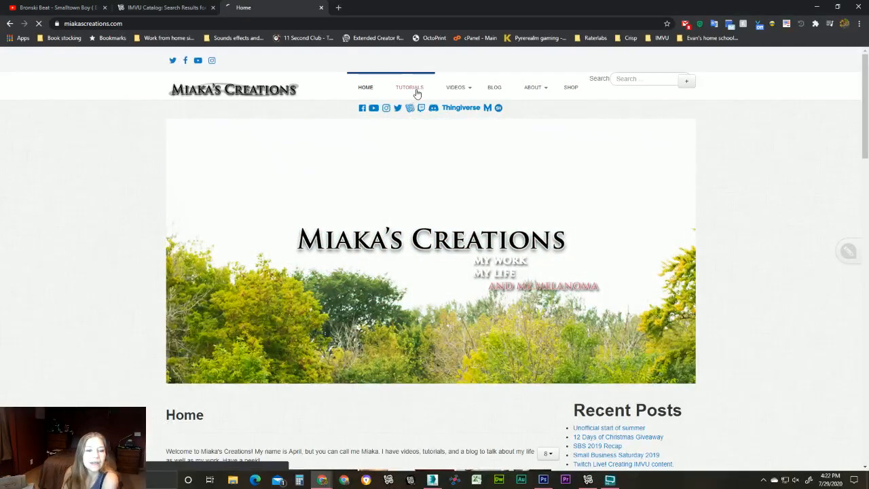
pyautogui.scroll(-5, 210, 304)
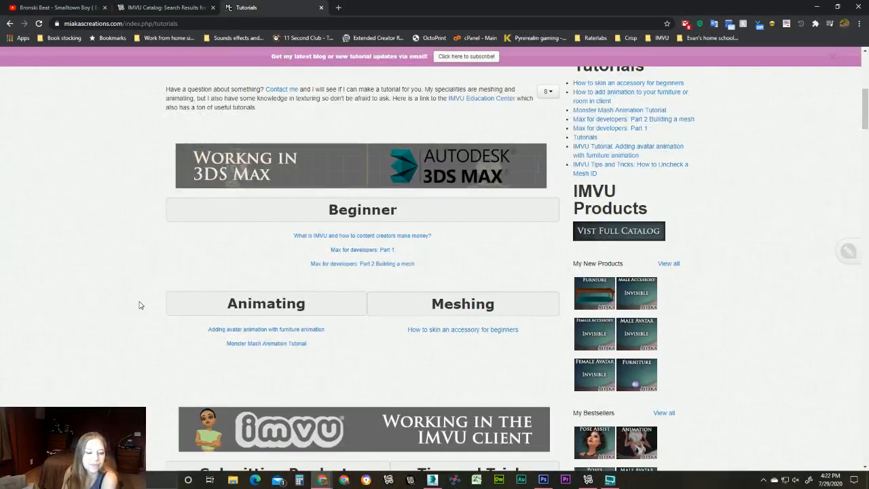
pyautogui.scroll(-3, 140, 305)
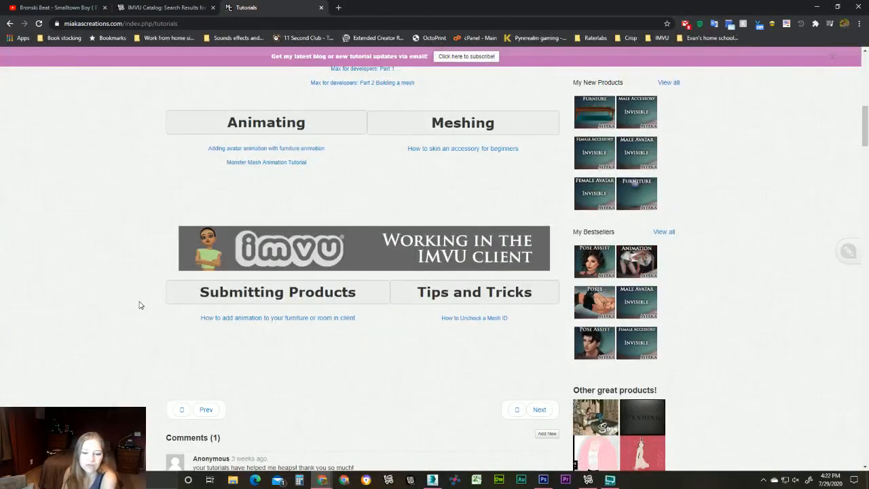
pyautogui.scroll(-2, 139, 305)
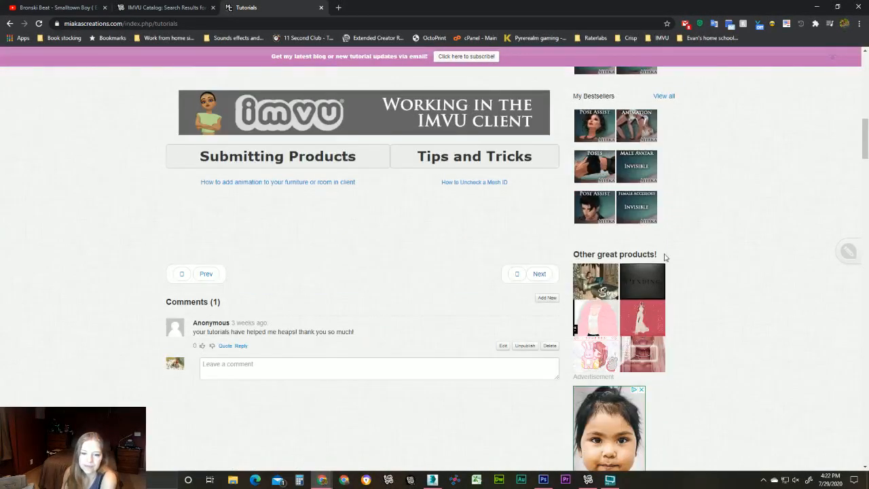
pyautogui.scroll(10, 308, 320)
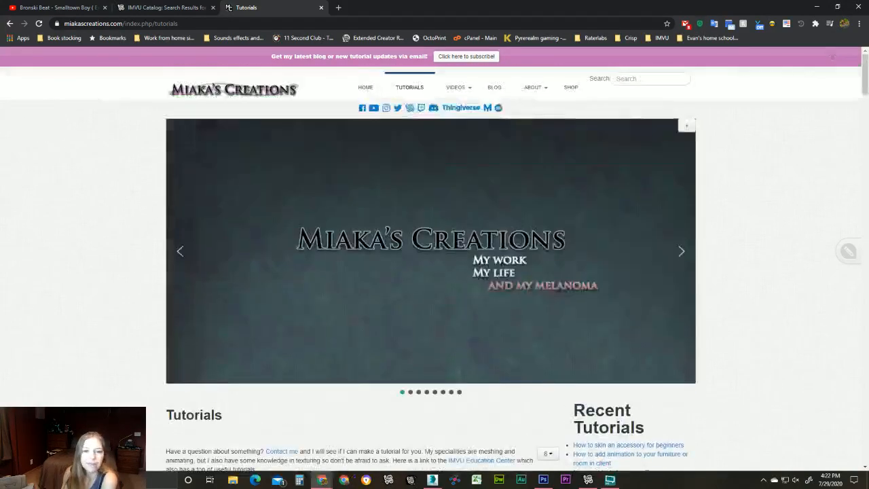
# Open the site's shop and log in to the store with the prefilled credentials.
pyautogui.click(569, 88)
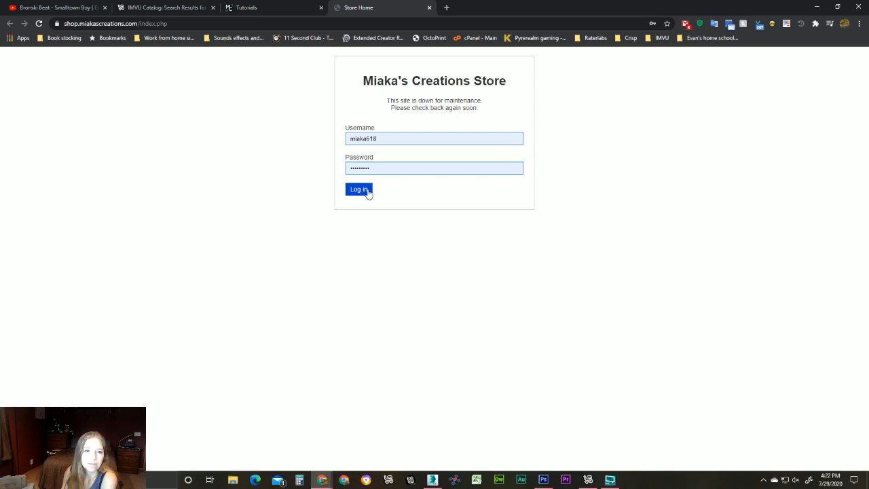
pyautogui.click(365, 190)
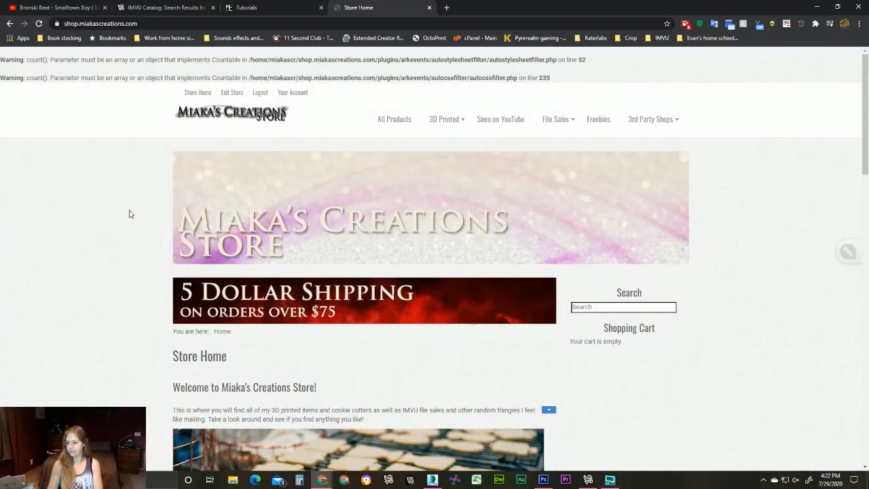
# Look through the product category banners on the store's home page, from custom cookie cutters down to Freebies.
pyautogui.scroll(-1, 129, 214)
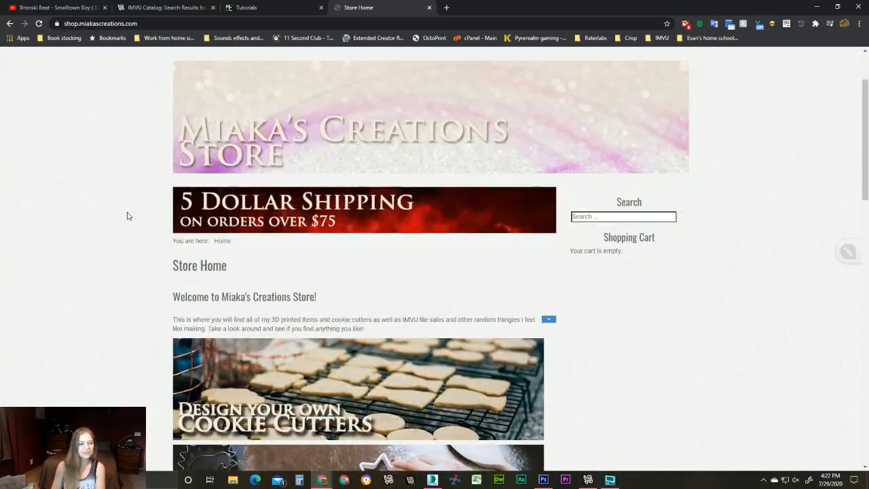
pyautogui.scroll(-2, 131, 211)
pyautogui.scroll(-2, 131, 211)
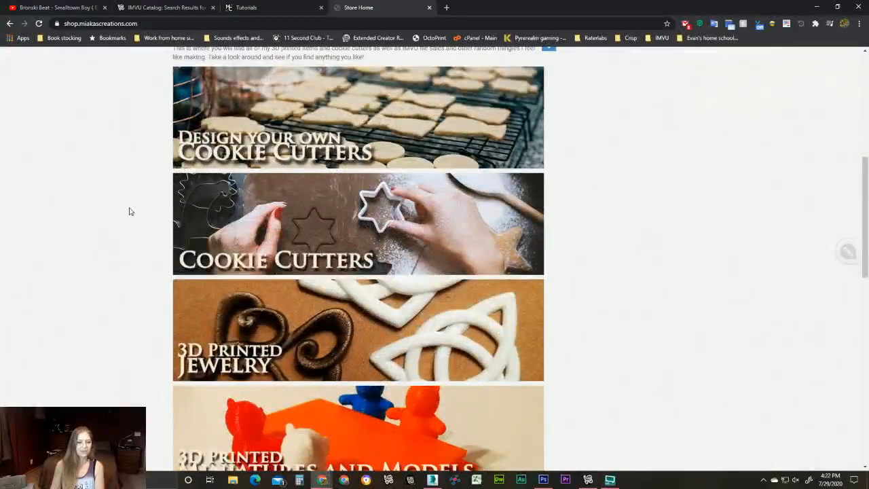
pyautogui.scroll(-2, 130, 211)
pyautogui.scroll(-3, 131, 211)
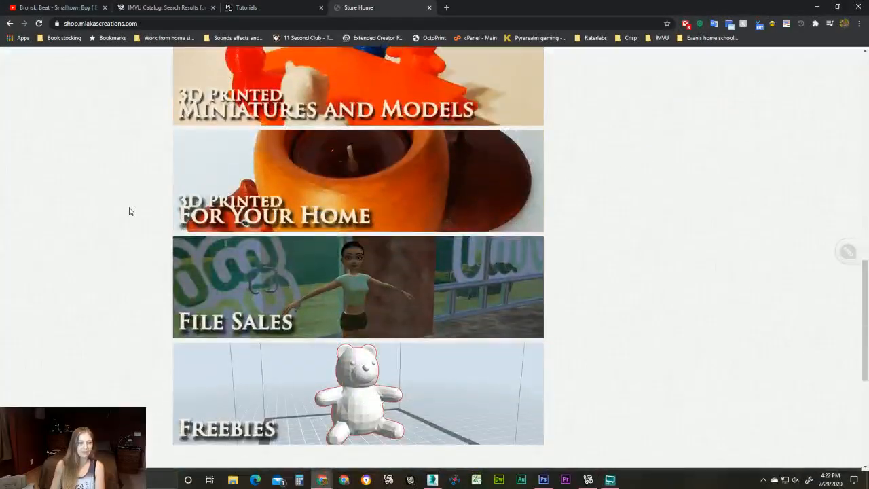
pyautogui.scroll(-3, 163, 274)
pyautogui.scroll(8, 180, 241)
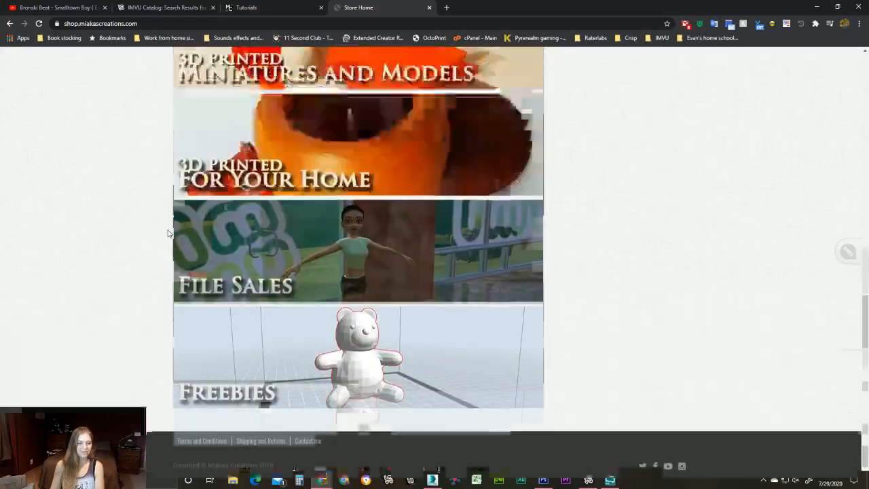
pyautogui.scroll(-8, 148, 260)
pyautogui.scroll(10, 149, 261)
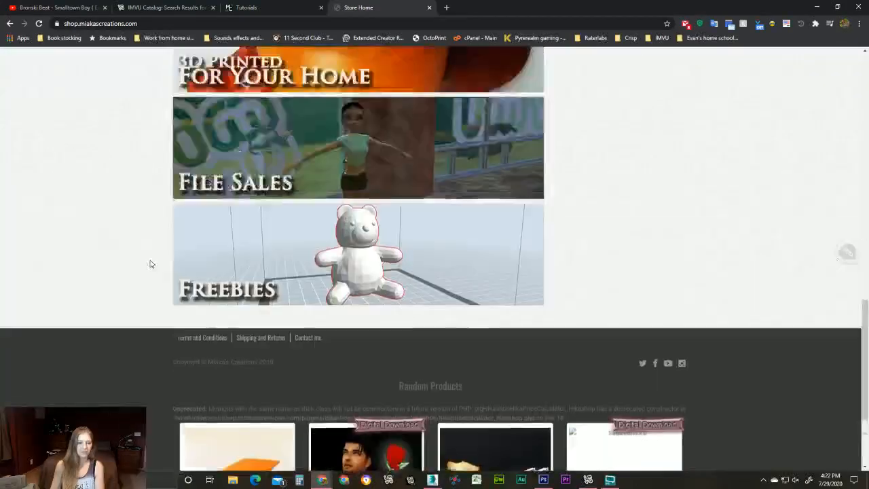
pyautogui.scroll(3, 151, 264)
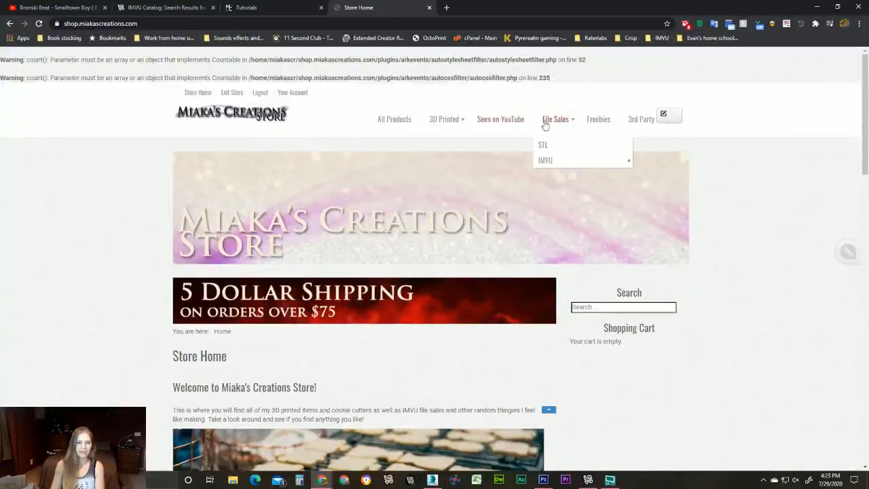
# Open the store's Freebies page and look through the free STL downloads.
pyautogui.click(593, 120)
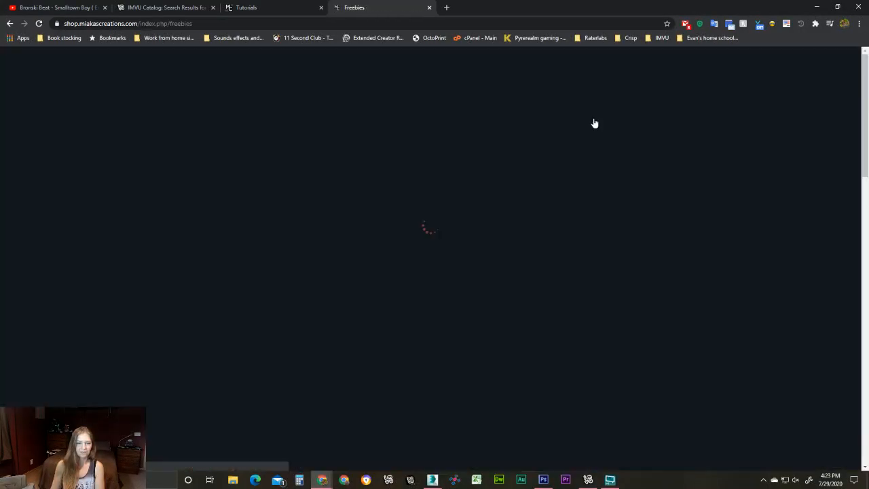
pyautogui.scroll(-5, 89, 291)
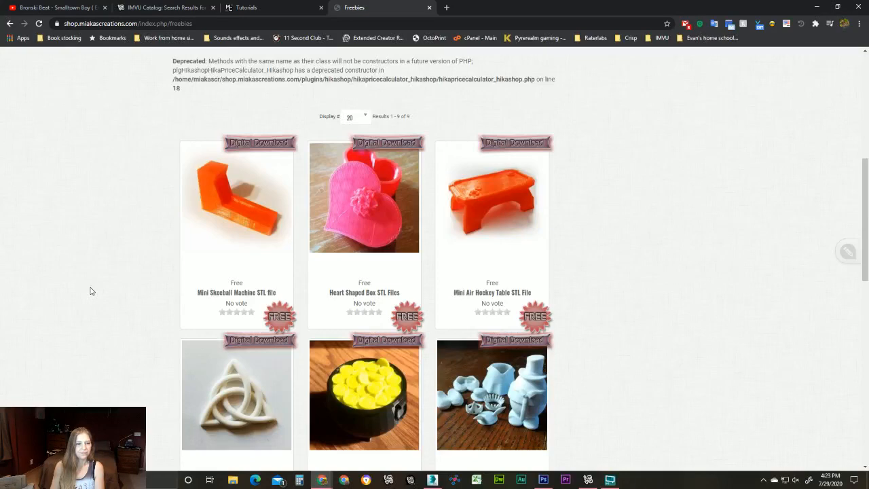
pyautogui.scroll(-3, 97, 247)
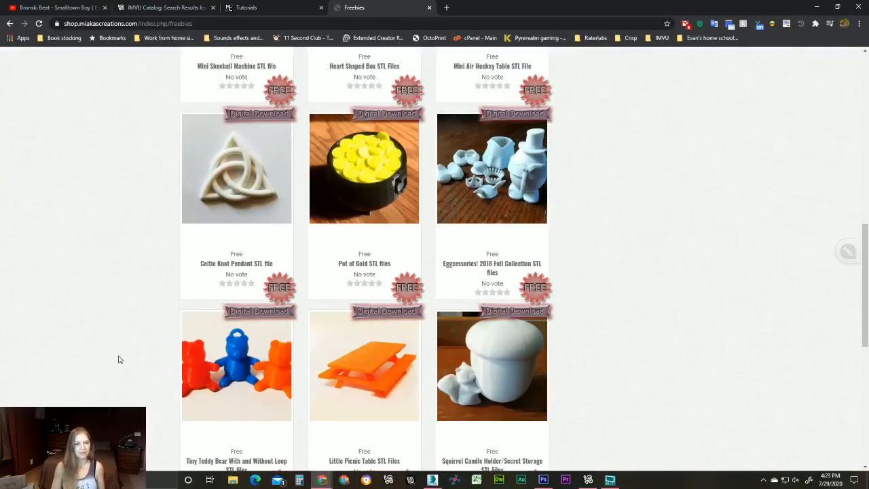
pyautogui.scroll(2, 119, 359)
pyautogui.scroll(2, 118, 359)
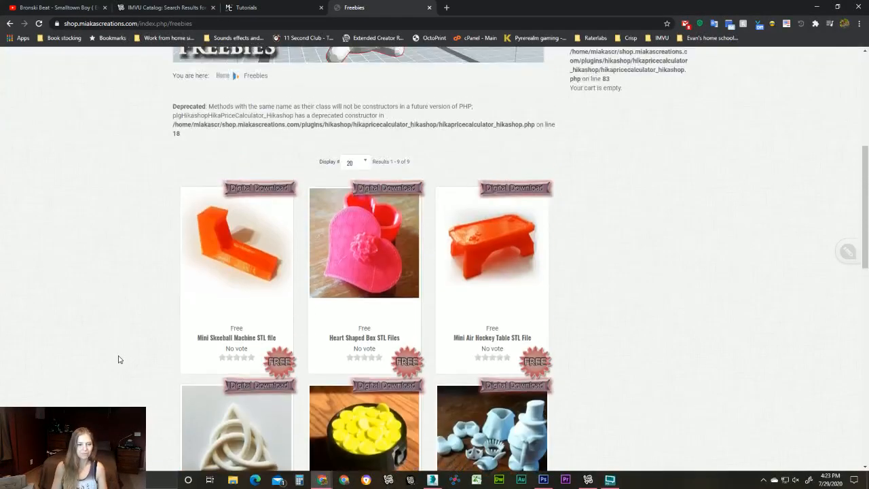
pyautogui.scroll(1, 99, 290)
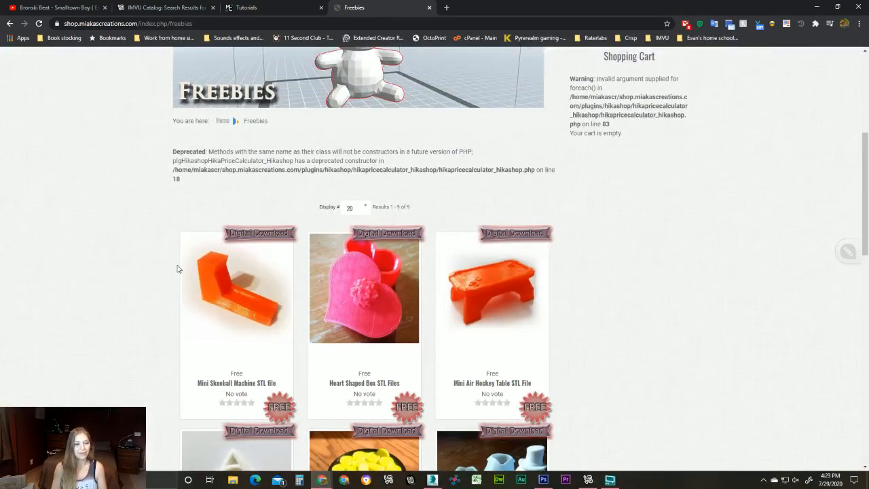
pyautogui.scroll(-6, 323, 312)
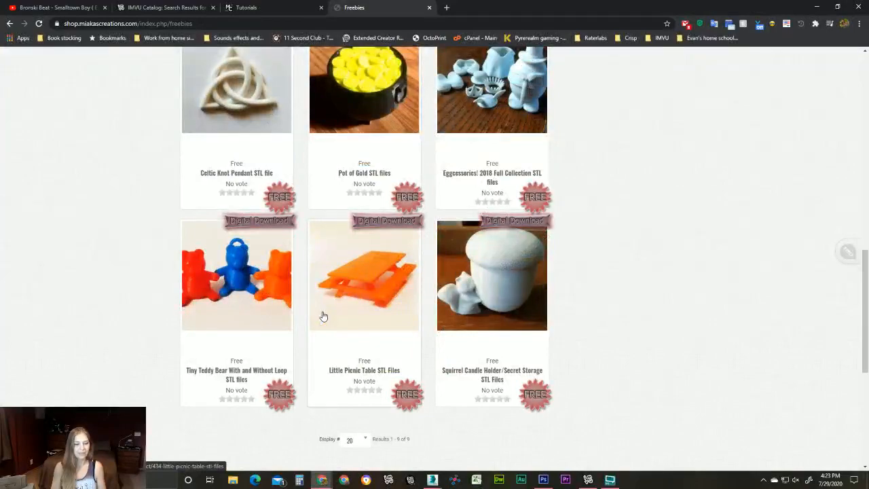
pyautogui.scroll(2, 323, 315)
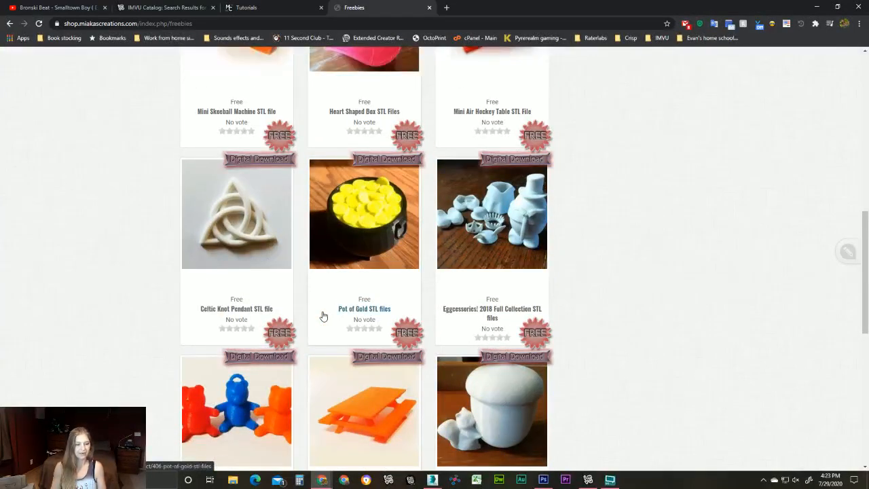
pyautogui.scroll(10, 323, 315)
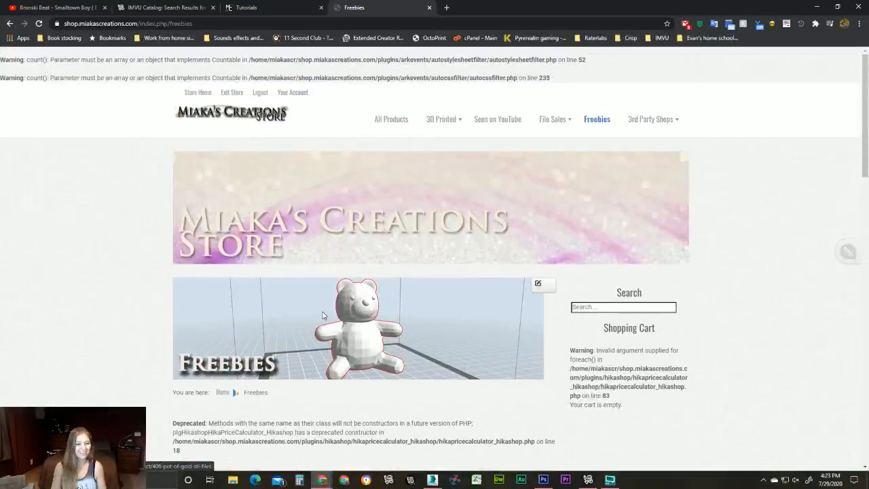
# Open the IMVU Actions/Avatars/Poses category under File Sales and look through its action files.
pyautogui.moveTo(566, 121)
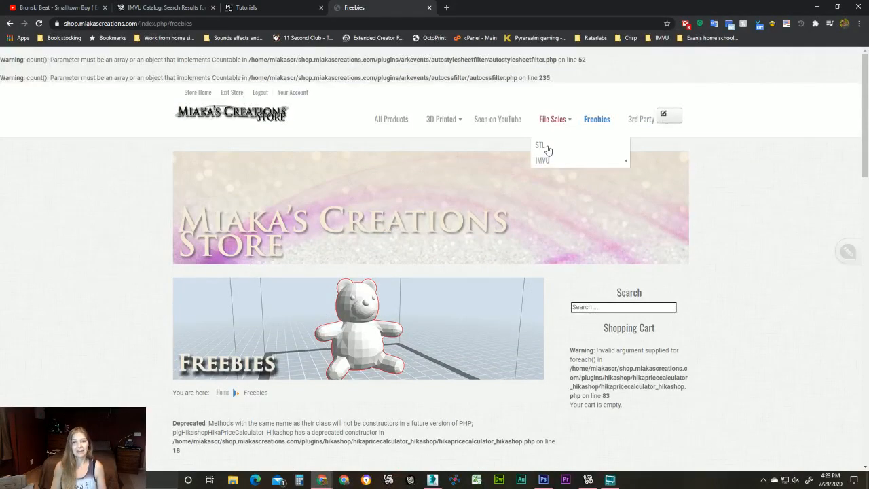
pyautogui.moveTo(541, 162)
pyautogui.click(494, 164)
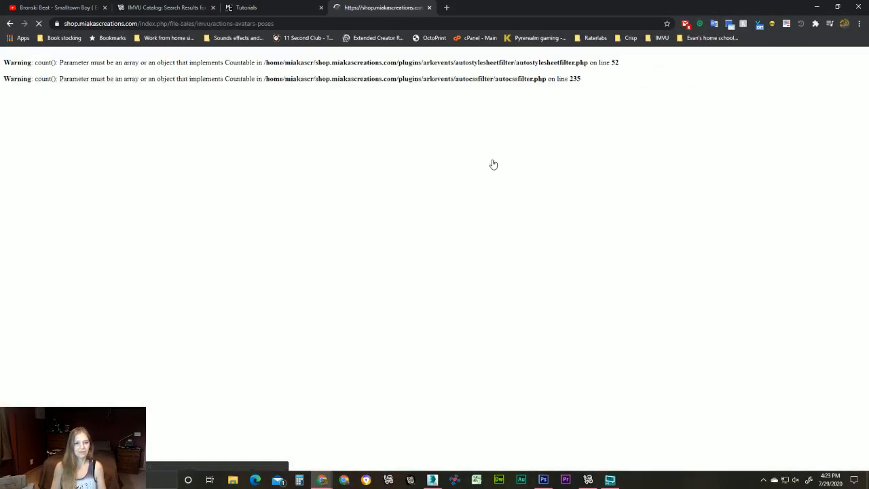
pyautogui.scroll(-5, 152, 240)
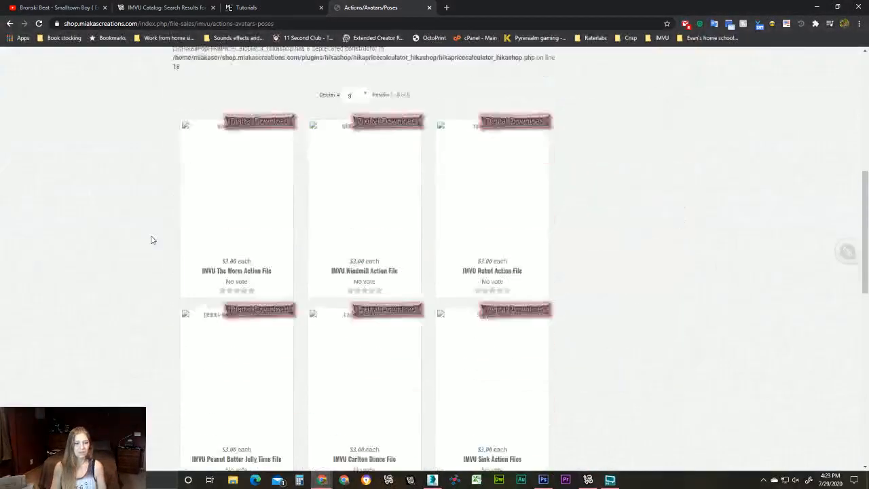
pyautogui.scroll(-1, 390, 347)
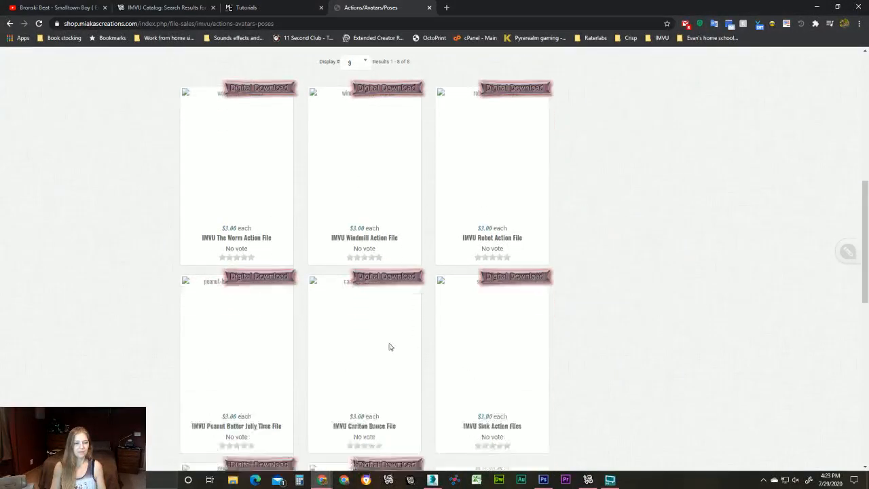
pyautogui.scroll(-4, 380, 345)
pyautogui.scroll(6, 118, 240)
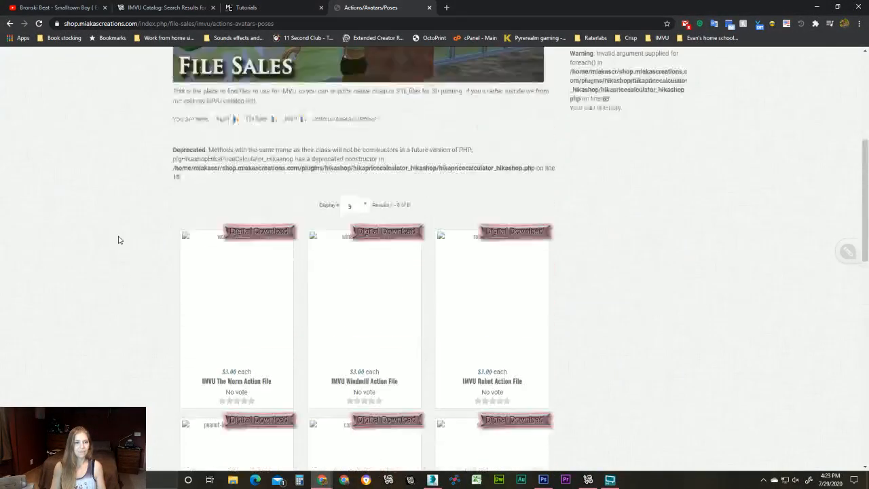
pyautogui.scroll(4, 118, 240)
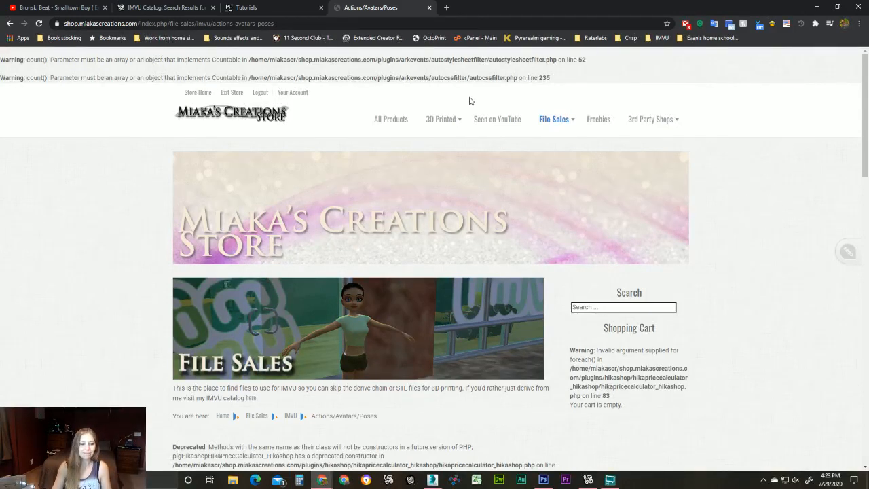
pyautogui.scroll(-3, 469, 100)
pyautogui.scroll(3, 469, 100)
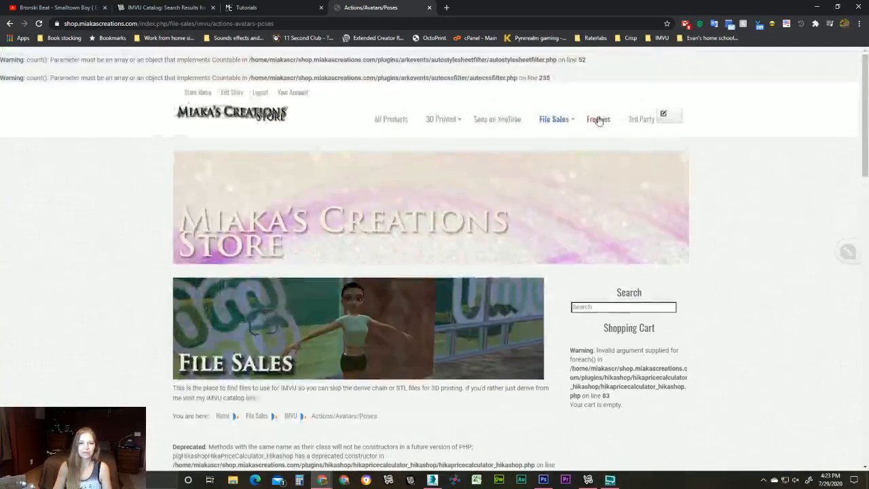
# Open the STL category under File Sales and look through its 3D printing files.
pyautogui.moveTo(553, 120)
pyautogui.click(539, 148)
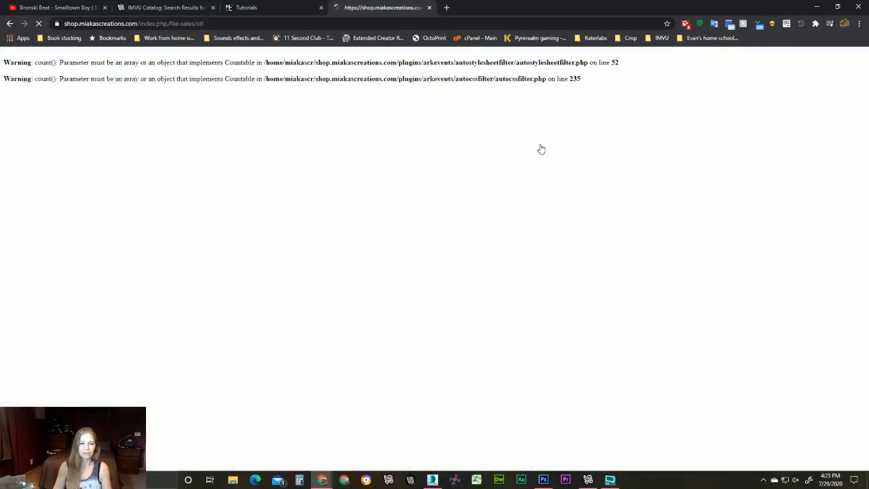
pyautogui.scroll(-3, 164, 198)
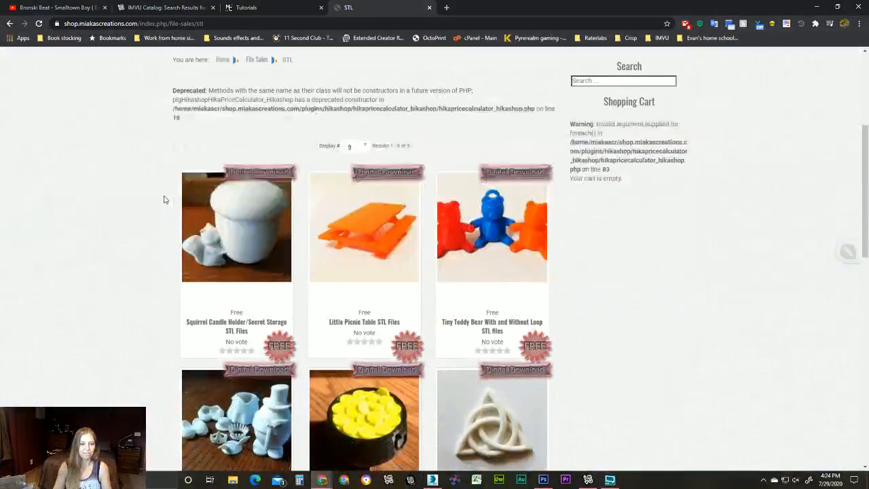
pyautogui.scroll(-3, 164, 199)
pyautogui.scroll(-3, 164, 199)
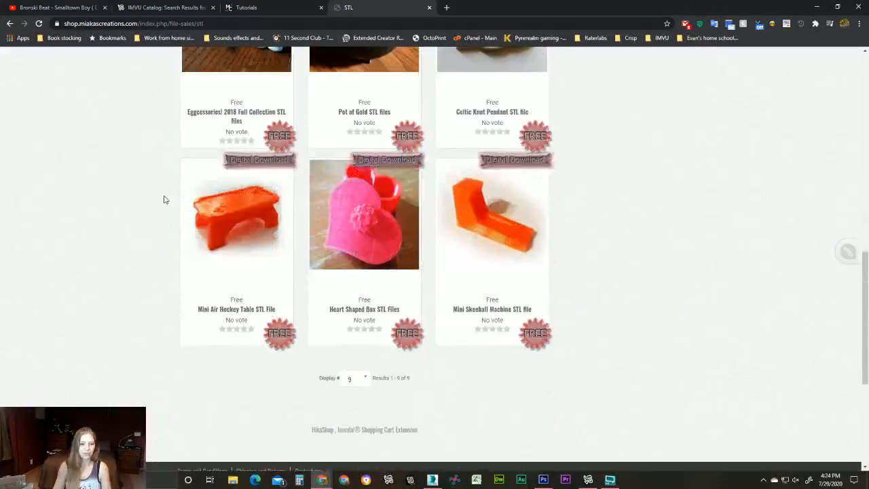
pyautogui.scroll(10, 164, 199)
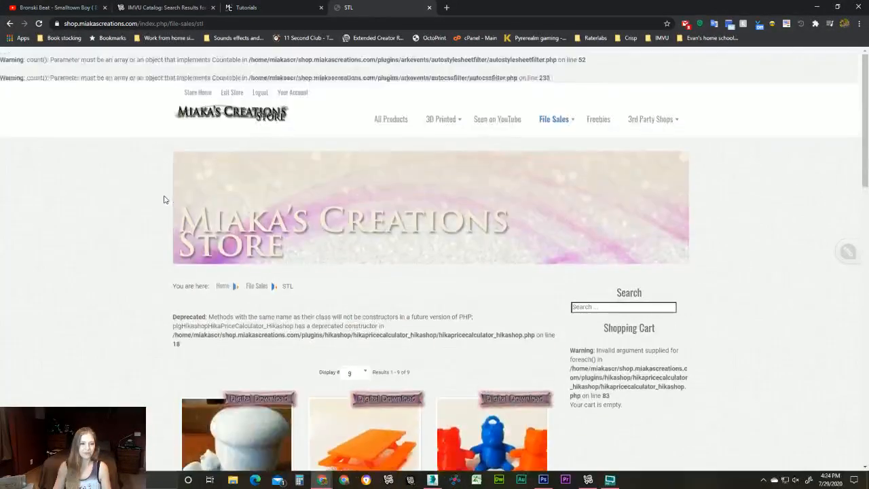
pyautogui.scroll(-2, 164, 199)
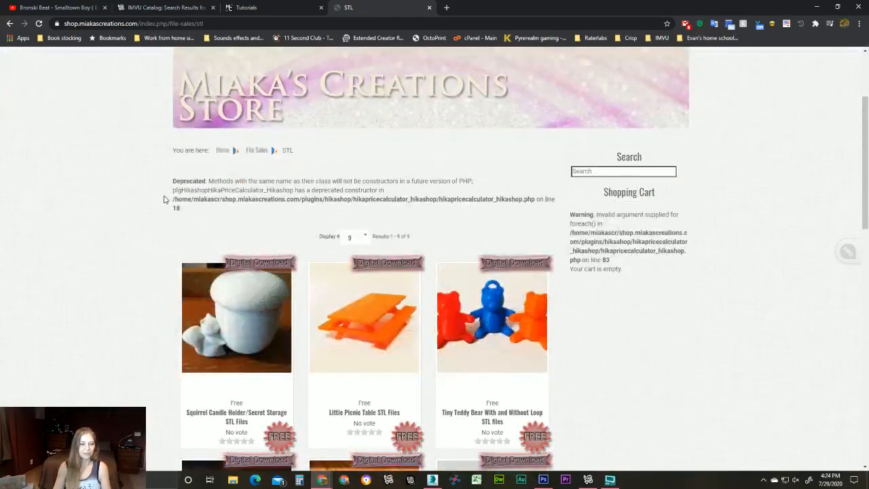
pyautogui.scroll(-3, 164, 198)
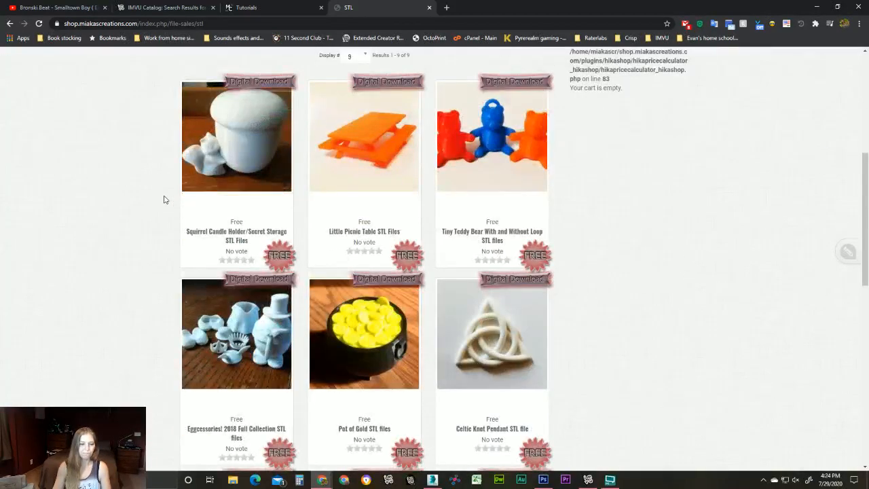
pyautogui.scroll(-2, 164, 199)
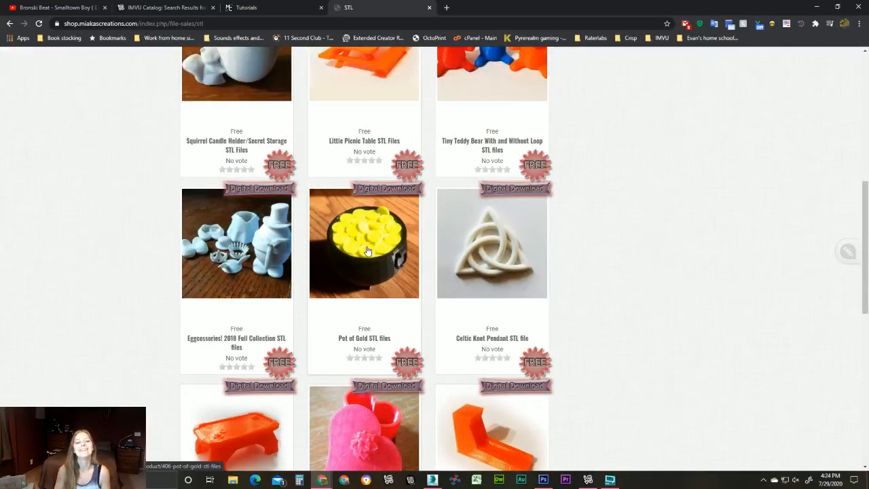
# Open the Pot of Gold STL files product and view each of its pictures.
pyautogui.click(366, 251)
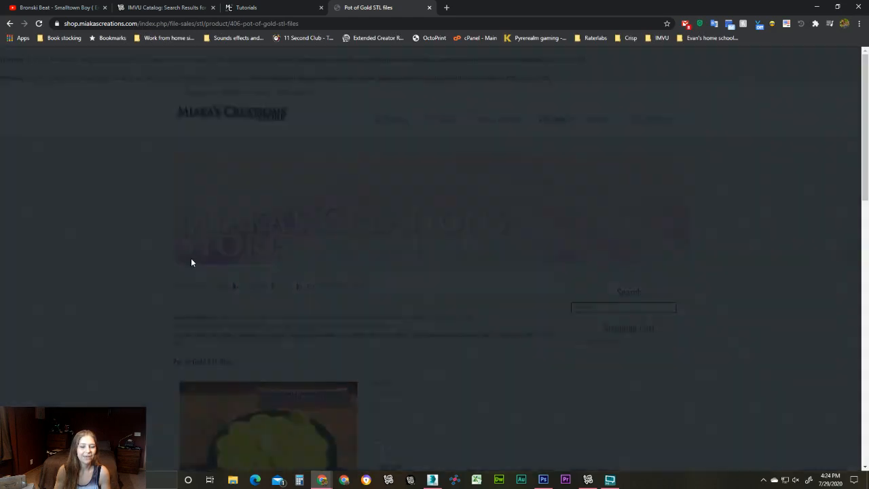
pyautogui.scroll(-3, 191, 262)
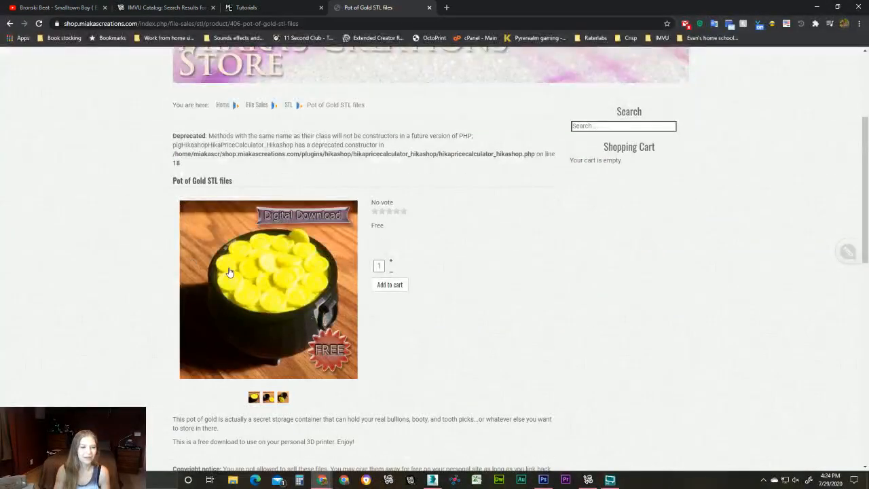
pyautogui.click(271, 397)
pyautogui.click(277, 398)
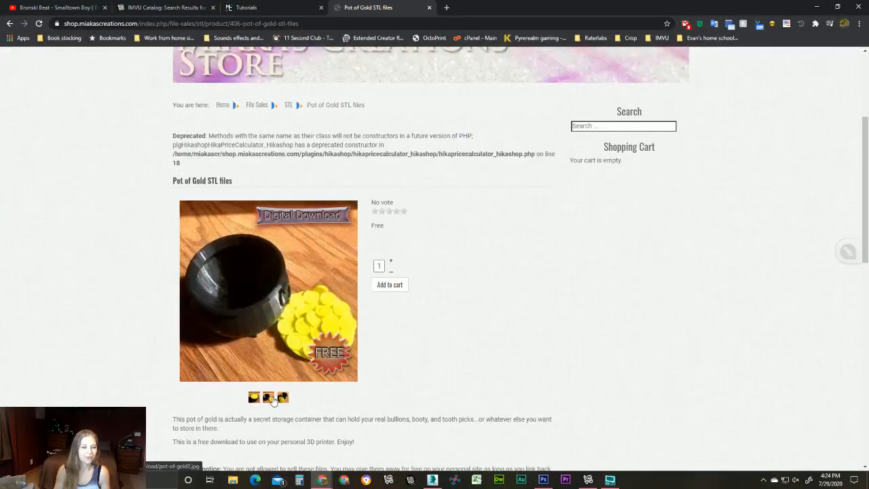
pyautogui.click(283, 399)
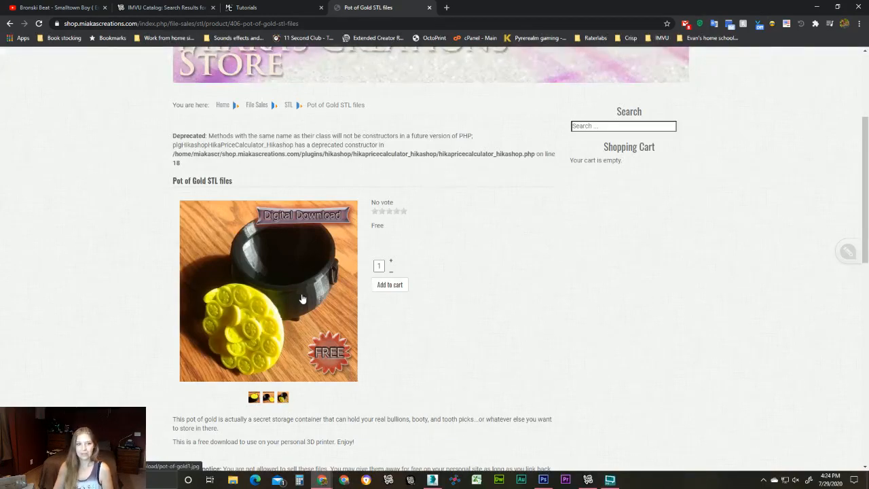
# Return to the Miaka's Creations site's home page and open the store through its Shop banner.
pyautogui.click(262, 8)
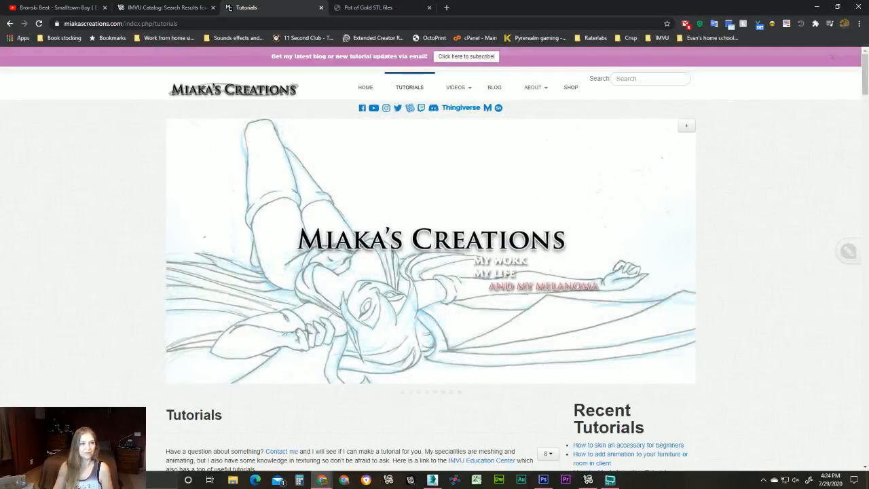
pyautogui.click(265, 97)
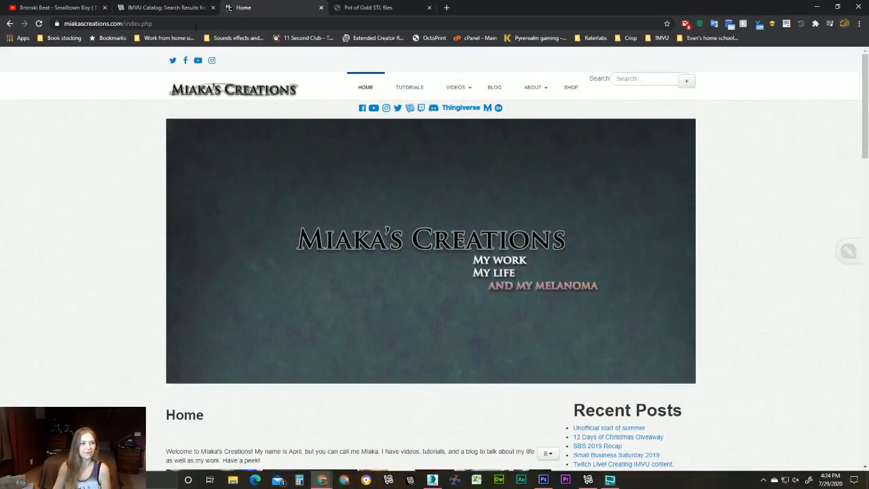
pyautogui.click(188, 25)
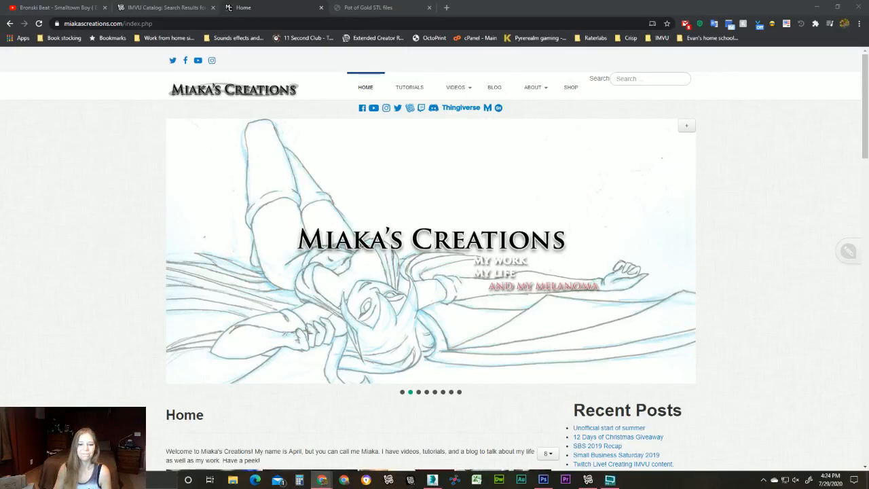
pyautogui.scroll(-3, 435, 258)
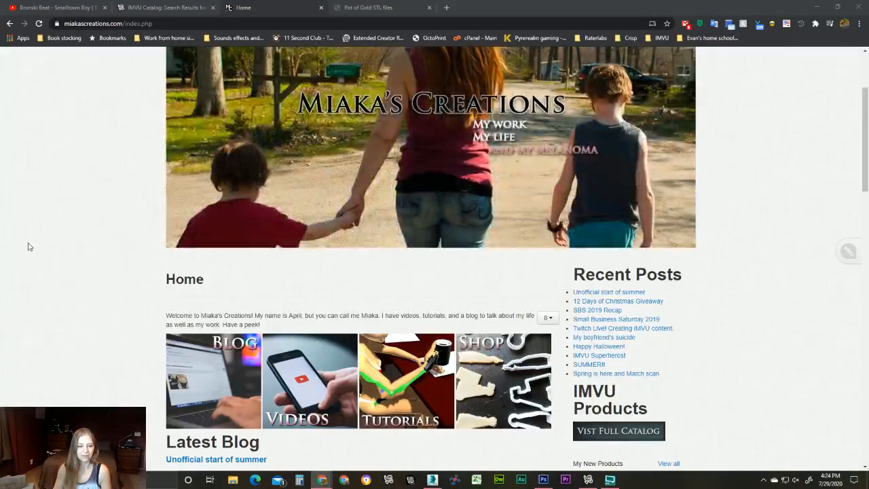
pyautogui.click(508, 400)
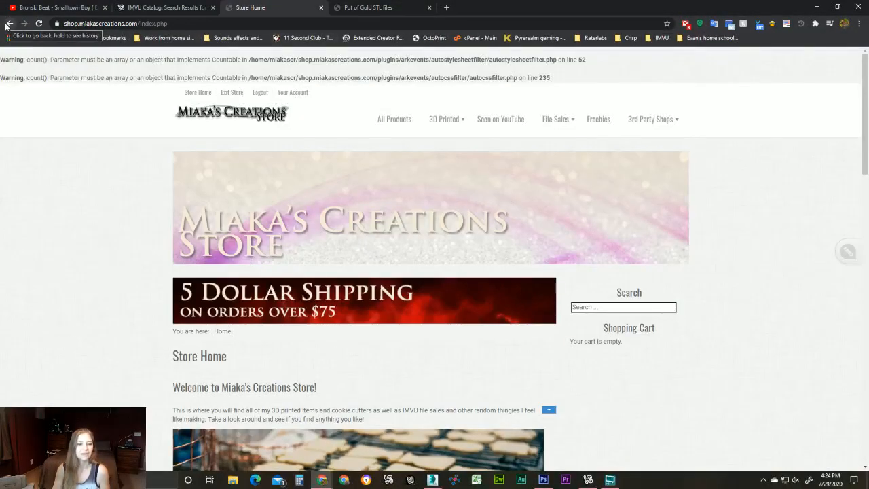
# Log out of the store and go back to the Miaka's Creations home page to look over its content.
pyautogui.click(260, 92)
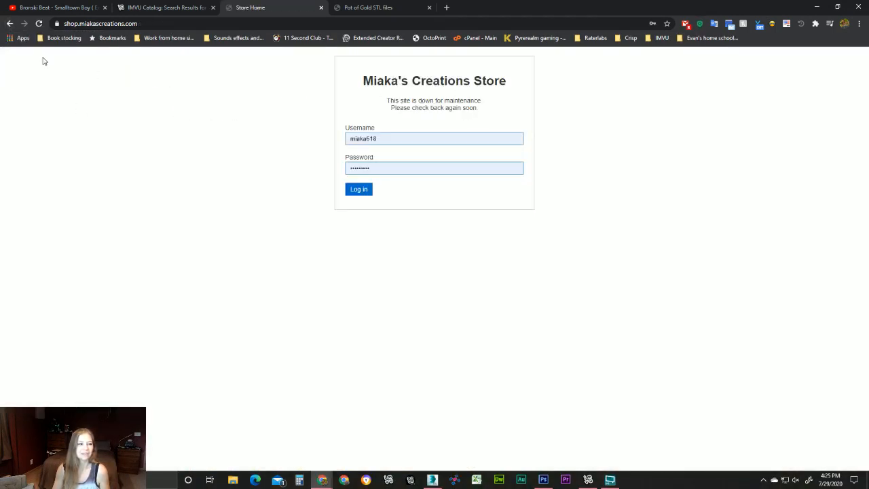
pyautogui.click(10, 23)
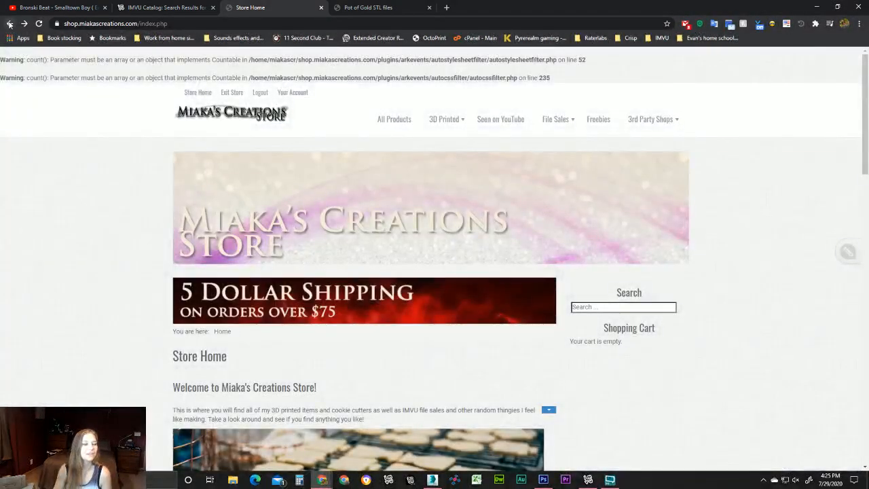
pyautogui.click(10, 24)
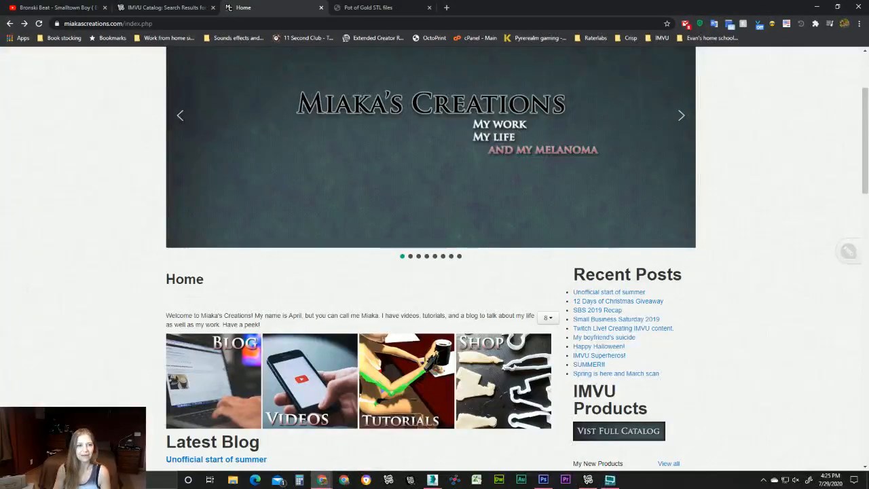
pyautogui.scroll(-3, 348, 246)
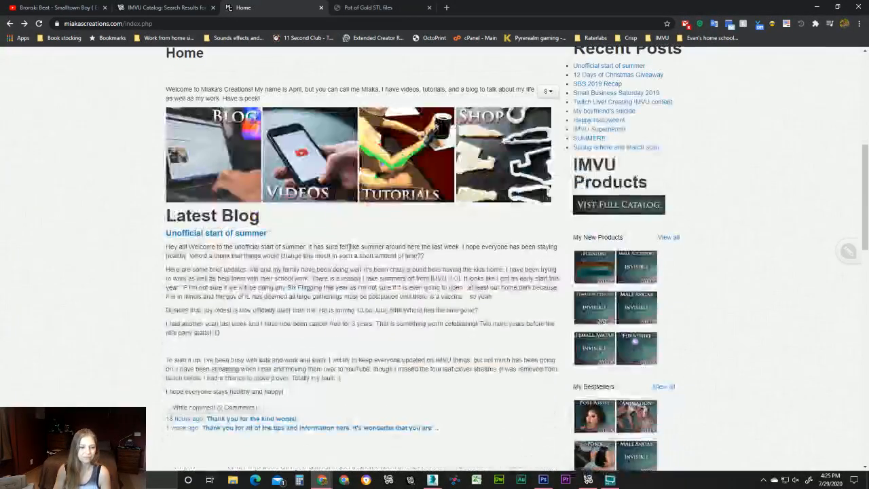
pyautogui.scroll(3, 350, 246)
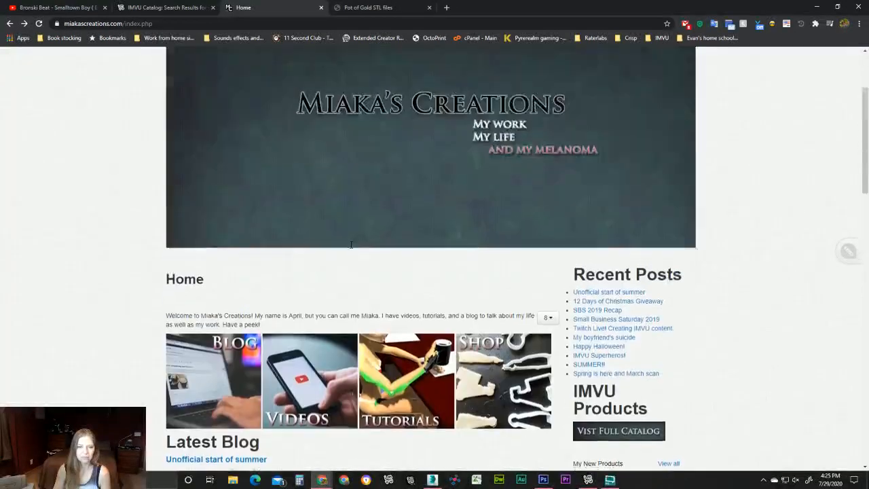
pyautogui.scroll(2, 351, 245)
# Close the Pot of Gold product tab and look through the first page of IMVU catalog results for "scale".
pyautogui.click(400, 7)
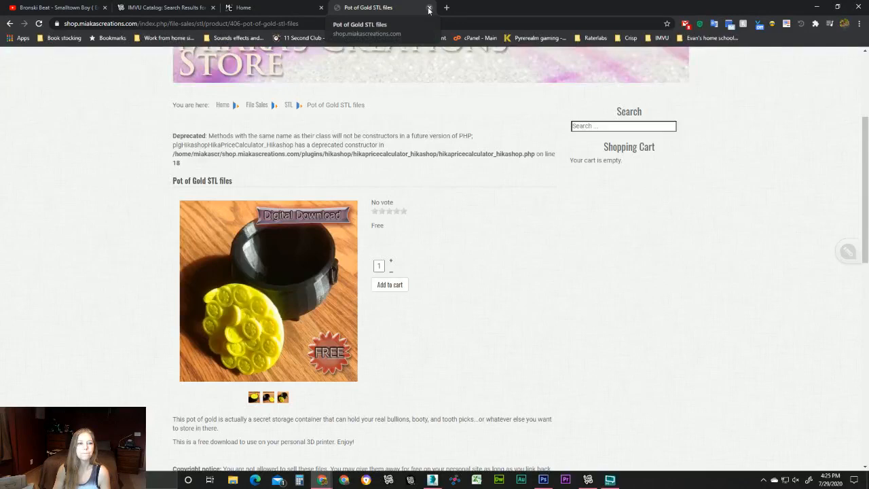
pyautogui.click(429, 8)
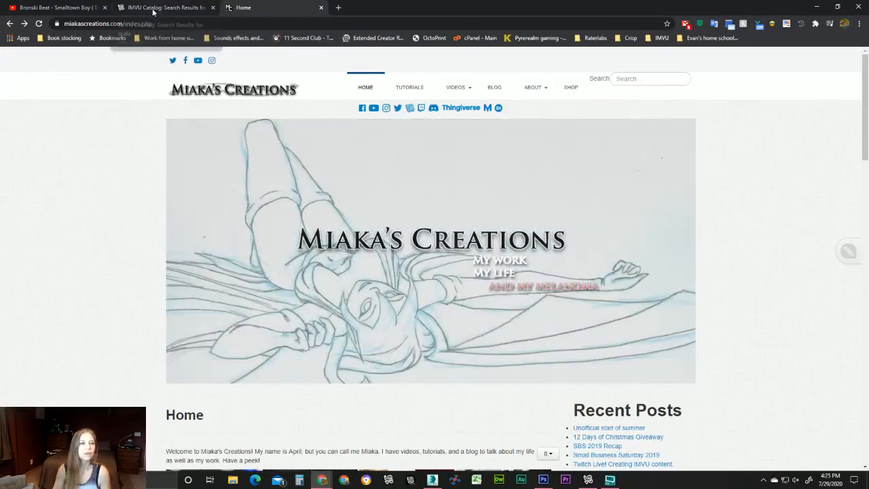
pyautogui.click(159, 8)
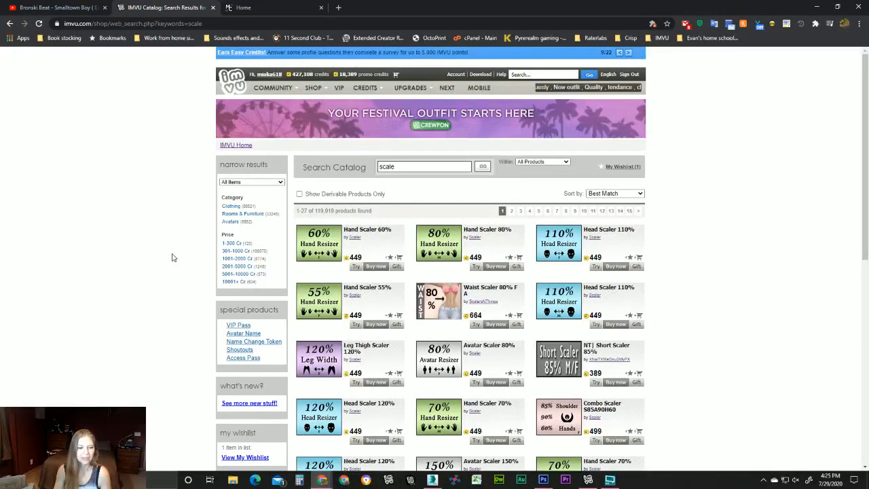
pyautogui.scroll(-2, 171, 257)
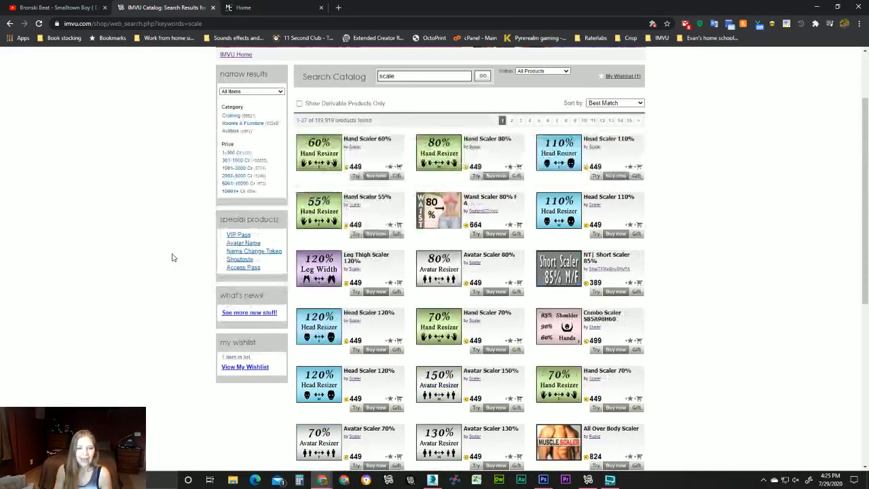
pyautogui.scroll(-3, 172, 257)
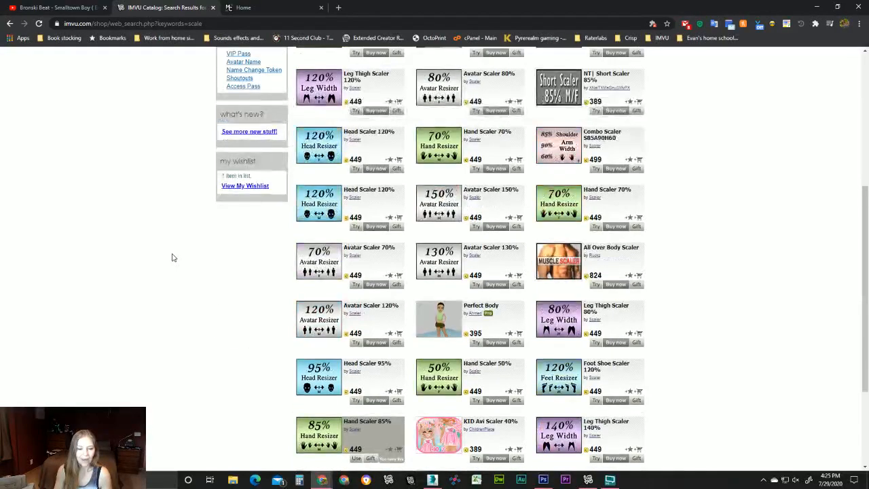
pyautogui.scroll(-2, 172, 258)
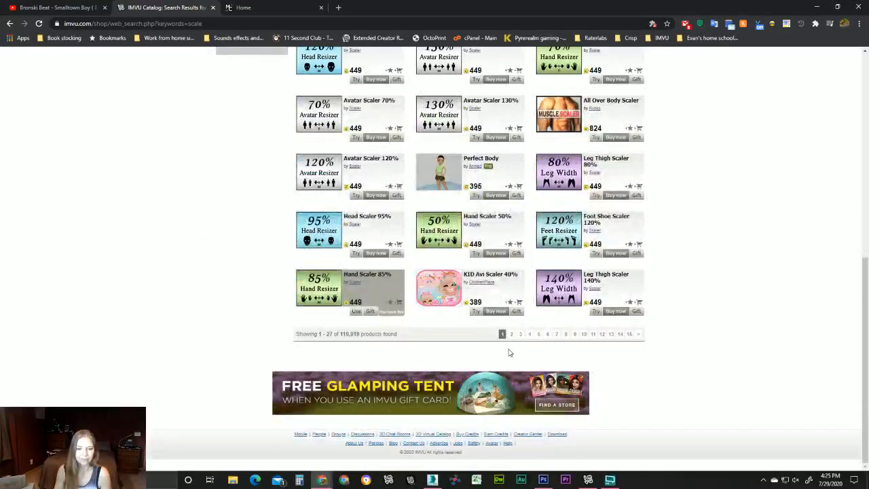
# Open page 2 of the "scale" catalog results and look through the scaler products listed there.
pyautogui.click(511, 334)
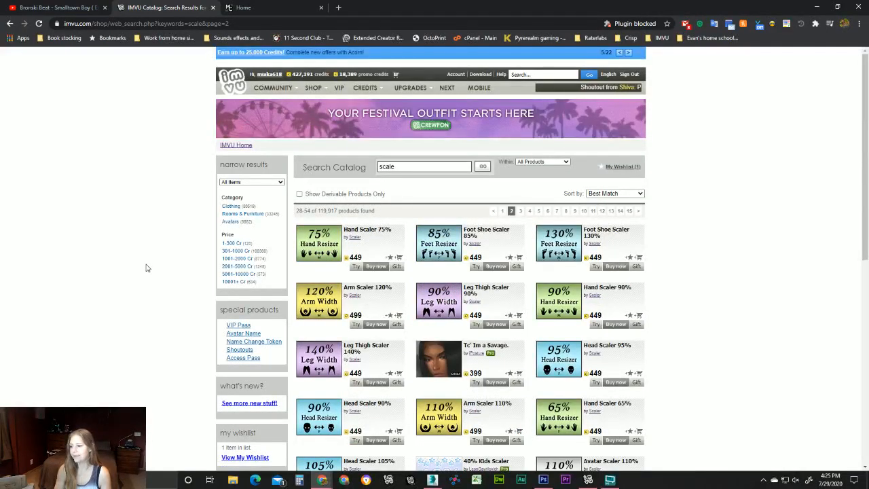
pyautogui.scroll(-1, 147, 269)
pyautogui.scroll(-1, 147, 268)
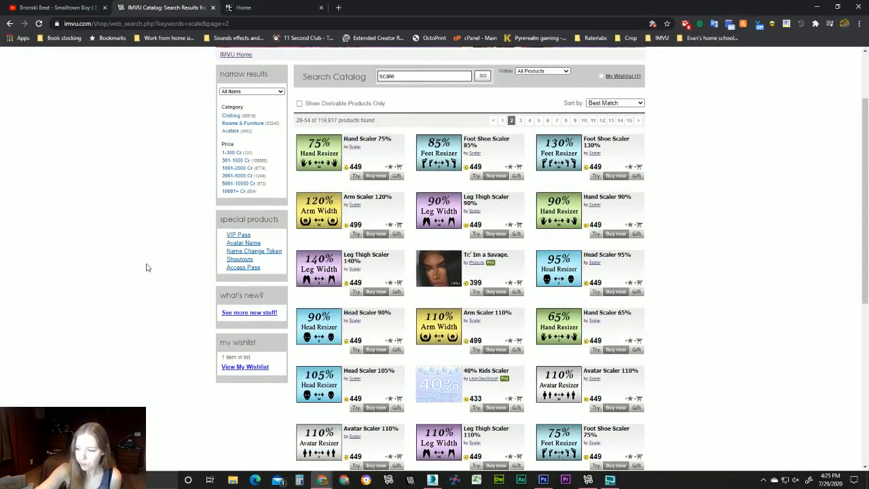
pyautogui.scroll(-3, 145, 269)
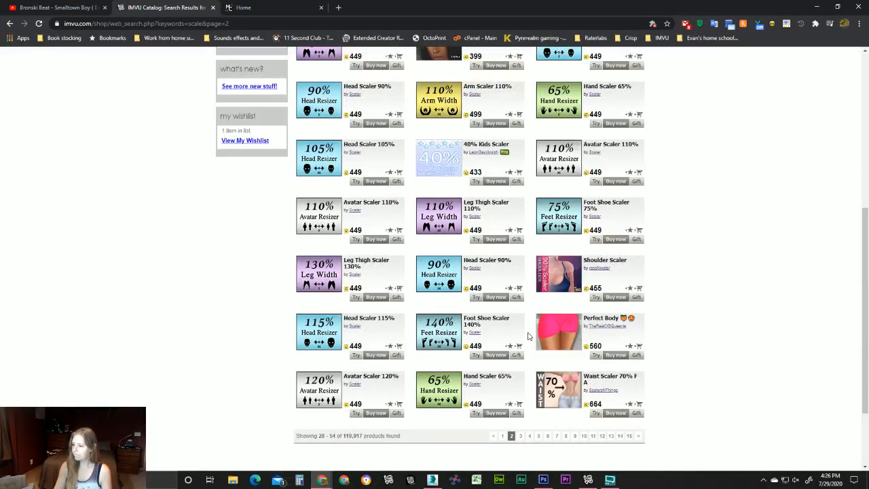
# Open the Waist Scaler 70% F A product and examine the product it derives from and its range of waist scalers.
pyautogui.click(548, 400)
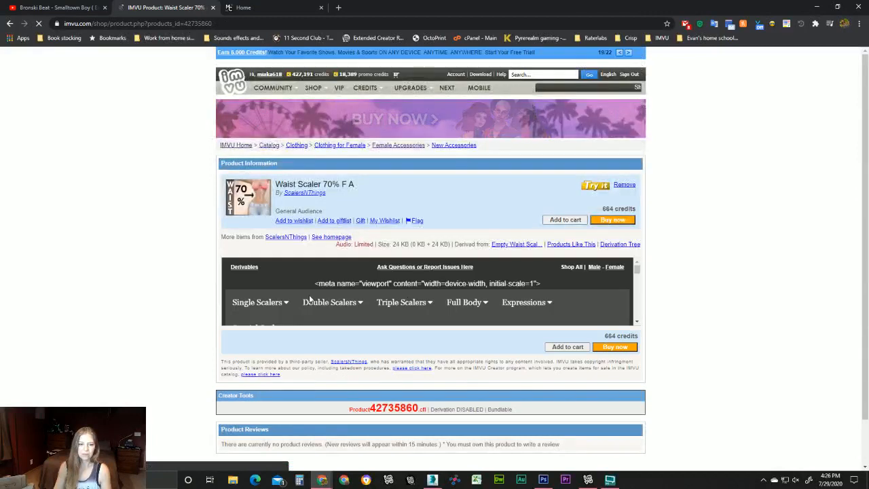
pyautogui.click(522, 244)
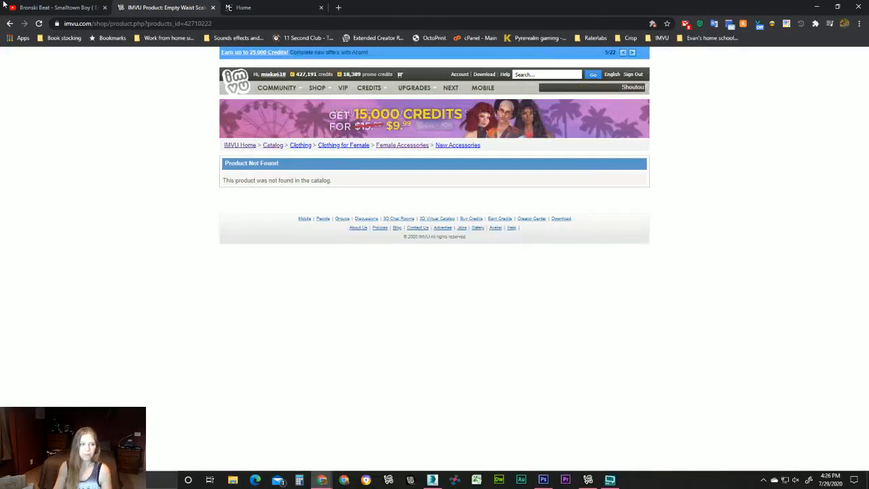
pyautogui.click(11, 23)
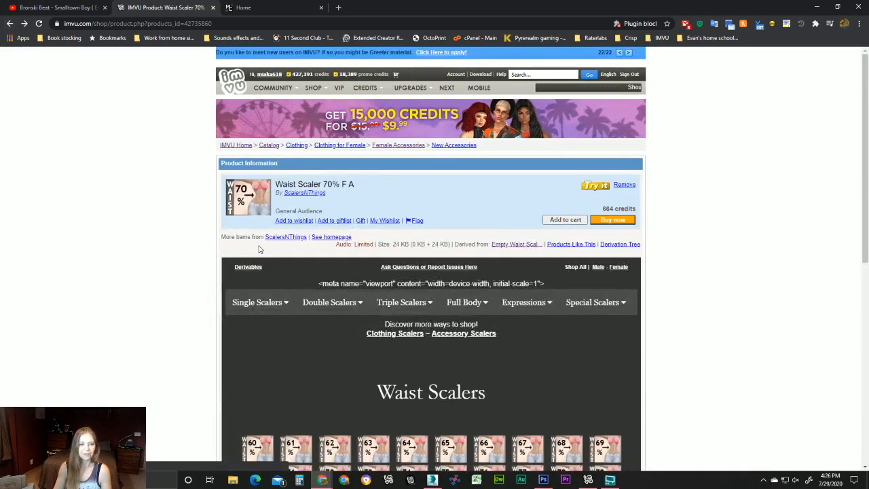
pyautogui.scroll(-3, 161, 268)
pyautogui.scroll(-3, 163, 261)
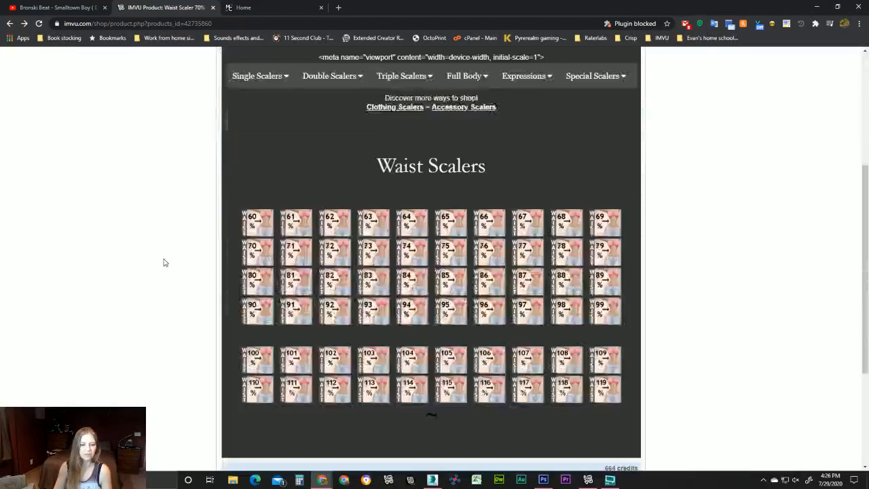
pyautogui.scroll(-3, 165, 260)
pyautogui.scroll(6, 166, 254)
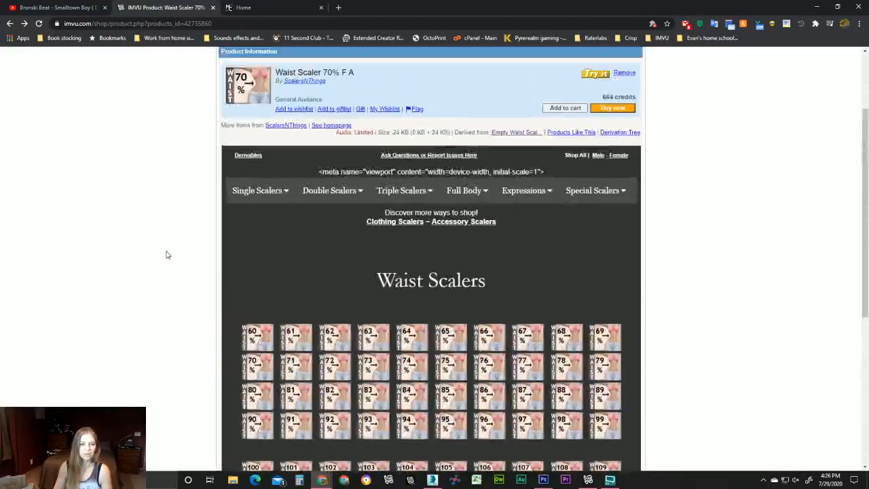
# Derive a new product from the Shoulder Scaler in the "scale" results and open its debug data in the IMVU editor.
pyautogui.click(10, 24)
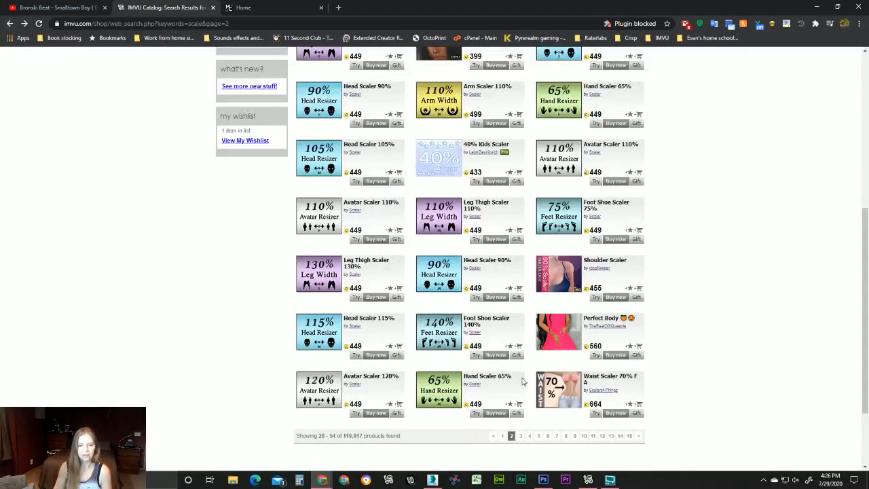
pyautogui.click(567, 275)
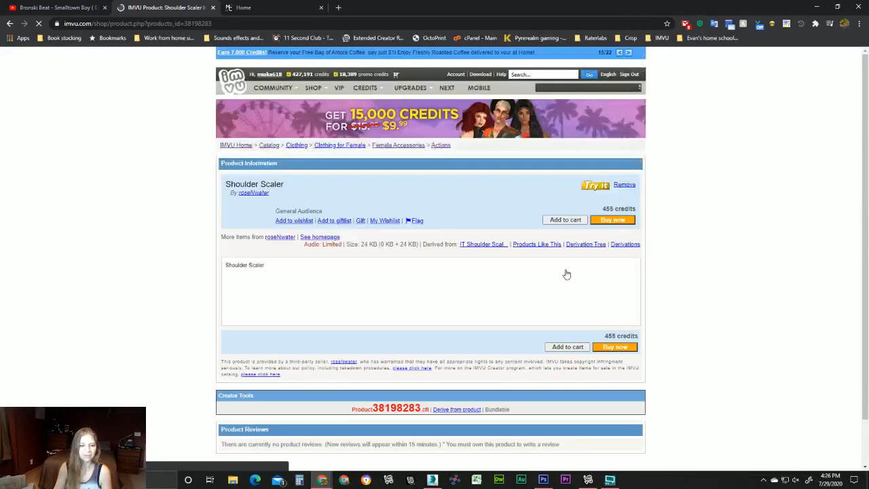
pyautogui.click(458, 409)
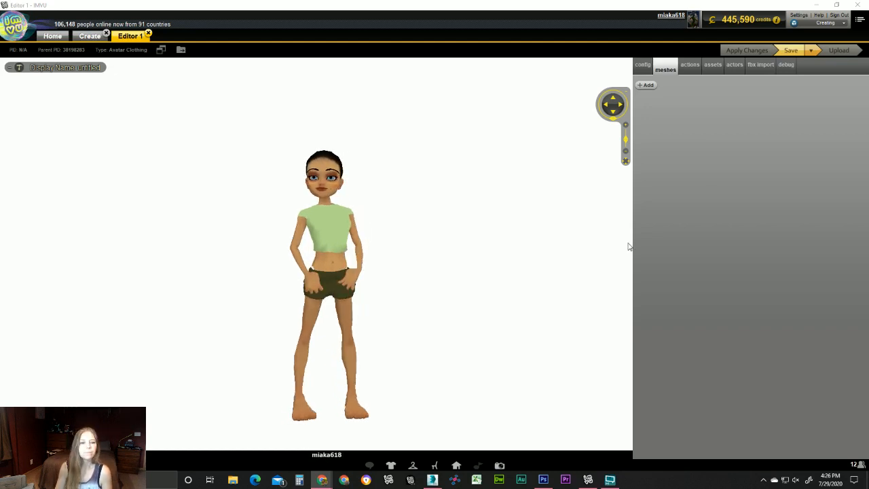
pyautogui.click(787, 66)
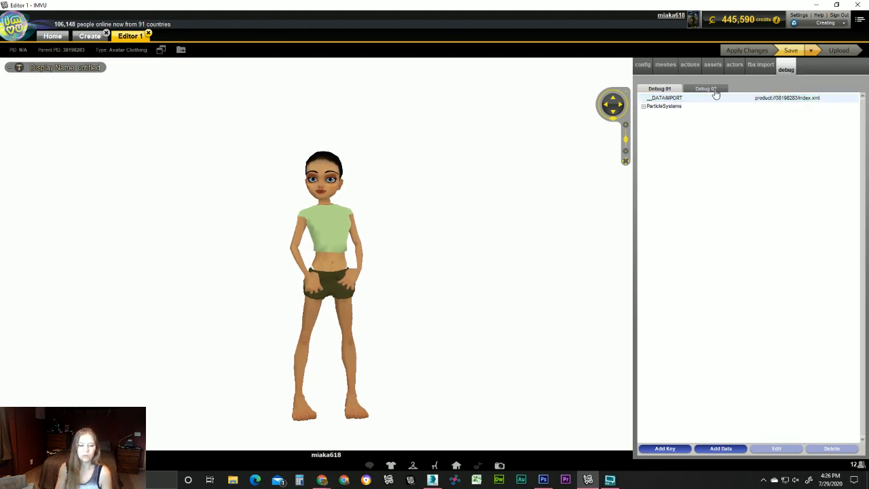
# Minimize the browser window and bring the IMVU editor back on screen.
pyautogui.click(817, 5)
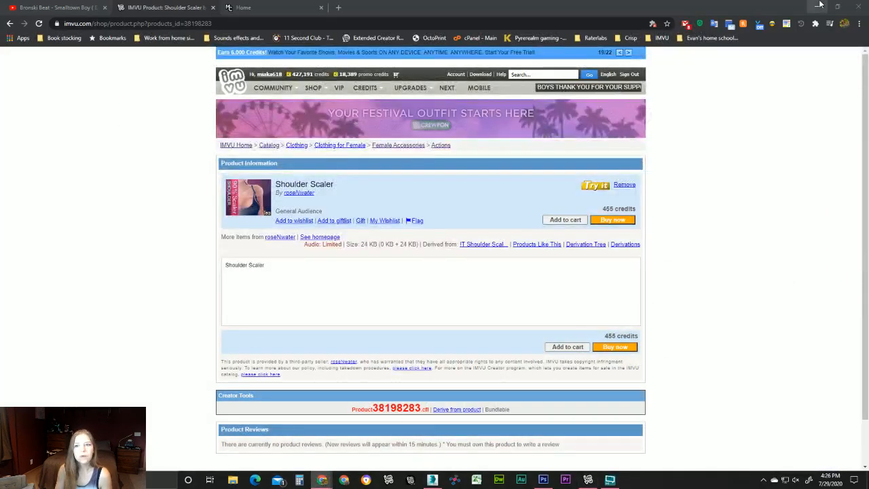
pyautogui.click(819, 4)
pyautogui.click(810, 6)
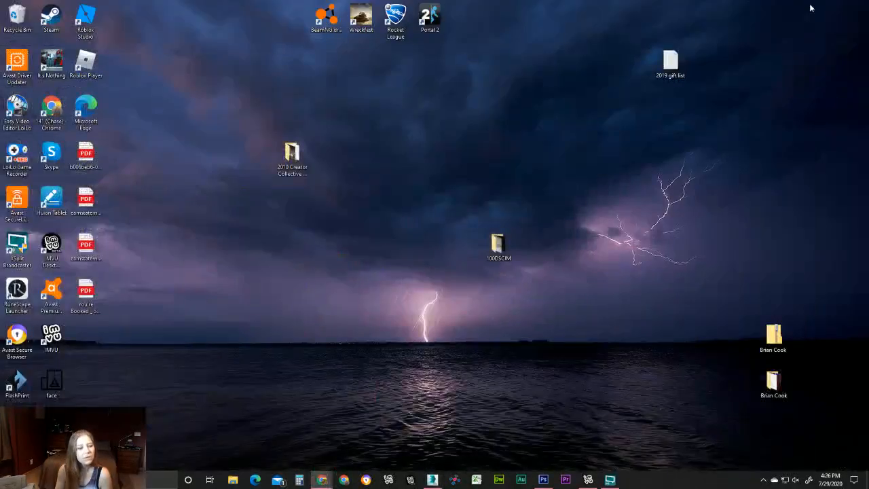
pyautogui.click(589, 480)
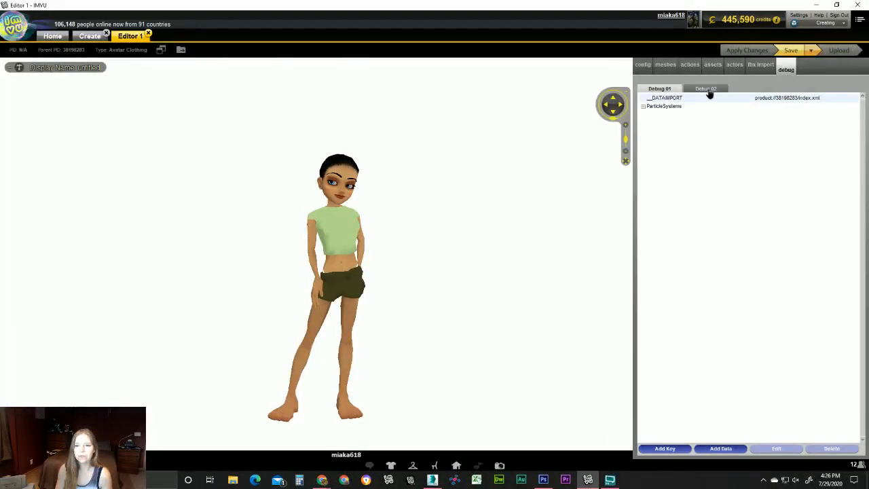
# Open the Debug 02 data, view the avatar up close, and check the product's clothing override body part IDs.
pyautogui.click(706, 88)
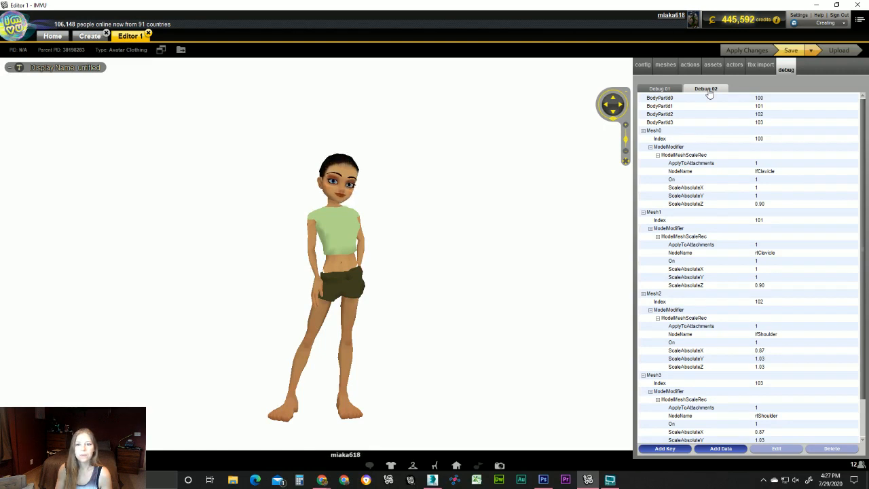
pyautogui.moveTo(463, 242); pyautogui.dragTo(407, 249)
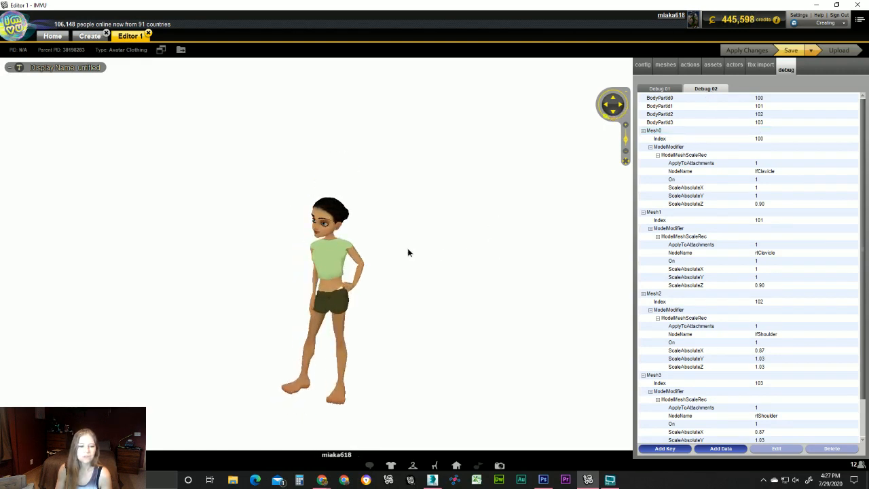
pyautogui.scroll(5, 429, 224)
pyautogui.scroll(-3, 435, 229)
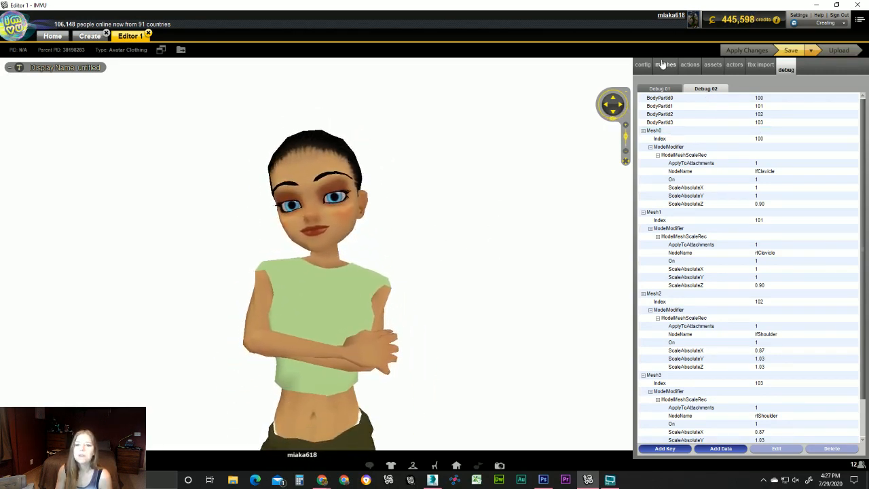
pyautogui.click(689, 65)
pyautogui.click(643, 68)
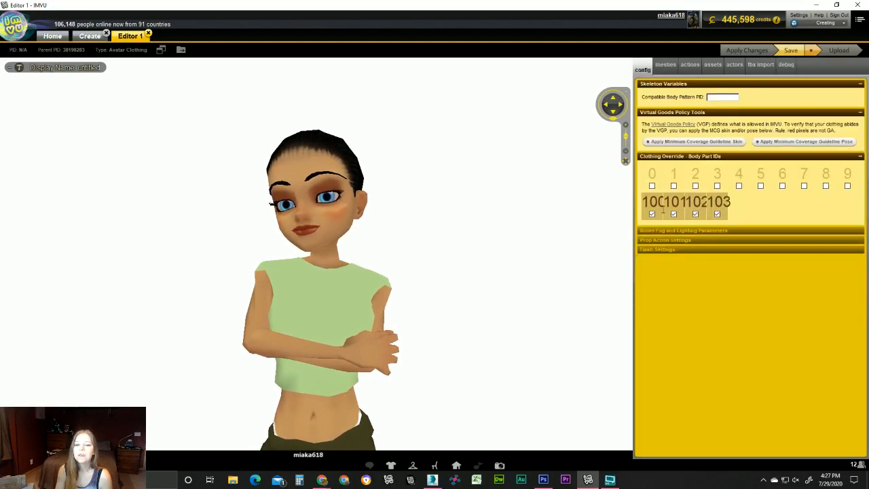
# Examine the Mesh0 to Mesh3 scale entries in the debug data and check the product's mesh list.
pyautogui.click(787, 66)
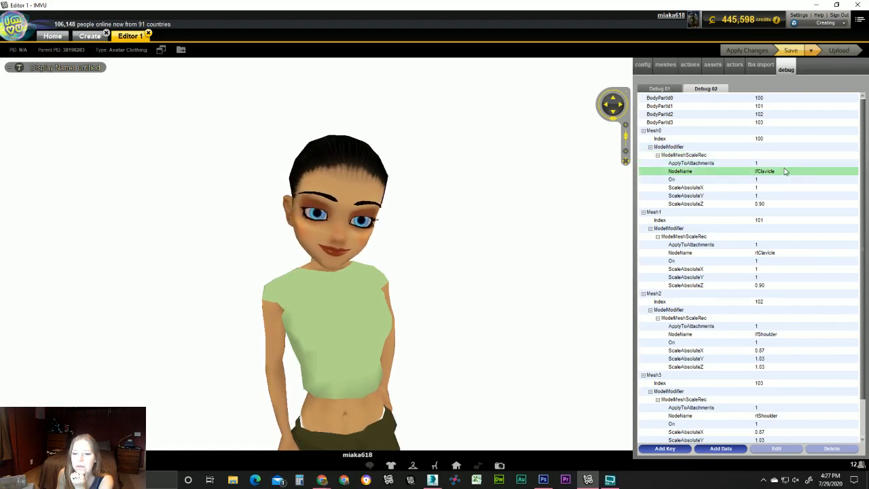
pyautogui.scroll(-1, 781, 335)
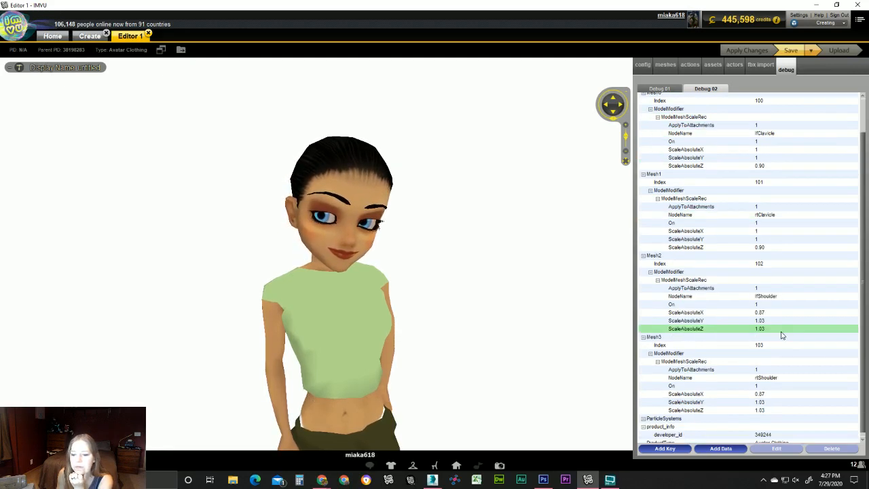
pyautogui.scroll(-1, 779, 342)
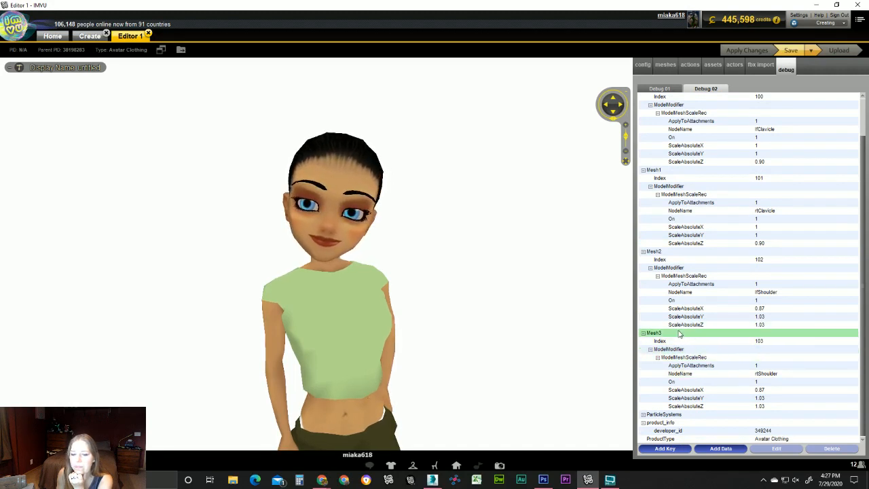
pyautogui.scroll(1, 678, 285)
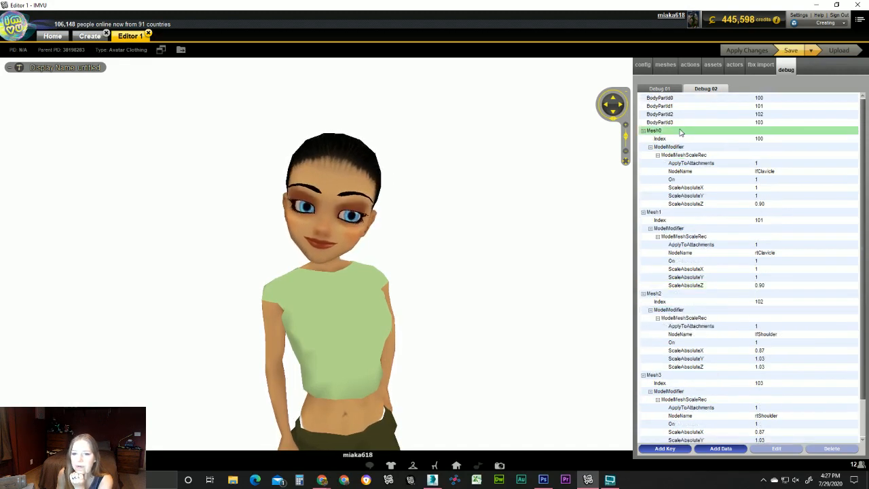
pyautogui.click(663, 70)
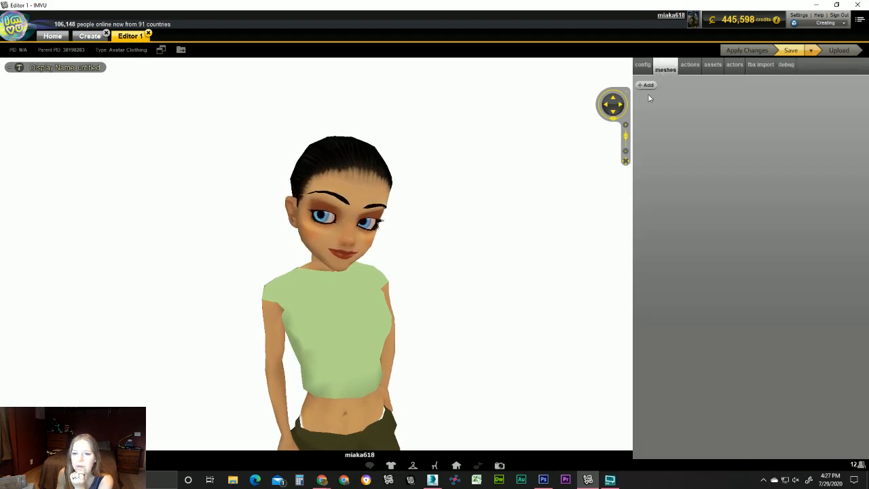
pyautogui.click(786, 65)
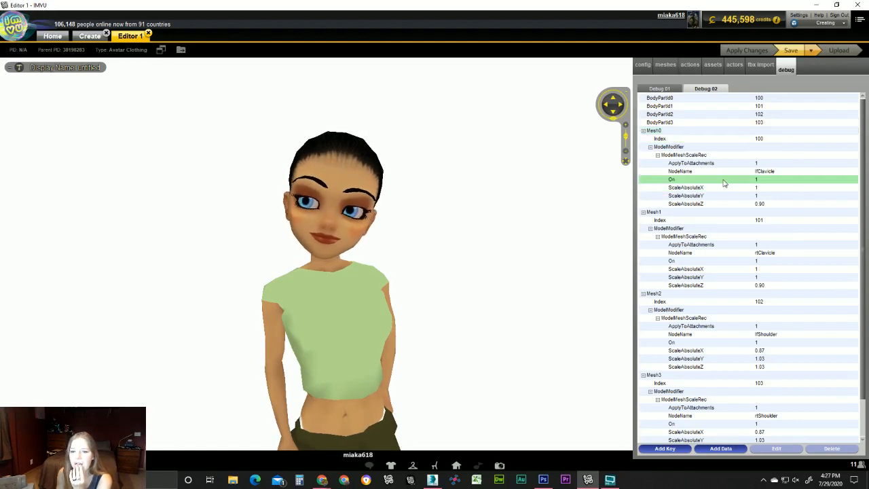
# Override Mesh0's On and ScaleAbsoluteX values with .5 each.
pyautogui.click(762, 180)
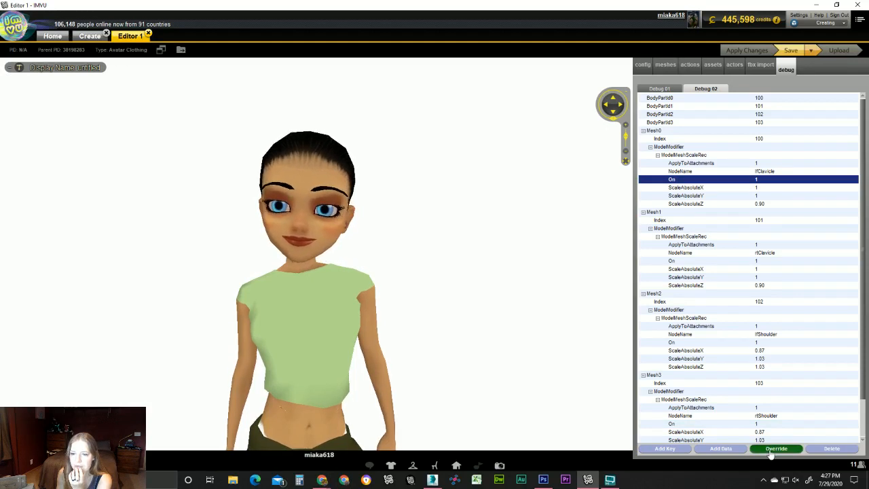
pyautogui.click(771, 449)
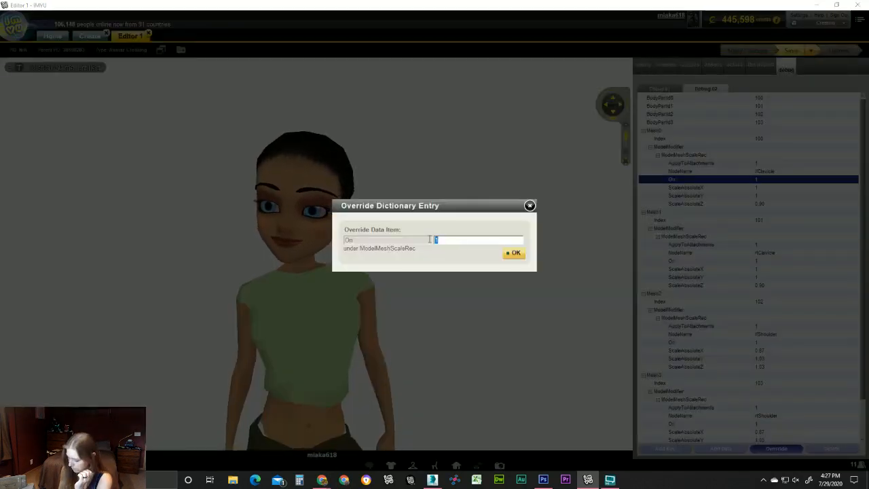
pyautogui.click(507, 256)
pyautogui.click(760, 187)
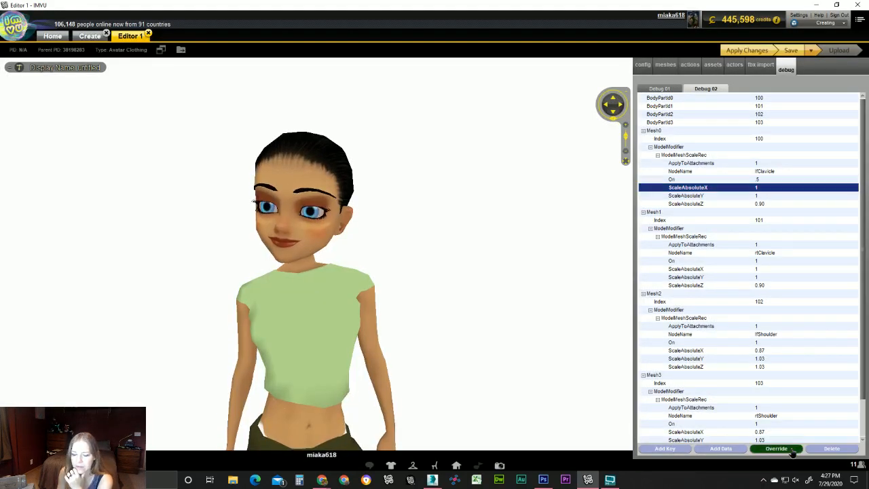
pyautogui.click(792, 452)
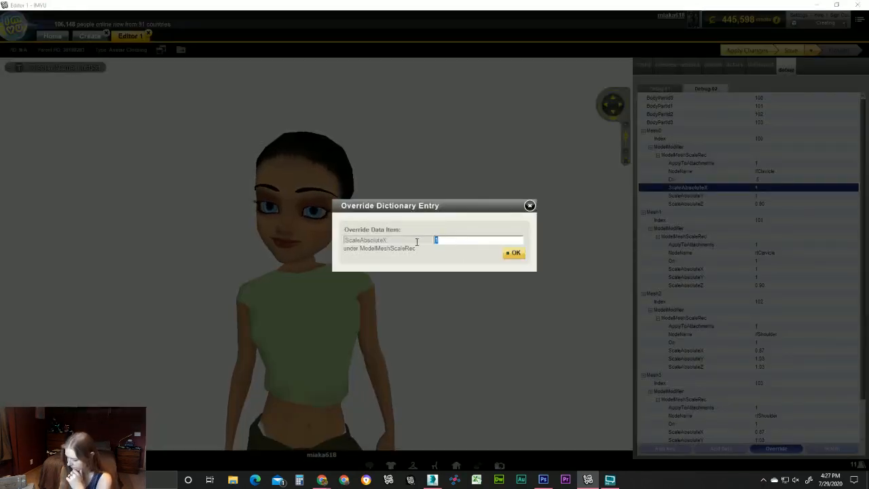
pyautogui.click(504, 257)
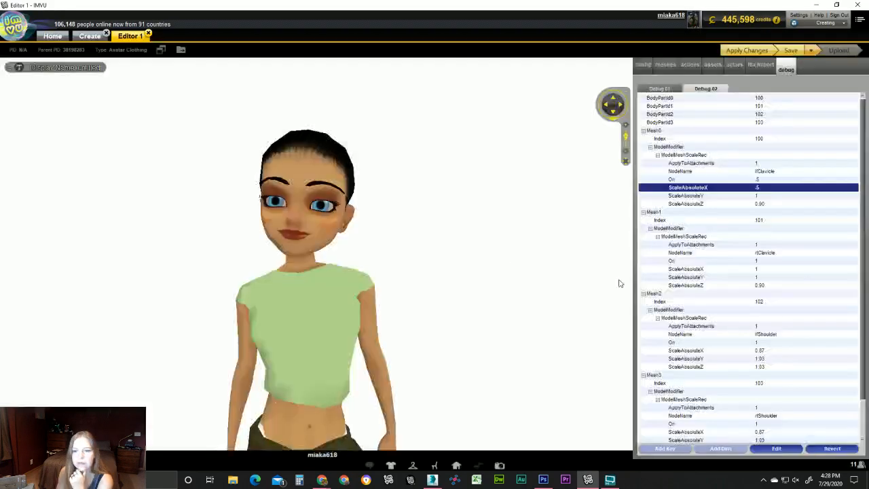
# Override Mesh0's ScaleAbsoluteY with .5 and apply the changes to the avatar.
pyautogui.click(758, 196)
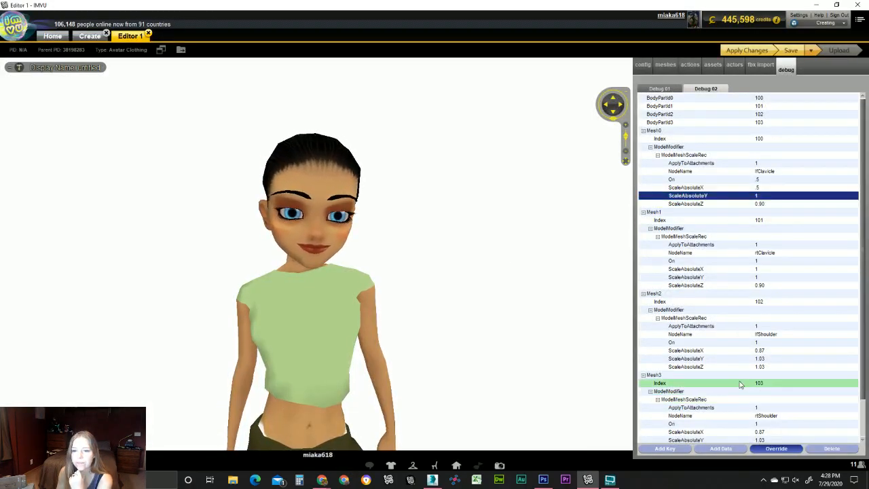
pyautogui.click(776, 448)
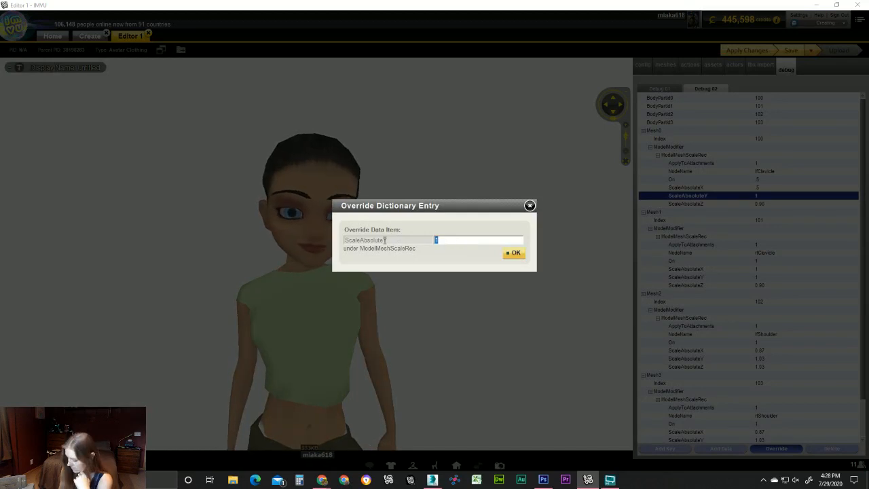
pyautogui.click(510, 258)
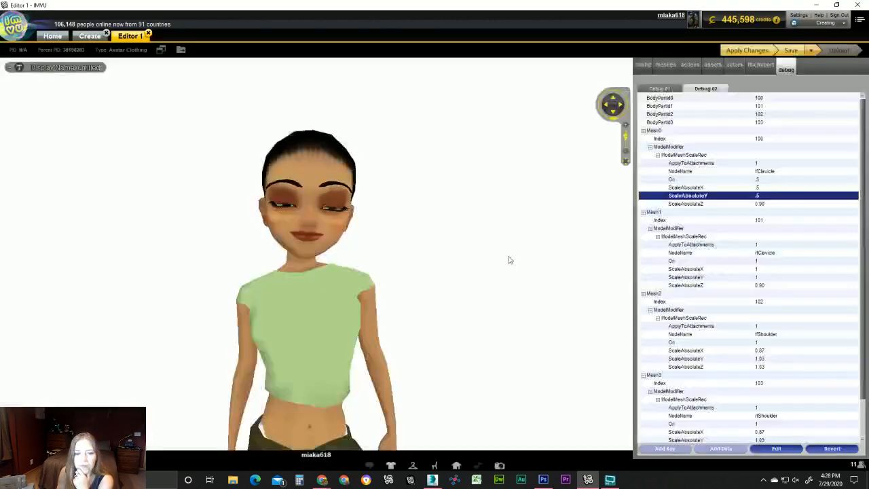
pyautogui.click(747, 49)
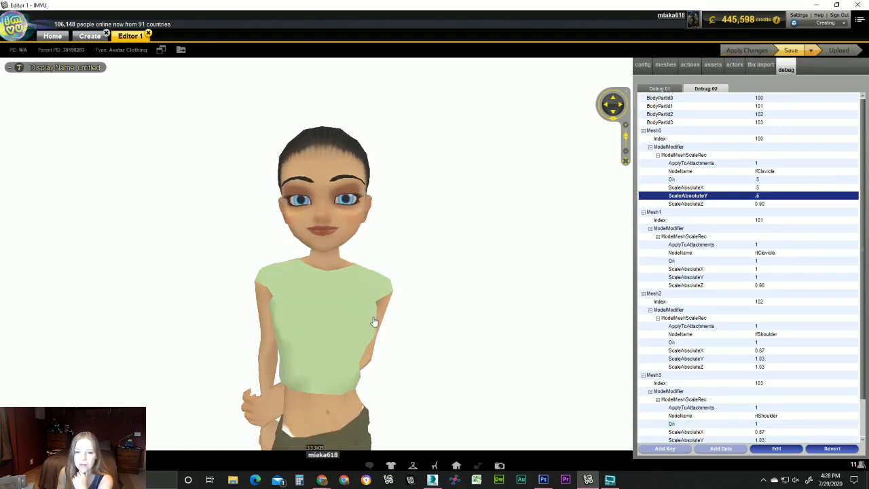
# Recheck Mesh0's ScaleAbsoluteY and Index entries and examine the avatar's shoulders from another angle.
pyautogui.click(768, 450)
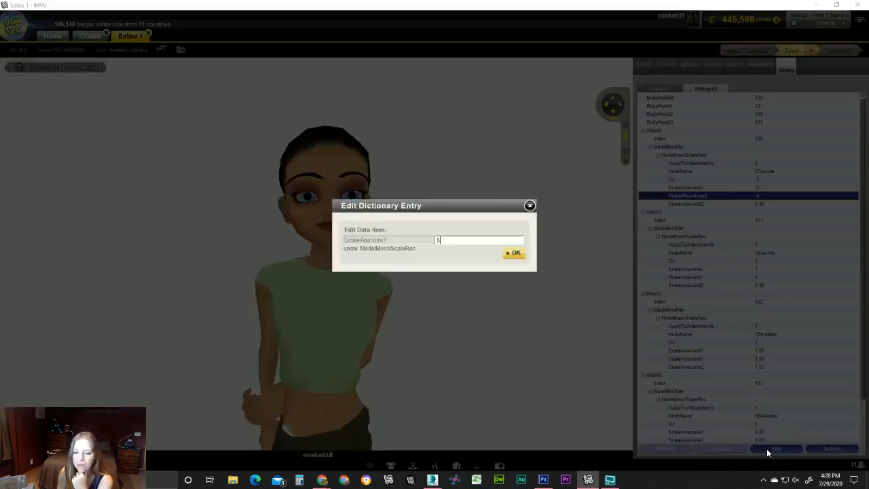
pyautogui.click(518, 258)
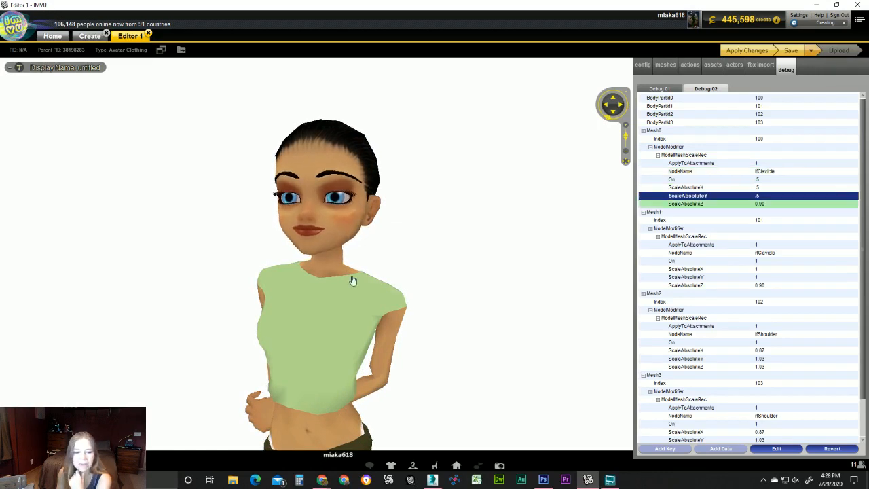
pyautogui.moveTo(353, 283)
pyautogui.mouseDown()
pyautogui.moveTo(376, 288)
pyautogui.moveTo(269, 287)
pyautogui.moveTo(333, 285)
pyautogui.mouseUp()
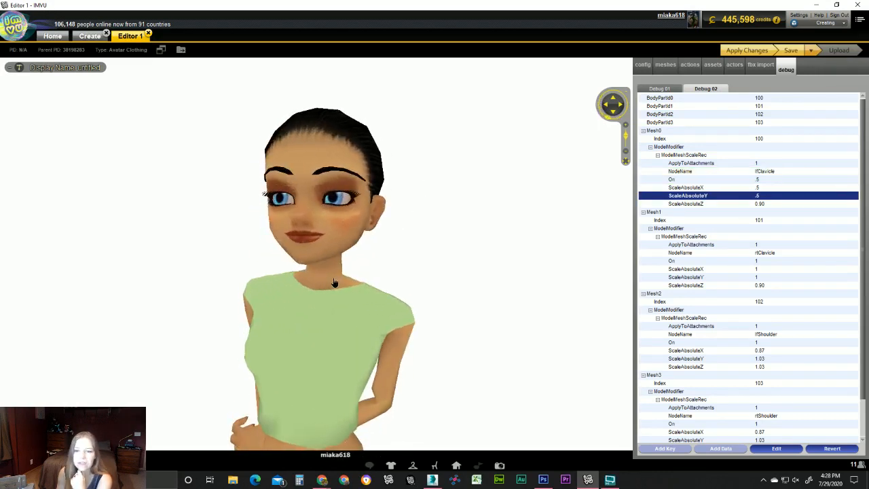
pyautogui.click(678, 131)
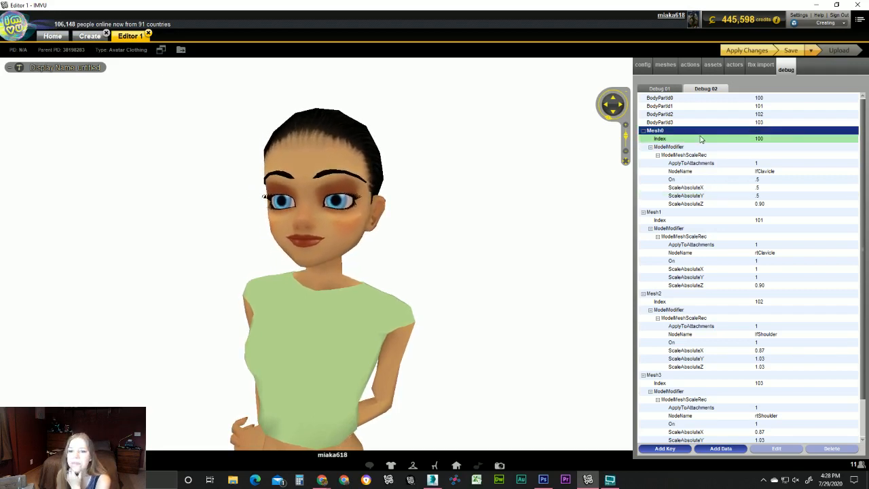
pyautogui.click(699, 139)
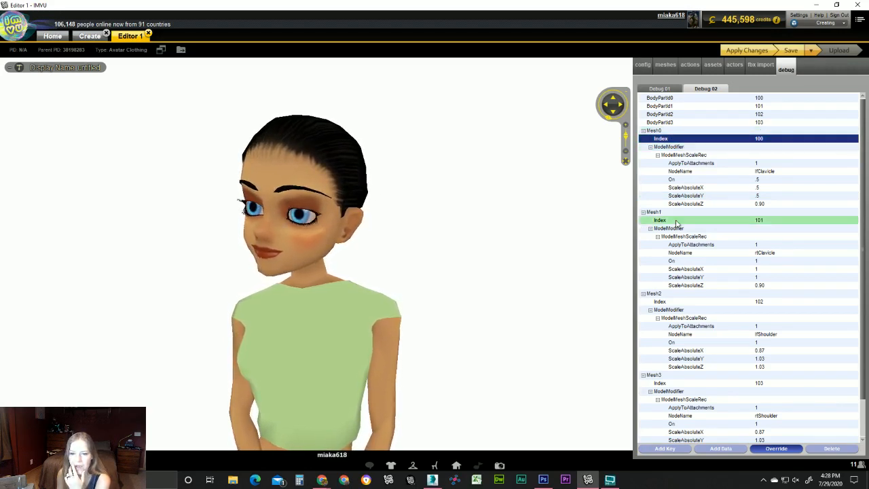
# Override Mesh0's ScaleAbsoluteZ with .5 and apply the changes to the avatar.
pyautogui.click(774, 204)
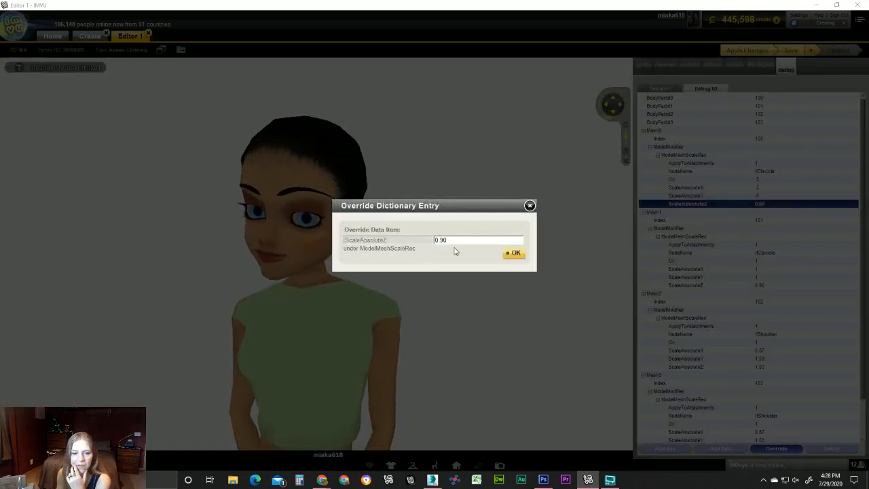
pyautogui.press('BackSpace')
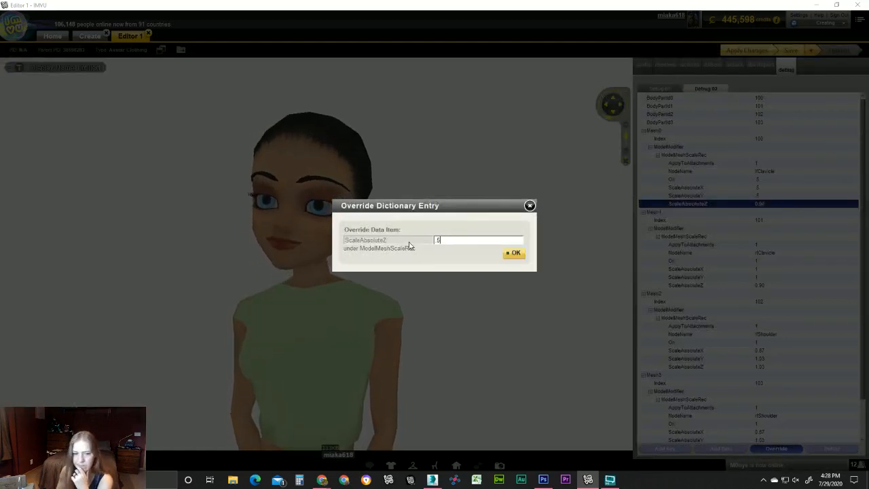
pyautogui.write('.5')
pyautogui.click(507, 253)
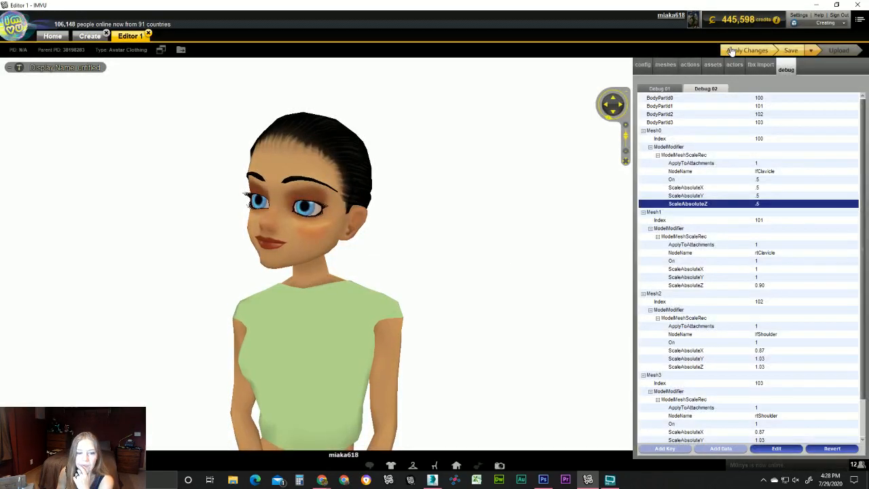
pyautogui.click(732, 51)
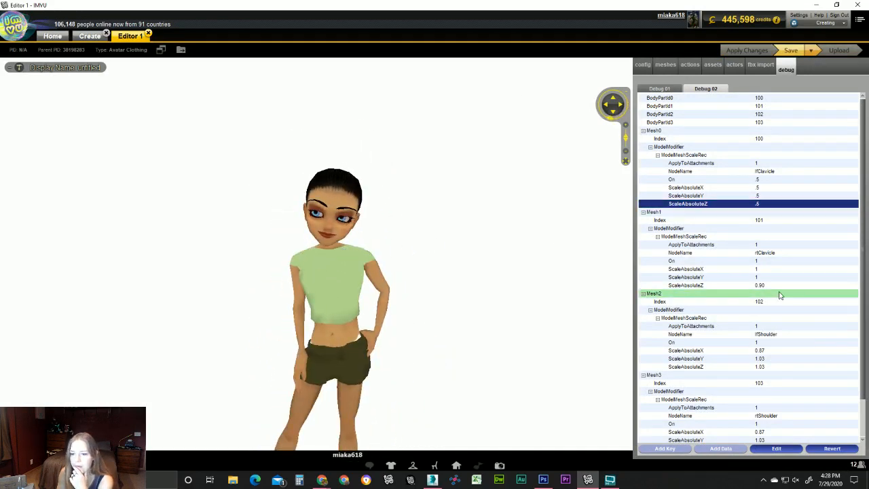
# Set Mesh0's ScaleAbsoluteZ to .2.
pyautogui.click(766, 205)
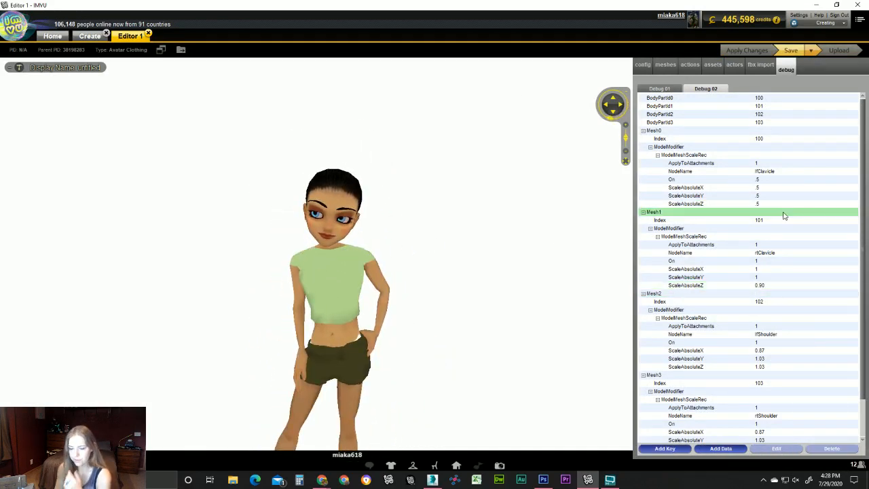
pyautogui.click(773, 206)
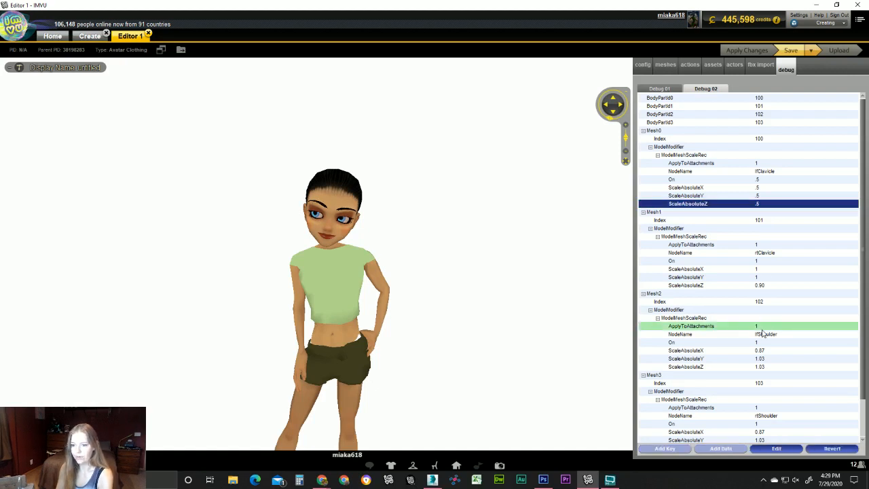
pyautogui.click(779, 449)
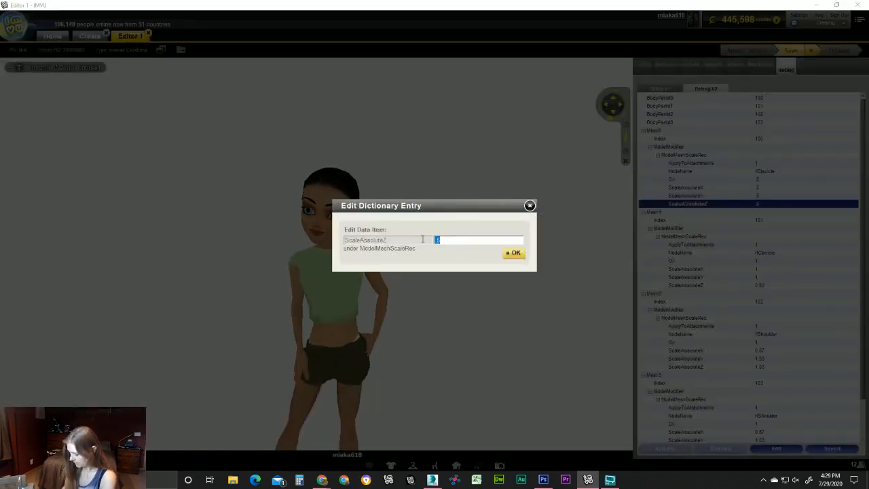
pyautogui.press('BackSpace')
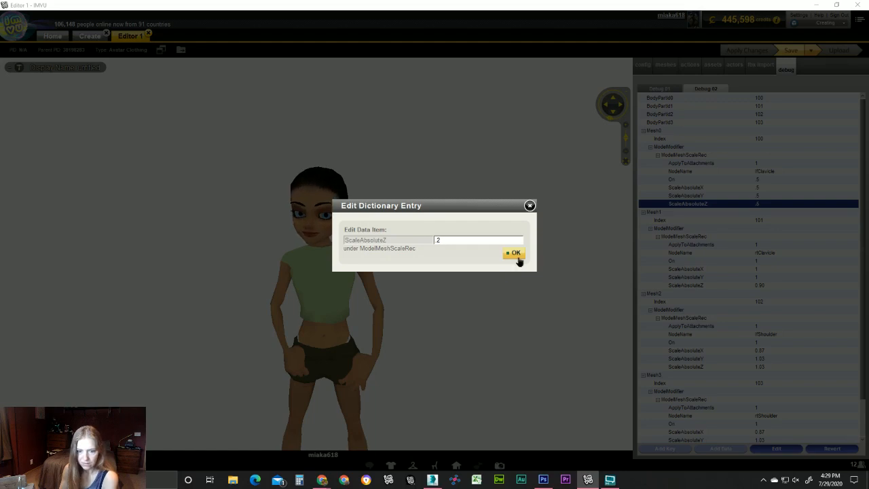
pyautogui.click(517, 256)
# Override Mesh1's ScaleAbsoluteZ with .2 for the rtClavicle node.
pyautogui.click(778, 286)
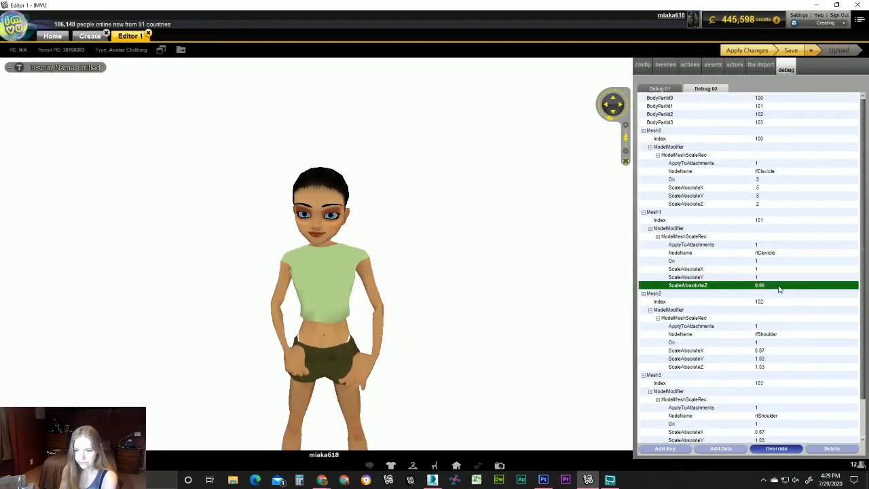
pyautogui.click(776, 448)
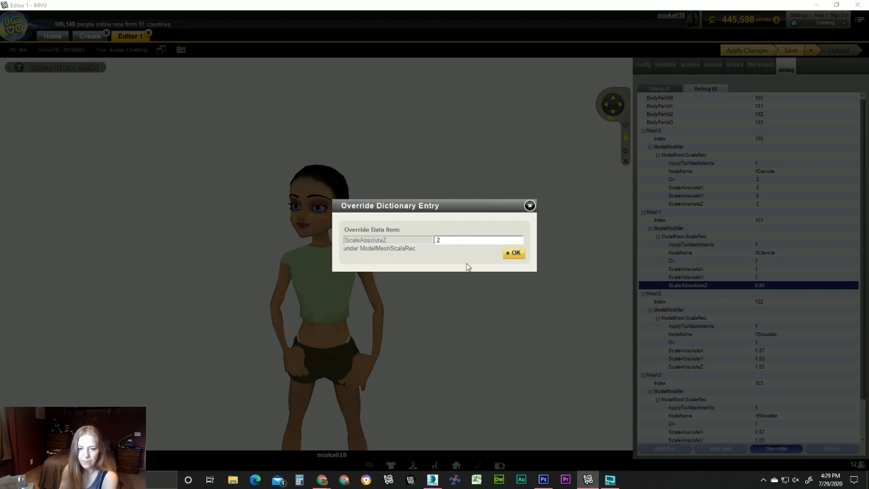
pyautogui.click(506, 255)
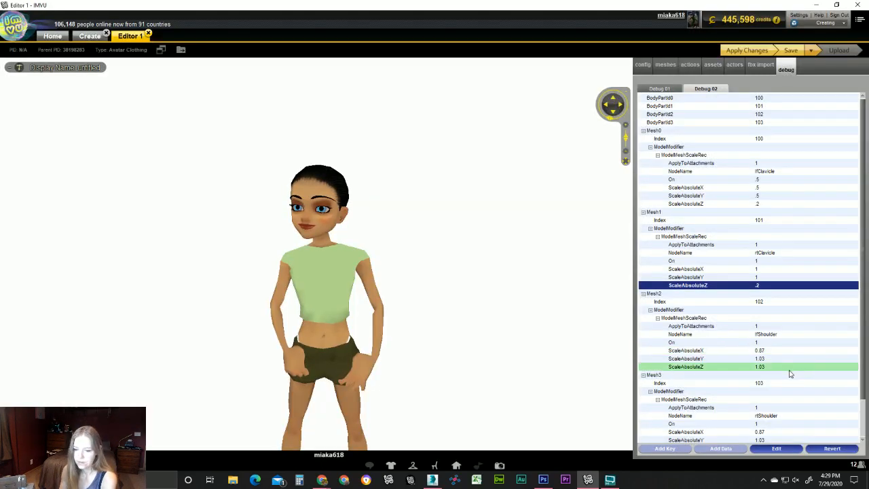
# Apply the clavicle Z-scale changes to the avatar and inspect the shoulders.
pyautogui.click(758, 51)
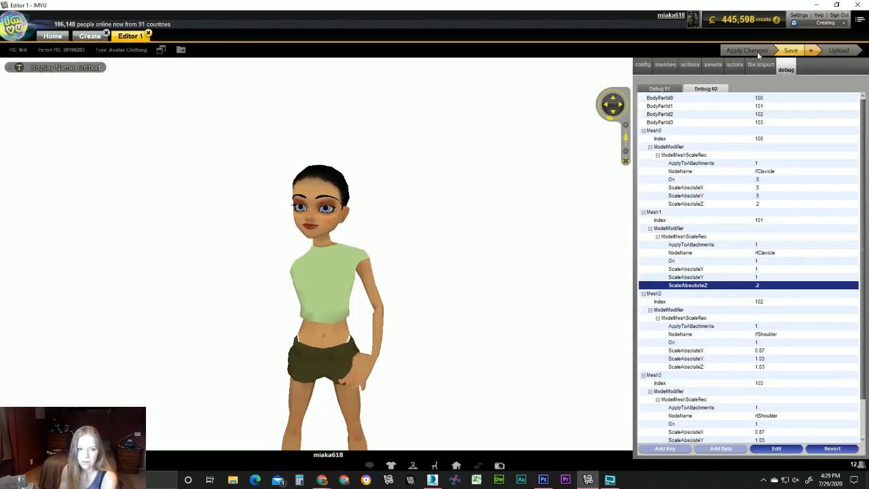
pyautogui.moveTo(460, 207)
pyautogui.mouseDown()
pyautogui.moveTo(596, 206)
pyautogui.moveTo(469, 209)
pyautogui.mouseUp()
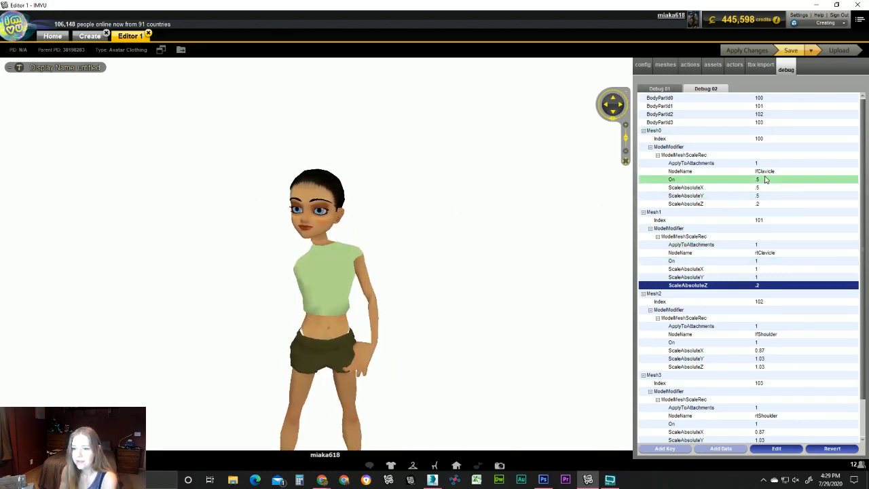
# Override Mesh1's On entry with .5 for the rtClavicle node.
pyautogui.click(760, 261)
pyautogui.click(738, 444)
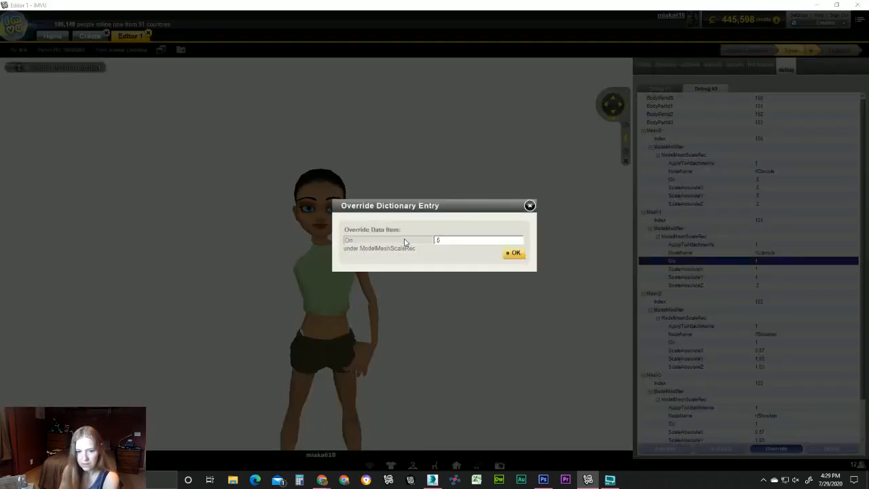
pyautogui.click(516, 253)
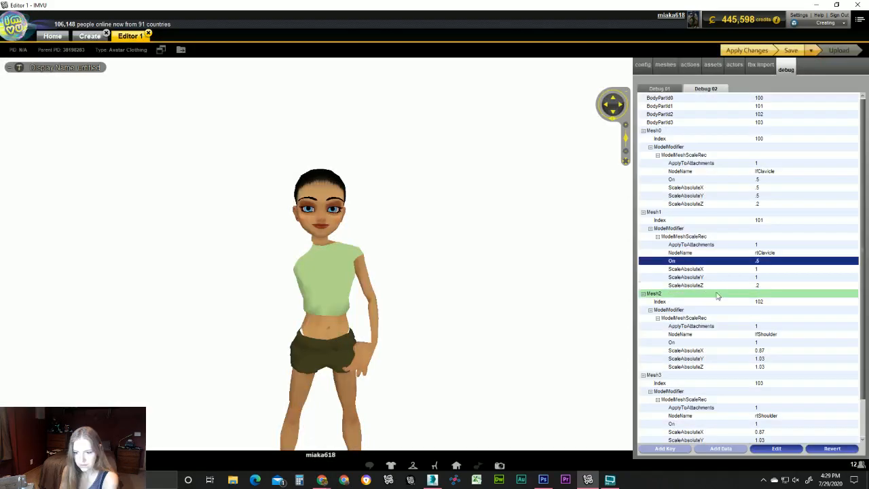
# Override Mesh1's ScaleAbsoluteX and ScaleAbsoluteY with .5 and apply the changes to the avatar.
pyautogui.click(763, 270)
pyautogui.click(776, 449)
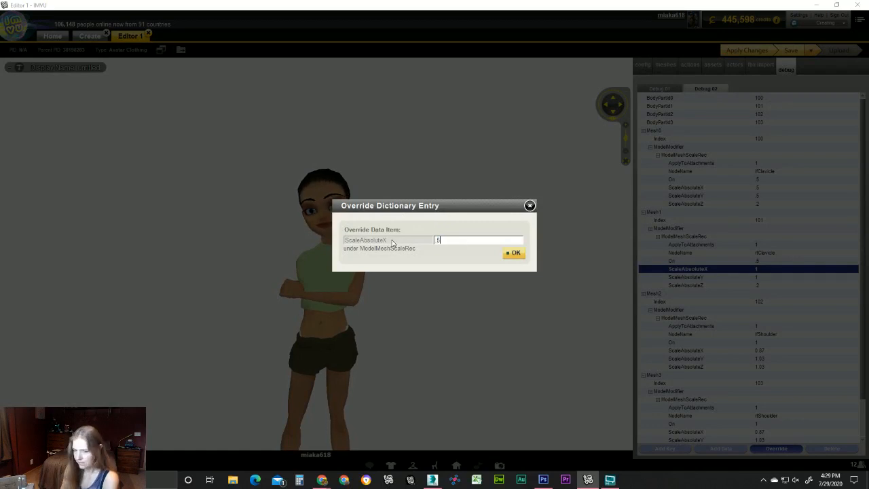
pyautogui.click(503, 254)
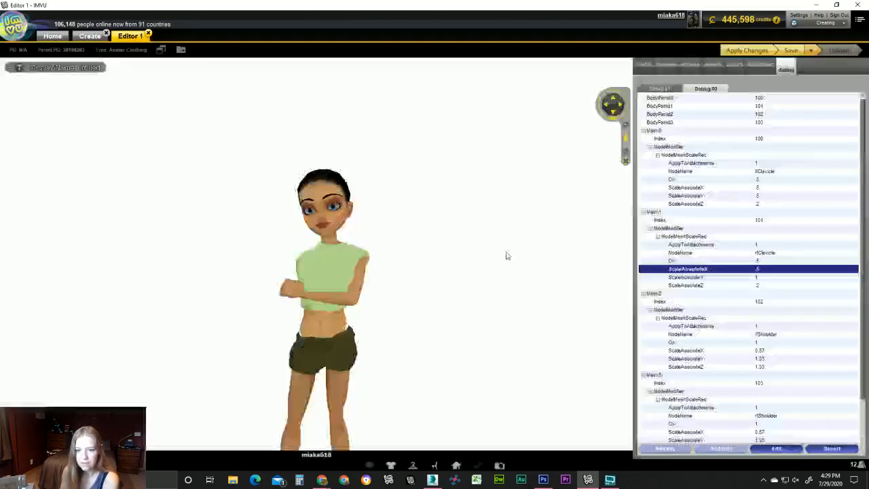
pyautogui.click(759, 279)
pyautogui.click(776, 448)
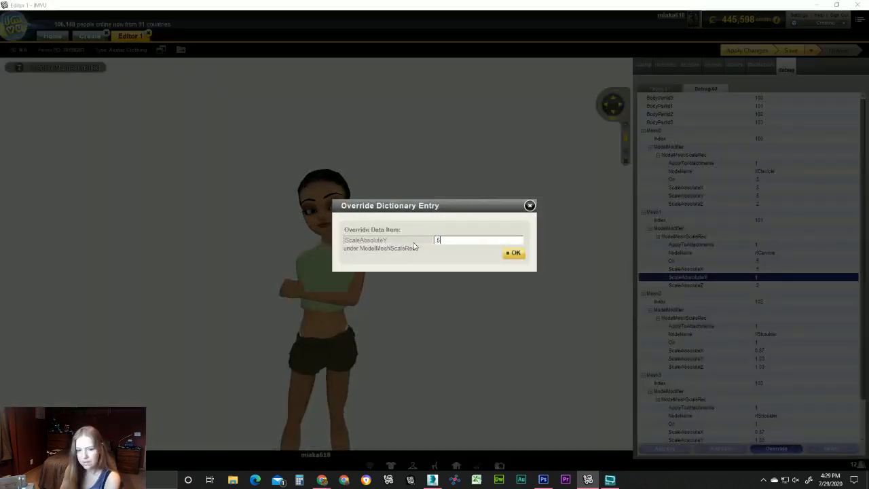
pyautogui.click(513, 252)
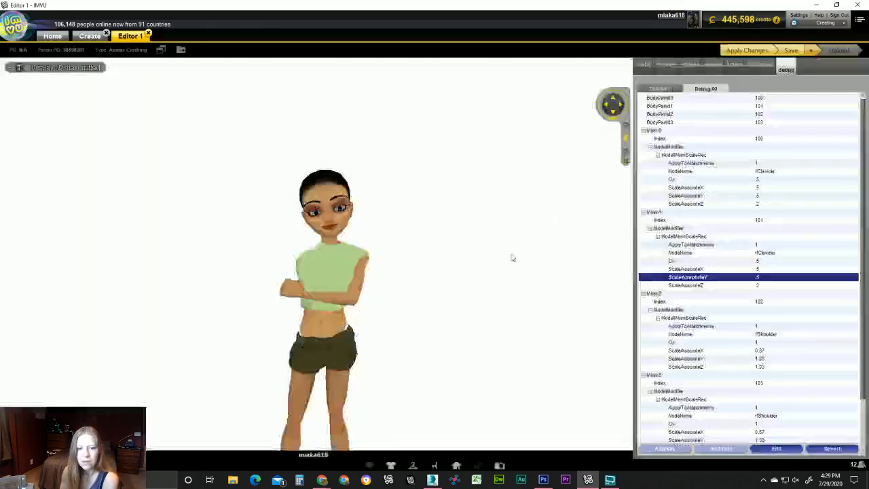
pyautogui.click(744, 50)
pyautogui.moveTo(392, 233)
pyautogui.mouseDown()
pyautogui.moveTo(234, 238)
pyautogui.moveTo(394, 240)
pyautogui.mouseUp()
pyautogui.scroll(2, 393, 241)
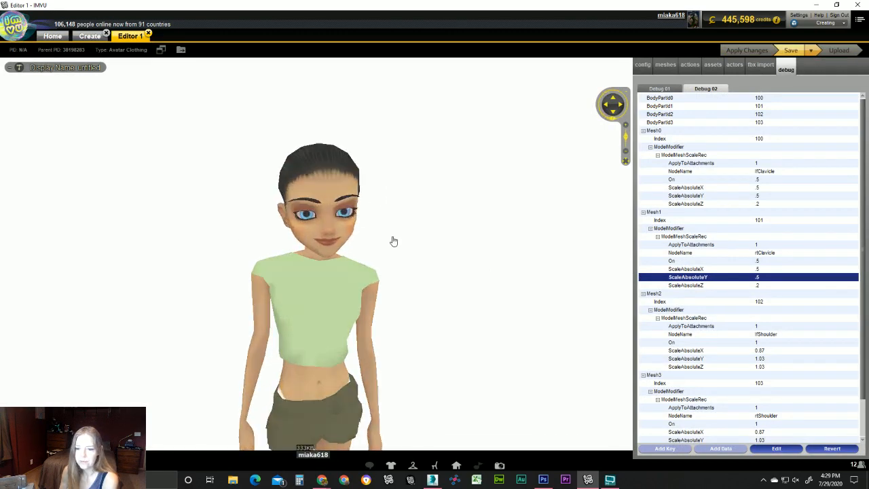
# Set Mesh0's On entry to .51 for the lfClavicle node.
pyautogui.click(767, 180)
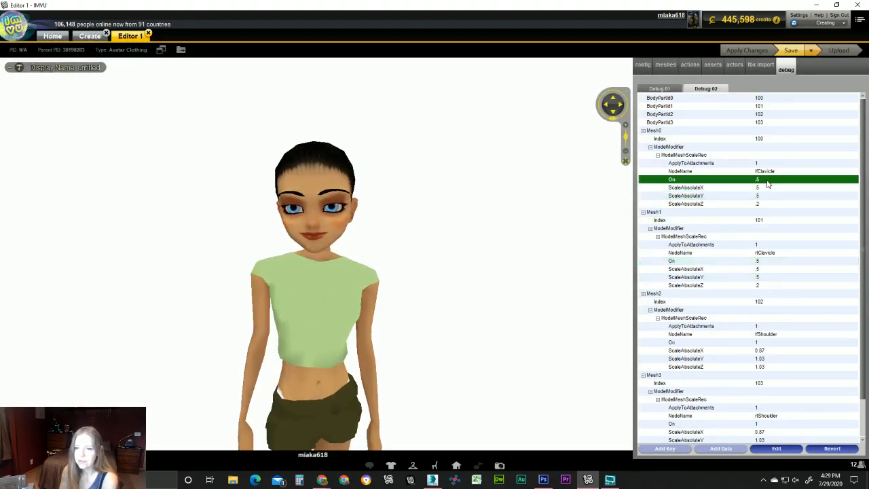
pyautogui.click(774, 451)
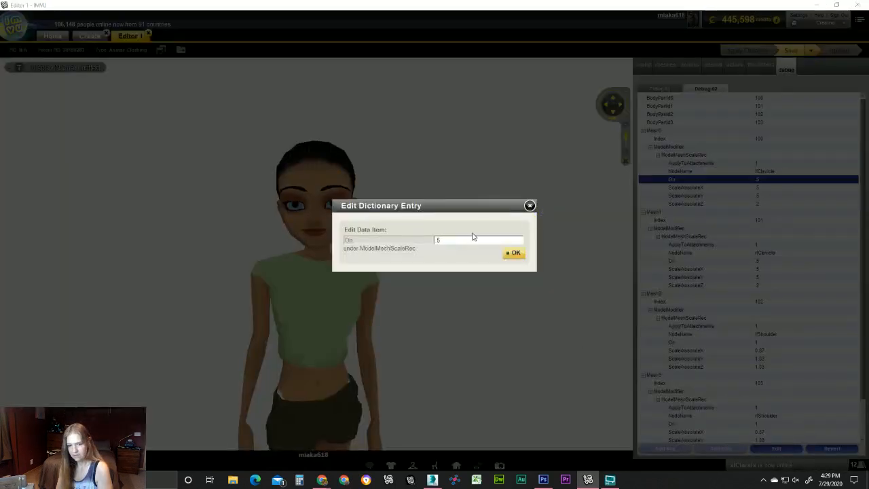
pyautogui.click(516, 253)
pyautogui.click(746, 188)
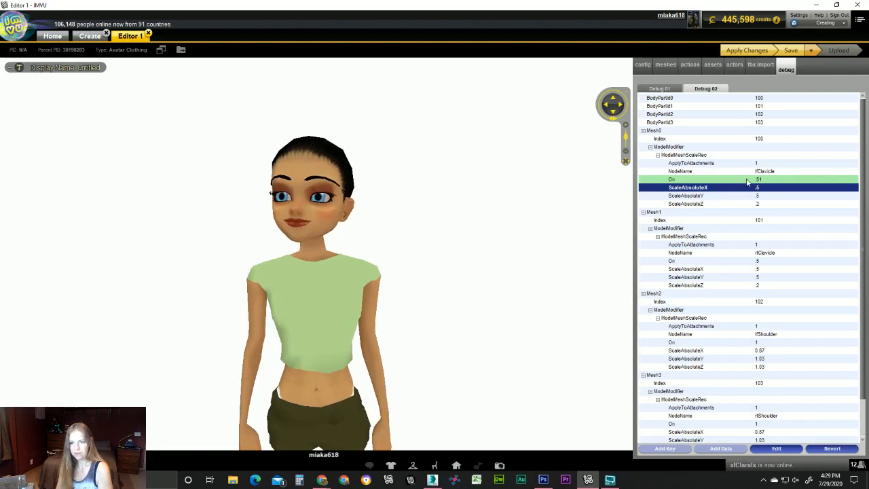
# Set Mesh0's On entry to 1 for the lfClavicle node.
pyautogui.click(746, 180)
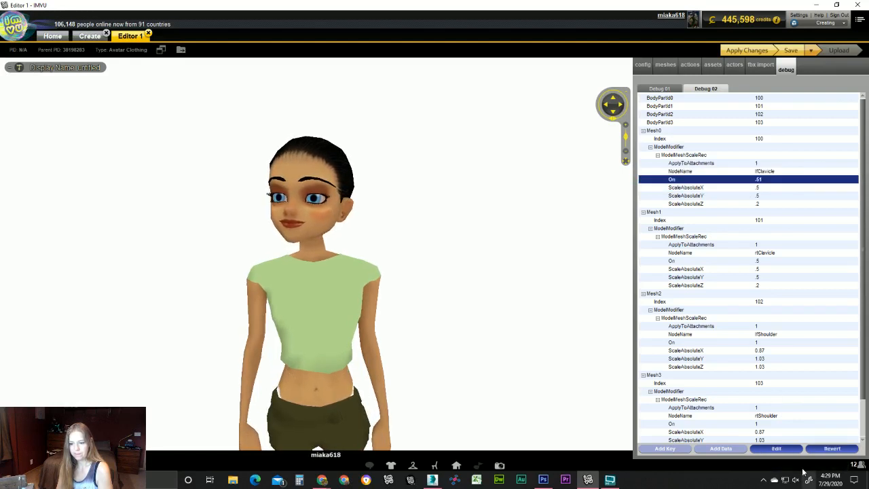
pyautogui.click(790, 450)
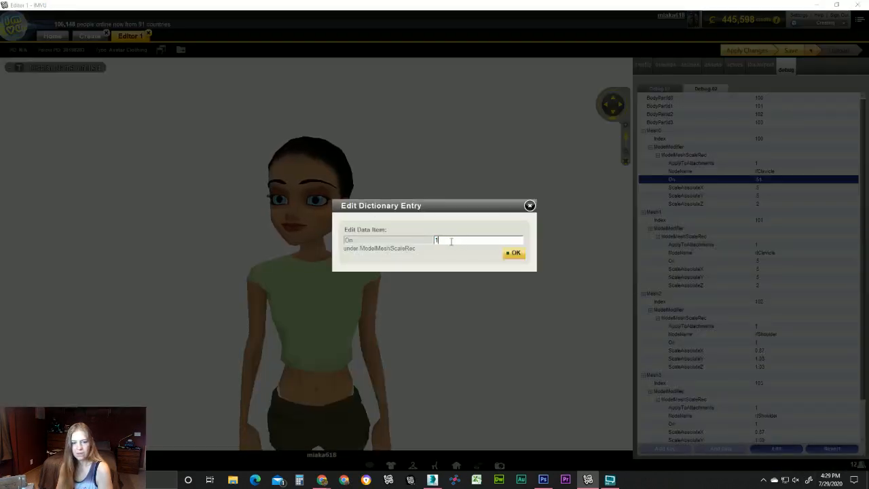
pyautogui.write('1')
pyautogui.click(513, 253)
pyautogui.click(720, 188)
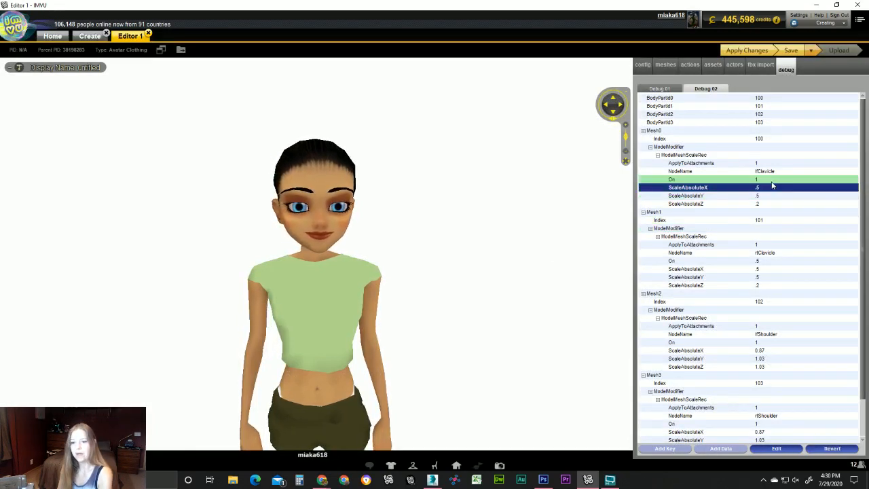
# Set Mesh1's On entry to 1 for the rtClavicle node and apply the changes to the avatar.
pyautogui.click(767, 261)
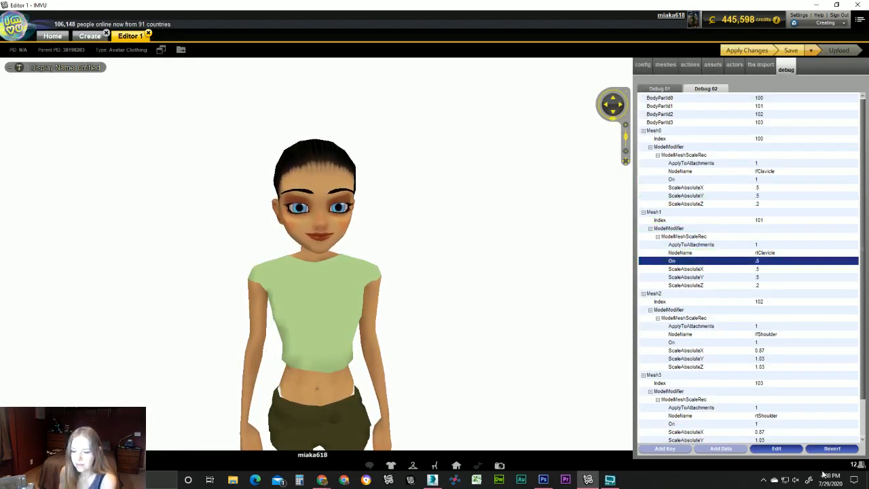
pyautogui.click(789, 450)
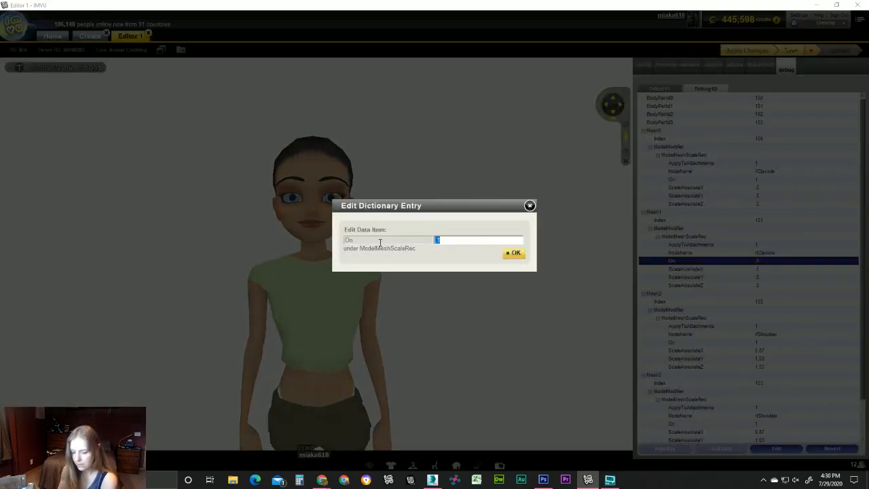
pyautogui.click(507, 253)
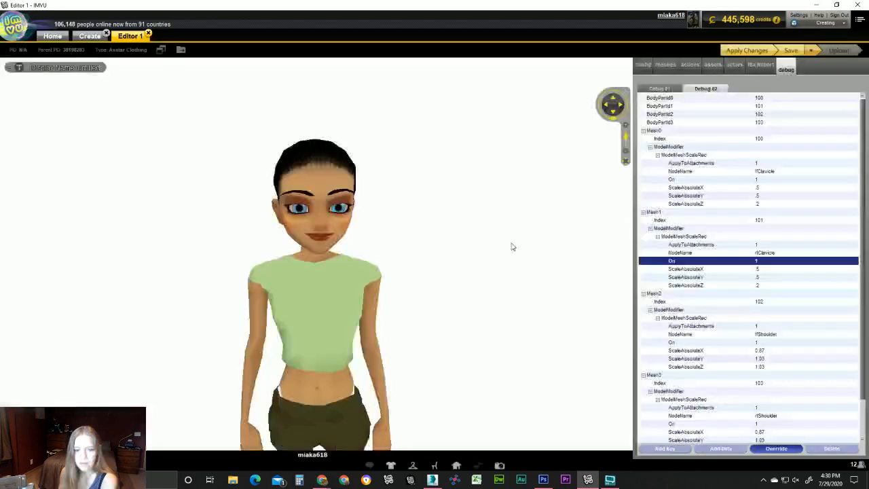
pyautogui.click(730, 52)
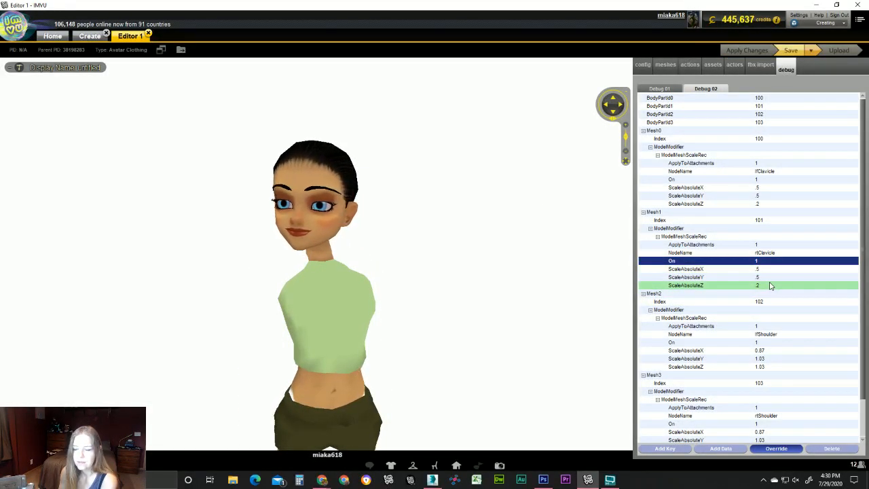
pyautogui.moveTo(398, 282); pyautogui.dragTo(332, 284)
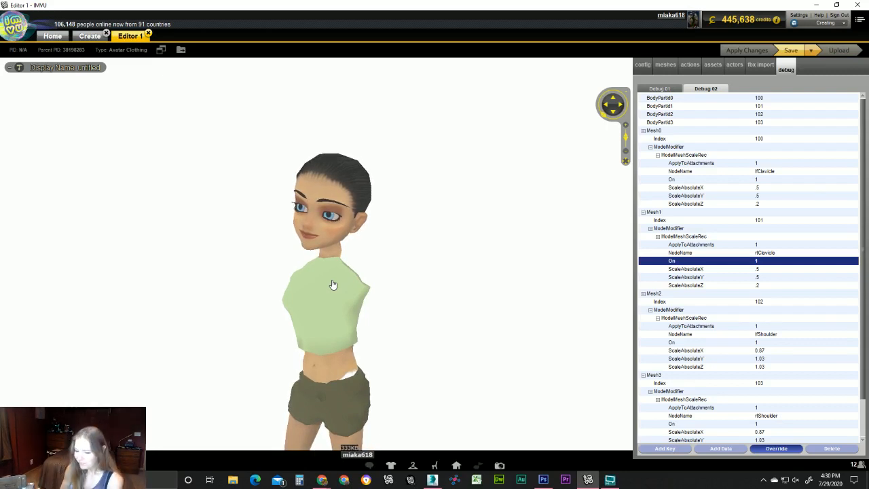
# Show the avatar's tops inventory and restrict it to GA-rated products.
pyautogui.click(412, 467)
pyautogui.click(392, 466)
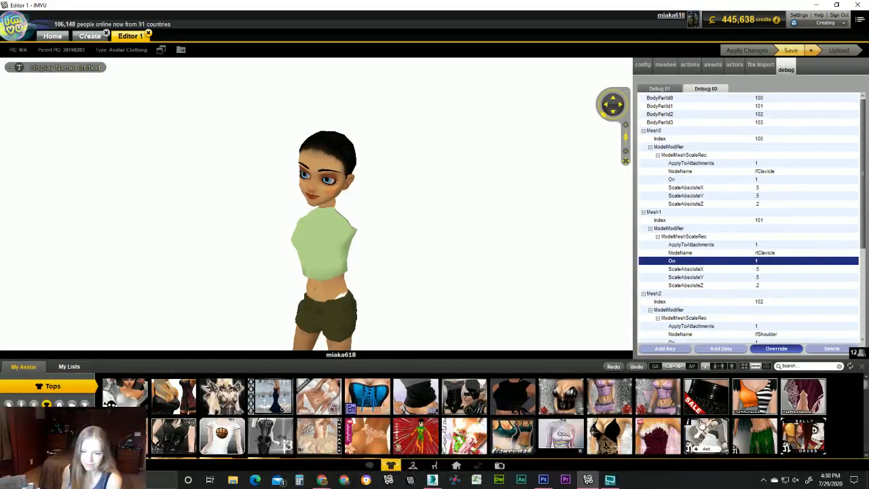
pyautogui.scroll(-1, 468, 437)
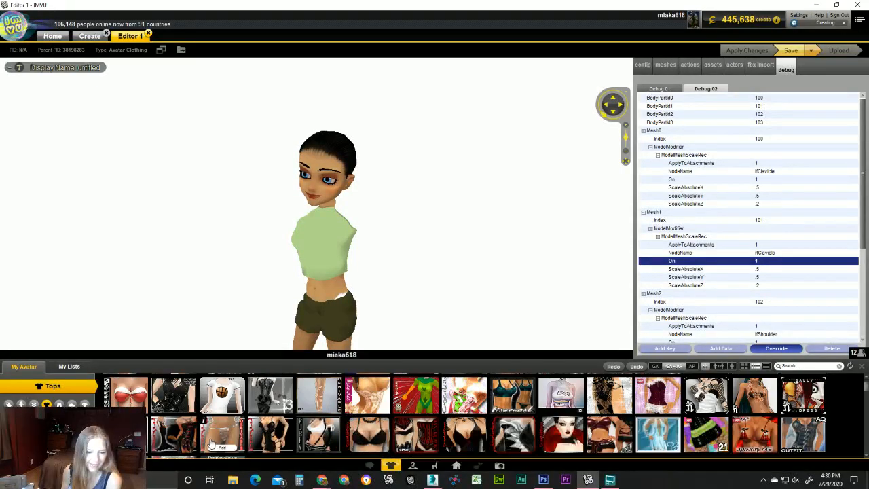
pyautogui.click(654, 367)
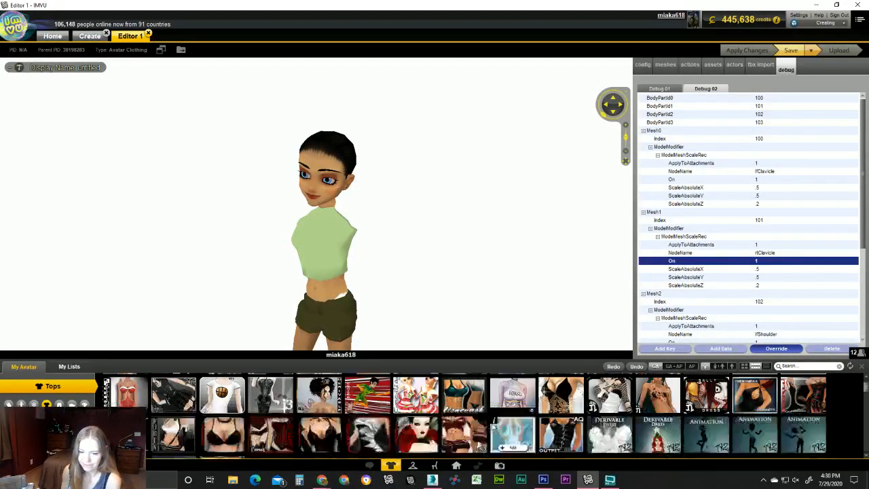
# Browse the GA-rated tops and try the black tie-waist crop top on the avatar.
pyautogui.scroll(-3, 444, 420)
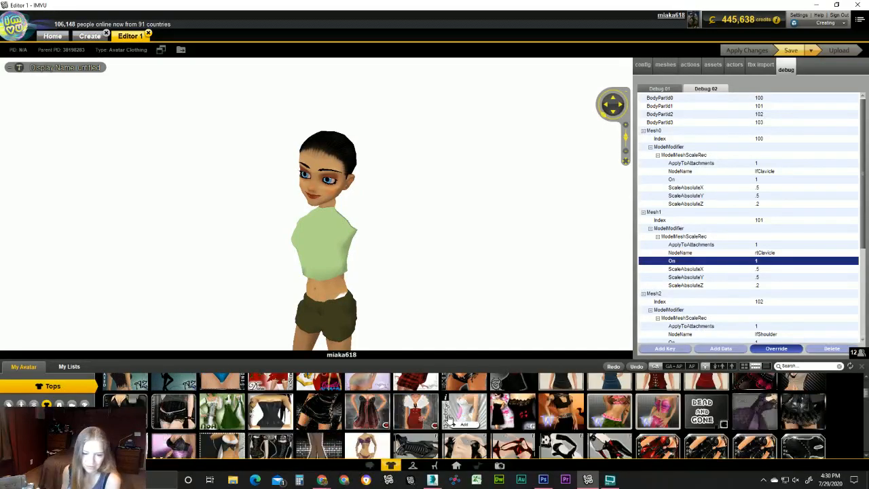
pyautogui.scroll(-3, 448, 417)
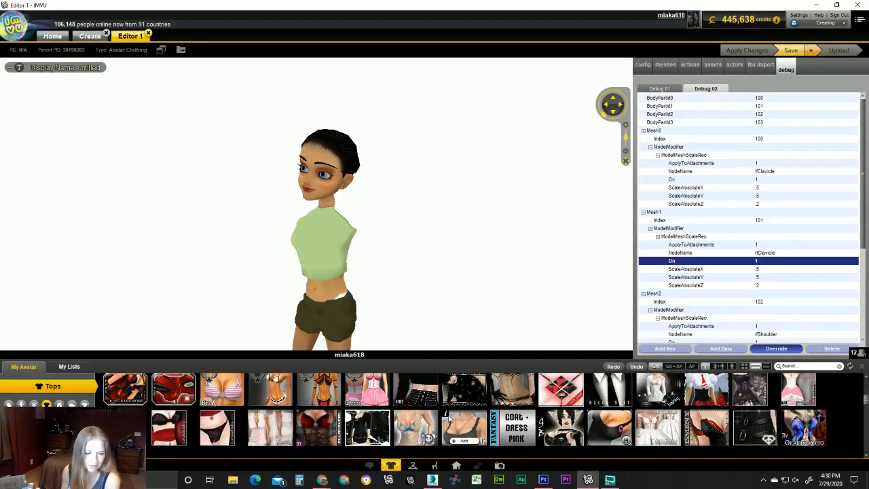
pyautogui.scroll(1, 448, 416)
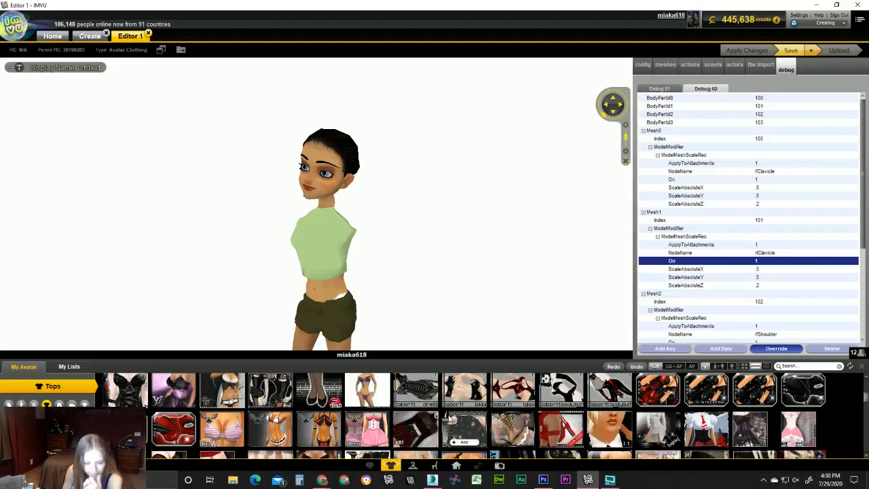
pyautogui.scroll(2, 450, 420)
pyautogui.scroll(3, 448, 417)
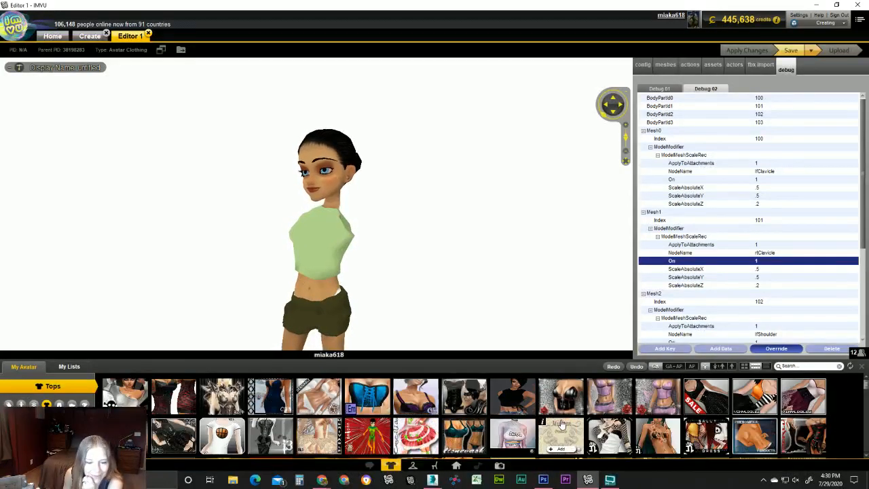
pyautogui.click(500, 402)
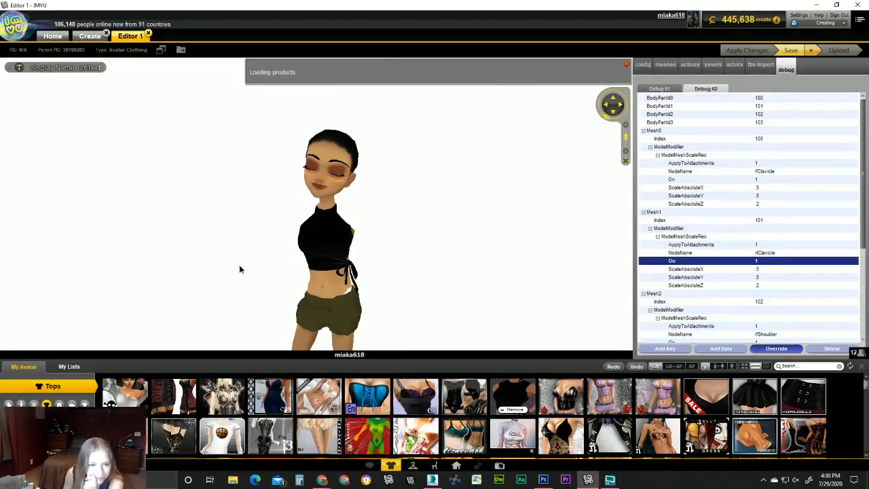
# Search the tops for "shirt", dress the avatar in the black-and-white striped one, and close the inventory.
pyautogui.scroll(-3, 411, 421)
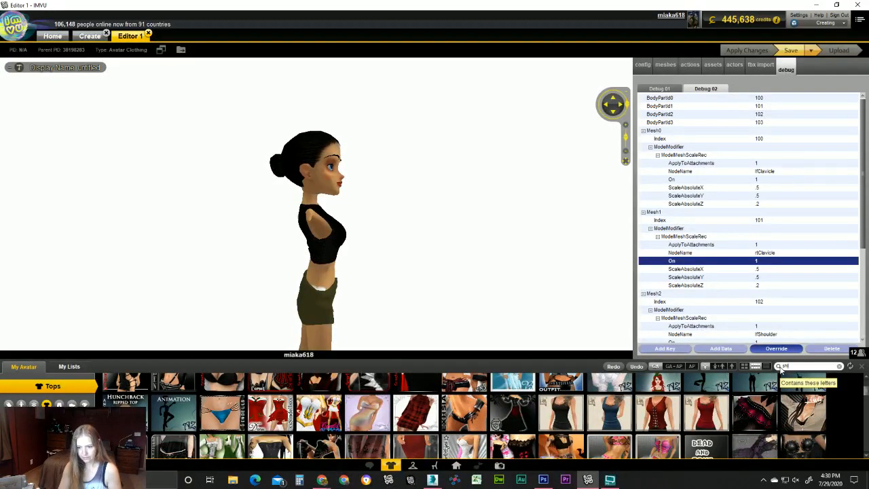
pyautogui.press('Return')
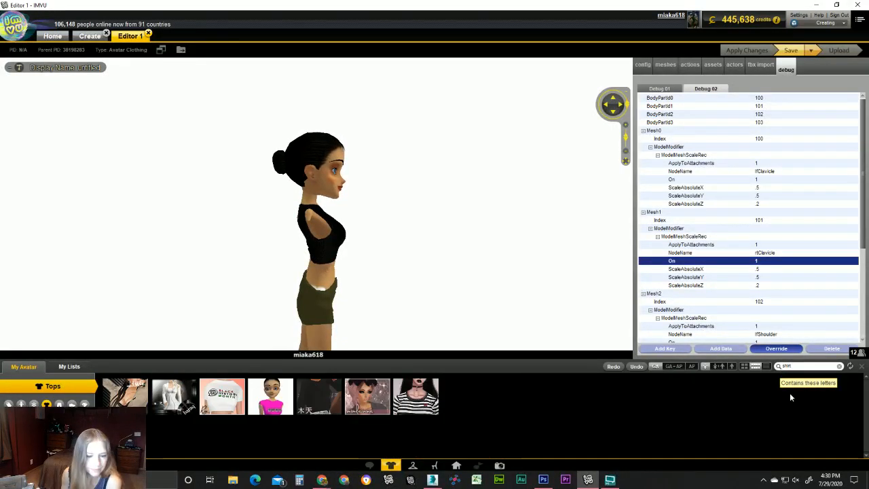
pyautogui.click(415, 396)
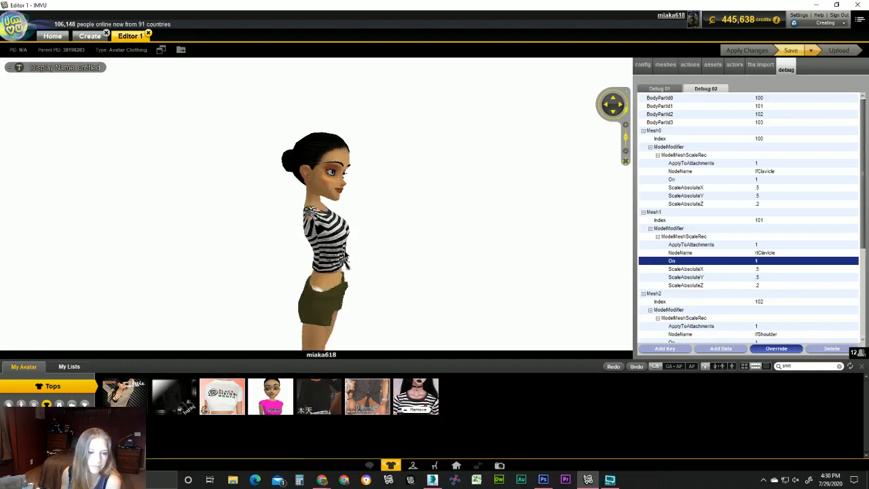
pyautogui.moveTo(268, 252); pyautogui.dragTo(399, 248)
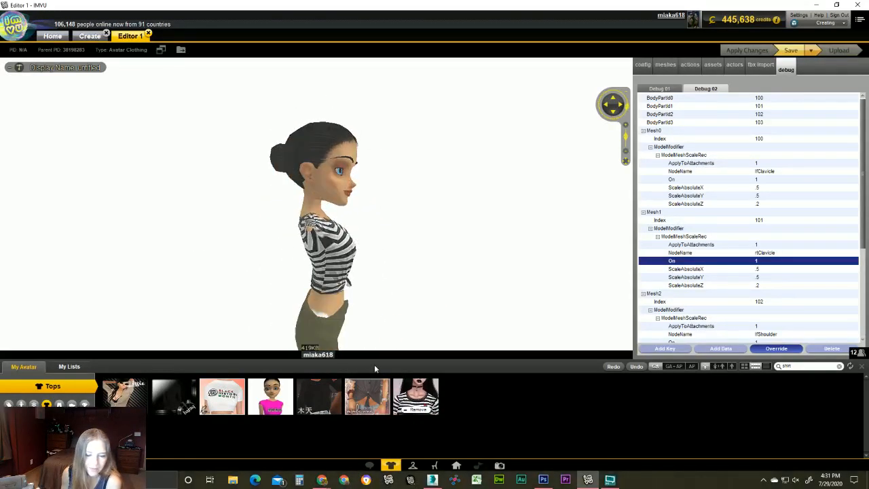
pyautogui.click(392, 466)
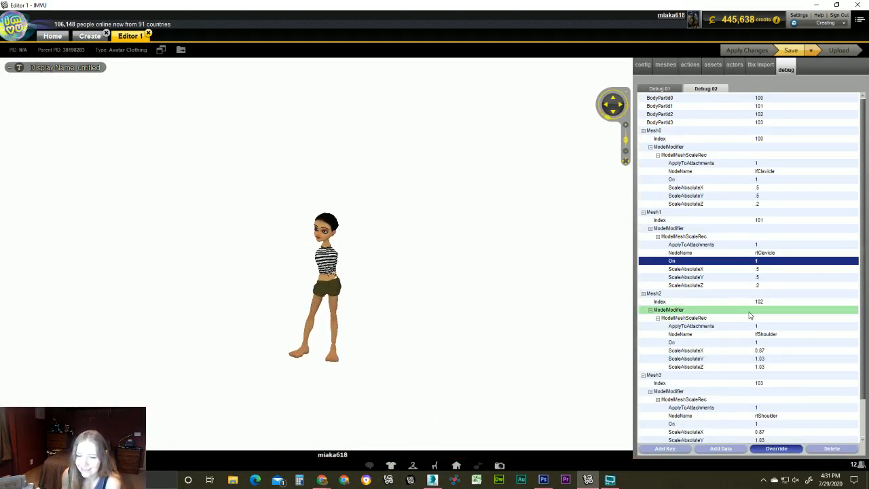
pyautogui.scroll(-2, 779, 310)
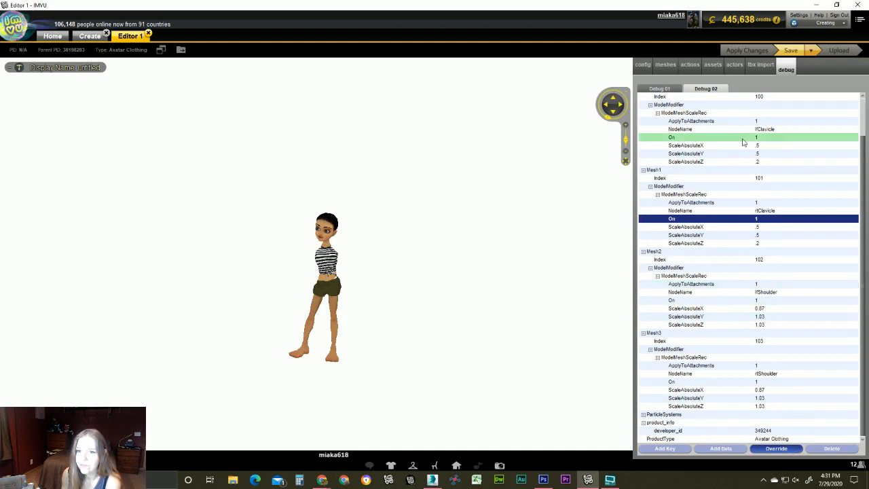
pyautogui.scroll(2, 743, 142)
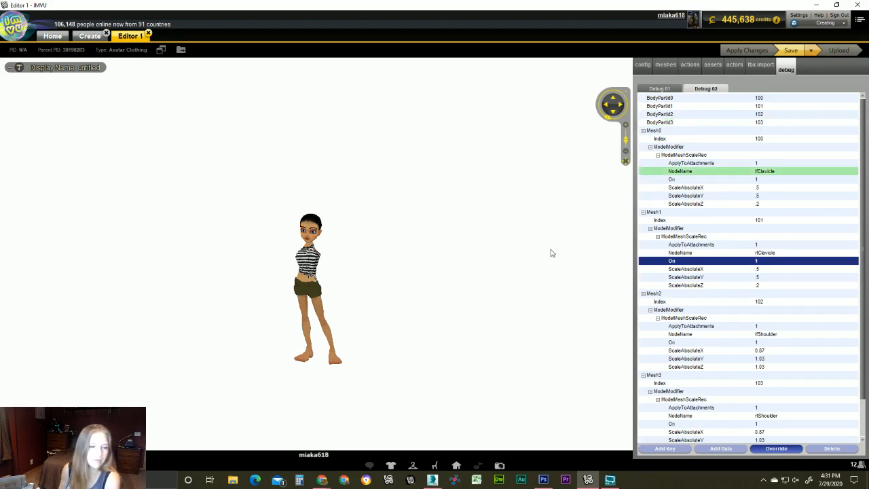
# Examine the avatar's shoulders in the striped top from the back, side and front.
pyautogui.scroll(3, 405, 252)
pyautogui.moveTo(404, 252); pyautogui.dragTo(384, 251)
pyautogui.scroll(4, 485, 240)
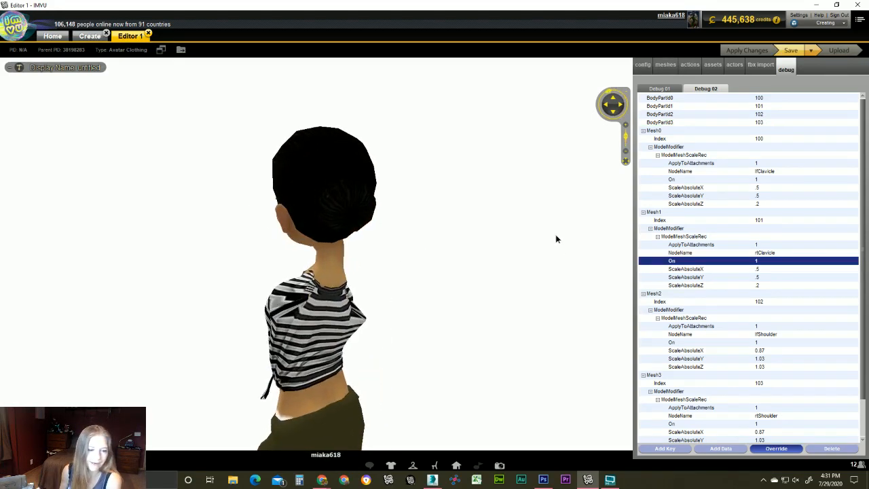
pyautogui.scroll(-4, 555, 238)
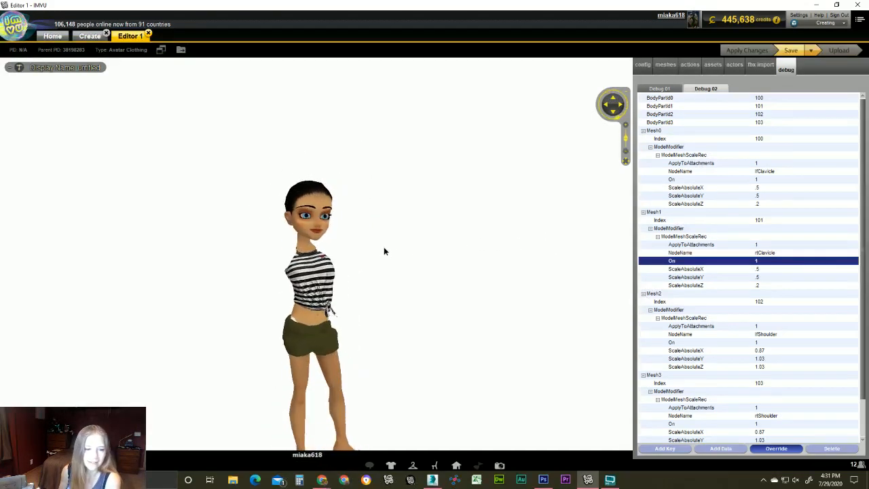
pyautogui.scroll(5, 355, 281)
pyautogui.moveTo(355, 281); pyautogui.dragTo(380, 262)
pyautogui.scroll(-3, 376, 265)
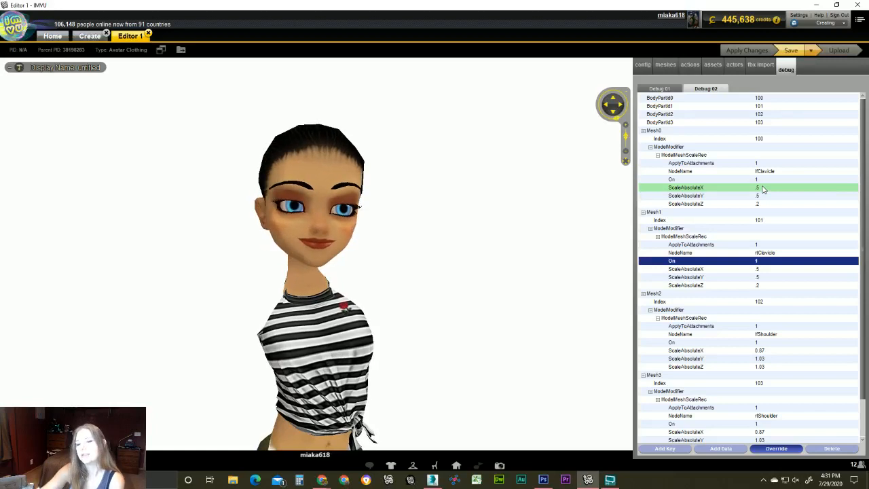
# Set ScaleAbsoluteX and ScaleAbsoluteY to 1 for Mesh0's lfClavicle node.
pyautogui.click(762, 190)
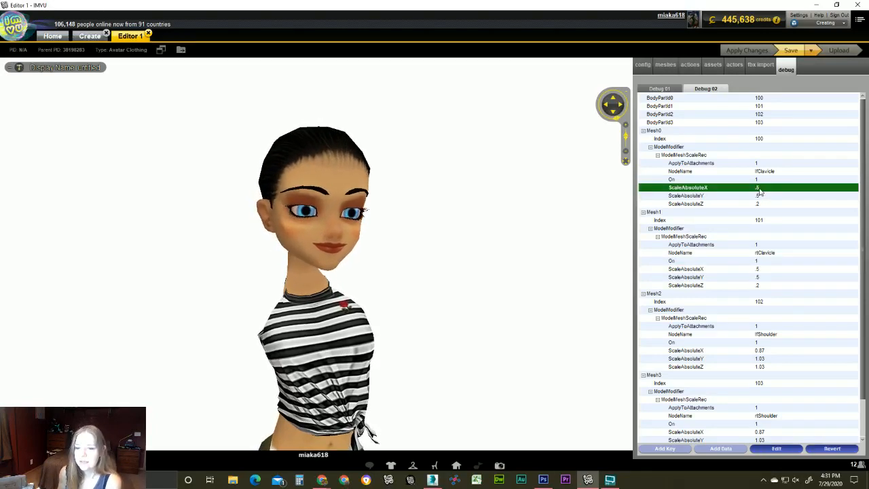
pyautogui.doubleClick(762, 190)
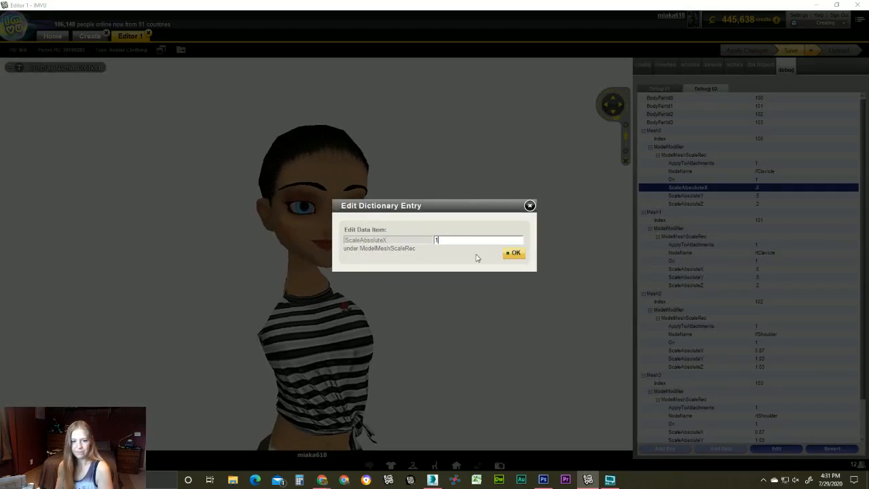
pyautogui.click(513, 252)
pyautogui.click(740, 196)
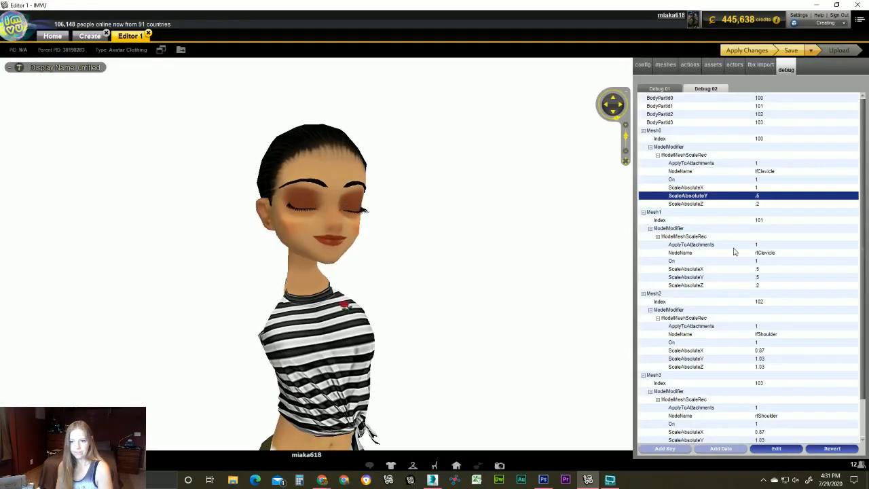
pyautogui.click(774, 449)
pyautogui.press('BackSpace')
pyautogui.press('BackSpace')
pyautogui.write('1')
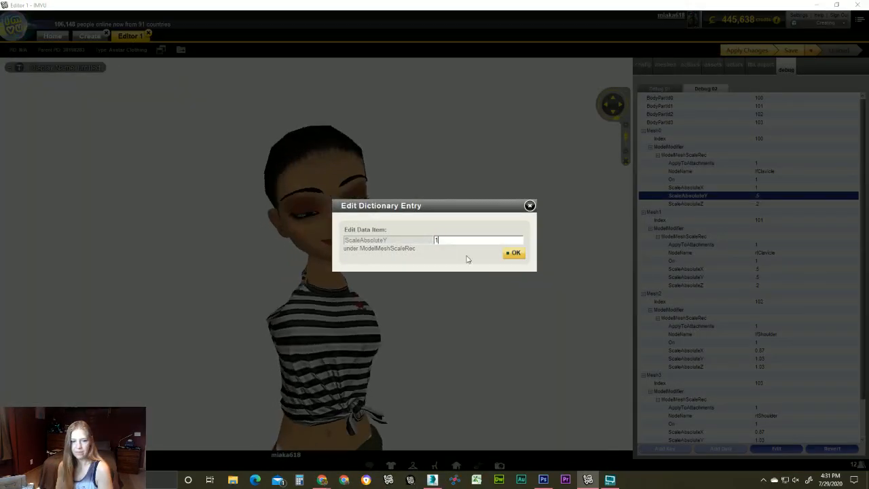
pyautogui.click(513, 253)
# Keep Mesh0's ScaleAbsoluteZ at .2, apply the clavicle changes, and inspect the avatar's shoulders from the side.
pyautogui.click(713, 204)
pyautogui.click(776, 448)
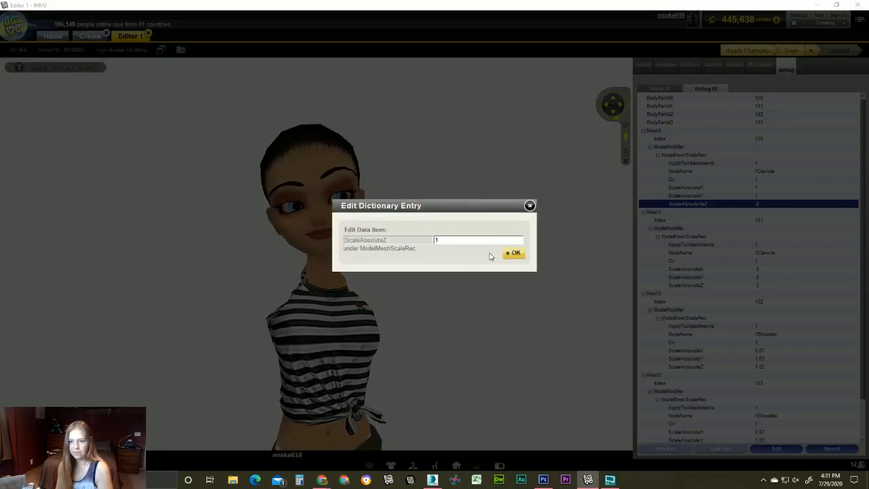
pyautogui.click(514, 252)
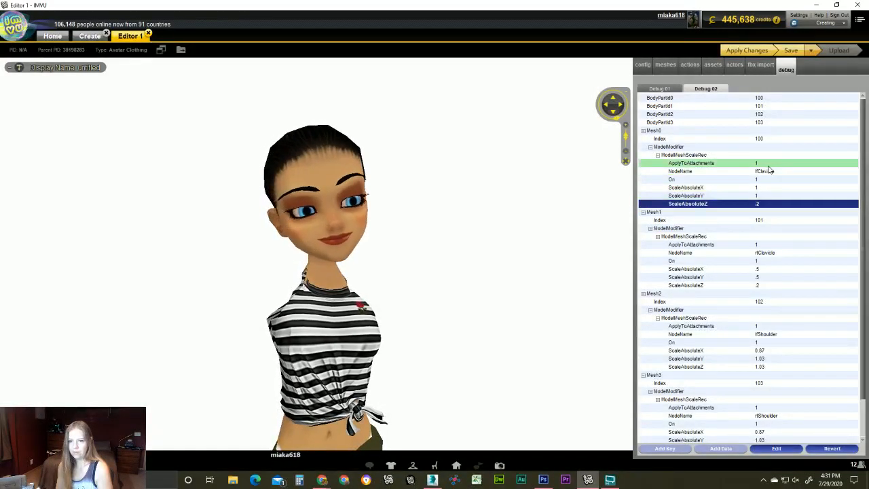
pyautogui.click(760, 52)
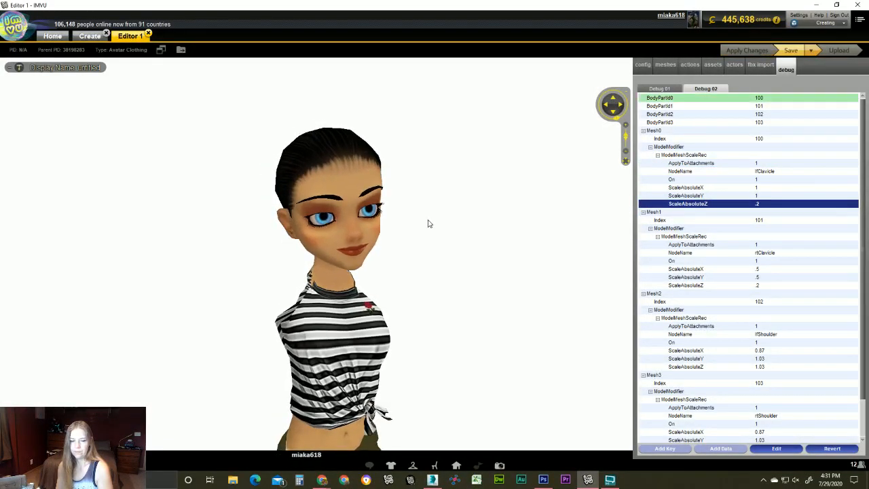
pyautogui.moveTo(337, 224); pyautogui.dragTo(311, 224)
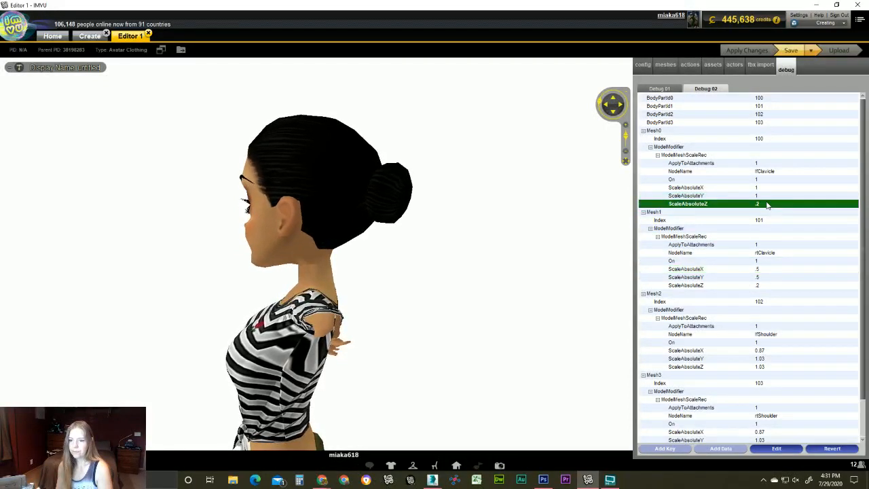
# Set ScaleAbsoluteX to 10 for Mesh0's lfClavicle node, apply it, and inspect the shoulders from several angles.
pyautogui.click(767, 204)
pyautogui.click(767, 204)
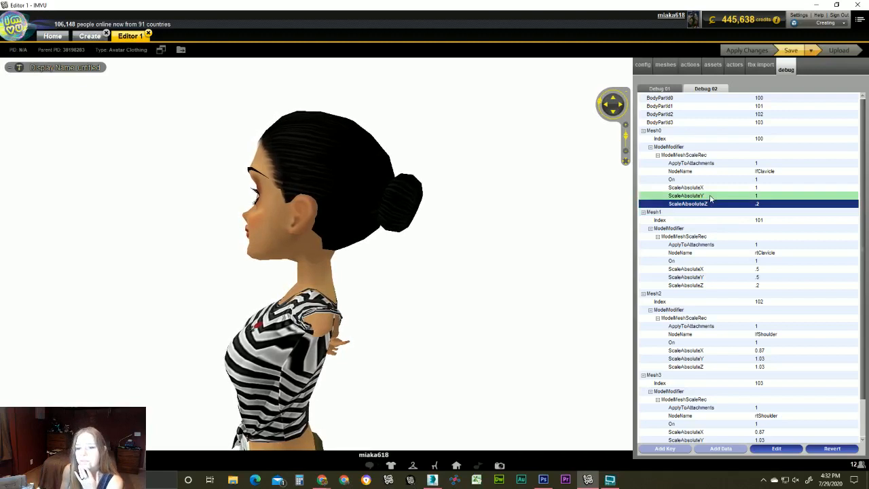
pyautogui.click(761, 189)
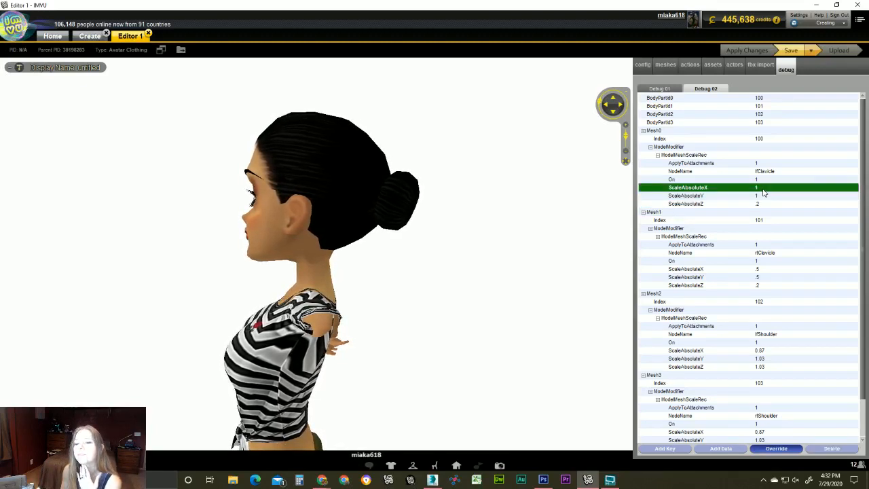
pyautogui.press('Return')
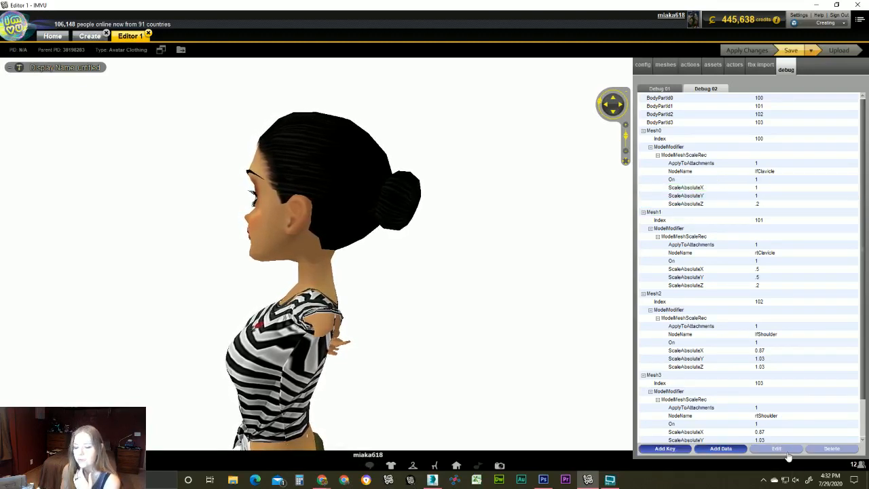
pyautogui.click(771, 189)
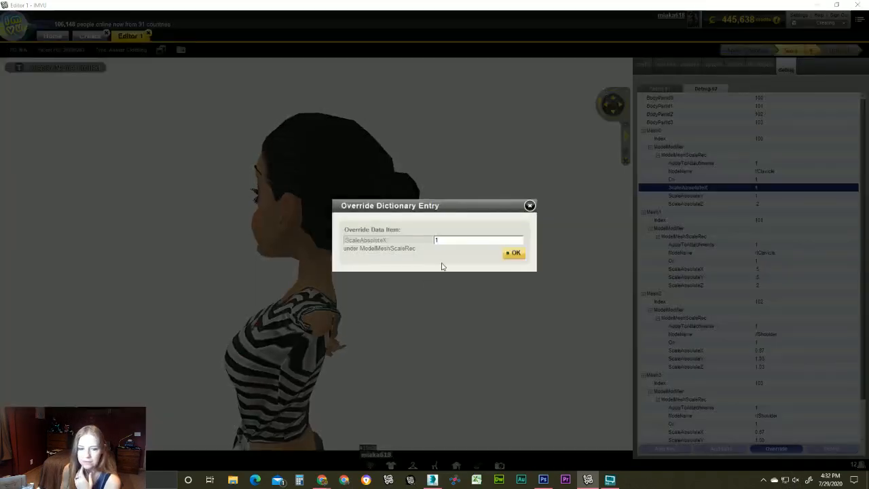
pyautogui.click(513, 255)
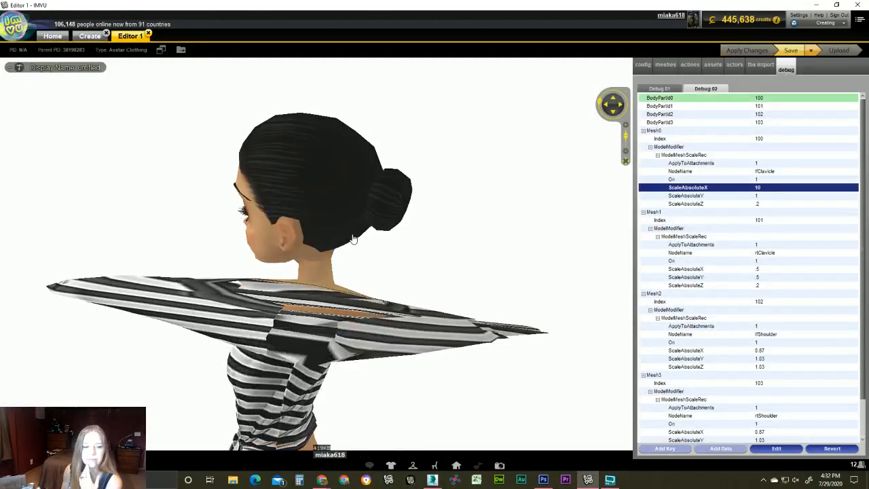
pyautogui.moveTo(353, 239); pyautogui.dragTo(434, 239)
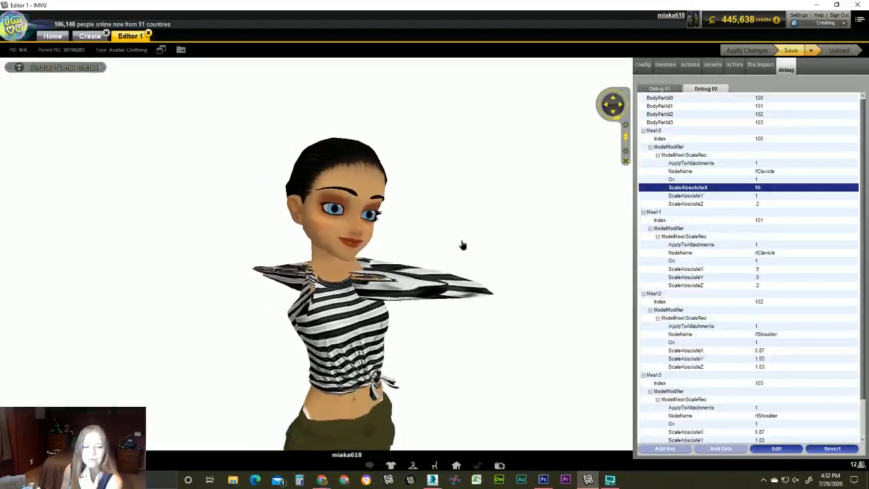
pyautogui.moveTo(461, 244); pyautogui.dragTo(378, 246)
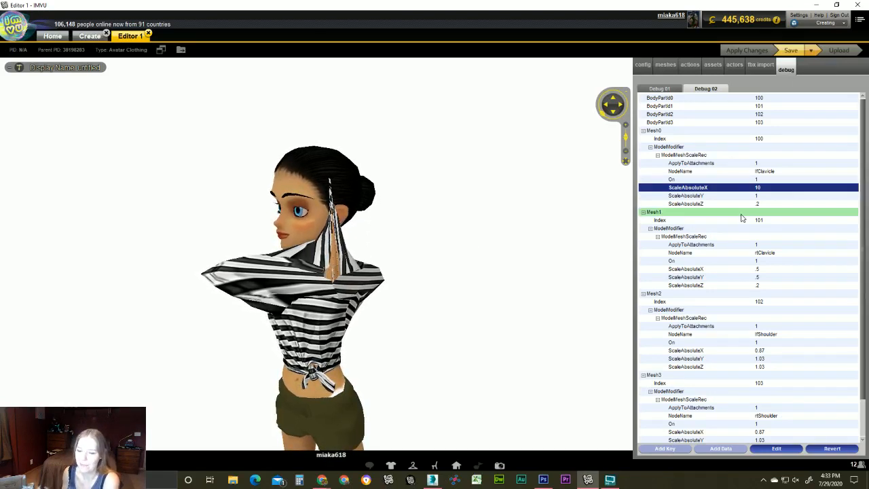
# Override ScaleAbsoluteY with 10 for Mesh0's lfClavicle node.
pyautogui.doubleClick(765, 206)
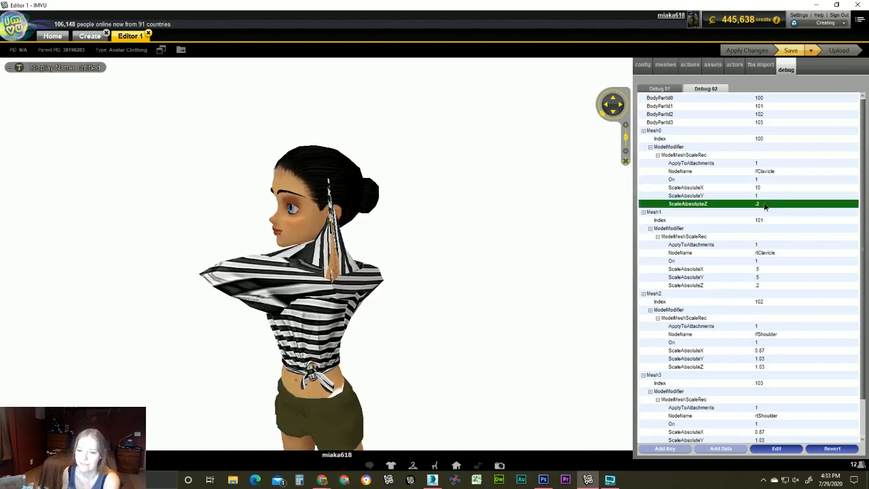
pyautogui.click(765, 206)
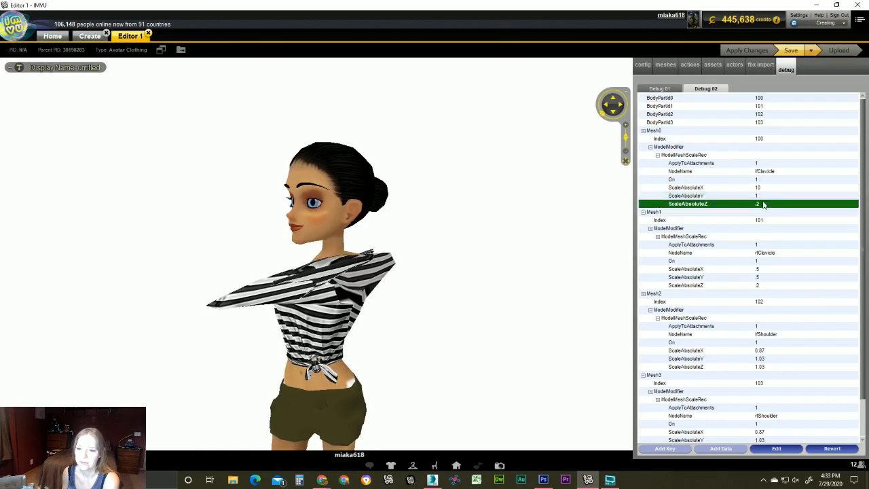
pyautogui.click(759, 196)
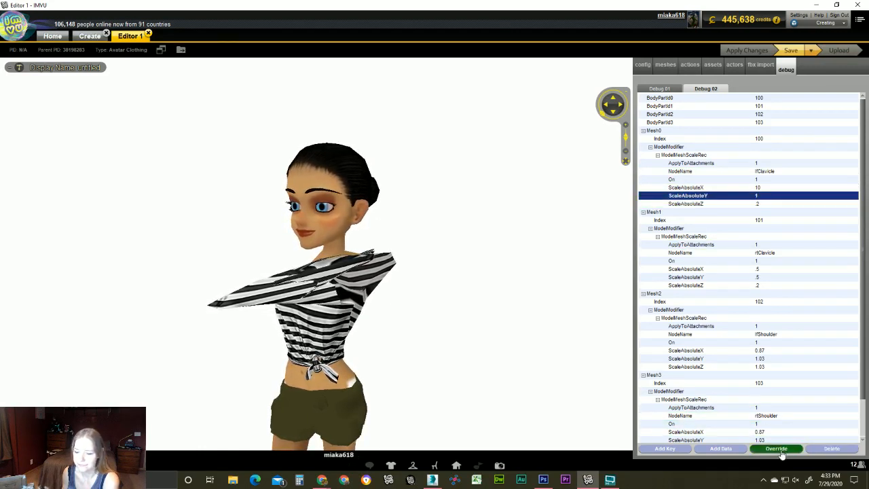
pyautogui.click(778, 449)
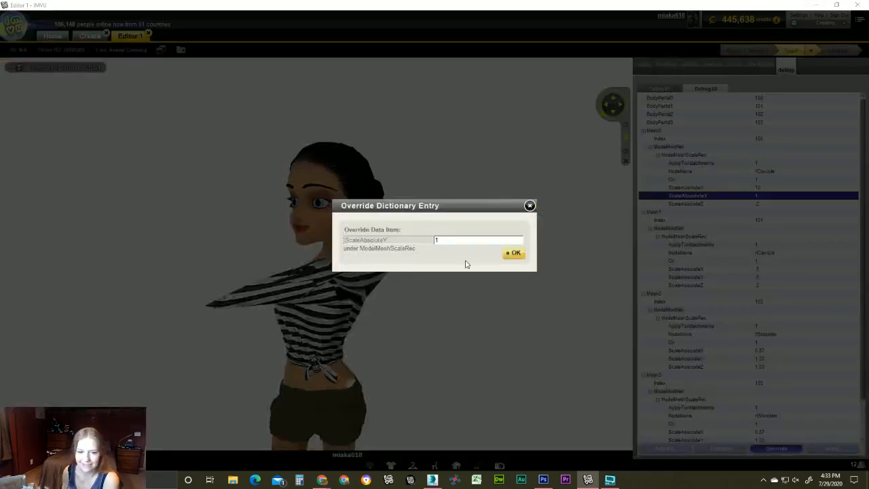
pyautogui.write('0')
pyautogui.click(513, 253)
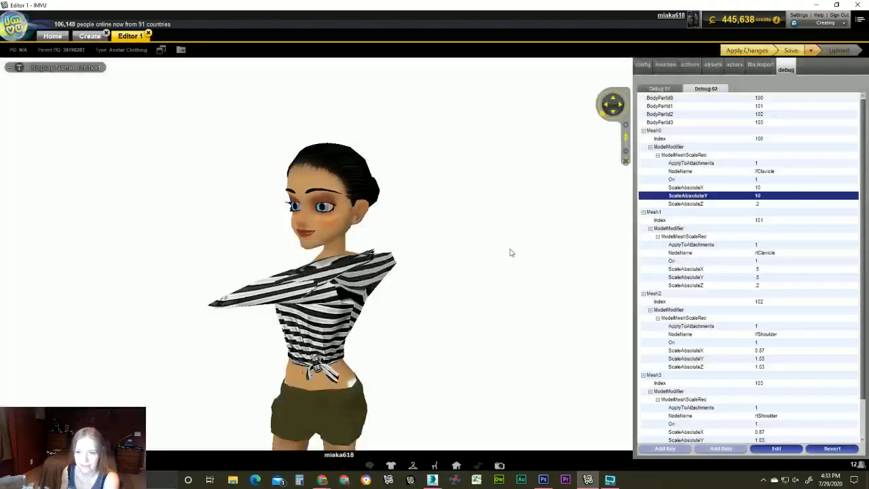
# Set Mesh0's ScaleAbsoluteZ to 10, apply the changes, and inspect the whole enlarged arm on the avatar.
pyautogui.click(761, 204)
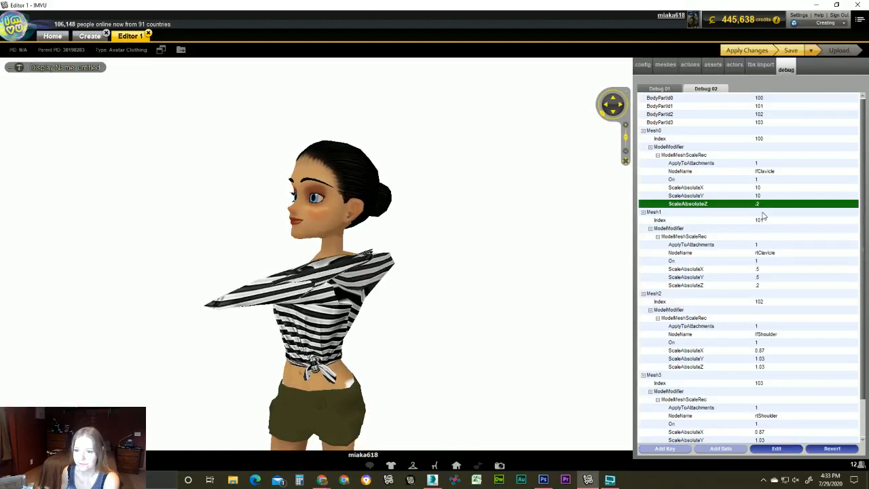
pyautogui.click(788, 451)
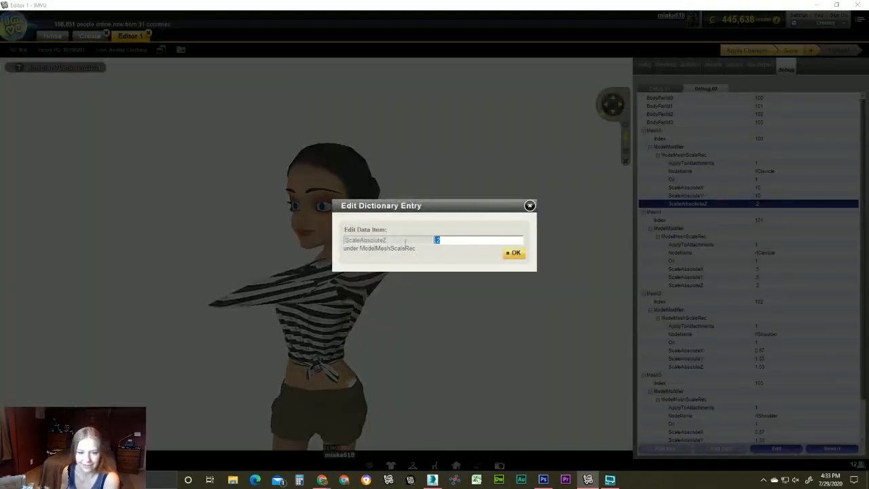
pyautogui.write('10')
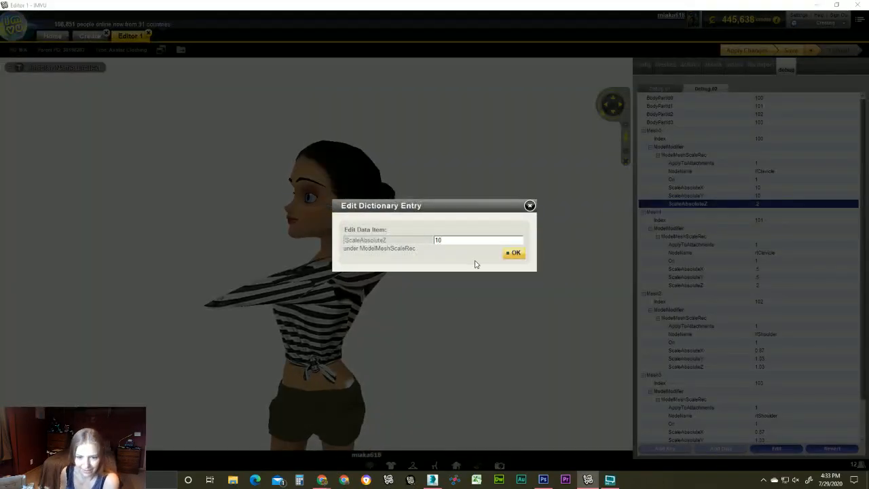
pyautogui.click(510, 254)
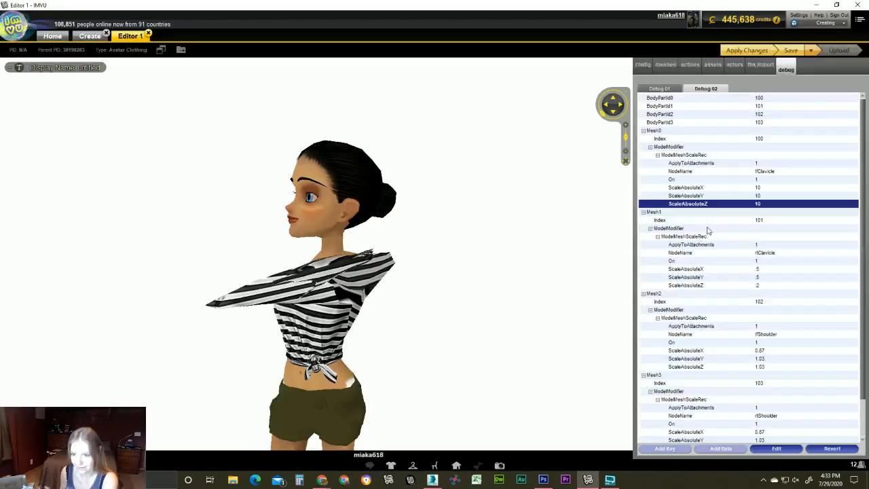
pyautogui.click(741, 52)
pyautogui.scroll(-8, 422, 213)
pyautogui.moveTo(418, 215); pyautogui.dragTo(358, 215)
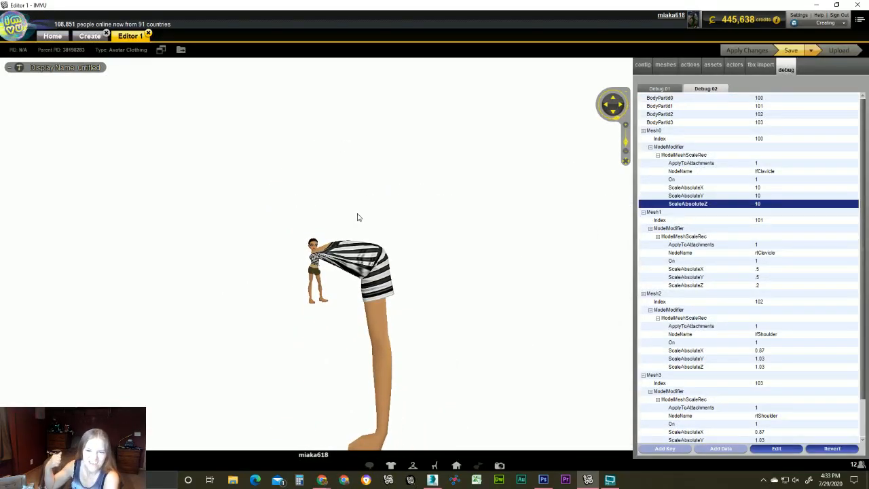
pyautogui.scroll(-2, 392, 272)
pyautogui.moveTo(392, 272); pyautogui.dragTo(402, 290)
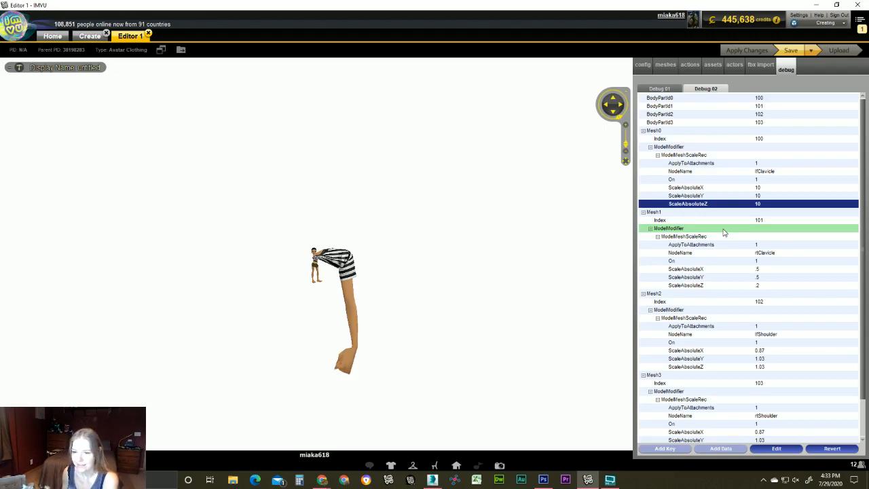
# Set ScaleAbsoluteX and ScaleAbsoluteY to 10 for Mesh1's rtClavicle node.
pyautogui.click(760, 269)
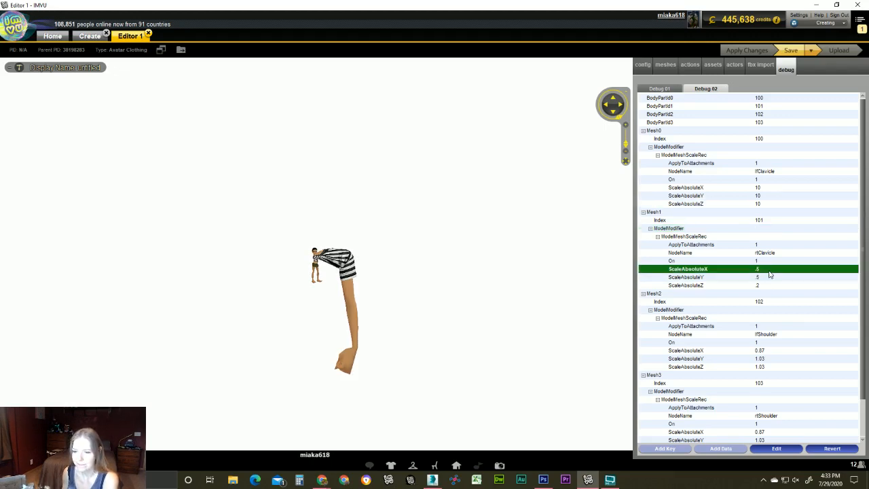
pyautogui.click(781, 449)
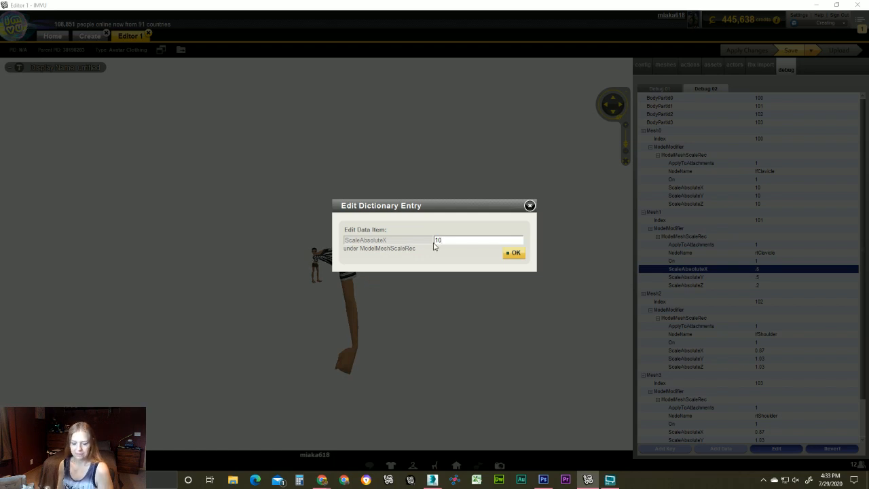
pyautogui.click(510, 256)
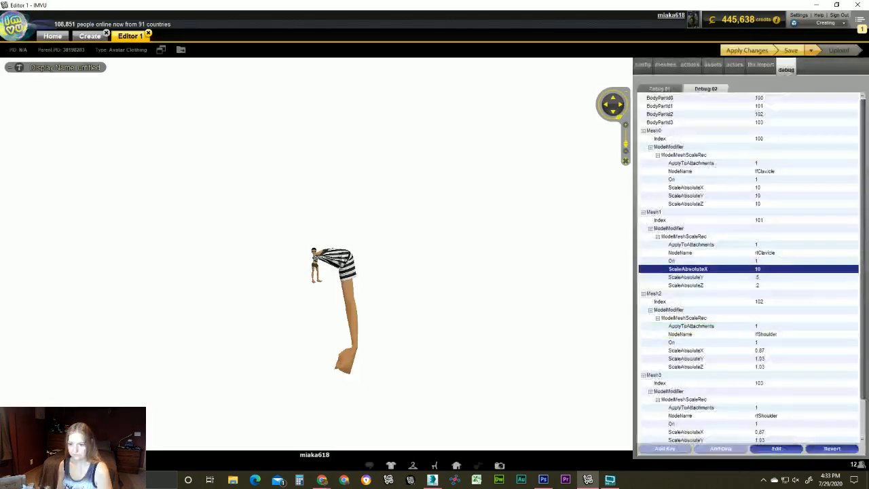
pyautogui.click(775, 277)
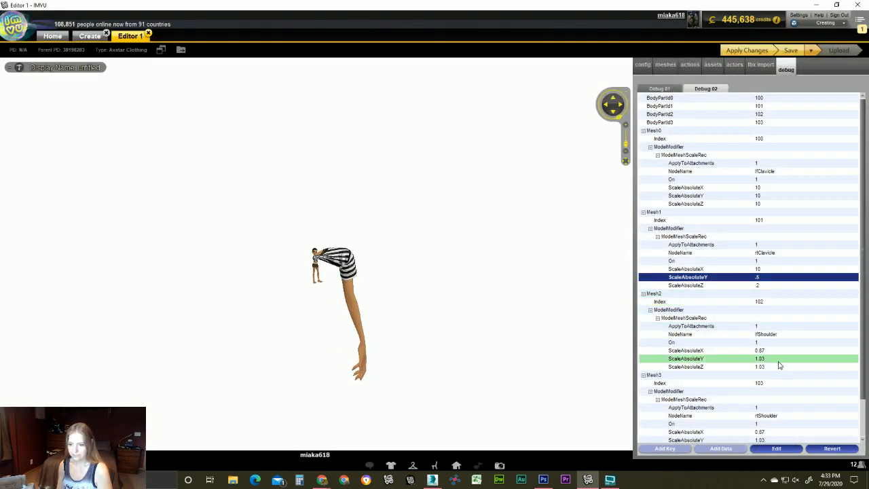
pyautogui.click(775, 448)
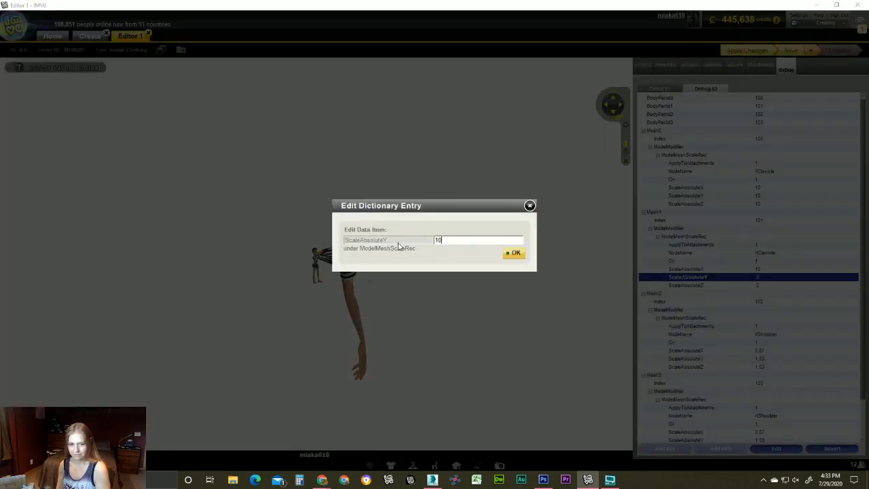
pyautogui.click(514, 253)
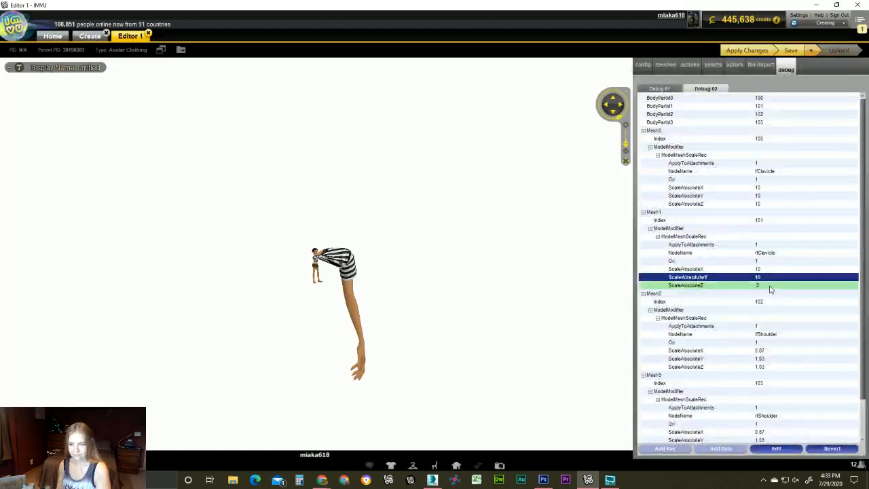
# Set ScaleAbsoluteZ to 10 for Mesh1's rtClavicle node, apply the changes, and inspect both enlarged arms on the avatar.
pyautogui.click(760, 285)
pyautogui.click(776, 448)
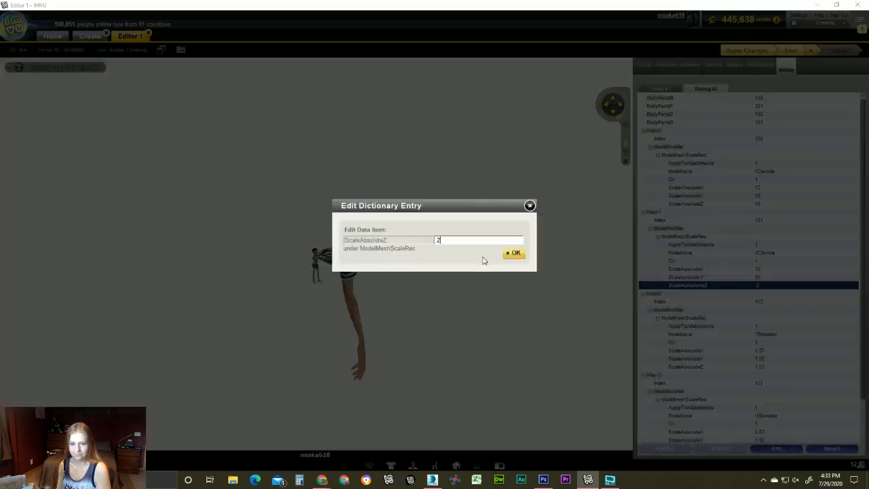
pyautogui.write('10')
pyautogui.click(514, 253)
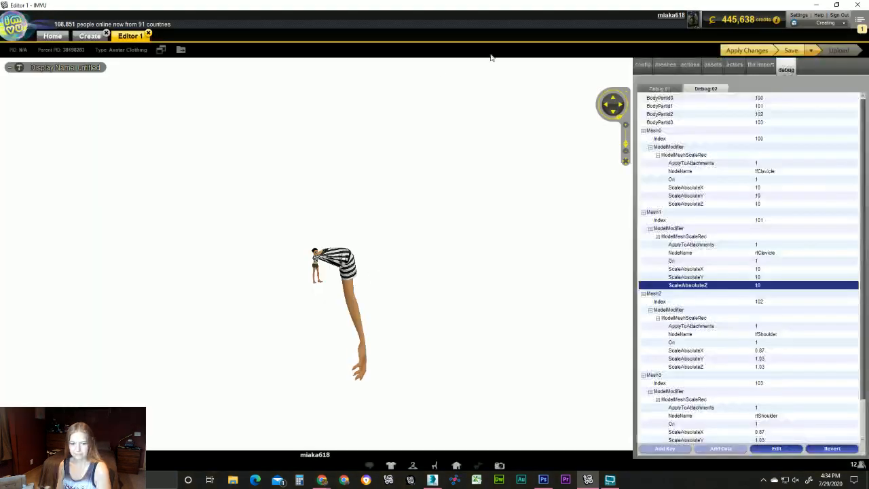
pyautogui.click(730, 52)
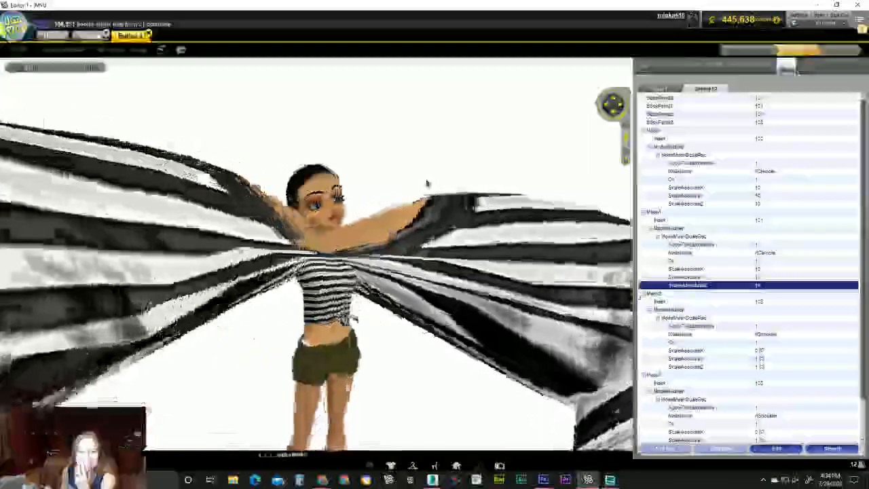
pyautogui.moveTo(427, 183); pyautogui.dragTo(390, 179)
pyautogui.scroll(-5, 395, 213)
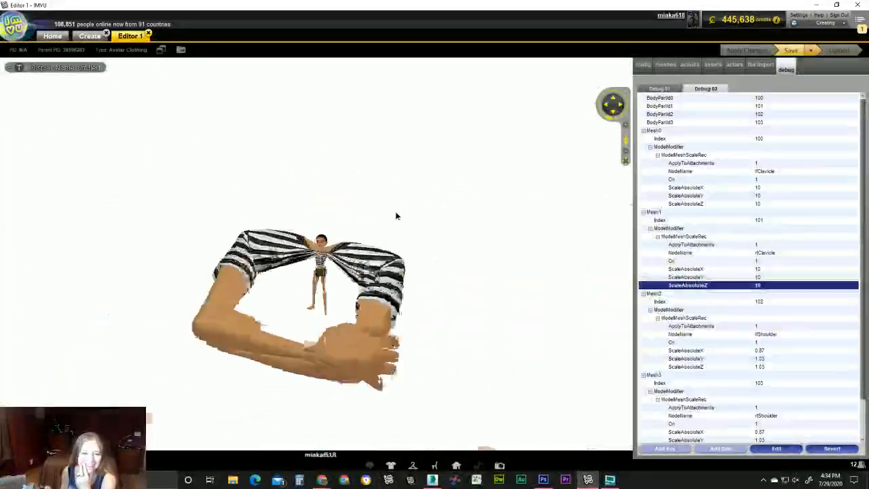
pyautogui.moveTo(442, 208); pyautogui.dragTo(544, 205)
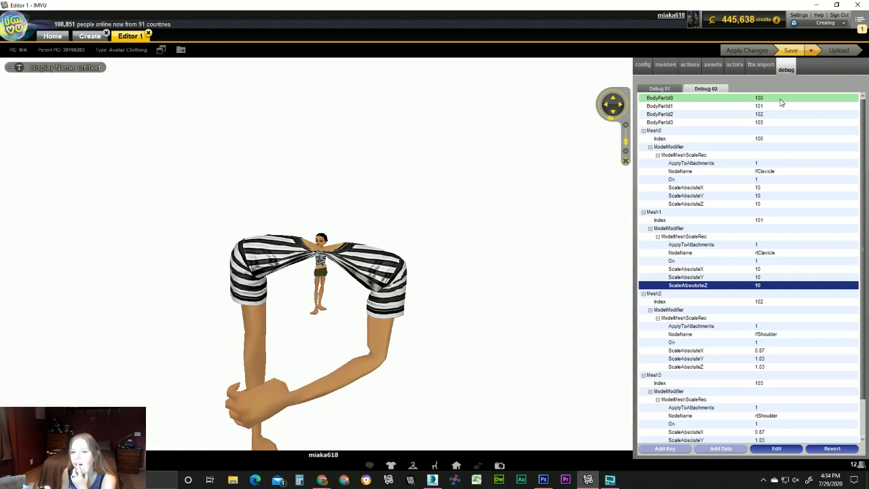
# Review the scaler's clothing override body part IDs, then switch to Chrome and examine the Shoulder Scaler's derivation tree.
pyautogui.click(641, 65)
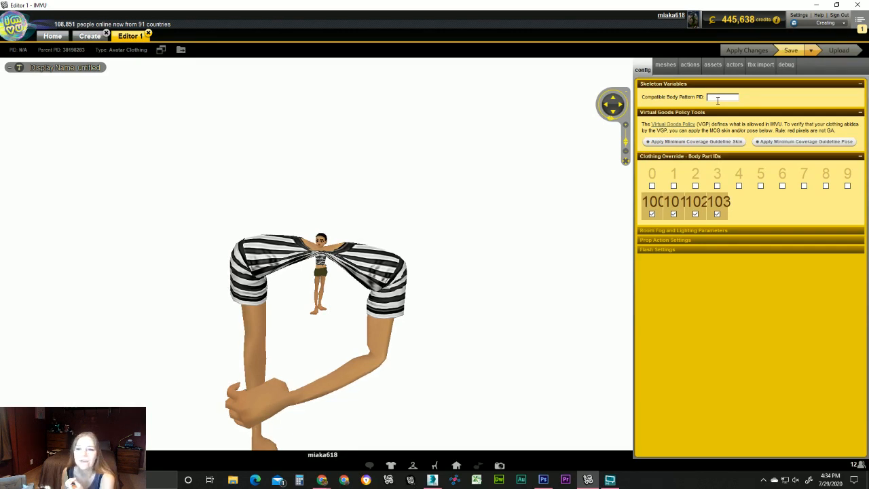
pyautogui.moveTo(322, 480)
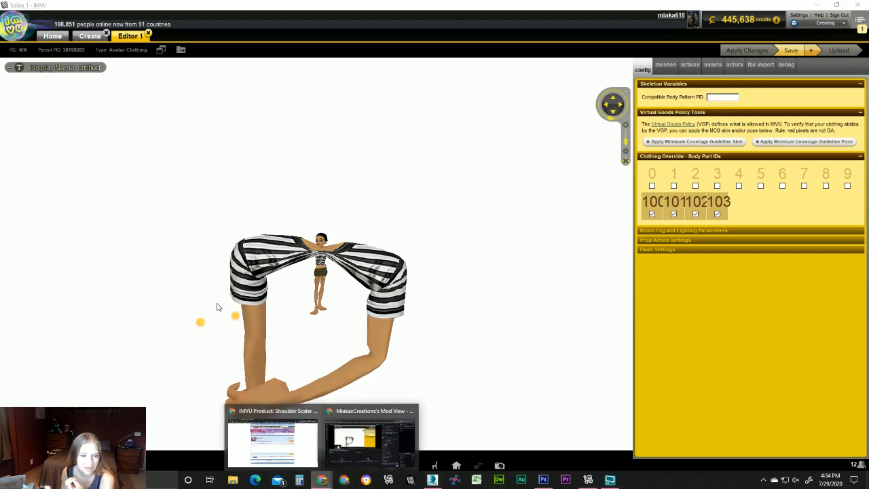
pyautogui.click(272, 439)
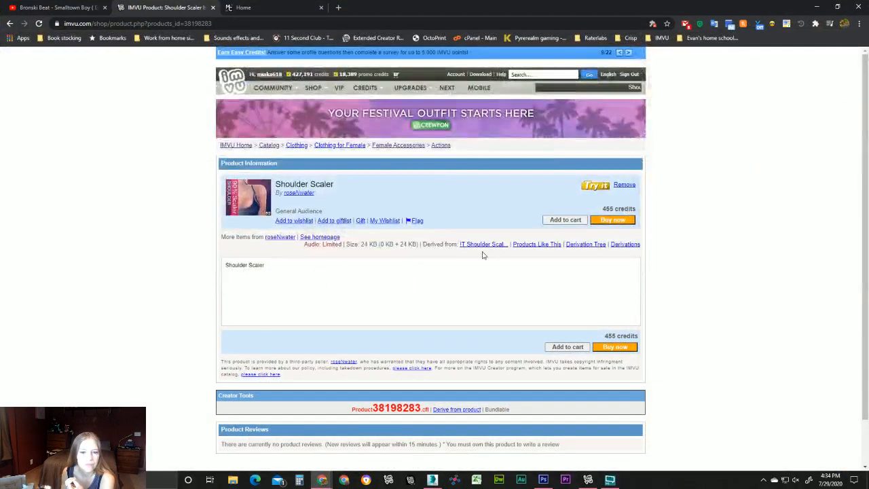
pyautogui.click(621, 245)
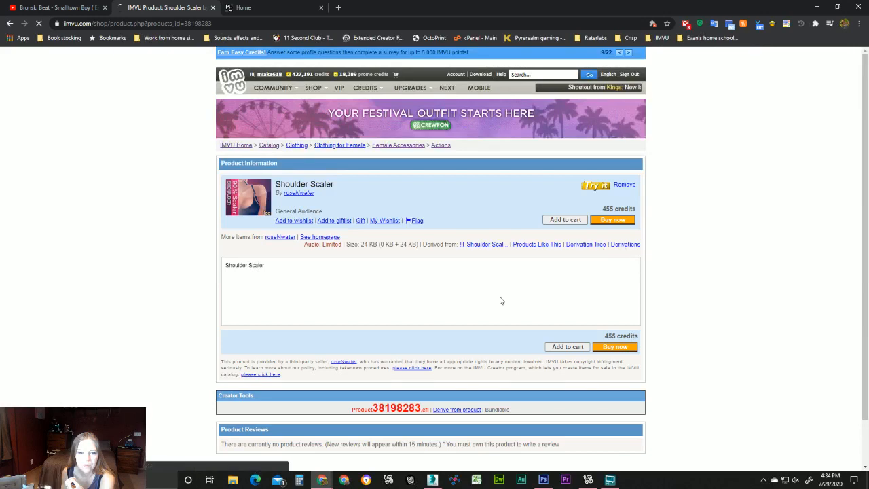
pyautogui.scroll(-2, 374, 299)
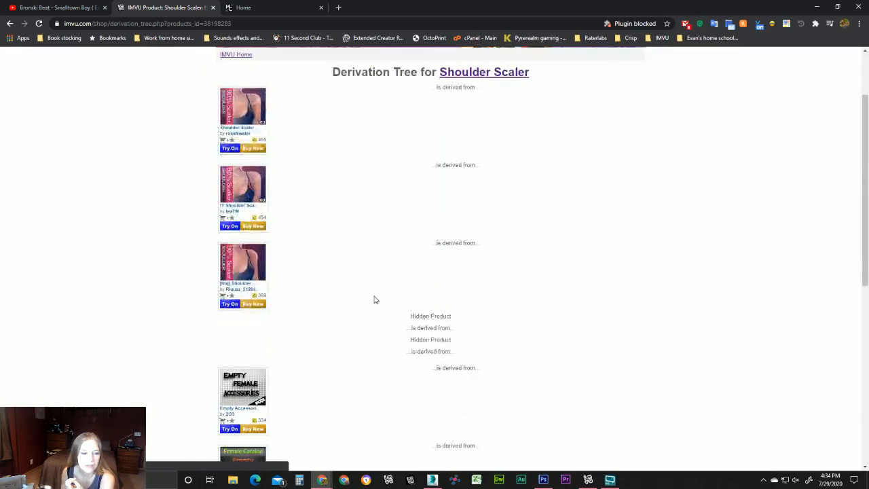
pyautogui.scroll(-3, 373, 299)
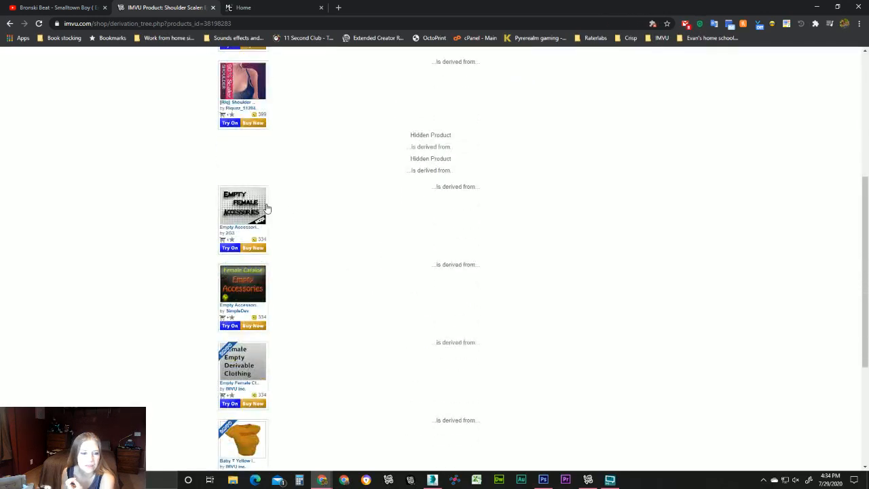
pyautogui.scroll(-2, 334, 258)
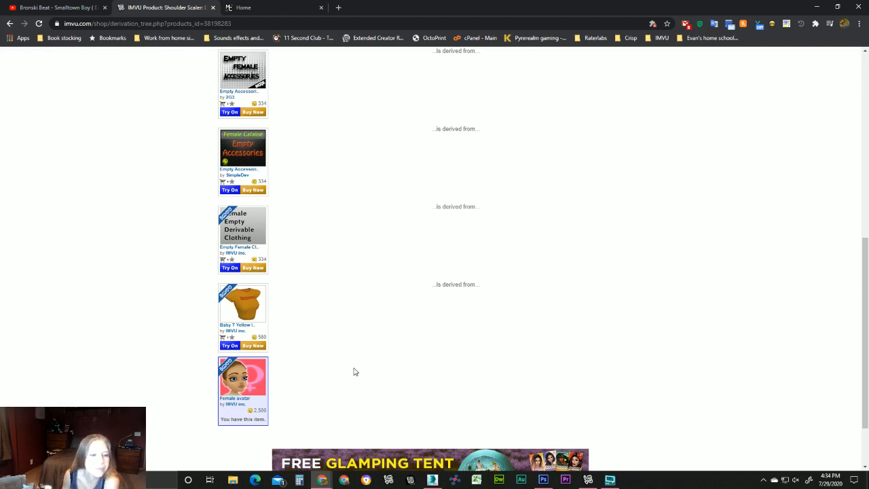
pyautogui.scroll(2, 321, 355)
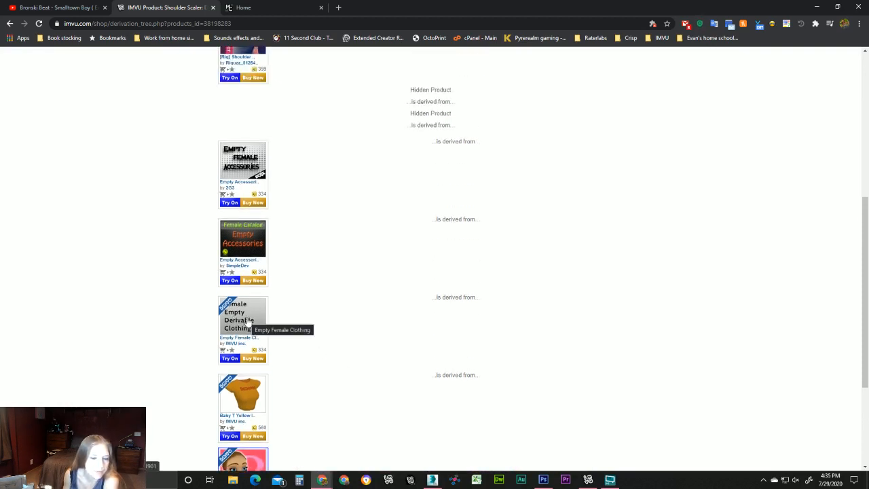
# Switch back to IMVU and derive a new product from the empty Female Clothing derivable, product ID 2191901.
pyautogui.click(588, 479)
pyautogui.scroll(10, 203, 190)
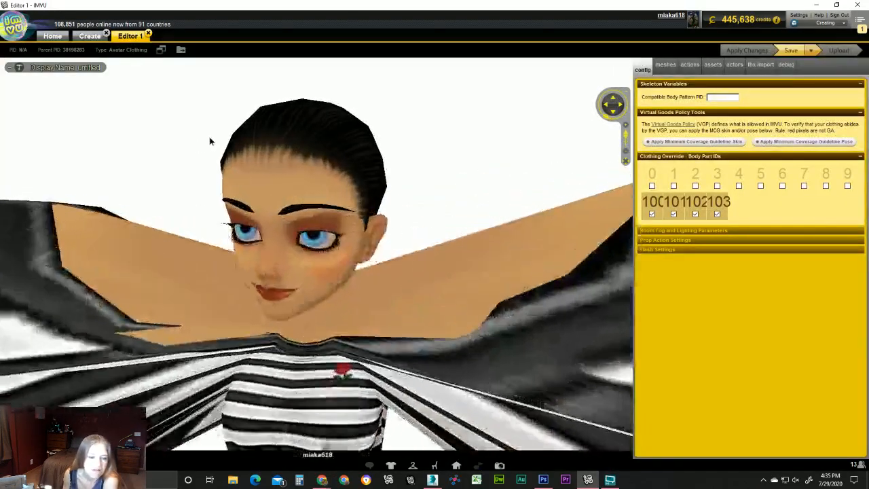
pyautogui.scroll(-10, 211, 162)
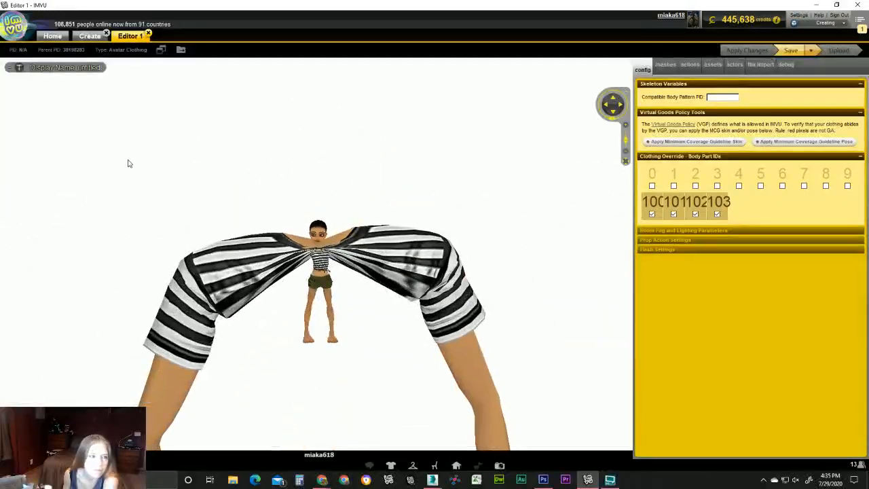
pyautogui.moveTo(89, 65)
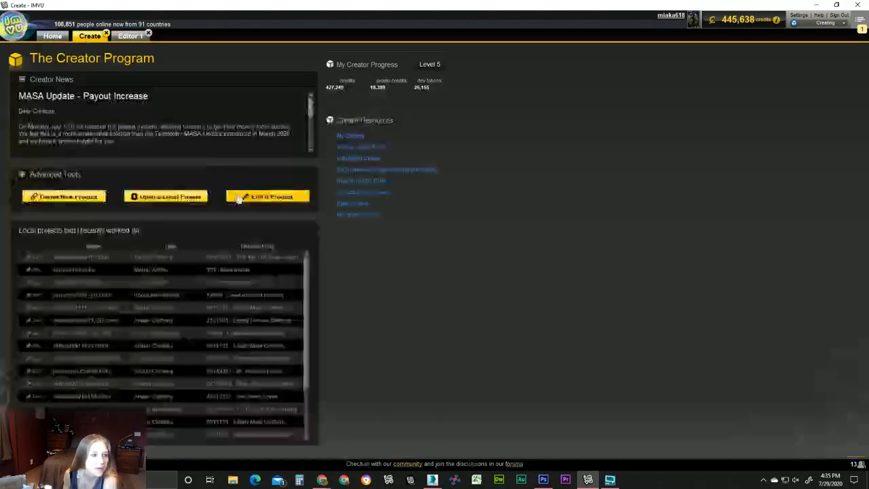
pyautogui.click(88, 37)
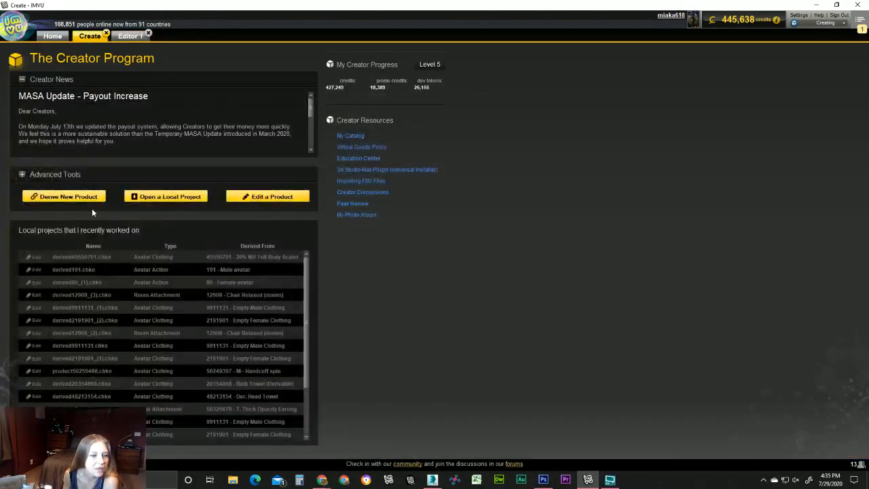
pyautogui.click(61, 196)
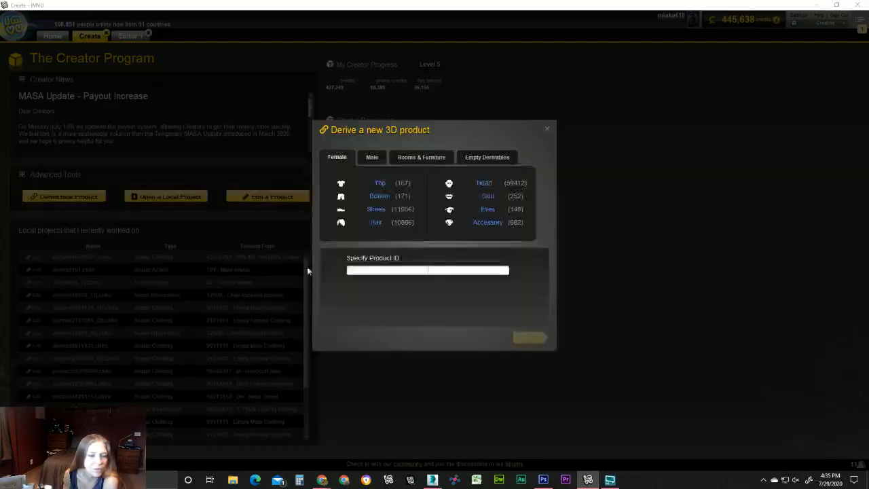
pyautogui.click(472, 158)
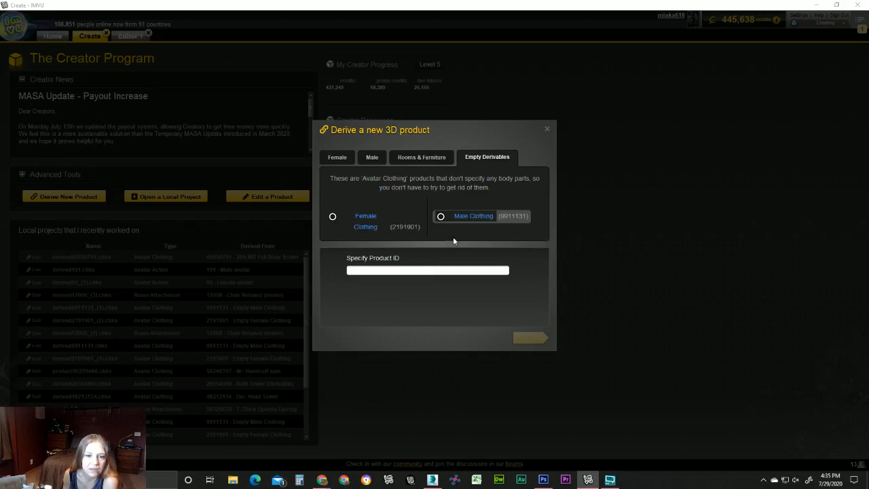
pyautogui.click(363, 225)
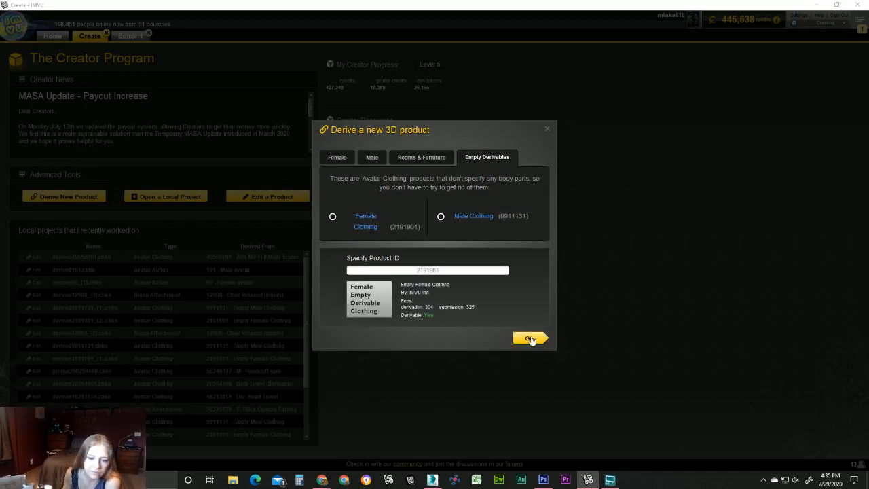
pyautogui.click(530, 338)
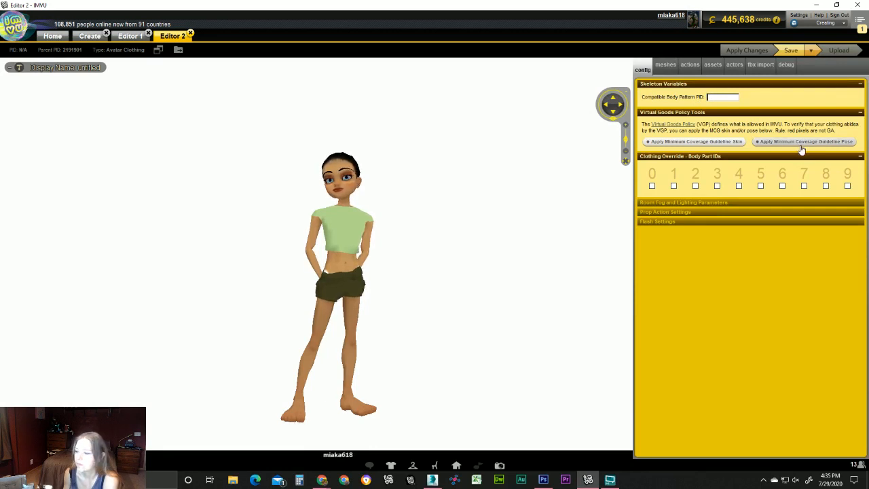
# Try 120 as the Compatible Body Pattern PID and as the ID of a new mesh in the empty clothing product.
pyautogui.write('120')
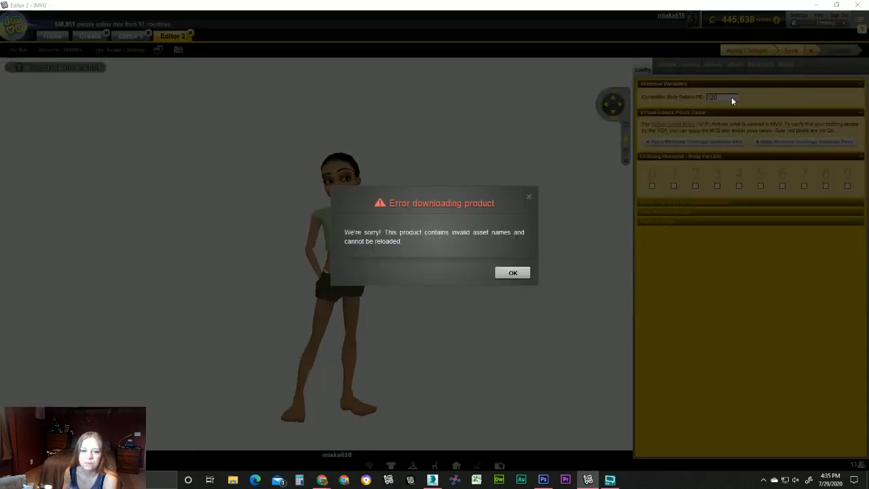
pyautogui.click(510, 273)
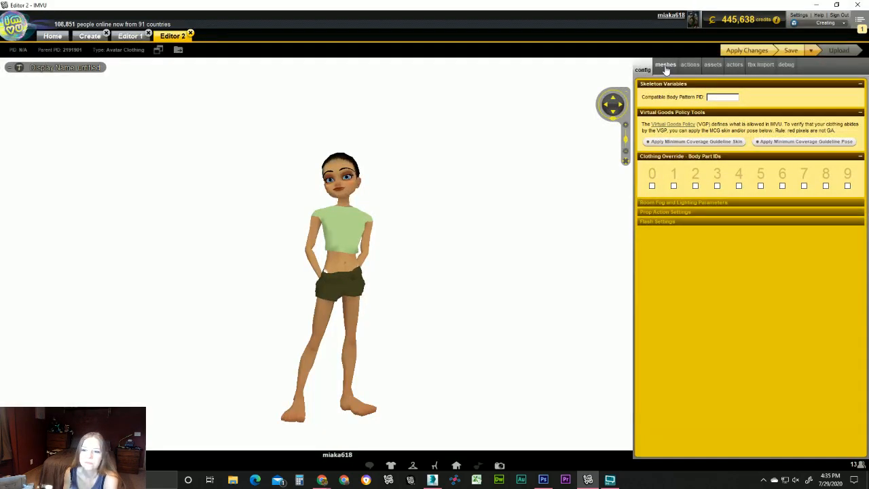
pyautogui.click(666, 69)
pyautogui.click(645, 85)
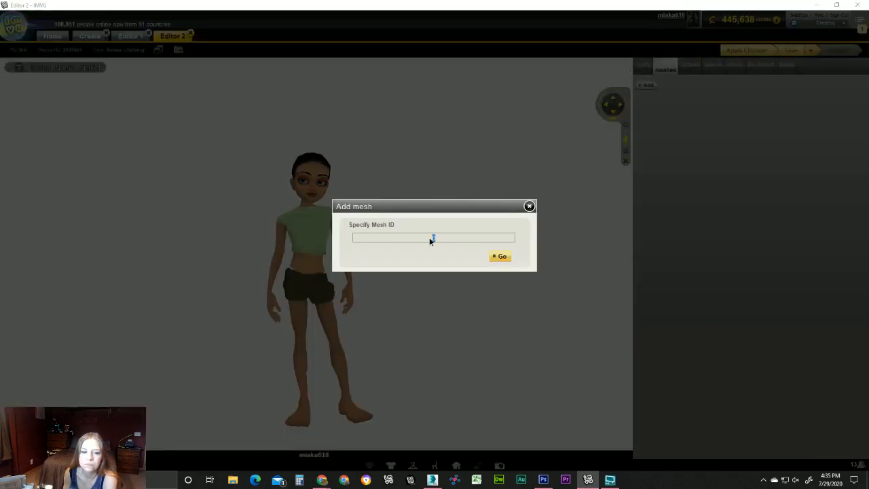
pyautogui.write('120')
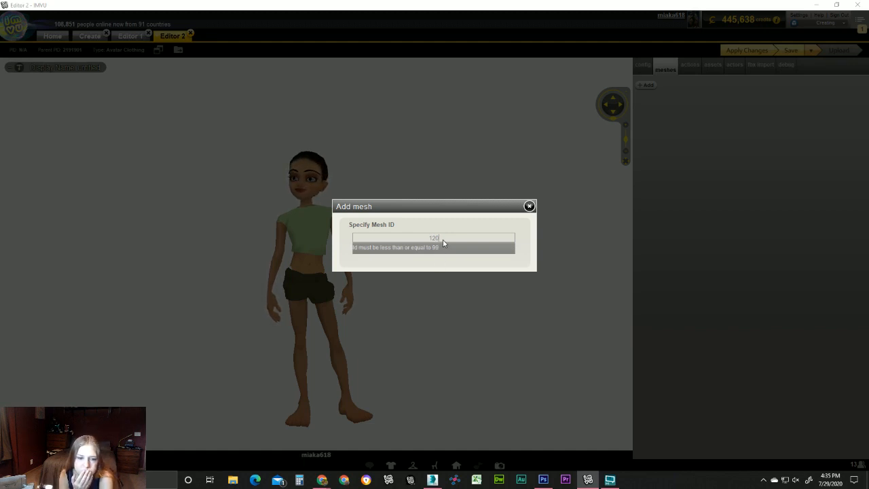
pyautogui.click(529, 206)
# Compare the Debug 02 entries of the empty clothing product with those of the shoulder scaler project.
pyautogui.click(785, 69)
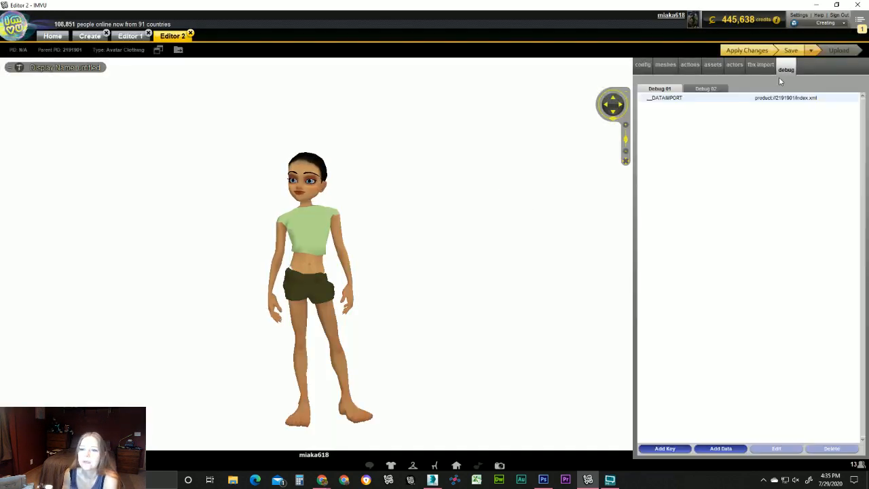
pyautogui.click(710, 90)
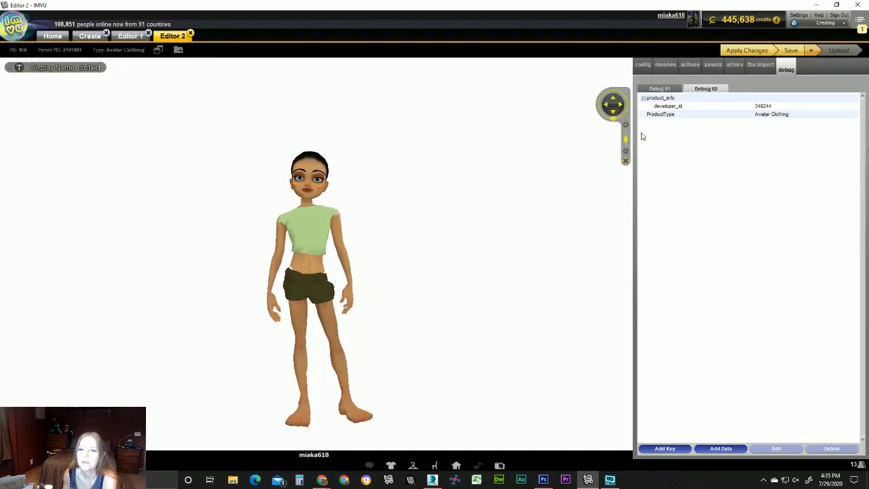
pyautogui.click(129, 36)
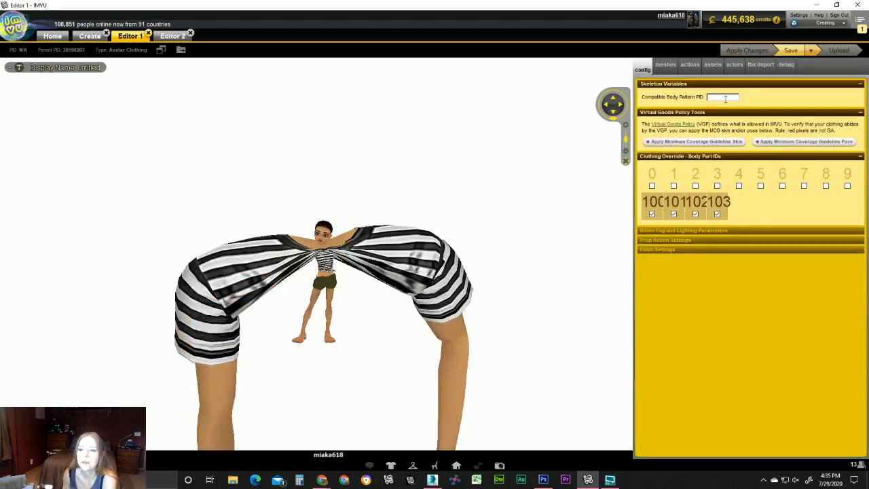
pyautogui.click(787, 71)
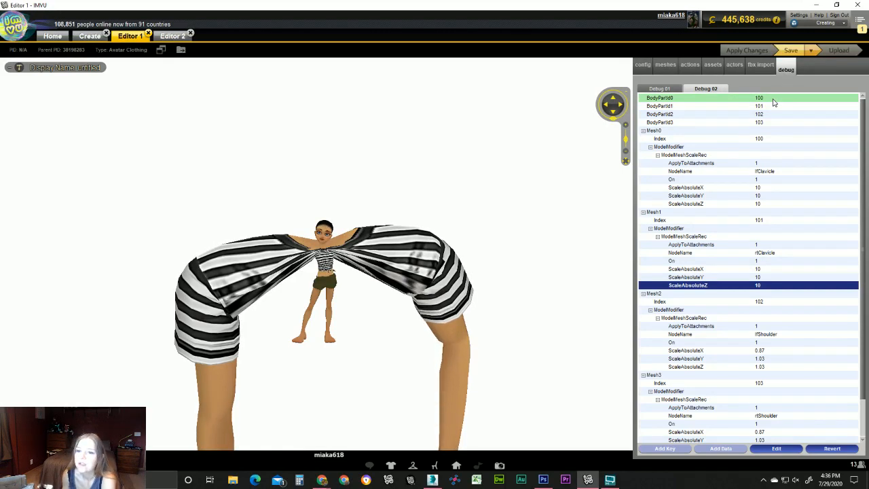
pyautogui.click(859, 22)
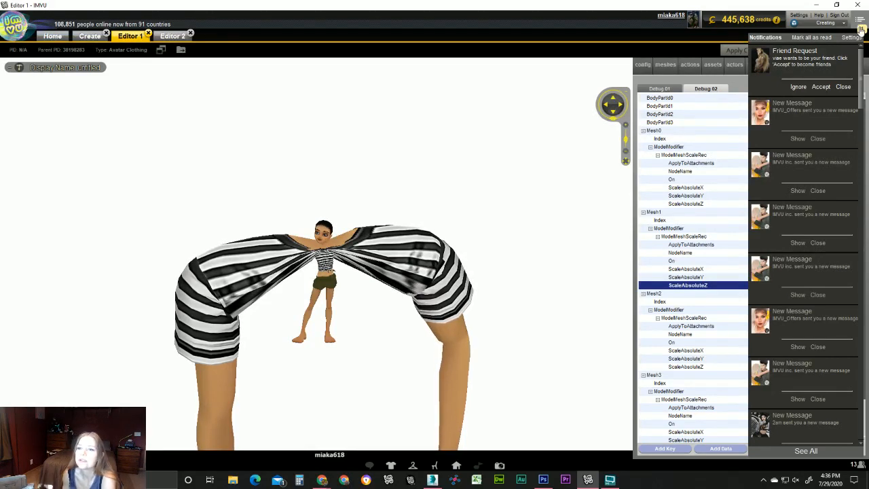
pyautogui.click(859, 28)
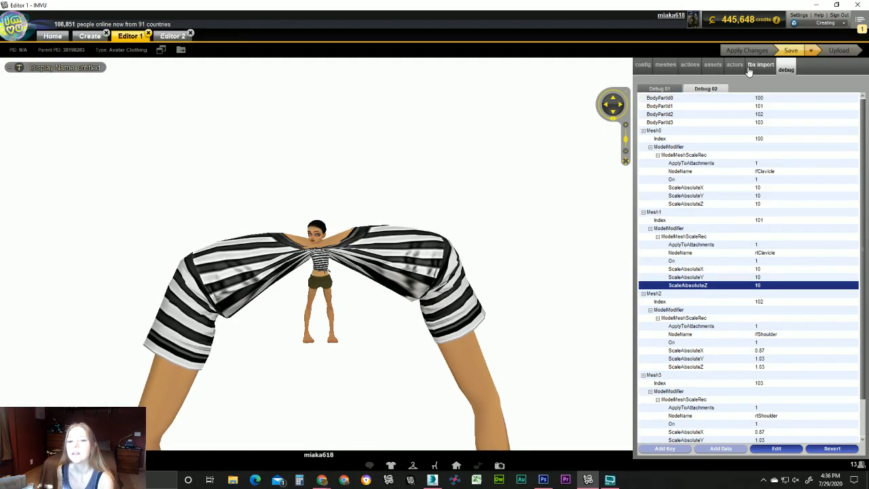
# Switch to Chrome and return from the Shoulder Scaler's derivation tree to the catalog search results for scale.
pyautogui.moveTo(321, 480)
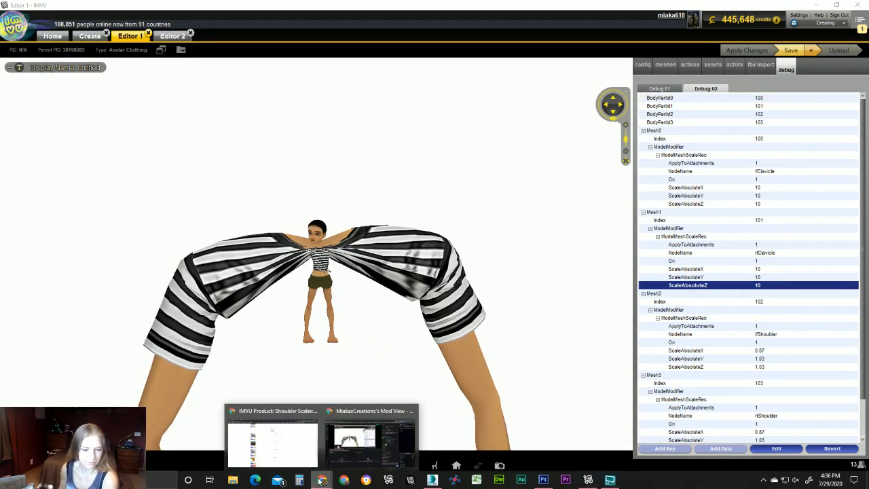
pyautogui.click(287, 446)
pyautogui.scroll(5, 198, 150)
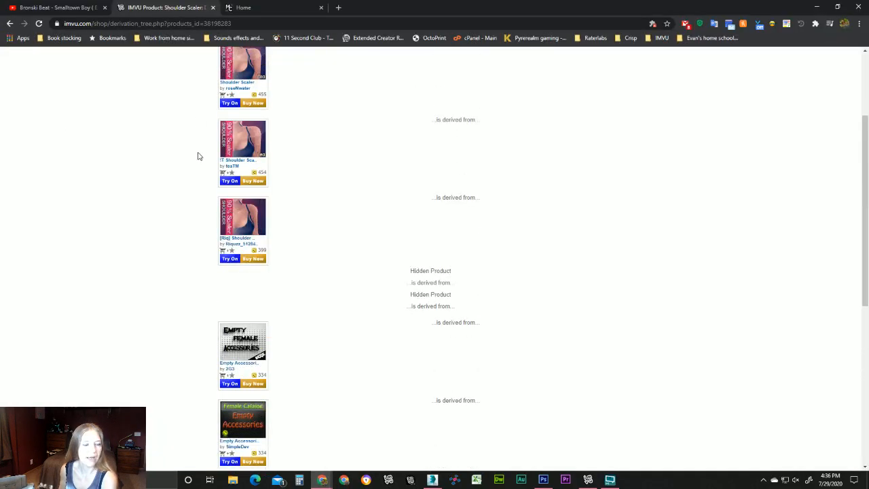
pyautogui.click(10, 24)
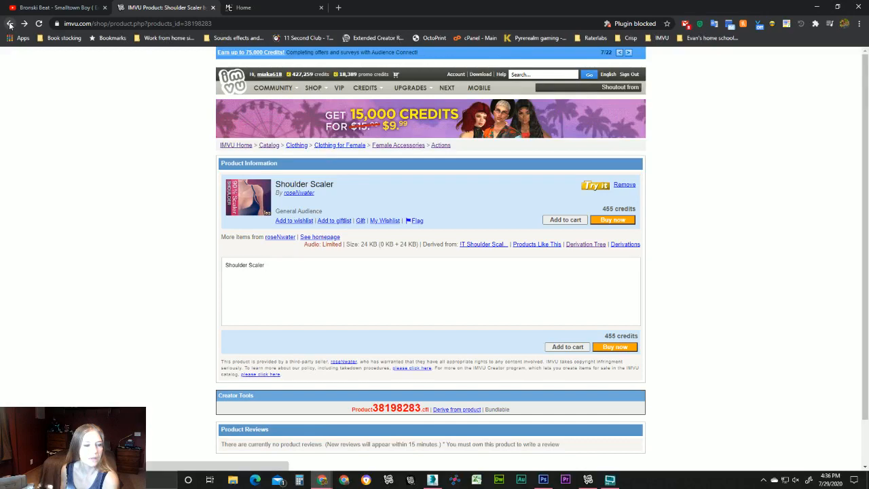
pyautogui.click(9, 23)
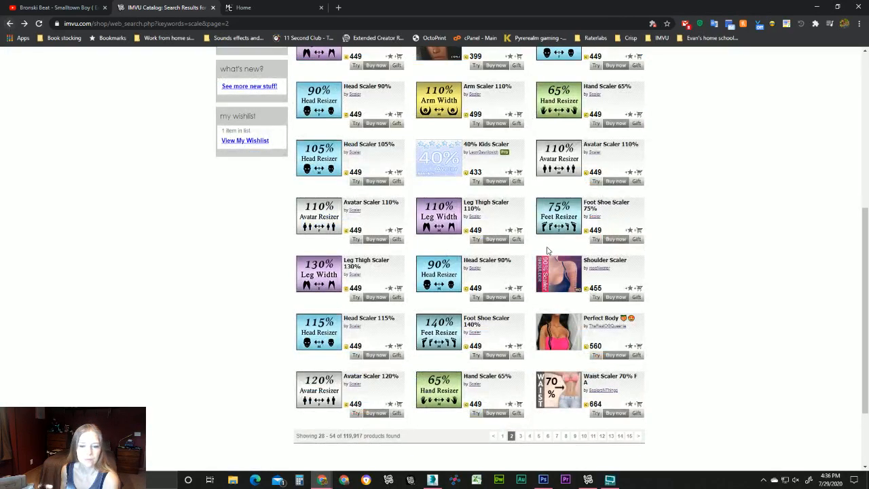
# Check the Perfect Body and Avatar 200% Scaler Resiz product pages from the second and third pages of scale results.
pyautogui.scroll(-1, 500, 328)
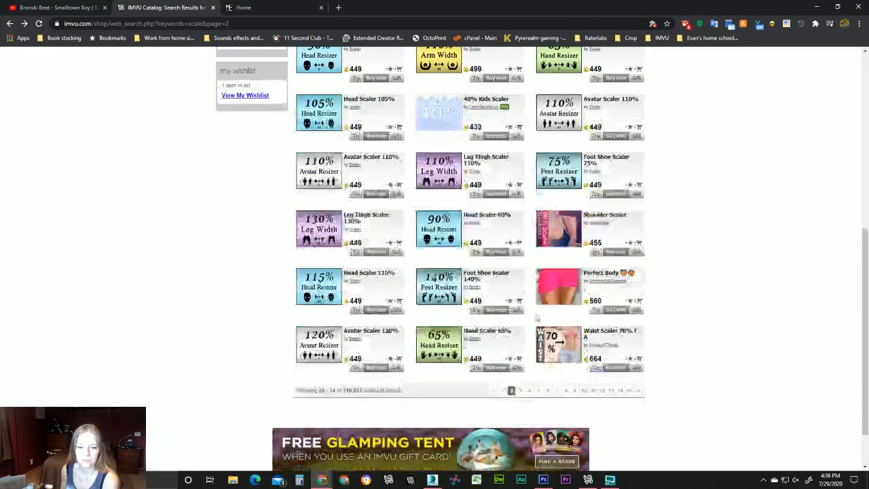
pyautogui.click(551, 299)
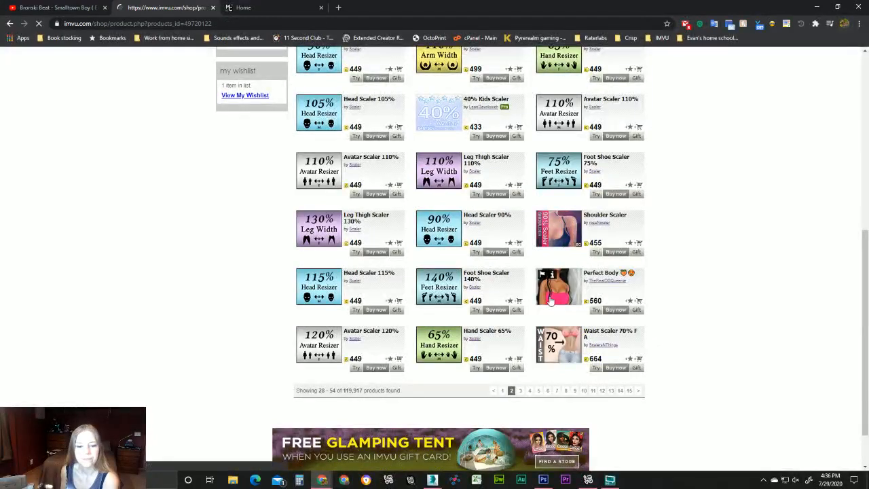
pyautogui.click(10, 23)
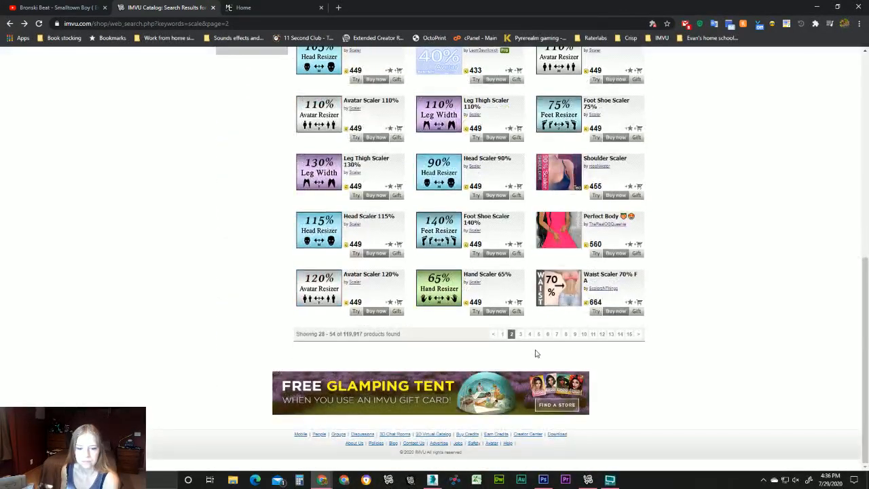
pyautogui.click(520, 339)
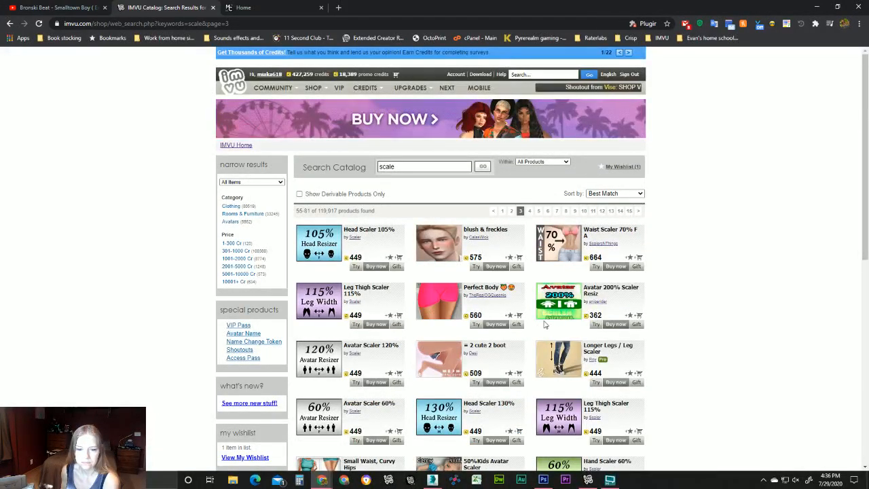
pyautogui.click(552, 301)
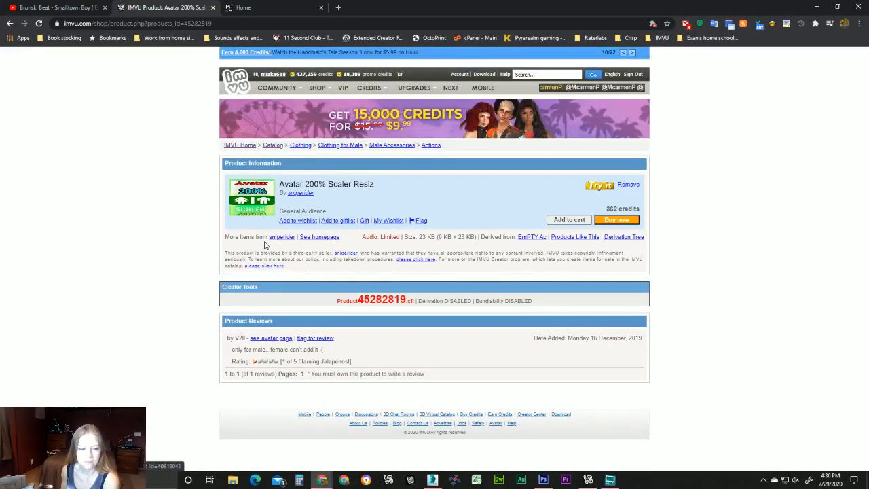
pyautogui.click(10, 23)
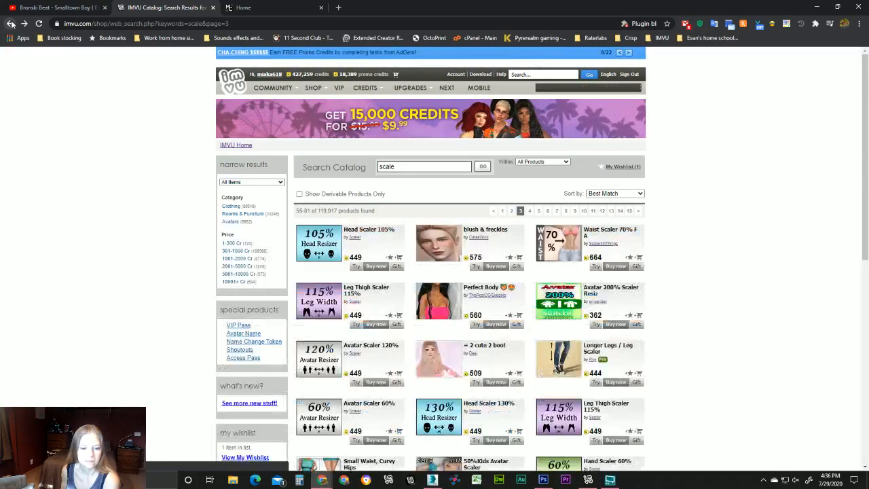
# Check the Small Waist, Curvy Hips product page from the third page of the scale results.
pyautogui.scroll(-1, 351, 287)
pyautogui.scroll(-1, 350, 287)
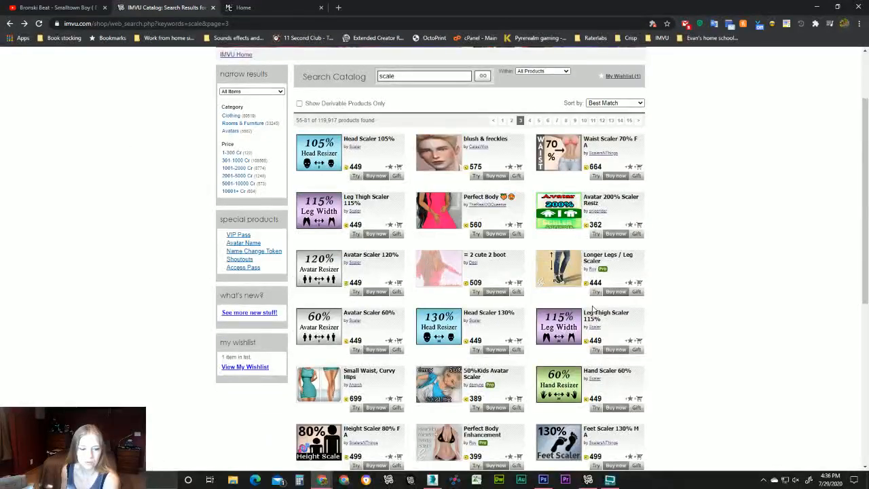
pyautogui.scroll(-2, 592, 308)
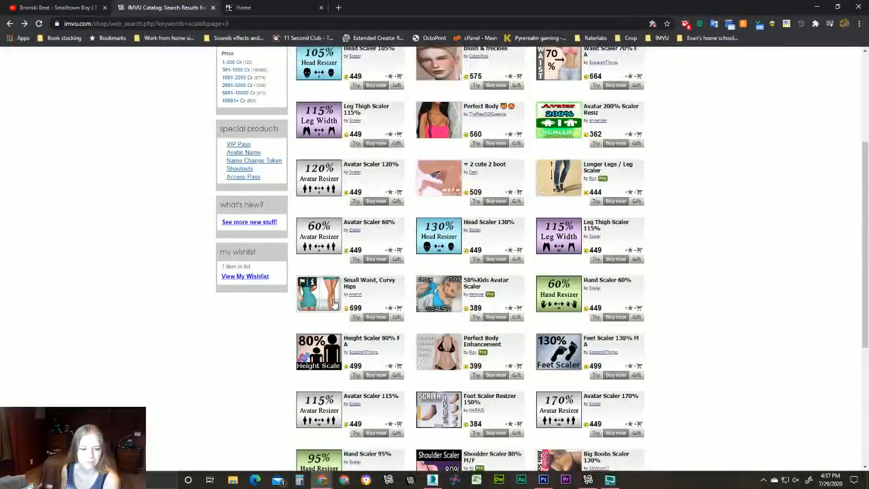
pyautogui.click(312, 307)
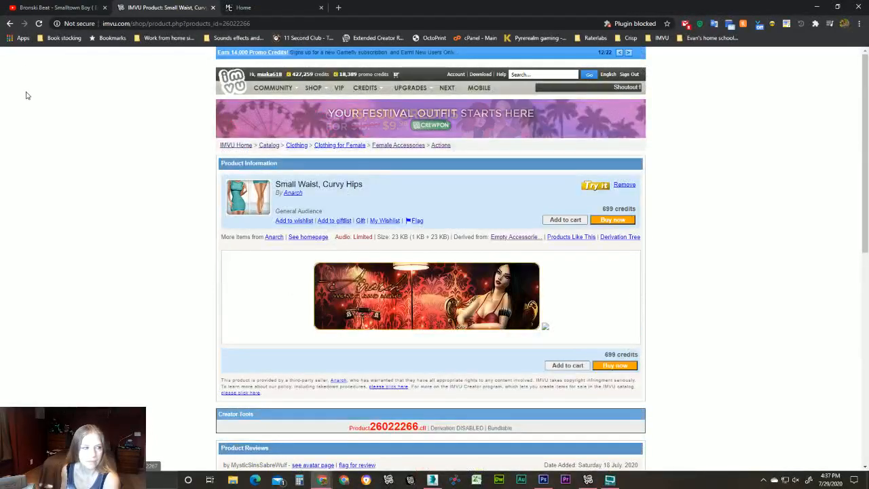
pyautogui.click(11, 24)
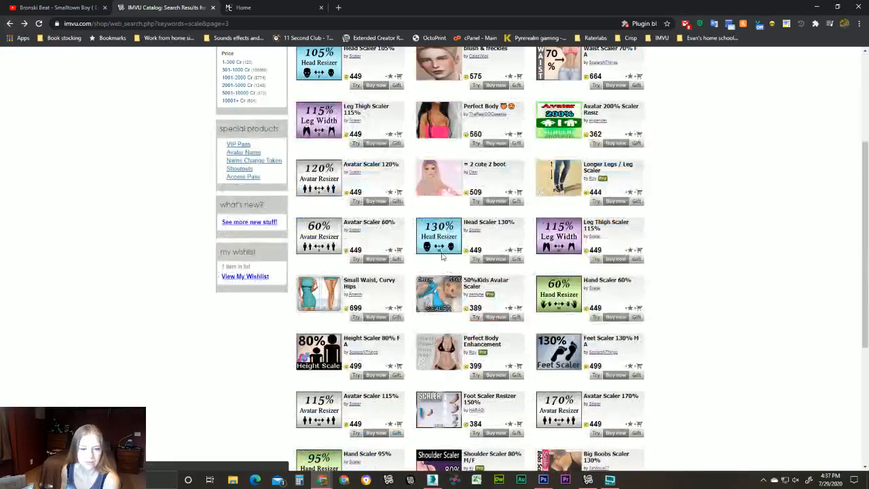
# Derive a new product from the 50%Kids Avatar Scaler, product ID 41369500, in IMVU and show its Debug 02 entries.
pyautogui.click(439, 304)
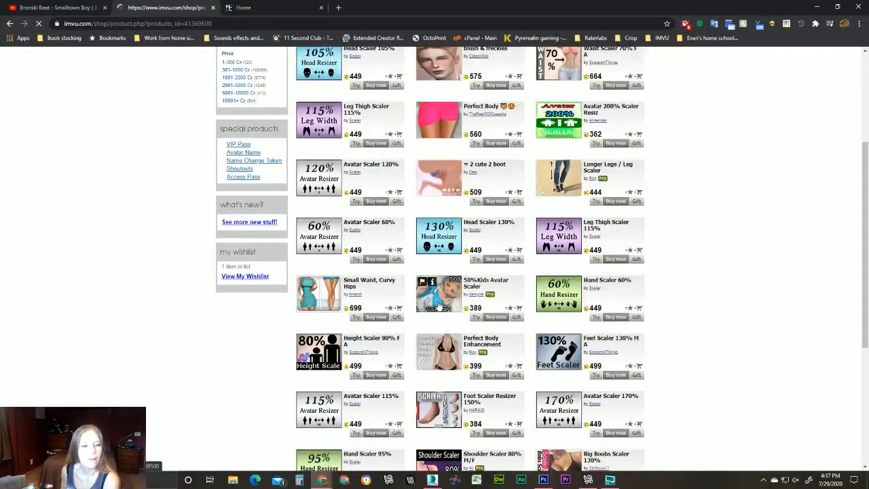
pyautogui.click(456, 309)
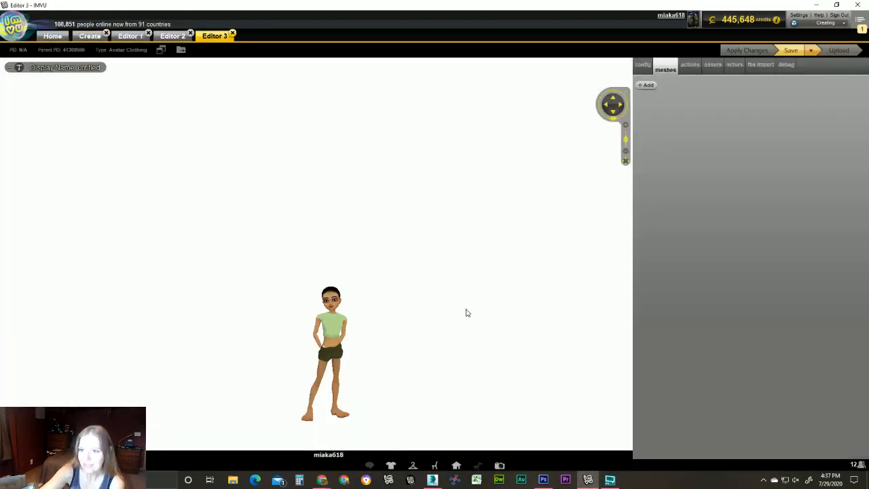
pyautogui.click(786, 65)
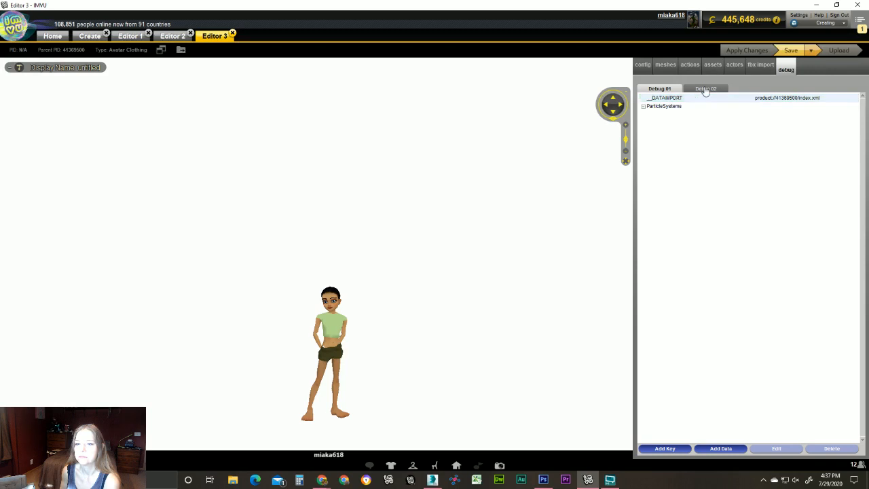
pyautogui.click(705, 90)
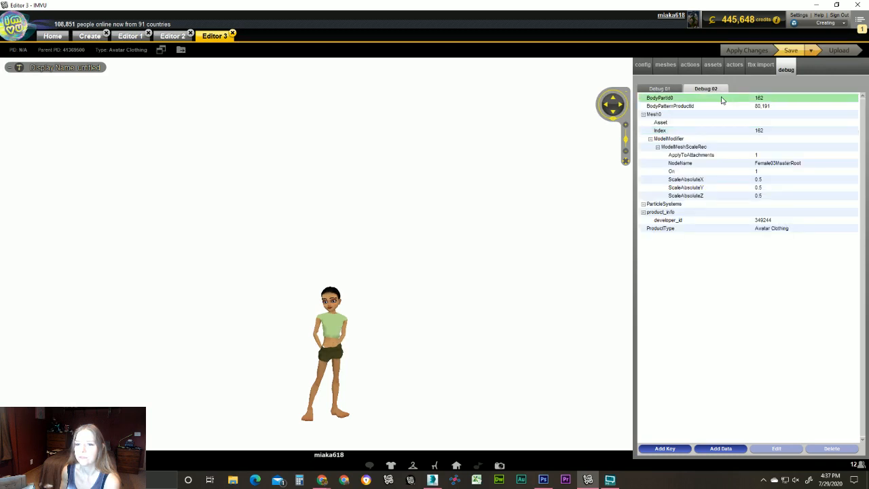
pyautogui.click(657, 98)
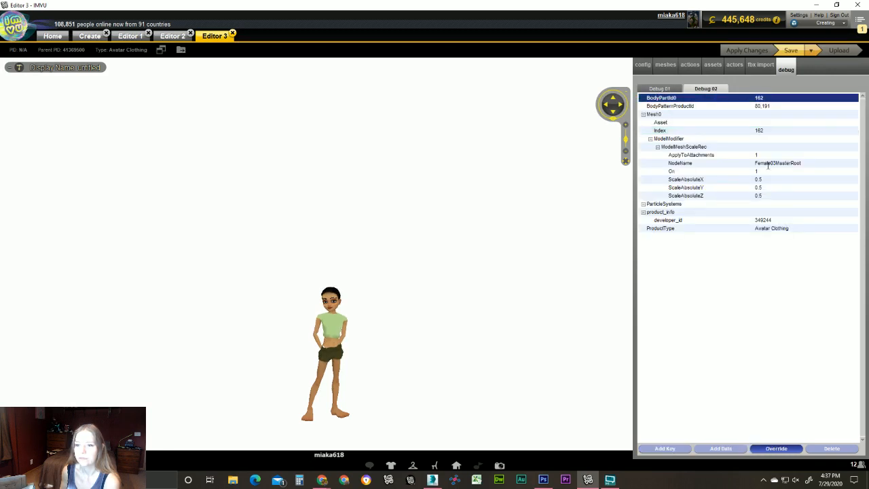
pyautogui.click(776, 448)
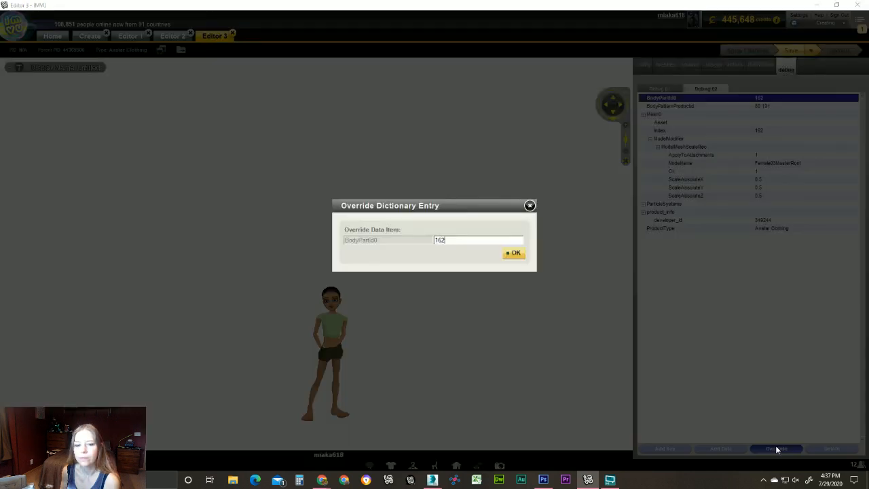
pyautogui.click(527, 206)
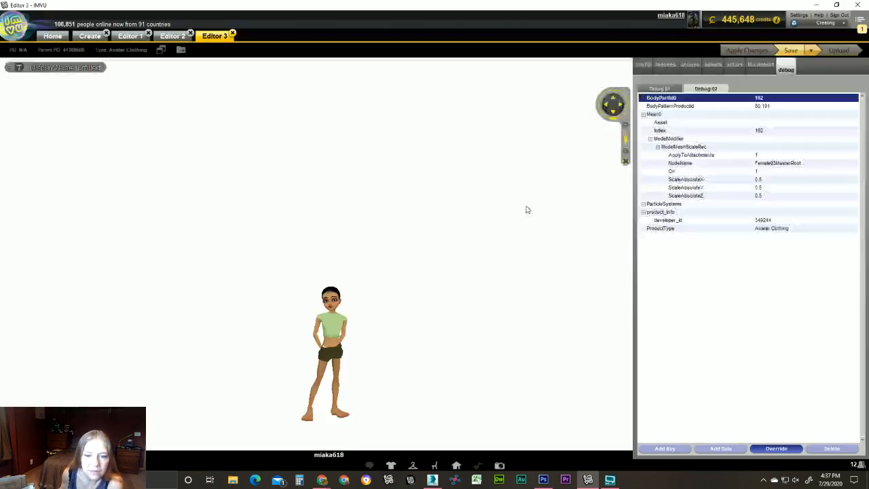
# Compare the Debug 02 entries of the shoulder scaler and empty clothing projects, and look at the form for adding a data item.
pyautogui.click(119, 38)
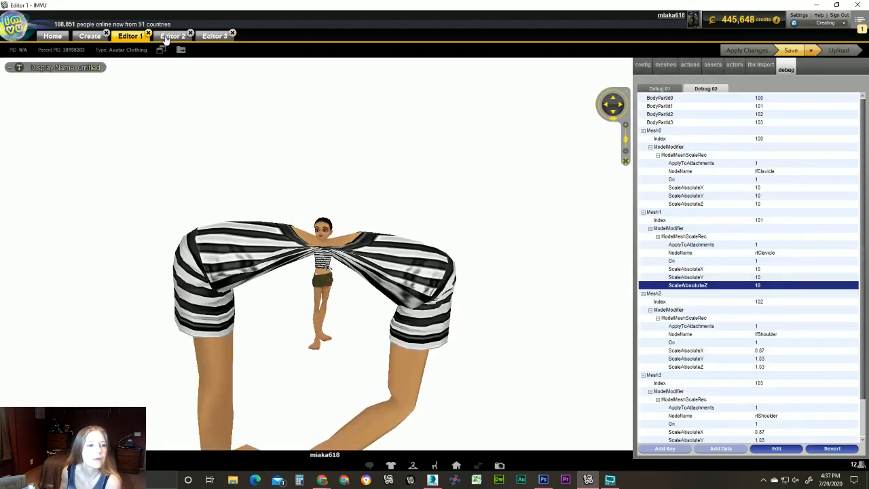
pyautogui.click(167, 39)
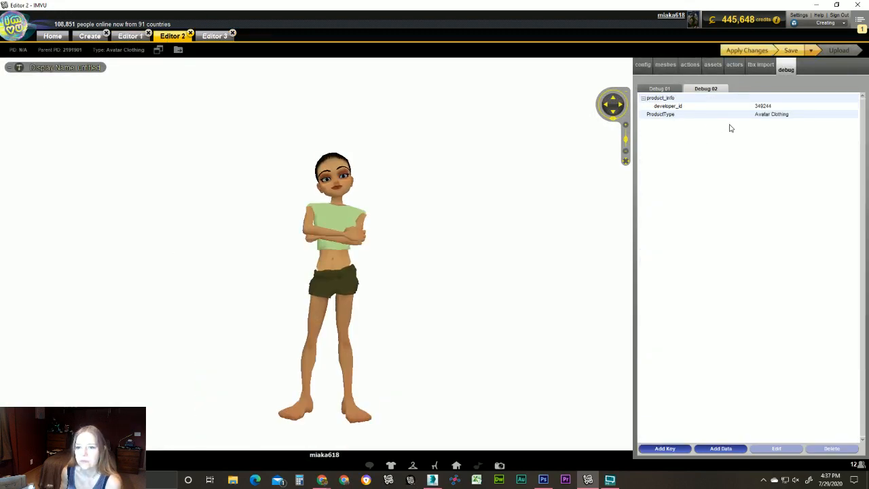
pyautogui.click(719, 448)
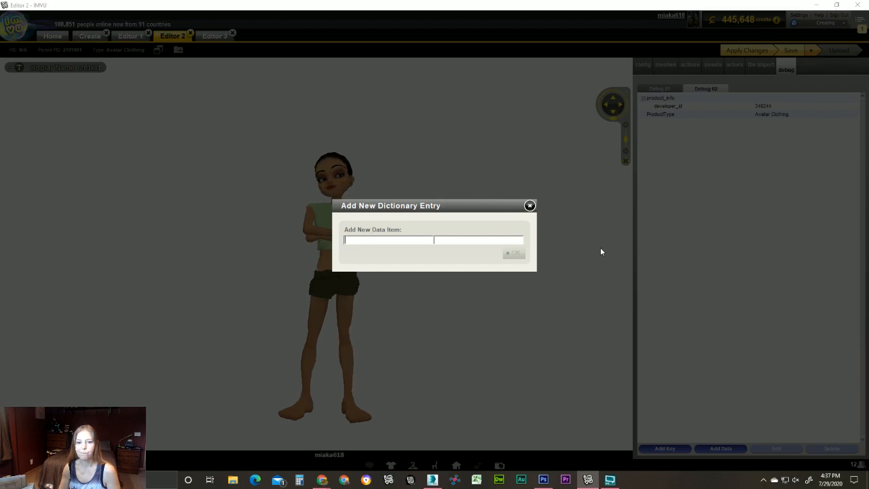
pyautogui.click(529, 205)
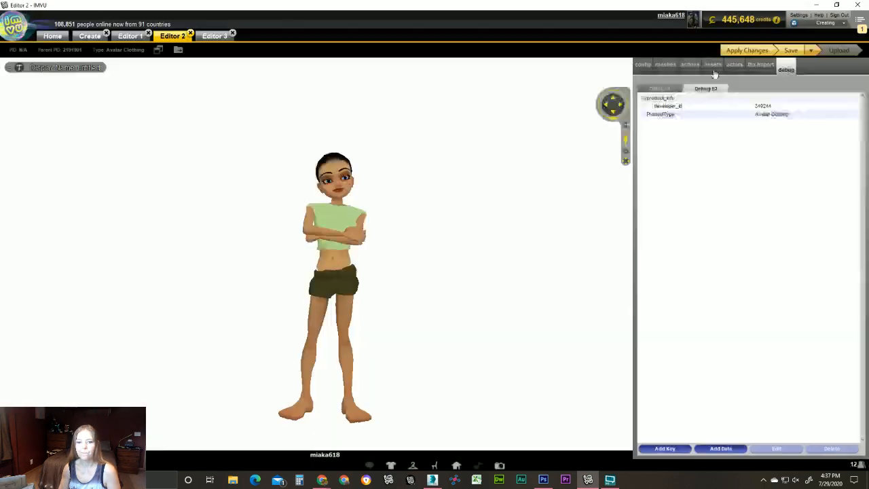
# Reduce the IMVU window to uncover the desktop and create a text document there named scaler info.
pyautogui.click(837, 5)
pyautogui.click(815, 6)
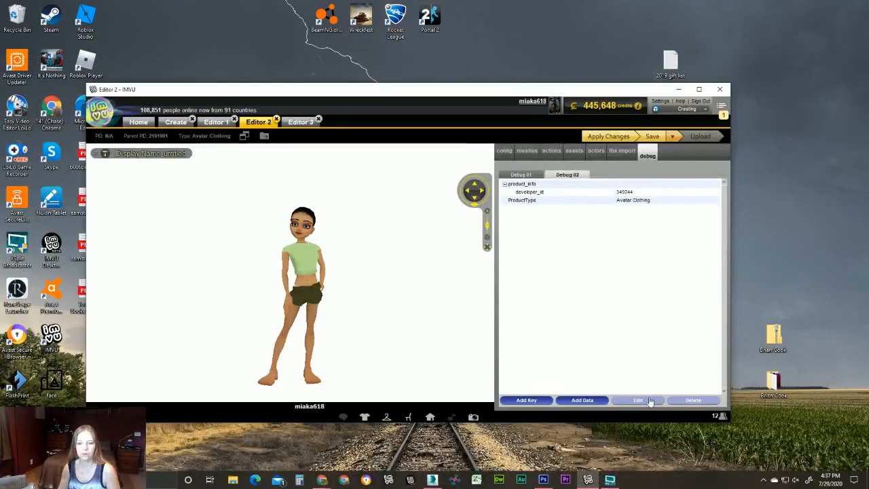
pyautogui.rightClick(764, 236)
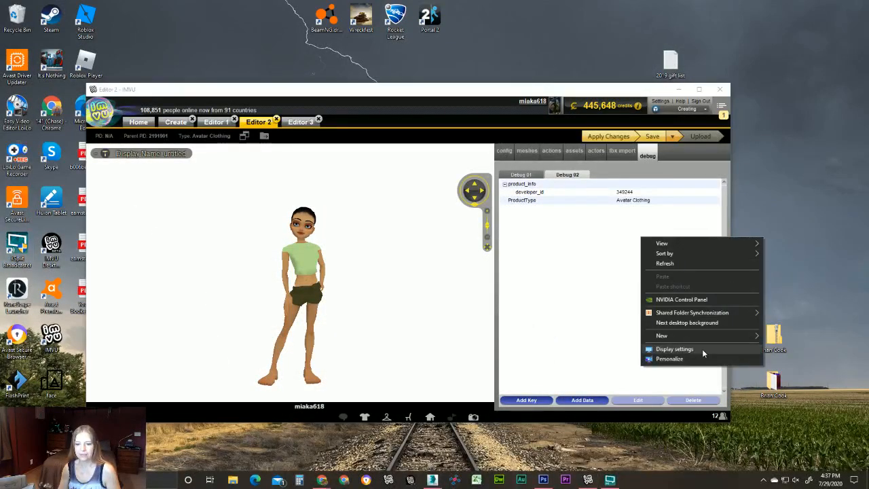
pyautogui.moveTo(699, 335)
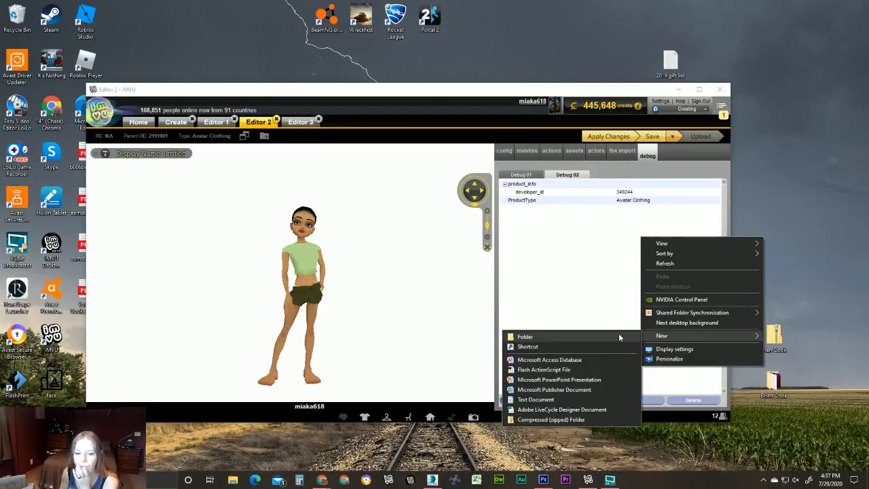
pyautogui.click(536, 399)
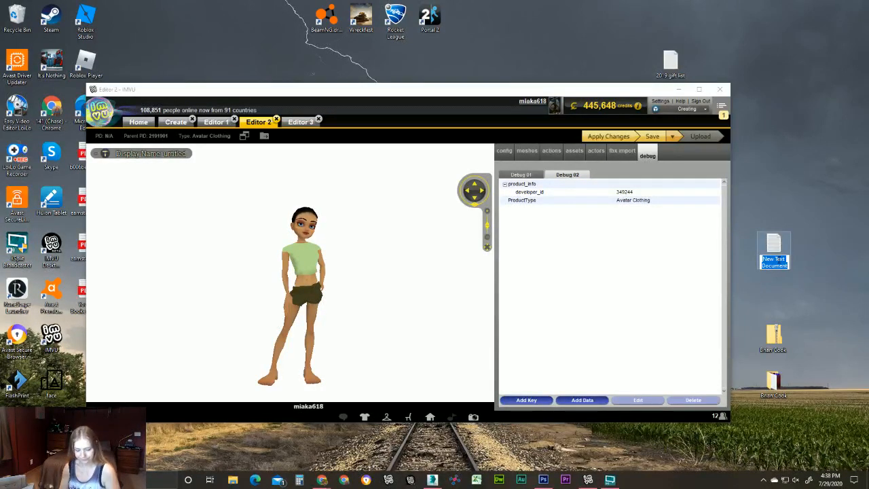
pyautogui.write('scale')
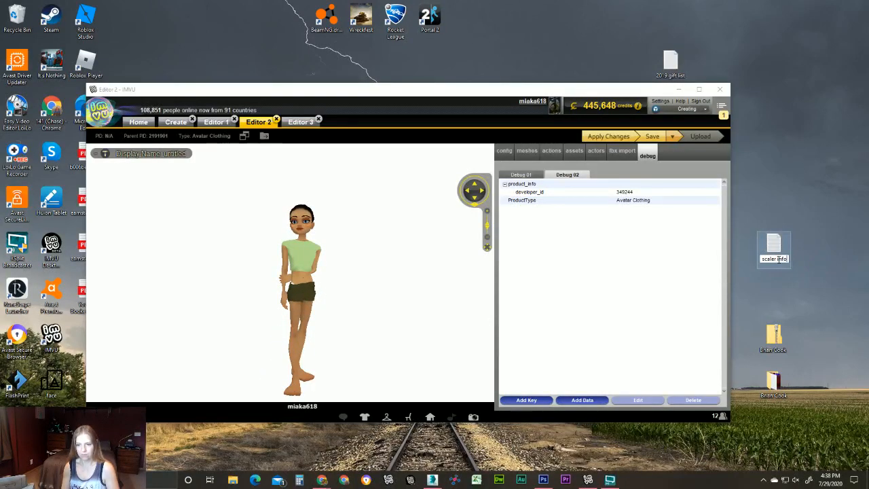
pyautogui.write('r info')
pyautogui.press('Return')
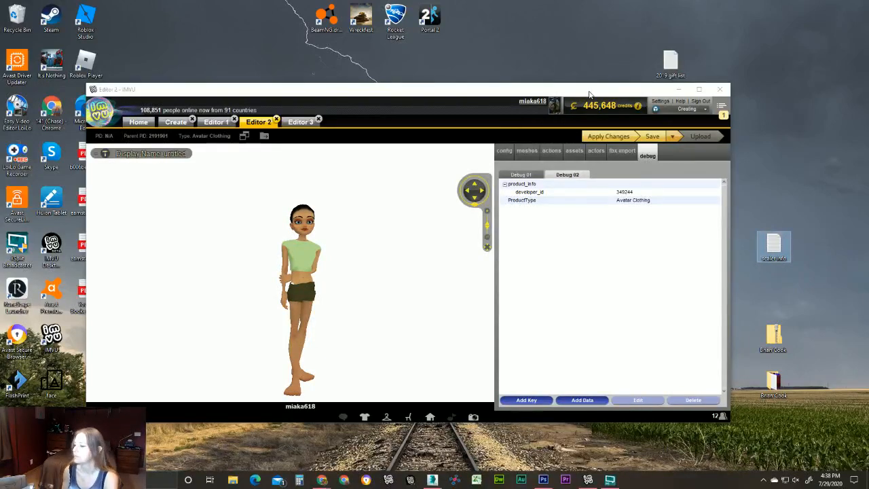
# Open the scaler info file in Notepad and resize both windows so the small note sits beside the full IMVU editor.
pyautogui.moveTo(589, 94); pyautogui.dragTo(518, 45)
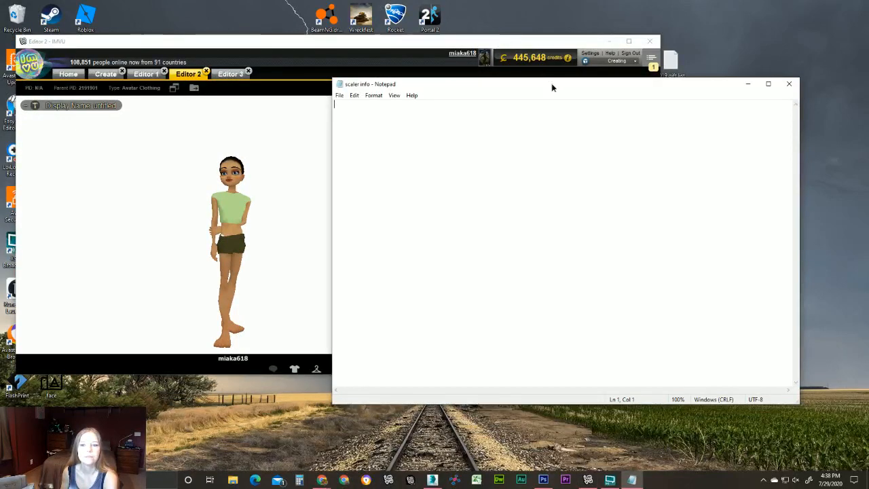
pyautogui.moveTo(552, 87); pyautogui.dragTo(613, 29)
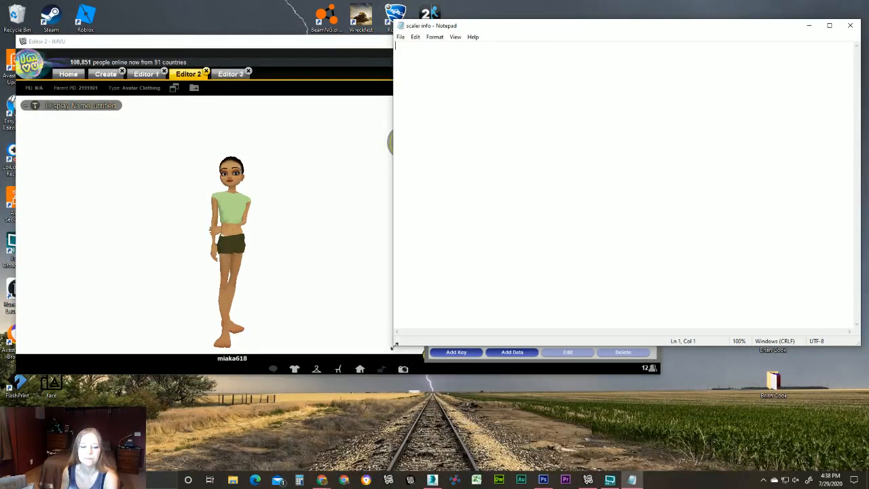
pyautogui.moveTo(393, 346); pyautogui.dragTo(504, 462)
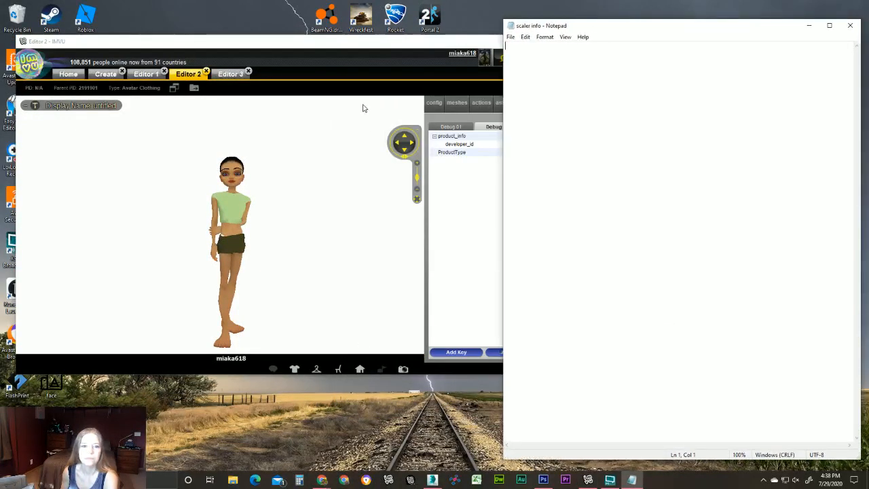
pyautogui.click(422, 47)
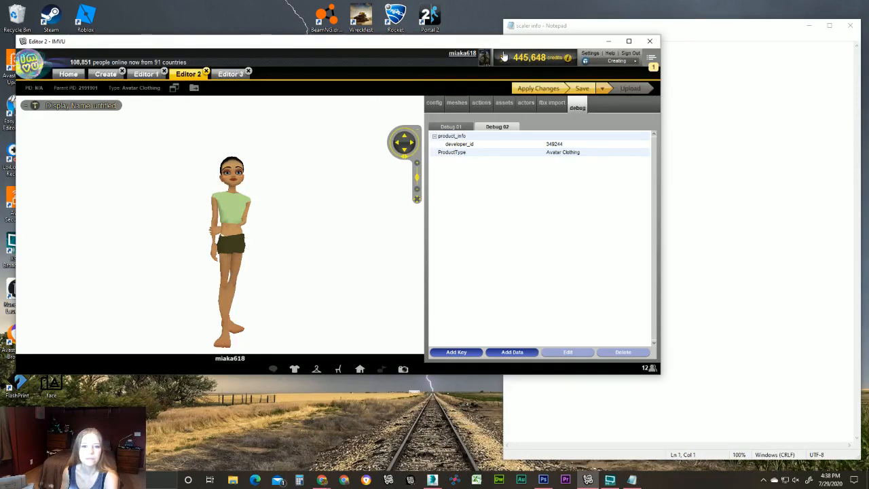
pyautogui.moveTo(500, 42); pyautogui.dragTo(489, 12)
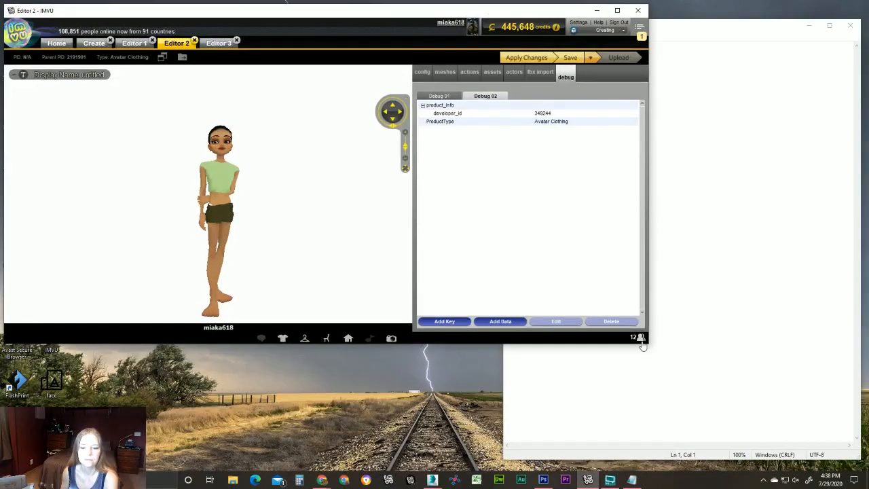
pyautogui.moveTo(649, 345); pyautogui.dragTo(539, 461)
pyautogui.click(649, 35)
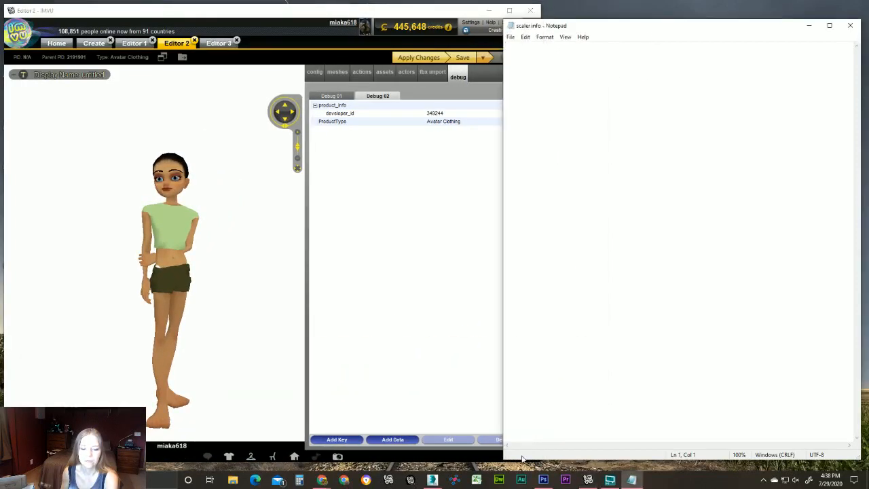
pyautogui.moveTo(500, 458); pyautogui.dragTo(572, 458)
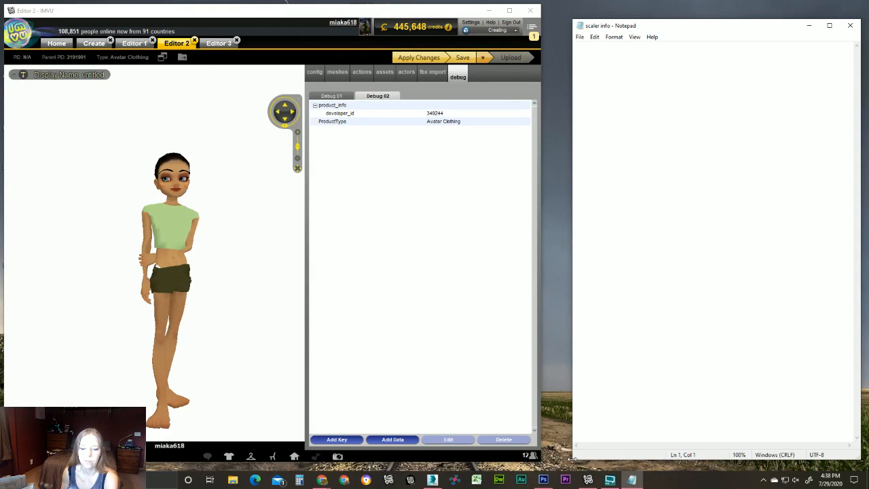
pyautogui.moveTo(572, 459); pyautogui.dragTo(625, 217)
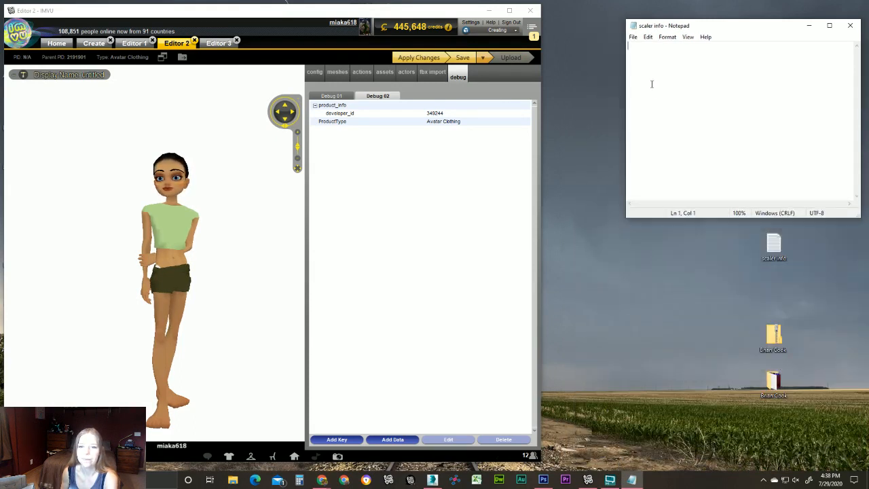
# Check the name of the BodyPartId0 data item in the kids avatar scaler and write BodyPartId0 in the scaler info note.
pyautogui.click(218, 43)
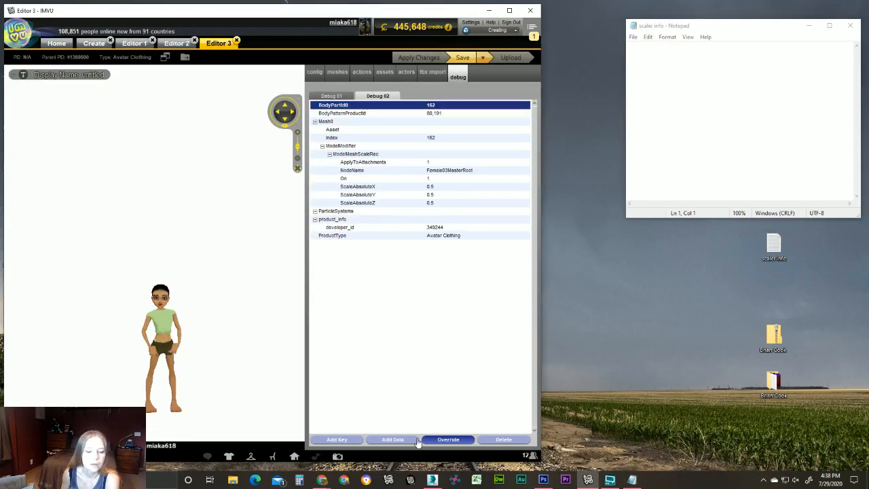
pyautogui.click(448, 440)
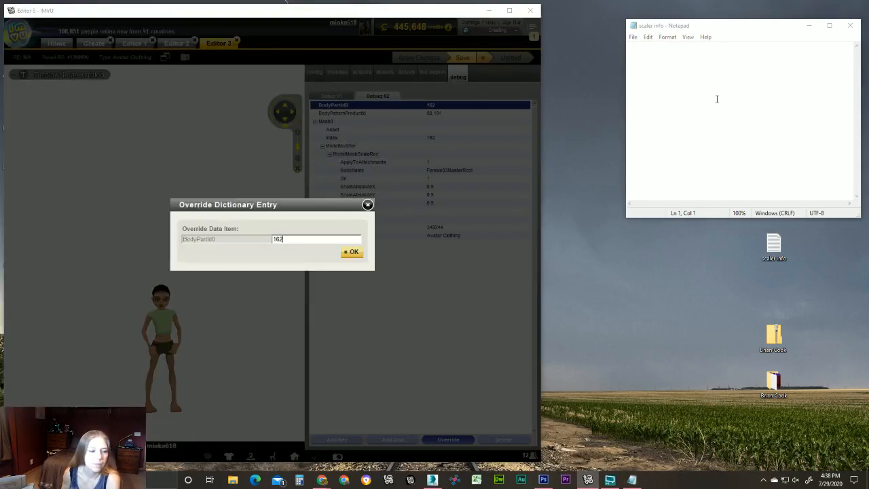
pyautogui.click(704, 82)
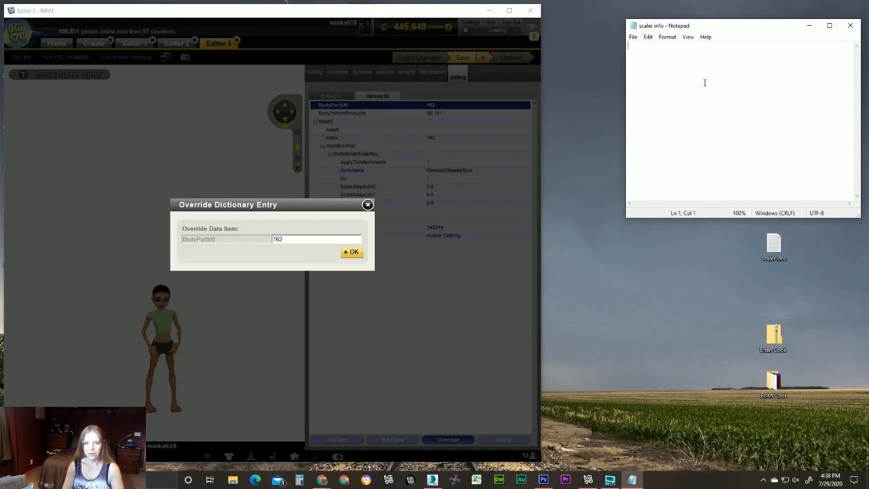
pyautogui.write('BodyPartId')
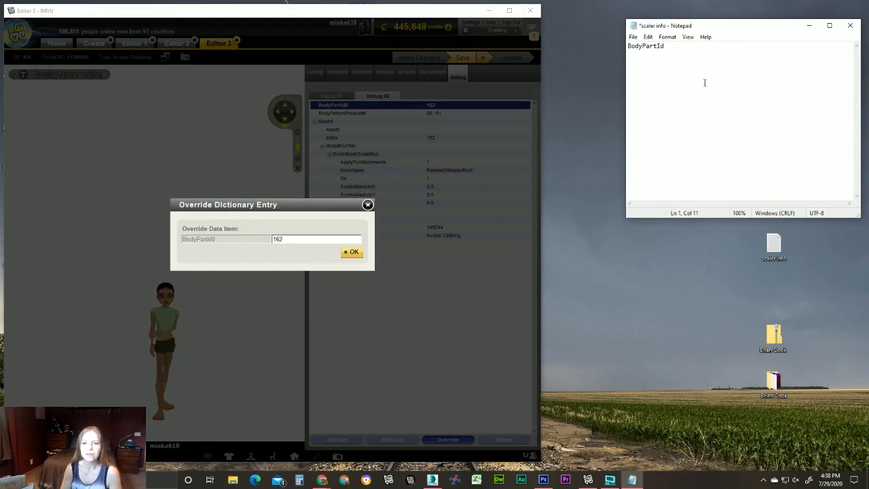
pyautogui.write('0')
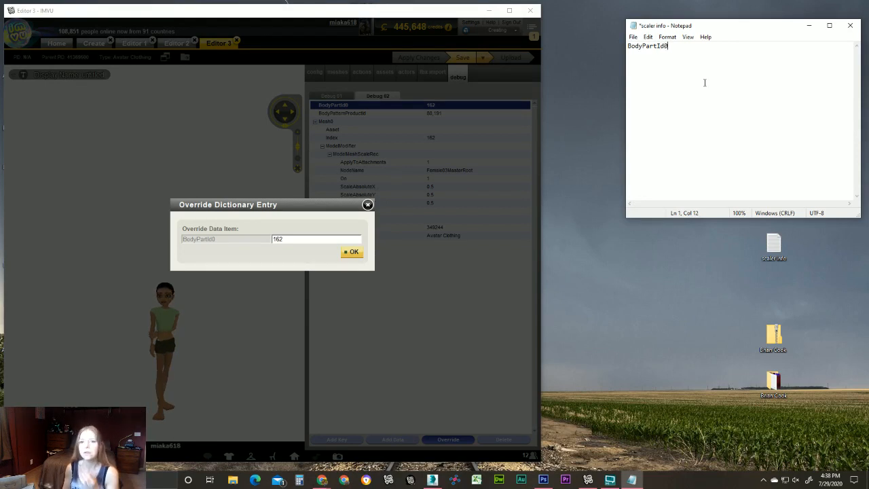
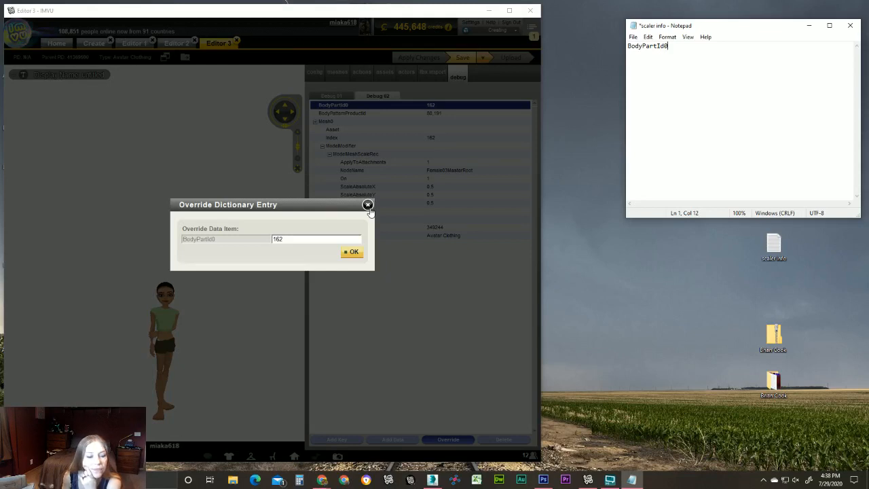
pyautogui.click(368, 205)
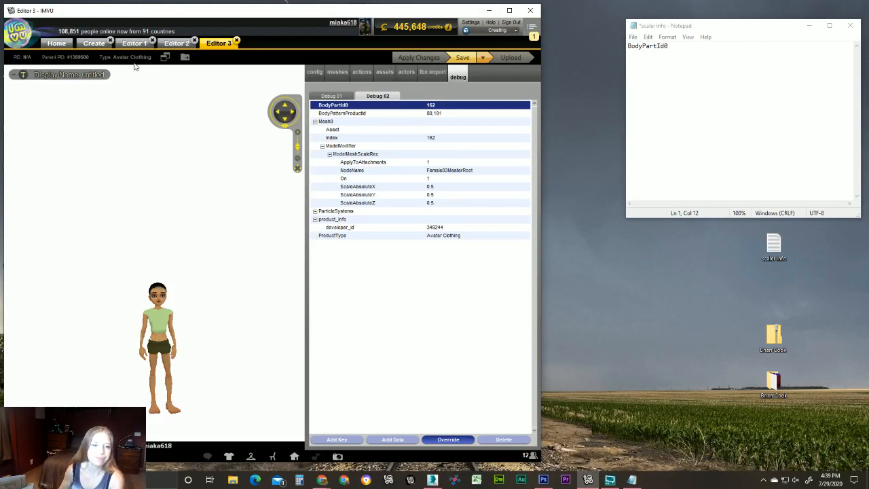
# Add a data item to the empty clothing derivation, copying the name BodyPartId0 from the note and giving it the value 618.
pyautogui.click(168, 45)
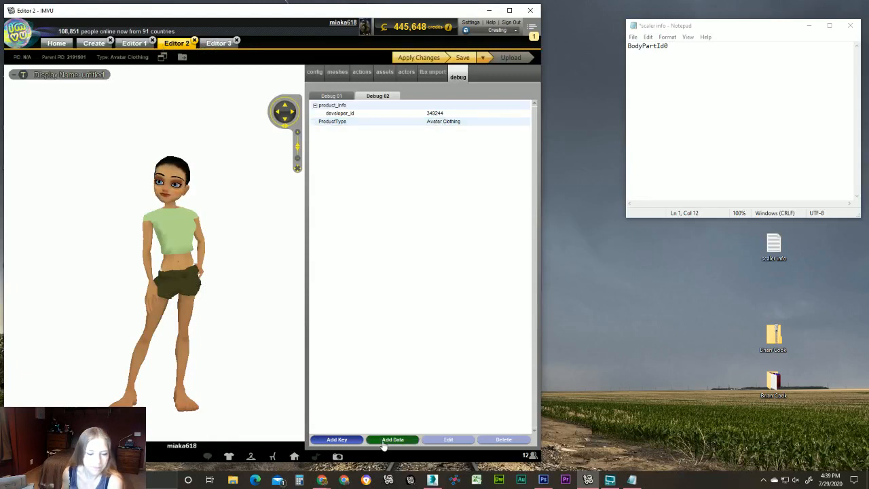
pyautogui.click(358, 441)
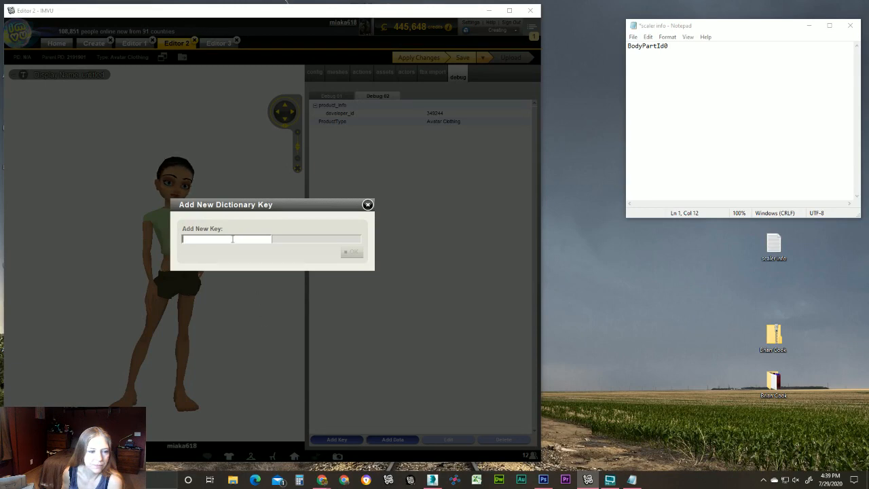
pyautogui.click(368, 205)
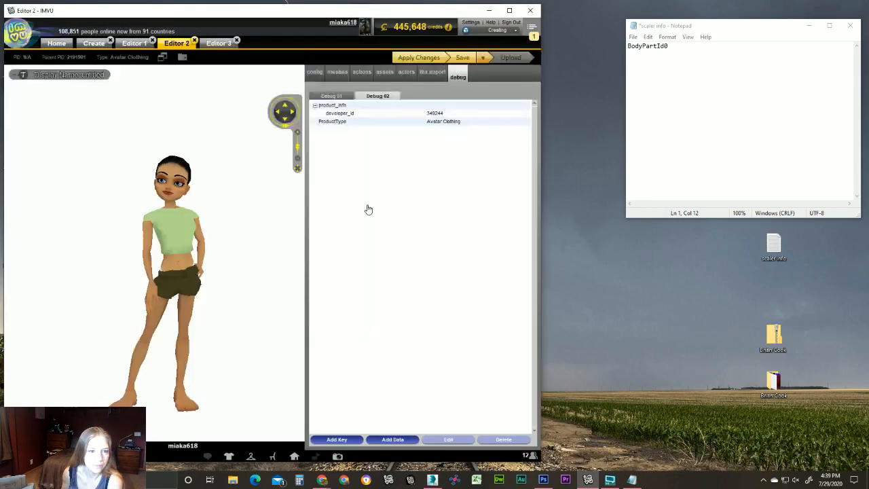
pyautogui.click(393, 439)
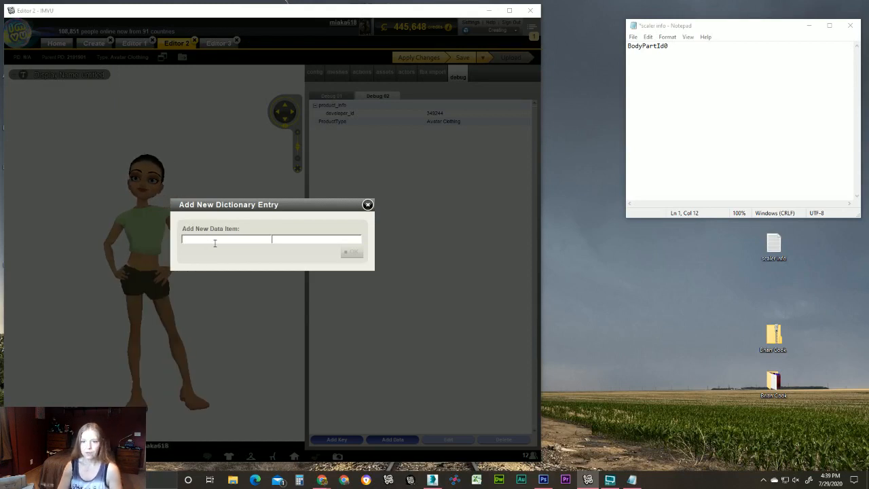
pyautogui.moveTo(709, 50); pyautogui.dragTo(574, 46)
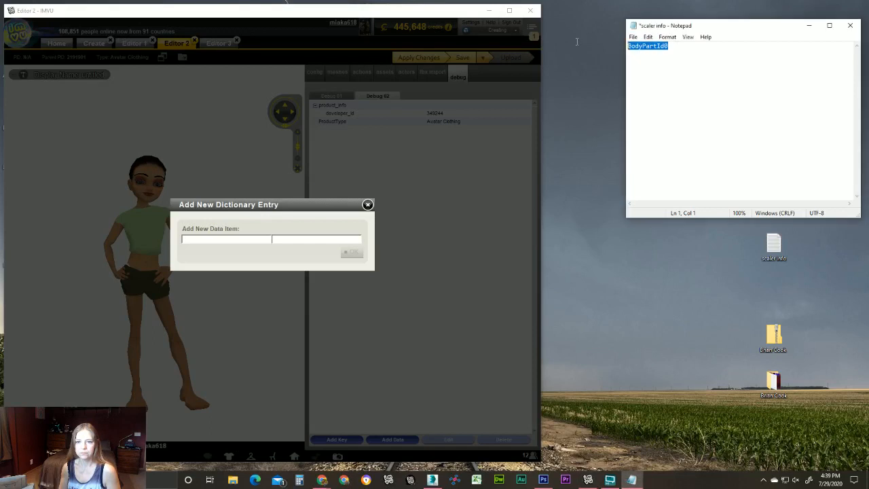
pyautogui.hotkey('ctrl', 'c')
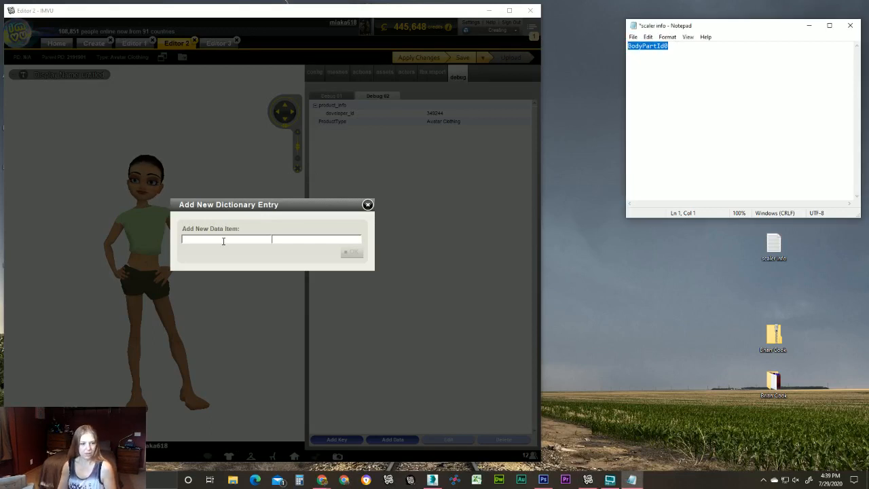
pyautogui.click(222, 240)
pyautogui.hotkey('ctrl', 'v')
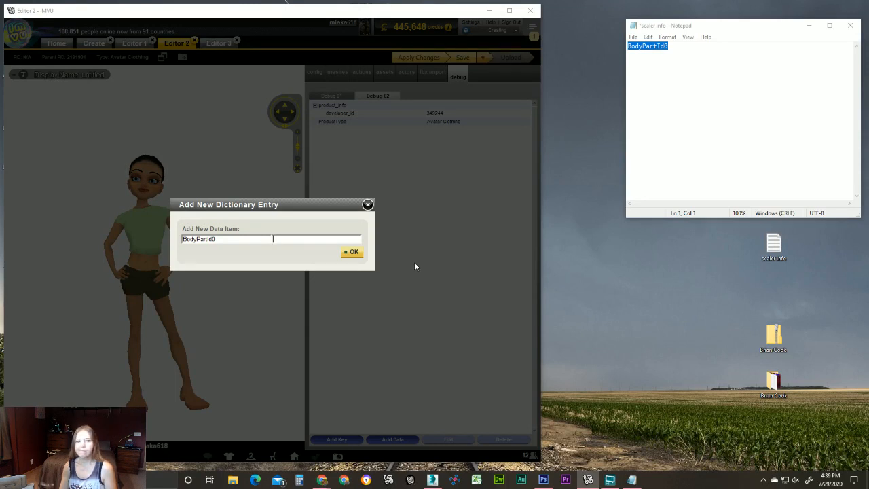
pyautogui.write('618')
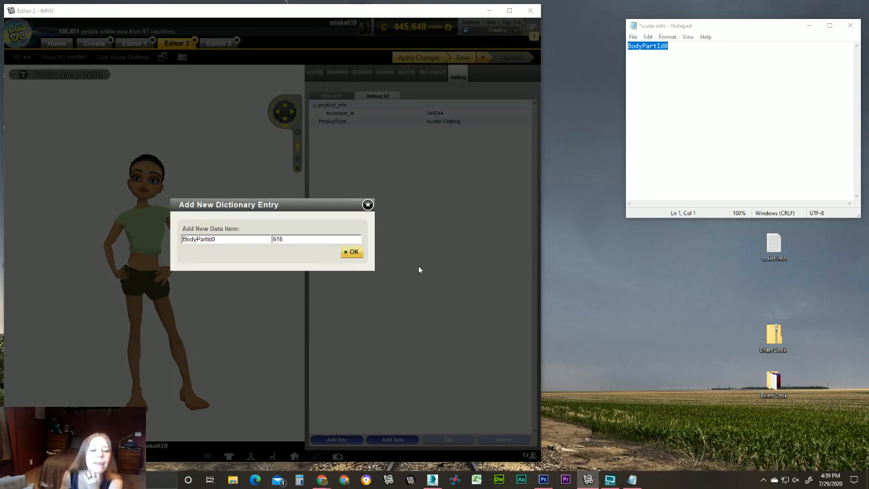
pyautogui.click(354, 252)
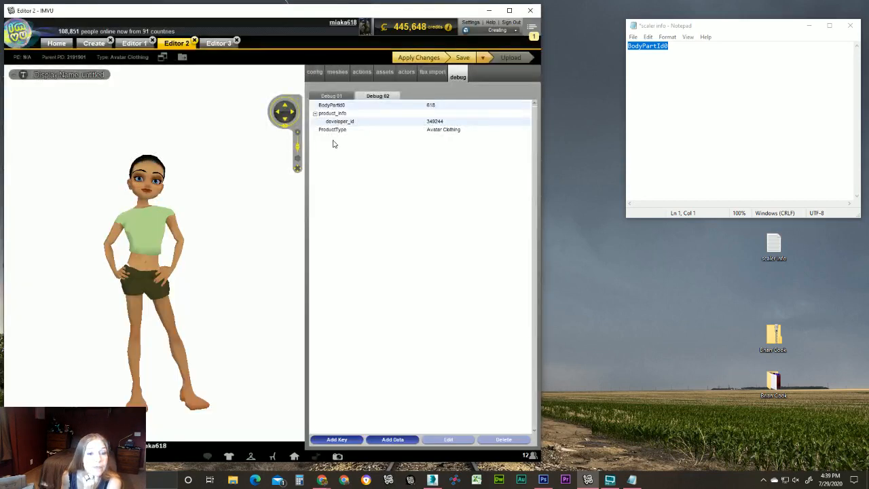
# Compare the new BodyPartId0 entry in the clothing derivation with the Debug 02 entries of the kids avatar scaler.
pyautogui.click(340, 105)
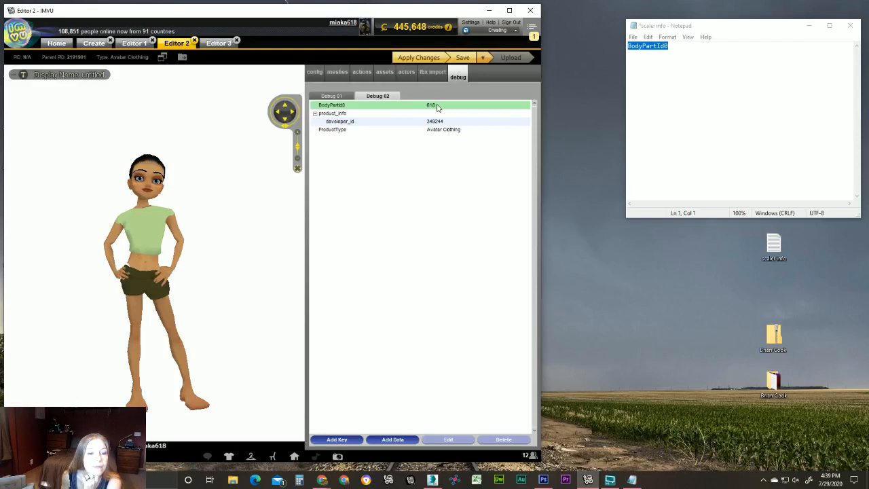
pyautogui.click(378, 107)
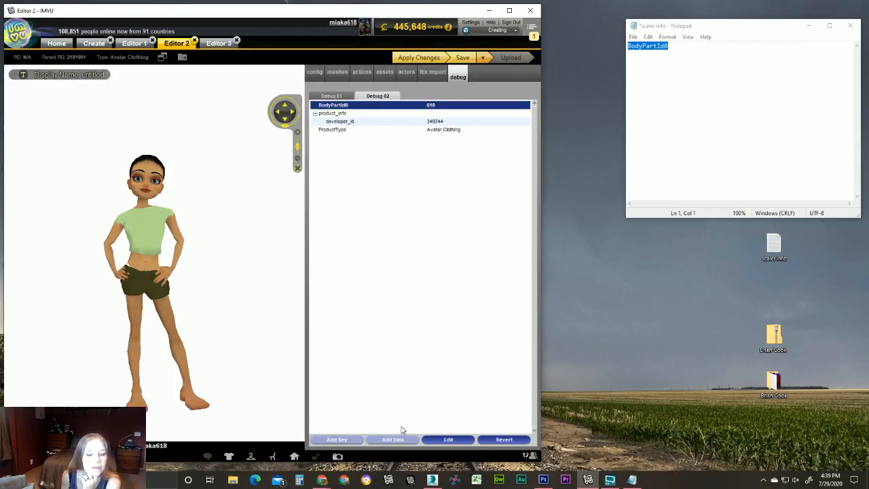
pyautogui.click(216, 44)
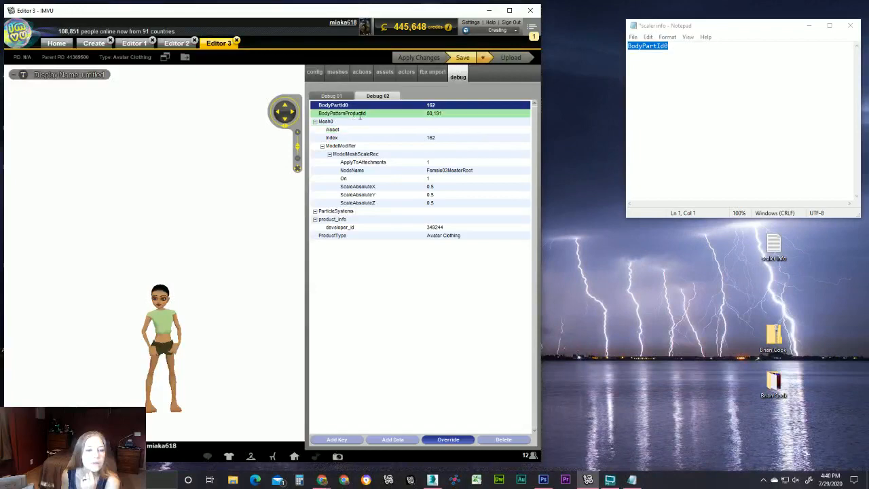
pyautogui.click(173, 43)
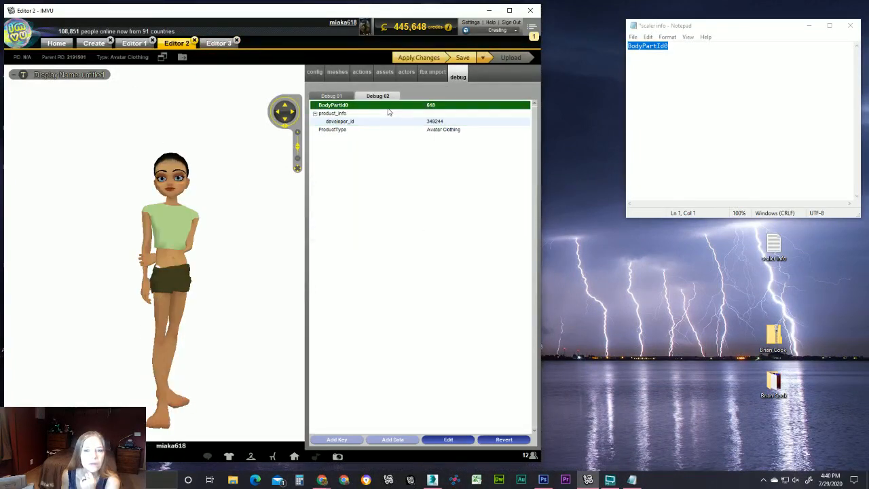
pyautogui.click(216, 42)
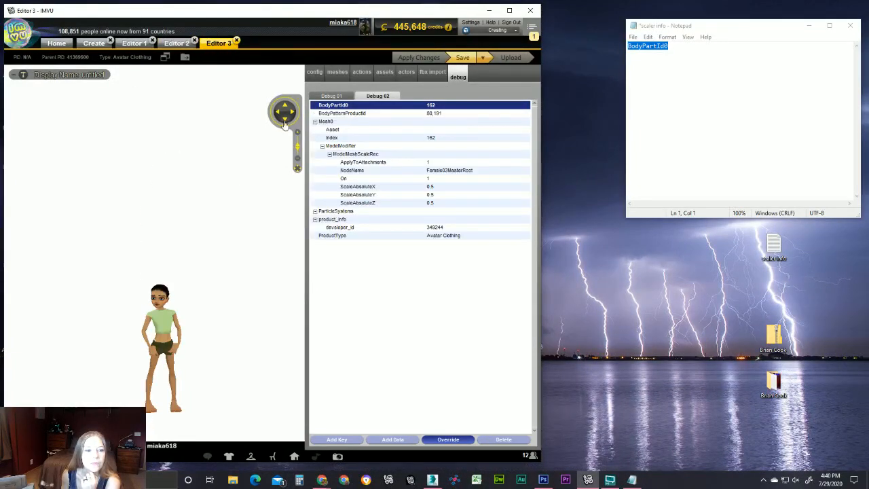
# Check the mesh entries of both scalers and add an indented Mesh0 line under BodyPartId0 in the scaler info note.
pyautogui.click(678, 50)
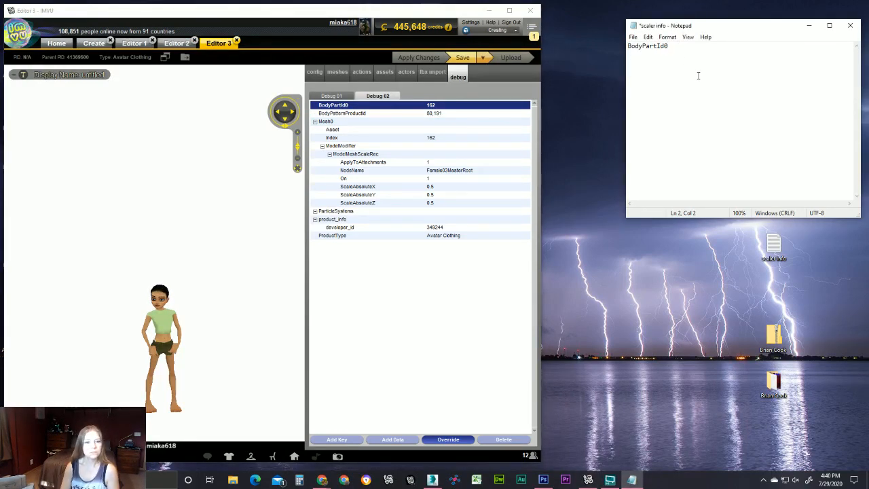
pyautogui.click(131, 44)
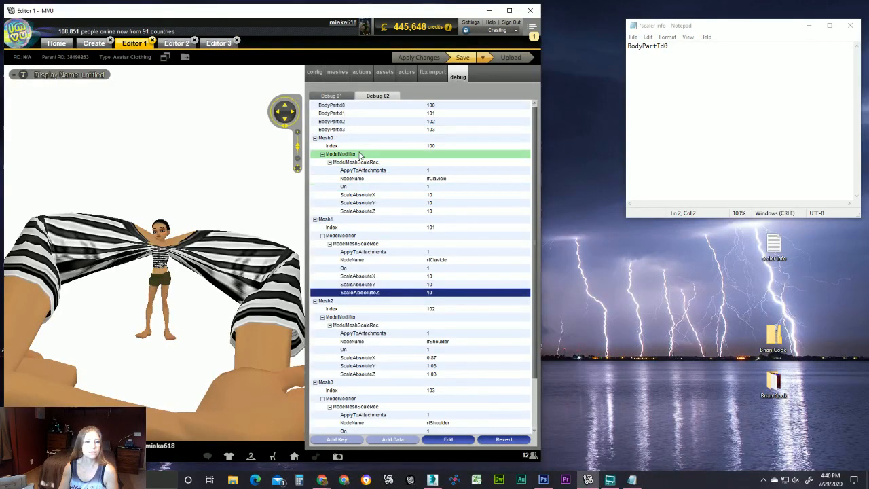
pyautogui.click(221, 44)
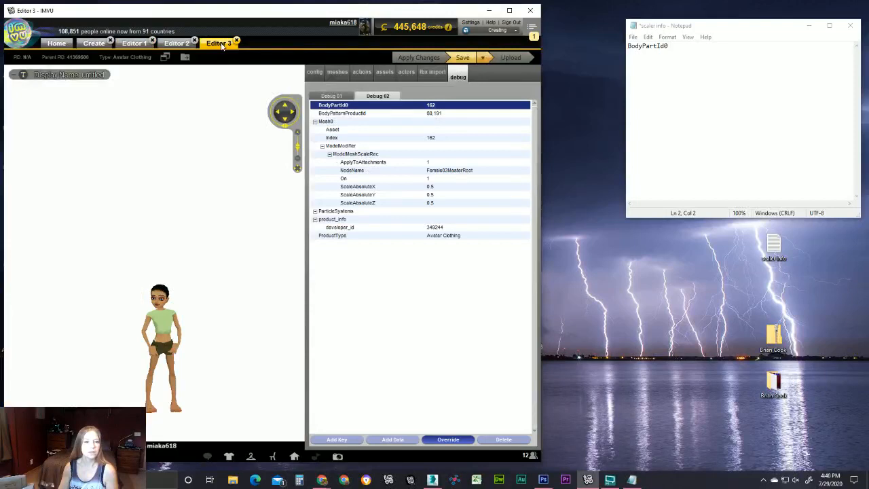
pyautogui.click(119, 44)
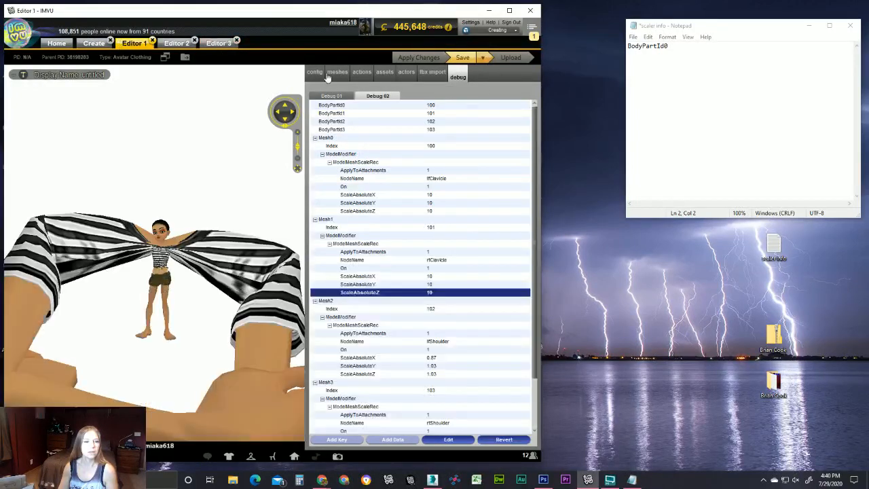
pyautogui.click(710, 75)
pyautogui.write('Me')
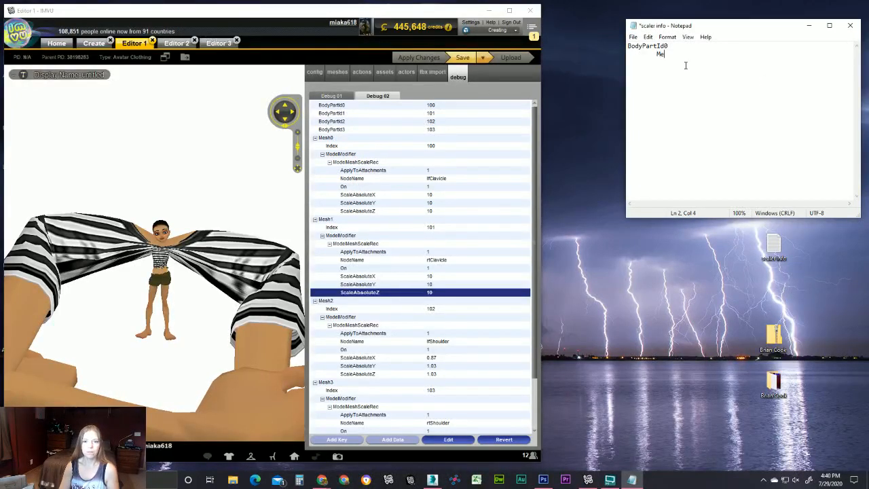
pyautogui.write('sh0')
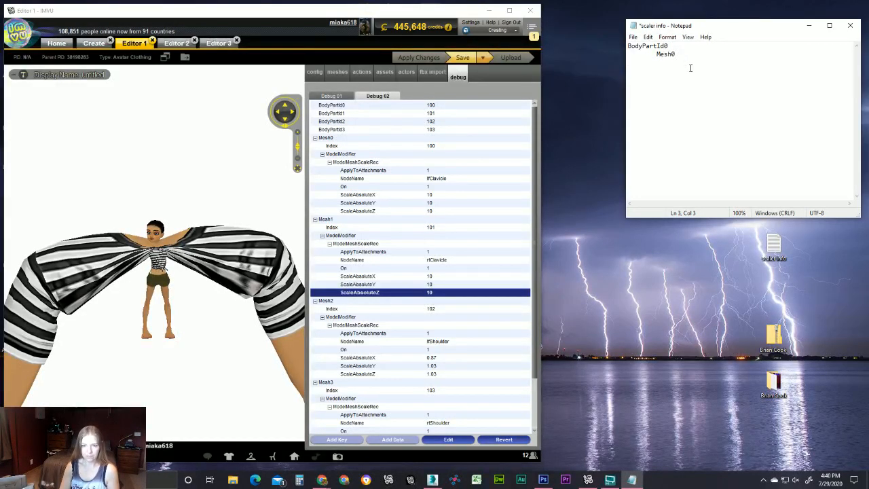
# Write Index one level deeper under Mesh0 in the note and begin the following nested line with Mo.
pyautogui.write('Index')
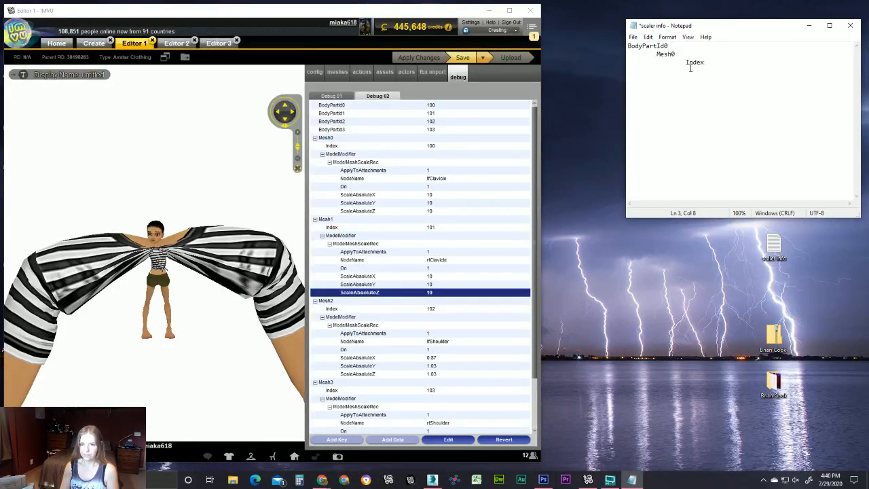
pyautogui.press('Return')
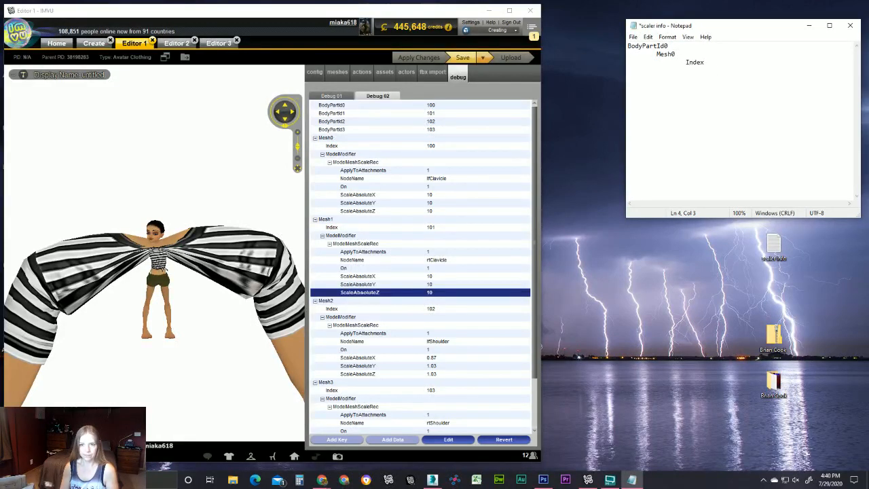
pyautogui.press('Tab')
pyautogui.write('Mo')
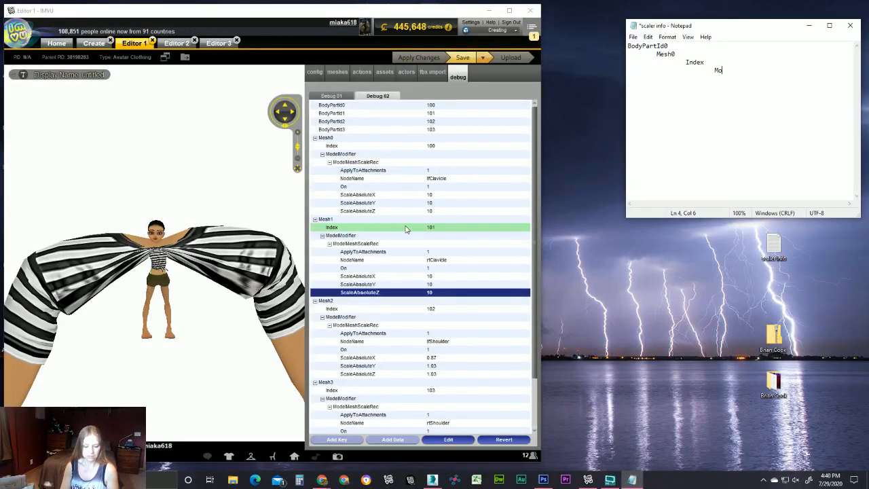
# Examine the forms for adding data and keys under Mesh0's ModelMeshScaleRec in the shoulder scaler, and select its ApplyToAttachments entry.
pyautogui.click(377, 162)
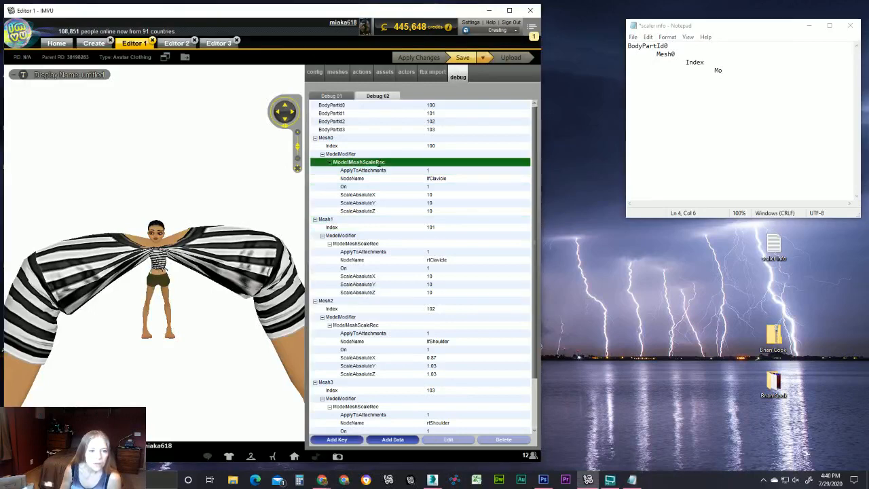
pyautogui.click(393, 440)
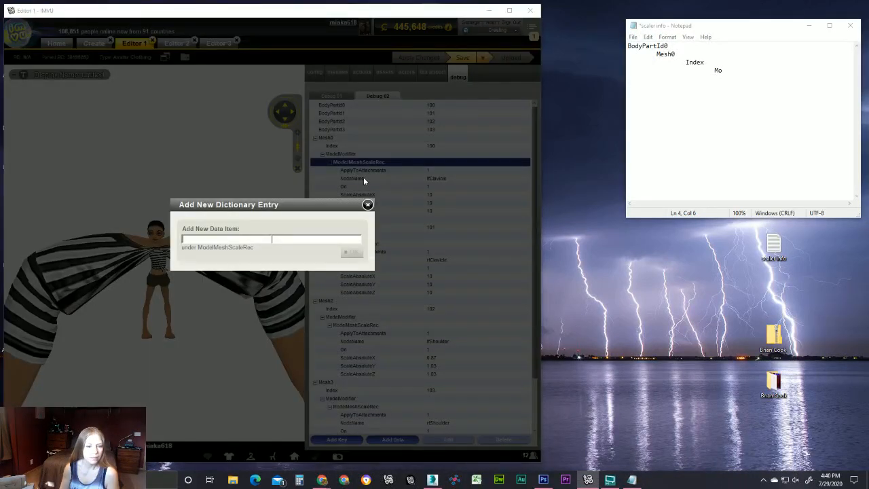
pyautogui.click(367, 205)
pyautogui.click(354, 442)
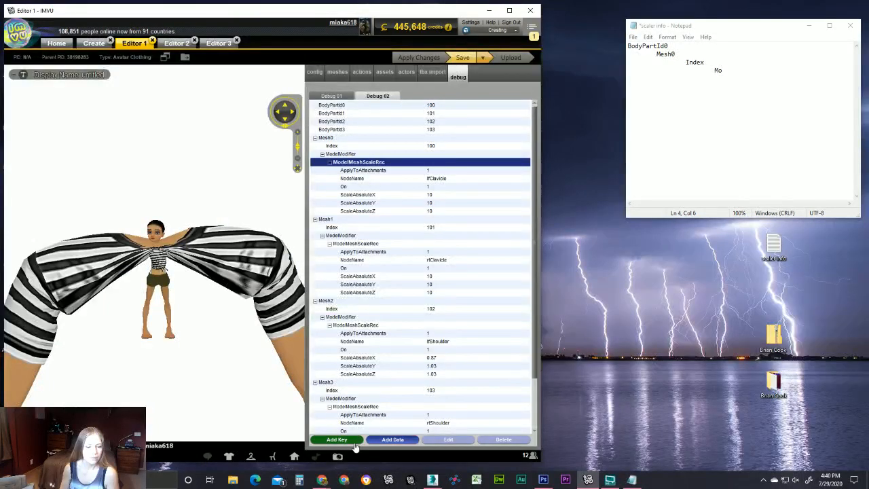
pyautogui.click(368, 205)
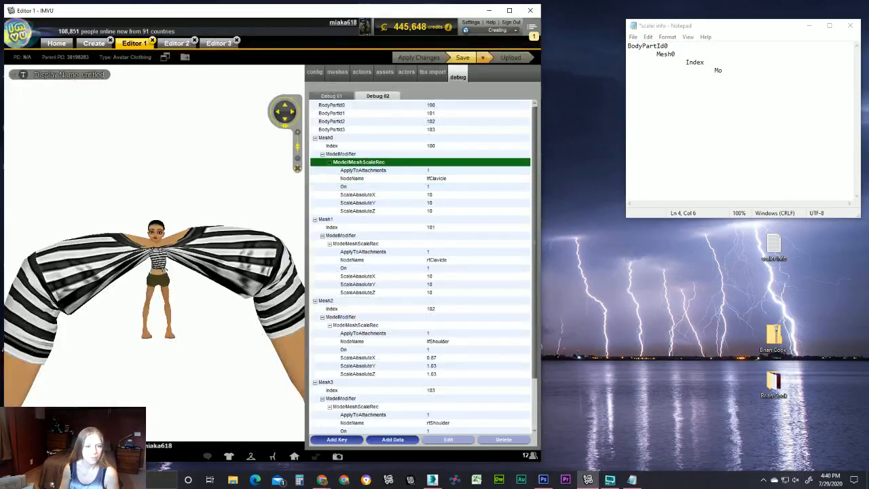
pyautogui.click(373, 171)
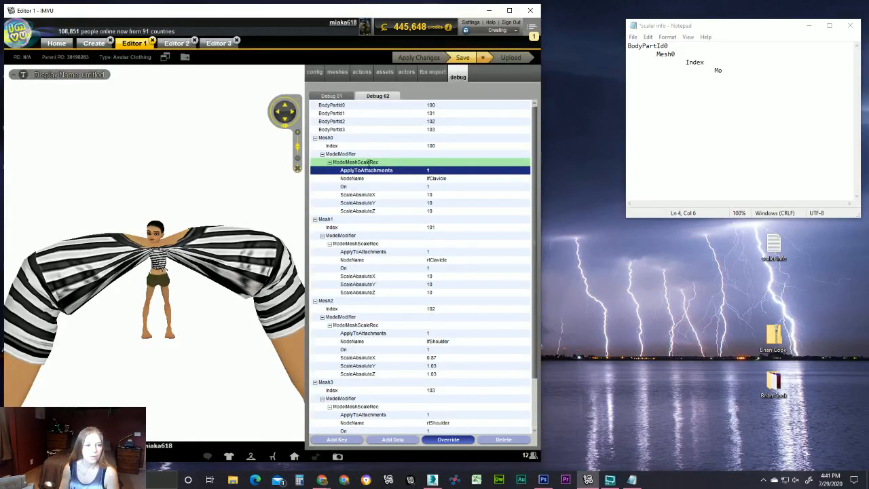
# Check the ModelMeshScaleRec entry under Mesh0, and complete the unfinished line below Index in the Notepad scaler info note as ModelMeshScaleRec.
pyautogui.click(370, 162)
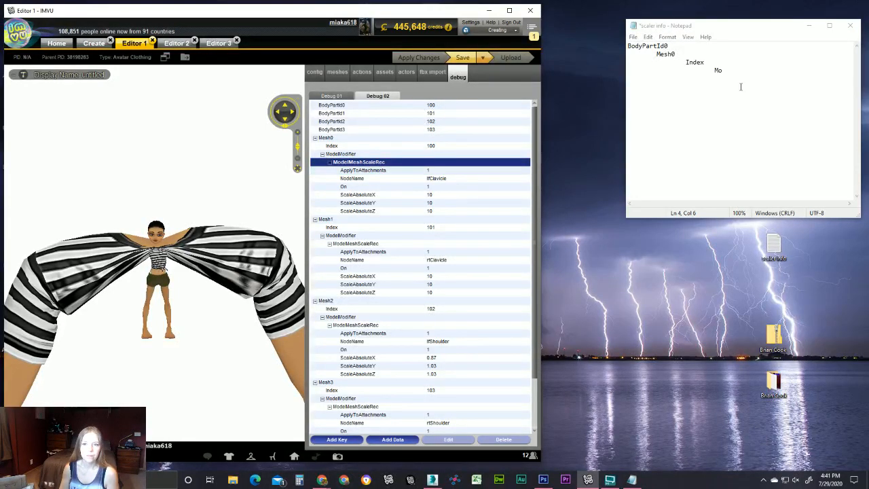
pyautogui.click(731, 67)
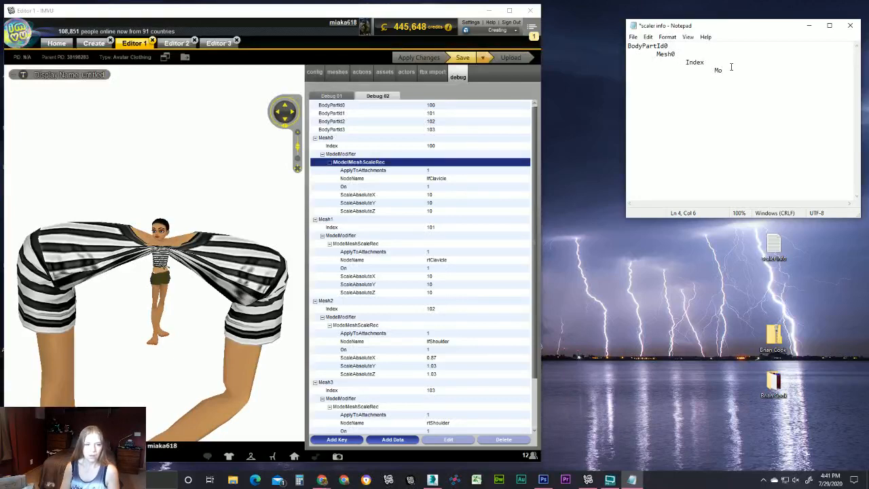
pyautogui.write('d')
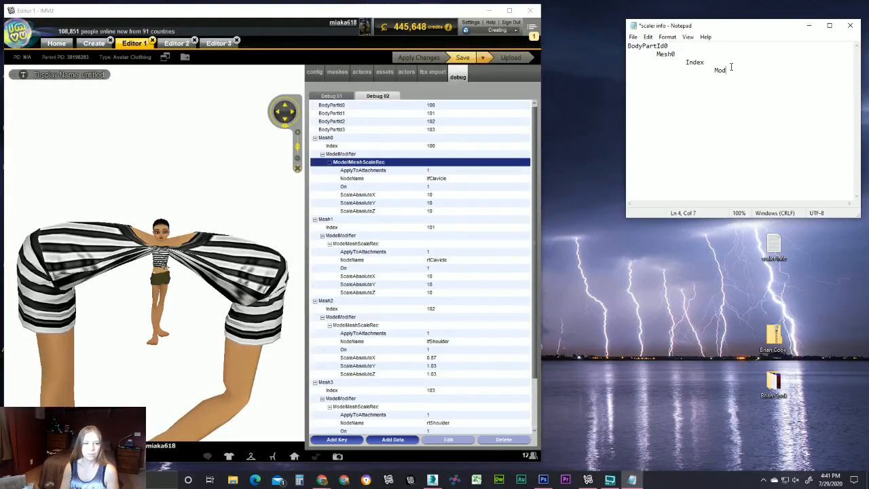
pyautogui.write('elMesh')
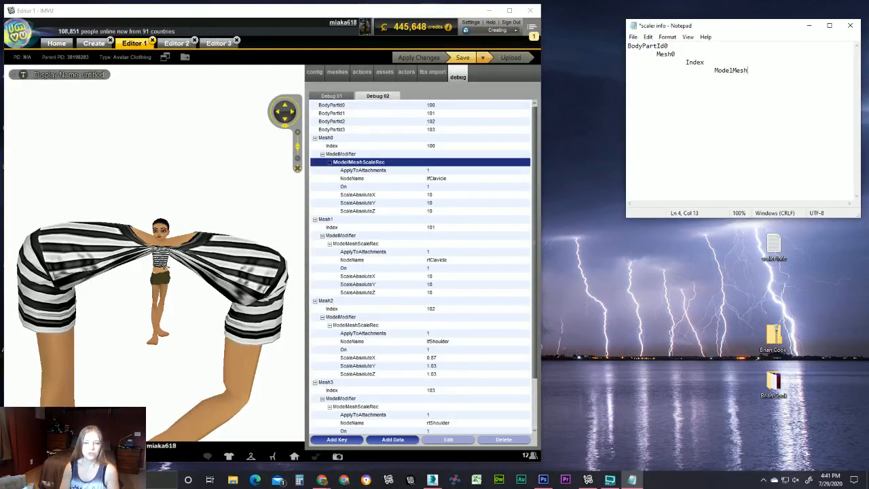
pyautogui.write('S')
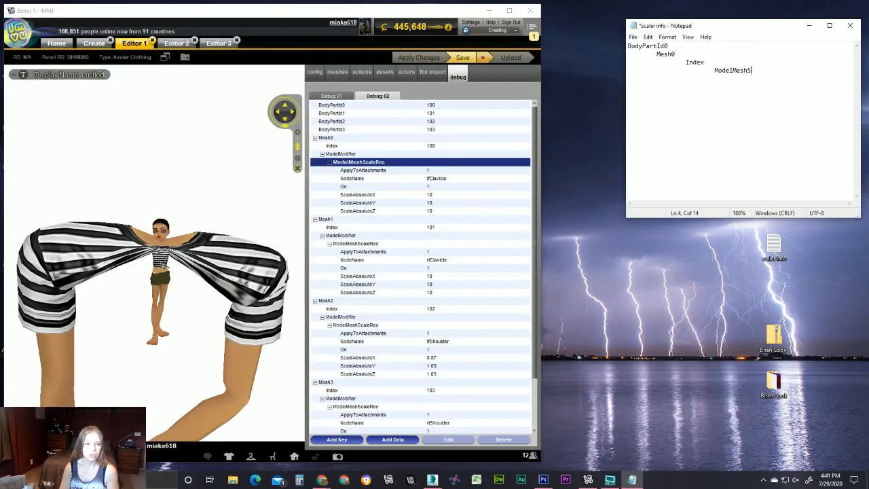
pyautogui.write('cale')
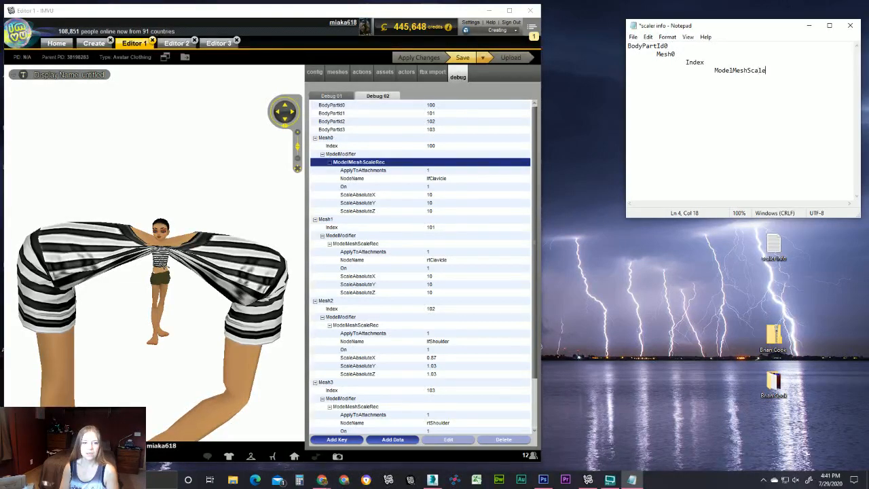
pyautogui.write('Rec')
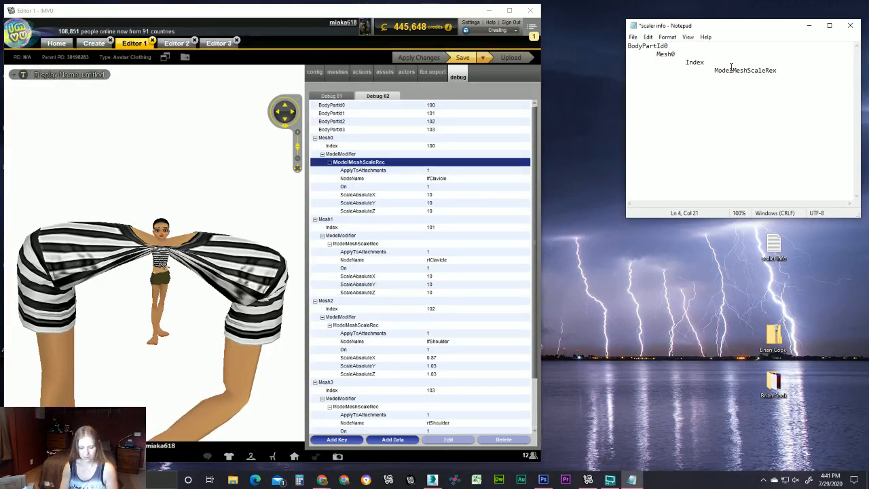
# Correct the record name to ModelMeshScaleRec and add an indented ApplyToAttachments entry with the value 1 beneath it.
pyautogui.press('BackSpace')
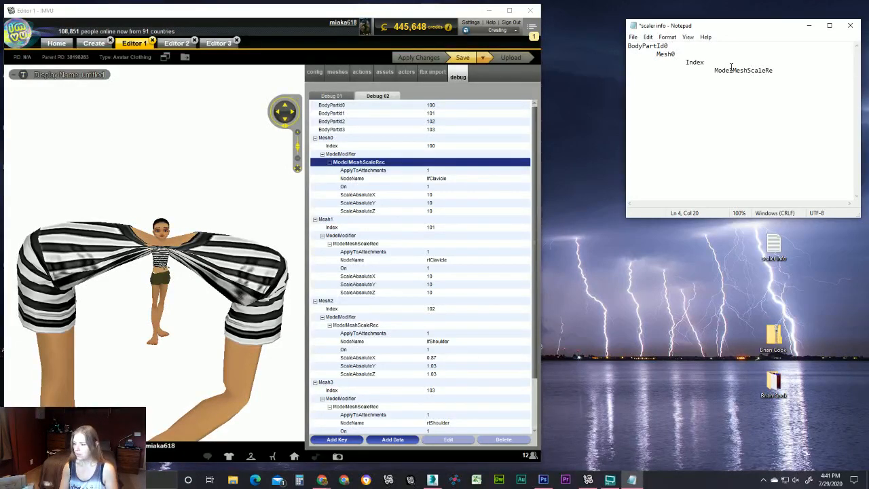
pyautogui.write('c')
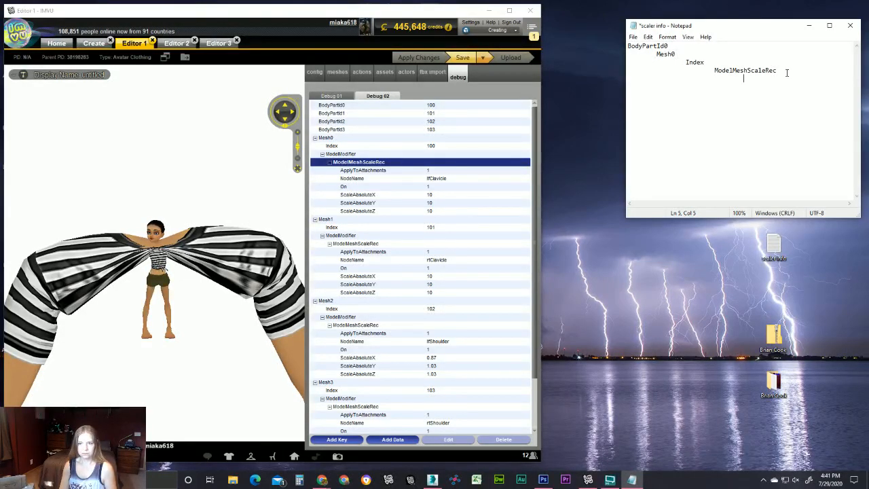
pyautogui.write('A')
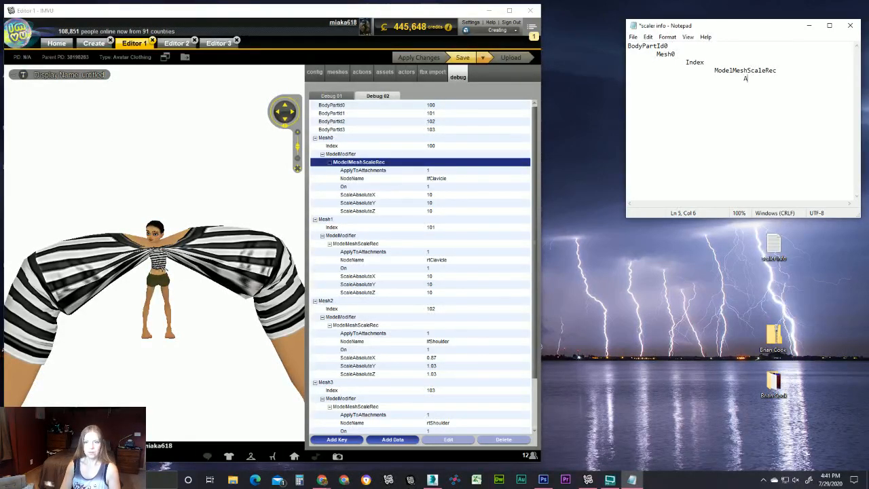
pyautogui.write('pplyTo')
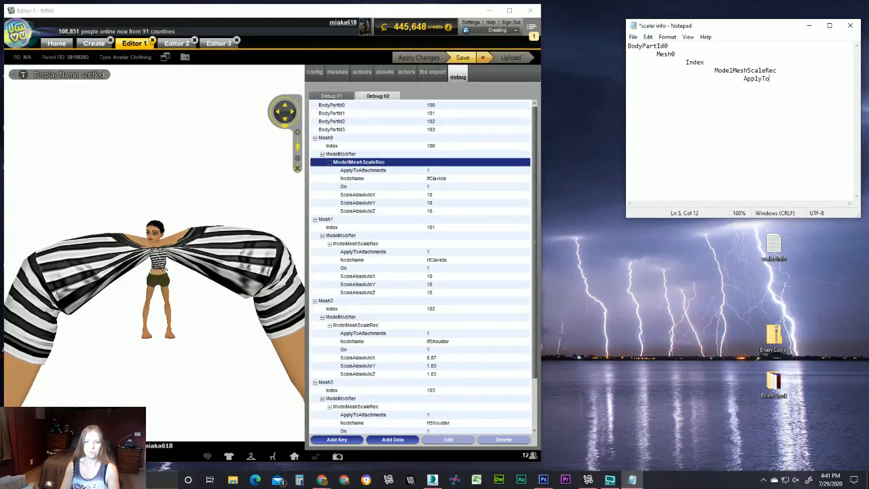
pyautogui.write('Att')
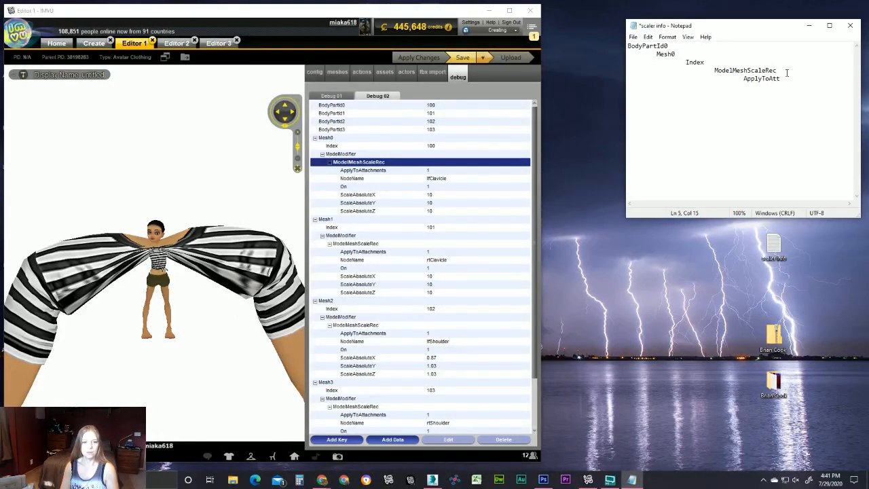
pyautogui.write('achments')
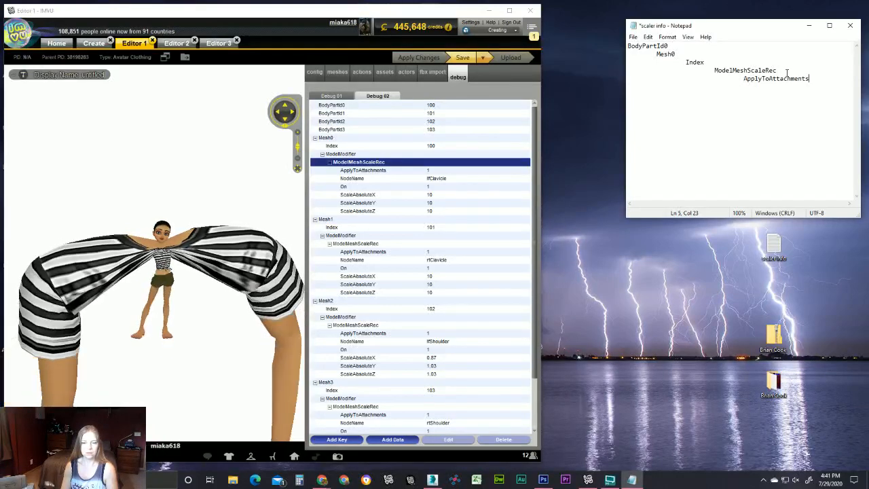
pyautogui.write(' 1')
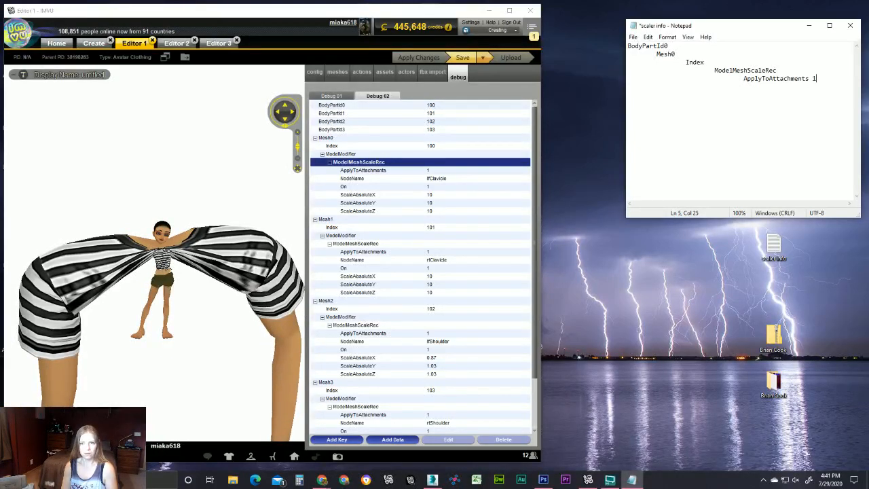
pyautogui.press('BackSpace')
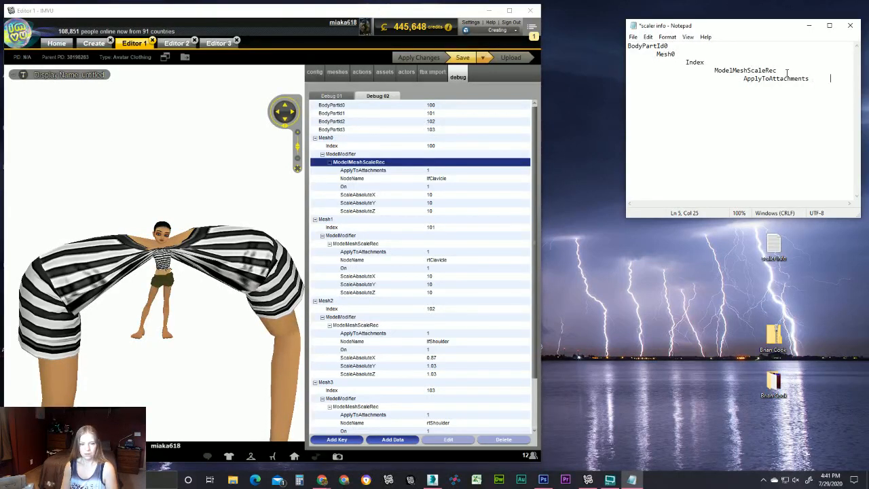
pyautogui.write('1')
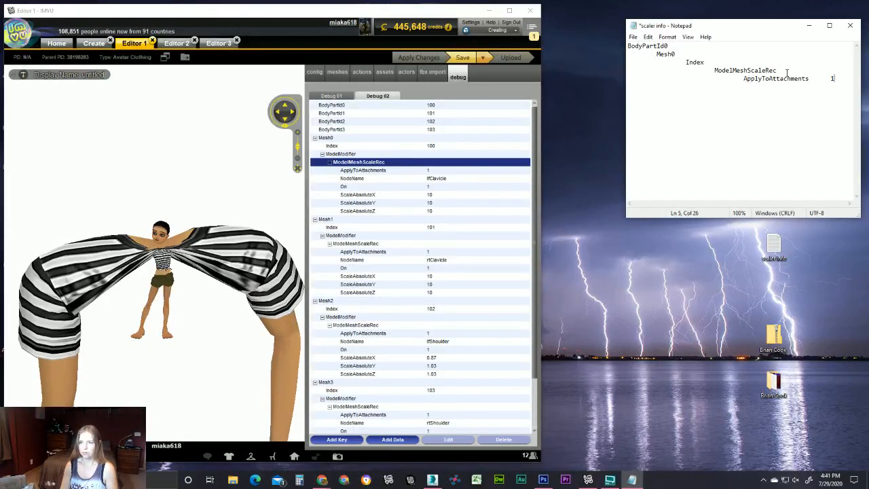
pyautogui.press('Return')
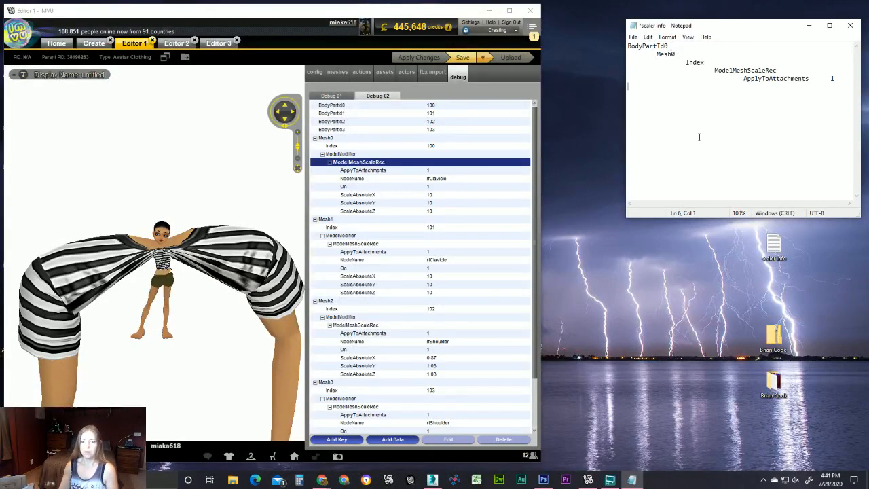
# Widen the notes window and add a NodeName entry with the placeholder (node) aligned below ApplyToAttachments.
pyautogui.moveTo(623, 151); pyautogui.dragTo(579, 151)
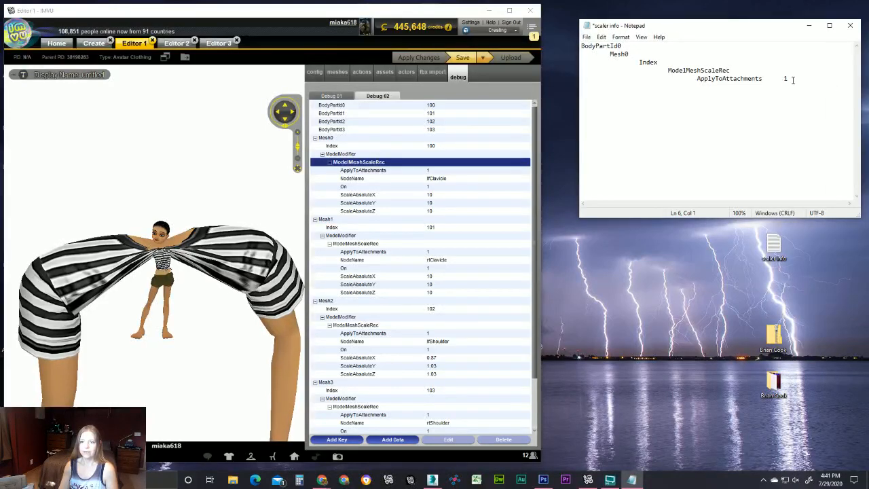
pyautogui.click(793, 80)
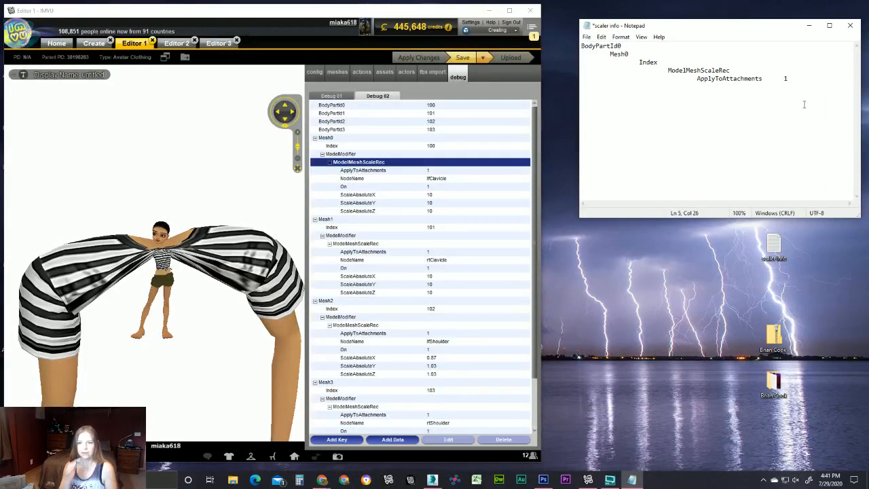
pyautogui.press('Return')
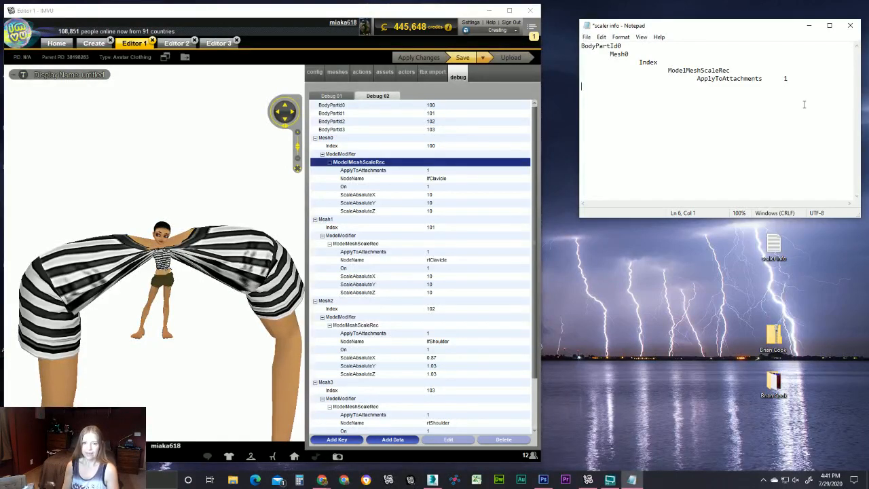
pyautogui.press('Tab')
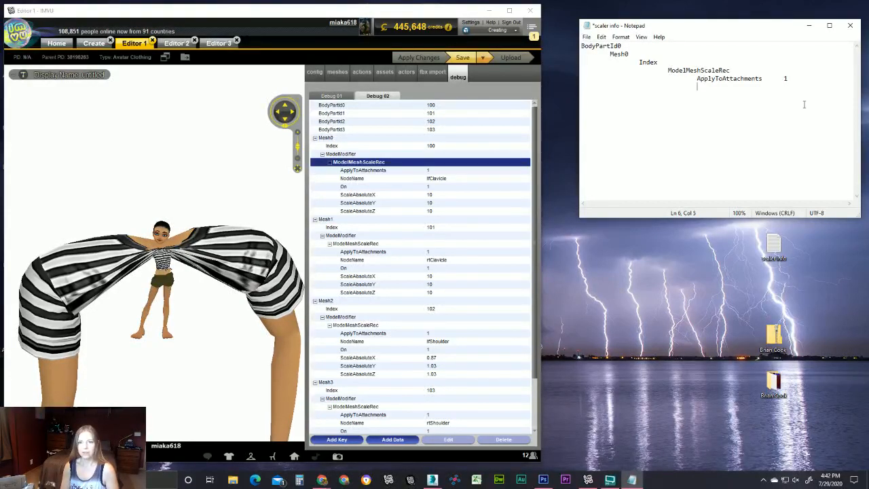
pyautogui.write('Nod')
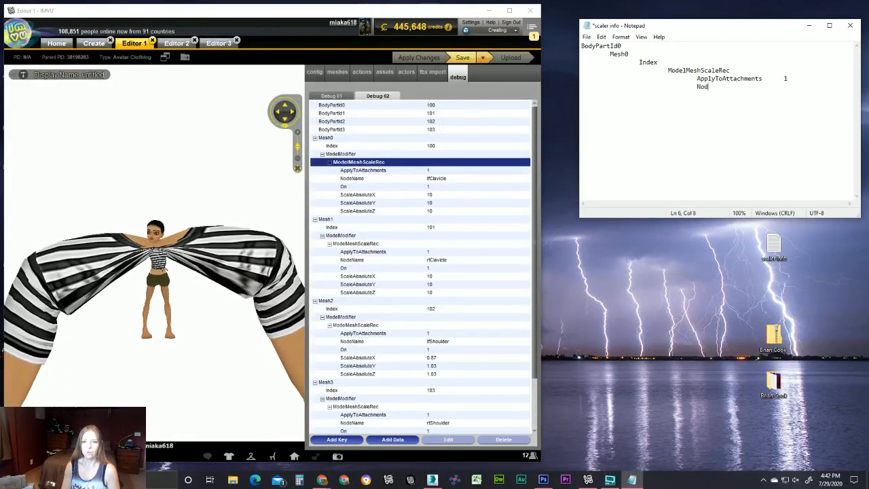
pyautogui.write('eName')
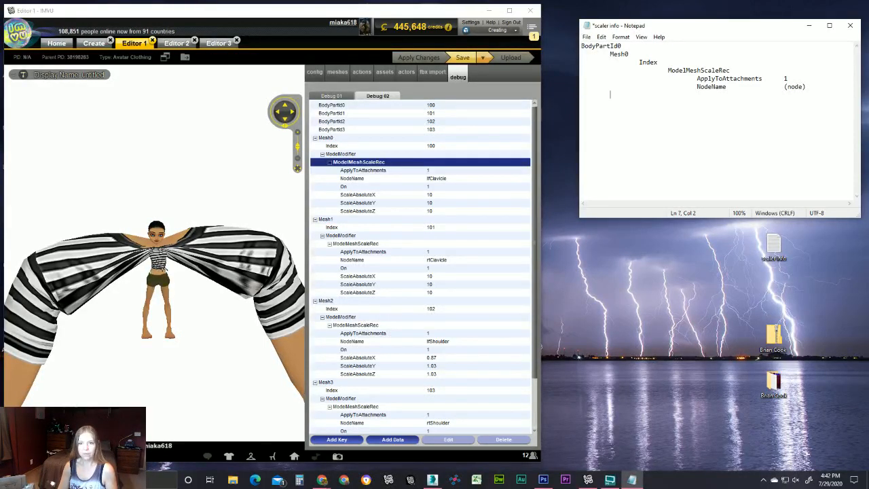
# Add an On entry with the value 1, aligned below NodeName in the notes.
pyautogui.press('Tab')
pyautogui.press('Tab')
pyautogui.press('Tab')
pyautogui.press('Tab')
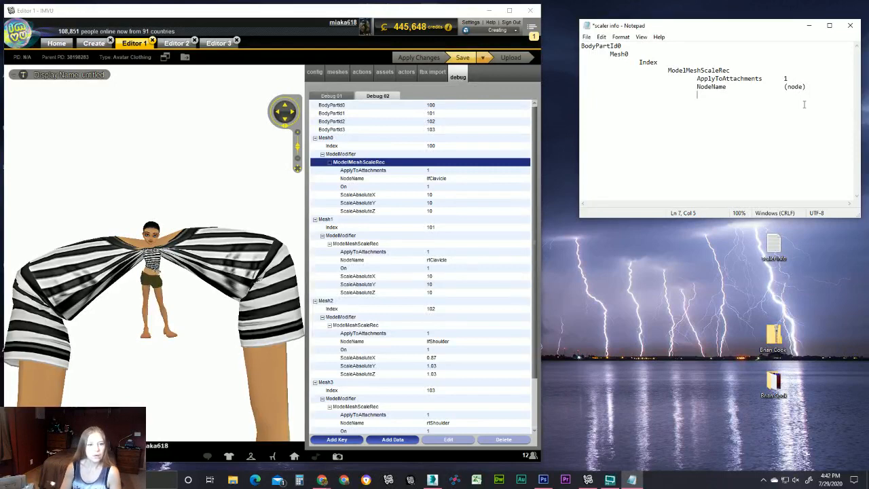
pyautogui.write('On')
pyautogui.press('Tab')
pyautogui.press('Tab')
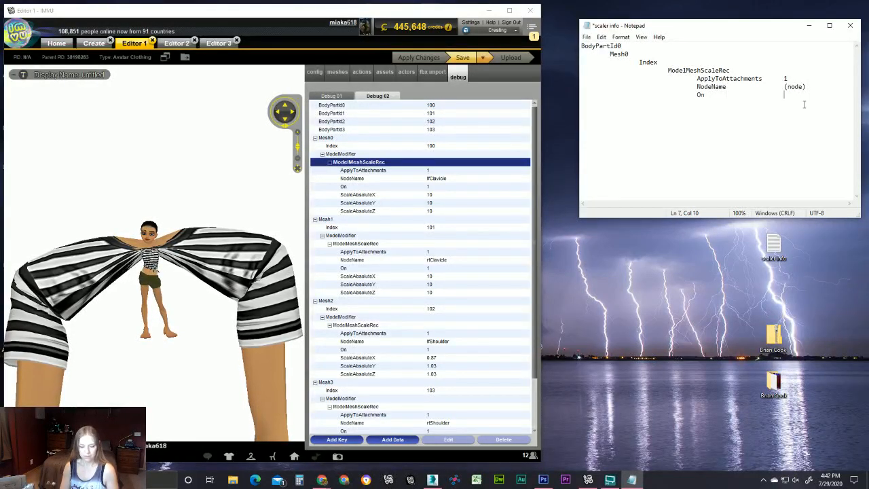
pyautogui.press('Tab')
pyautogui.write('1')
pyautogui.press('Return')
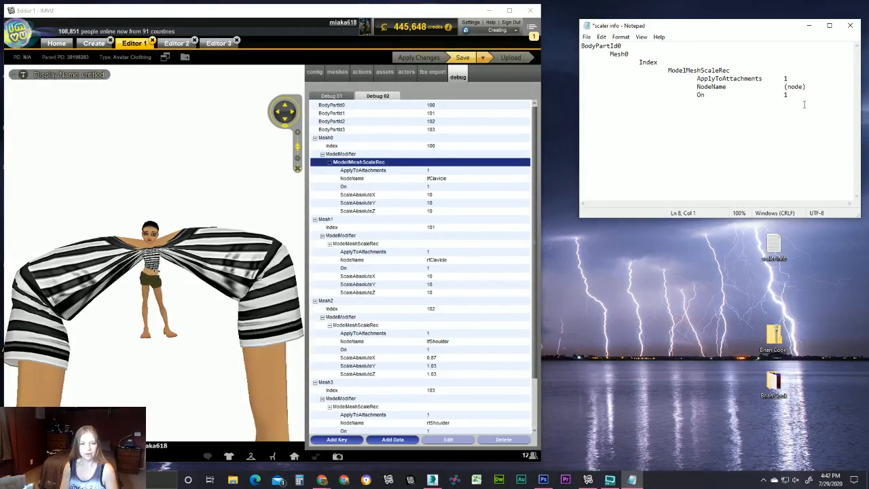
# In the IMVU editor, override the On value of Mesh0's ModelMeshScaleRec with 0 and apply the changes.
pyautogui.click(461, 187)
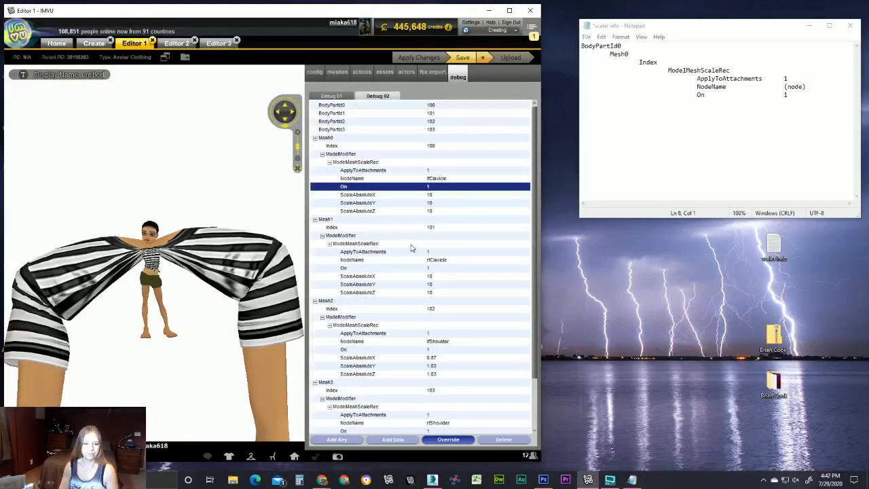
pyautogui.click(459, 440)
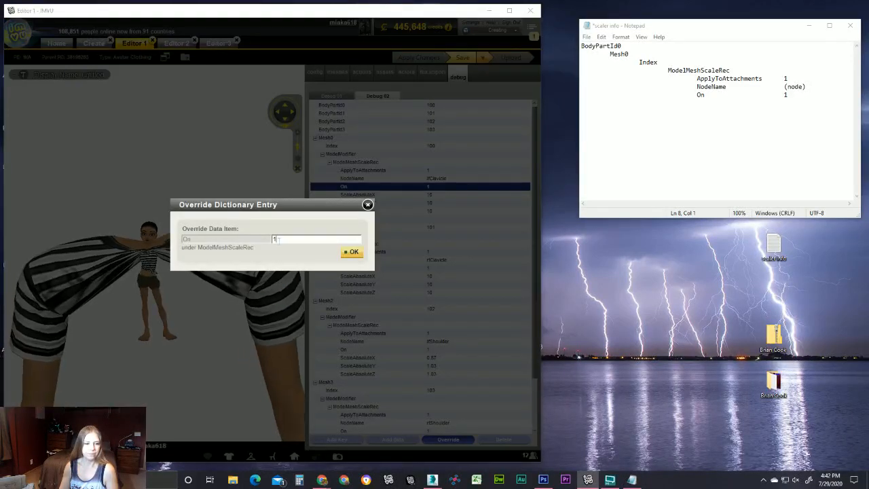
pyautogui.moveTo(279, 240); pyautogui.dragTo(262, 240)
pyautogui.write('0')
pyautogui.click(351, 252)
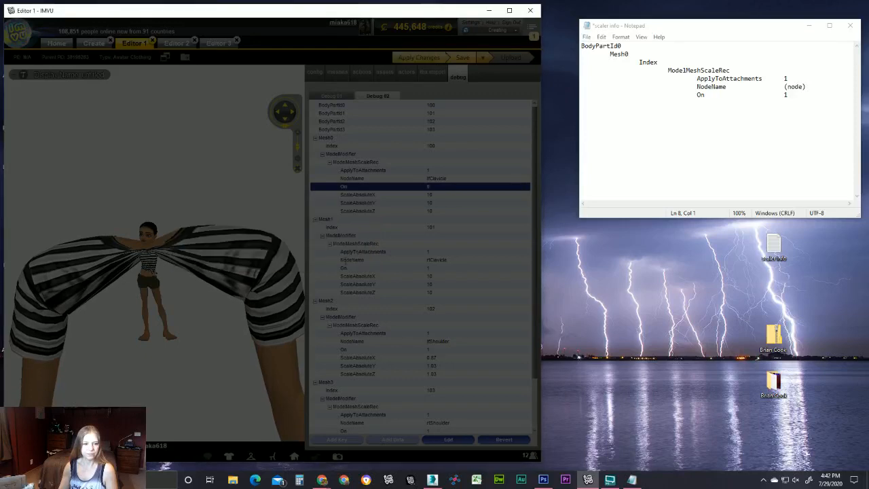
pyautogui.click(398, 60)
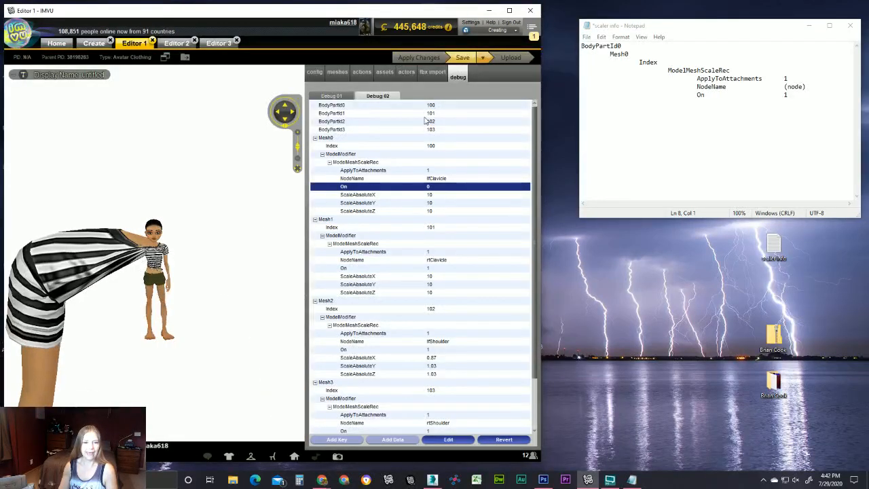
# Set the On value of Mesh0's ModelMeshScaleRec to 1 and apply the changes.
pyautogui.click(449, 188)
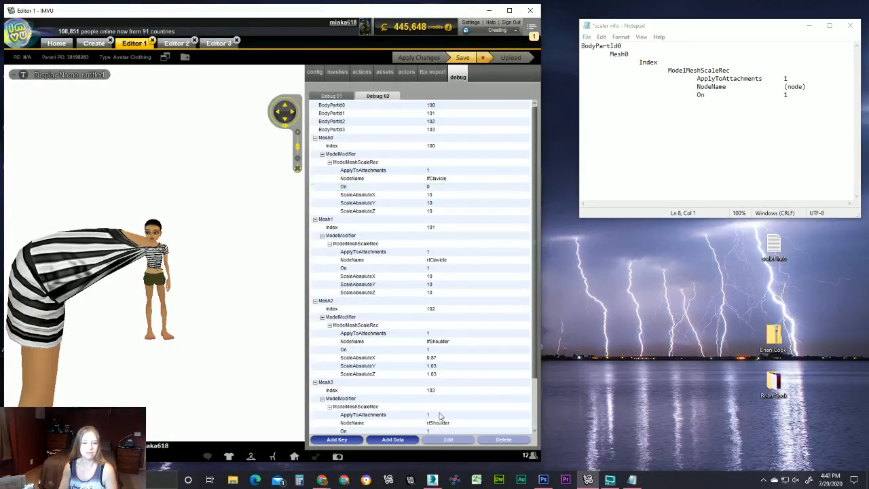
pyautogui.click(434, 187)
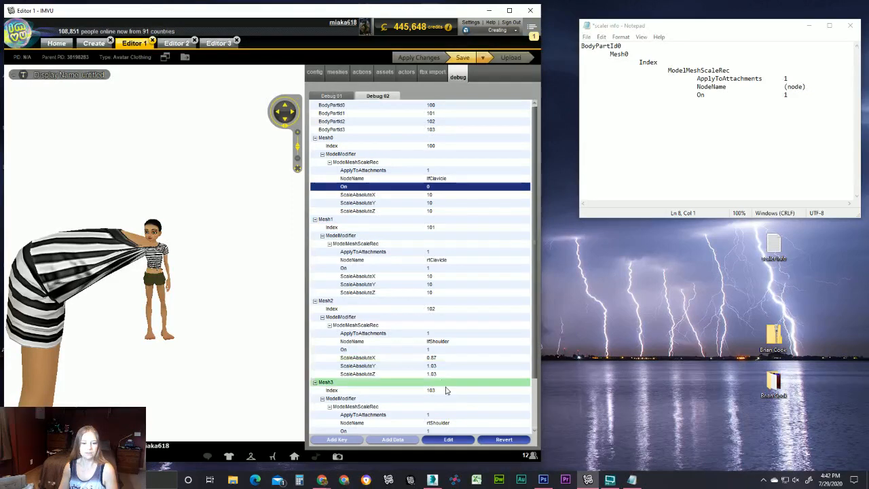
pyautogui.click(448, 440)
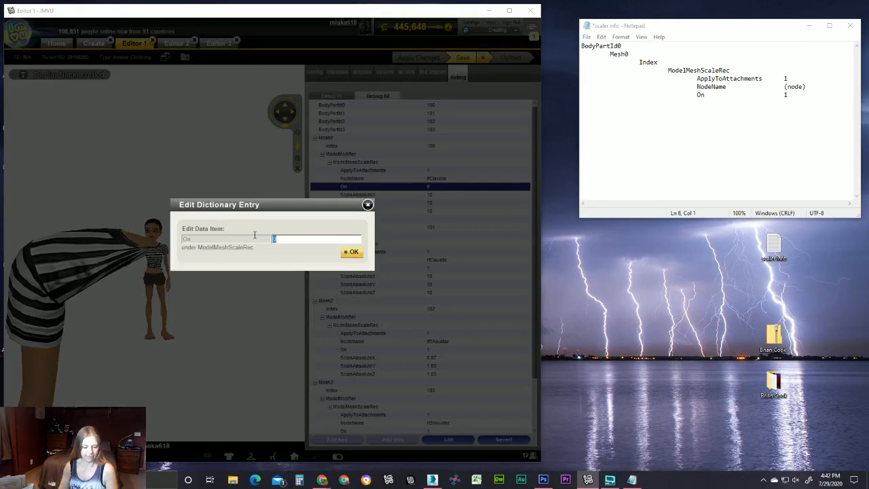
pyautogui.write('1')
pyautogui.click(347, 252)
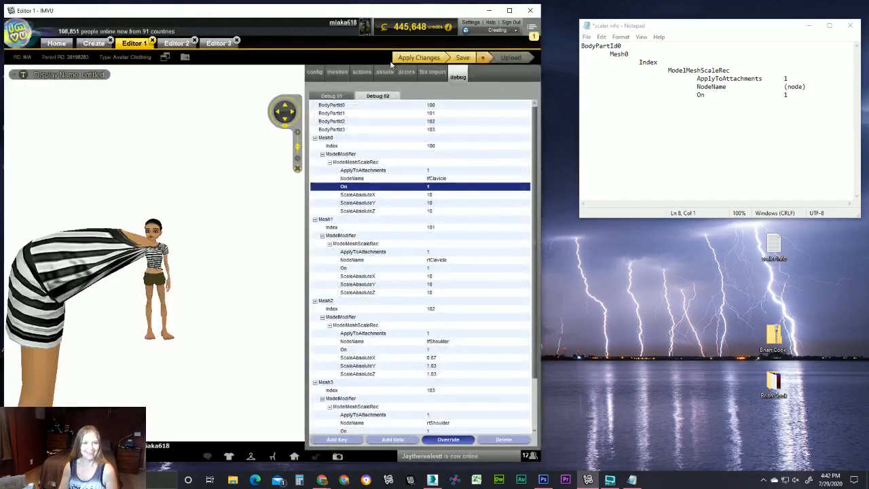
pyautogui.click(415, 58)
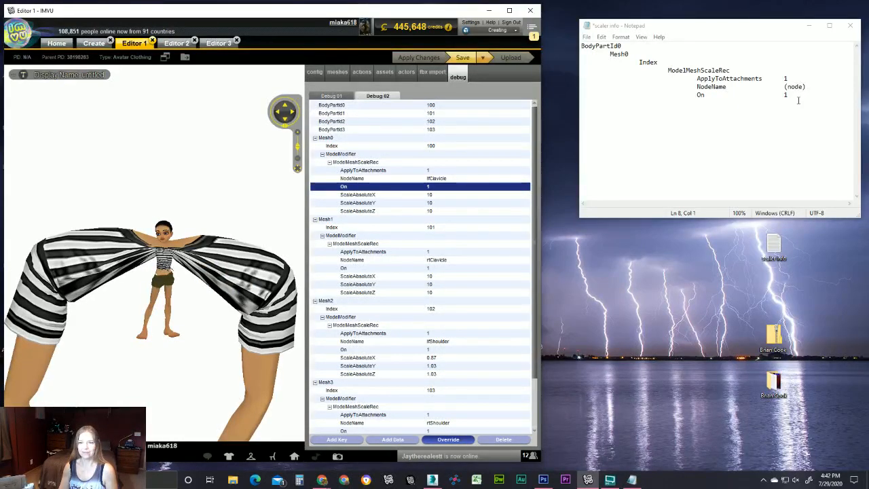
# In Notepad, add a ScaleAbsoluteX entry with the value 1, aligned below the On entry.
pyautogui.click(793, 95)
pyautogui.press('Return')
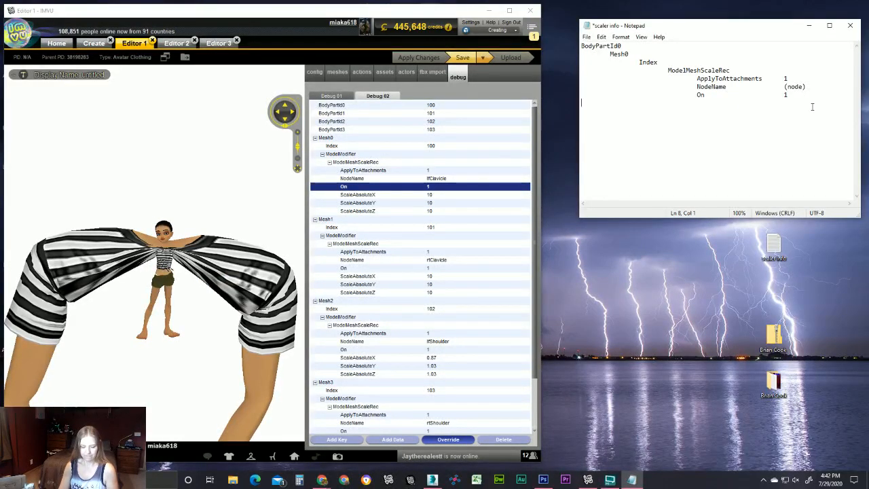
pyautogui.press('Tab')
pyautogui.press('Tab')
pyautogui.press('Tab')
pyautogui.press('Tab')
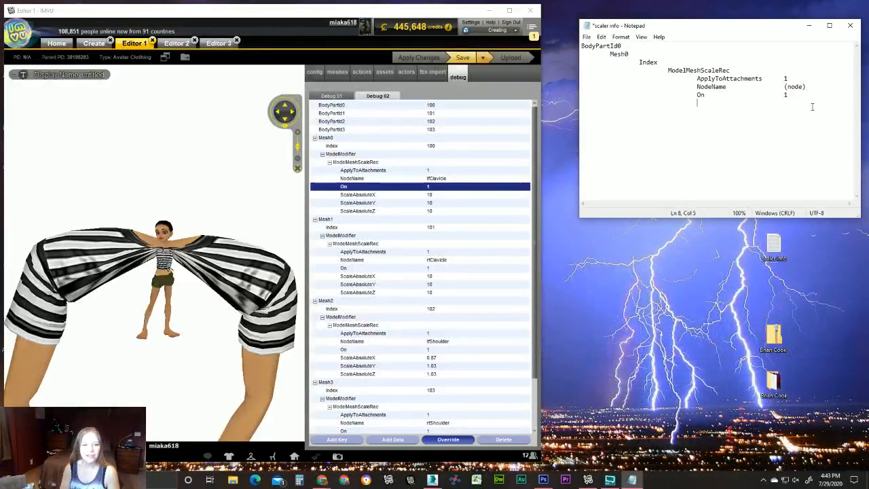
pyautogui.write('ScaleAbsolute')
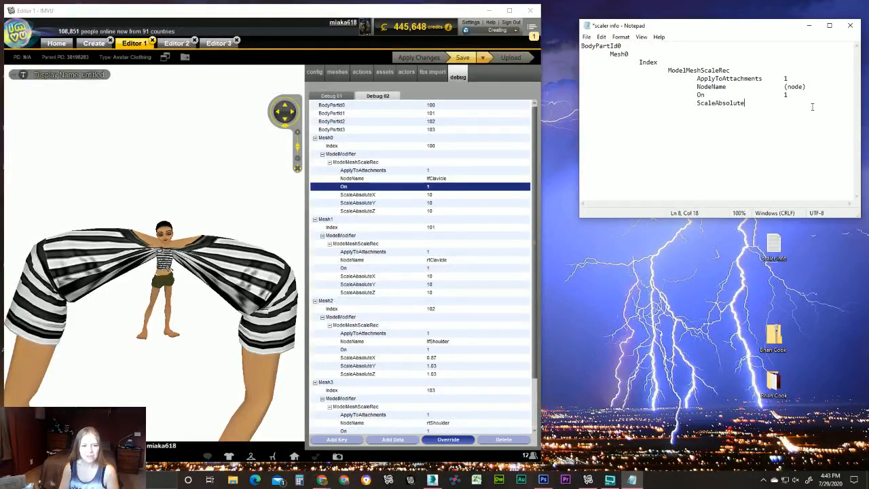
pyautogui.write('X')
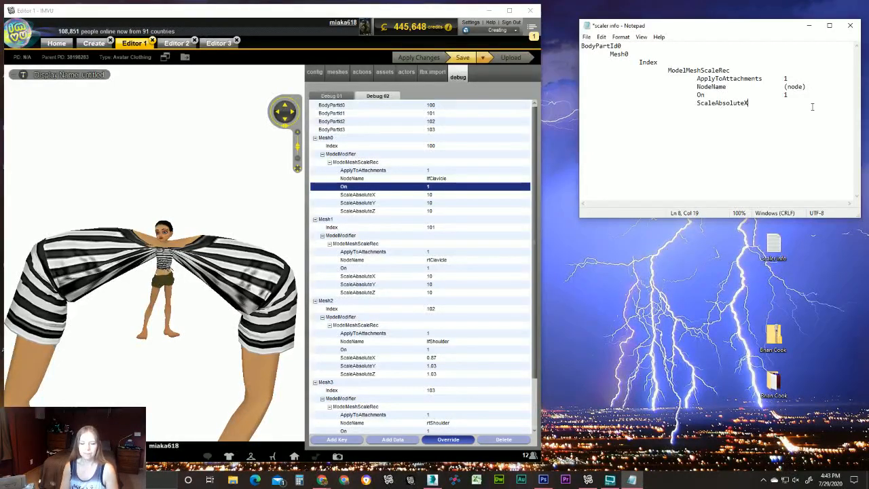
pyautogui.press('Tab')
pyautogui.press('Tab')
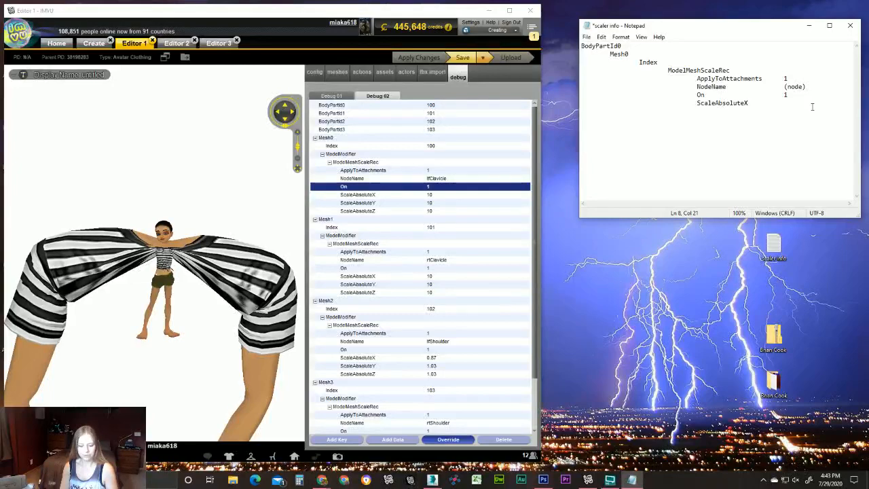
pyautogui.write('1')
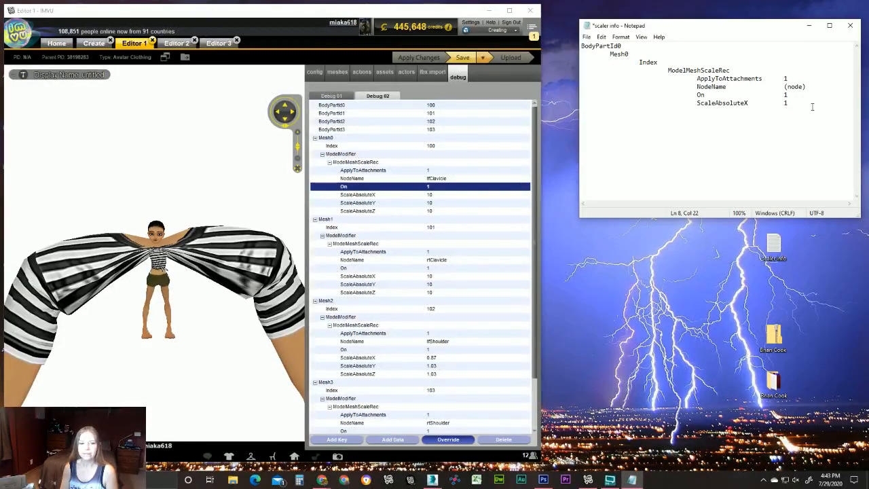
# Insert a long run of blank lines below the ScaleAbsoluteX entry.
pyautogui.press('Return')
pyautogui.press('Return')
pyautogui.press('Return')
pyautogui.press('Return')
pyautogui.press('Return')
pyautogui.press('Return')
pyautogui.press('Return')
pyautogui.press('Return')
pyautogui.press('Return')
pyautogui.press('Return')
pyautogui.press('Return')
pyautogui.press('Return')
pyautogui.press('Return')
pyautogui.press('Return')
pyautogui.press('Return')
pyautogui.press('Return')
pyautogui.press('Return')
pyautogui.press('Return')
pyautogui.press('Return')
pyautogui.press('Return')
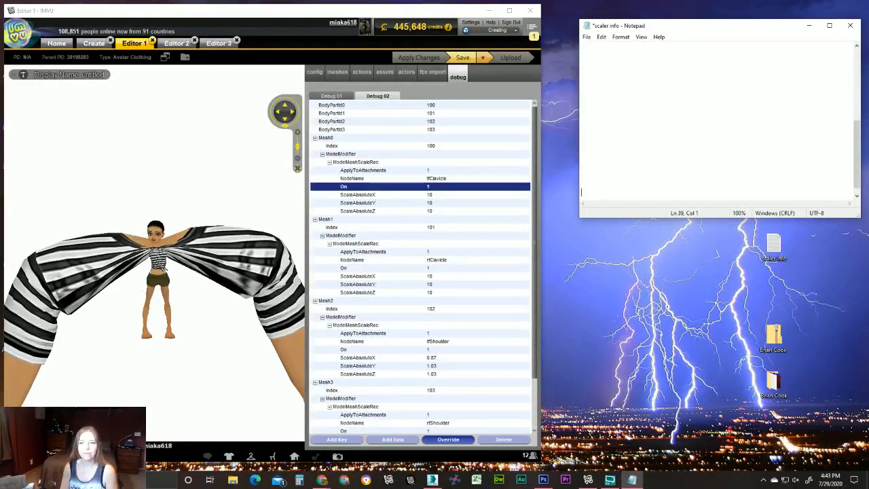
# In Notepad, add a ScaleAbsoluteY entry with the value 1, aligned below the ScaleAbsoluteX entry.
pyautogui.scroll(7, 817, 105)
pyautogui.click(807, 103)
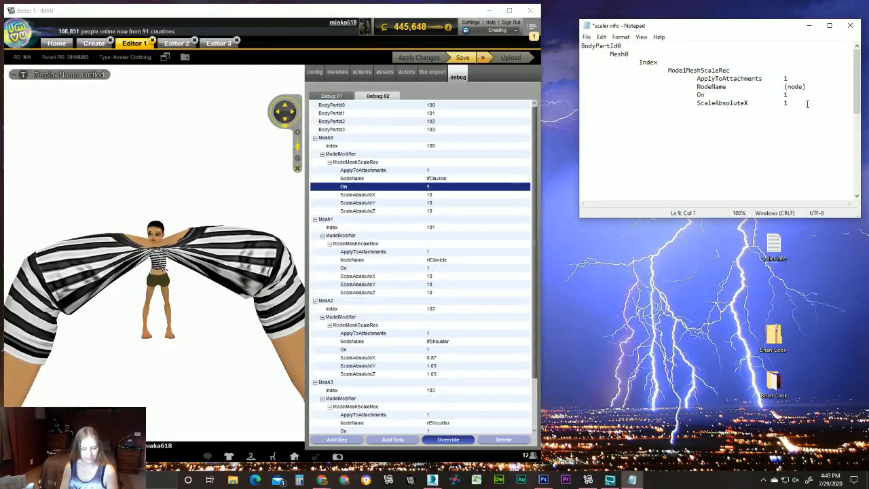
pyautogui.press('Tab')
pyautogui.press('Tab')
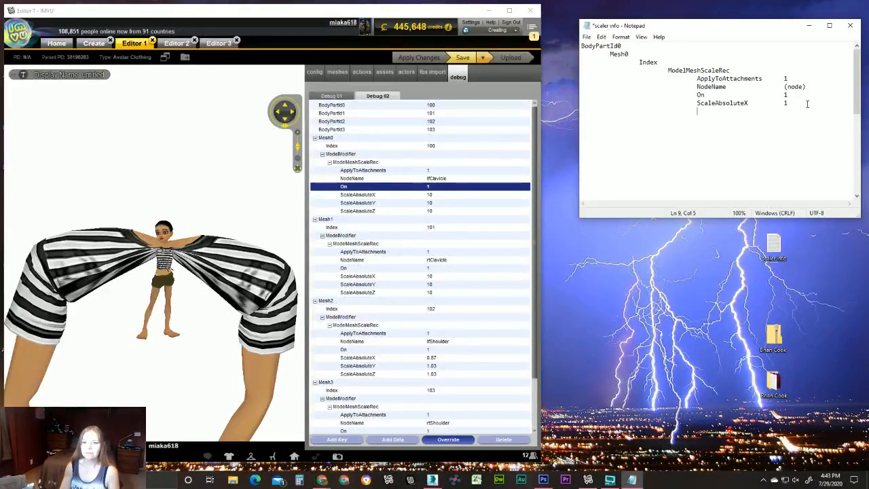
pyautogui.moveTo(748, 103); pyautogui.dragTo(701, 103)
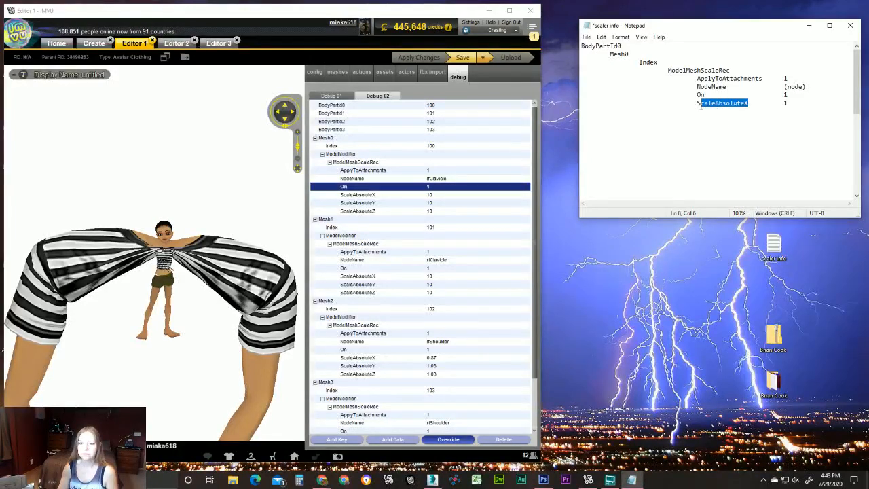
pyautogui.hotkey('ctrl', 'c')
pyautogui.click(713, 112)
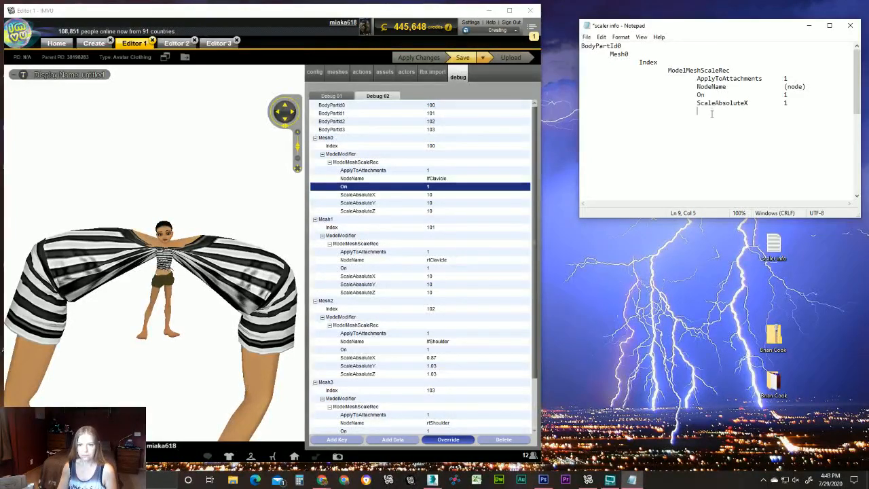
pyautogui.hotkey('ctrl', 'v')
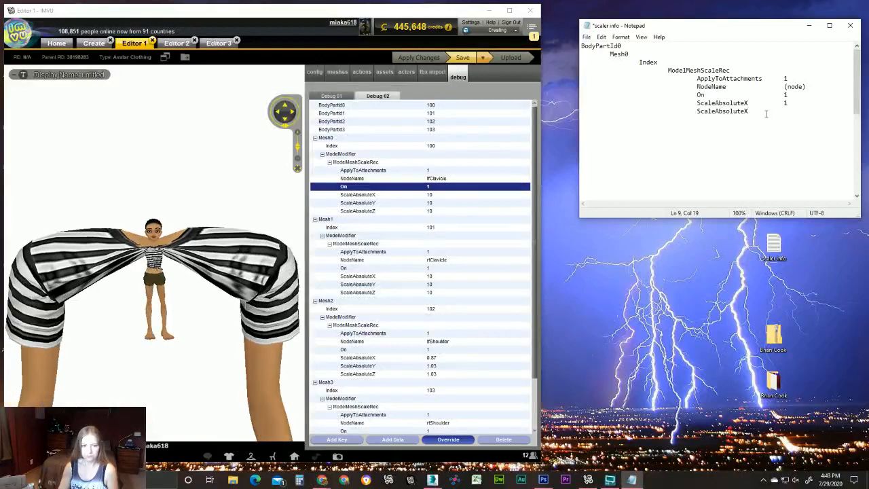
pyautogui.write('Y\t')
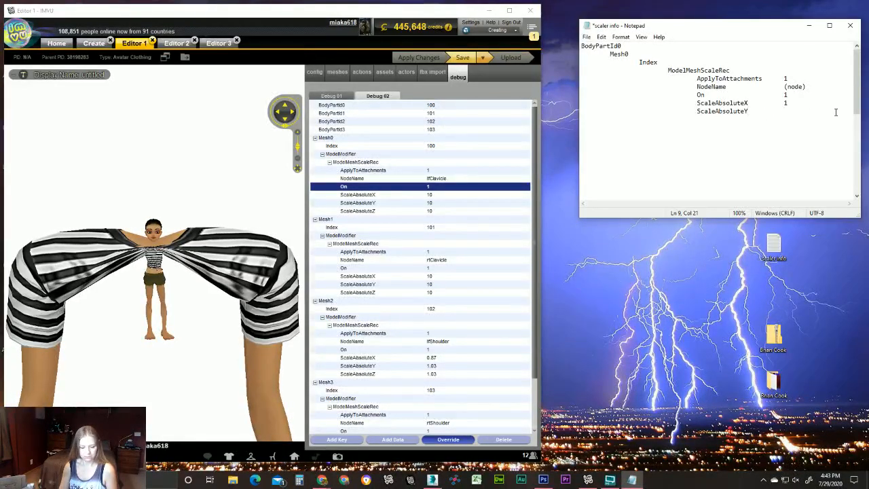
pyautogui.write('1')
# Add a ScaleAbsoluteZ entry with the value 1 on the line below the ScaleAbsoluteY entry.
pyautogui.press('Return')
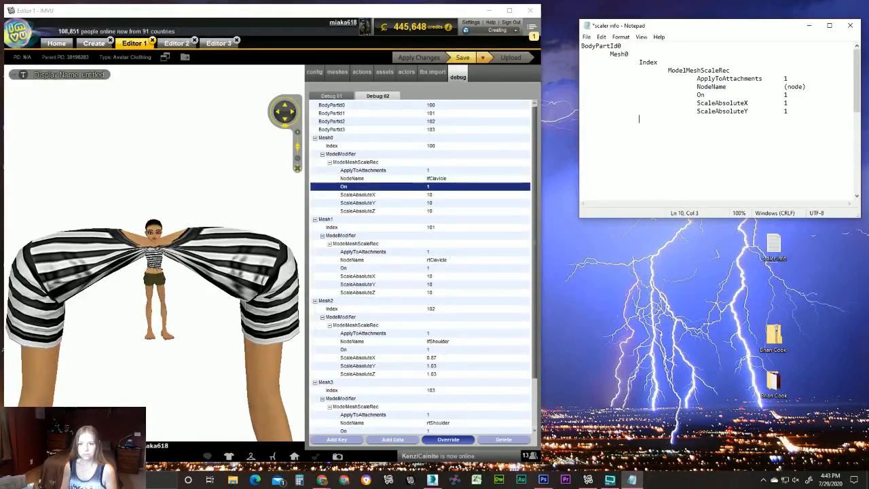
pyautogui.press('Tab')
pyautogui.press('Tab')
pyautogui.hotkey('ctrl', 'v')
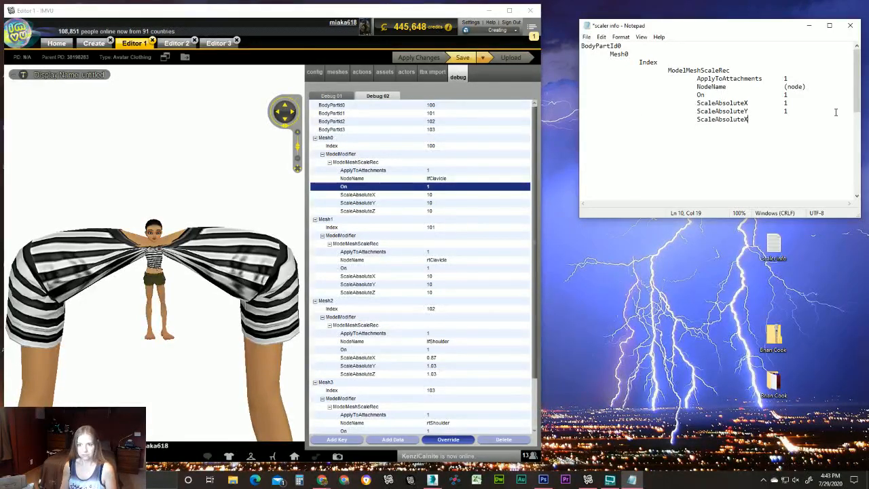
pyautogui.press('BackSpace')
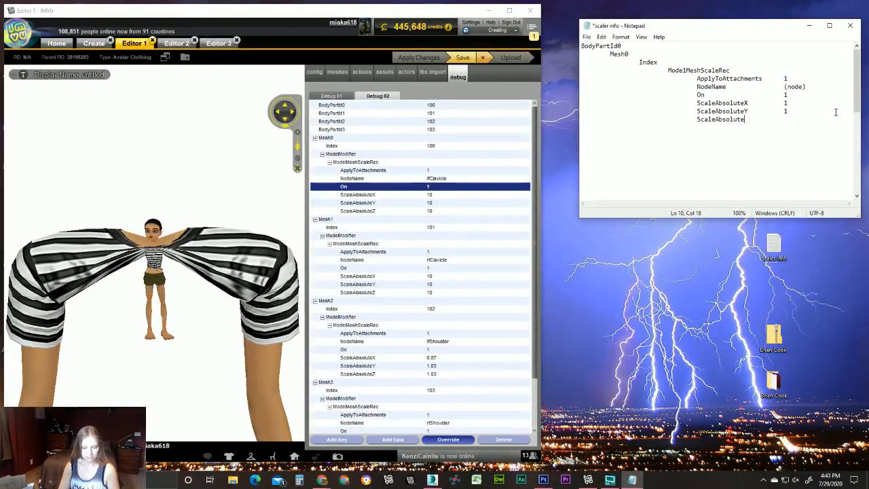
pyautogui.write('Z')
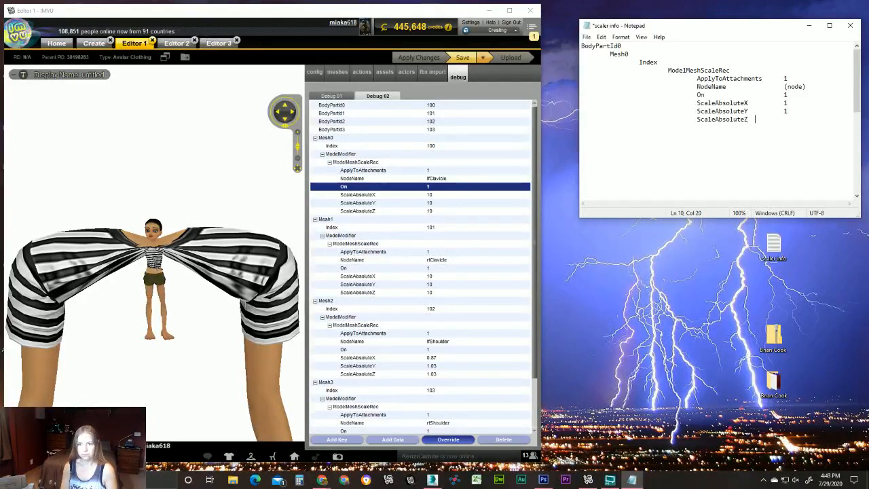
pyautogui.press('Tab')
pyautogui.press('Tab')
pyautogui.write('1')
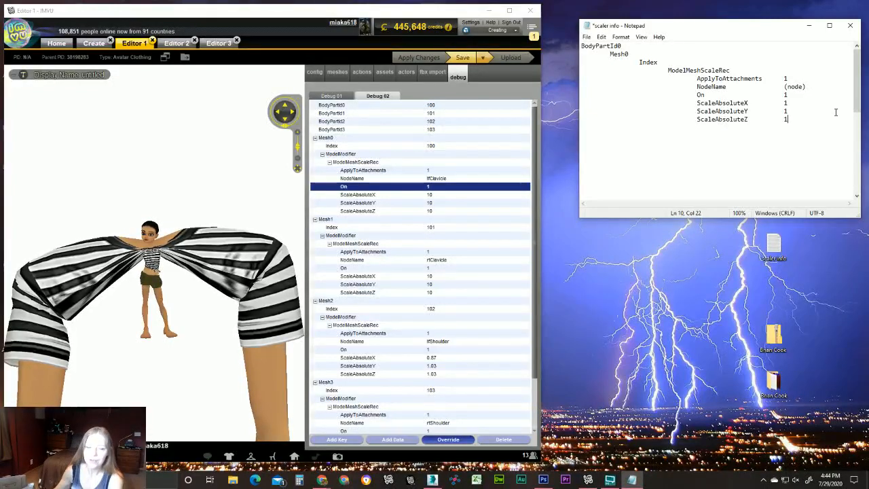
# In IMVU's Editor 3, examine the scaled avatar up close and from different angles.
pyautogui.click(219, 43)
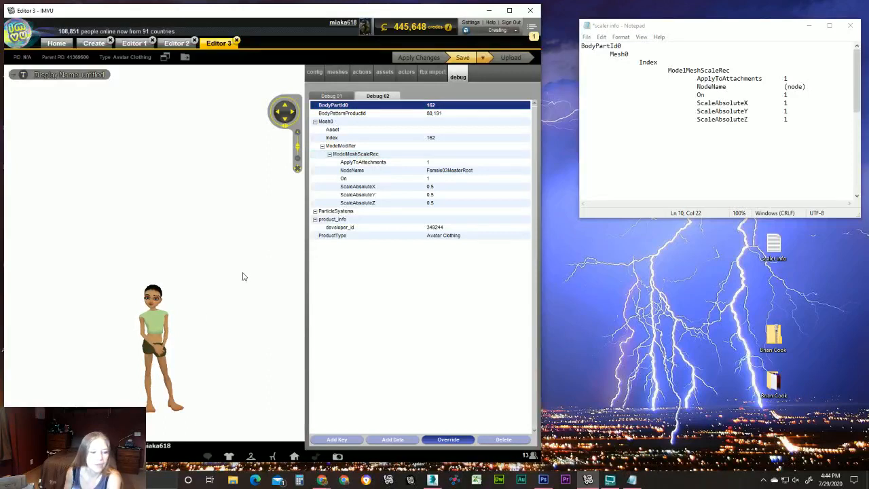
pyautogui.scroll(5, 165, 297)
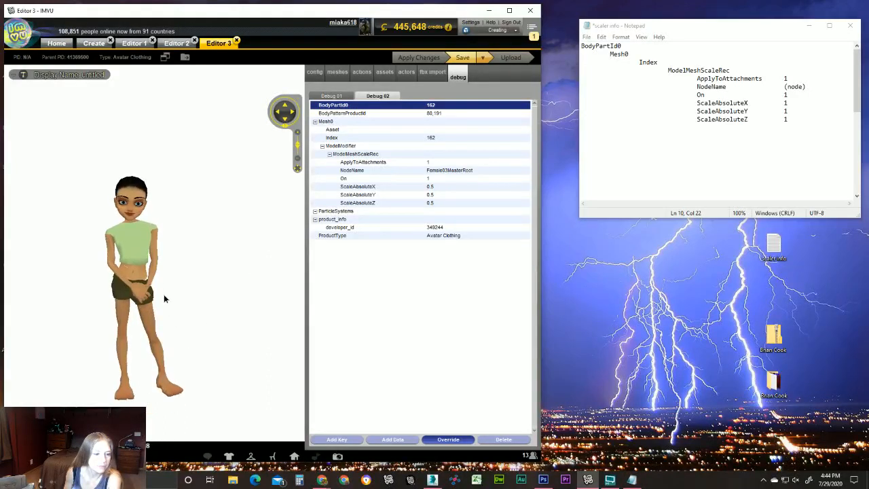
pyautogui.moveTo(208, 283); pyautogui.dragTo(149, 274)
pyautogui.scroll(-4, 158, 279)
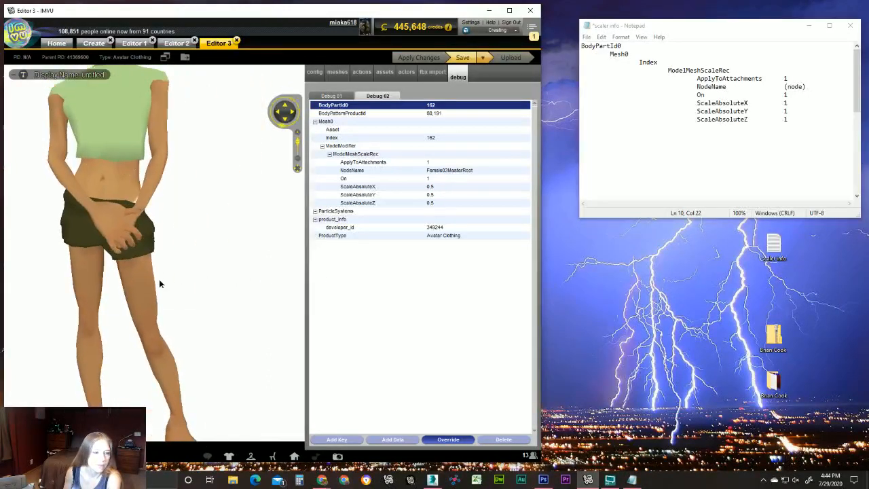
pyautogui.scroll(-2, 151, 288)
pyautogui.scroll(-2, 181, 285)
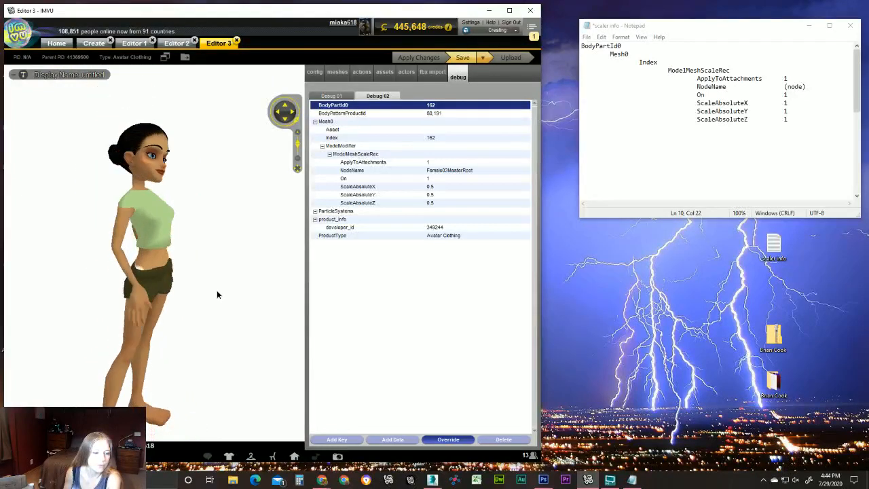
pyautogui.scroll(-2, 155, 294)
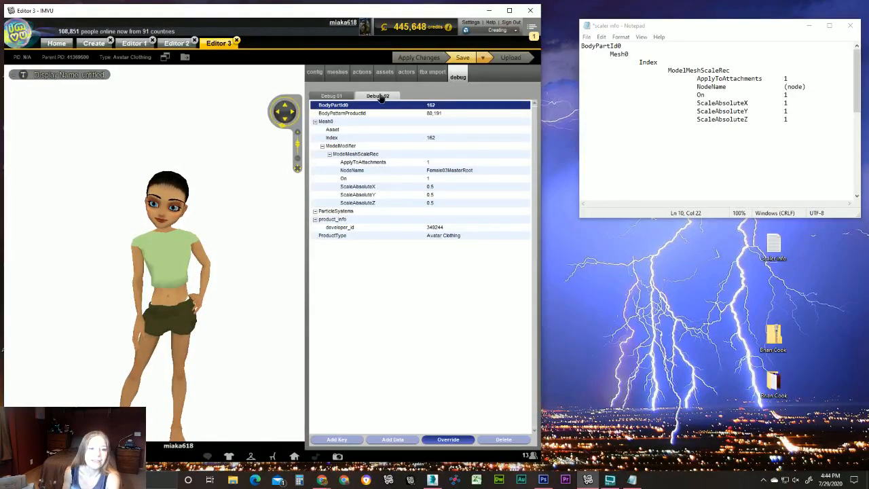
# Compare the avatars and the BodyPartId and mesh data of Editor 2, Editor 3 and Editor 1.
pyautogui.click(182, 43)
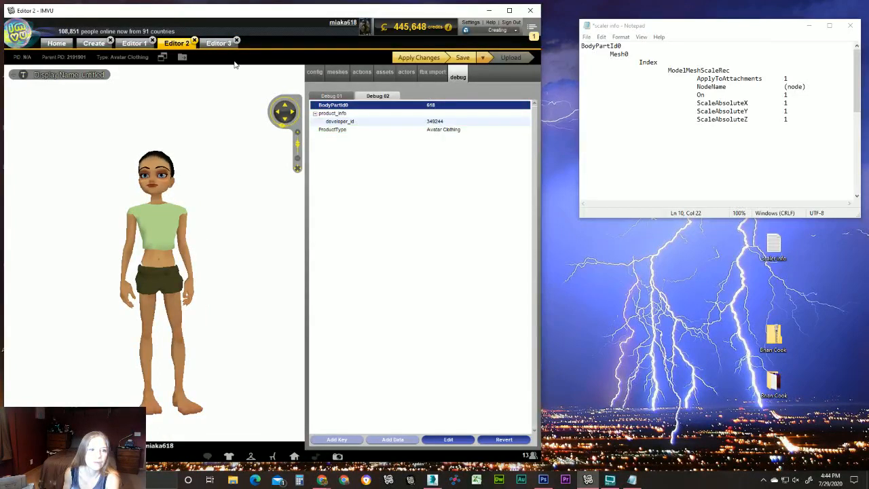
pyautogui.click(220, 44)
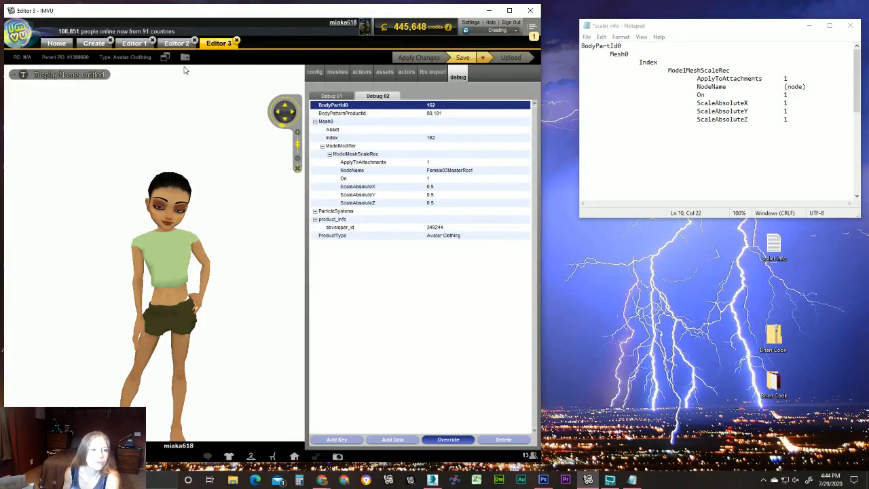
pyautogui.click(173, 45)
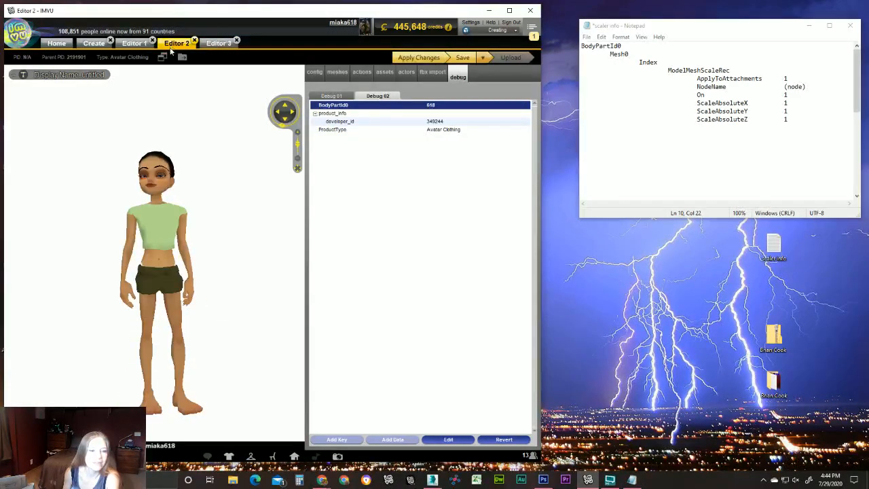
pyautogui.click(373, 106)
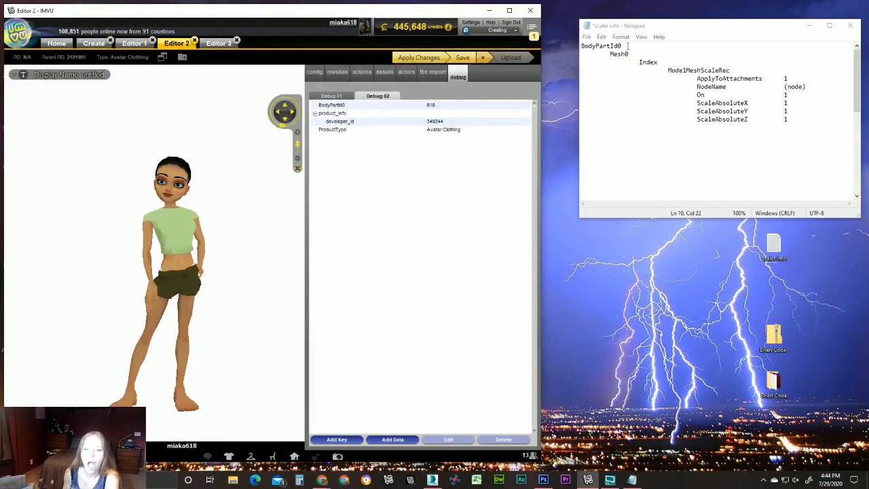
pyautogui.click(134, 43)
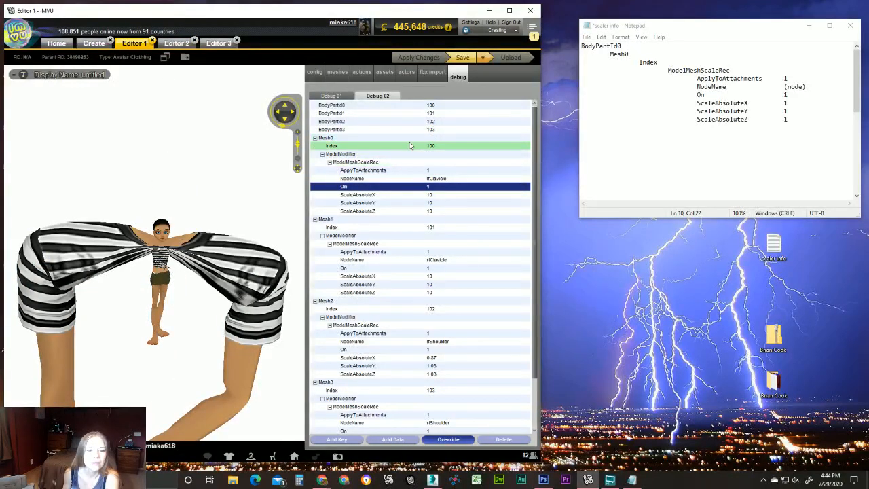
# In Notepad, add the value and note "618(same as body part id)" after the Index entry.
pyautogui.click(681, 62)
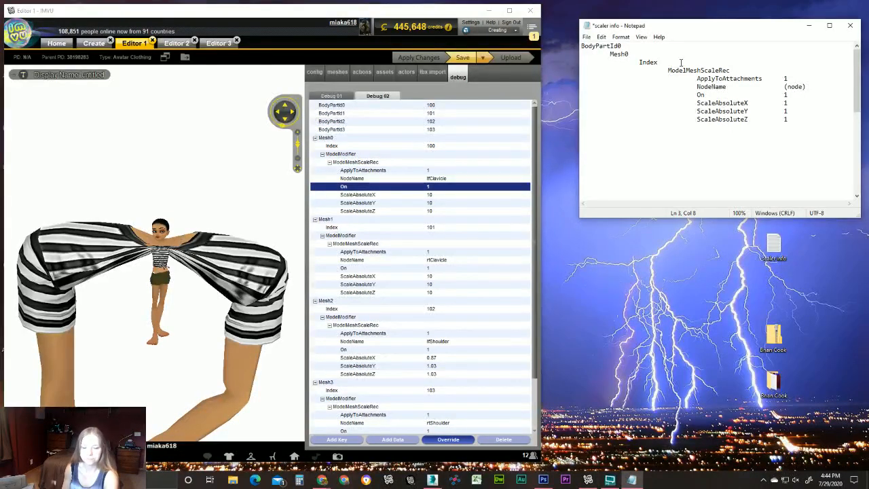
pyautogui.press('Tab')
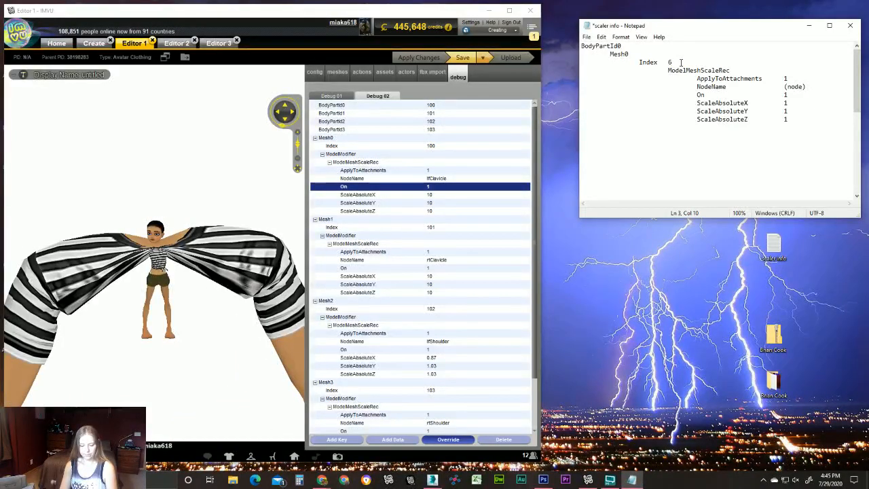
pyautogui.write('8(')
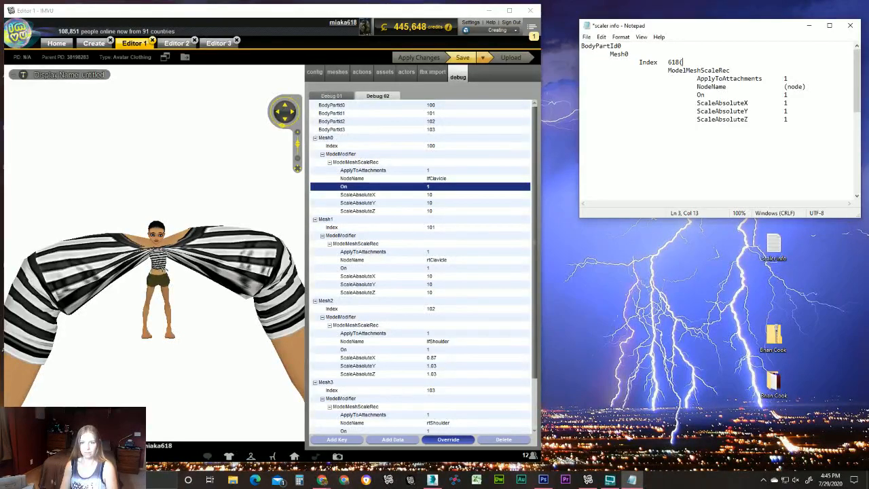
pyautogui.write('same as')
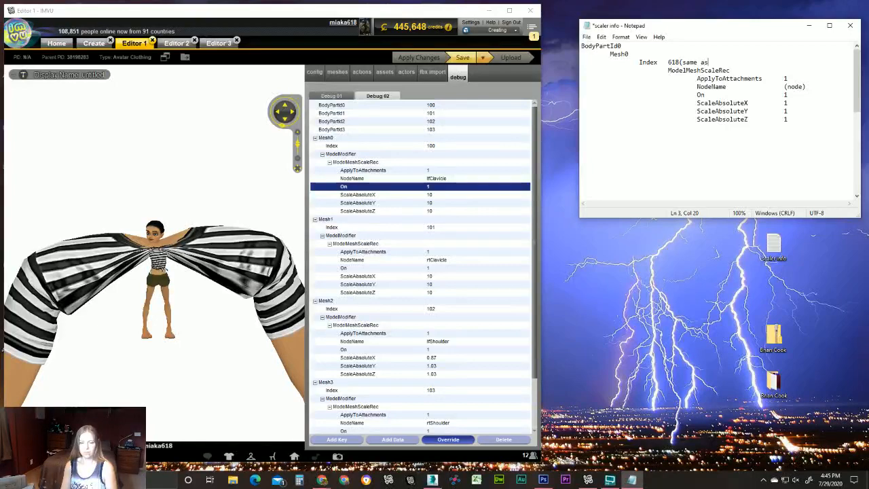
pyautogui.write(' body par')
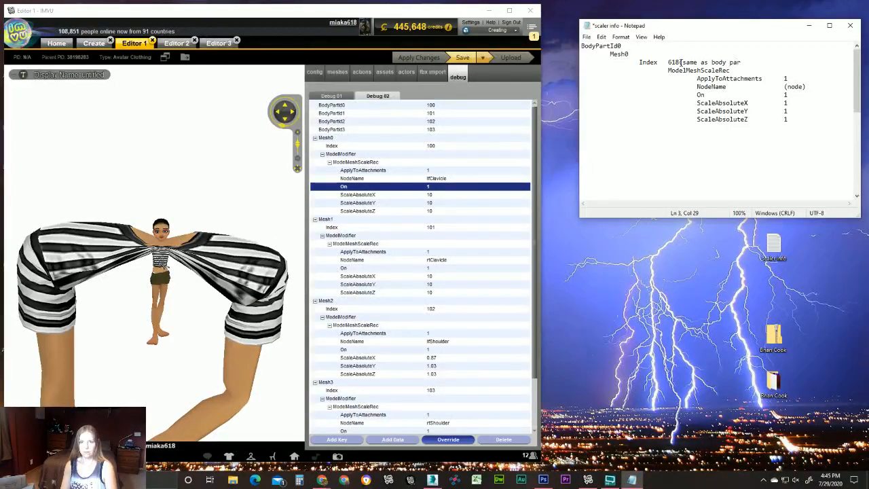
pyautogui.write('t id')
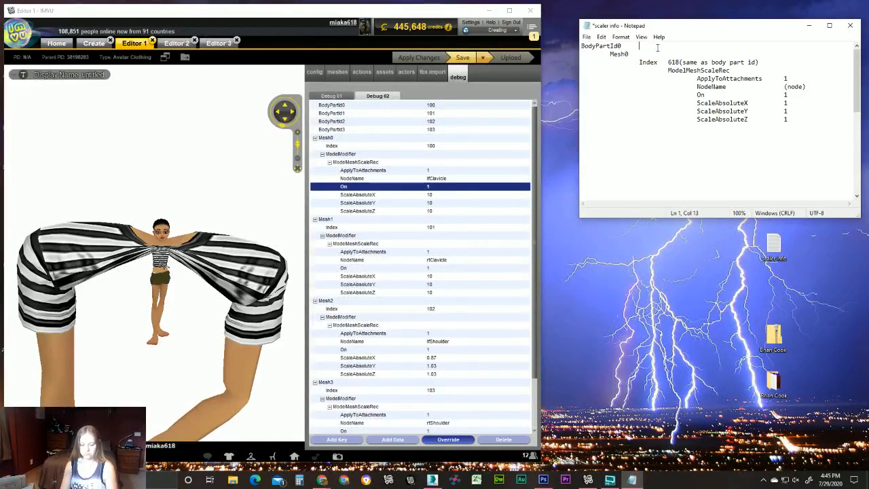
# Add "618(pick something over 100)" after the BodyPartId0 entry and save the scaler info file.
pyautogui.press('BackSpace')
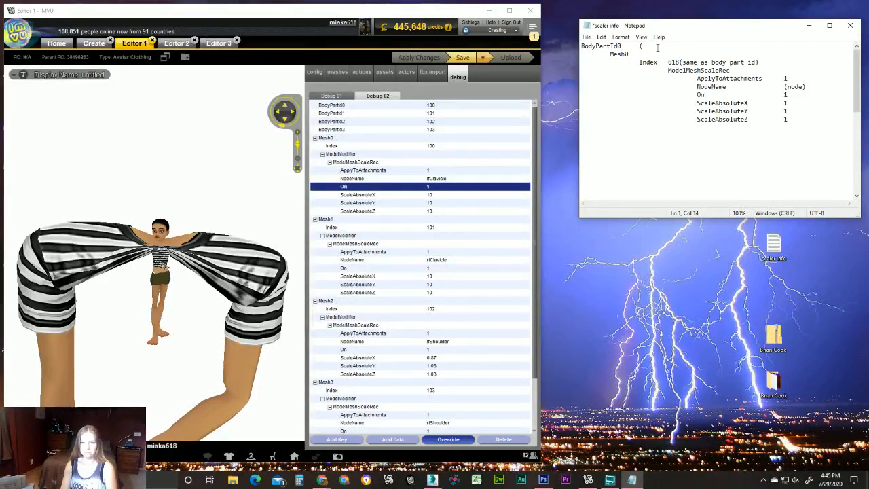
pyautogui.write('6')
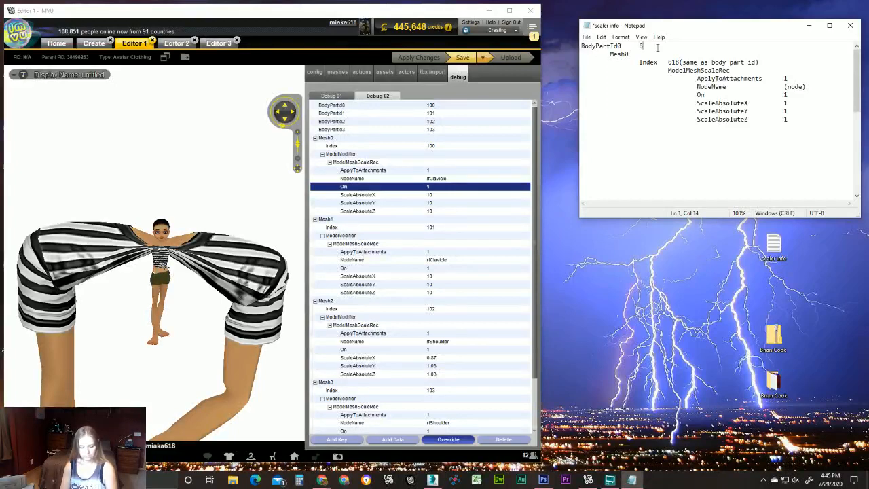
pyautogui.write('18(')
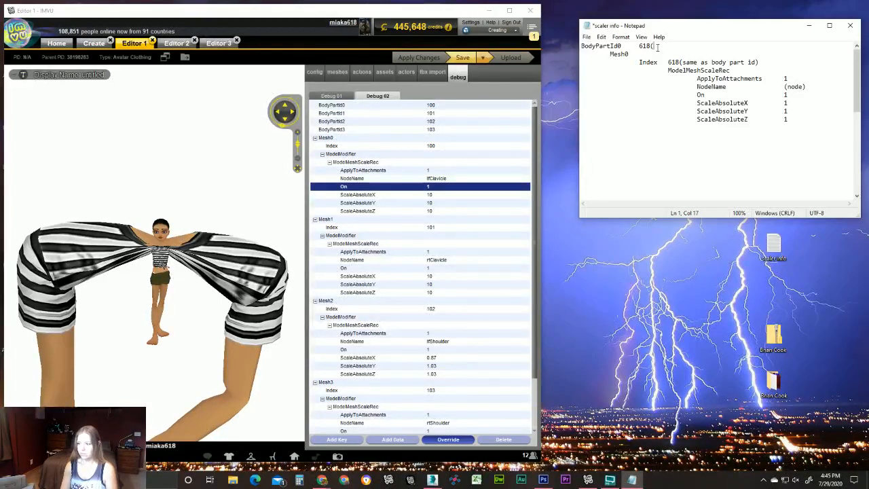
pyautogui.write('pick s')
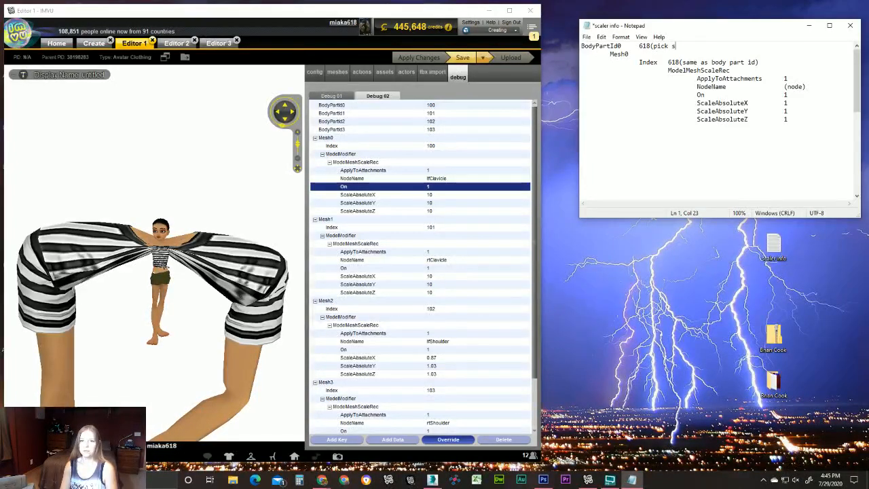
pyautogui.write('omething over')
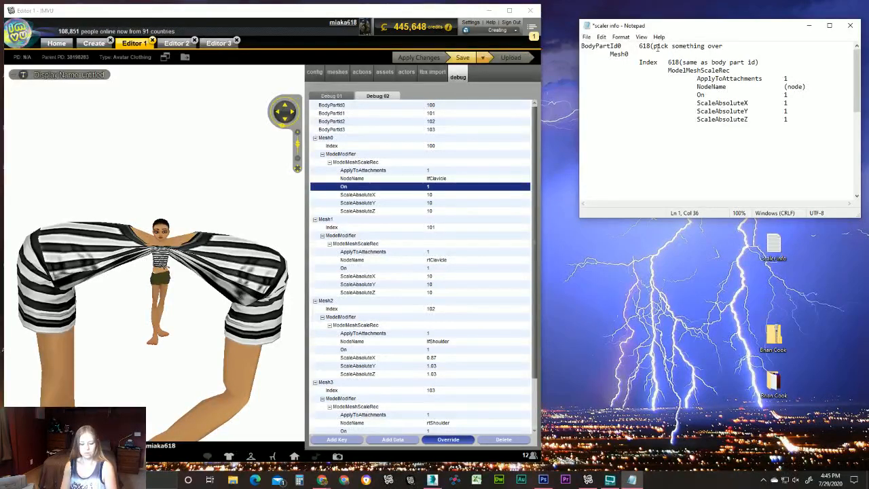
pyautogui.write(' 100)')
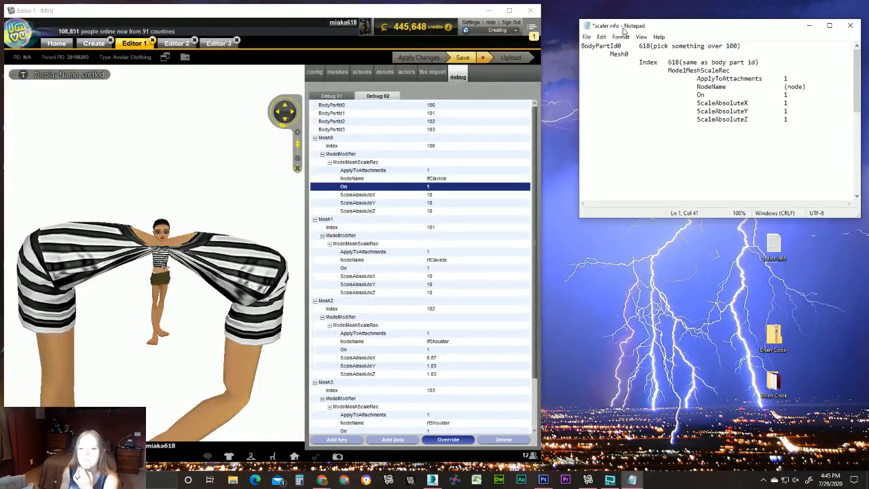
pyautogui.hotkey('ctrl', 's')
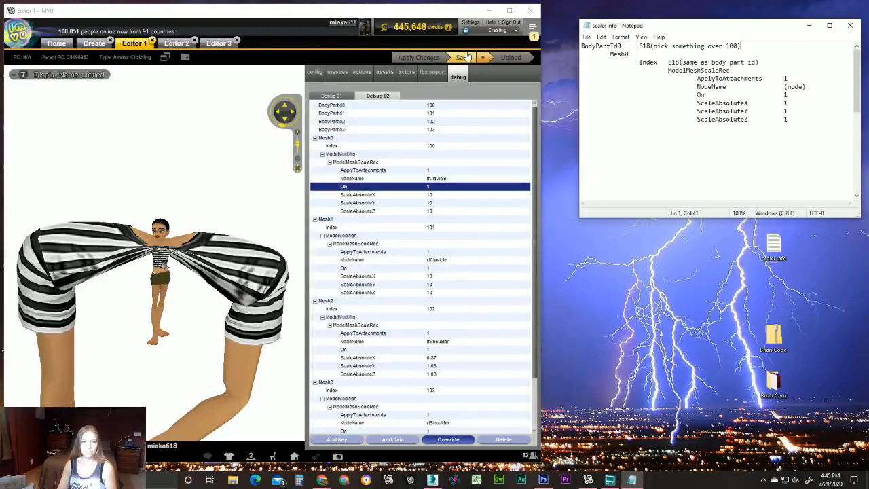
pyautogui.click(179, 46)
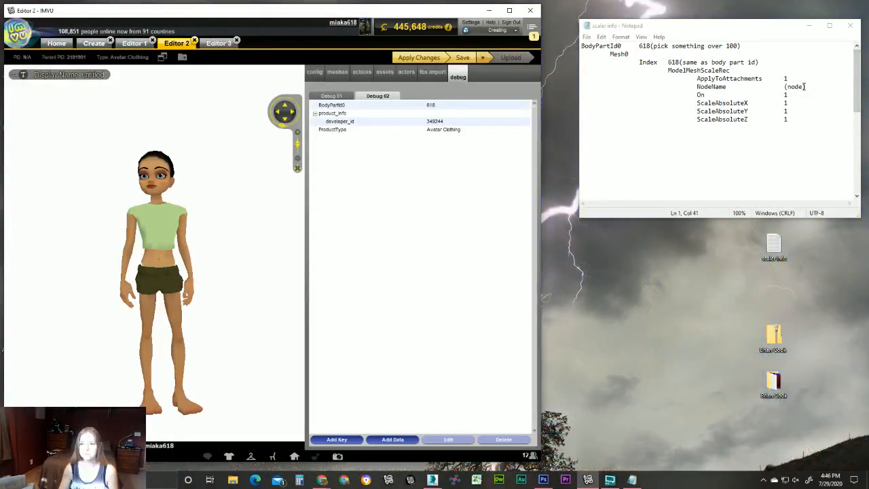
pyautogui.click(356, 441)
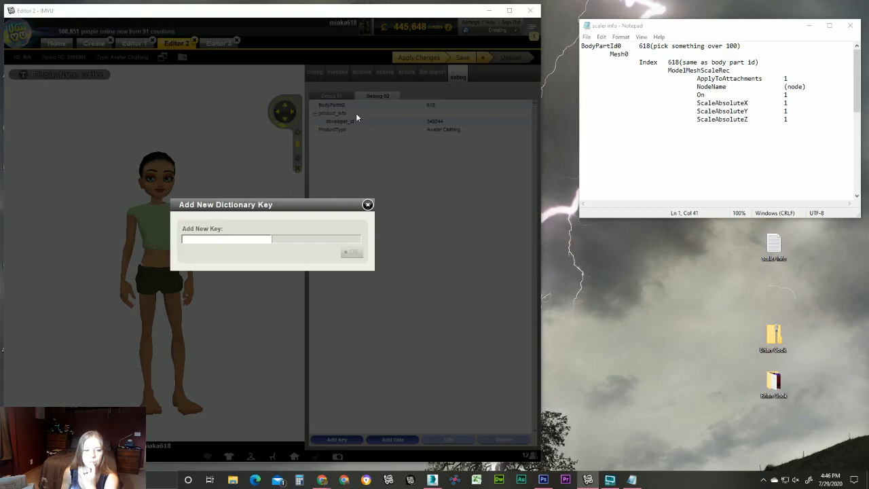
pyautogui.click(368, 205)
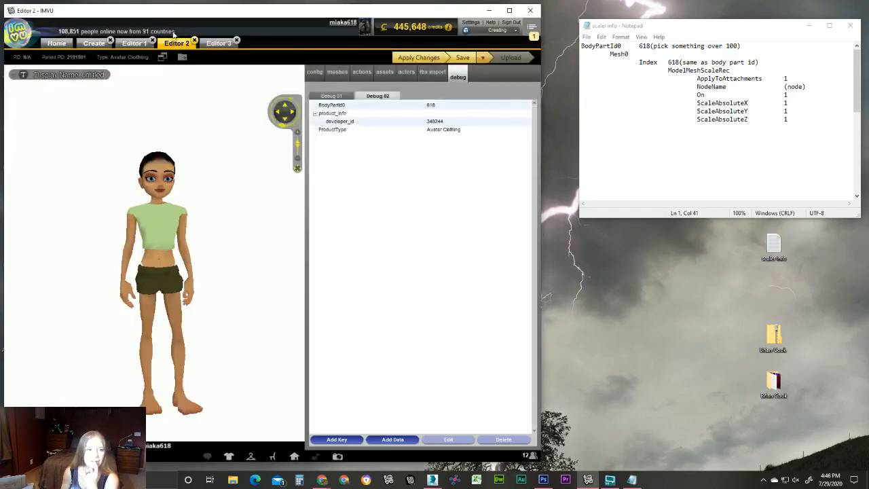
# In Notepad, put a blank line before Mesh0, move Mesh0 to the line start, and outdent Index and ModelMeshScaleRec one level.
pyautogui.click(205, 43)
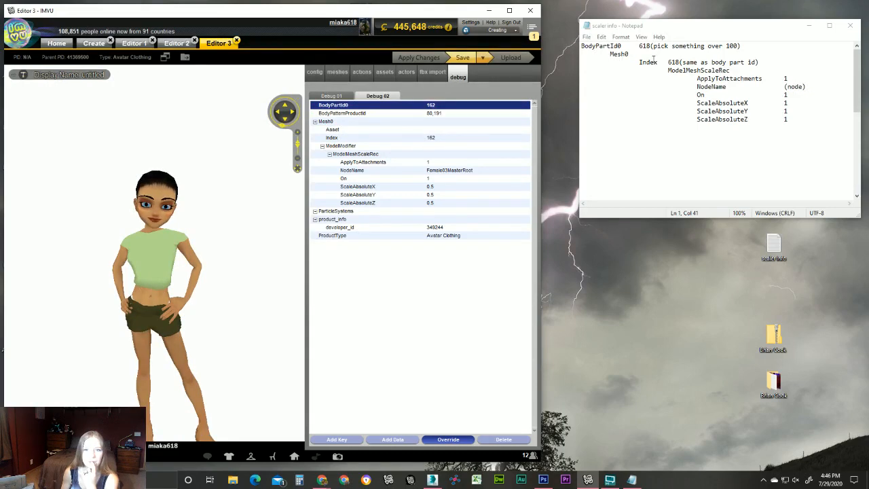
pyautogui.click(611, 55)
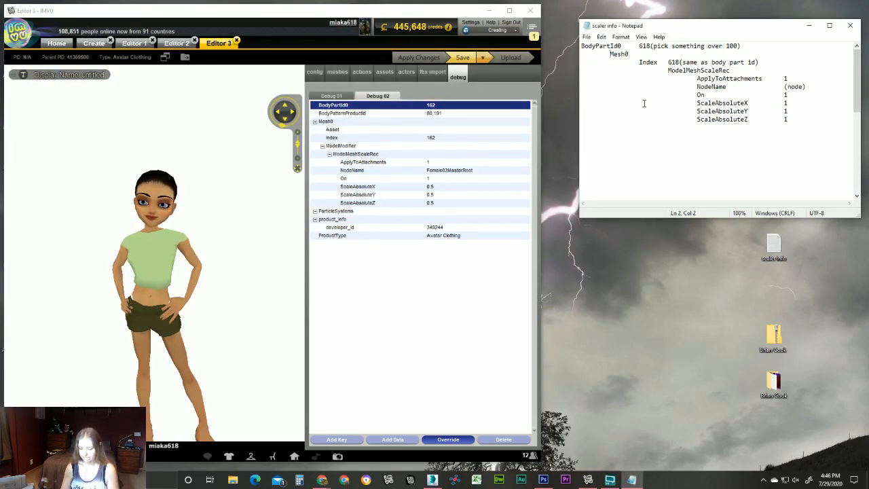
pyautogui.press('Return')
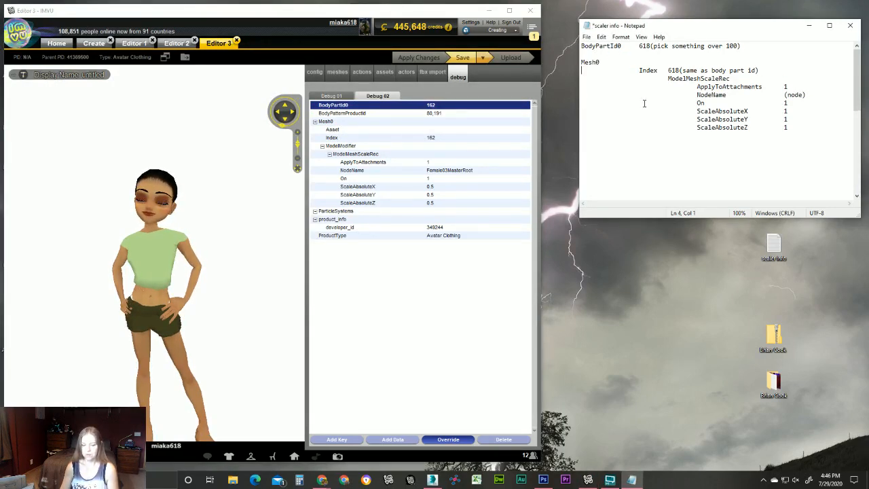
pyautogui.press('Down')
pyautogui.press('Delete')
pyautogui.press('Down')
pyautogui.press('Delete')
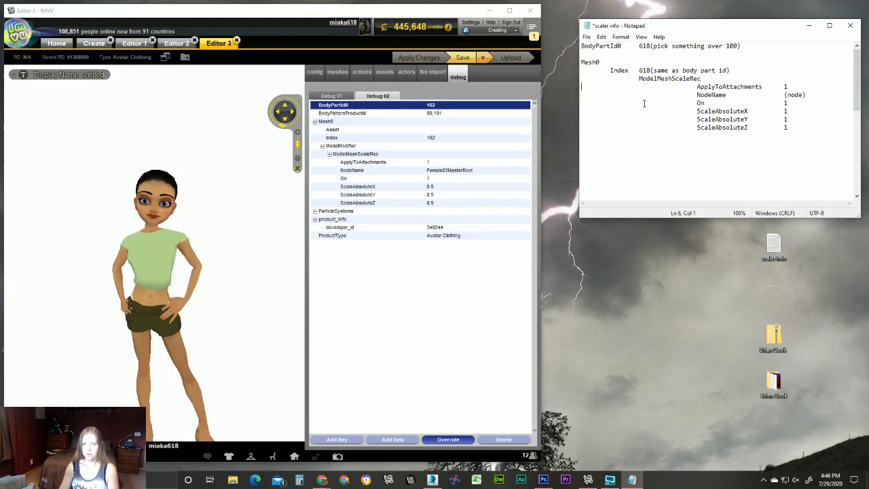
# Outdent the ApplyToAttachments, NodeName, On and ScaleAbsoluteX, Y and Z lines by one level and save the scaler info file.
pyautogui.press('Delete')
pyautogui.press('Delete')
pyautogui.press('Down')
pyautogui.press('Delete')
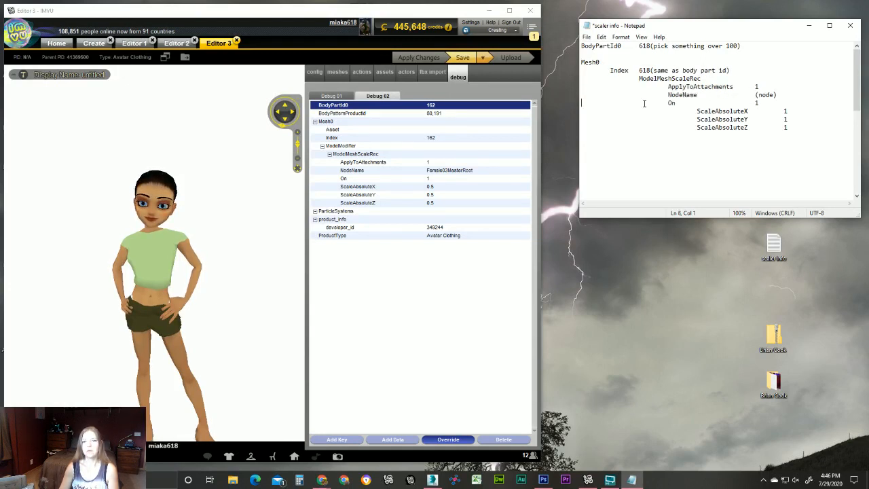
pyautogui.press('Delete')
pyautogui.press('Down')
pyautogui.press('Delete')
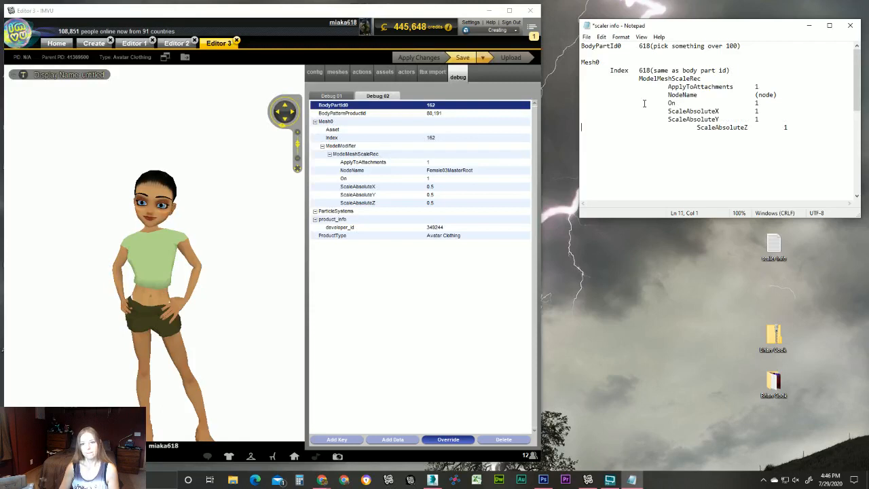
pyautogui.press('Delete')
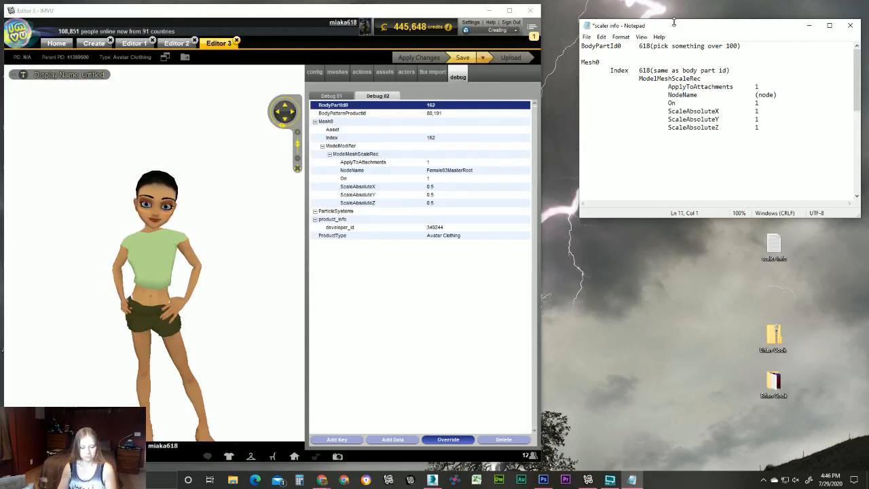
pyautogui.hotkey('ctrl', 's')
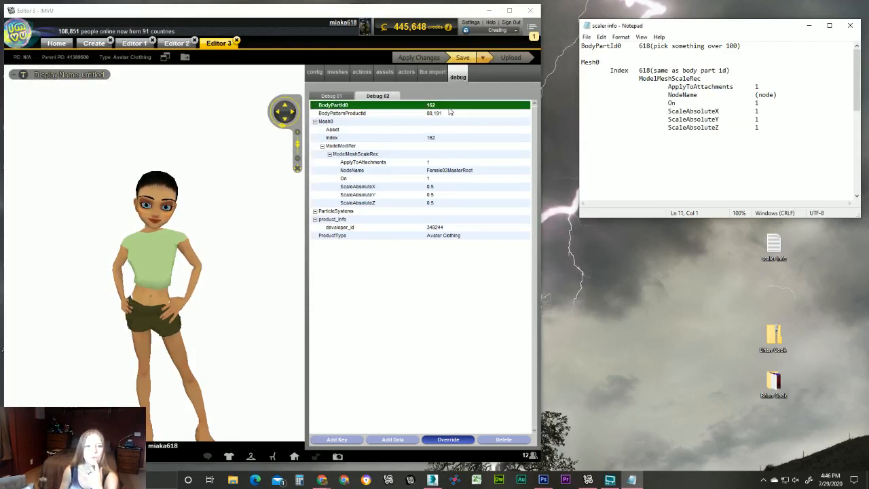
# In IMVU's Editor 2, add a new top-level dictionary key named Mesh0.
pyautogui.click(177, 44)
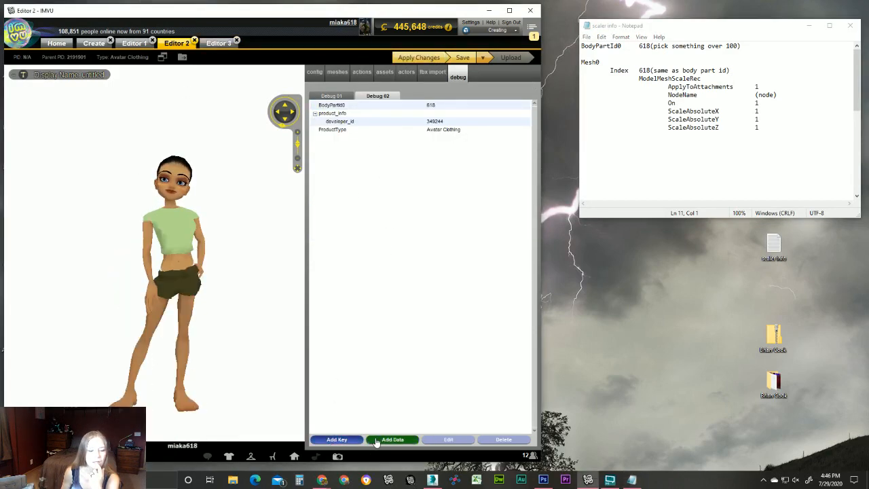
pyautogui.click(336, 439)
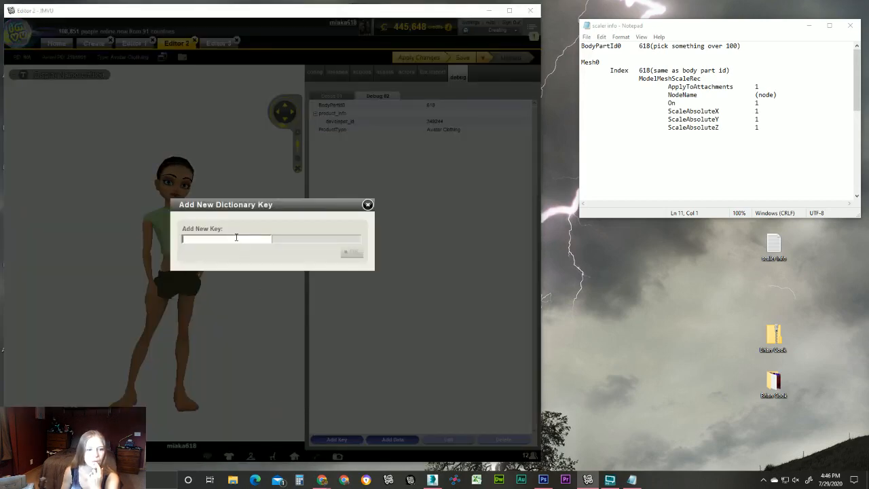
pyautogui.write('Mesh0')
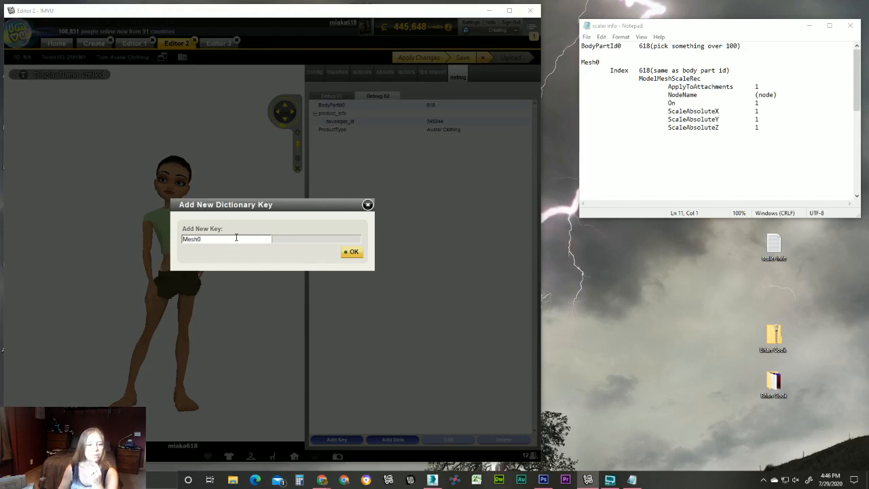
pyautogui.click(350, 252)
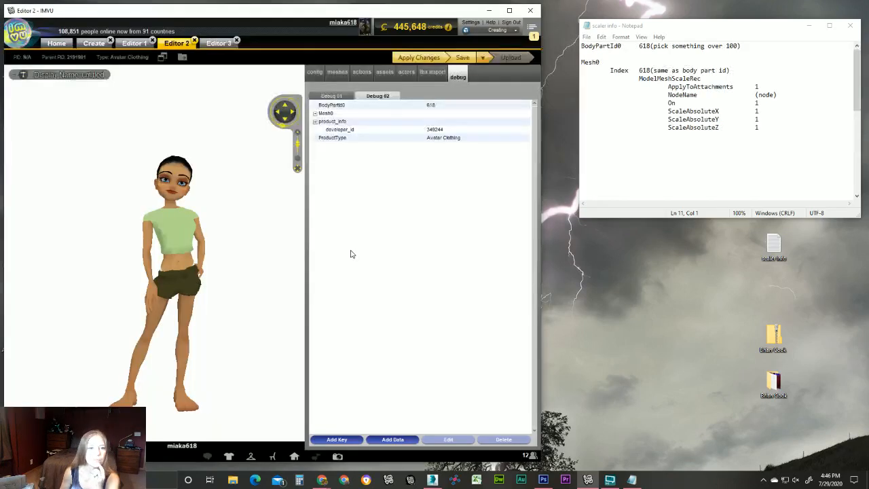
# Add a data item named Index with the value 618 under the Mesh0 key.
pyautogui.click(362, 114)
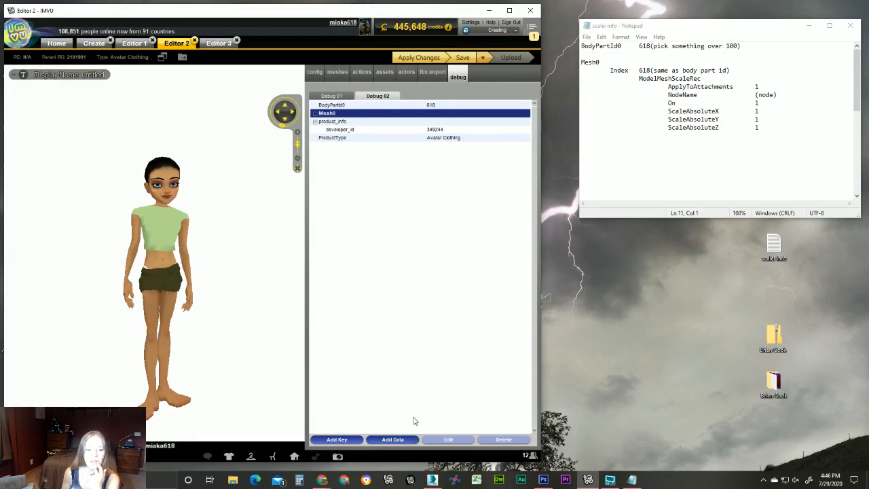
pyautogui.click(392, 439)
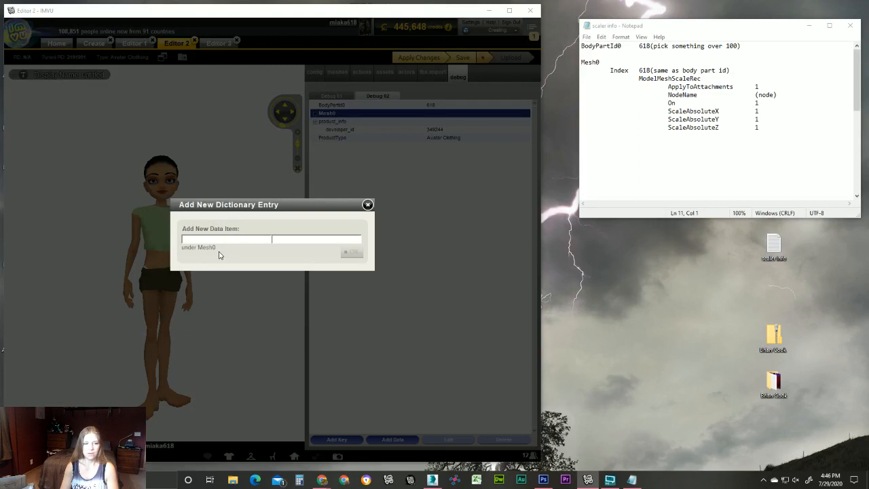
pyautogui.write('Index')
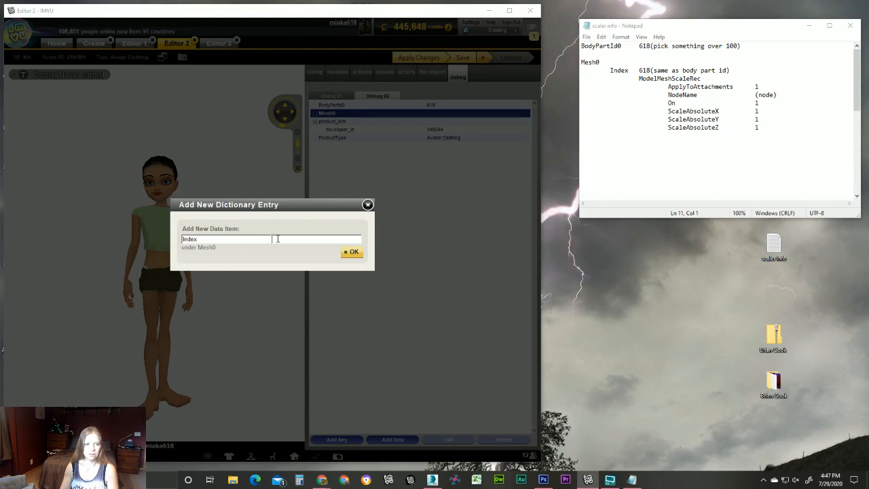
pyautogui.click(351, 252)
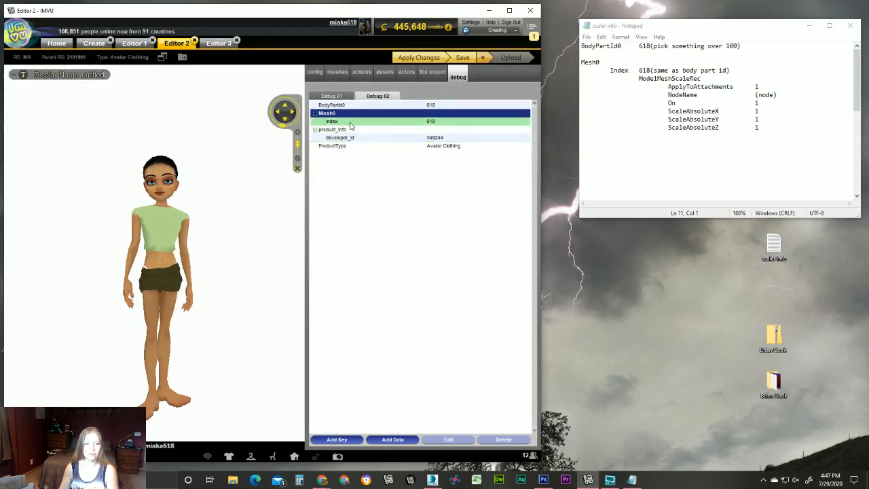
# Compare the Mesh0 structure in Editor 3 with the entries in Editor 2.
pyautogui.click(216, 44)
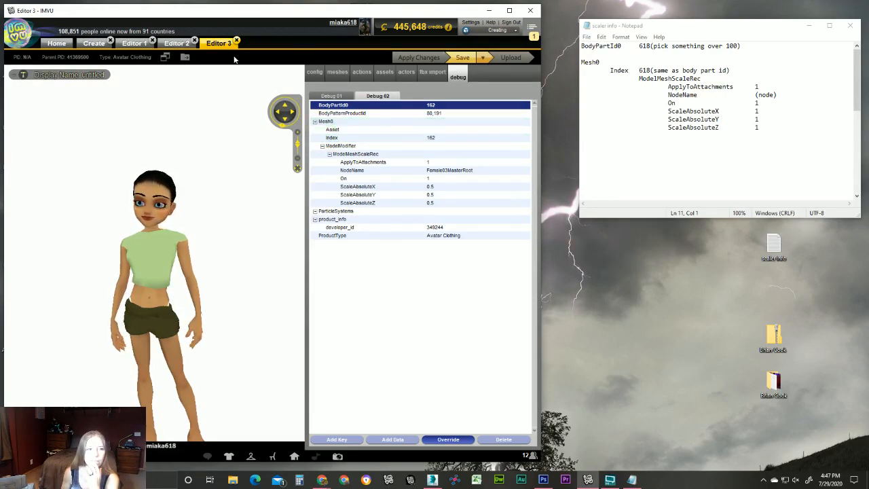
pyautogui.click(169, 46)
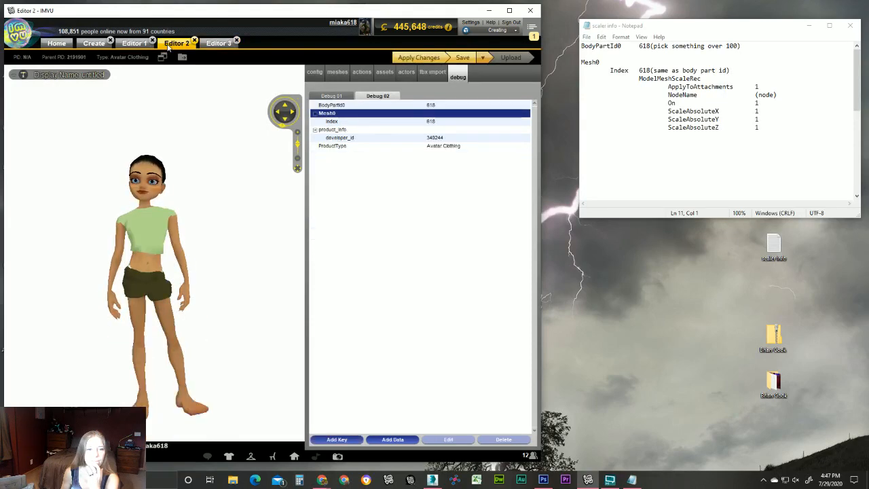
pyautogui.click(217, 43)
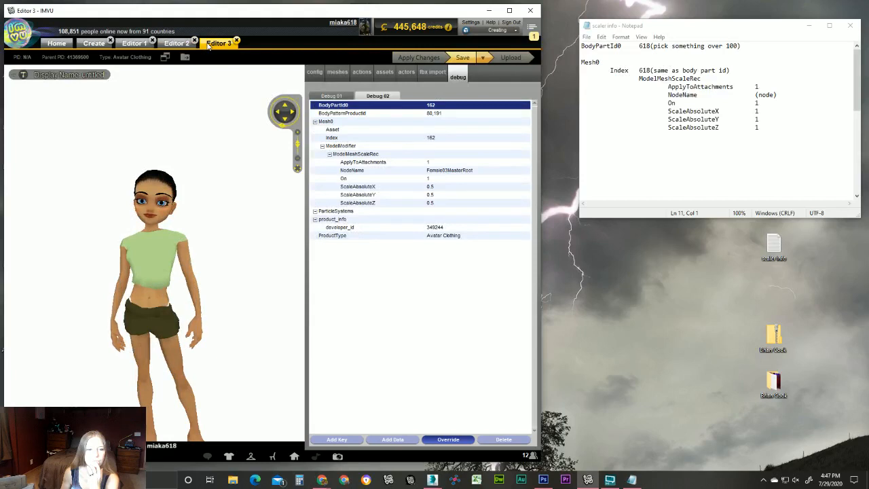
pyautogui.click(178, 43)
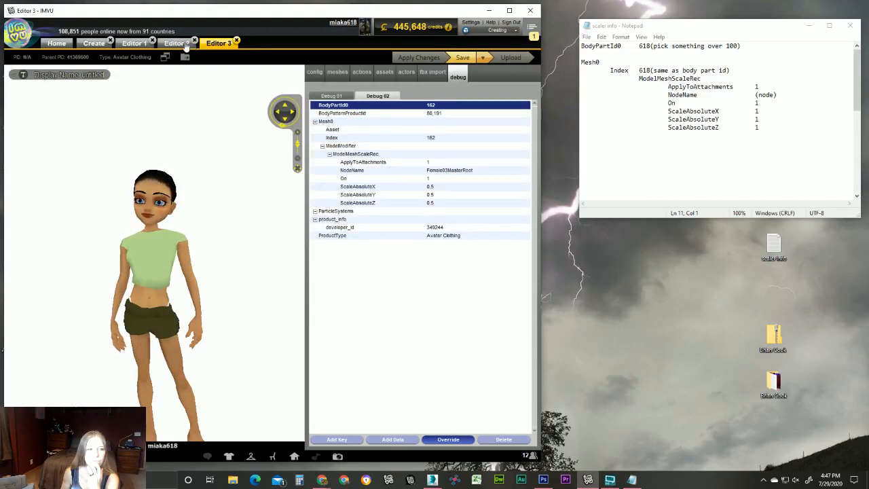
pyautogui.click(342, 114)
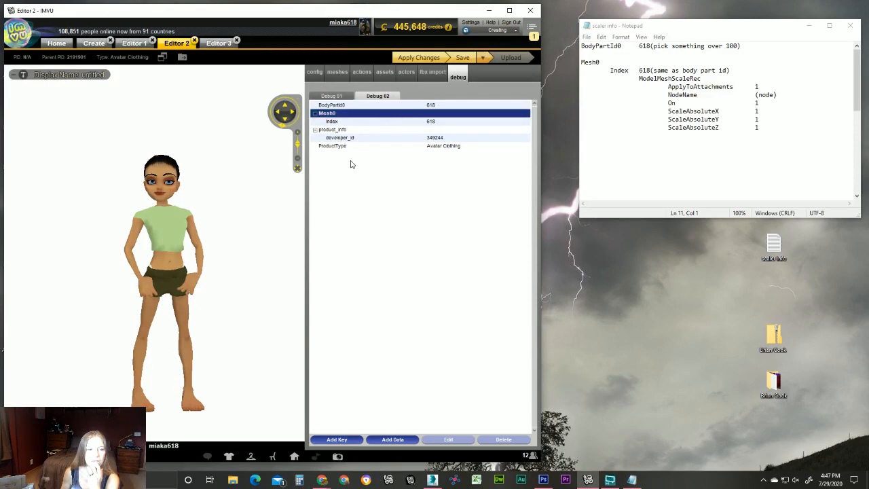
pyautogui.click(381, 440)
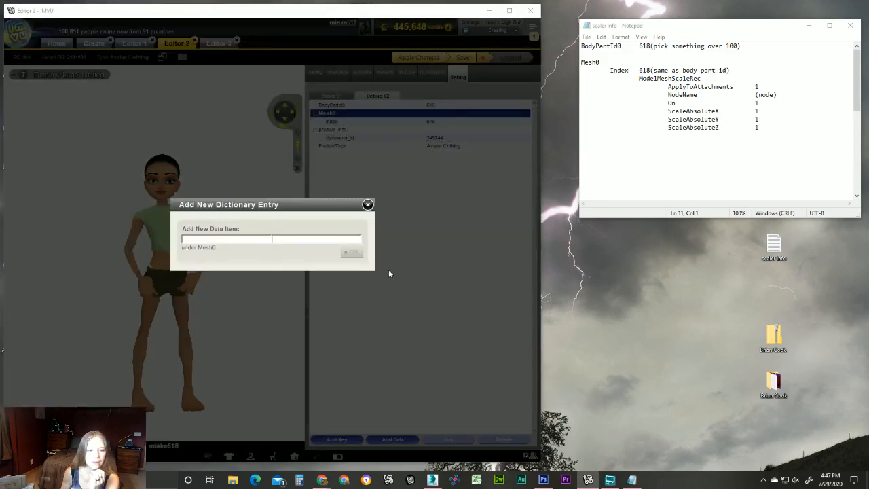
pyautogui.click(367, 204)
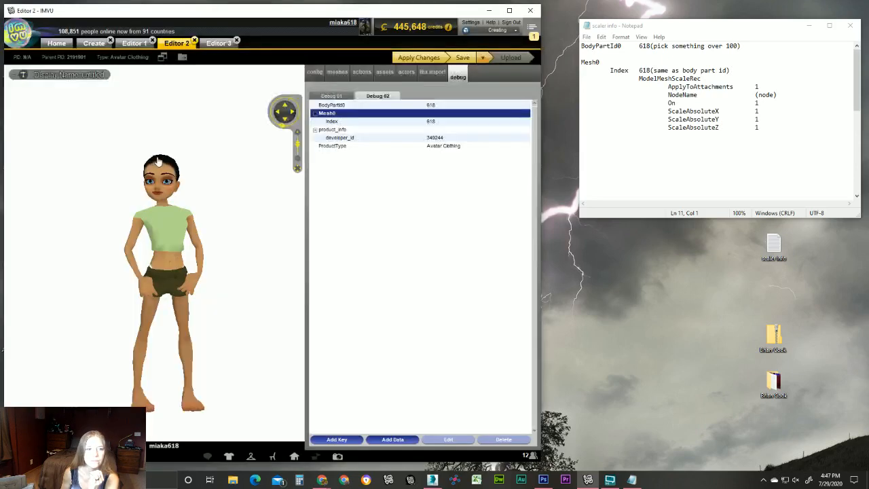
# Check in Editor 3 and Editor 1 which parent key holds ModelMeshScaleRec under Mesh0.
pyautogui.click(215, 45)
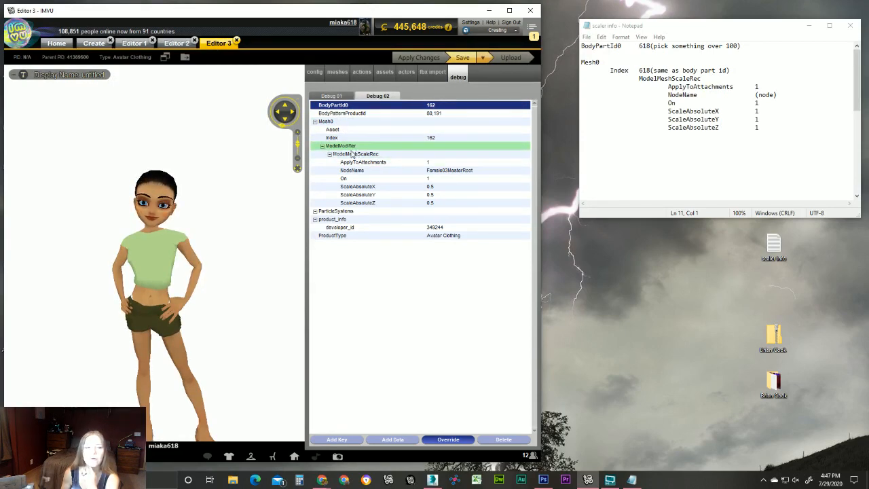
pyautogui.click(135, 43)
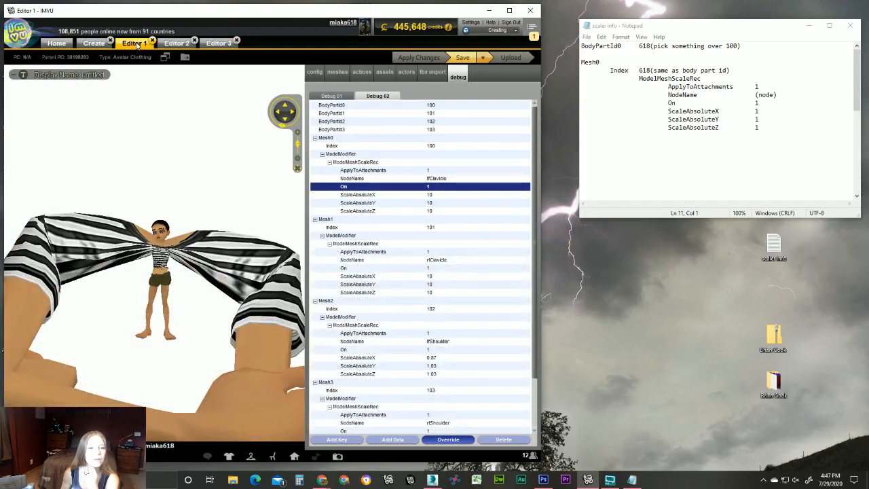
pyautogui.click(212, 45)
pyautogui.click(611, 70)
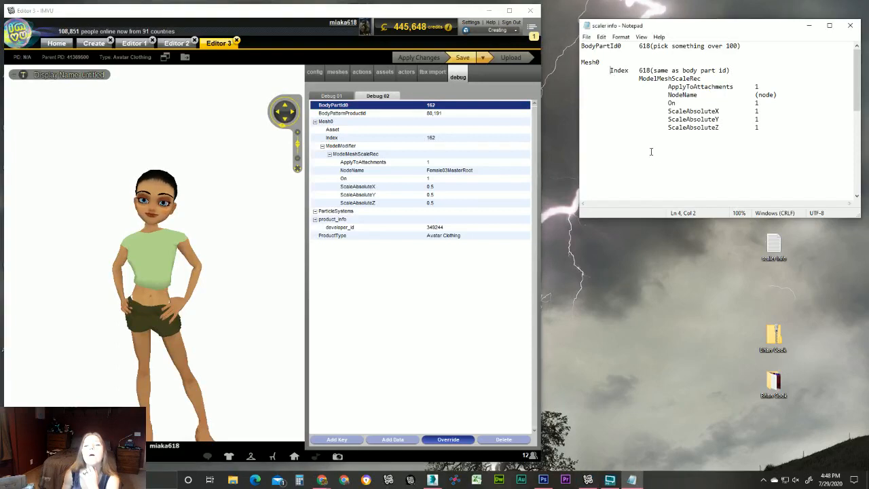
pyautogui.press('Return')
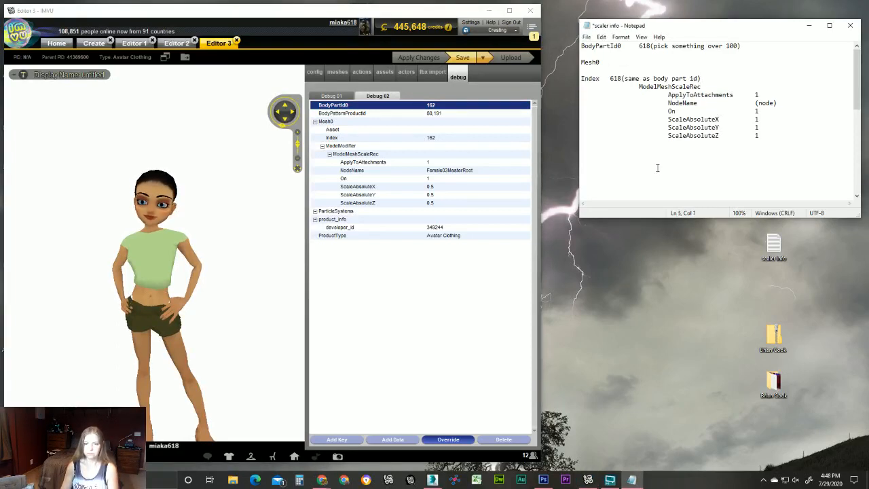
pyautogui.press('Tab')
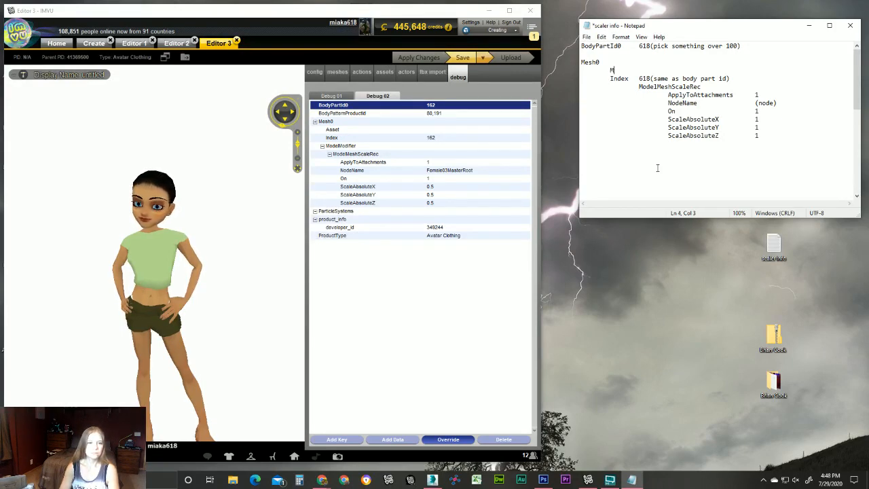
pyautogui.write('Mod')
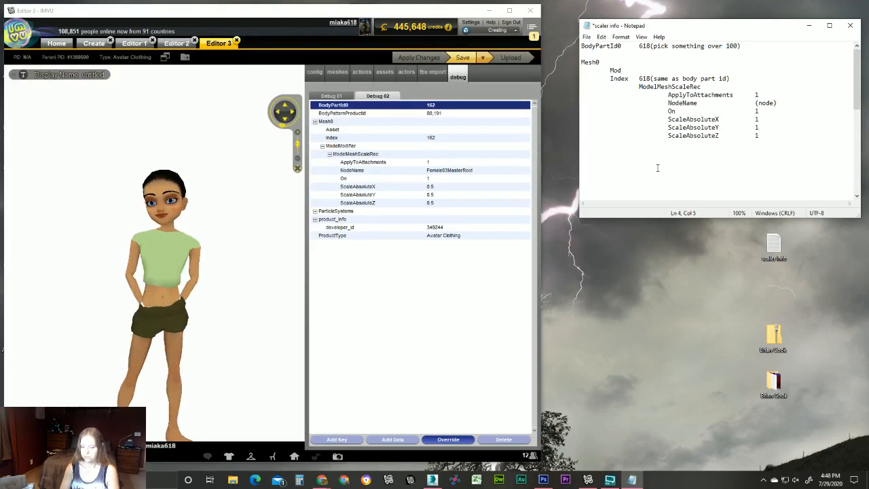
pyautogui.press('BackSpace')
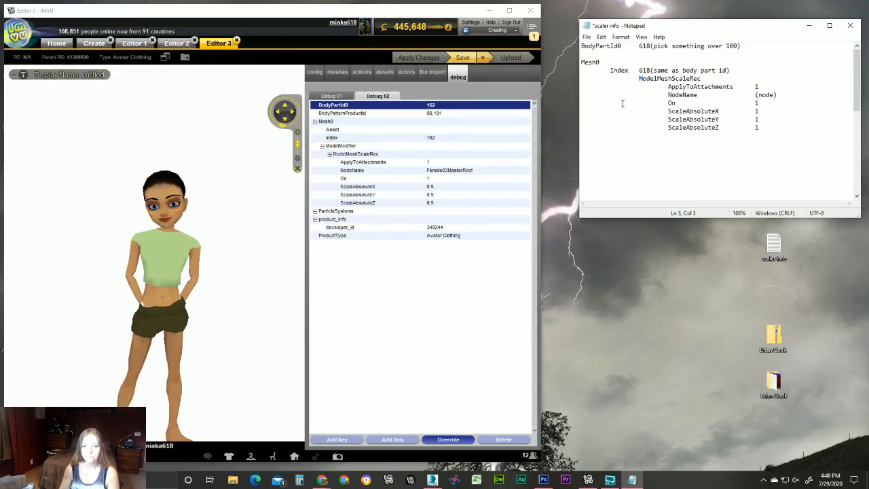
# In the Notepad notes, insert a ModelModifier line between Index and ModelMeshScaleRec under Mesh0.
pyautogui.press('Return')
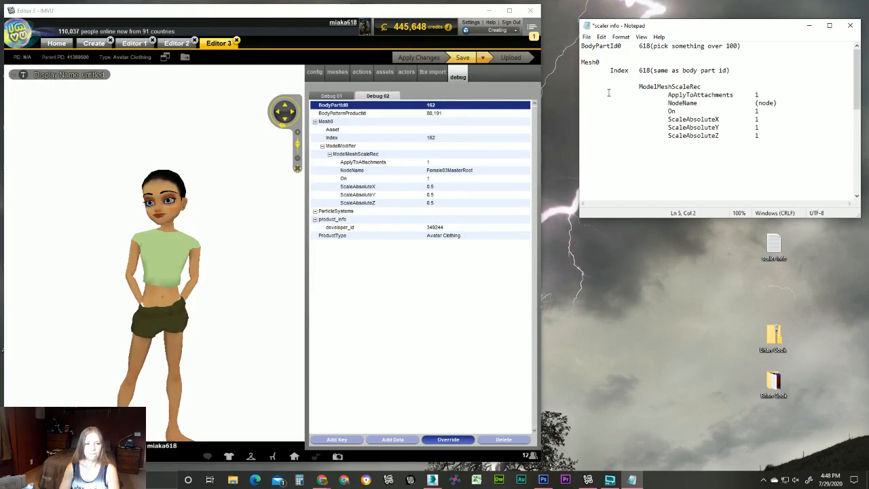
pyautogui.write('Mod')
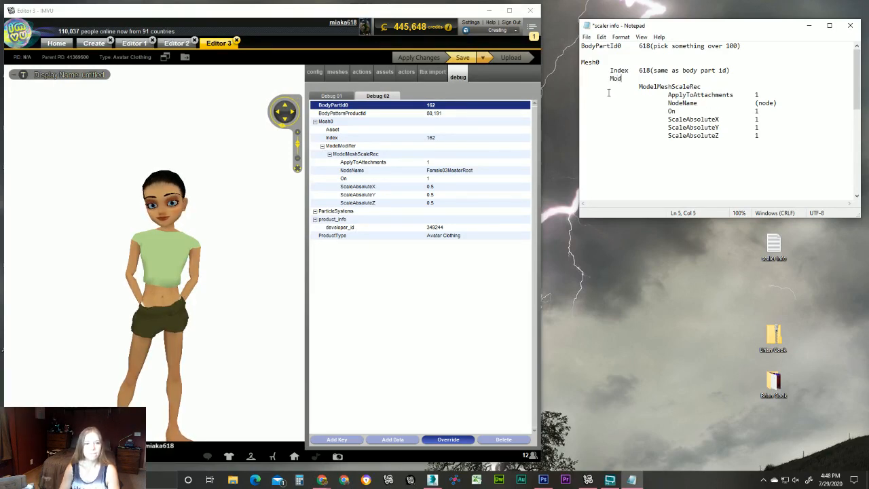
pyautogui.write('elModifier')
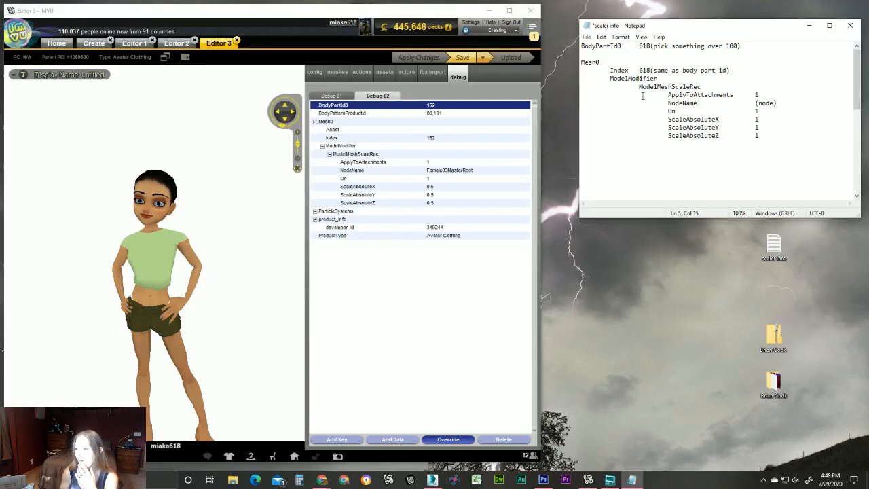
# In IMVU's Editor 2, add a new dictionary key named ModelModifier under the Mesh0 key.
pyautogui.click(177, 43)
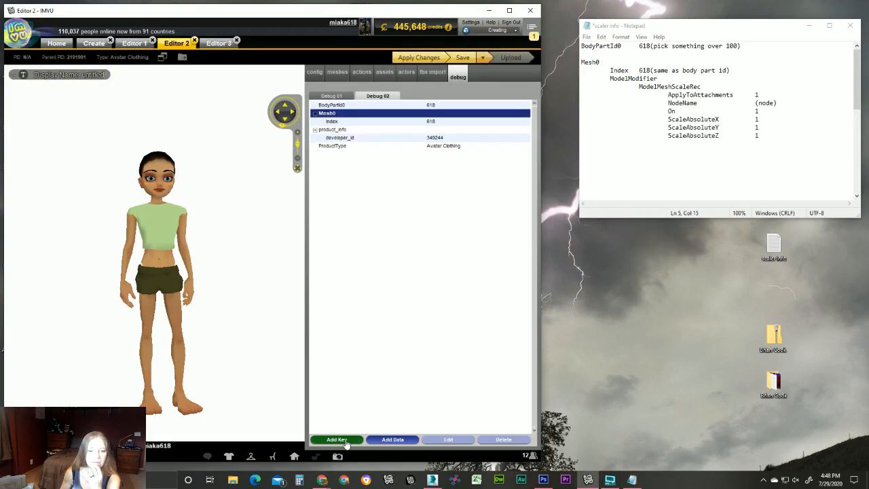
pyautogui.click(391, 439)
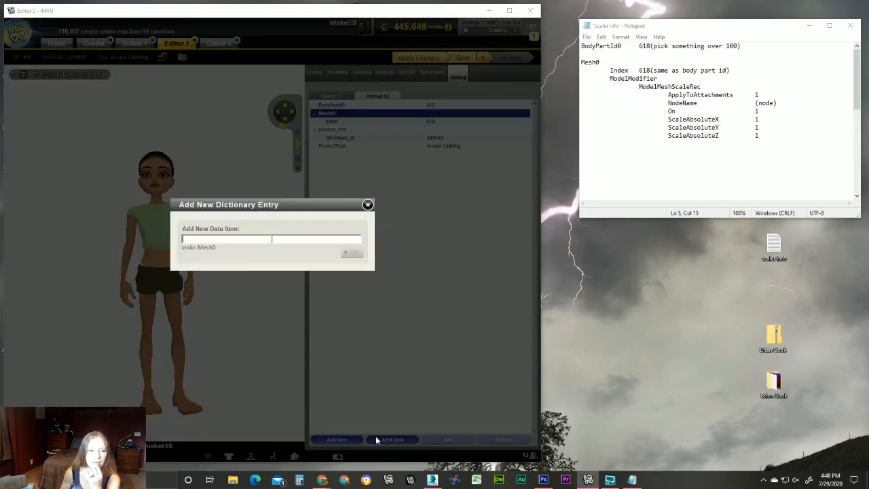
pyautogui.click(367, 204)
pyautogui.click(340, 440)
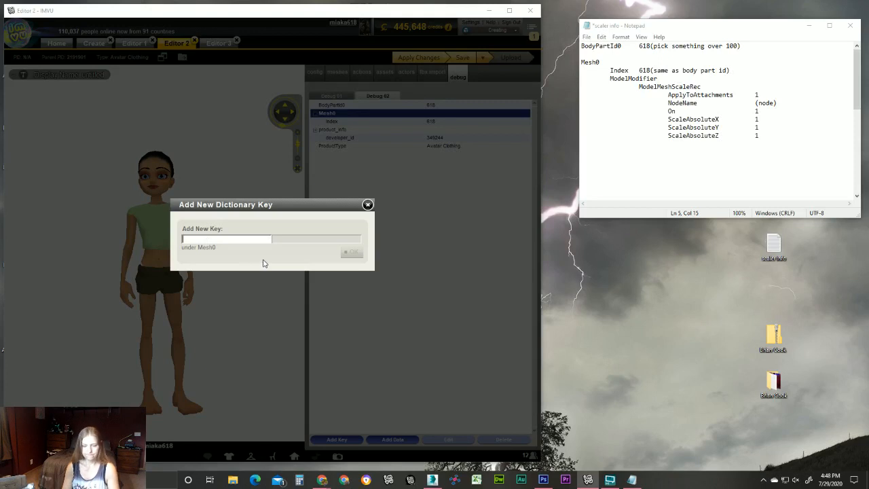
pyautogui.write('Mod')
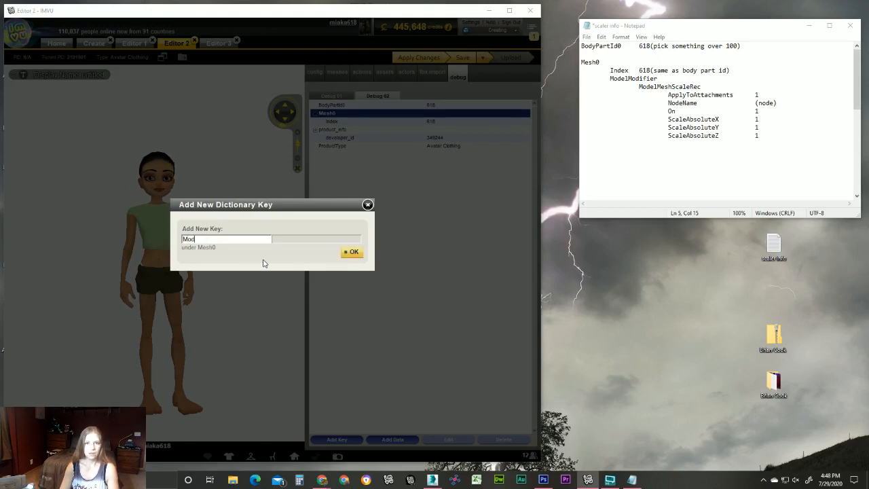
pyautogui.write('elModifier')
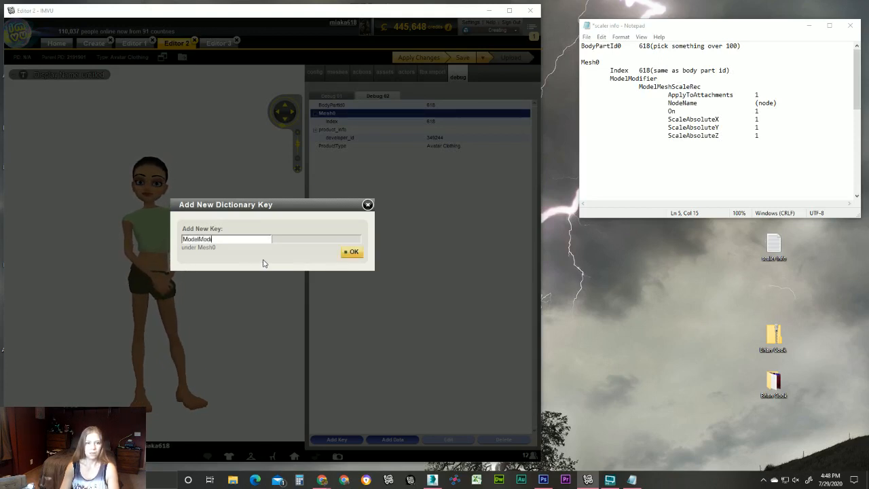
pyautogui.click(353, 254)
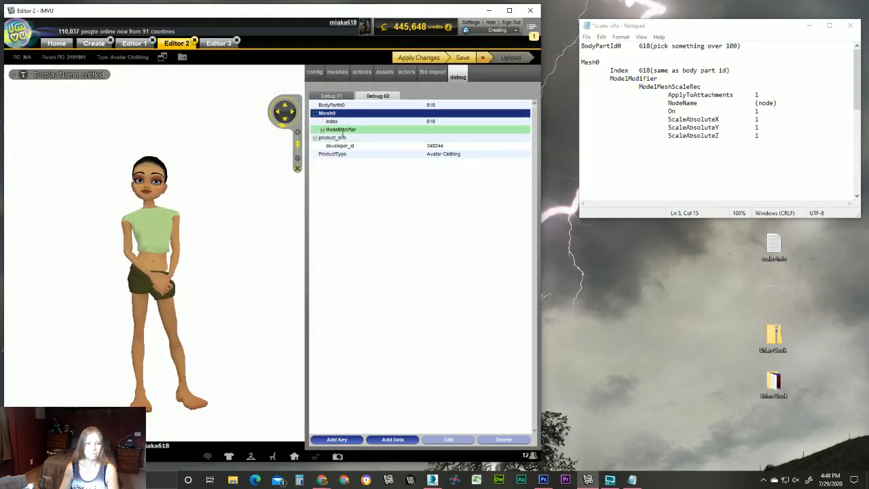
# Check in Editor 3 which entries belong under the ModelModifier key.
pyautogui.click(342, 129)
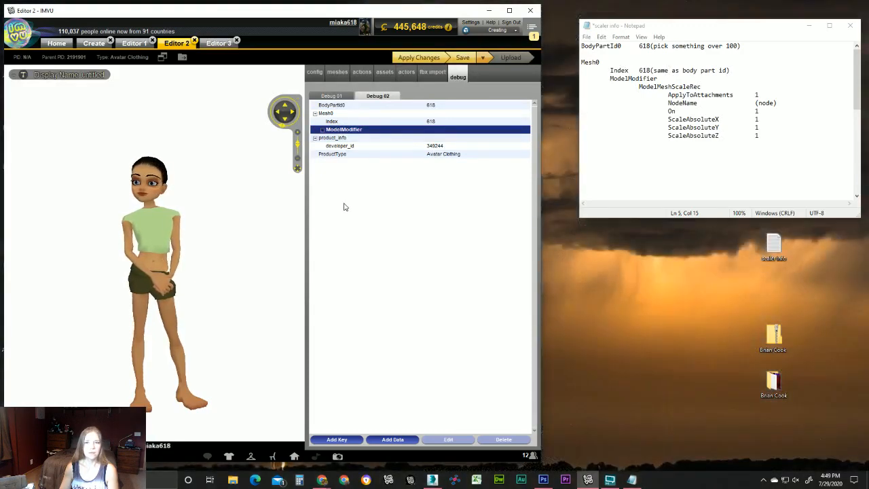
pyautogui.click(213, 44)
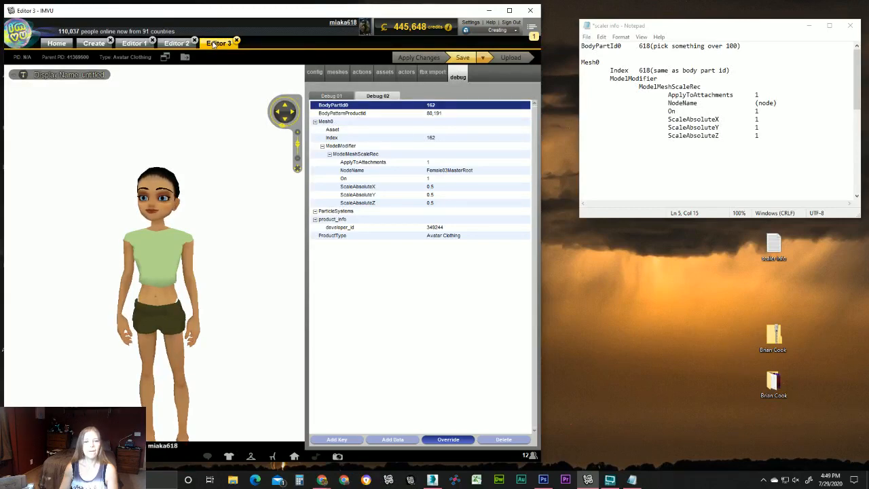
pyautogui.click(176, 43)
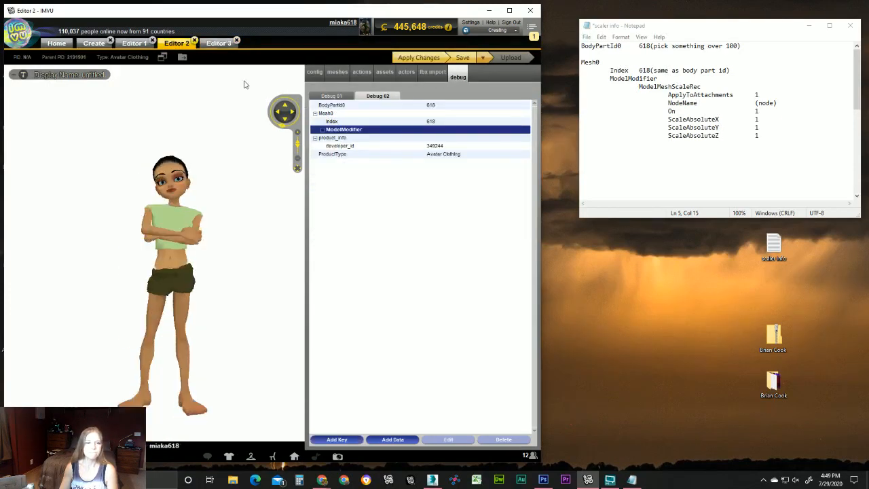
# Add a data item named ApplyToAttachments, copied from the Notepad notes, with the value 1 under ModelModifier in Editor 2.
pyautogui.click(357, 131)
pyautogui.click(364, 132)
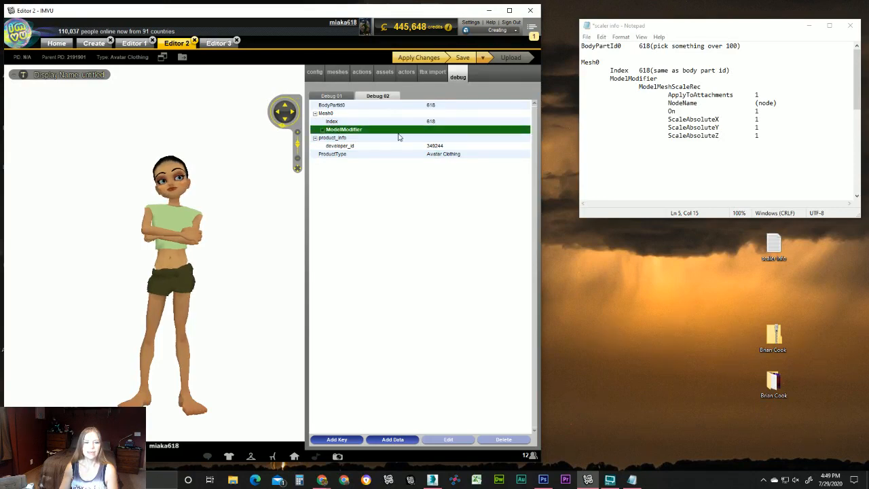
pyautogui.click(346, 438)
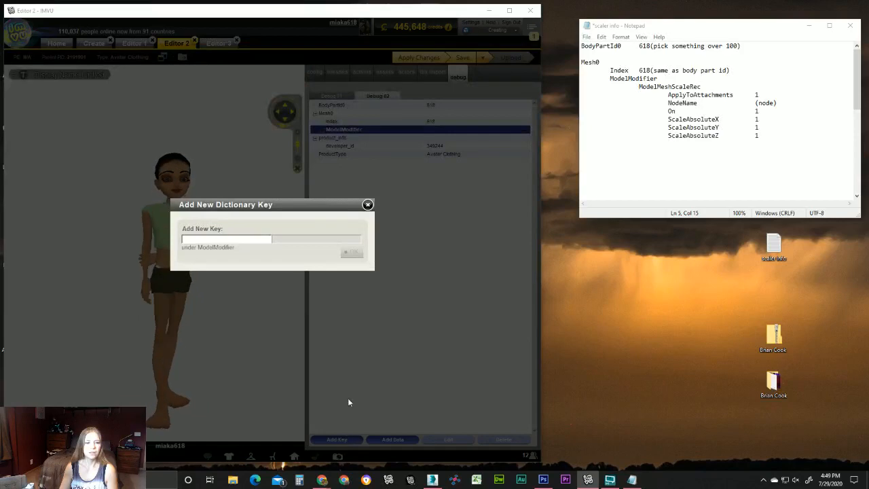
pyautogui.click(367, 204)
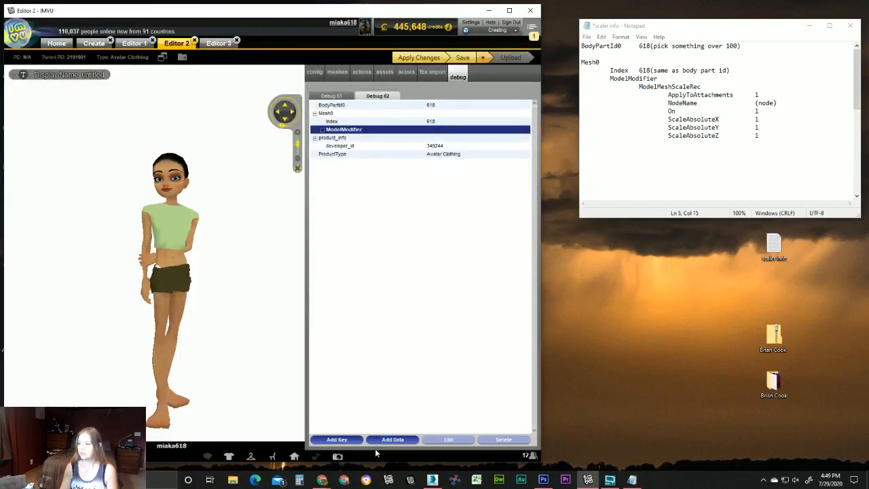
pyautogui.click(392, 439)
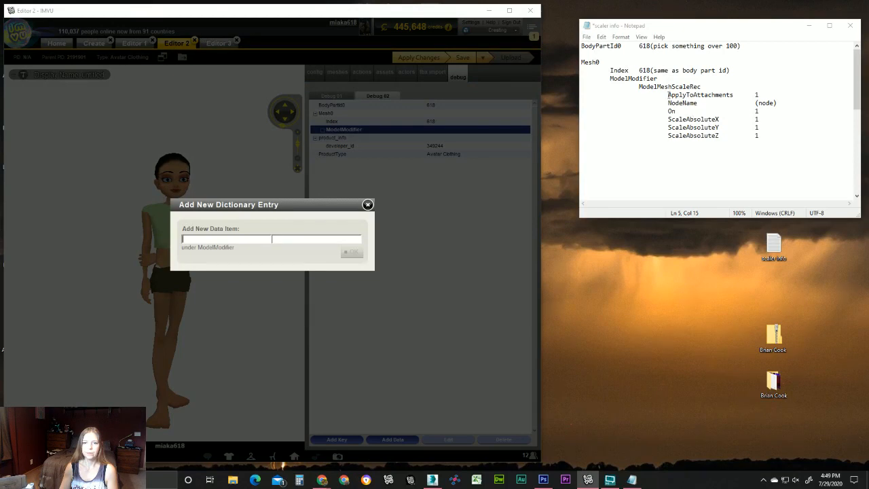
pyautogui.moveTo(668, 94); pyautogui.dragTo(736, 95)
pyautogui.hotkey('ctrl', 'c')
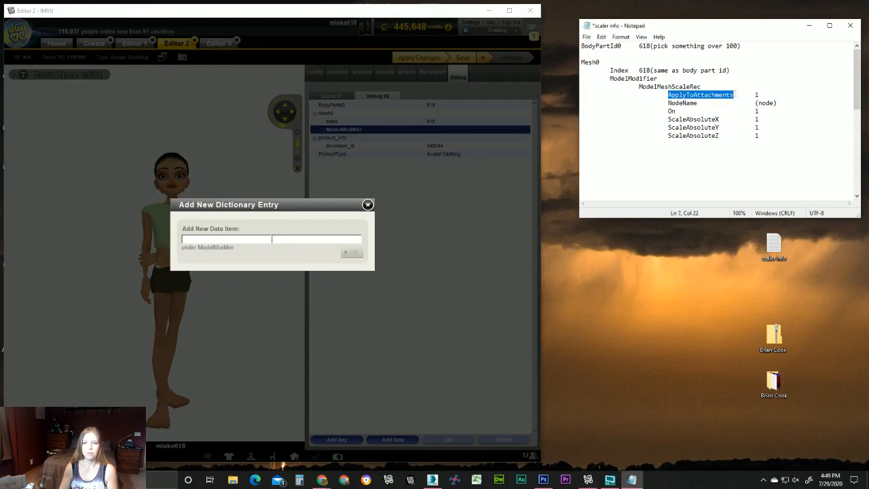
pyautogui.click(247, 236)
pyautogui.hotkey('ctrl', 'v')
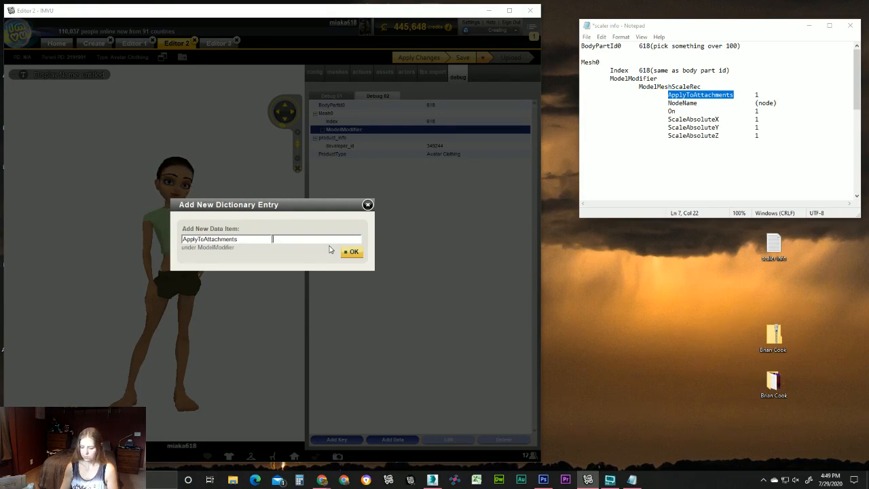
pyautogui.click(353, 252)
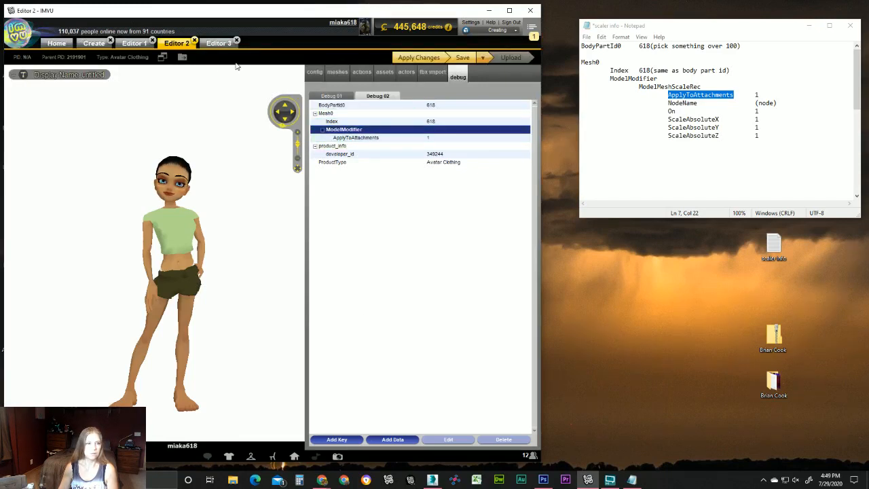
# Compare the ModelModifier structure in Editor 3 and Editor 1 with the entries in Editor 2.
pyautogui.click(218, 42)
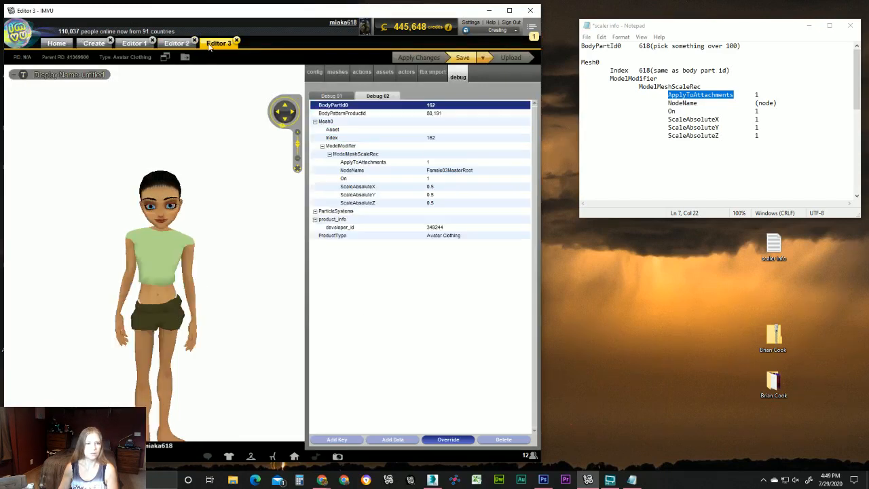
pyautogui.click(134, 43)
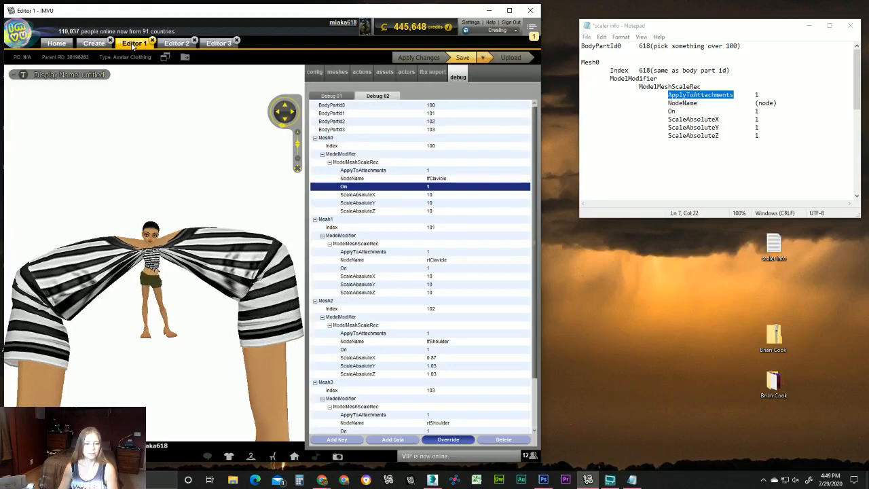
pyautogui.click(176, 43)
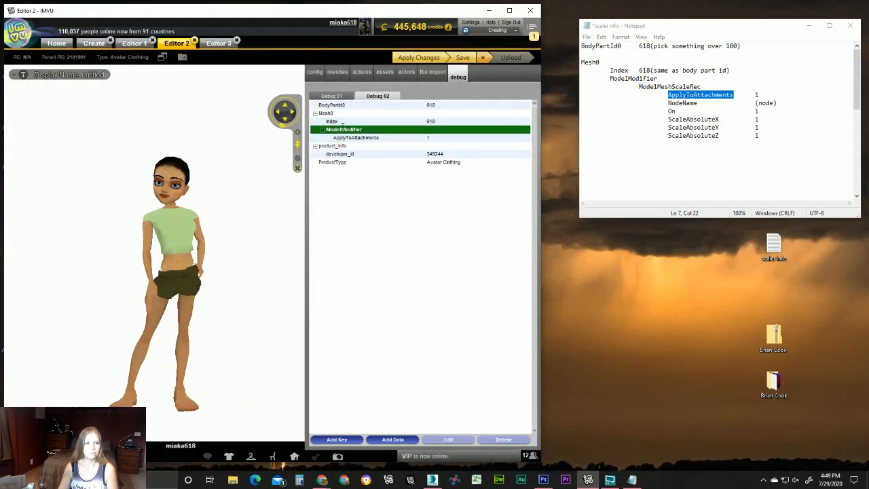
pyautogui.click(345, 440)
pyautogui.click(367, 204)
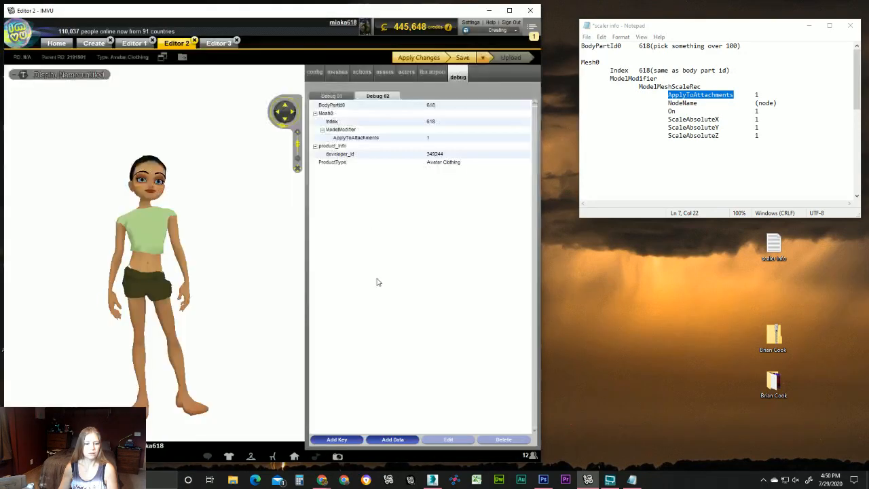
# Add a top-level data item named NodeName, copied from the Notepad notes, with the value Head.
pyautogui.click(393, 439)
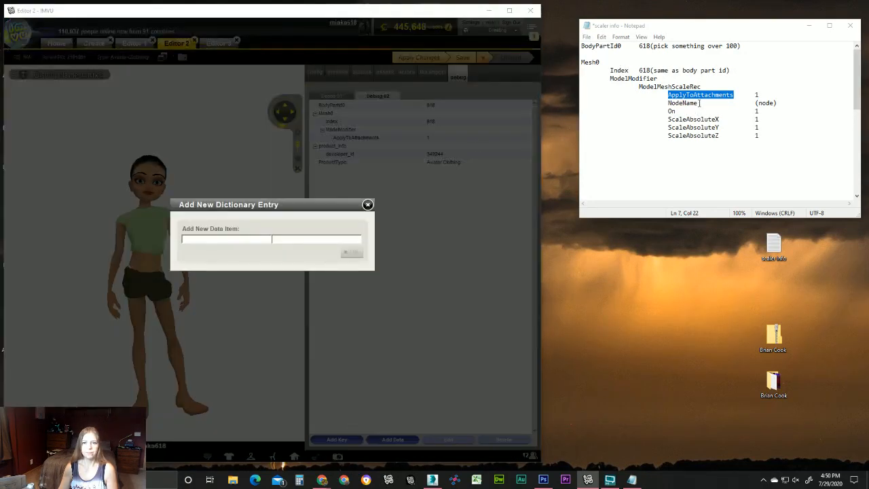
pyautogui.moveTo(698, 102); pyautogui.dragTo(667, 103)
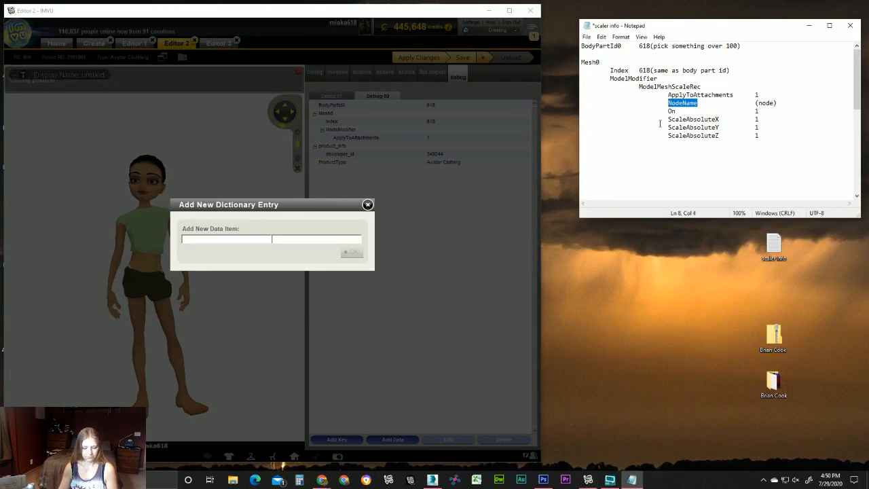
pyautogui.hotkey('ctrl', 'c')
pyautogui.click(232, 239)
pyautogui.hotkey('ctrl', 'v')
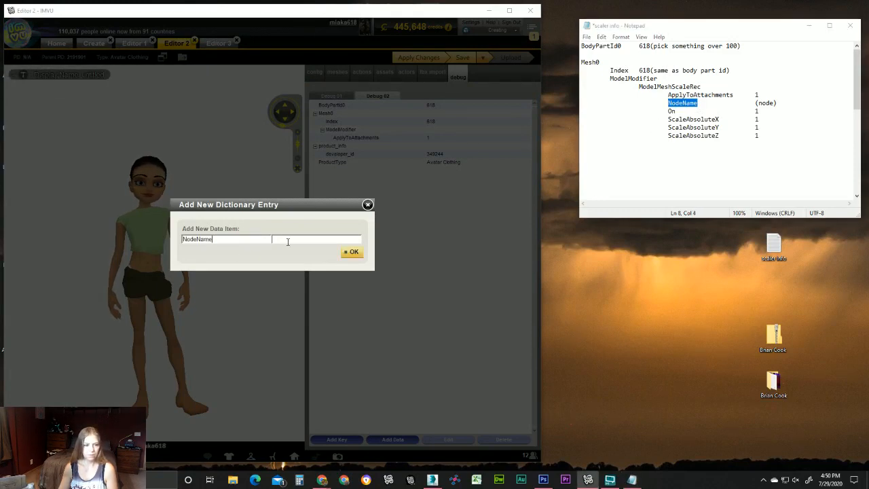
pyautogui.write('Head')
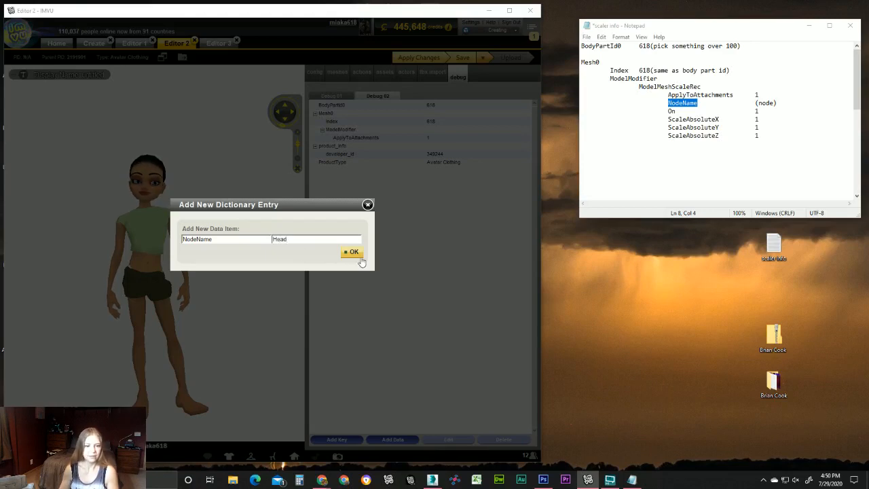
pyautogui.click(353, 252)
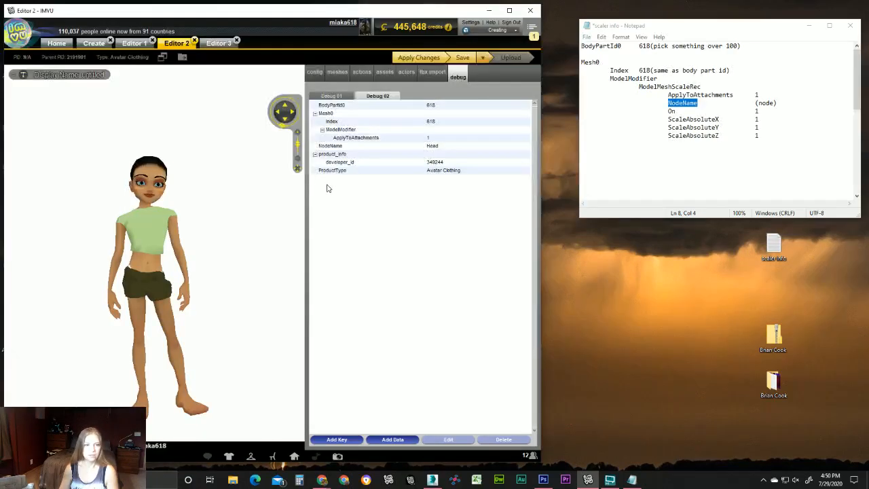
# Try to revert the top-level NodeName data item in Editor 2.
pyautogui.click(339, 146)
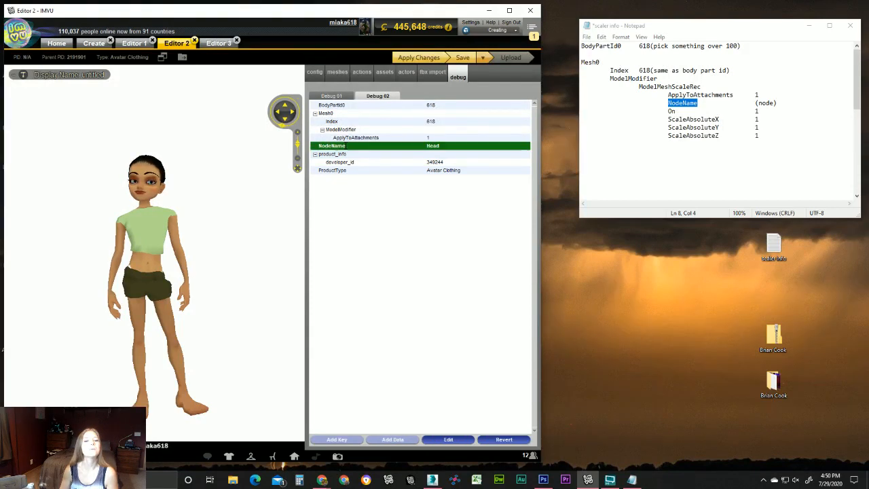
pyautogui.click(486, 440)
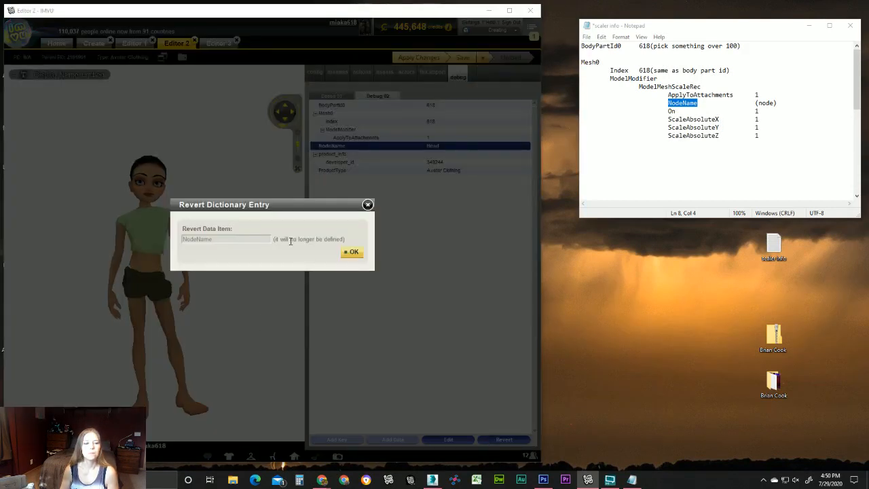
pyautogui.click(351, 252)
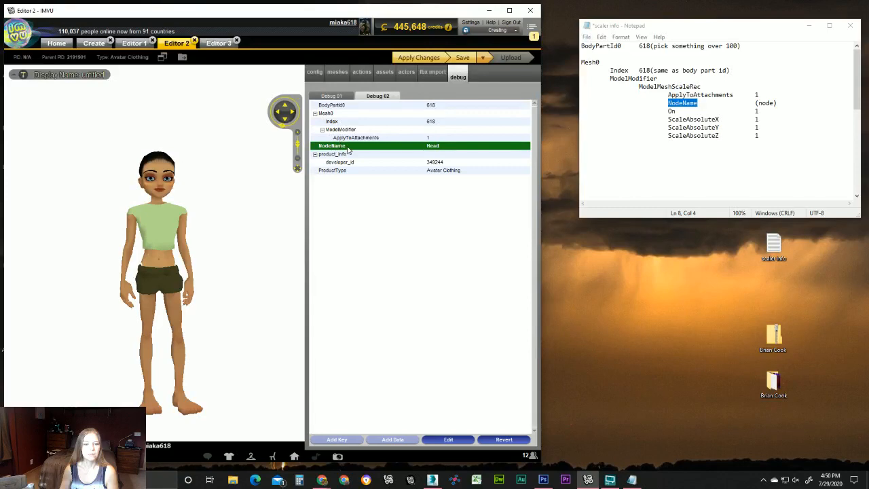
pyautogui.click(347, 146)
pyautogui.click(439, 440)
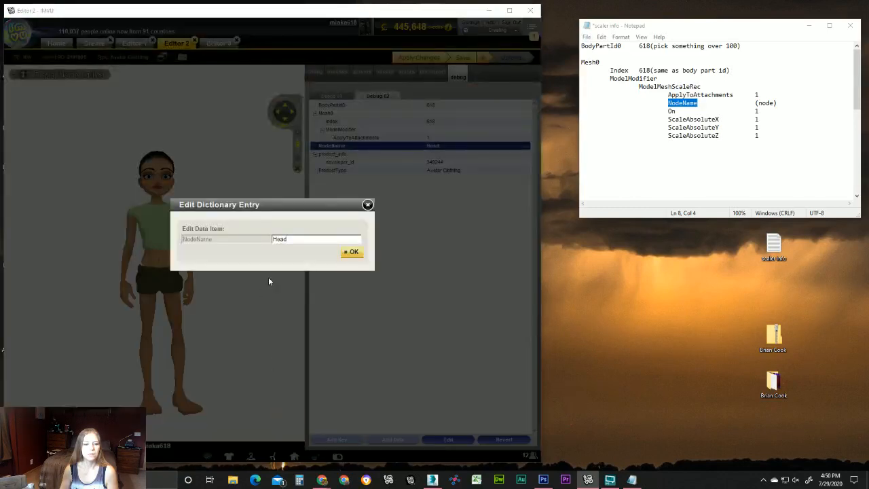
pyautogui.click(367, 204)
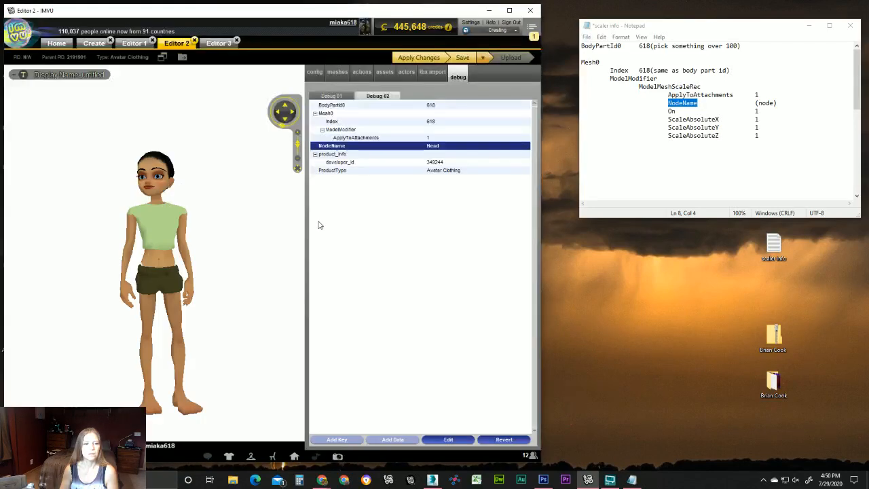
pyautogui.click(341, 128)
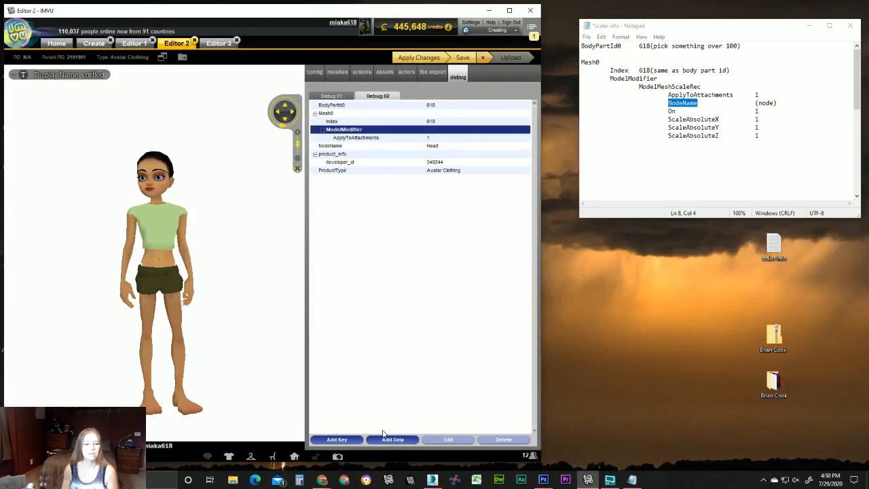
pyautogui.click(333, 147)
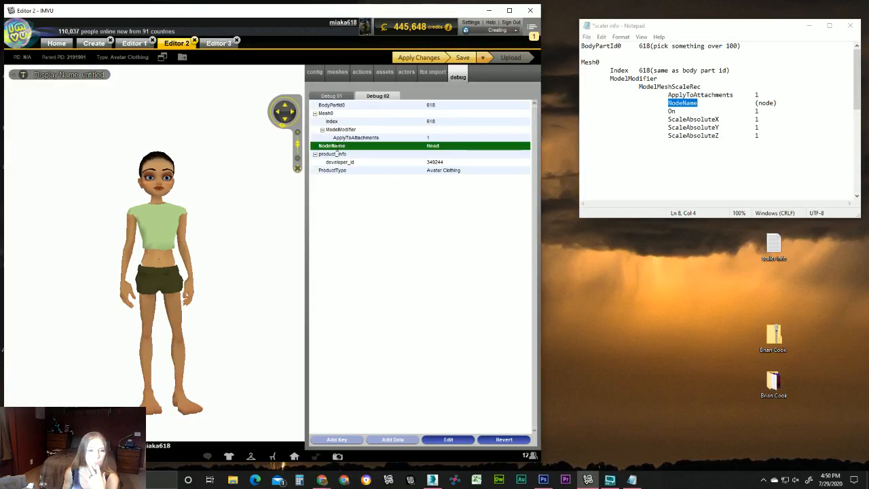
pyautogui.click(337, 147)
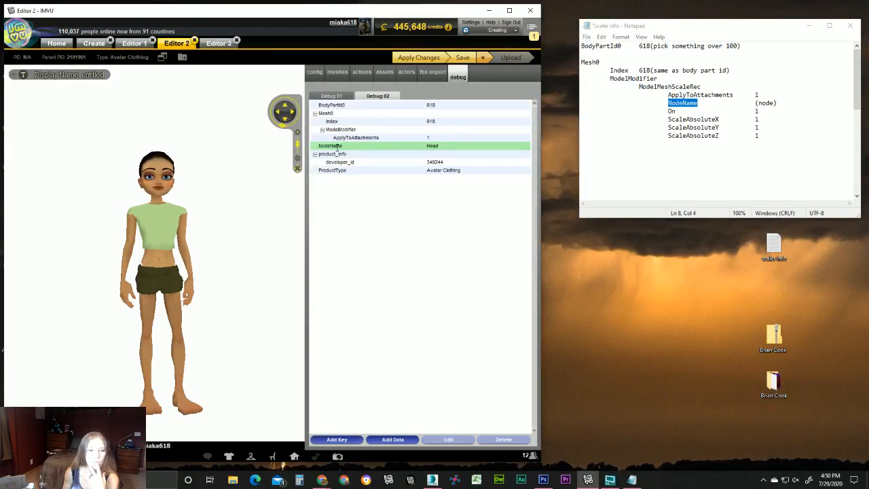
pyautogui.click(348, 148)
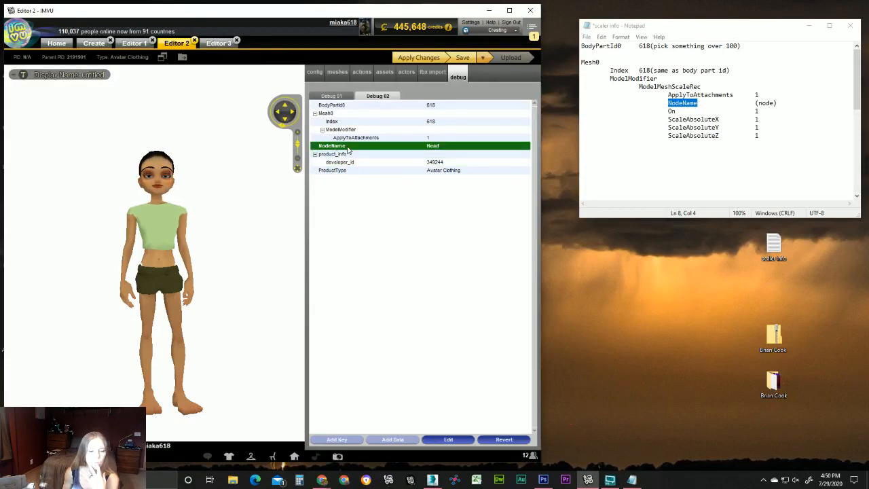
pyautogui.click(360, 148)
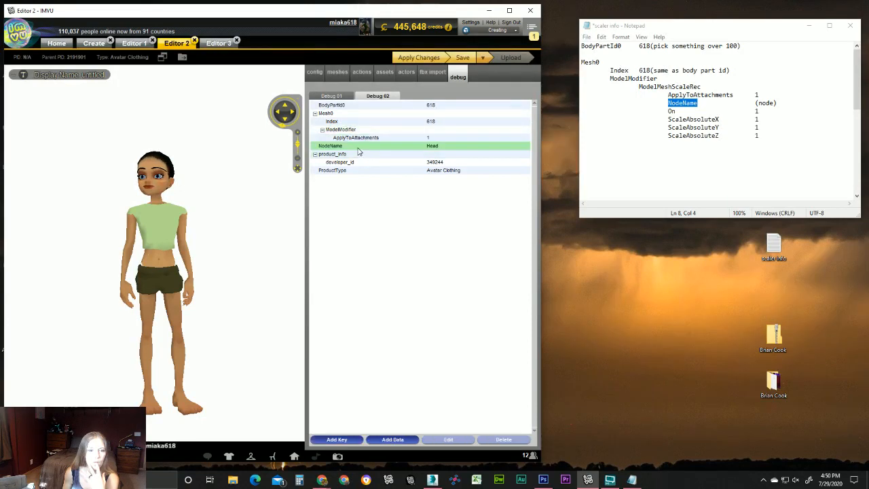
pyautogui.click(336, 439)
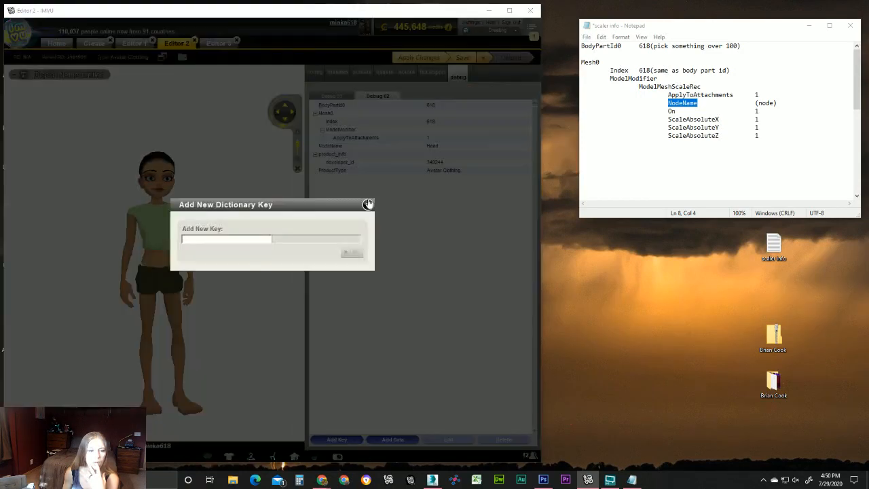
pyautogui.click(367, 204)
pyautogui.click(382, 440)
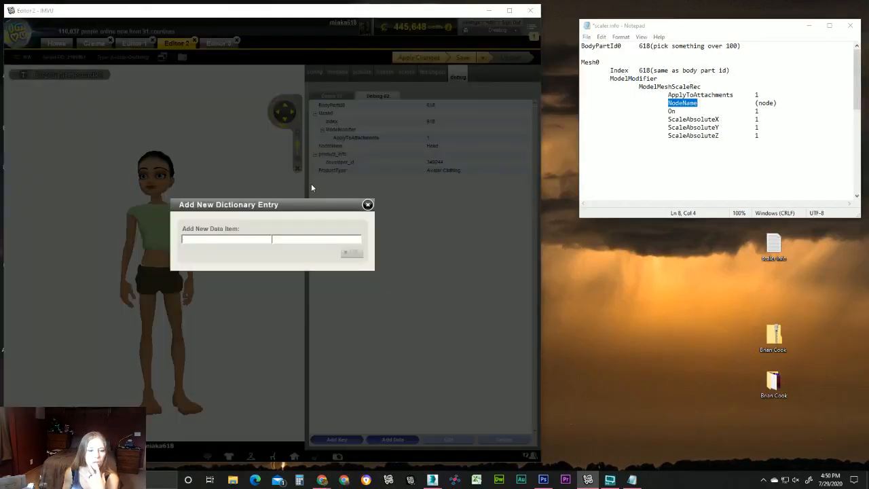
pyautogui.click(367, 204)
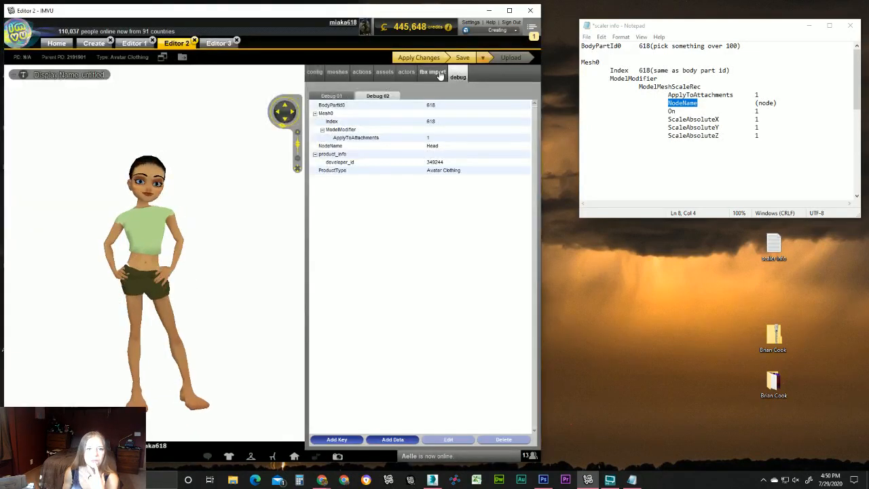
# Delete the misplaced top-level NodeName data item from the Debug 01 list and return to the Debug 02 list.
pyautogui.click(333, 97)
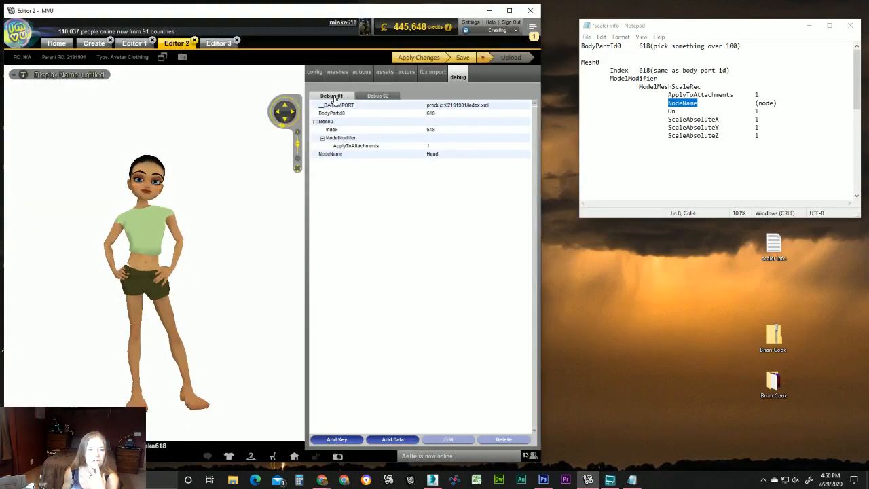
pyautogui.click(372, 101)
pyautogui.click(336, 100)
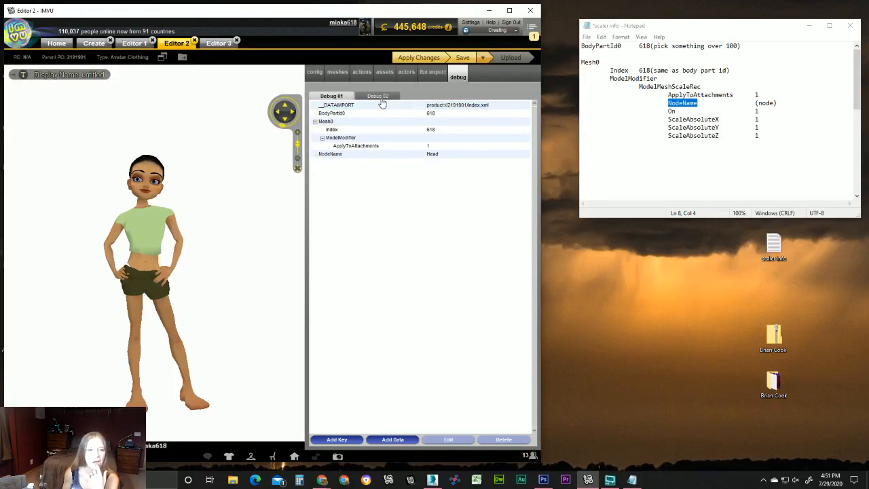
pyautogui.click(360, 154)
pyautogui.click(486, 441)
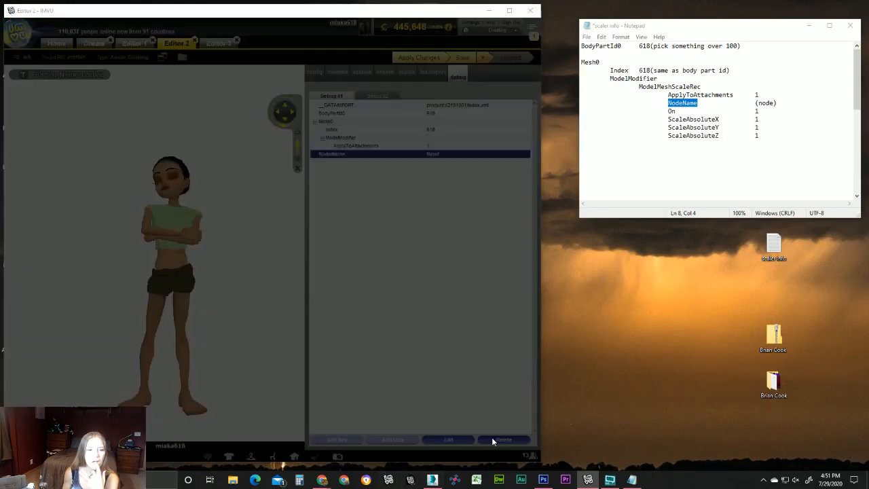
pyautogui.click(343, 258)
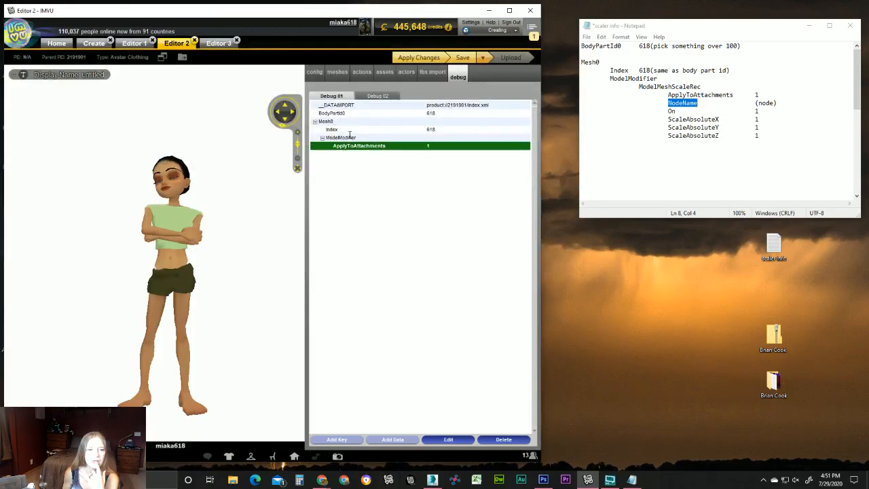
pyautogui.click(375, 97)
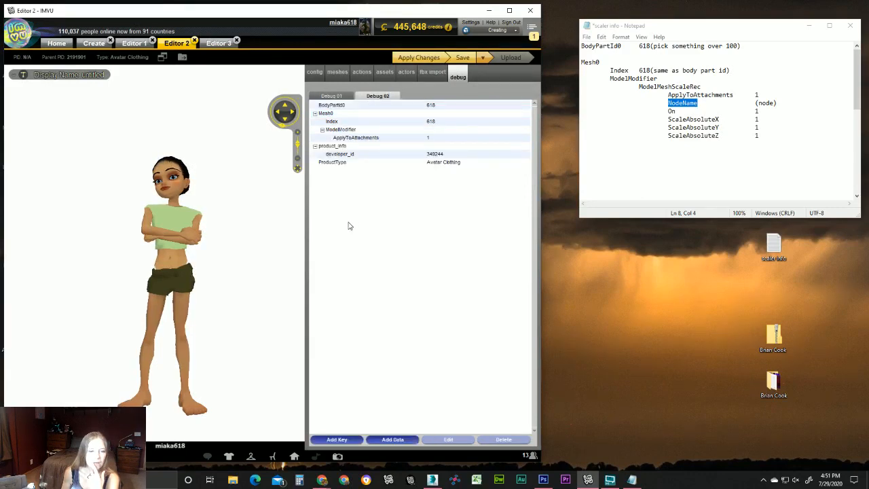
# Add a data item named NodeName with the value Head under ModelModifier.
pyautogui.click(342, 130)
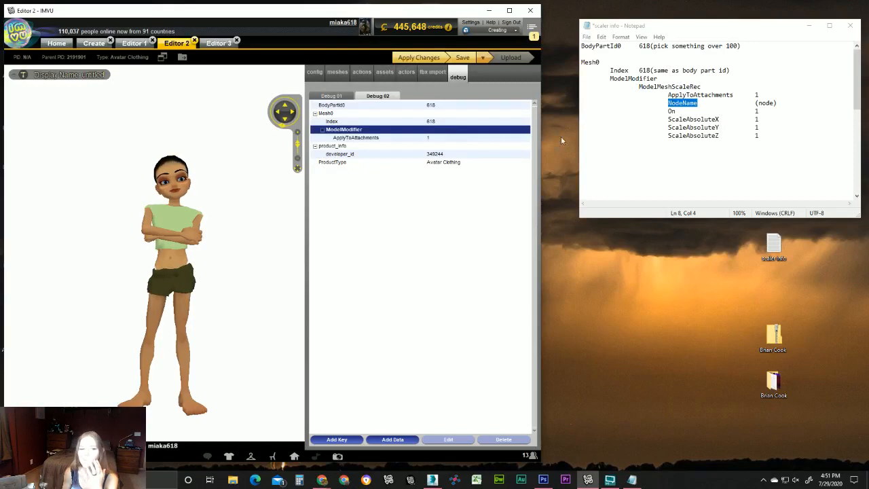
pyautogui.click(353, 131)
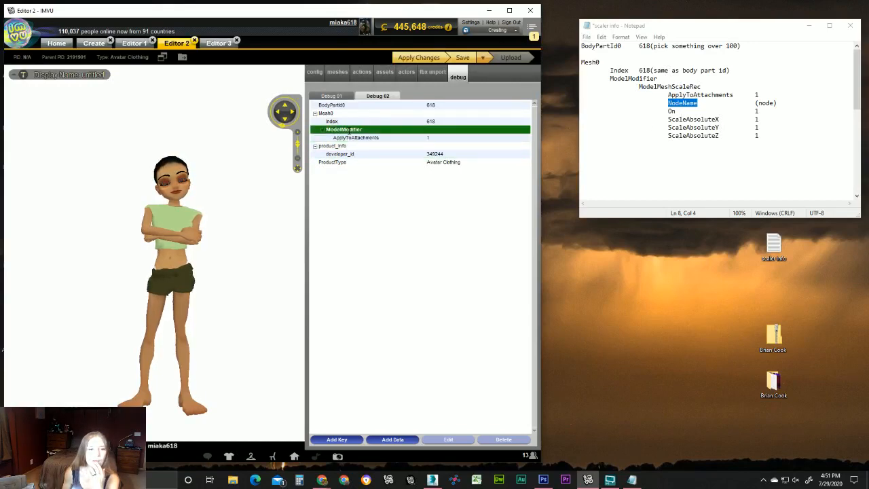
pyautogui.click(327, 440)
pyautogui.click(367, 204)
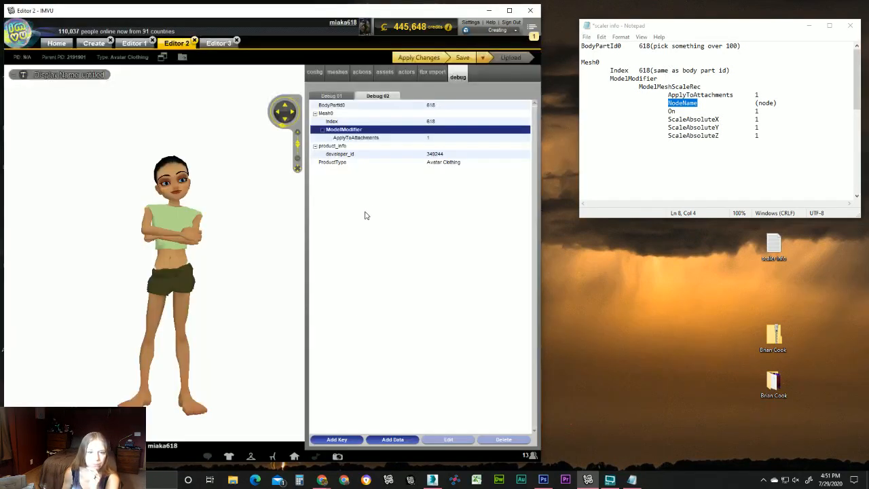
pyautogui.click(376, 439)
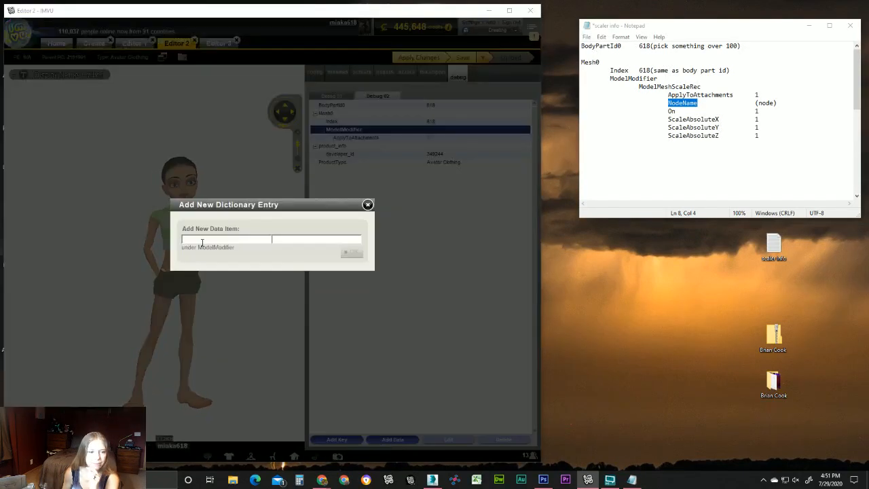
pyautogui.write('NodeName')
pyautogui.click(277, 238)
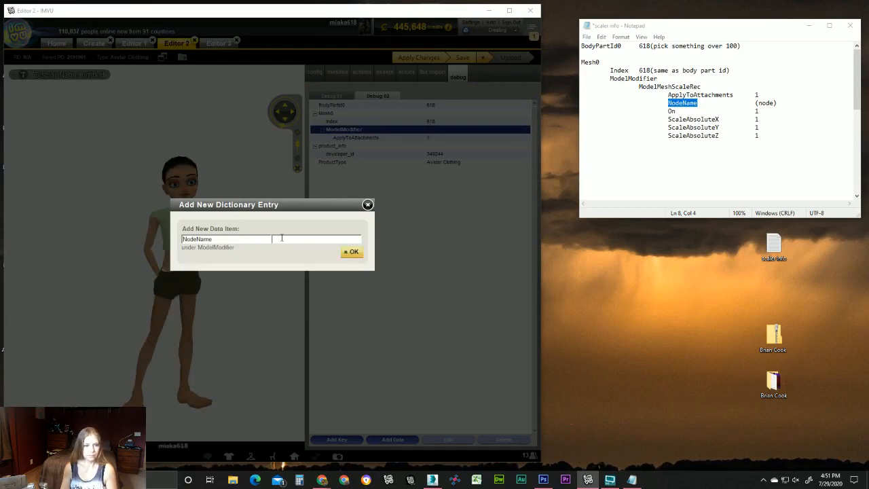
pyautogui.click(353, 252)
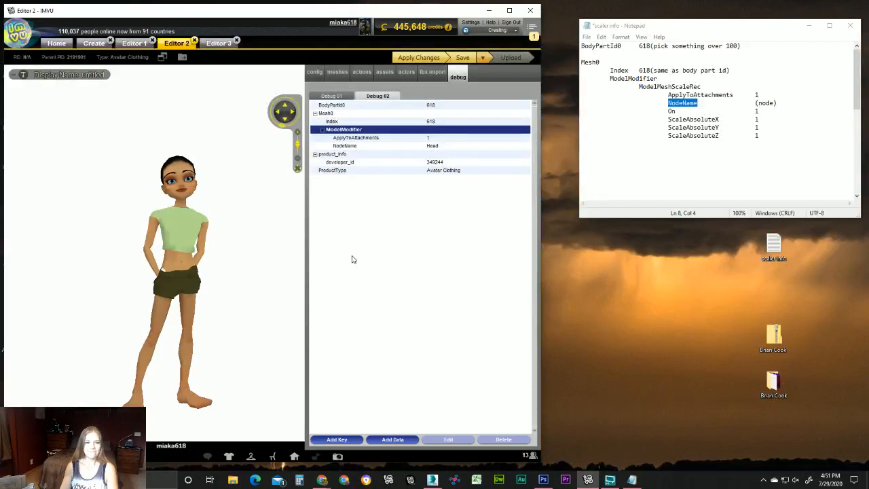
# Add a data item named On with the value 1 under ModelModifier.
pyautogui.click(406, 439)
pyautogui.write('On')
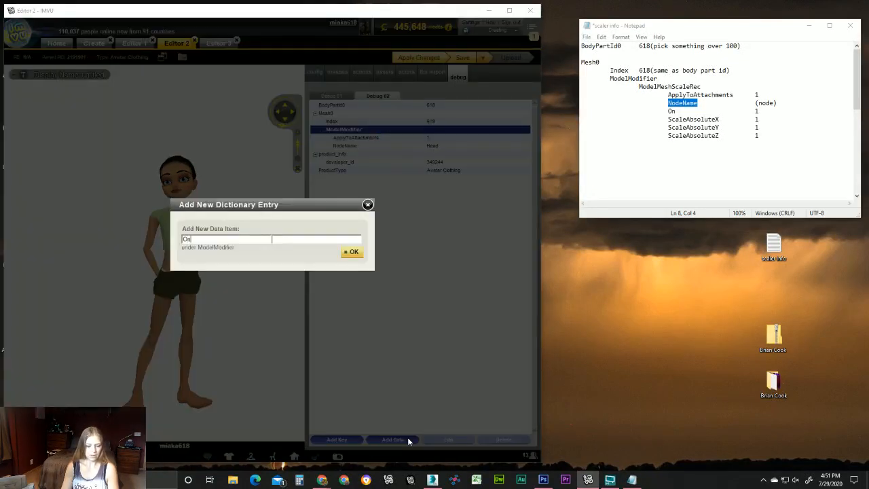
pyautogui.click(356, 252)
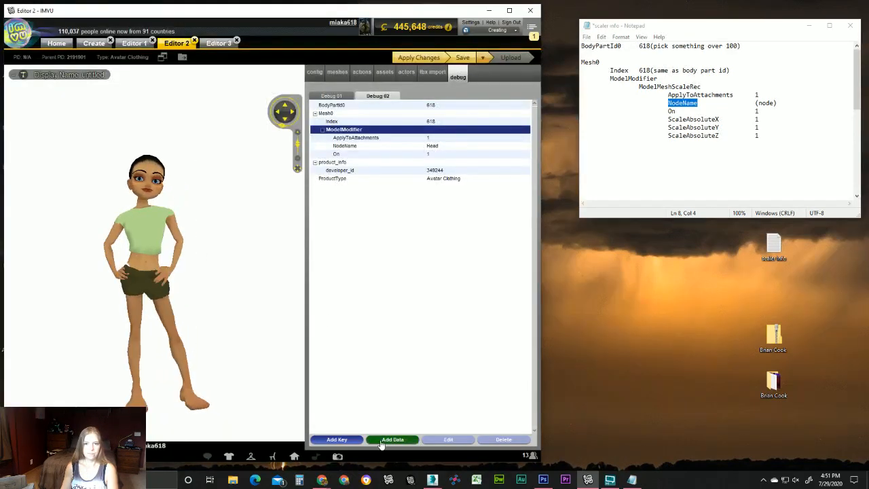
# Add a data item named ScaleAbsoluteX, copied from the Notepad notes, with the value 1 under ModelModifier.
pyautogui.moveTo(721, 120); pyautogui.dragTo(668, 120)
pyautogui.hotkey('ctrl', 'c')
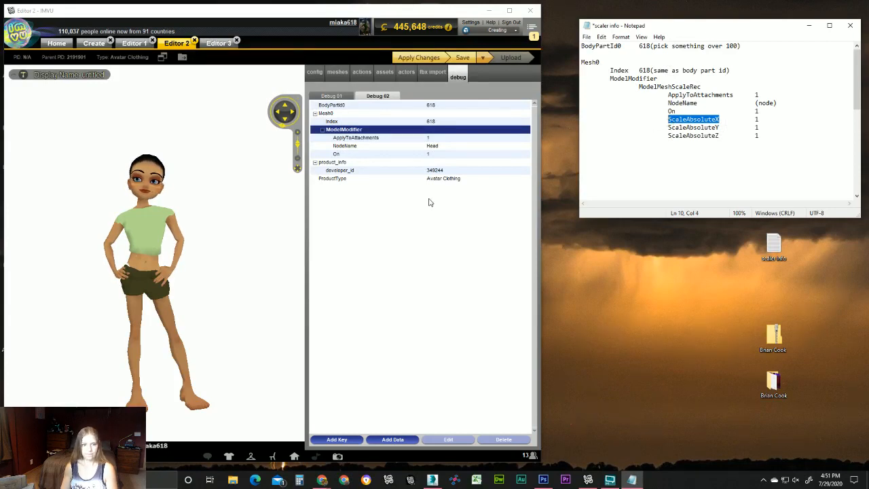
pyautogui.click(392, 439)
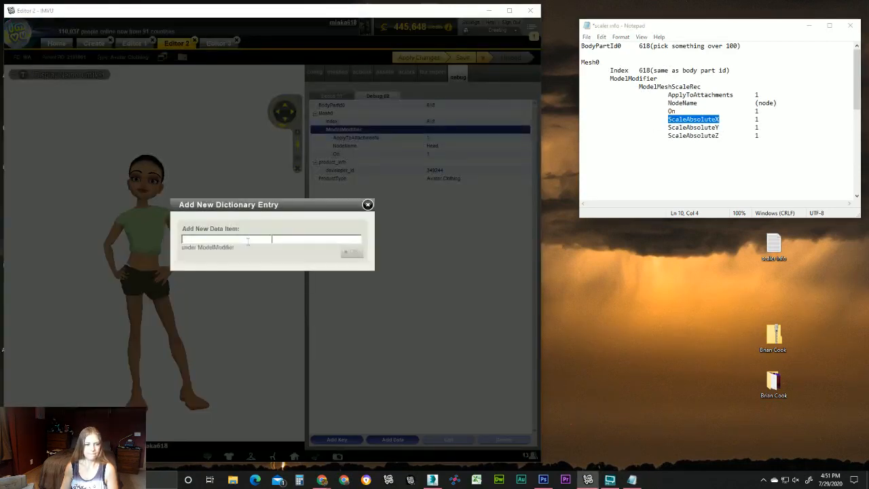
pyautogui.hotkey('ctrl', 'v')
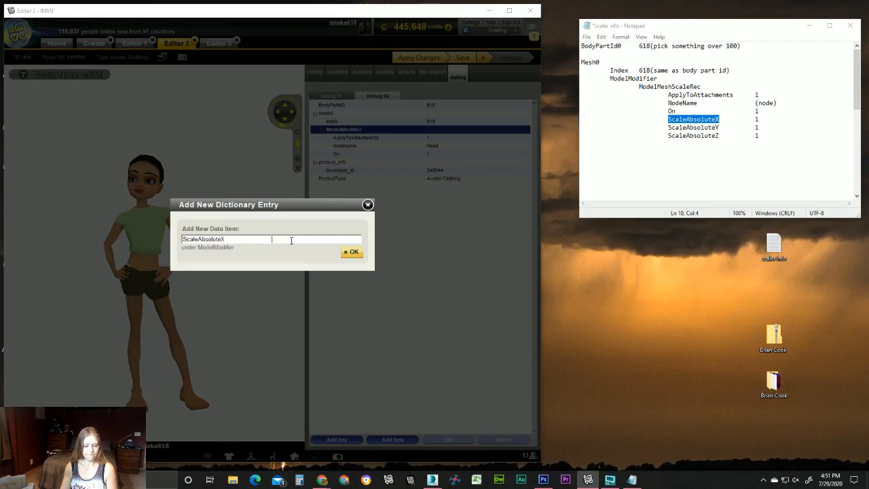
pyautogui.click(346, 252)
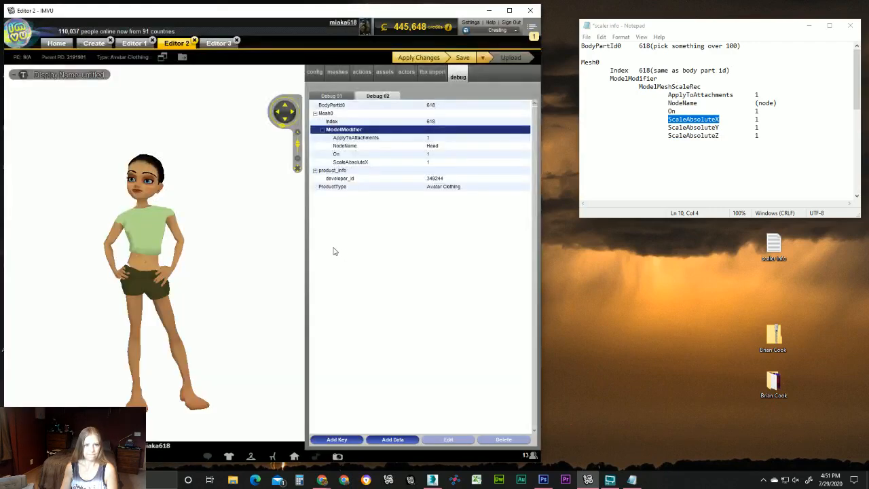
# Add data items named ScaleAbsoluteY and ScaleAbsoluteZ, each with the value 1, under ModelModifier.
pyautogui.click(392, 439)
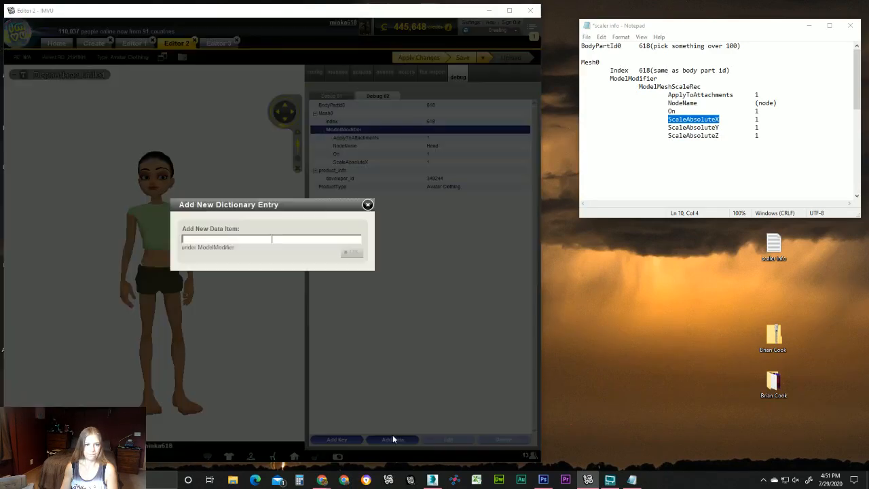
pyautogui.hotkey('ctrl', 'v')
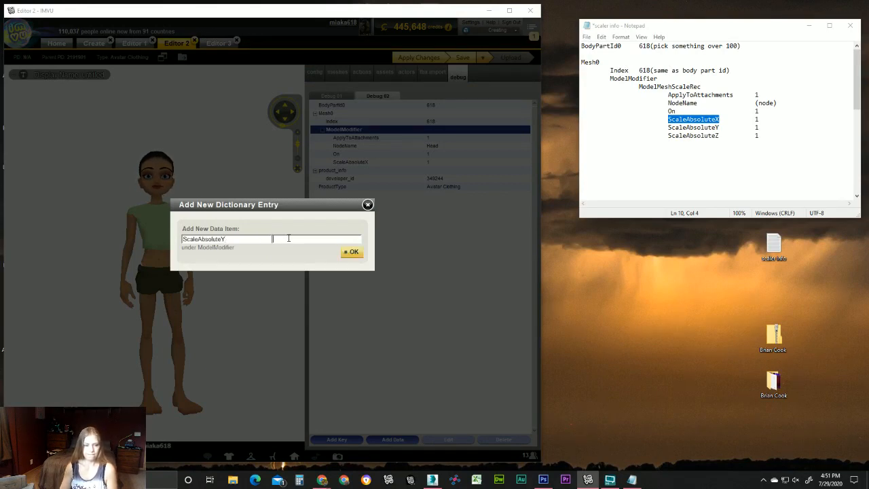
pyautogui.click(350, 252)
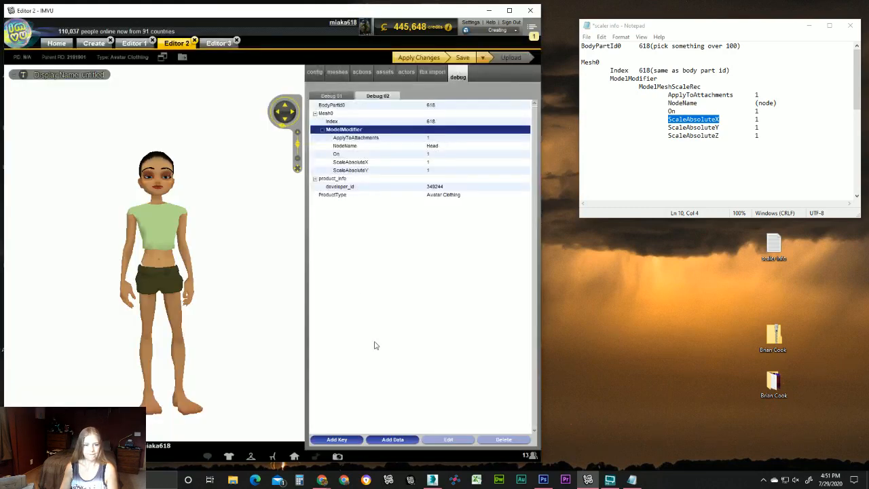
pyautogui.click(392, 439)
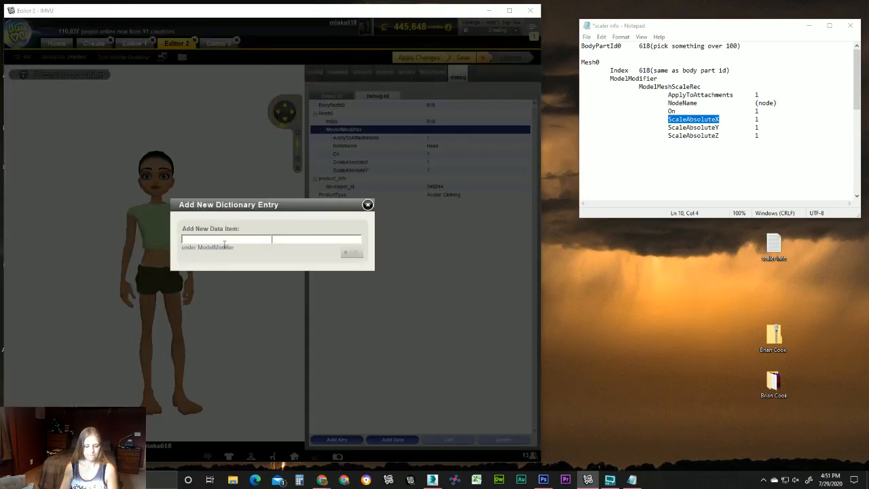
pyautogui.hotkey('ctrl', 'v')
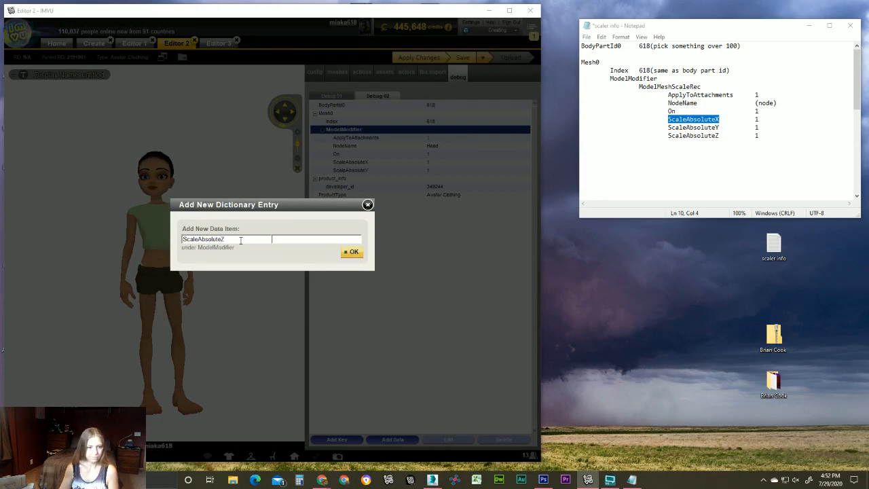
pyautogui.click(351, 252)
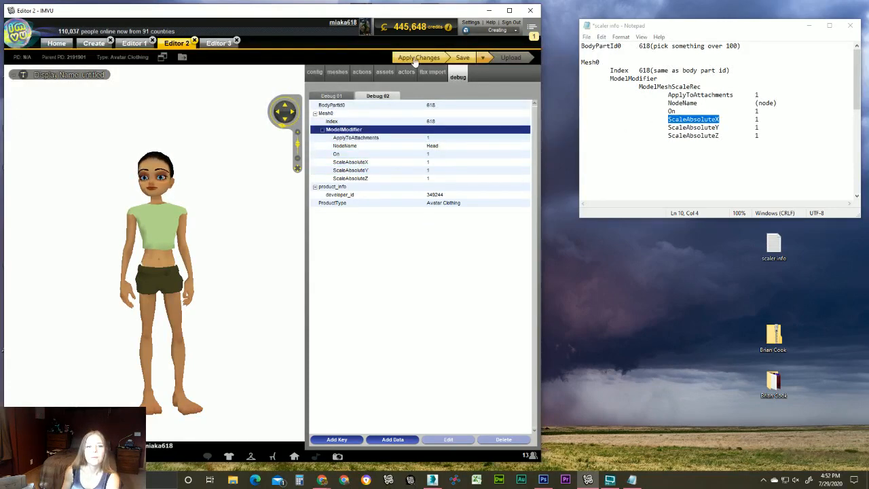
# Set the ScaleAbsoluteX, ScaleAbsoluteY and ScaleAbsoluteZ values under ModelModifier to 10.
pyautogui.click(439, 163)
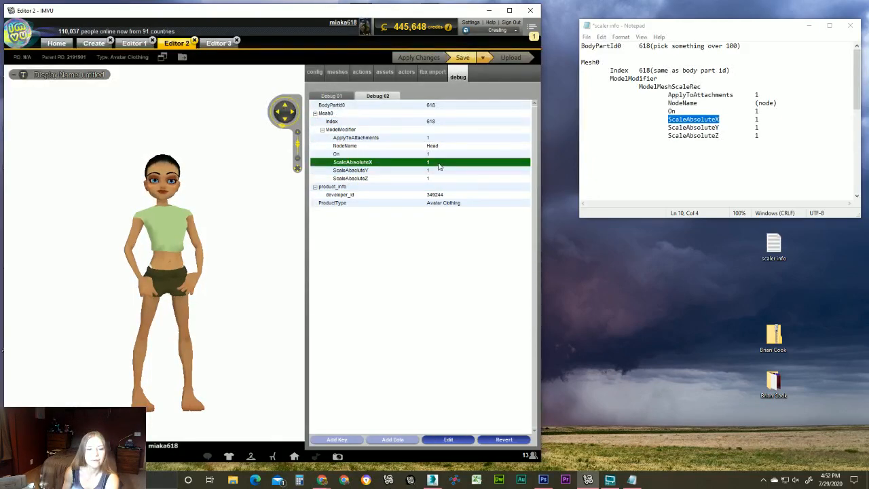
pyautogui.click(459, 440)
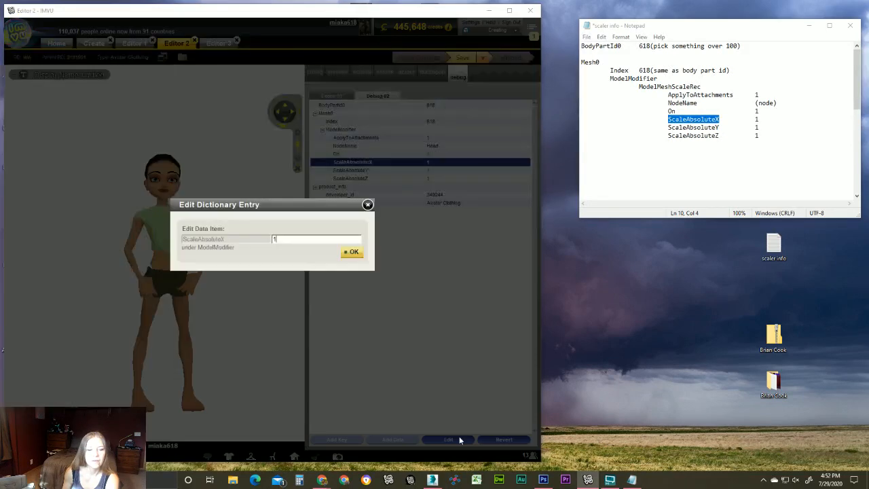
pyautogui.write('0')
pyautogui.click(363, 261)
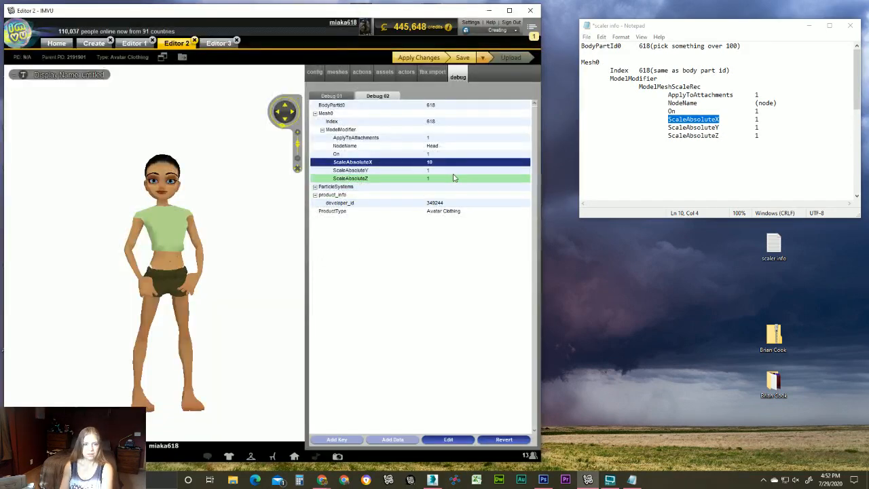
pyautogui.click(456, 171)
pyautogui.click(455, 440)
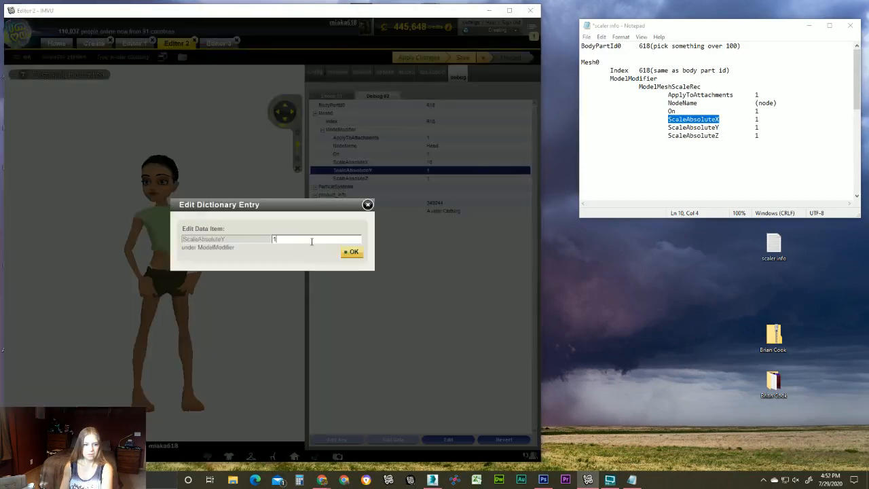
pyautogui.write('0')
pyautogui.click(350, 251)
pyautogui.click(428, 177)
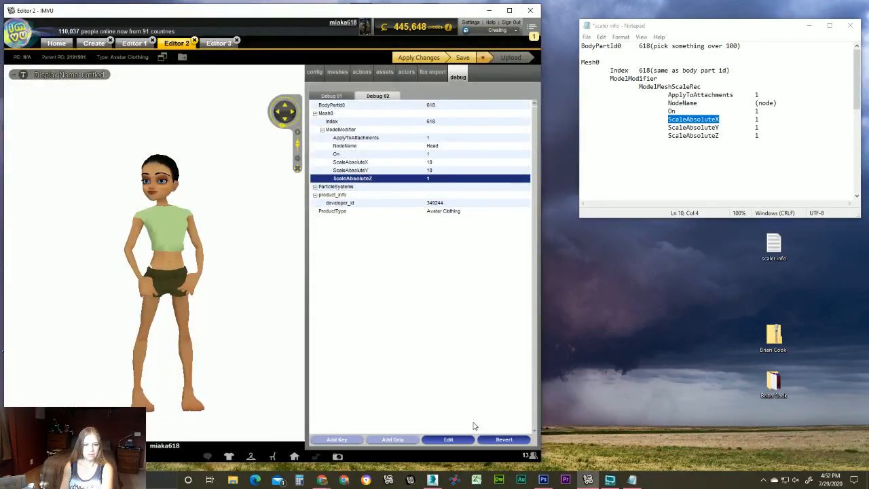
pyautogui.click(448, 439)
pyautogui.write('0')
pyautogui.click(351, 252)
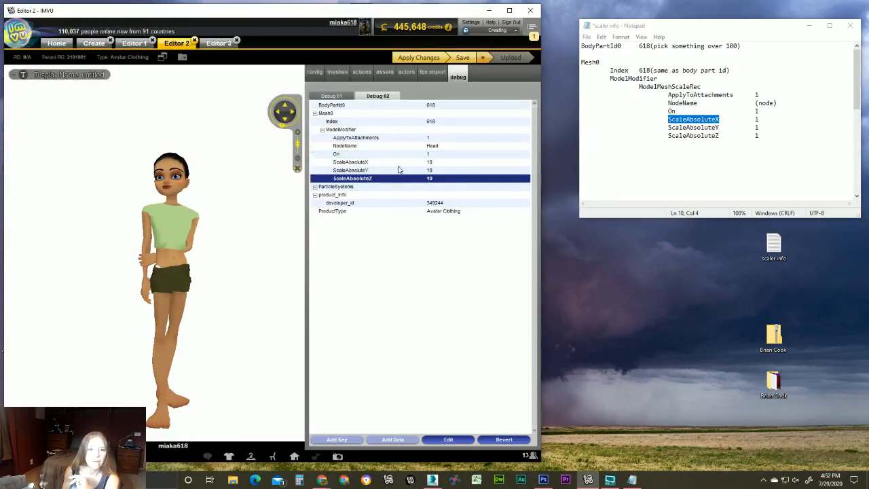
# Apply the scale changes to the avatar and review the ModelModifier data items in the Debug 01 listing.
pyautogui.click(421, 58)
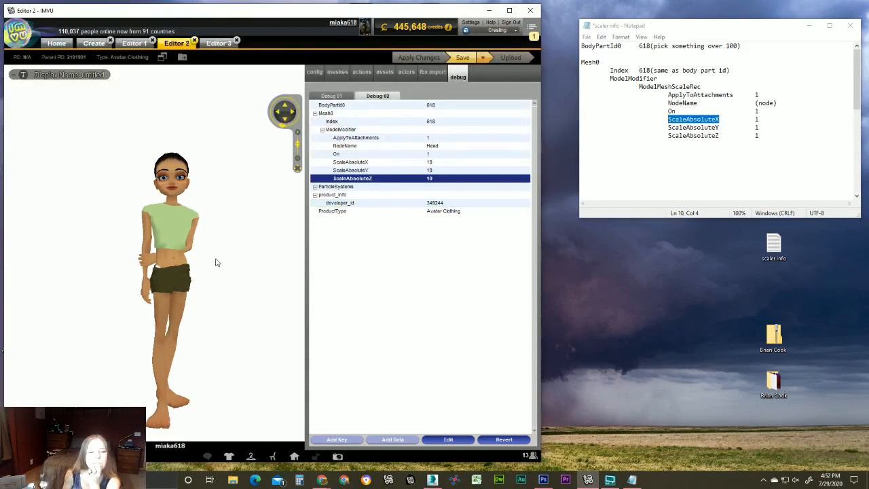
pyautogui.click(336, 96)
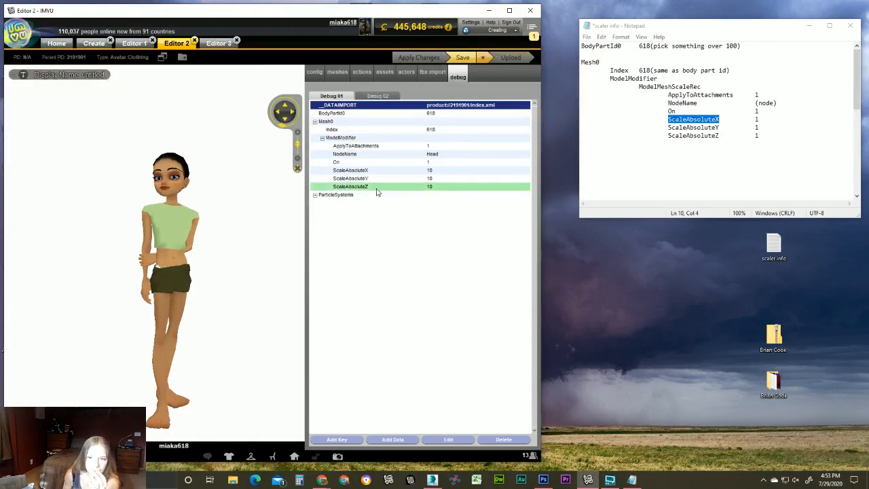
pyautogui.click(369, 147)
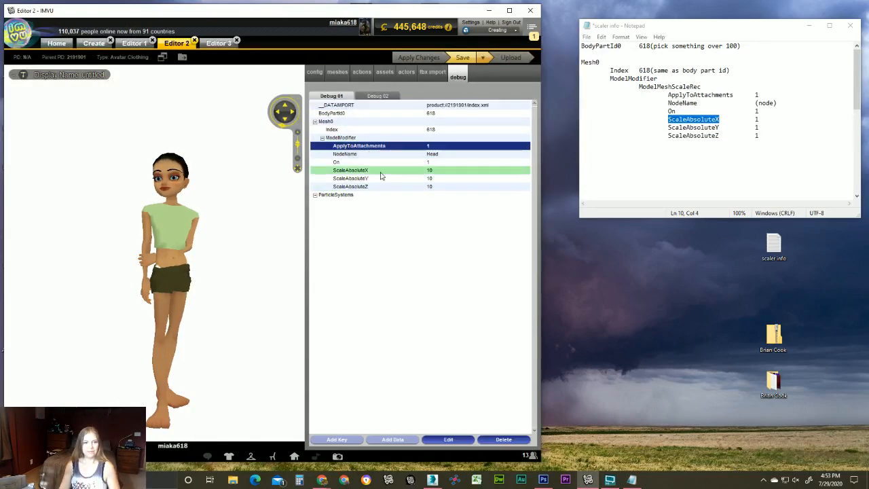
pyautogui.click(382, 186)
# Delete the ApplyToAttachments, NodeName and On data items under ModelModifier.
pyautogui.click(382, 146)
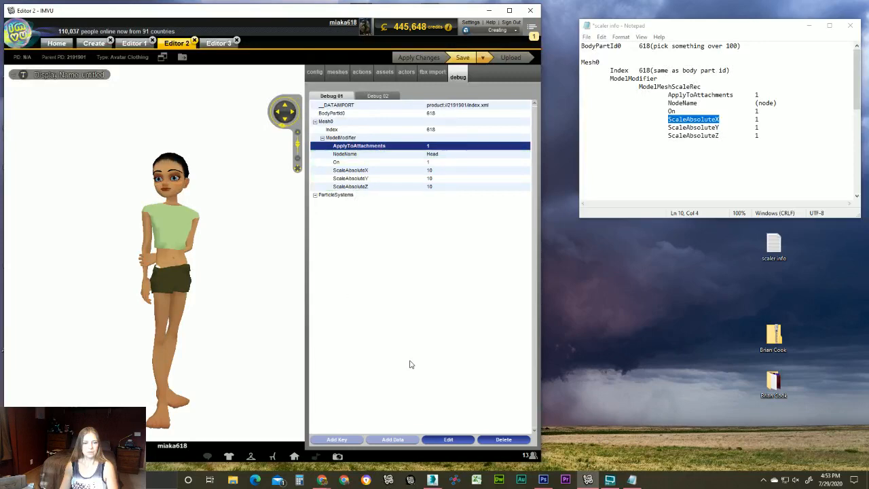
pyautogui.click(506, 439)
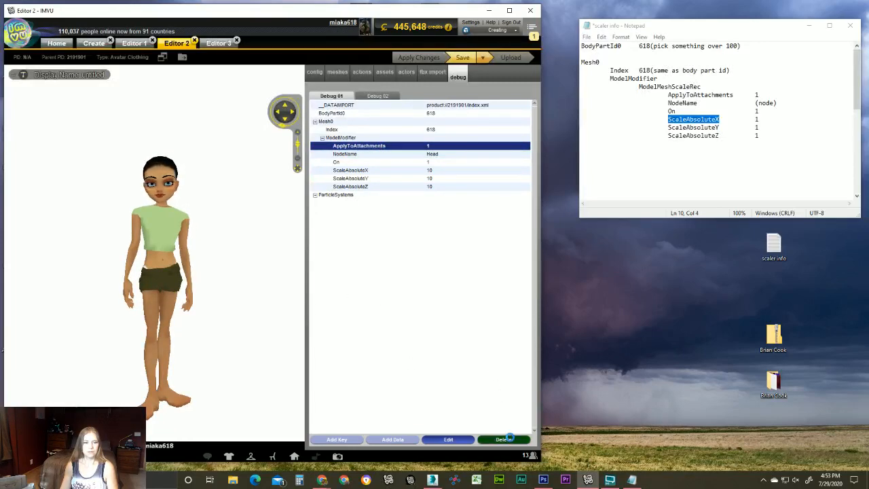
pyautogui.click(356, 254)
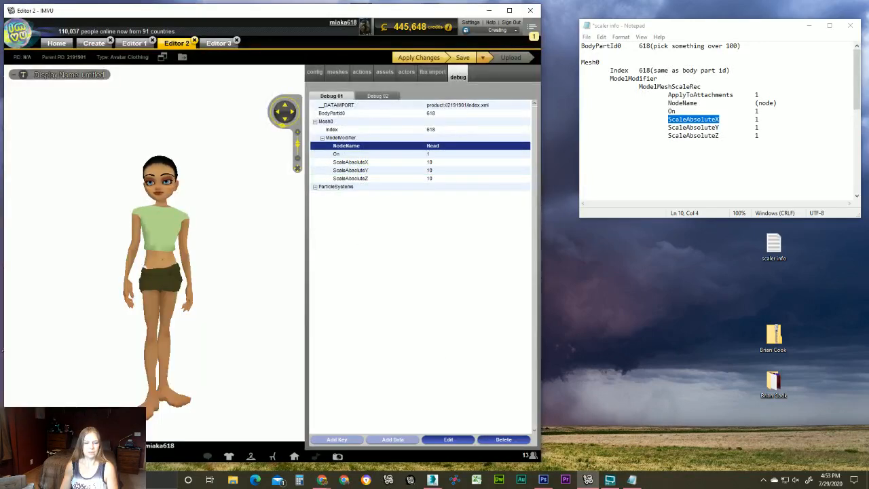
pyautogui.click(503, 439)
pyautogui.click(350, 252)
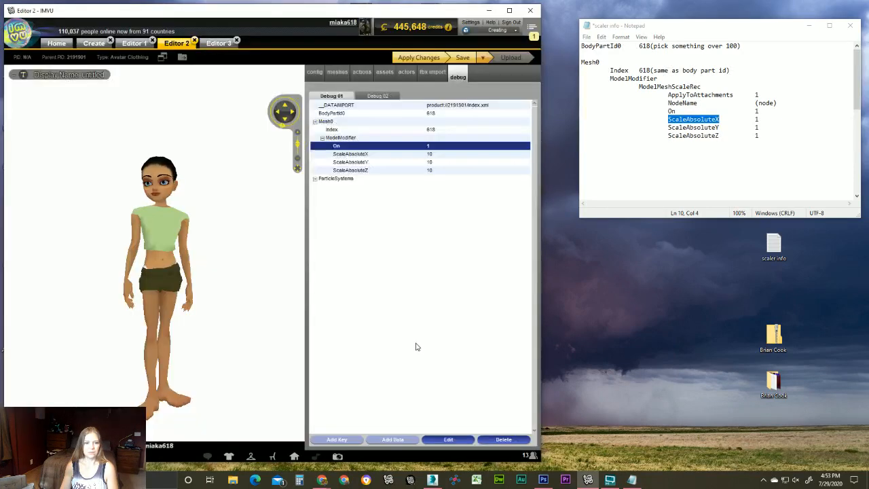
pyautogui.click(503, 439)
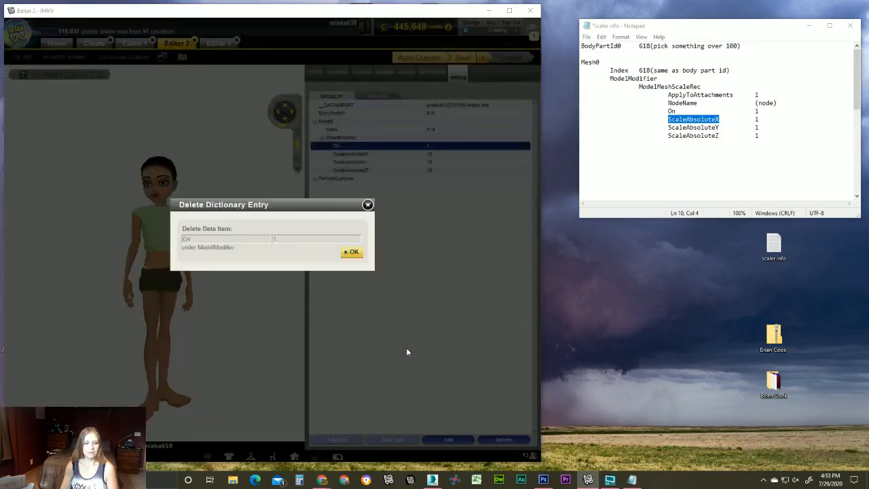
pyautogui.click(350, 254)
# Delete the ScaleAbsoluteX, ScaleAbsoluteY and ScaleAbsoluteZ data items under ModelModifier.
pyautogui.click(503, 439)
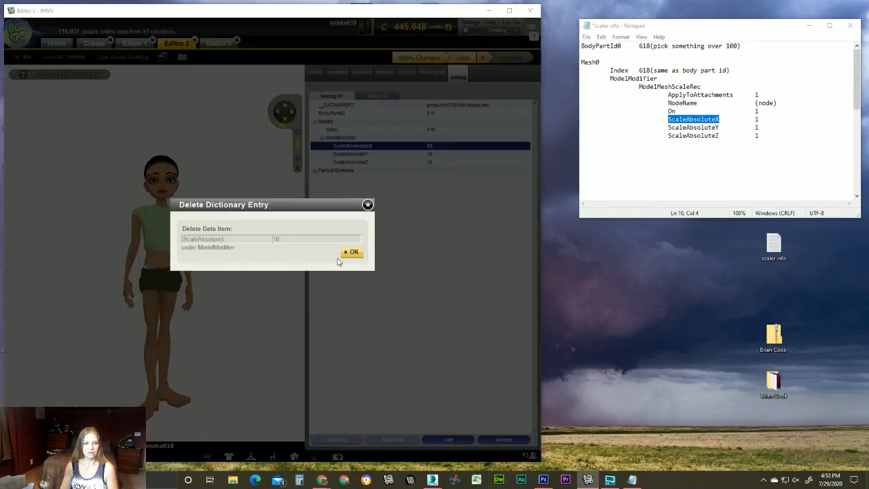
pyautogui.click(350, 253)
pyautogui.click(503, 439)
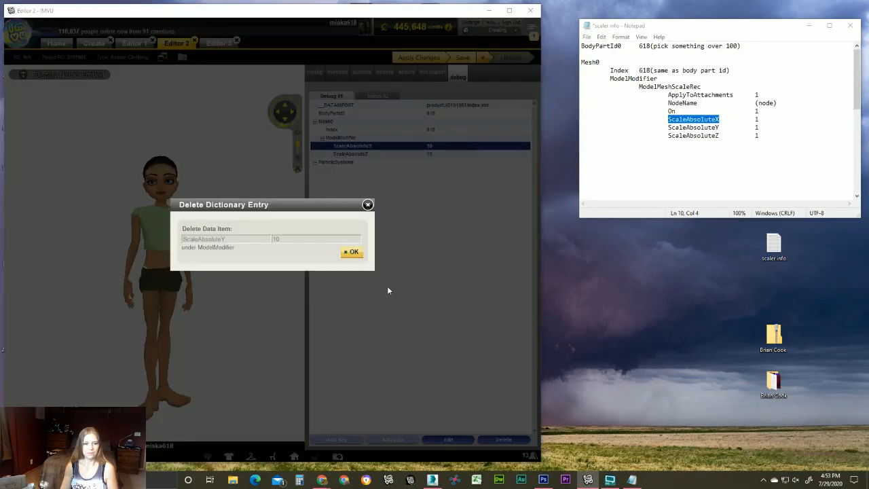
pyautogui.click(350, 252)
pyautogui.click(503, 439)
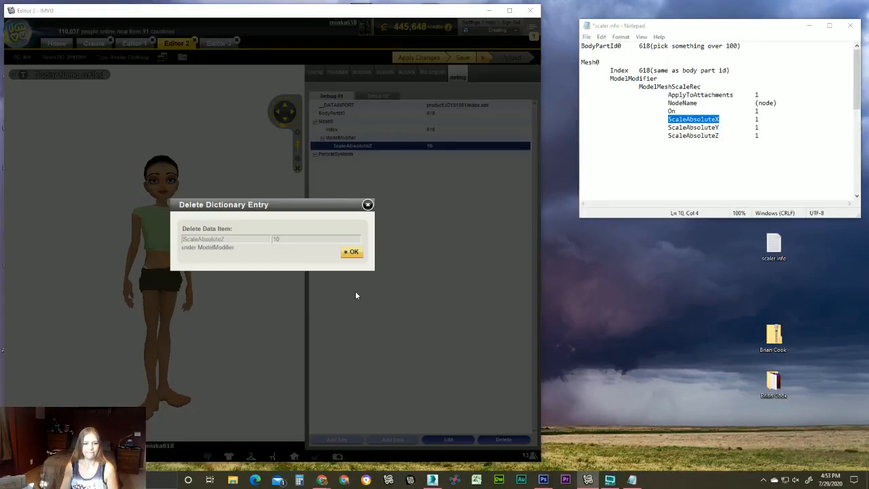
pyautogui.click(352, 257)
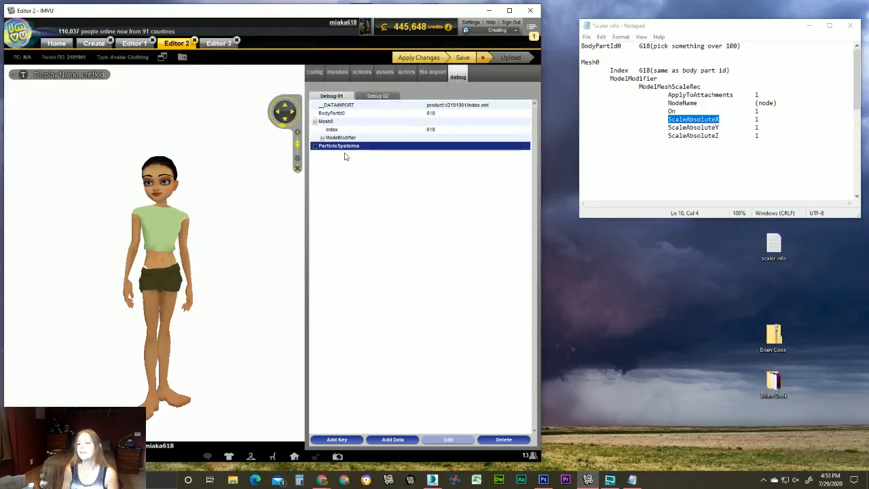
# Compare the ModelModifier structure in Editor 2 with the working scaler's structure in Editor 3.
pyautogui.click(370, 139)
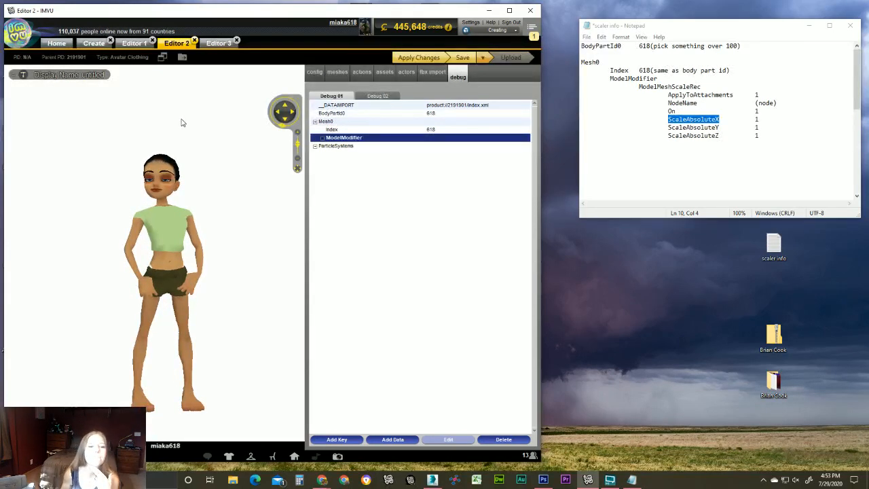
pyautogui.click(218, 44)
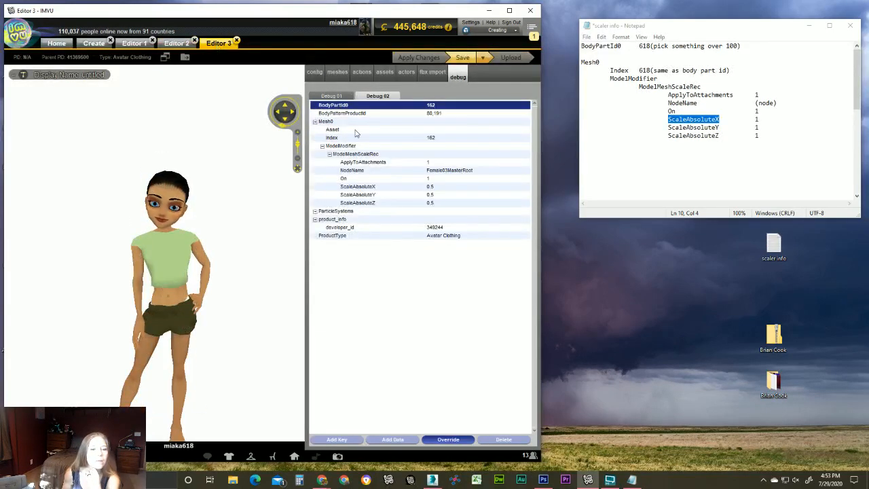
pyautogui.click(180, 45)
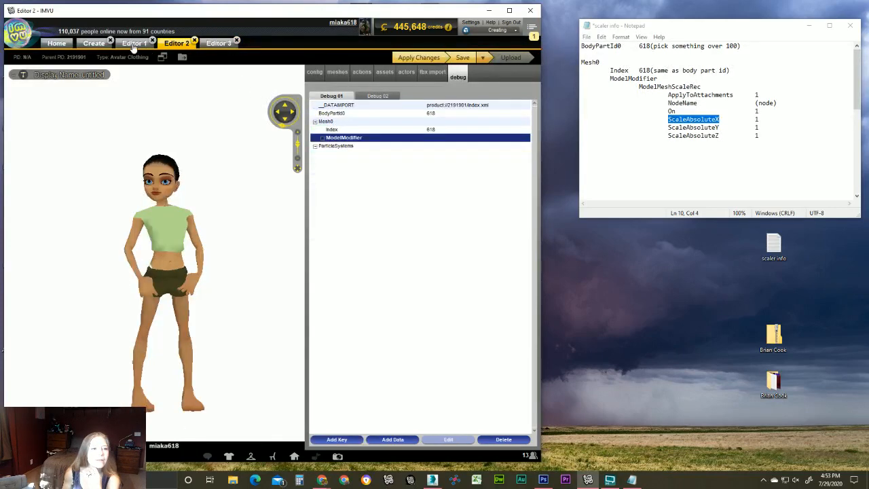
pyautogui.click(134, 45)
pyautogui.click(178, 45)
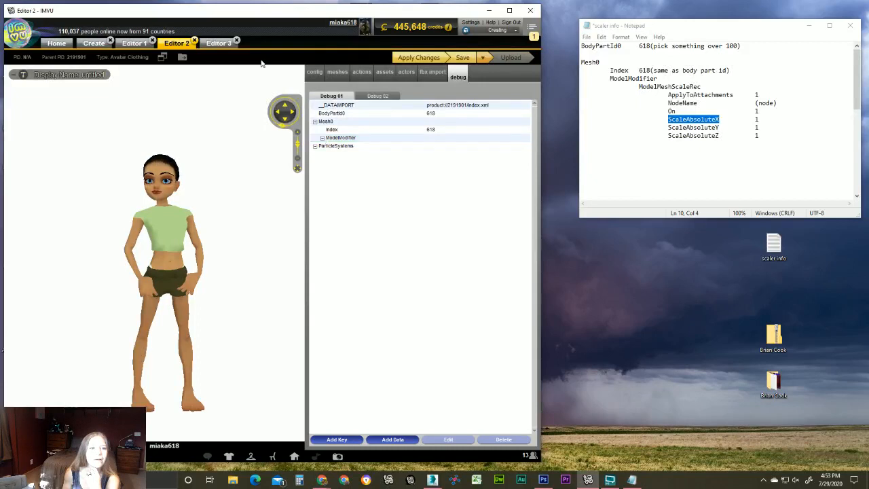
# Add a data item named ModelMeshScaleRec, copied from the Notepad notes, under ModelModifier.
pyautogui.click(378, 96)
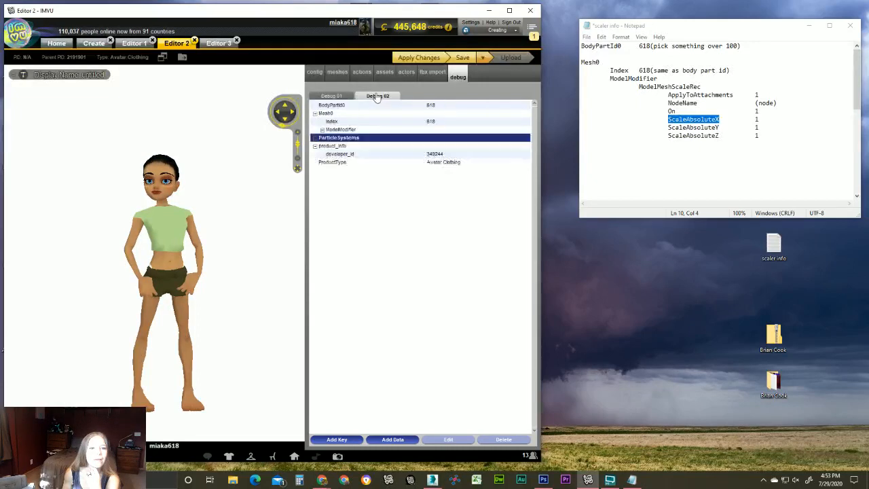
pyautogui.click(352, 129)
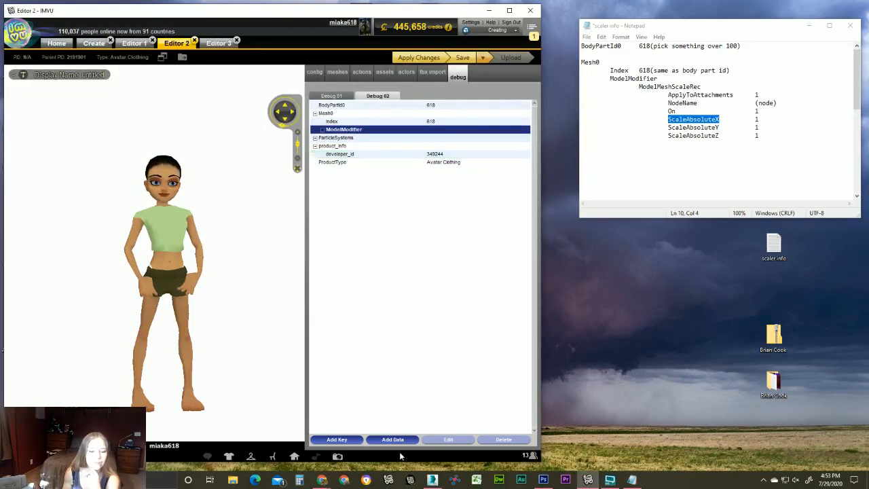
pyautogui.doubleClick(638, 86)
pyautogui.hotkey('ctrl', 'c')
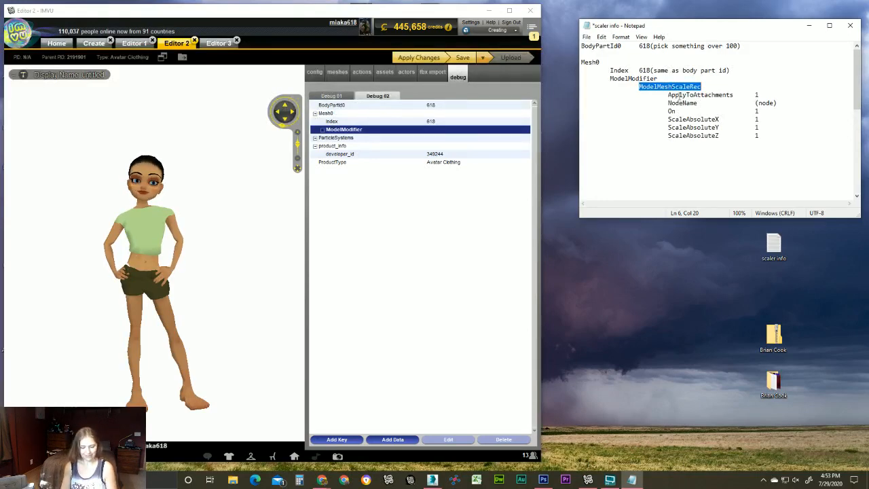
pyautogui.click(400, 439)
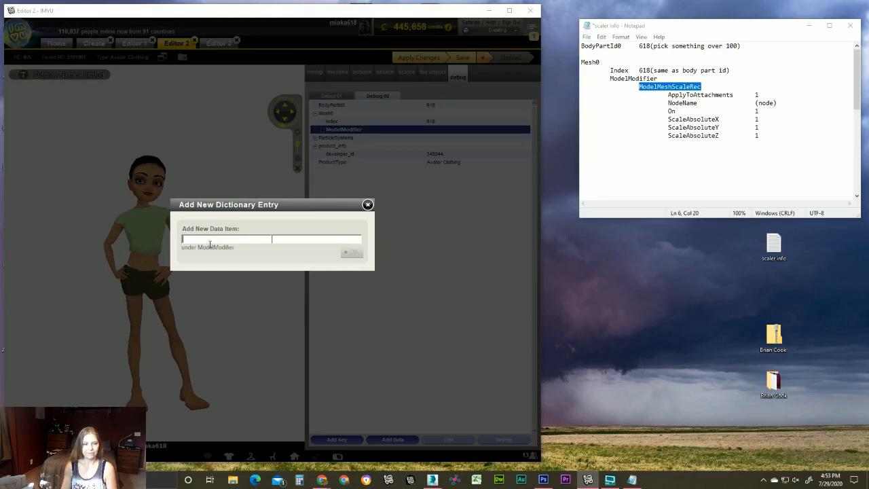
pyautogui.hotkey('ctrl', 'v')
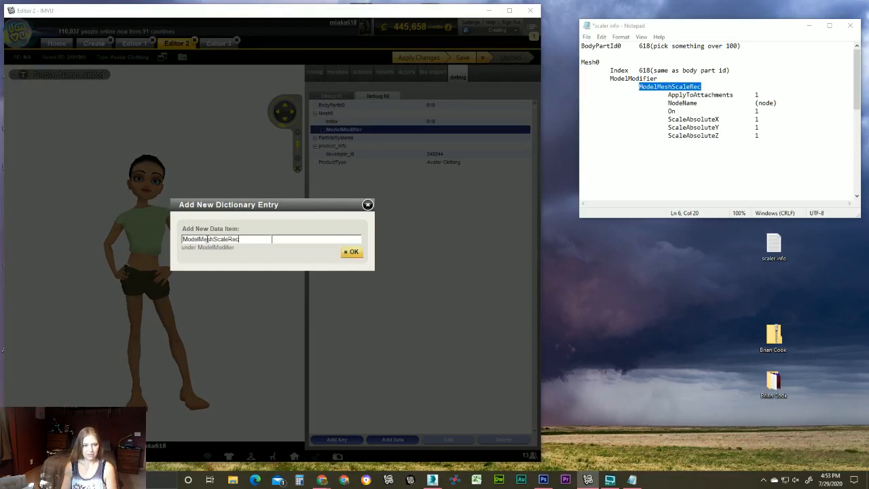
pyautogui.click(350, 252)
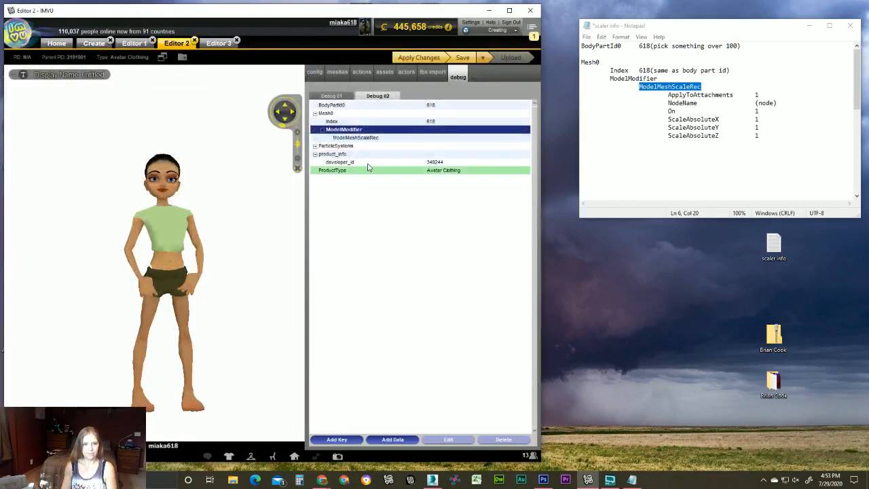
# Try to set up ApplyToAttachments from the Notepad notes as an entry under the ModelMeshScaleRec data item.
pyautogui.click(359, 137)
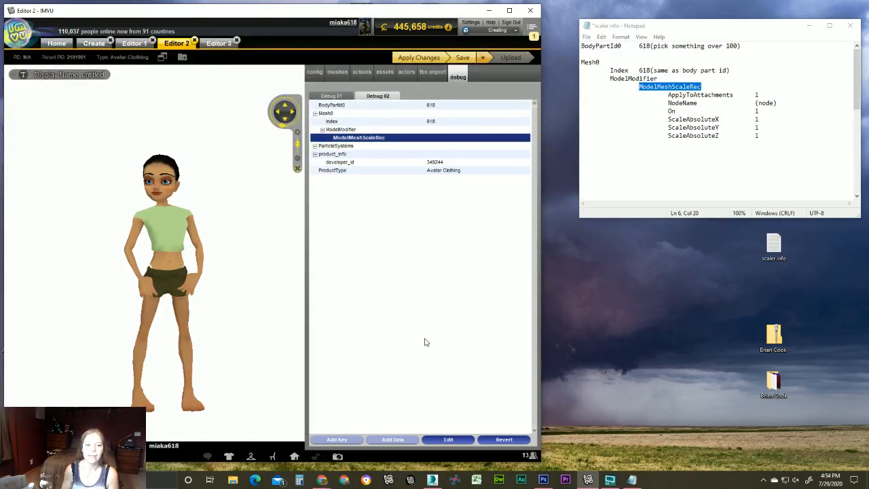
pyautogui.doubleClick(714, 95)
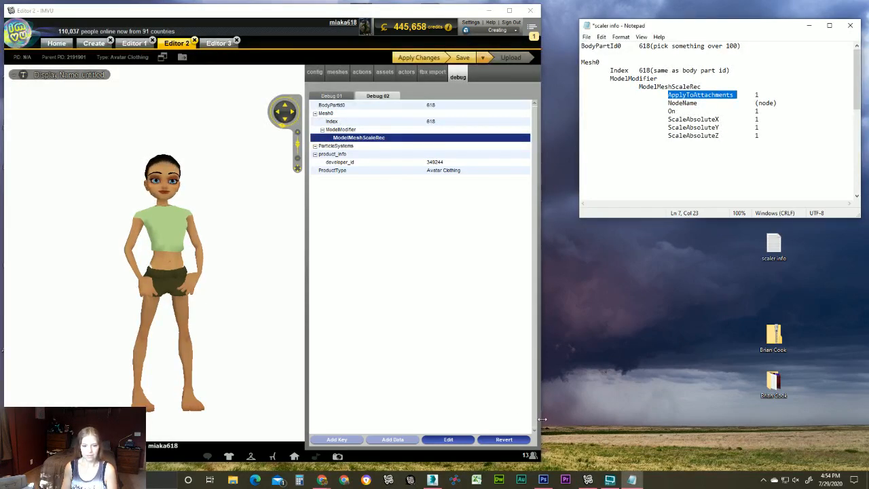
pyautogui.click(354, 137)
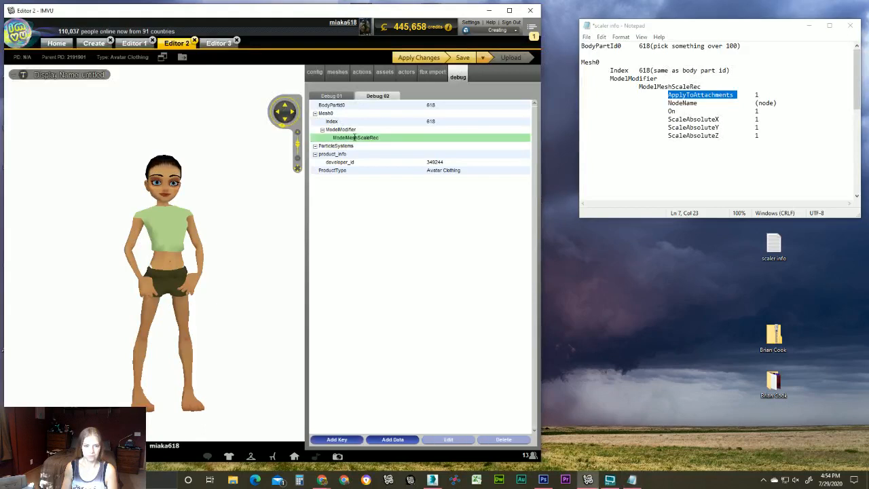
pyautogui.click(360, 138)
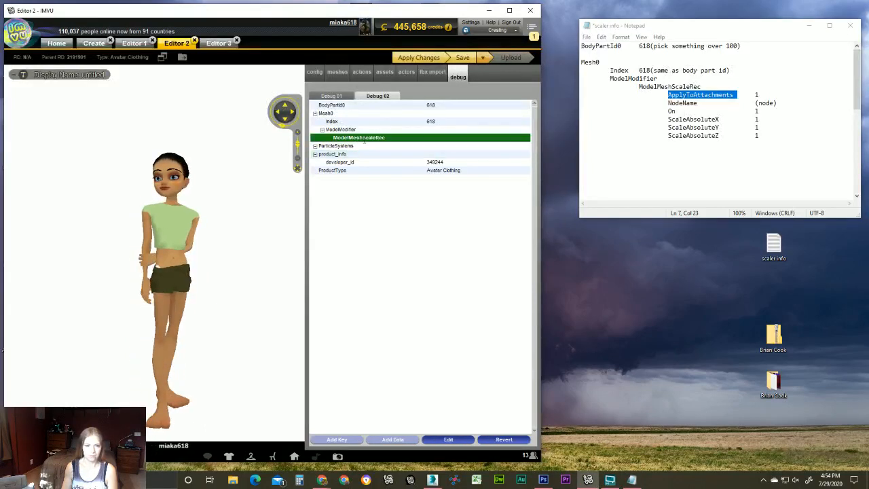
pyautogui.click(347, 96)
pyautogui.click(364, 98)
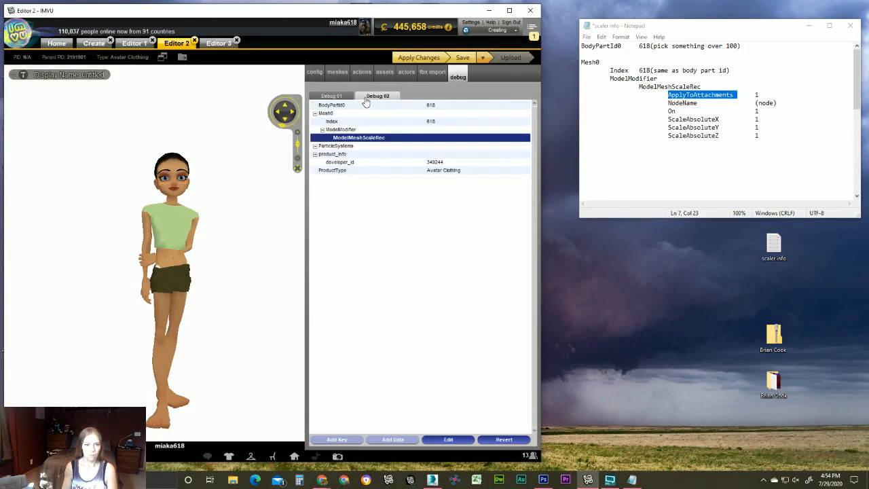
# Delete the ModelMeshScaleRec data item under ModelModifier.
pyautogui.click(336, 96)
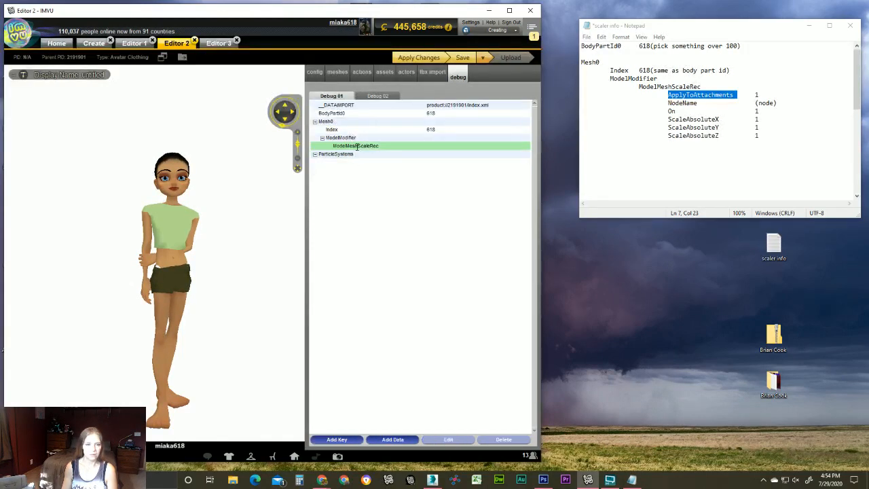
pyautogui.click(356, 145)
pyautogui.click(499, 440)
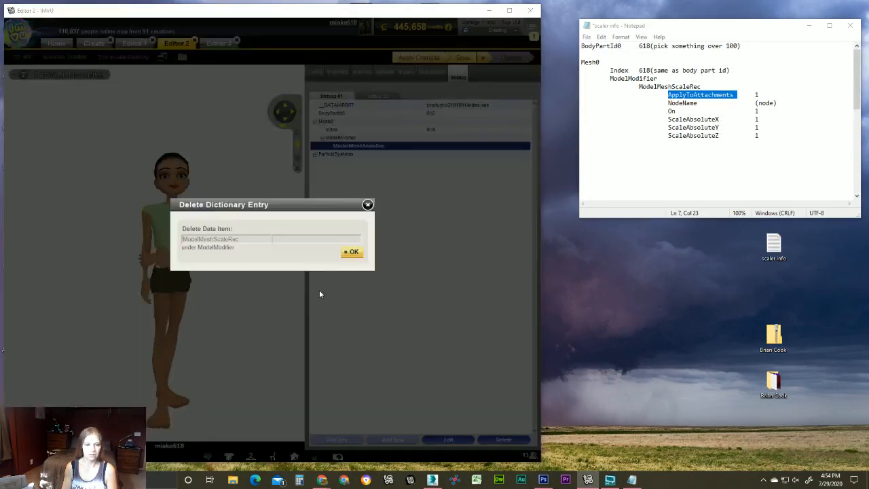
pyautogui.click(351, 251)
# Add a key named ModelMeshScaleRec, copied from the Notepad notes, under ModelModifier.
pyautogui.click(377, 96)
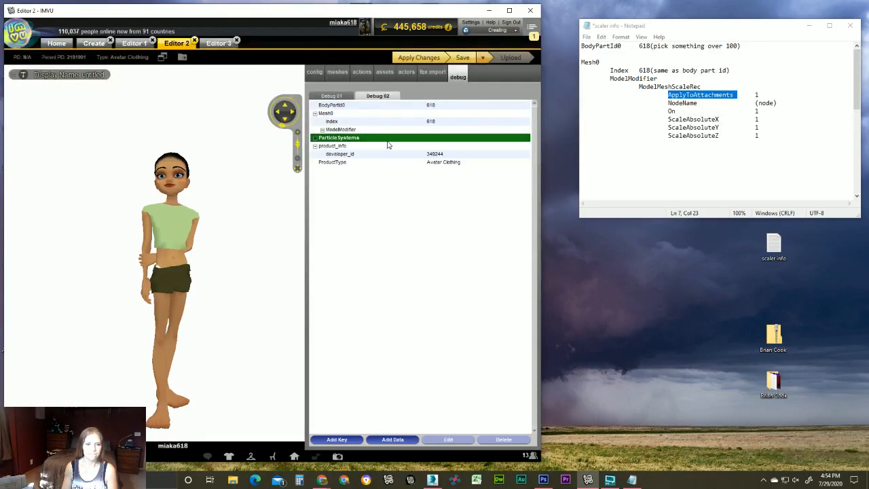
pyautogui.click(337, 439)
pyautogui.doubleClick(683, 86)
pyautogui.hotkey('ctrl', 'c')
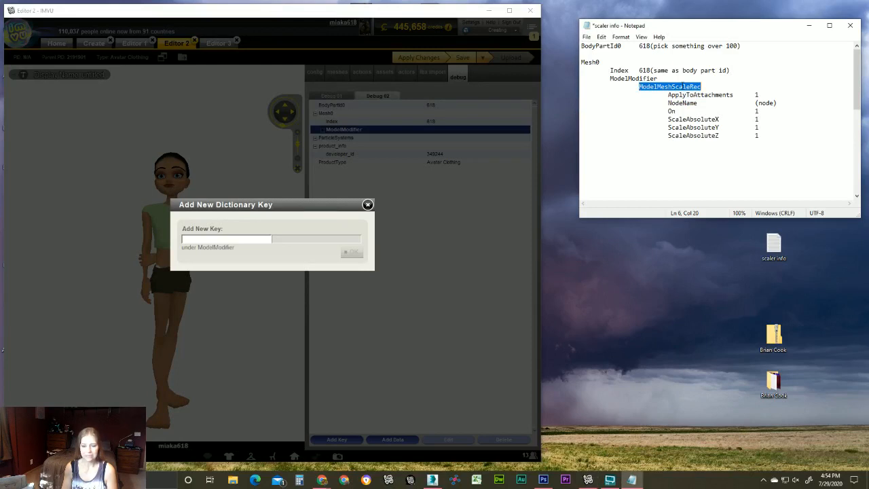
pyautogui.click(224, 239)
pyautogui.hotkey('ctrl', 'v')
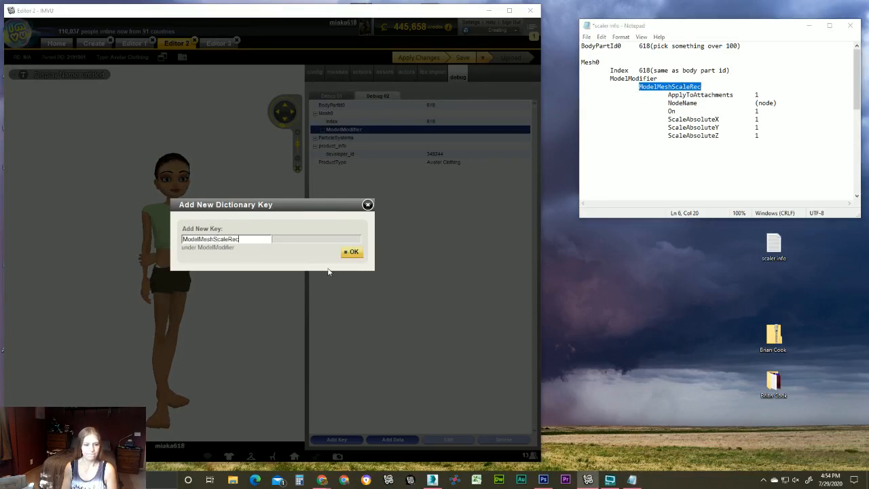
pyautogui.click(351, 252)
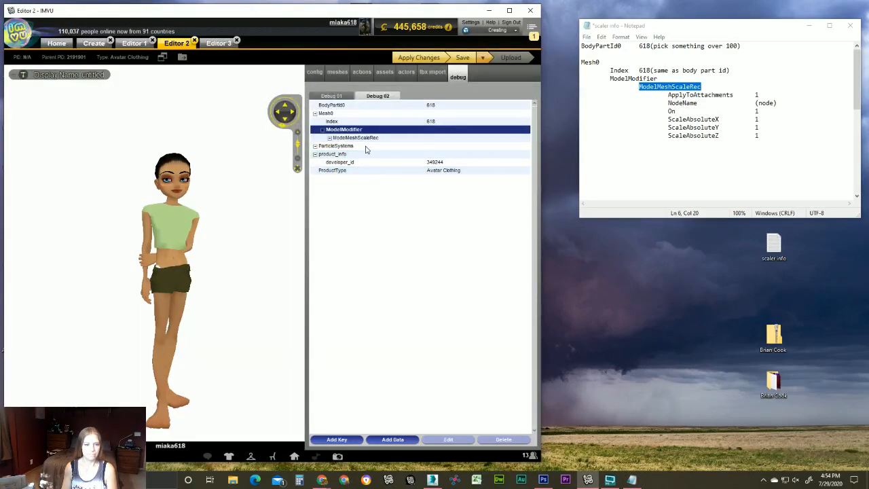
# Check the ModelMeshScaleRec key in both Debug listings and compare its nesting with the scaler in Editor 3.
pyautogui.click(347, 99)
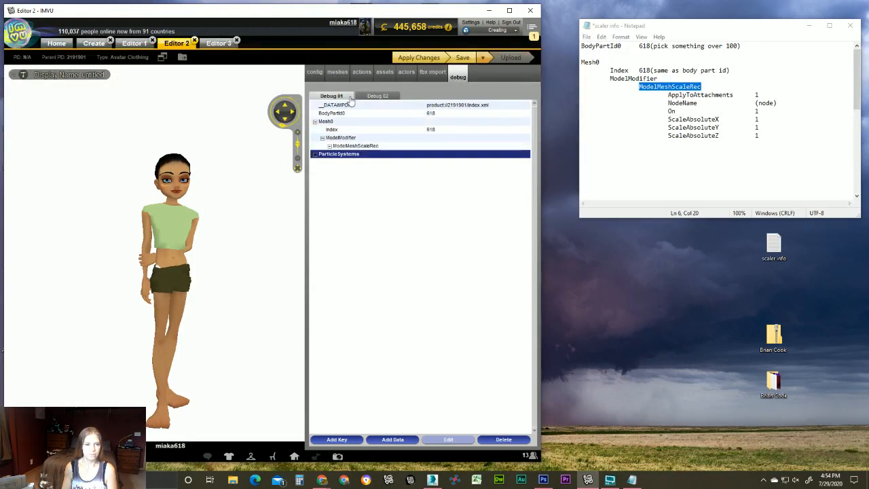
pyautogui.click(372, 99)
pyautogui.click(219, 43)
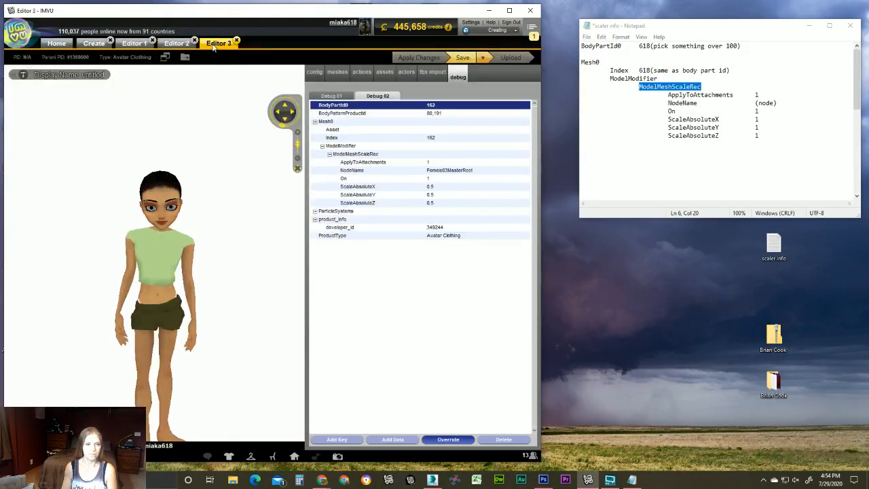
# Add an ApplyToAttachments data item with value 1 under the ModelMeshScaleRec key in Editor 2.
pyautogui.click(177, 43)
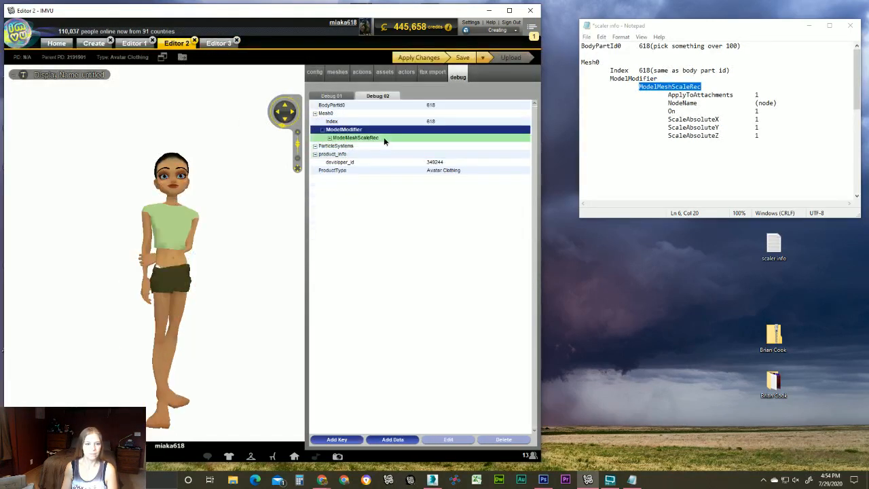
pyautogui.click(384, 137)
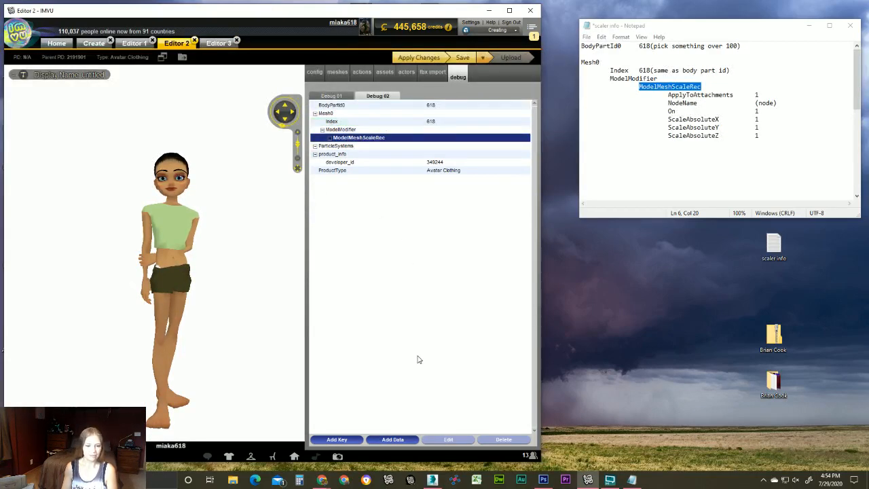
pyautogui.doubleClick(694, 96)
pyautogui.hotkey('ctrl', 'c')
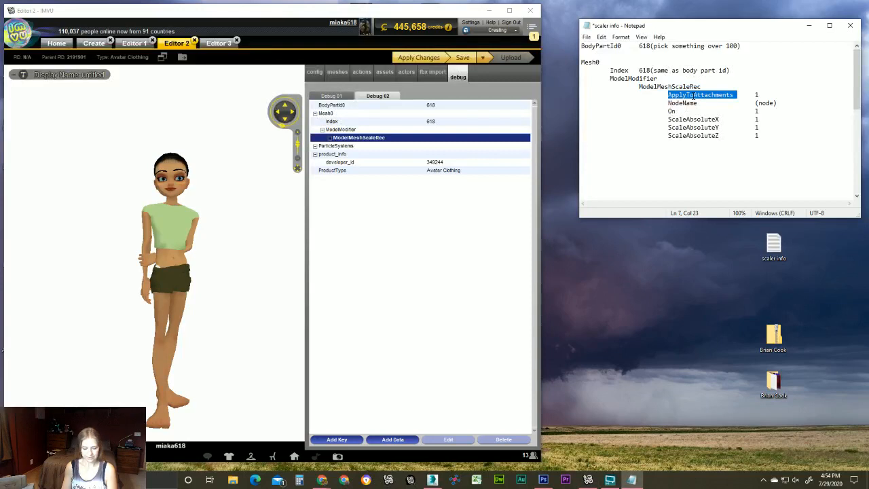
pyautogui.click(400, 439)
pyautogui.hotkey('ctrl', 'v')
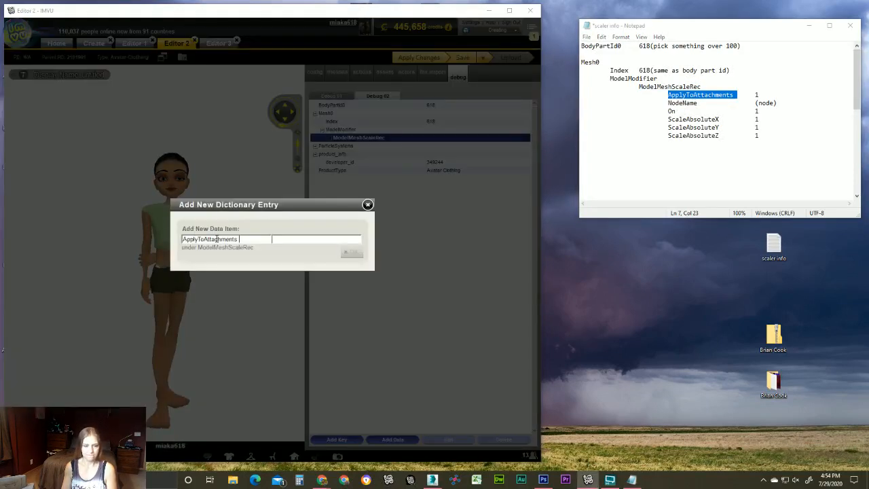
pyautogui.write('1')
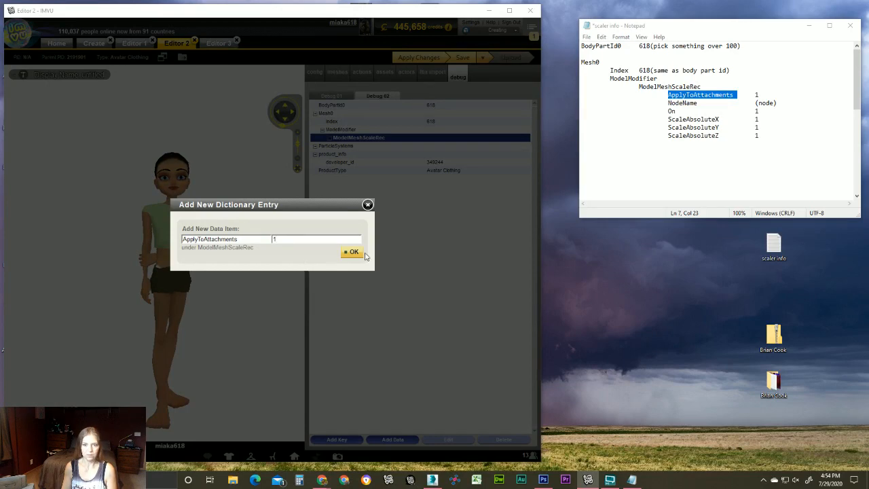
pyautogui.click(353, 252)
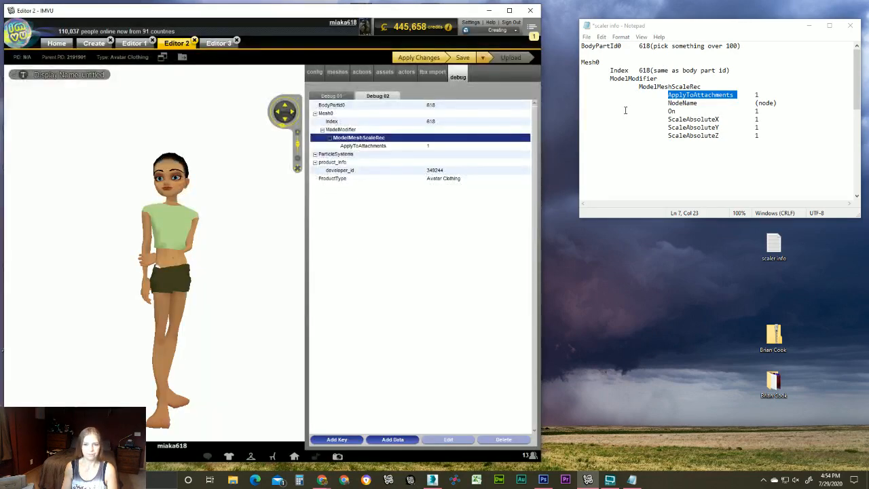
# Add a NodeName data item, copied from the Notepad notes, with value Head under ModelMeshScaleRec.
pyautogui.doubleClick(671, 103)
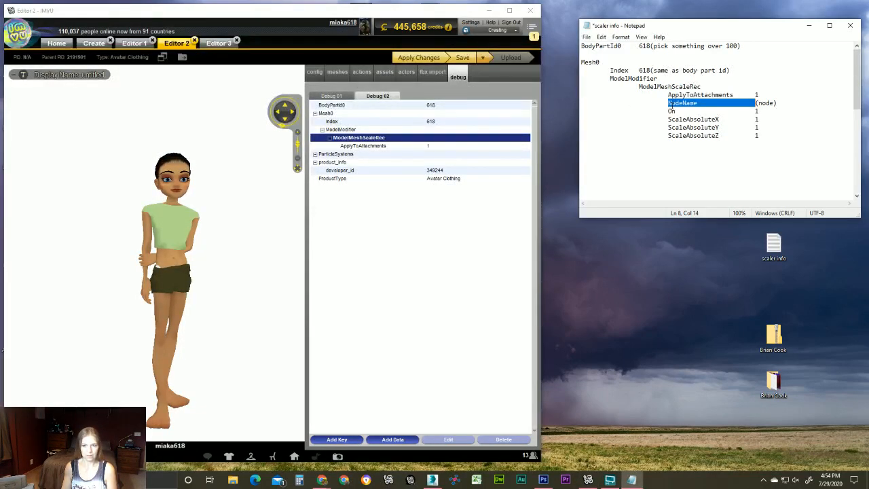
pyautogui.click(670, 103)
pyautogui.doubleClick(670, 103)
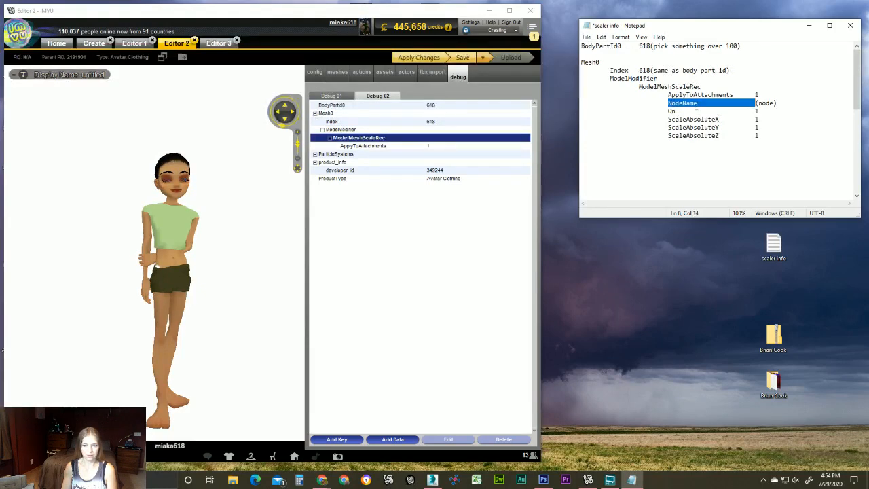
pyautogui.click(671, 103)
pyautogui.doubleClick(671, 103)
pyautogui.hotkey('ctrl', 'c')
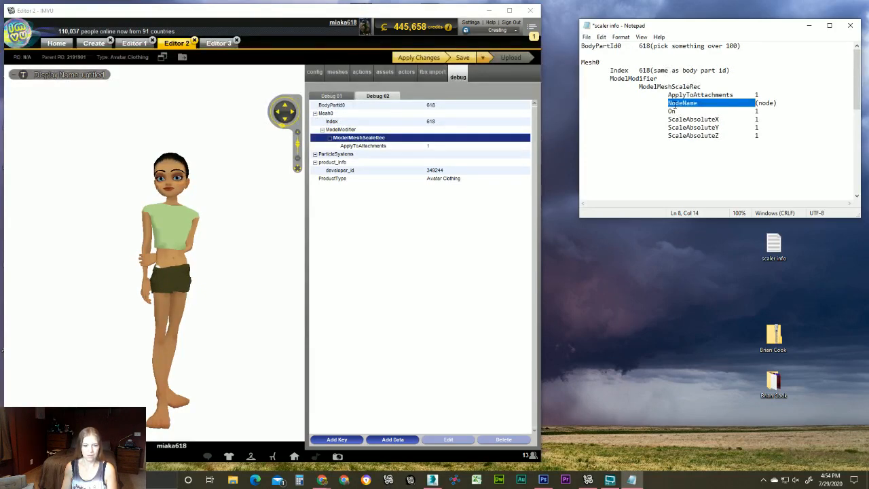
pyautogui.click(385, 441)
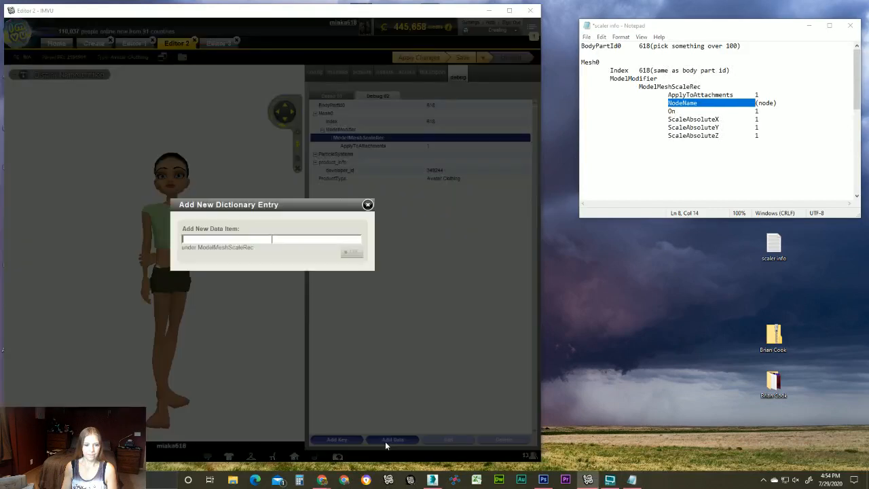
pyautogui.hotkey('ctrl', 'v')
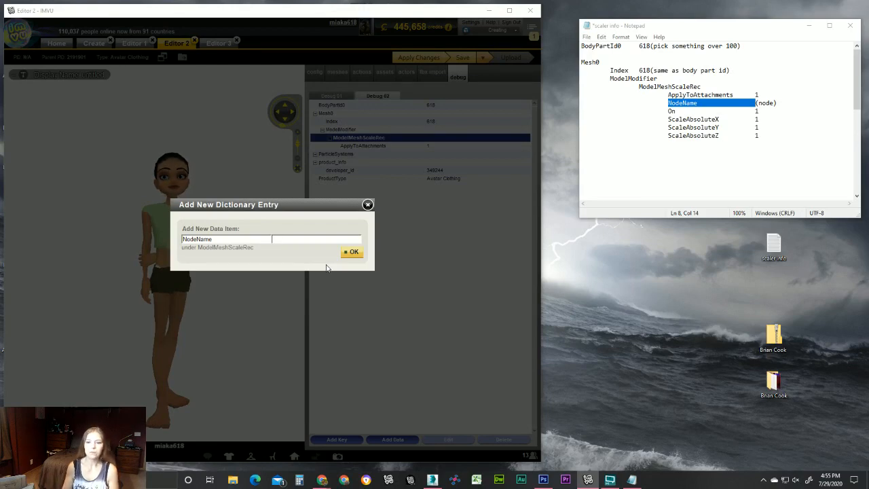
pyautogui.write('ead')
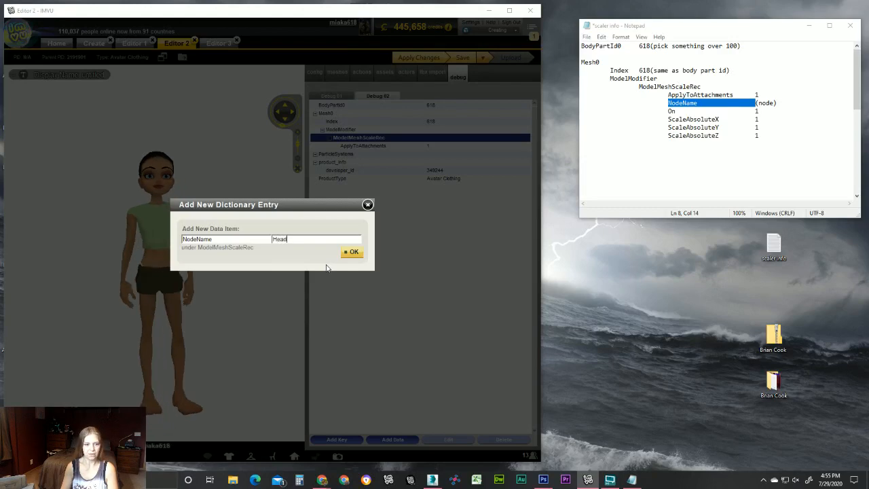
pyautogui.click(351, 252)
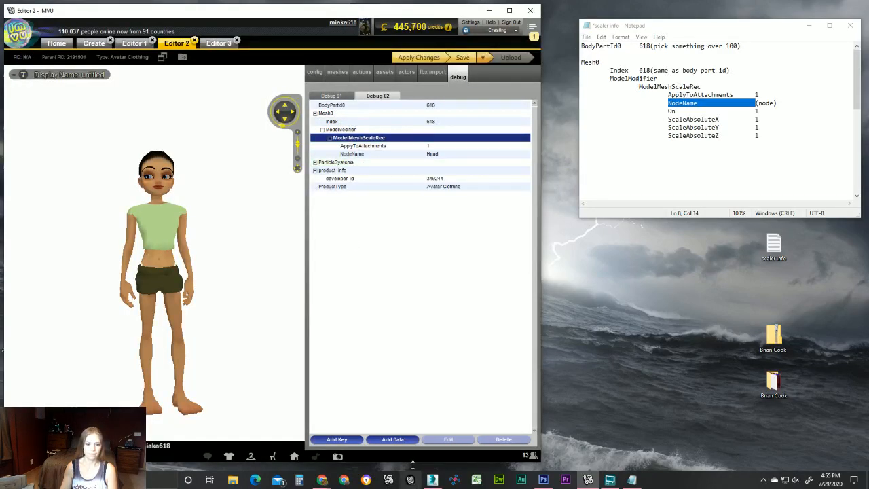
# Add an On data item with value 1 under ModelMeshScaleRec.
pyautogui.click(394, 440)
pyautogui.write('On')
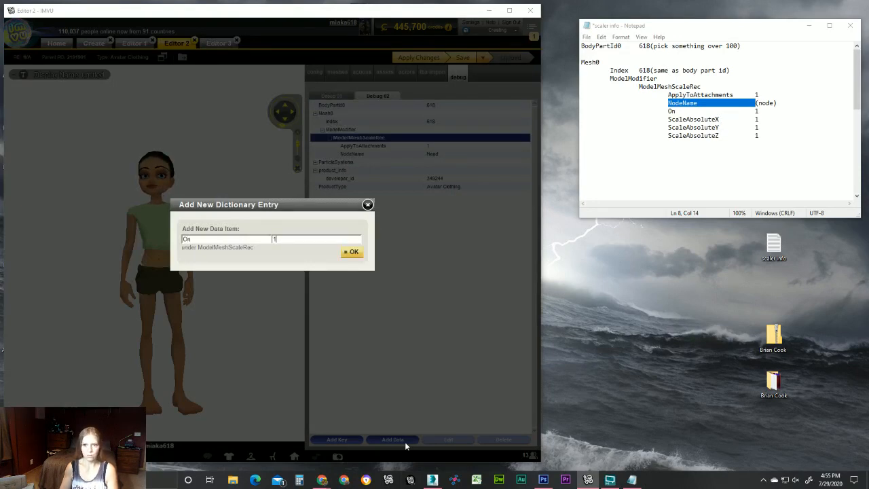
pyautogui.click(351, 251)
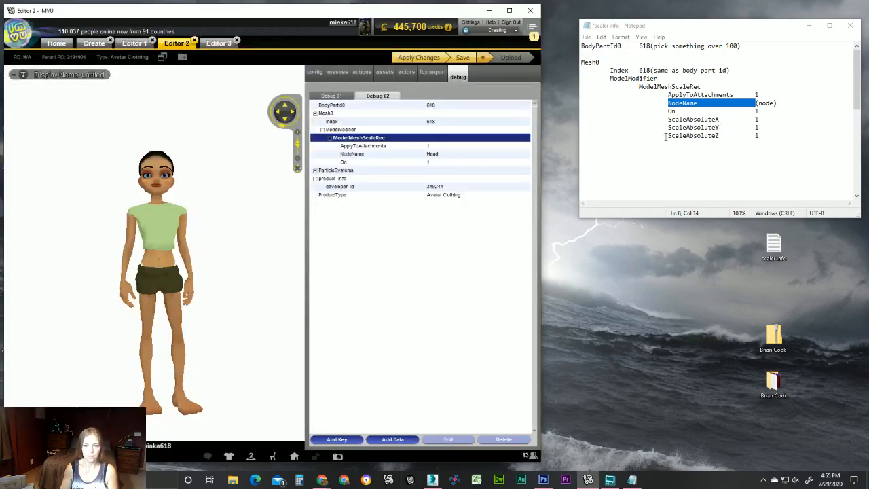
# Add ScaleAbsoluteX, ScaleAbsoluteY and ScaleAbsoluteZ data items with value 1 under ModelMeshScaleRec, and apply the changes.
pyautogui.moveTo(719, 118); pyautogui.dragTo(668, 119)
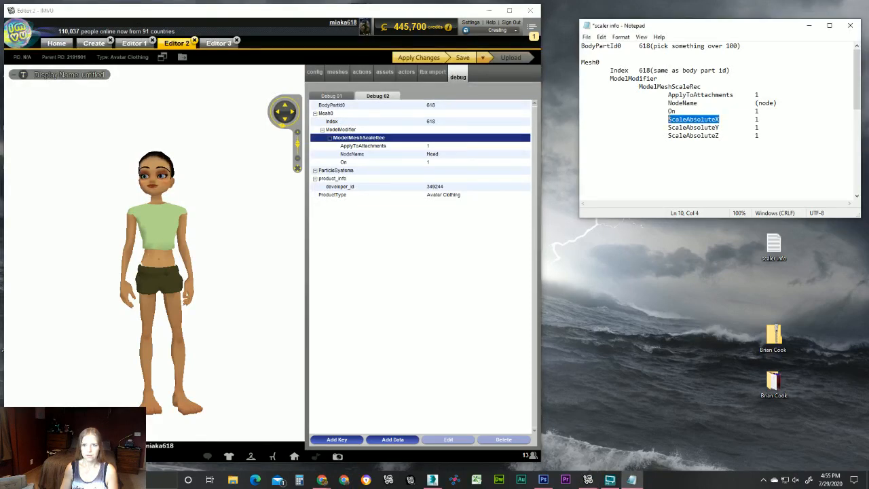
pyautogui.click(384, 440)
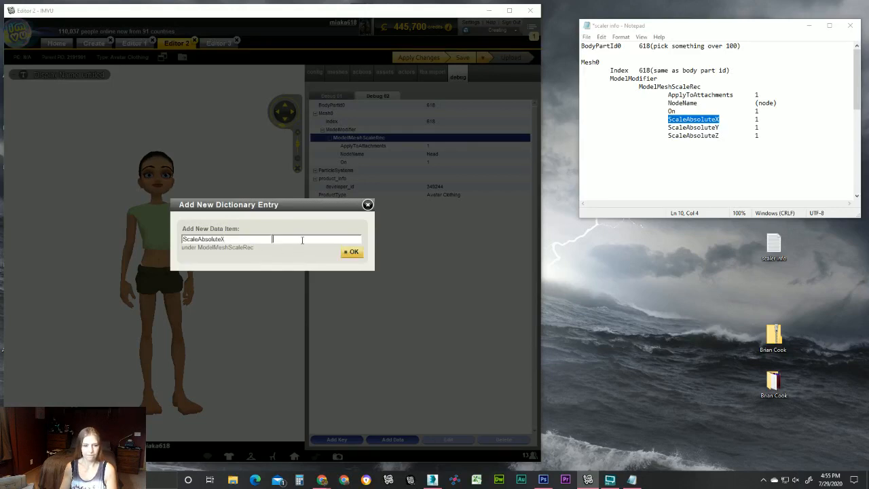
pyautogui.click(349, 252)
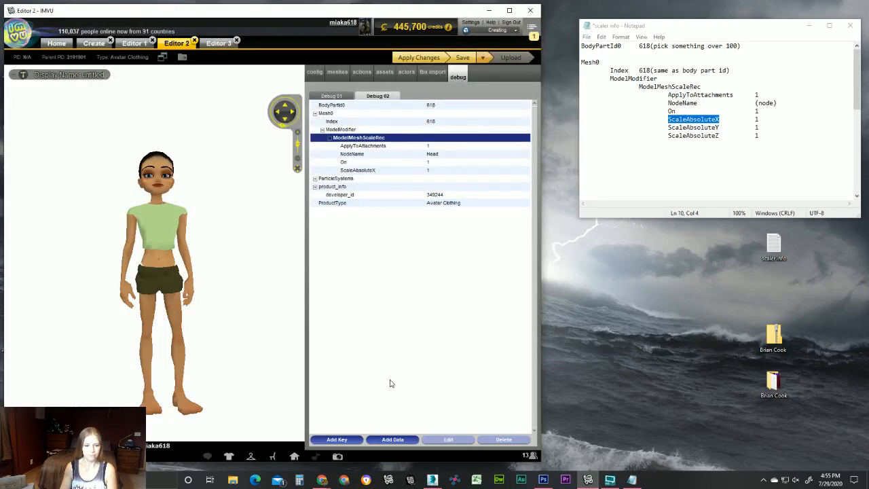
pyautogui.click(397, 439)
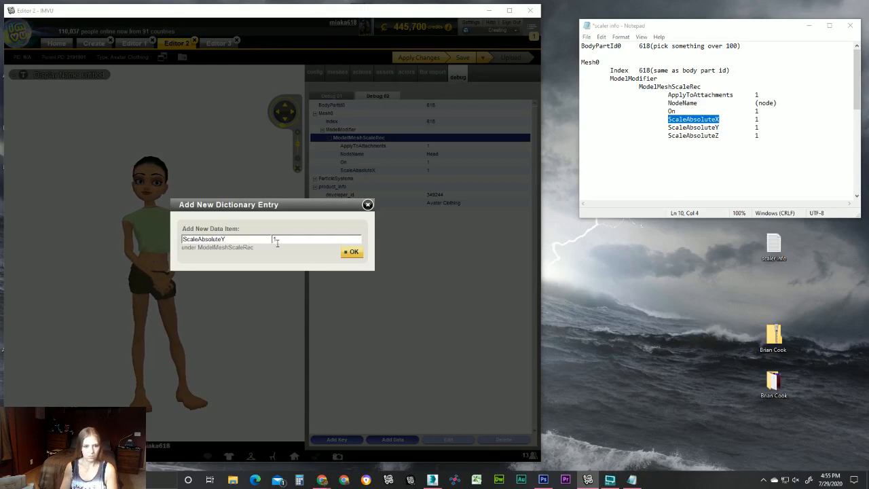
pyautogui.click(353, 253)
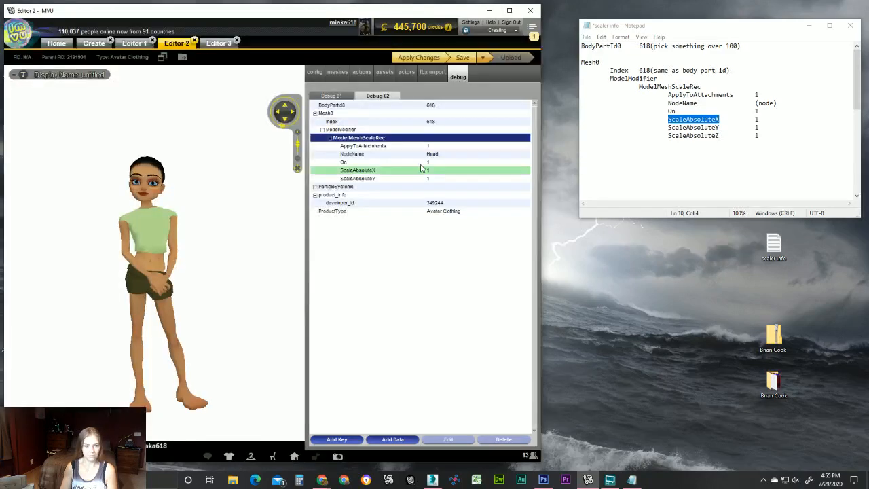
pyautogui.click(380, 439)
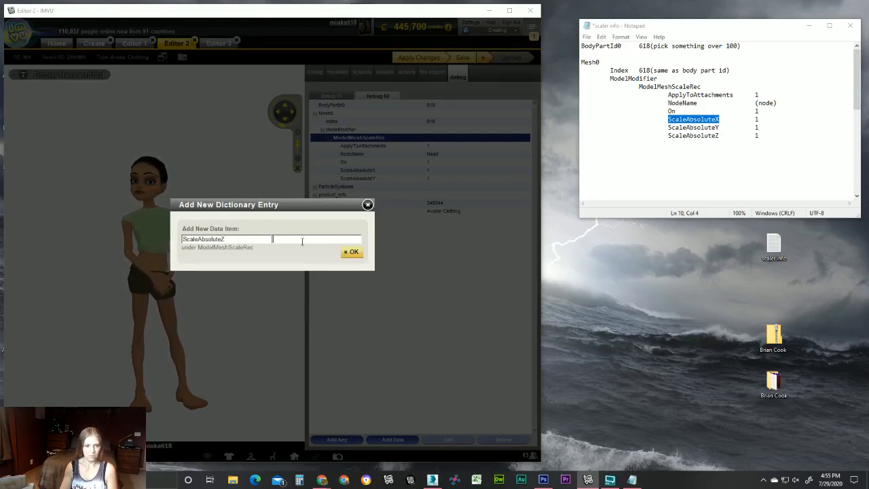
pyautogui.click(350, 252)
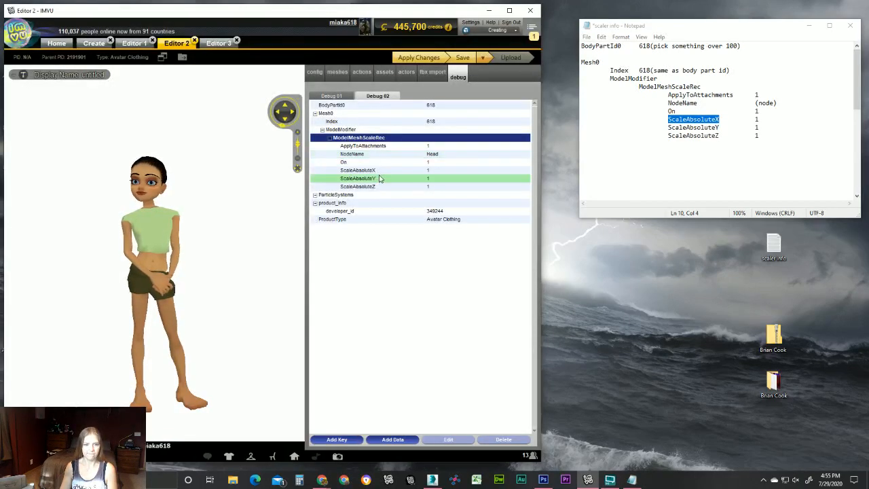
pyautogui.click(403, 59)
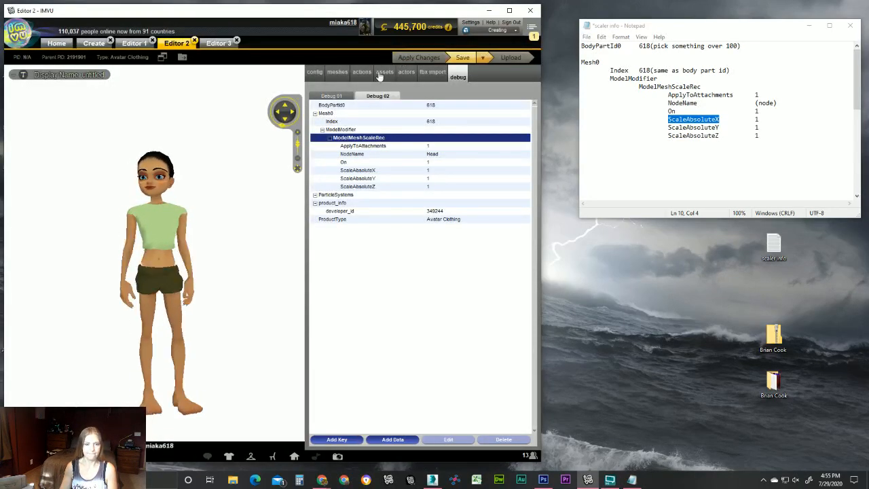
# Set ScaleAbsoluteX, ScaleAbsoluteY and ScaleAbsoluteZ to 10 and apply the changes to the avatar.
pyautogui.click(441, 171)
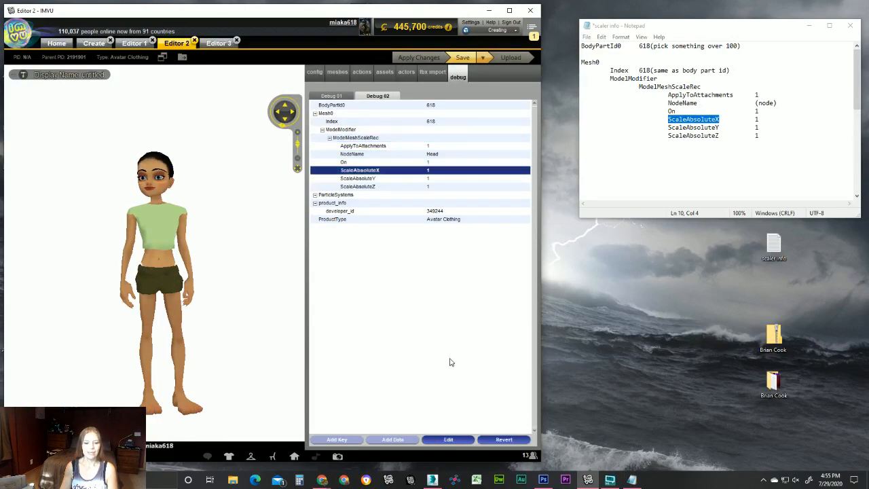
pyautogui.click(447, 439)
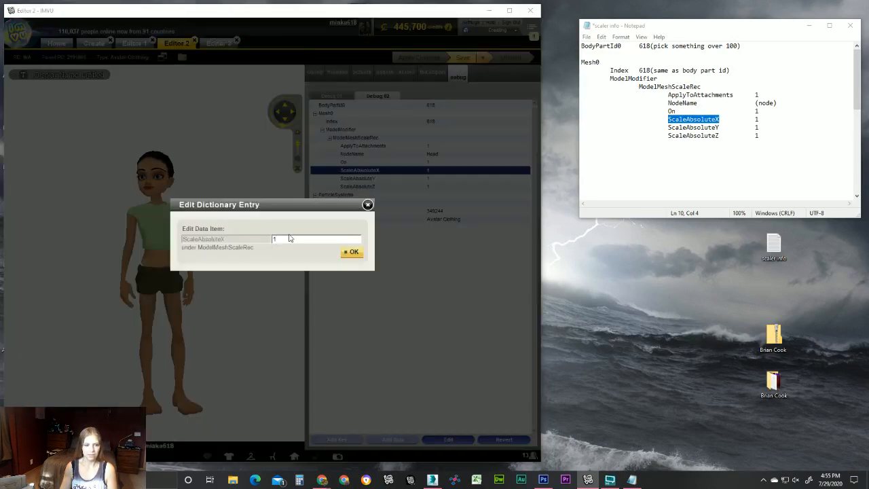
pyautogui.write('0')
pyautogui.click(350, 252)
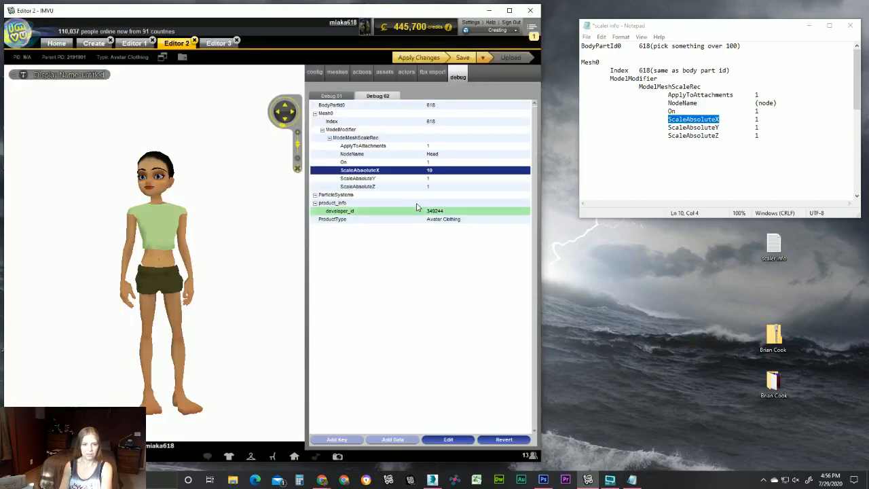
pyautogui.click(436, 179)
pyautogui.click(450, 440)
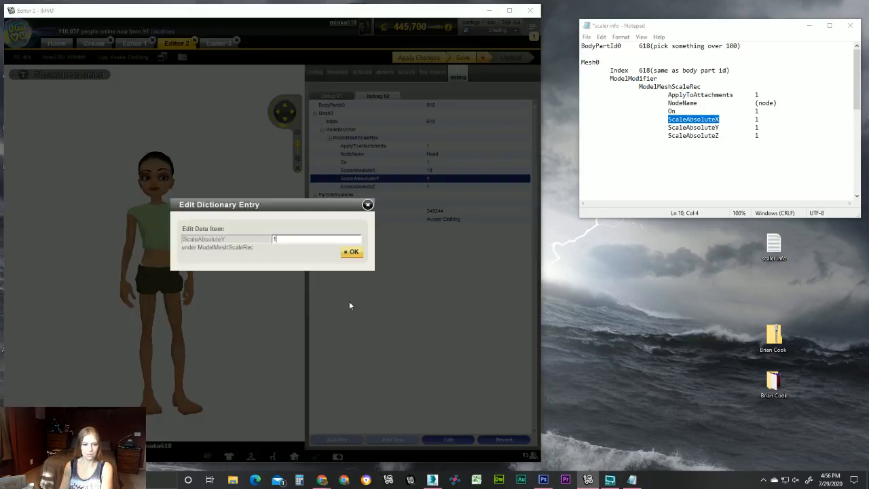
pyautogui.click(350, 252)
pyautogui.click(416, 186)
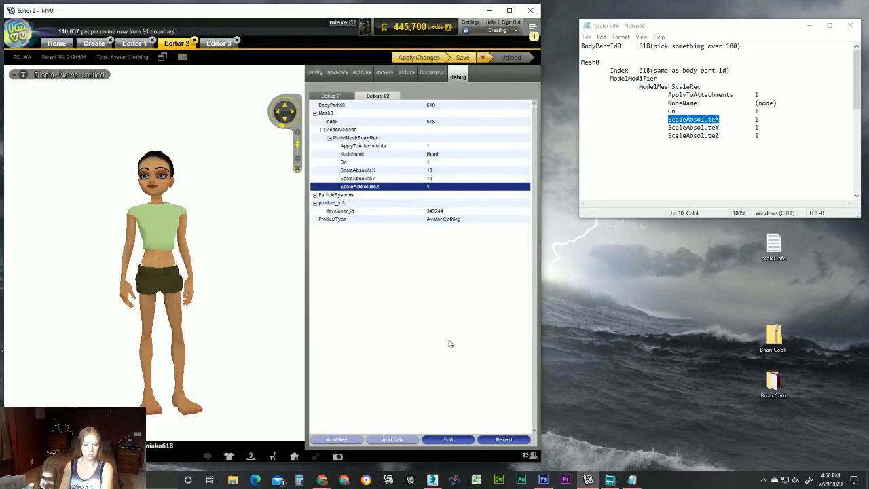
pyautogui.click(448, 439)
pyautogui.click(343, 258)
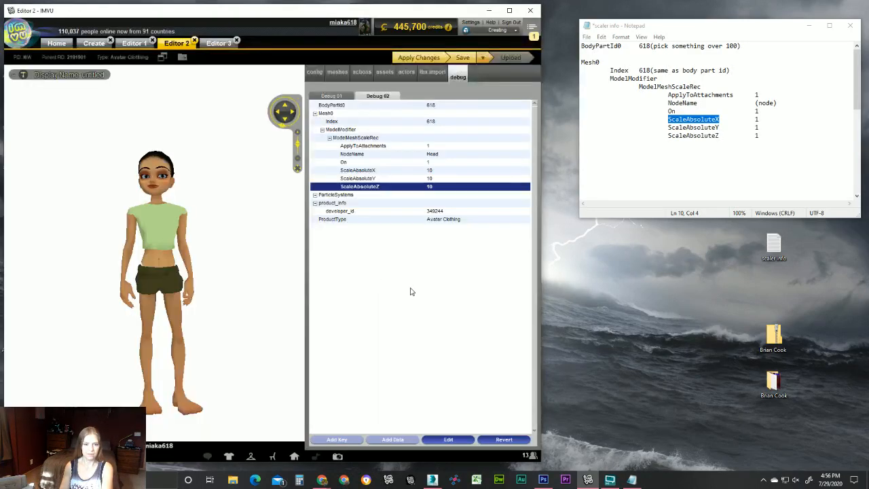
pyautogui.click(426, 57)
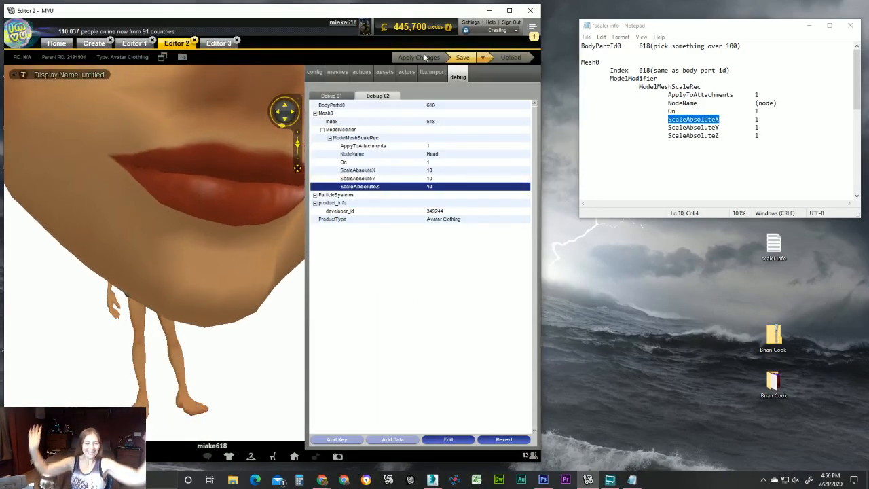
# Examine the avatar's scaled head from several sides and distances.
pyautogui.moveTo(80, 279); pyautogui.dragTo(169, 301)
pyautogui.scroll(-4, 169, 301)
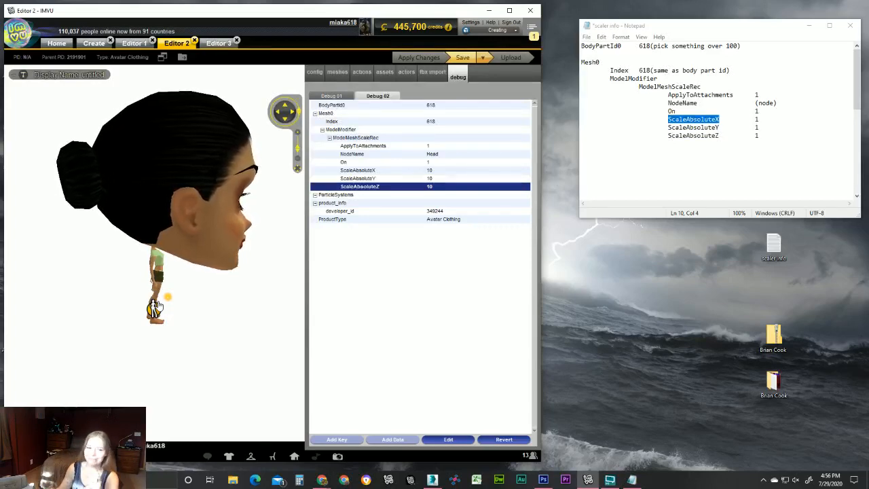
pyautogui.moveTo(264, 177); pyautogui.dragTo(169, 230)
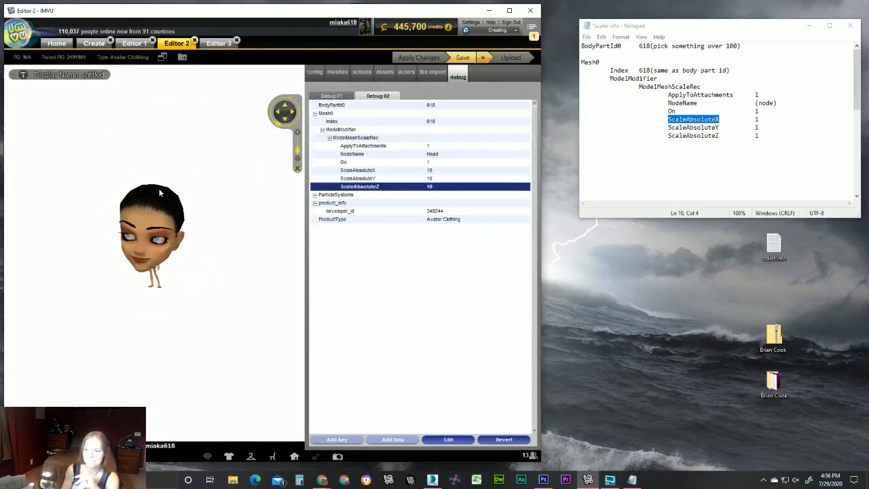
pyautogui.scroll(8, 170, 229)
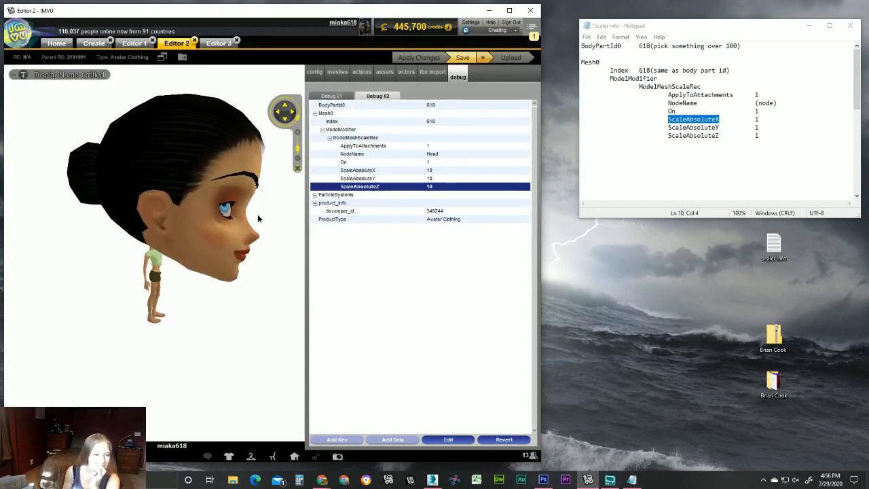
pyautogui.scroll(2, 150, 212)
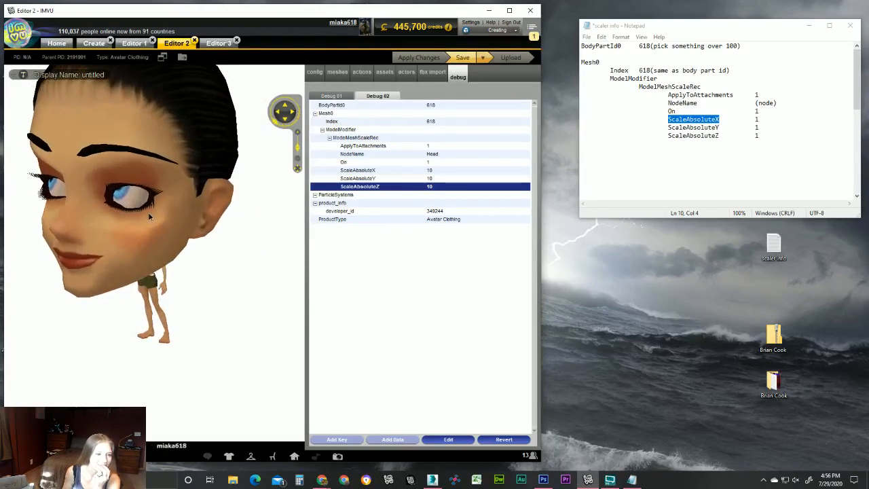
pyautogui.scroll(5, 182, 208)
pyautogui.moveTo(181, 208); pyautogui.dragTo(193, 237)
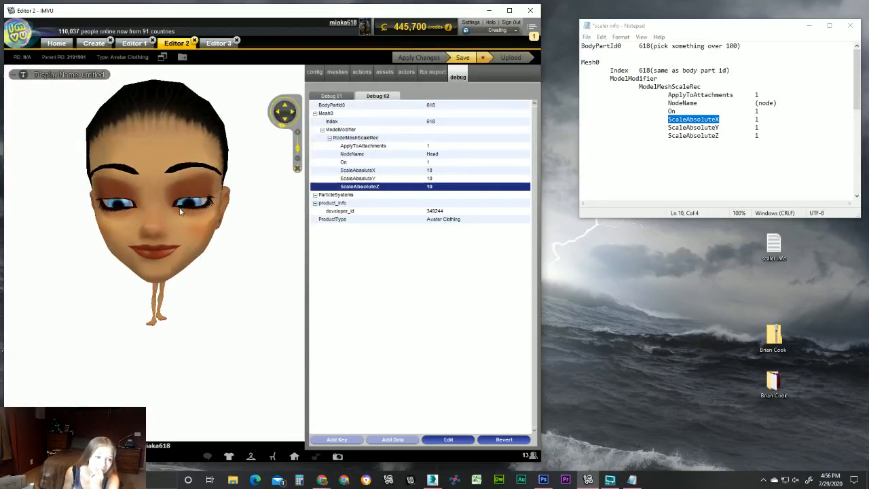
# Set ScaleAbsoluteX and ScaleAbsoluteY under ModelMeshScaleRec to .5.
pyautogui.click(461, 178)
pyautogui.click(457, 171)
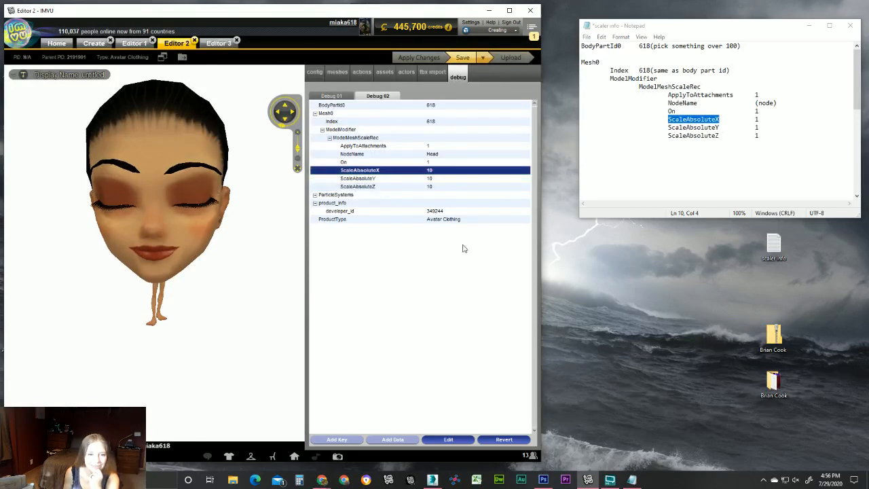
pyautogui.click(458, 441)
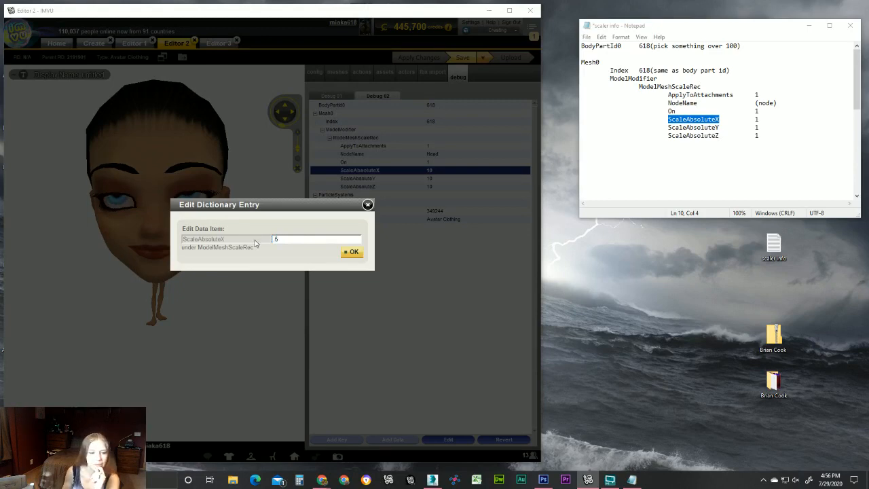
pyautogui.click(353, 255)
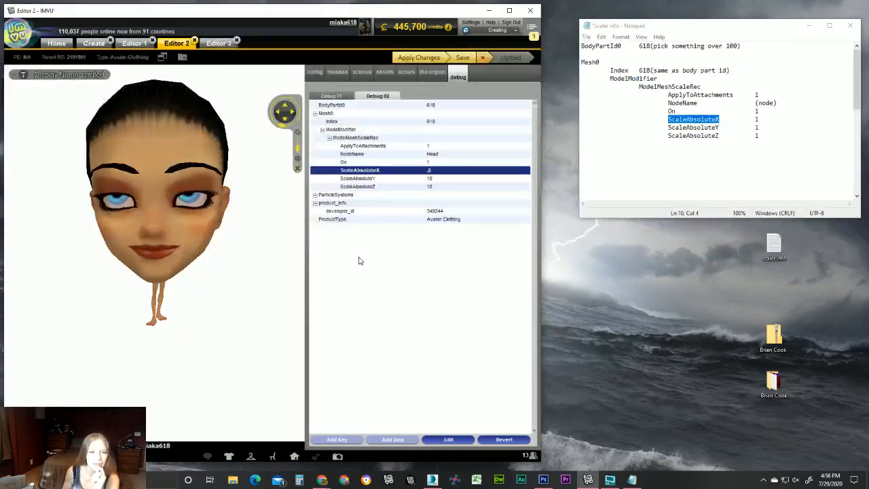
pyautogui.click(441, 178)
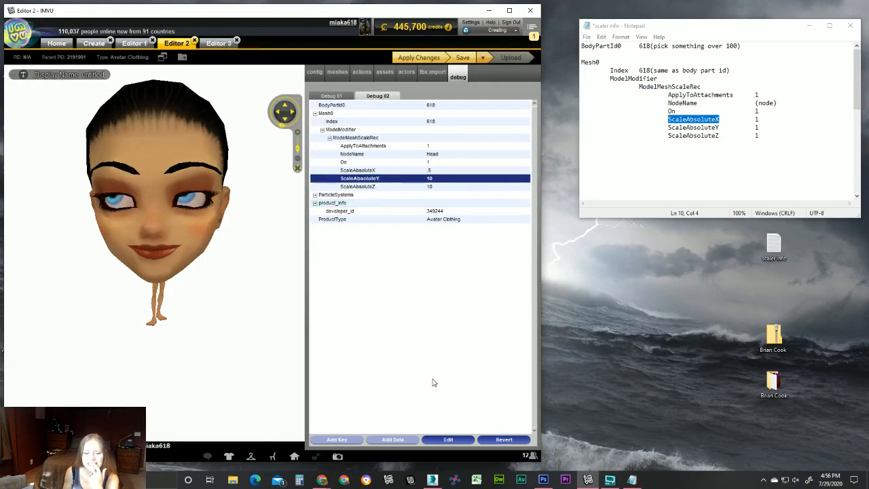
pyautogui.click(447, 439)
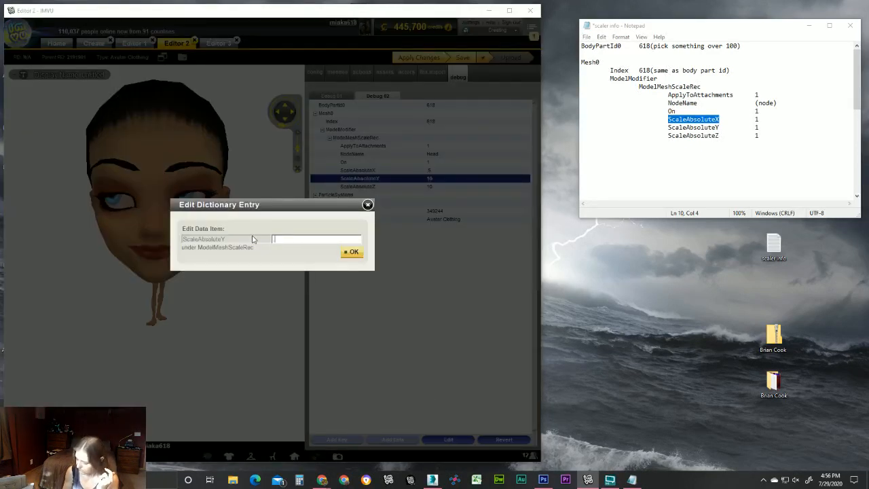
pyautogui.write('.5')
pyautogui.click(351, 251)
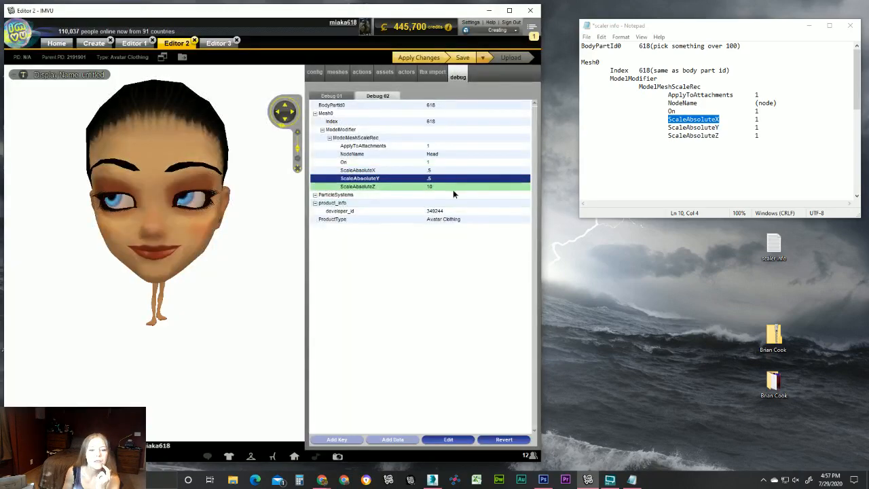
# Set ScaleAbsoluteZ to .5, apply the changes, and inspect the avatar's rescaled head from the front and side.
pyautogui.click(452, 186)
pyautogui.click(459, 441)
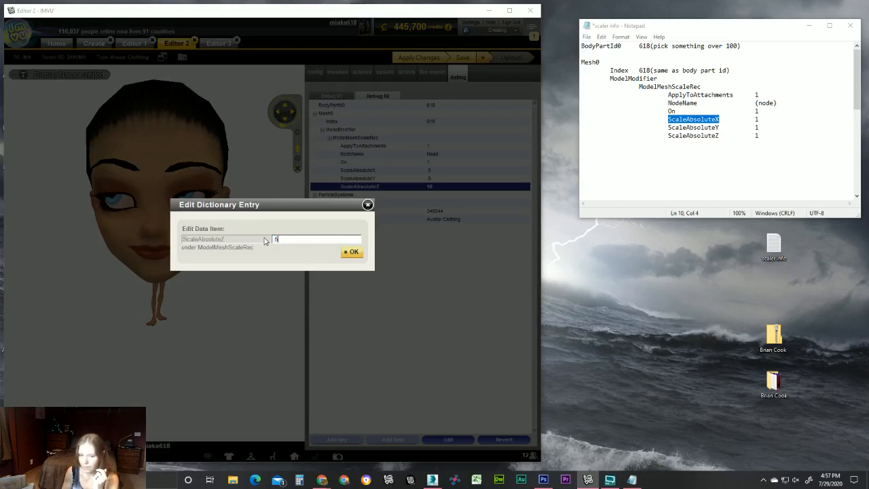
pyautogui.write('.5')
pyautogui.click(352, 252)
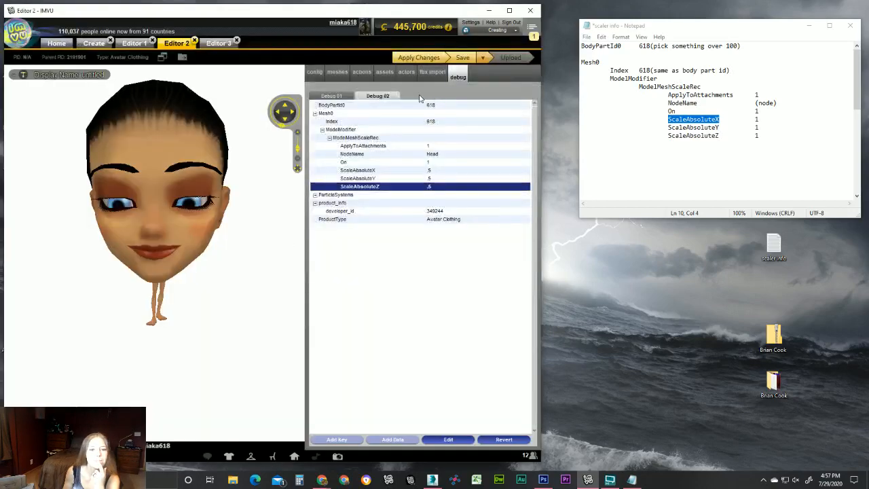
pyautogui.click(432, 59)
pyautogui.scroll(5, 171, 244)
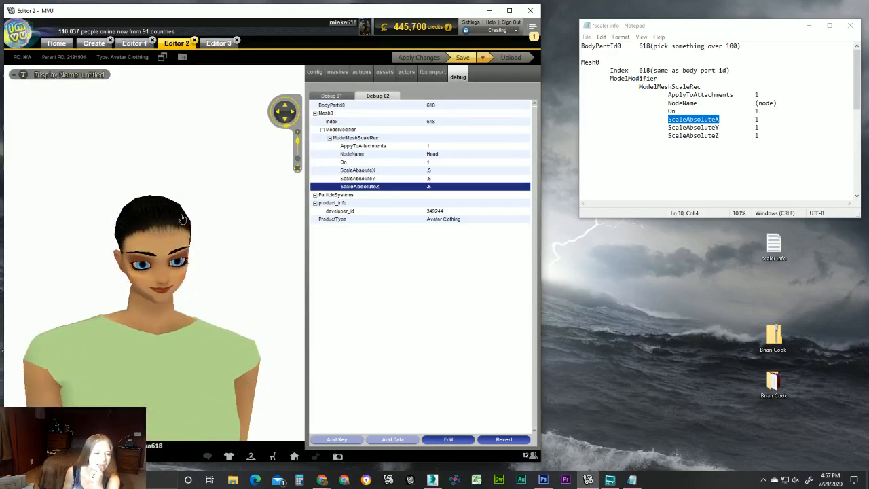
pyautogui.scroll(-5, 170, 245)
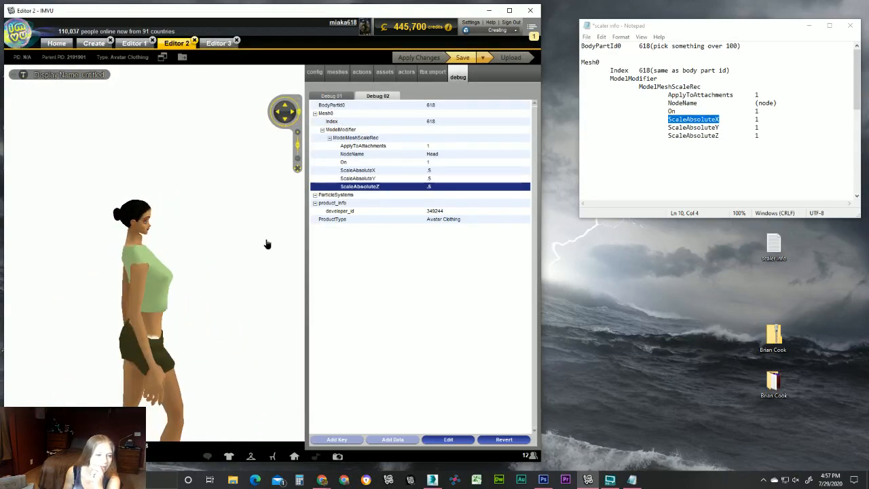
pyautogui.scroll(3, 192, 244)
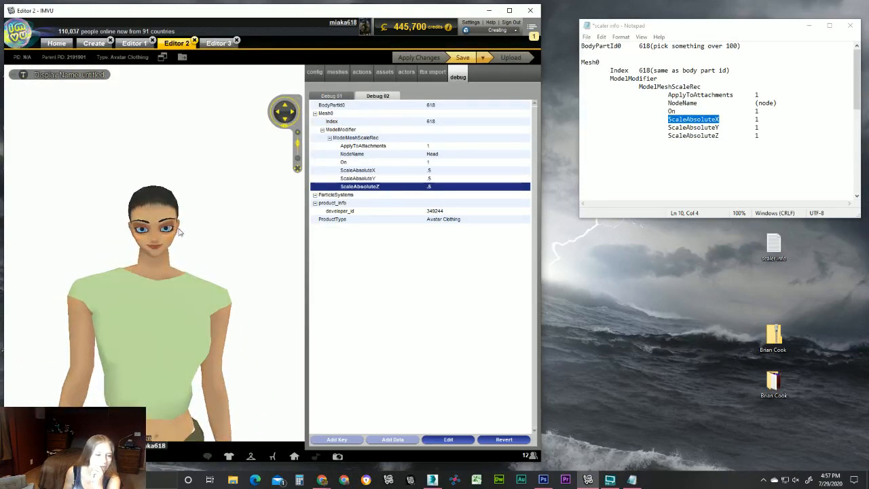
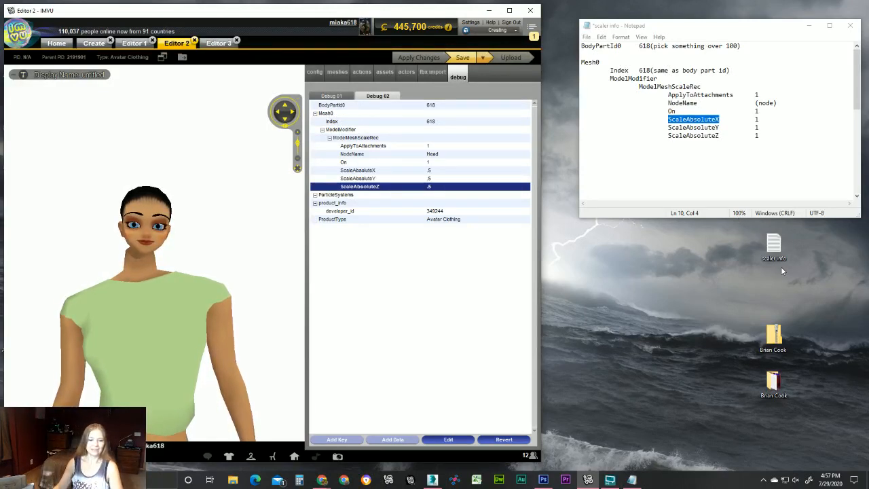
# Switch to Chrome, return to the IMVU catalog results for "scale", and look over the scaler products on page 3.
pyautogui.moveTo(321, 480)
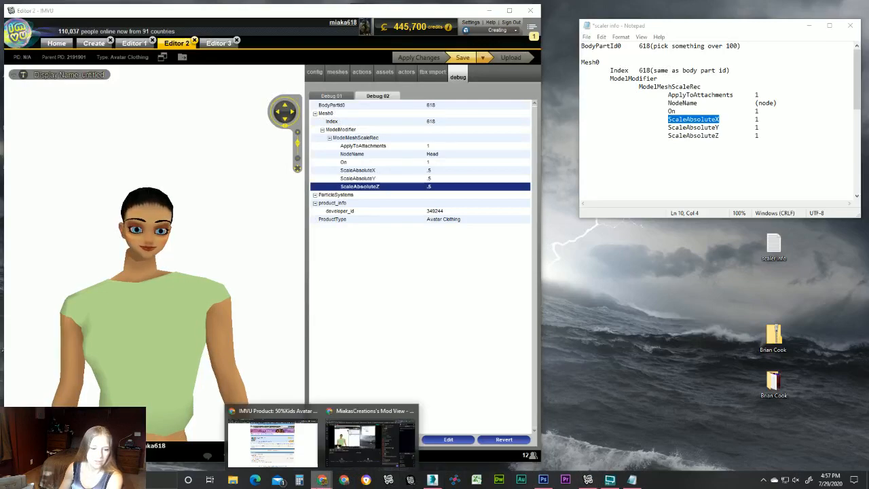
pyautogui.click(303, 464)
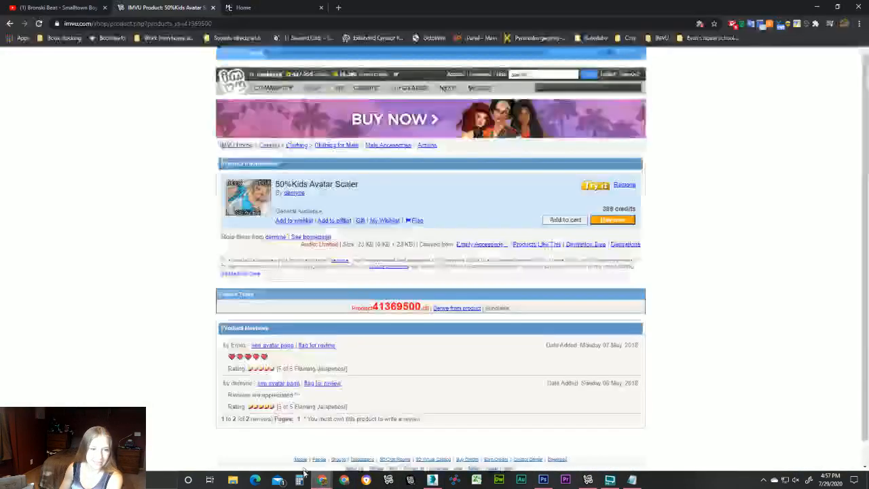
pyautogui.click(10, 23)
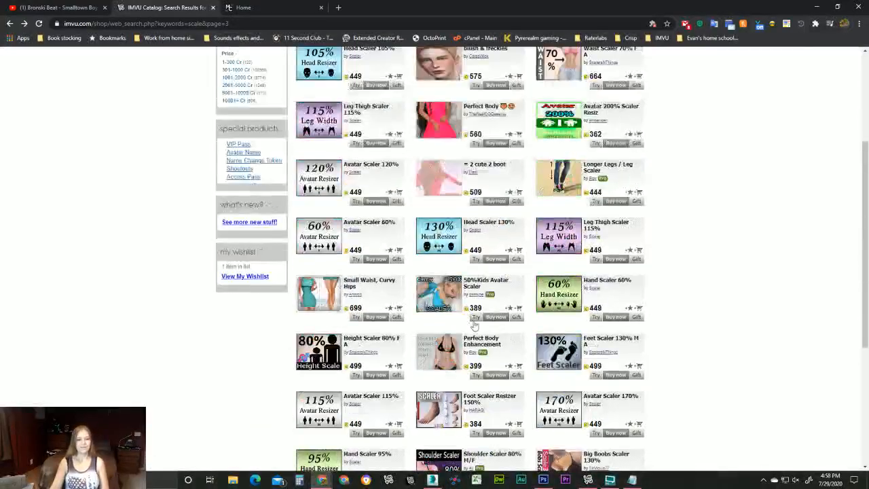
pyautogui.scroll(-3, 474, 326)
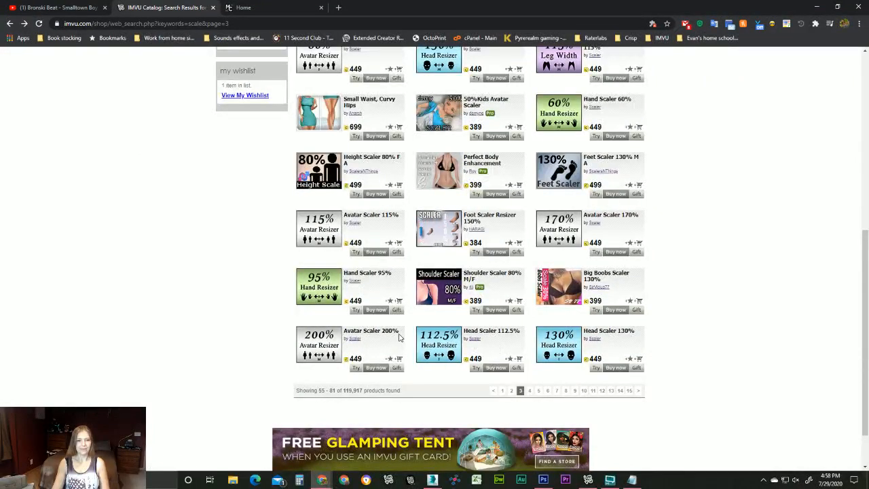
pyautogui.scroll(4, 397, 339)
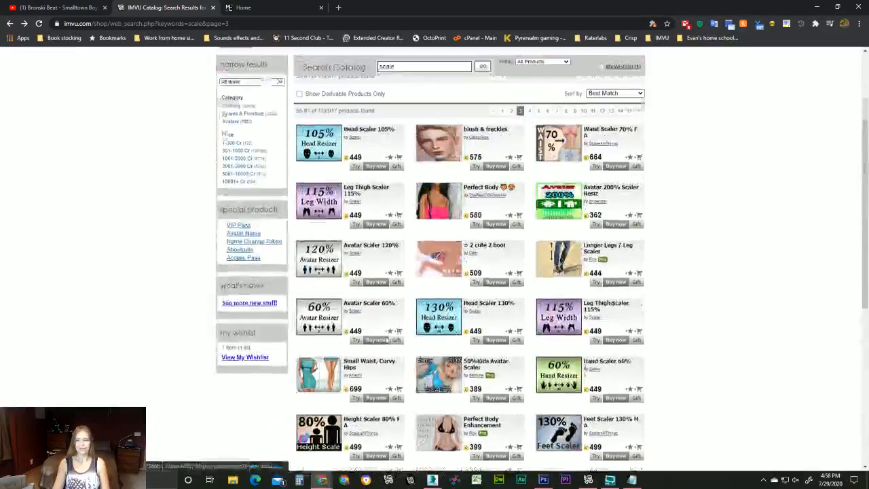
pyautogui.scroll(1, 467, 434)
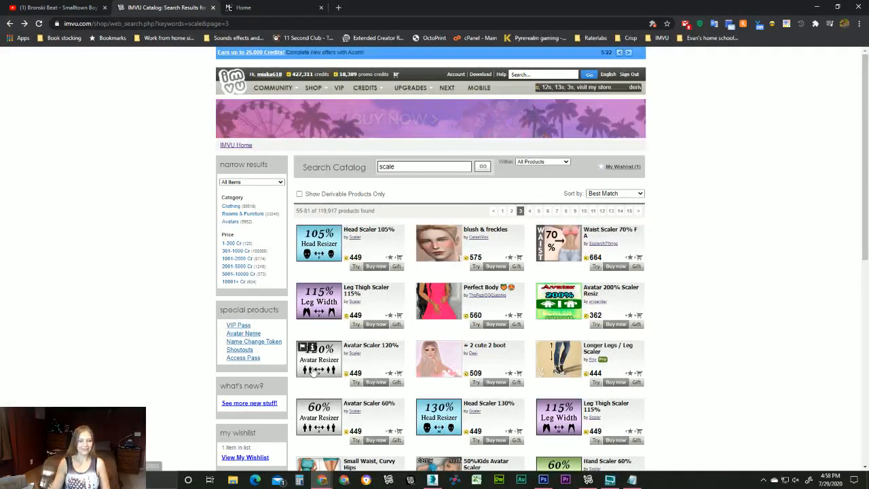
pyautogui.scroll(-2, 380, 408)
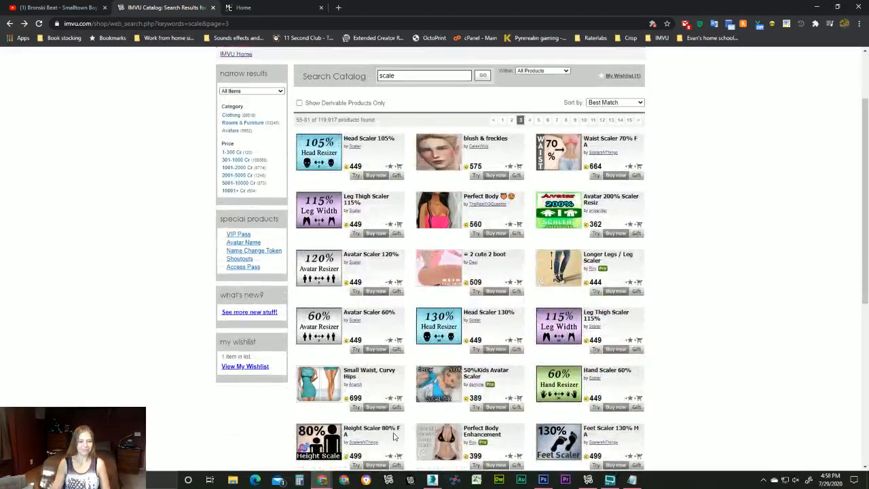
pyautogui.scroll(-5, 387, 433)
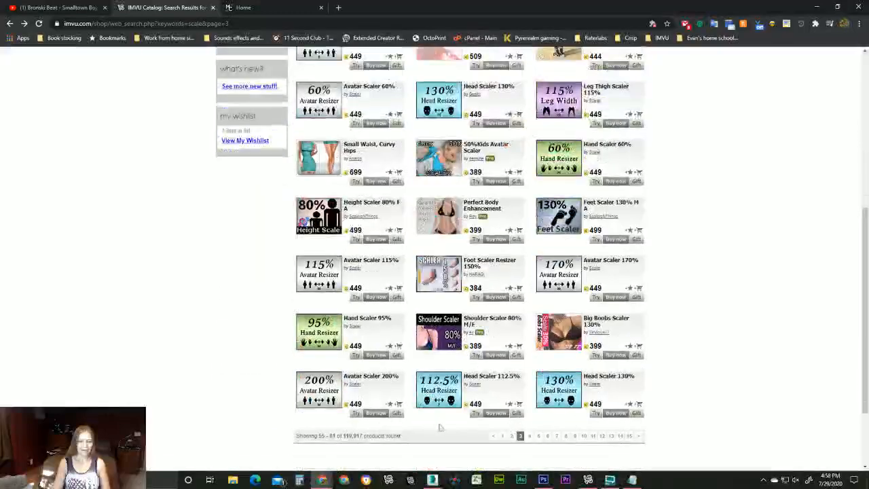
pyautogui.click(604, 479)
pyautogui.moveTo(227, 330); pyautogui.dragTo(192, 291)
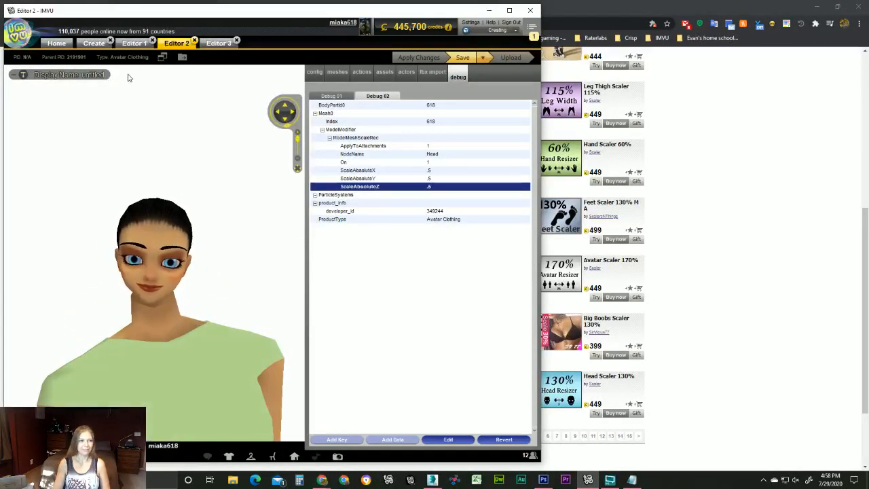
pyautogui.click(433, 4)
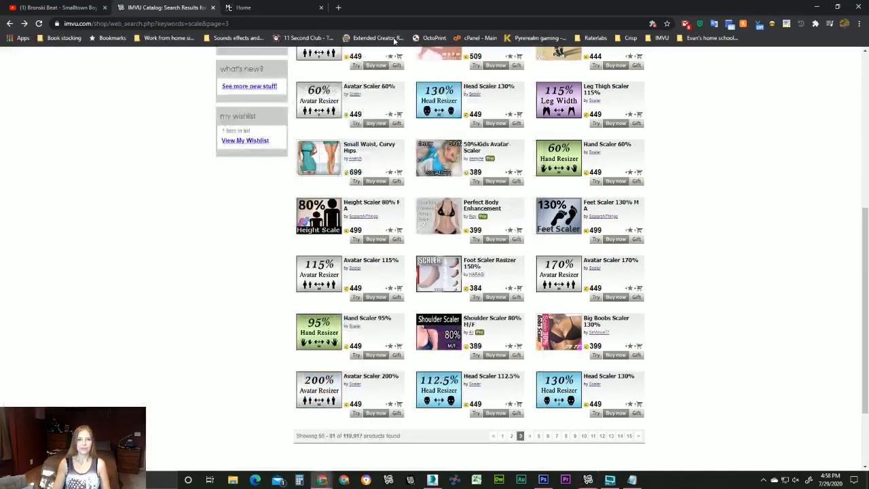
pyautogui.scroll(5, 332, 142)
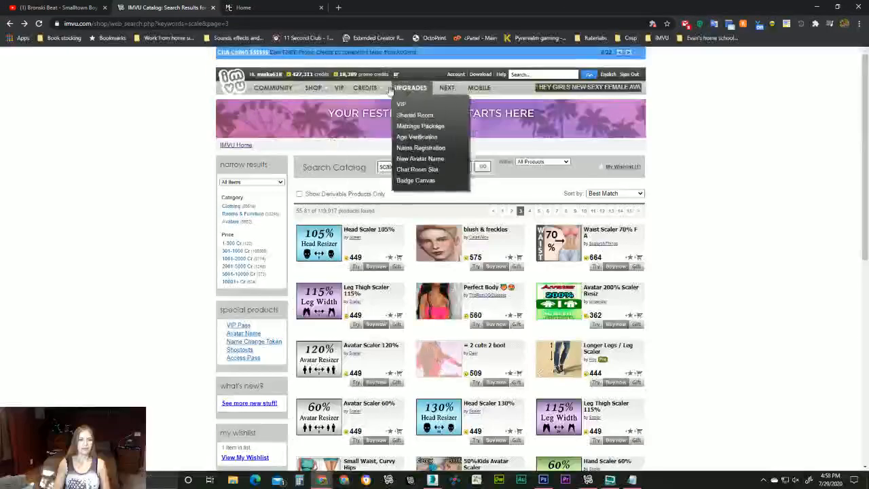
# Browse the IMVU shop's women's clothing to the Female Heads category and show derivable products only.
pyautogui.click(314, 90)
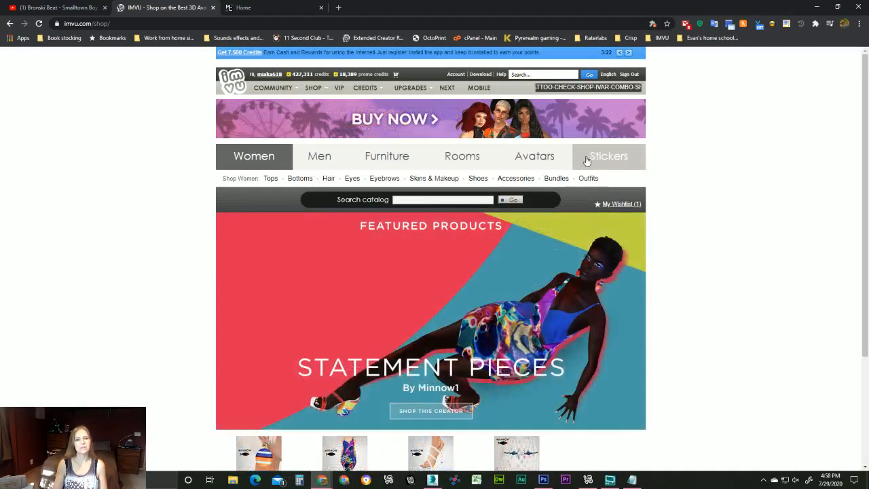
pyautogui.click(325, 157)
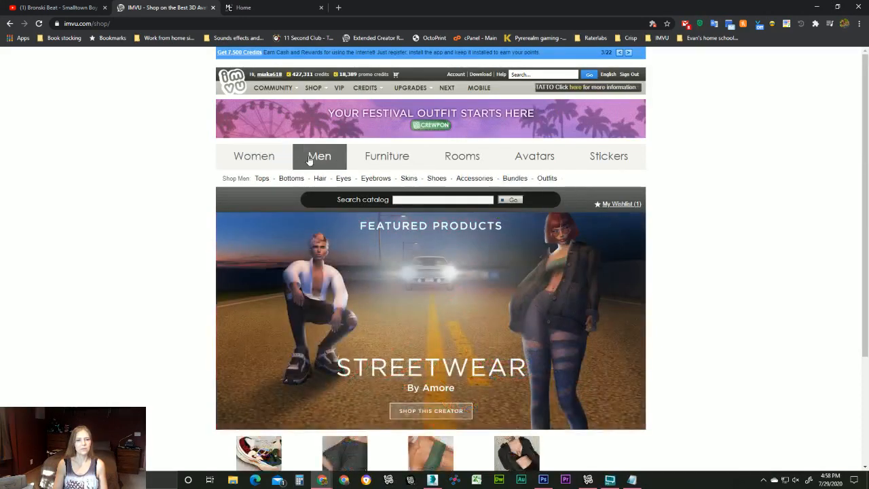
pyautogui.moveTo(602, 157)
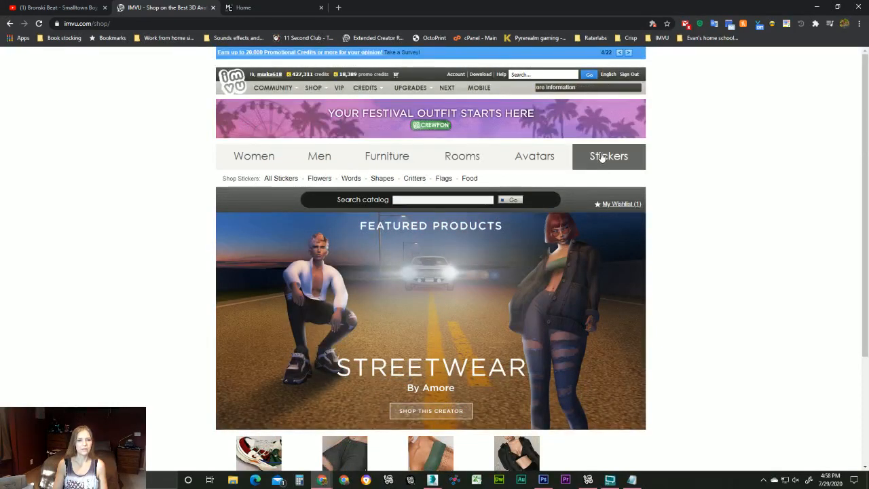
pyautogui.moveTo(292, 162)
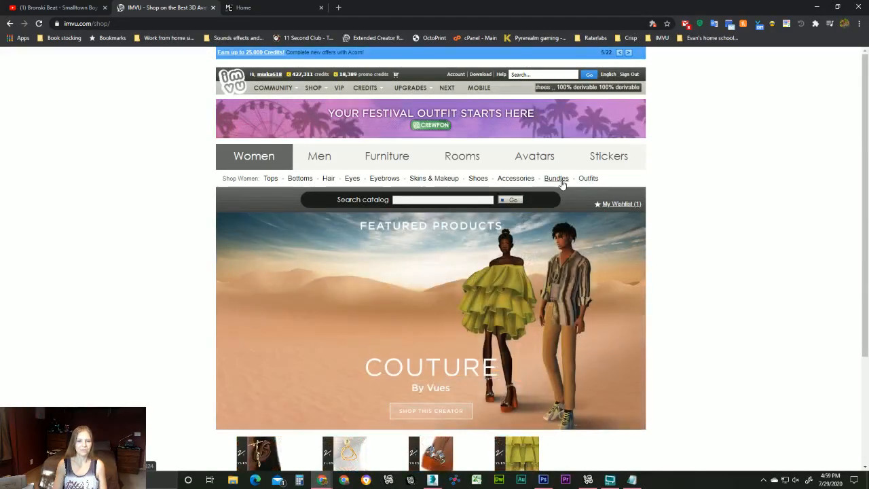
pyautogui.click(587, 178)
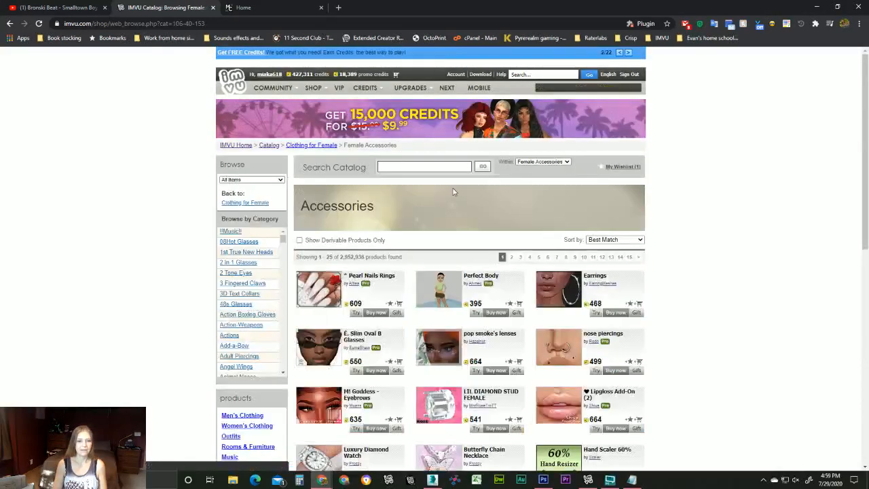
pyautogui.click(246, 203)
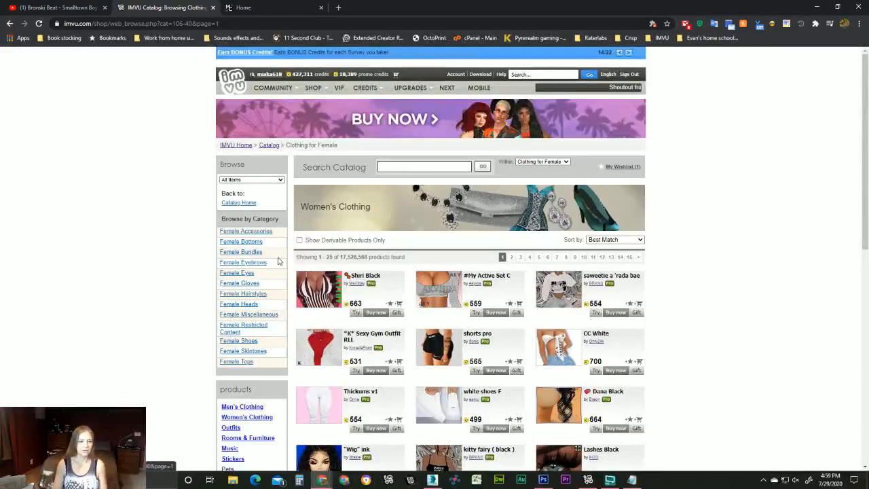
pyautogui.click(246, 305)
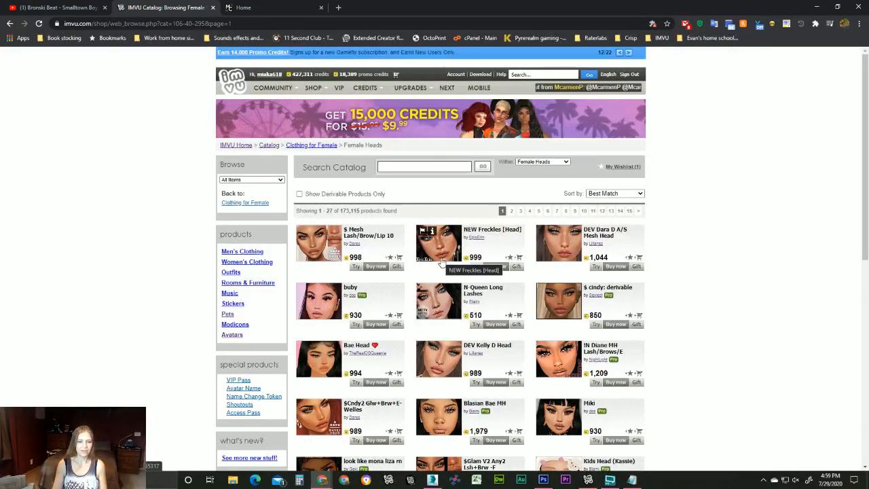
pyautogui.click(299, 194)
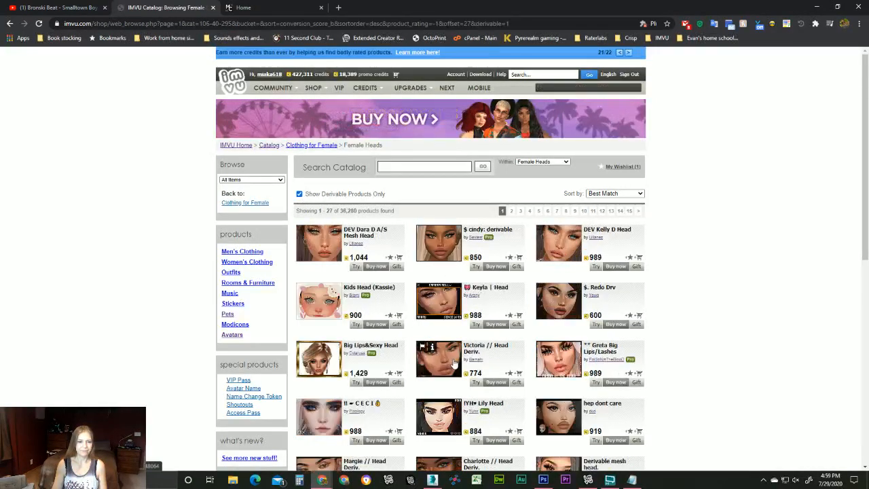
# Derive a new product from DEV Dara D A/S Mesh Head, view its head up close, and open its configuration settings in IMVU.
pyautogui.click(321, 251)
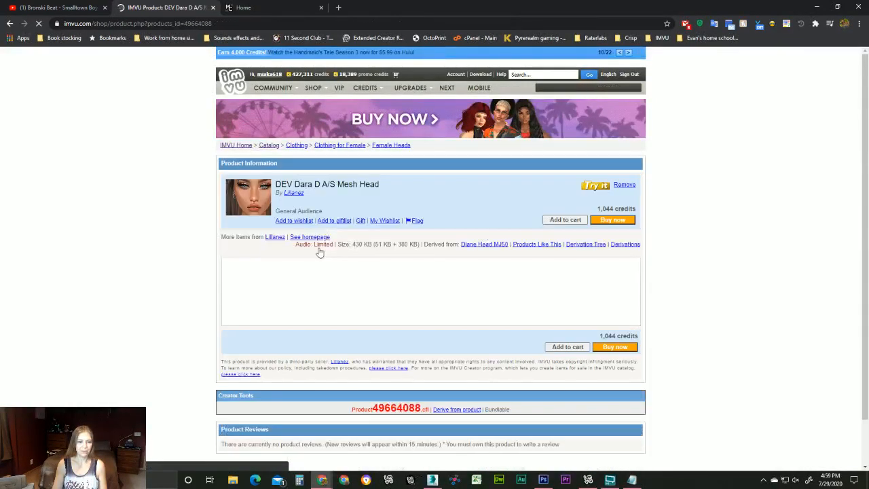
pyautogui.click(466, 411)
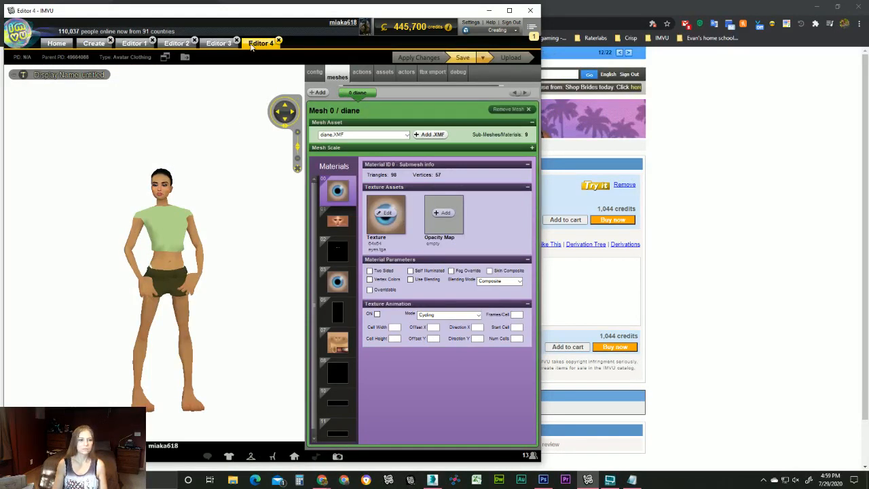
pyautogui.scroll(5, 224, 178)
pyautogui.moveTo(237, 169)
pyautogui.mouseDown()
pyautogui.moveTo(263, 169)
pyautogui.moveTo(227, 157)
pyautogui.mouseUp()
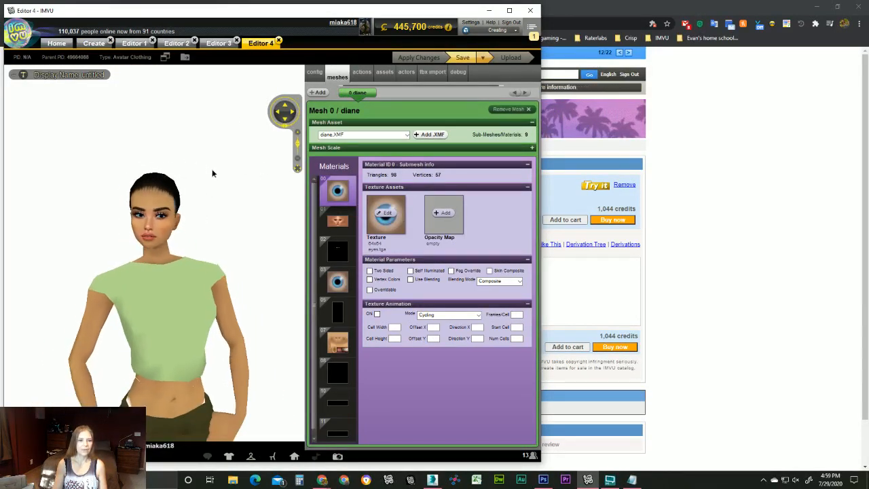
pyautogui.click(316, 76)
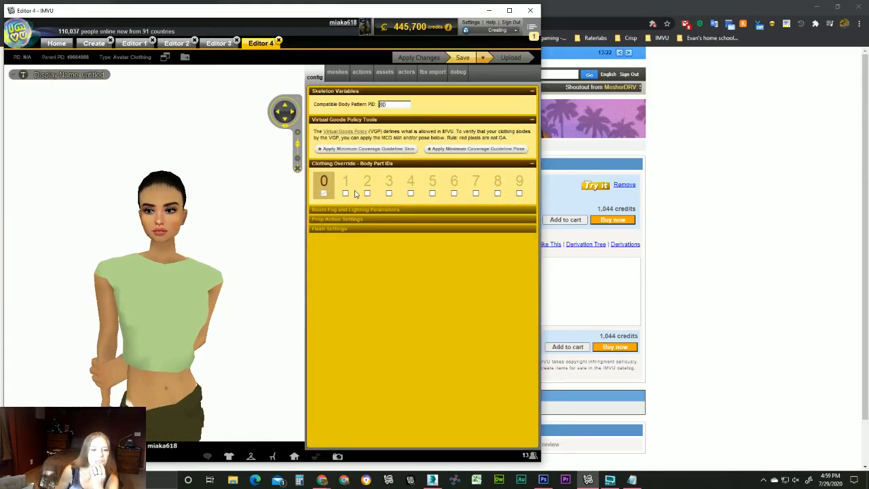
# Examine the derived head's second debug data listing and the settings of its pION action.
pyautogui.click(459, 77)
pyautogui.click(380, 97)
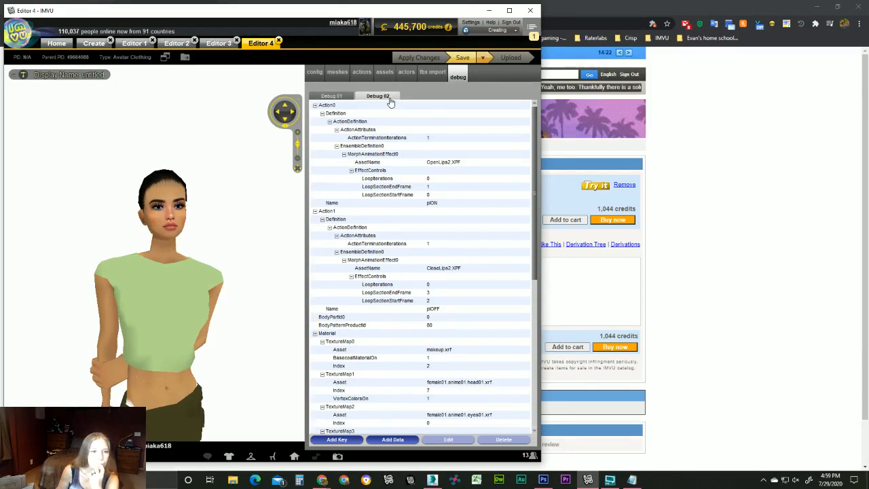
pyautogui.click(367, 74)
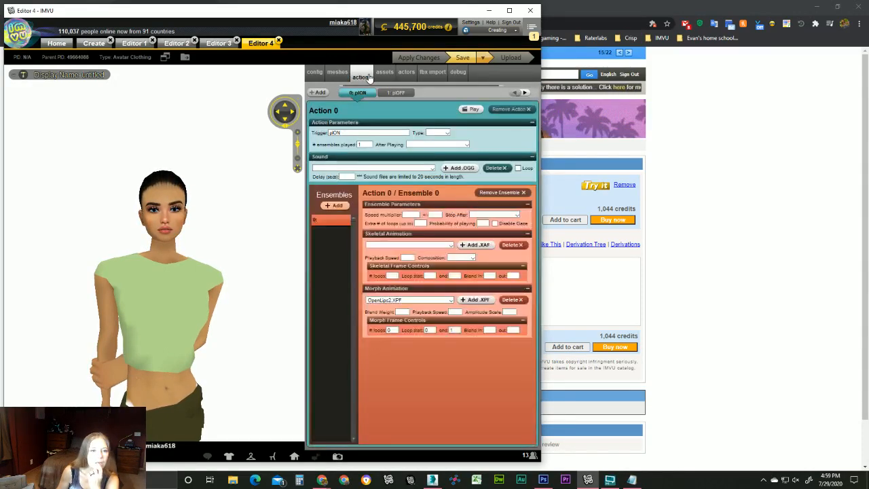
# Review the derived head's debug data down to its Head node scale entries, check the diane mesh's materials, and return to the debug data.
pyautogui.click(456, 75)
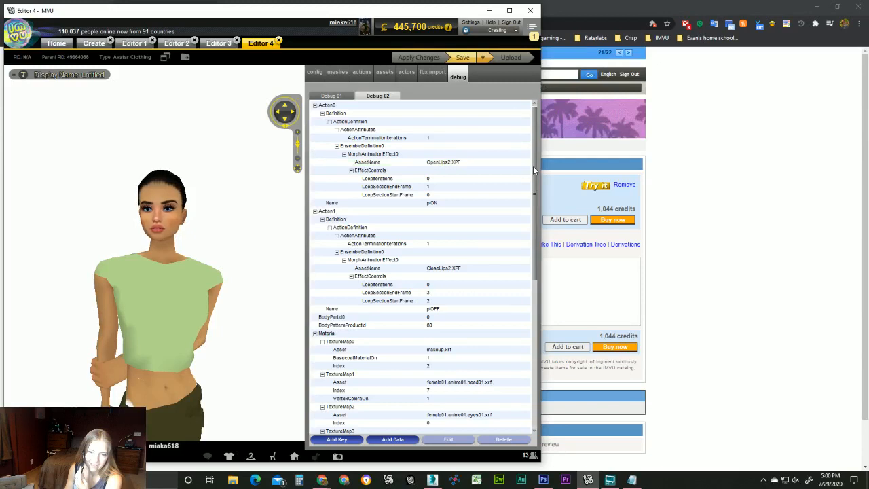
pyautogui.moveTo(533, 166)
pyautogui.mouseDown()
pyautogui.moveTo(533, 178)
pyautogui.moveTo(533, 151)
pyautogui.mouseUp()
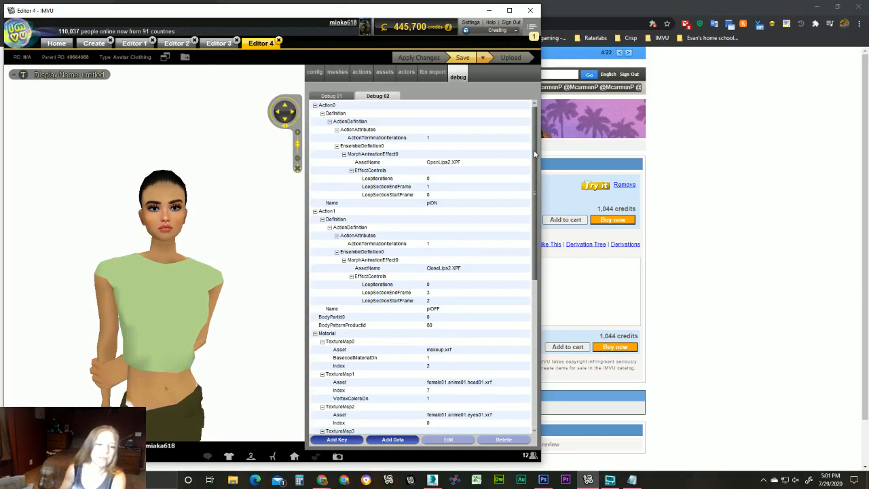
pyautogui.scroll(-1, 448, 310)
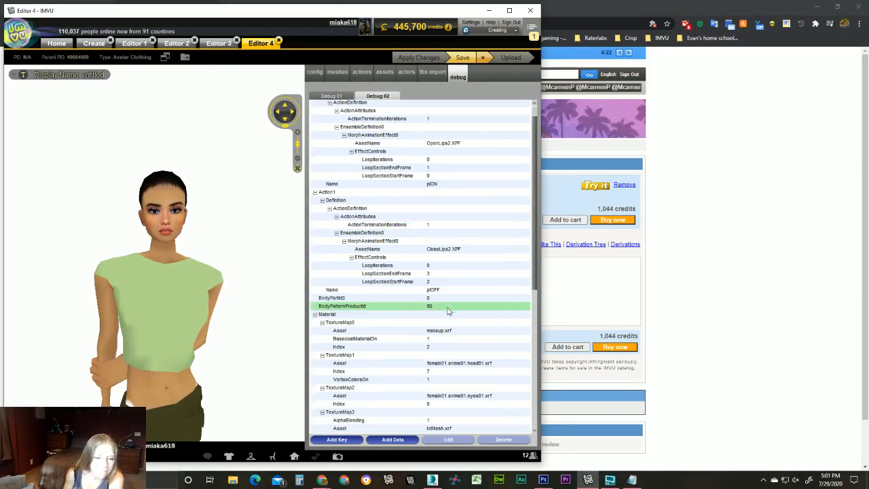
pyautogui.scroll(-2, 450, 314)
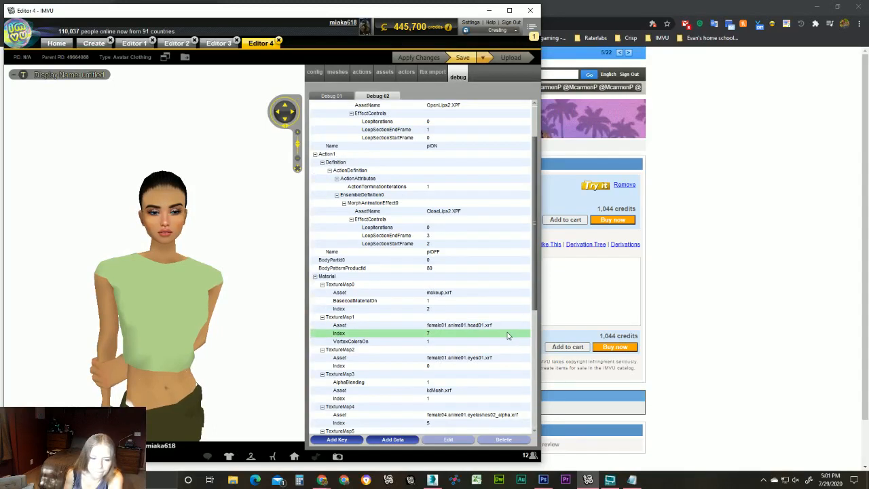
pyautogui.scroll(-8, 508, 335)
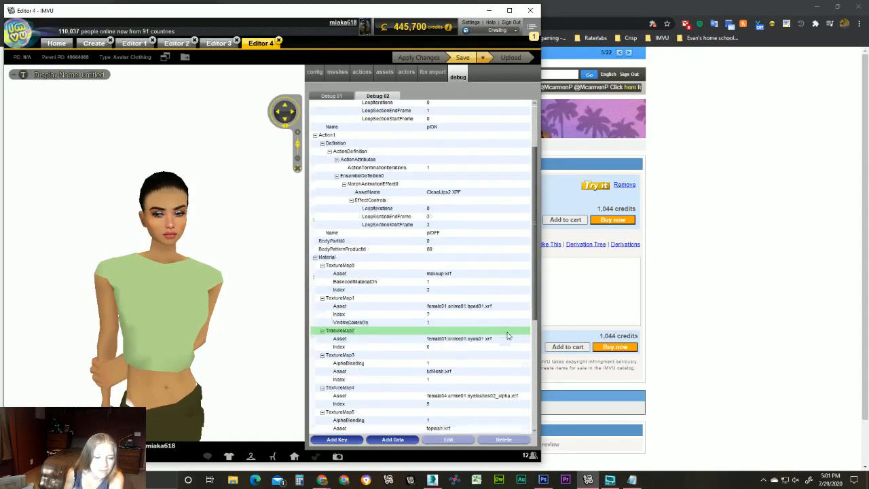
pyautogui.scroll(-4, 507, 336)
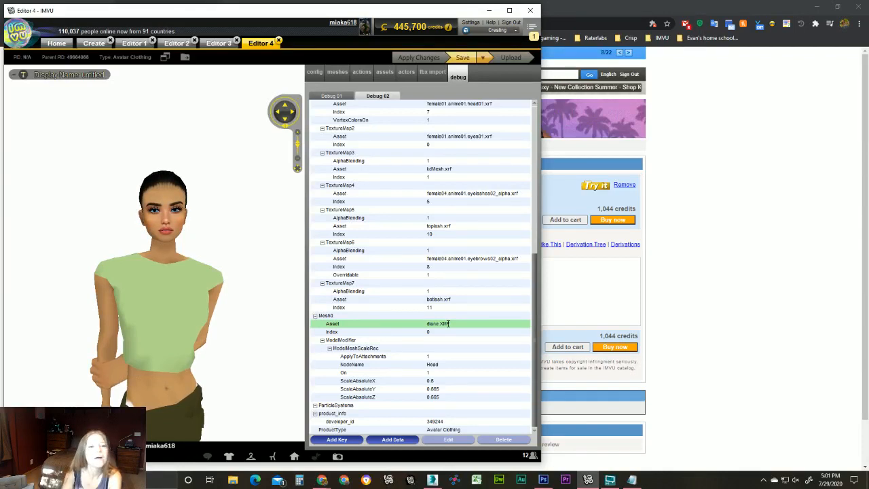
pyautogui.click(333, 75)
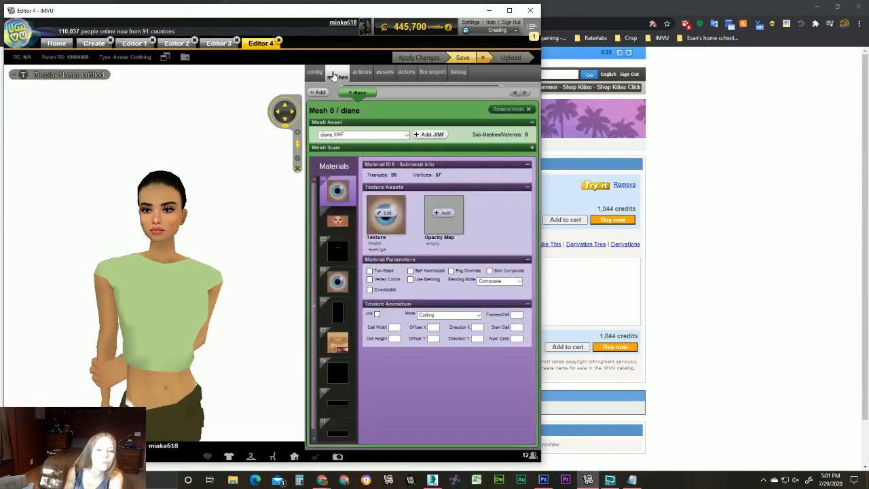
pyautogui.click(457, 75)
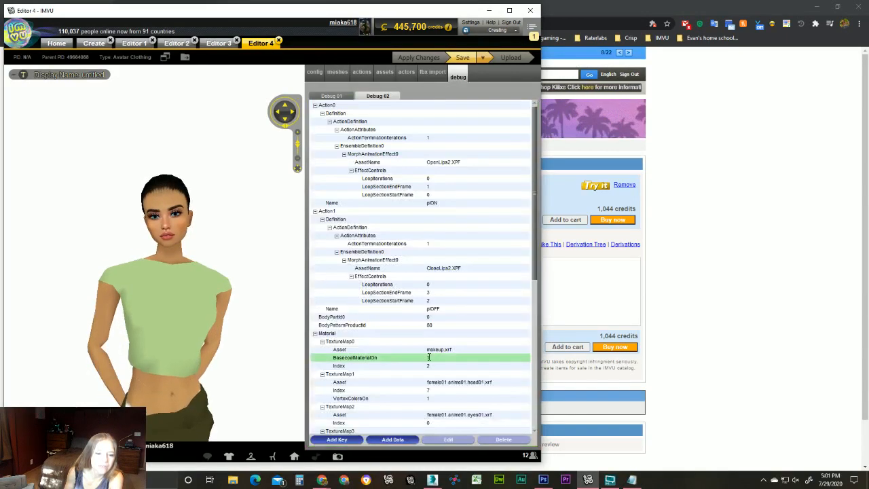
# Collapse the Action0, Action1 and Material branches and compare the Mesh0 scaler entries with the scaler info notes in Notepad.
pyautogui.scroll(-5, 448, 366)
pyautogui.scroll(5, 446, 362)
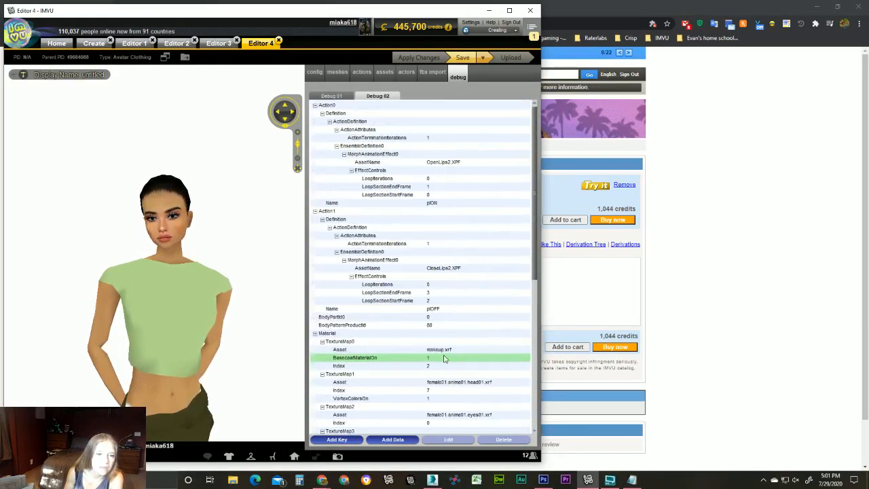
pyautogui.click(315, 105)
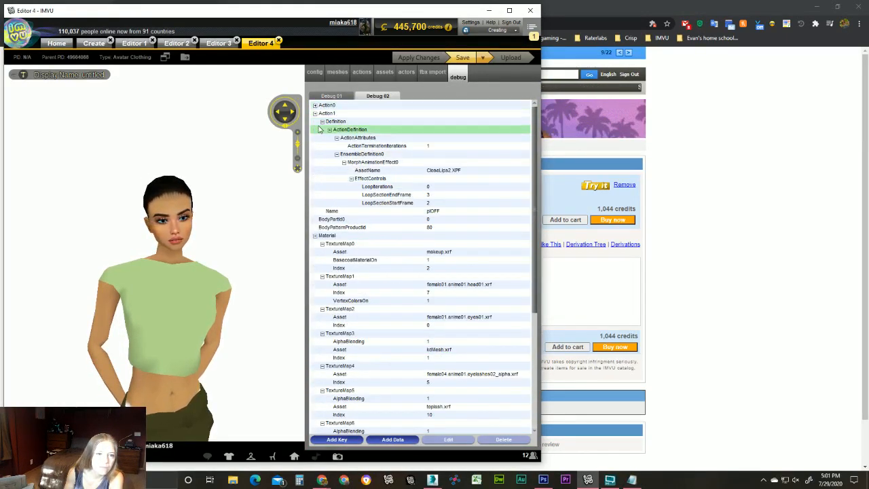
pyautogui.click(315, 113)
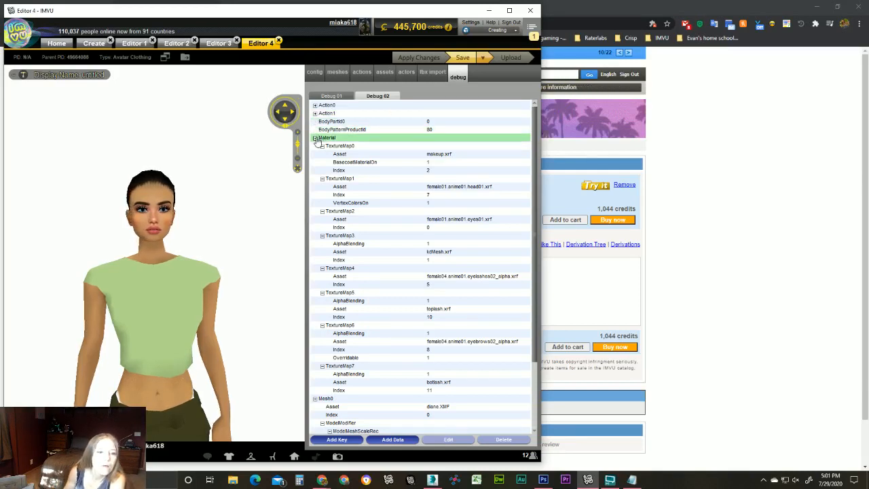
pyautogui.click(315, 139)
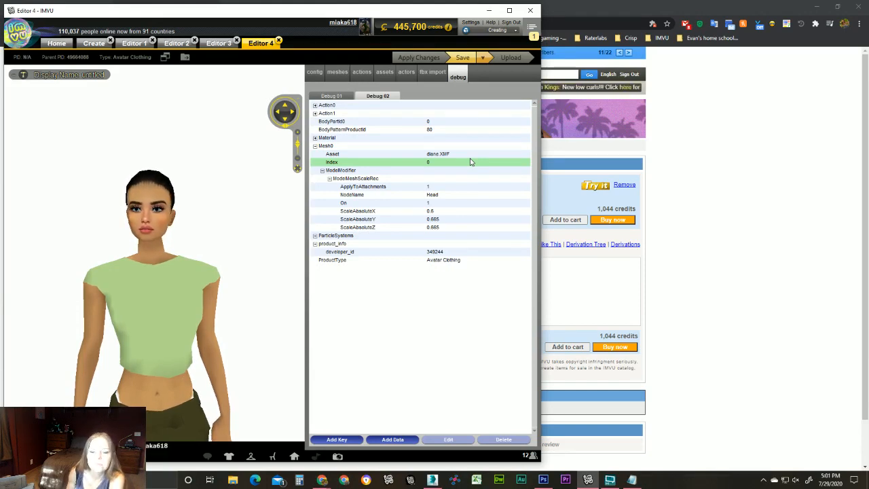
pyautogui.click(635, 479)
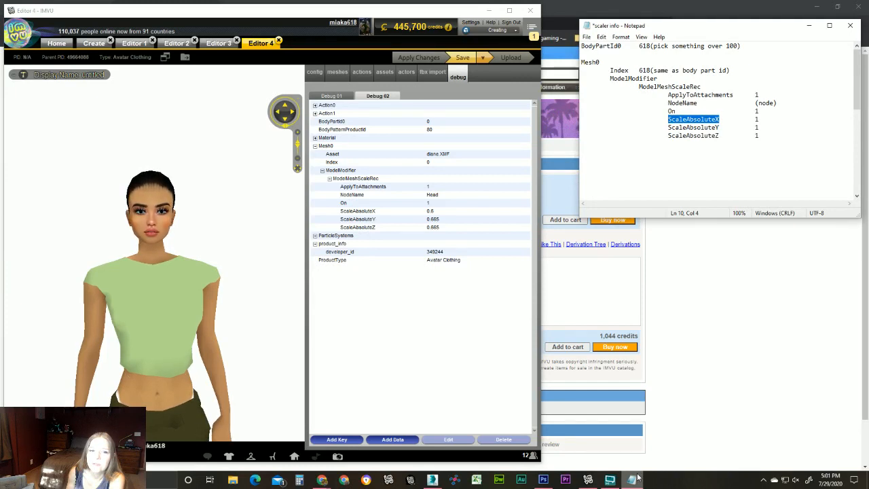
pyautogui.click(635, 478)
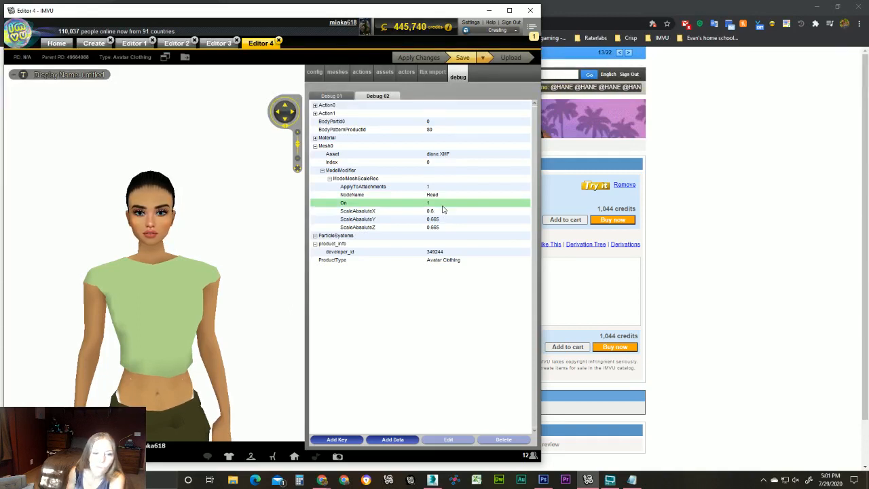
# Override the On value under ModelMeshScaleRec with 0, apply the change and inspect the avatar's head from several angles.
pyautogui.click(437, 203)
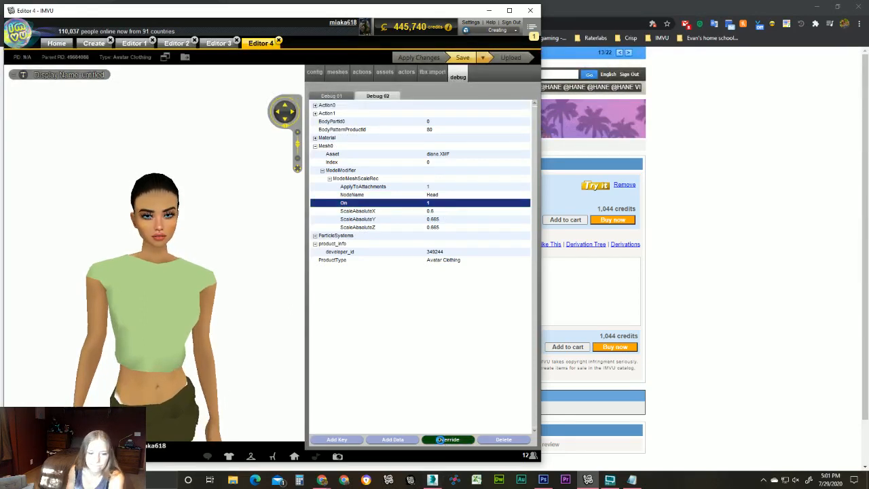
pyautogui.click(445, 440)
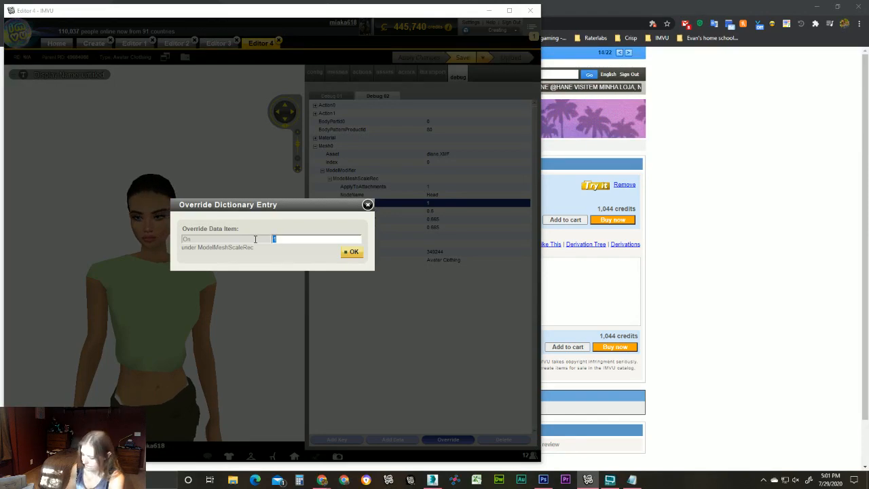
pyautogui.click(354, 252)
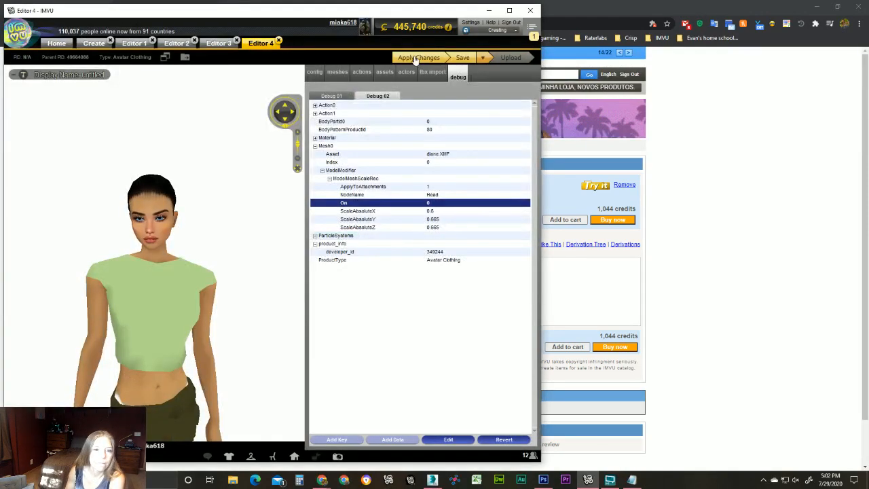
pyautogui.scroll(3, 124, 229)
pyautogui.moveTo(123, 228); pyautogui.dragTo(62, 221)
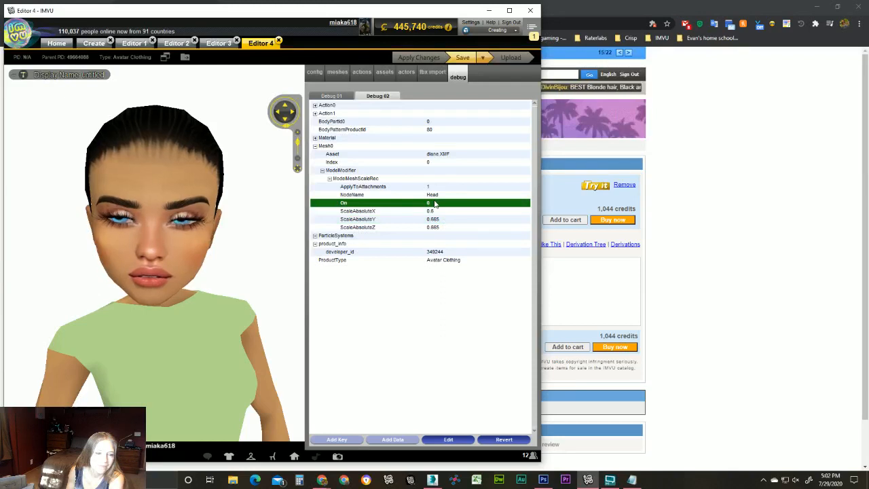
pyautogui.scroll(-5, 237, 304)
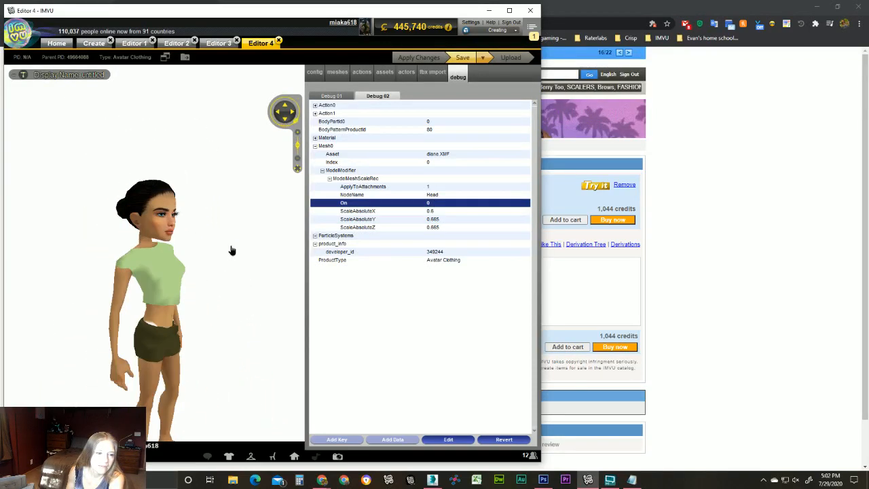
pyautogui.scroll(5, 275, 243)
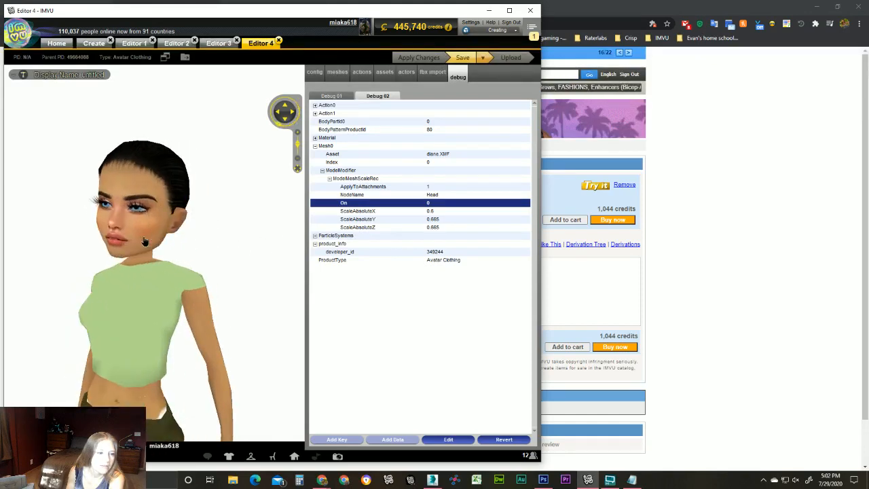
# Close the Editor 4 project and switch to the head scaler project in Editor 2 to view its avatar.
pyautogui.click(278, 40)
pyautogui.click(316, 268)
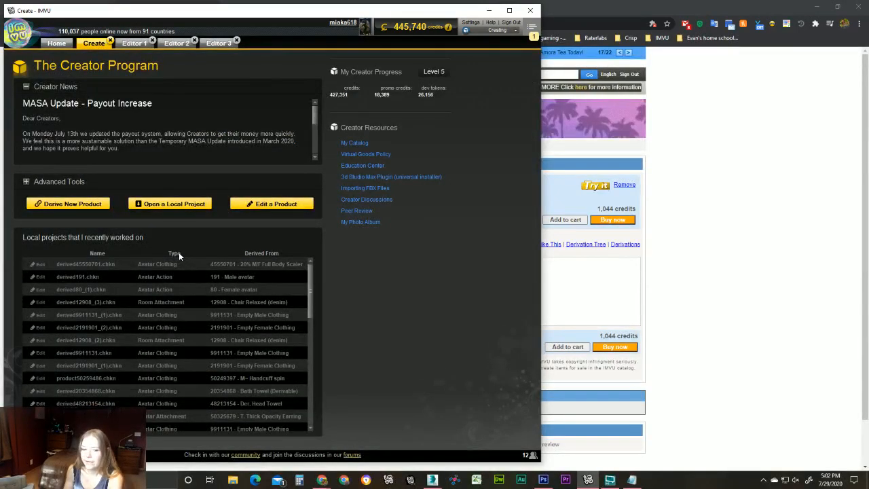
pyautogui.click(165, 44)
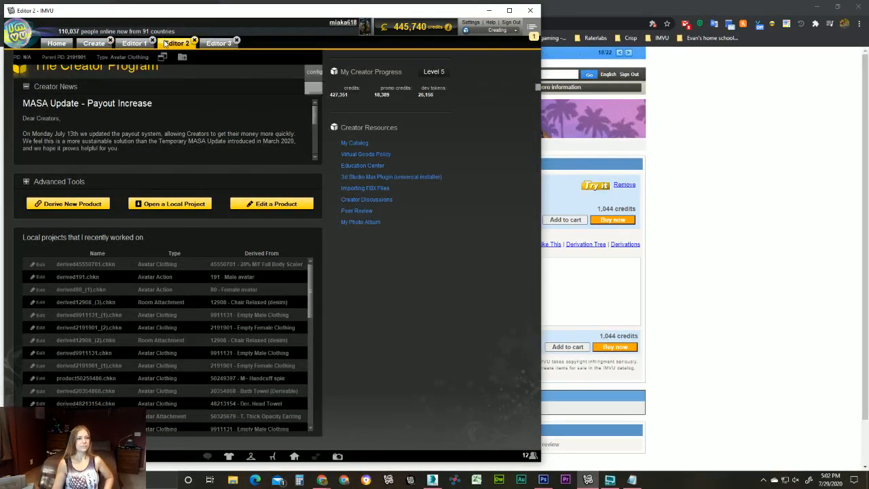
pyautogui.scroll(-10, 232, 364)
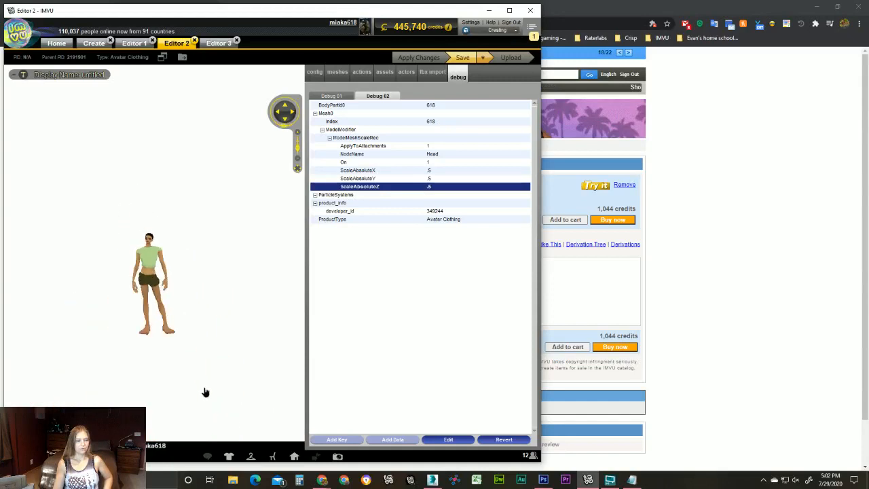
pyautogui.scroll(8, 224, 364)
pyautogui.scroll(-3, 224, 372)
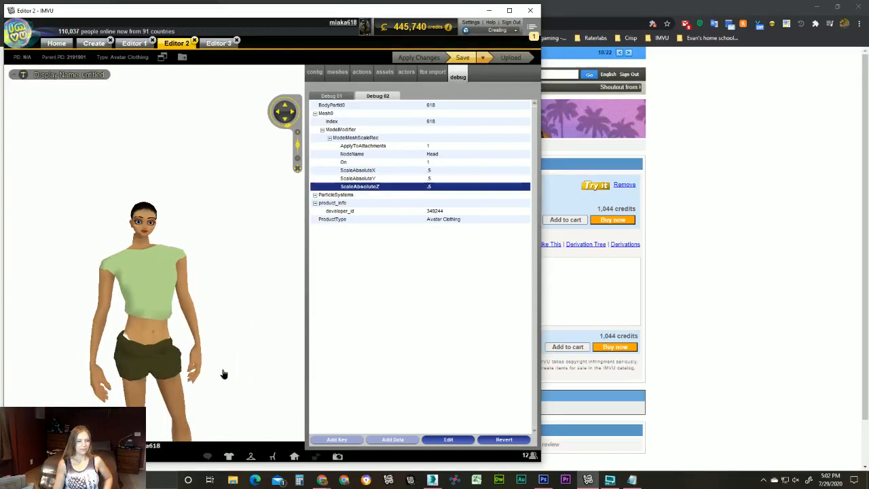
# Select the NodeName entry, switch to 3ds Max and look up the PelvisNode name under Female03MasterRoot.
pyautogui.click(473, 158)
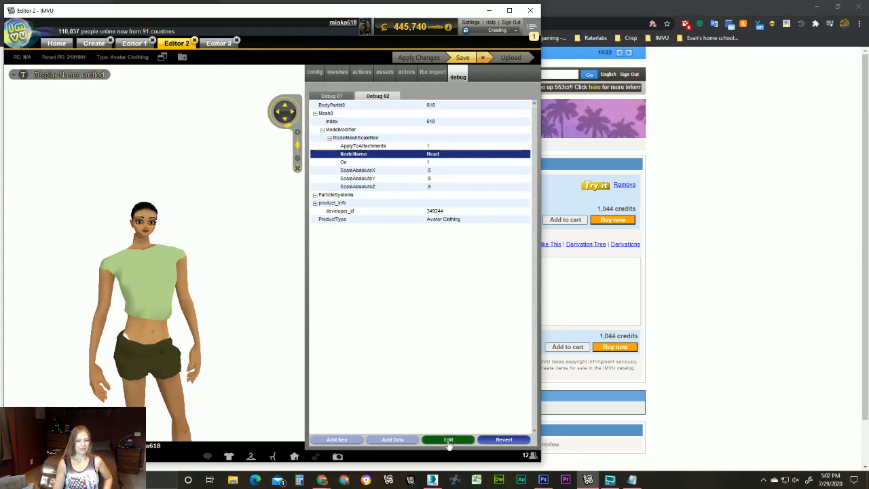
pyautogui.click(431, 480)
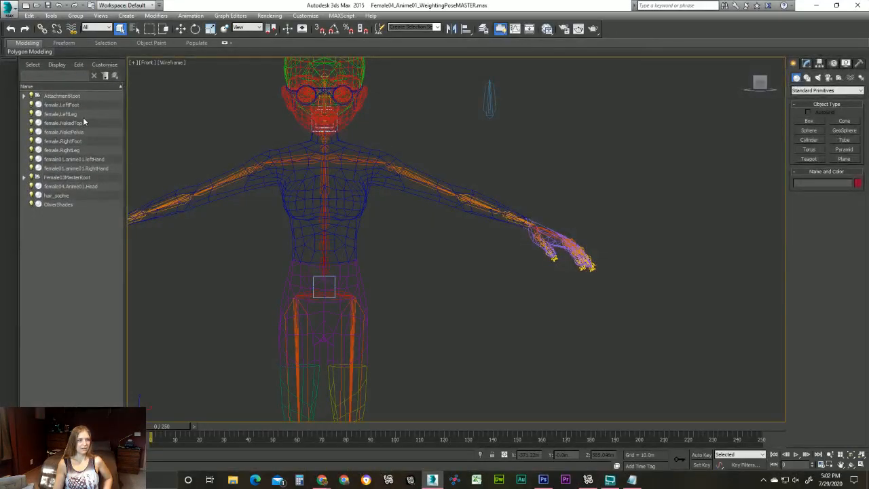
pyautogui.click(24, 177)
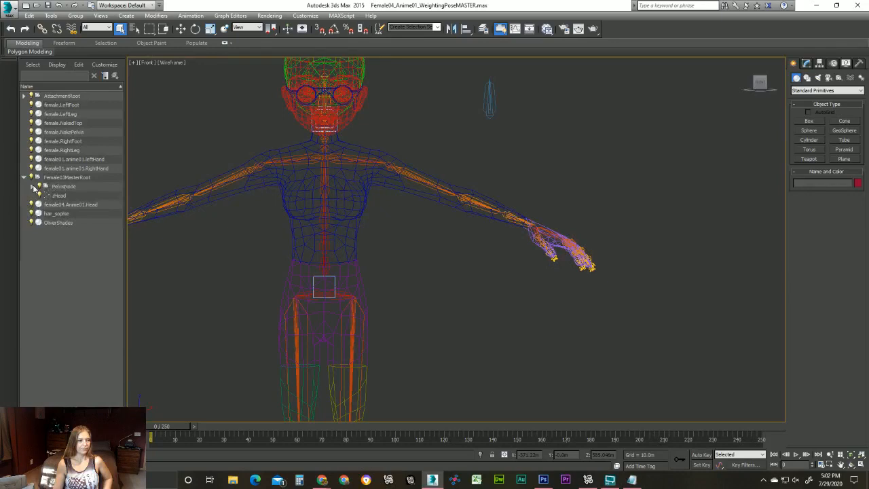
pyautogui.click(33, 186)
pyautogui.click(65, 186)
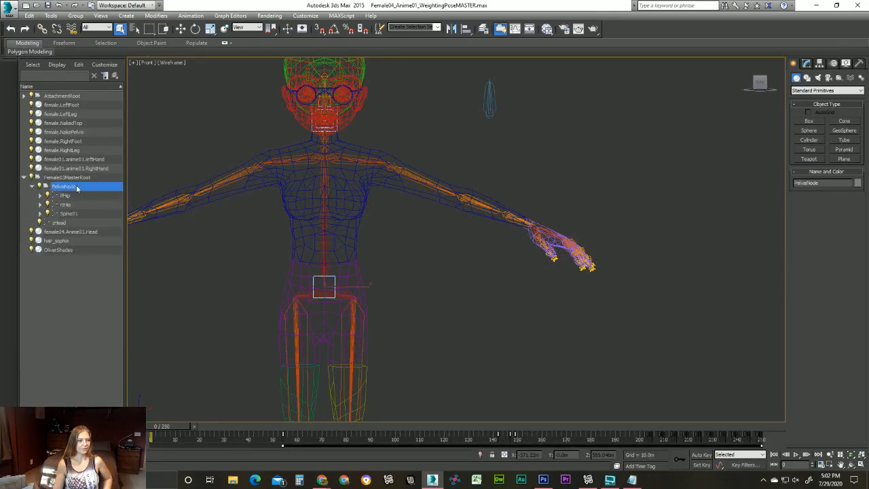
pyautogui.click(825, 184)
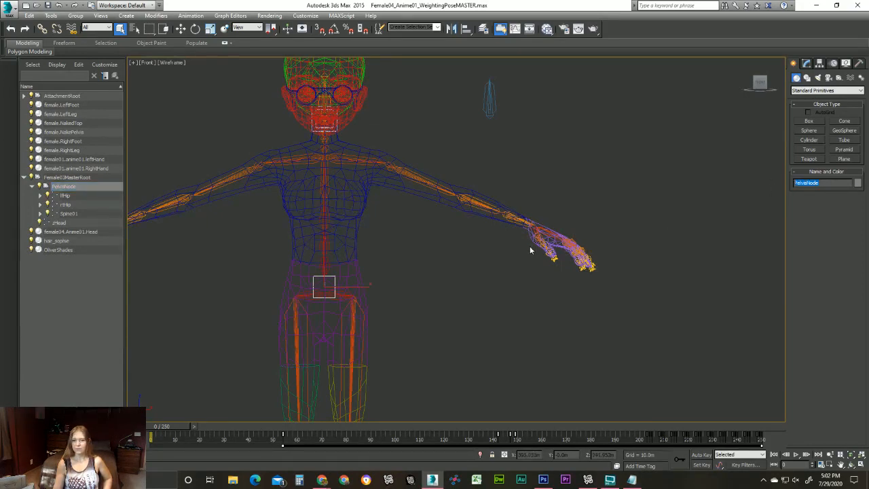
# Switch the viewport to perspective and select the lfHand bone at the skeleton's wrist to find its node name.
pyautogui.moveTo(525, 225); pyautogui.dragTo(537, 232, button='middle')
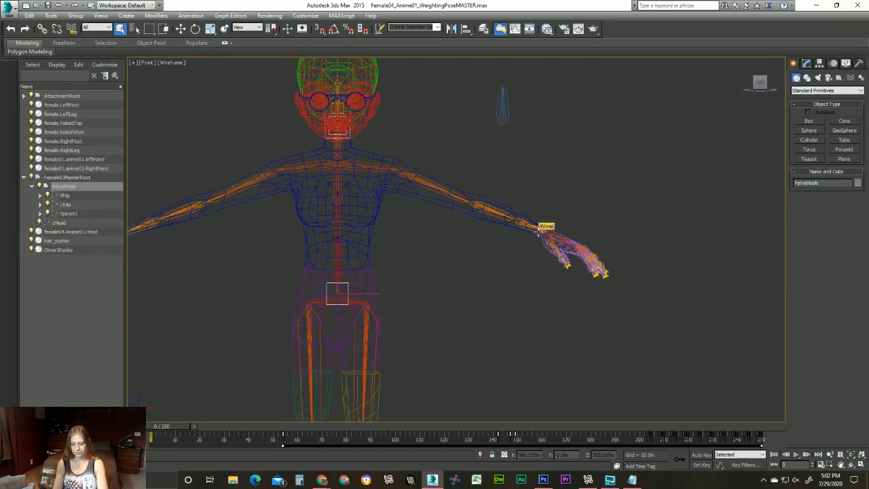
pyautogui.press('p')
pyautogui.moveTo(758, 86); pyautogui.dragTo(720, 114)
pyautogui.scroll(3, 558, 280)
pyautogui.scroll(-5, 439, 313)
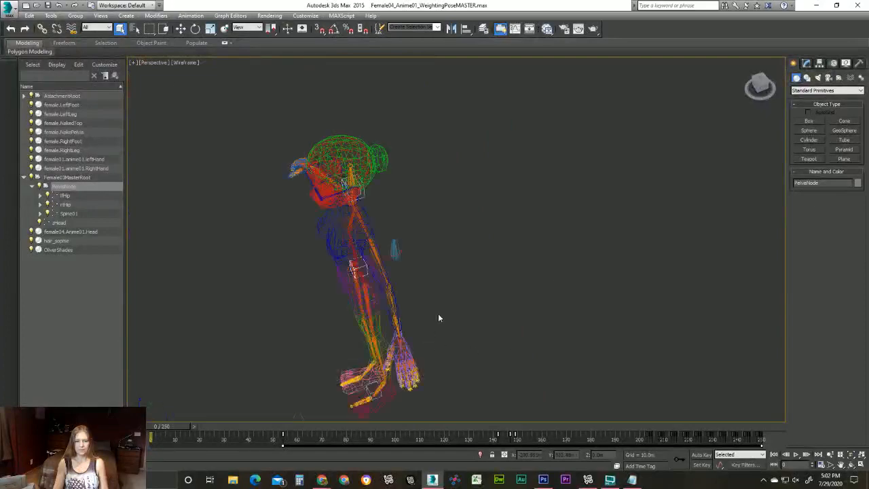
pyautogui.scroll(5, 460, 309)
pyautogui.scroll(-2, 462, 307)
pyautogui.scroll(2, 461, 308)
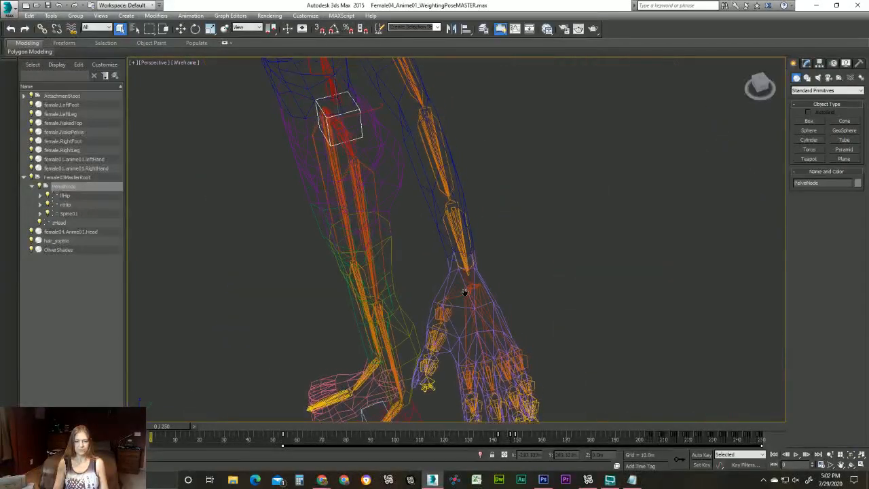
pyautogui.click(469, 271)
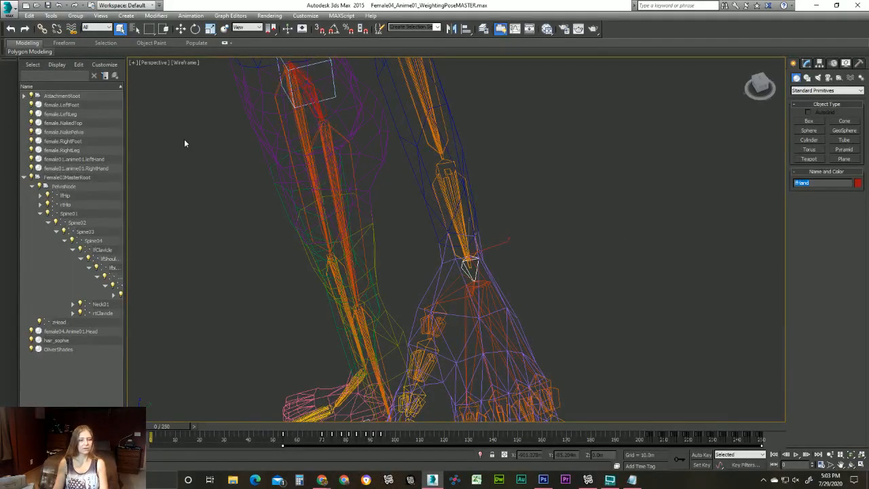
# Switch back to IMVU, set the scaler's NodeName to lfHand, apply the change and inspect the avatar's hands.
pyautogui.click(588, 479)
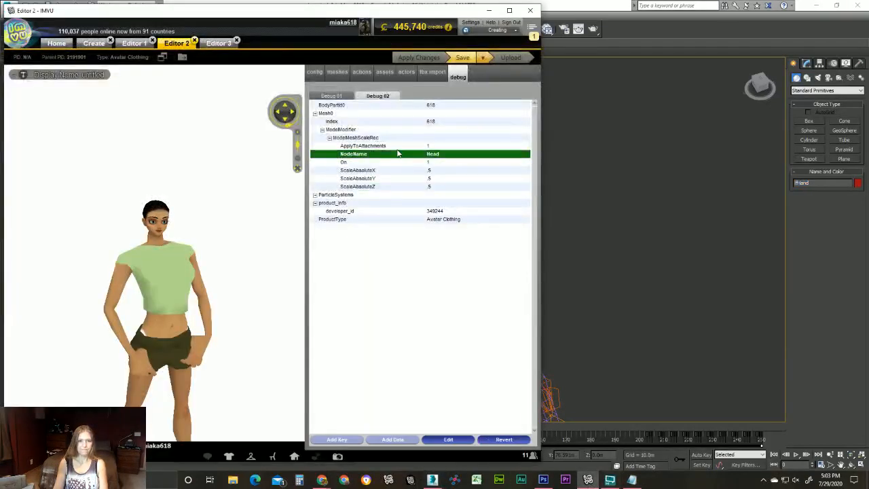
pyautogui.click(448, 439)
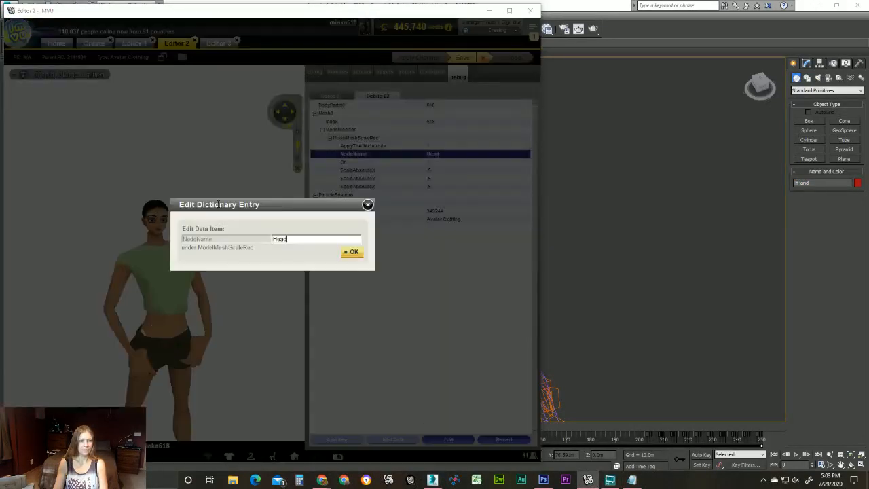
pyautogui.write('lfHand')
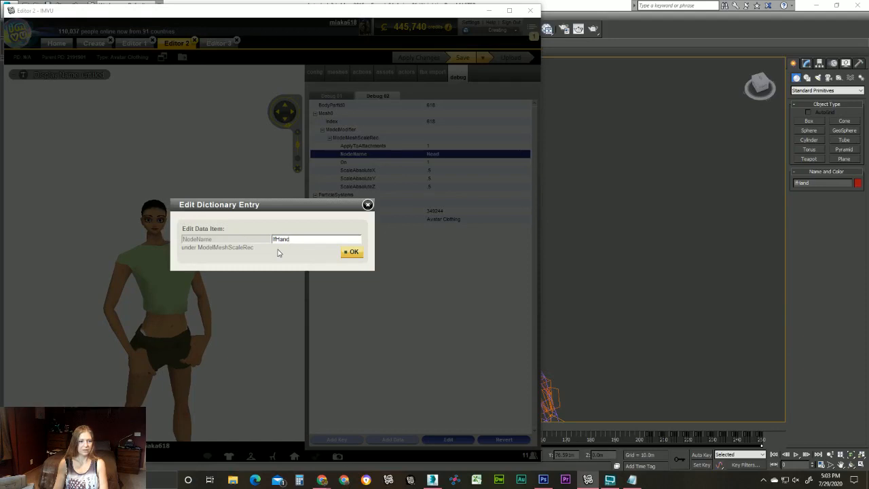
pyautogui.click(353, 252)
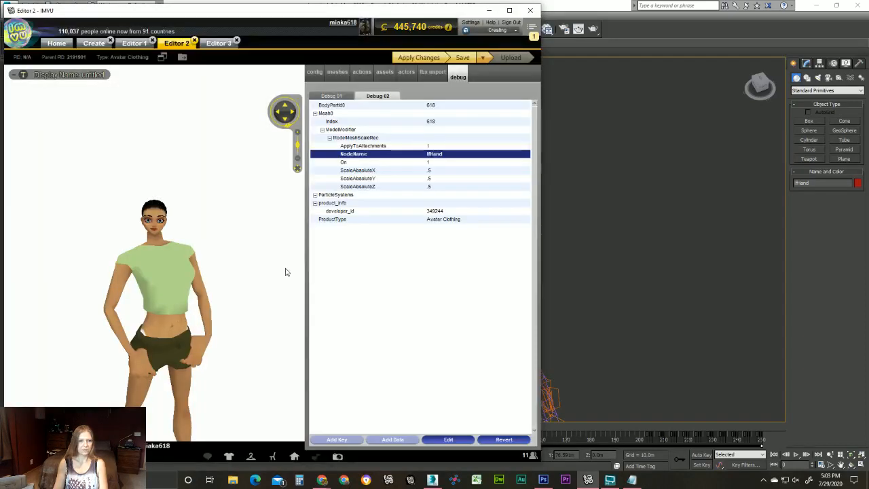
pyautogui.click(414, 58)
pyautogui.moveTo(189, 257); pyautogui.dragTo(170, 244)
pyautogui.scroll(6, 119, 258)
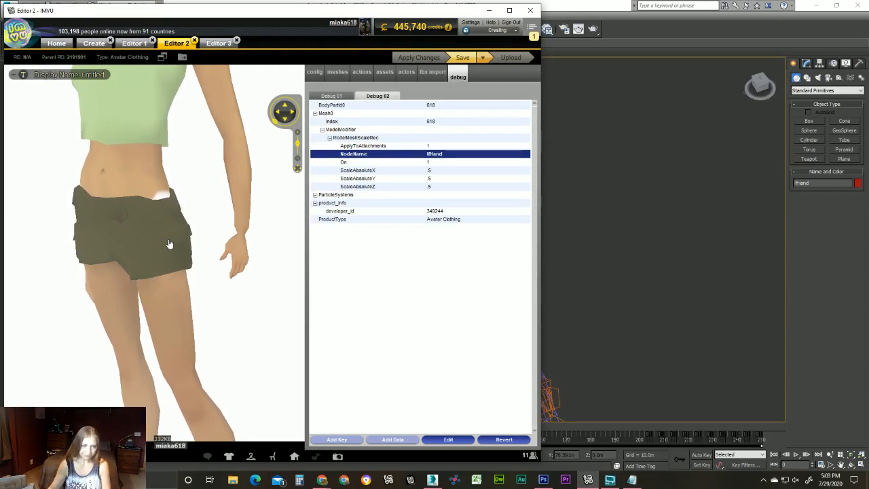
pyautogui.scroll(-5, 219, 240)
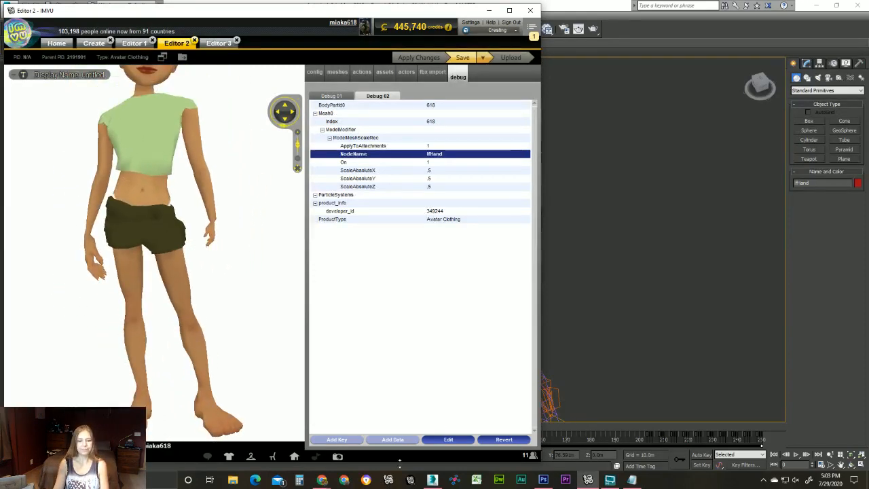
# Switch to the Chrome browser, open IMVU's Creator Program page and go to the Education Center's tutorial categories.
pyautogui.moveTo(321, 479)
pyautogui.click(272, 443)
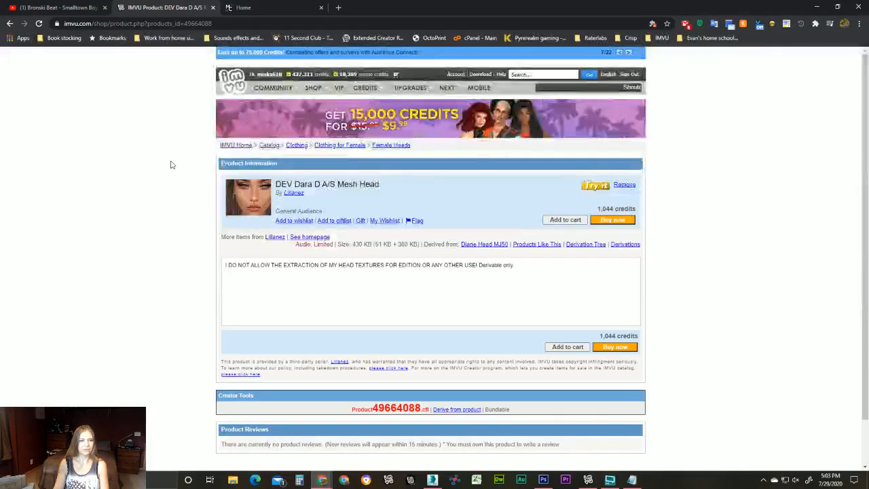
pyautogui.moveTo(273, 87)
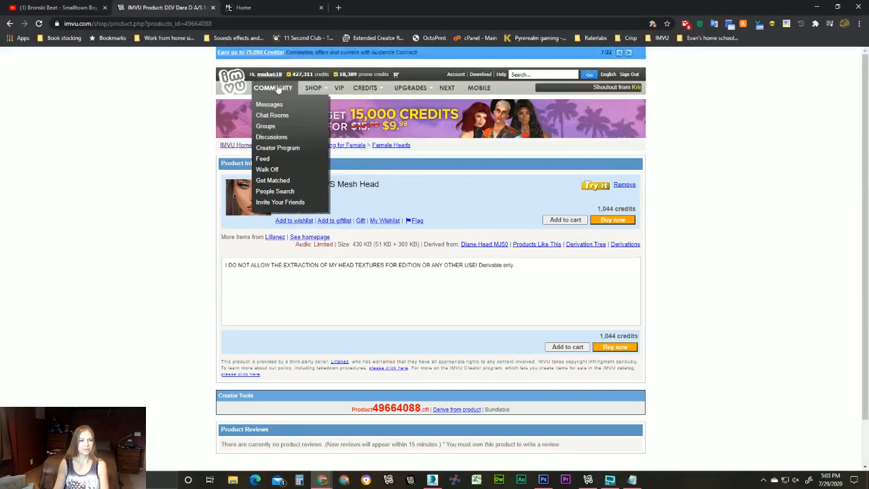
pyautogui.click(277, 148)
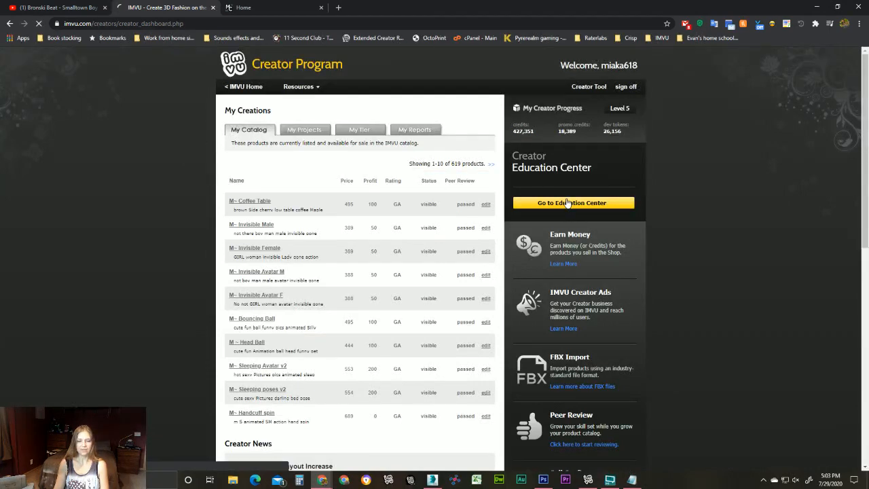
pyautogui.click(567, 202)
pyautogui.scroll(-2, 263, 221)
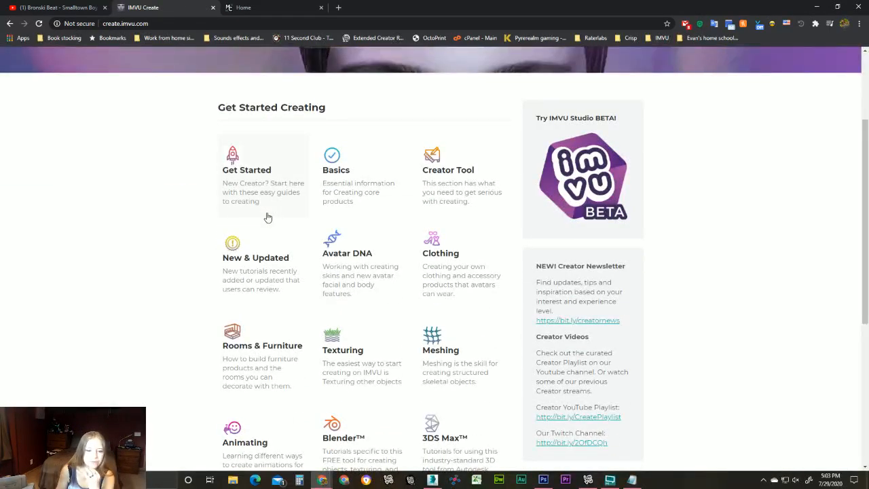
# Look through the Education Center's tutorial categories, open the Meshing category and view its article list.
pyautogui.scroll(-2, 267, 217)
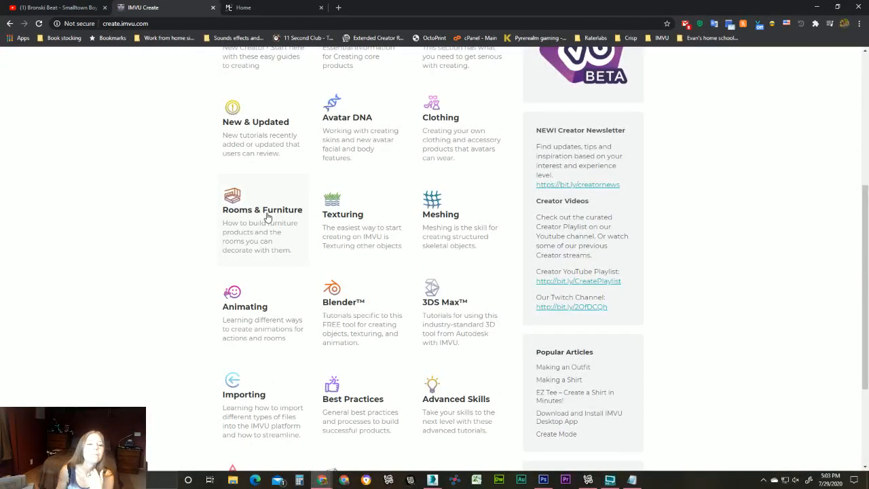
pyautogui.scroll(-2, 267, 217)
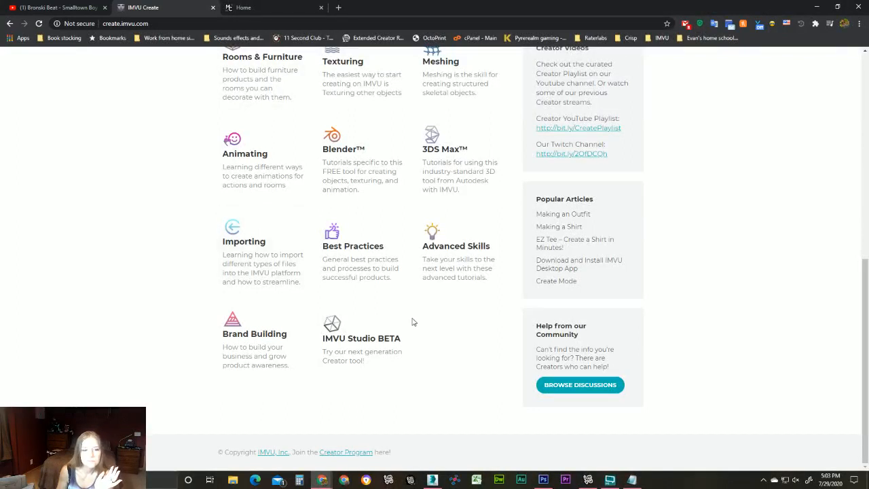
pyautogui.scroll(2, 412, 322)
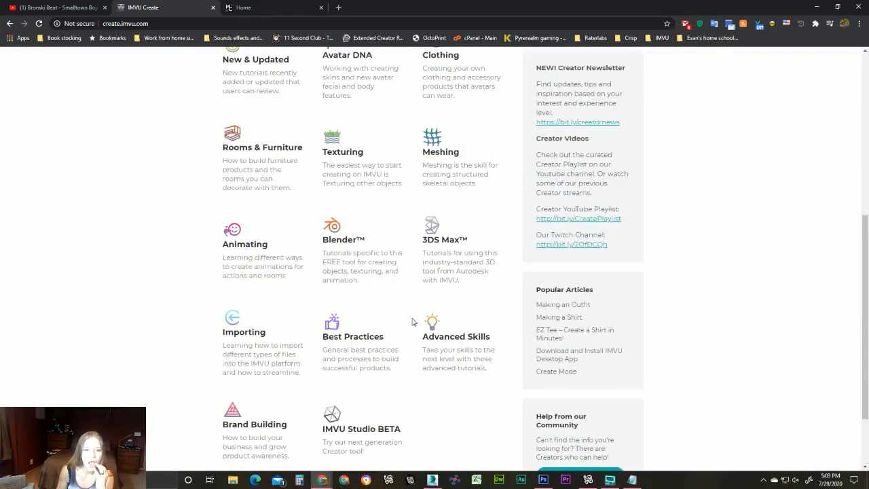
pyautogui.scroll(2, 410, 321)
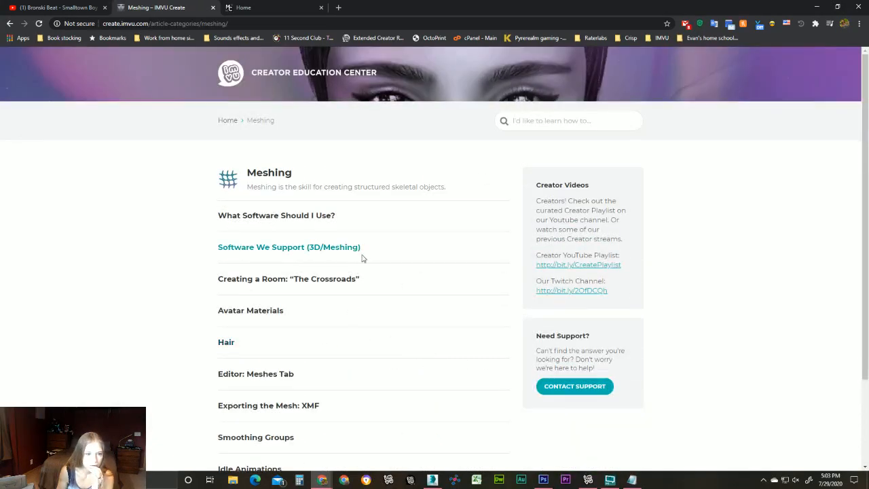
pyautogui.scroll(-1, 362, 262)
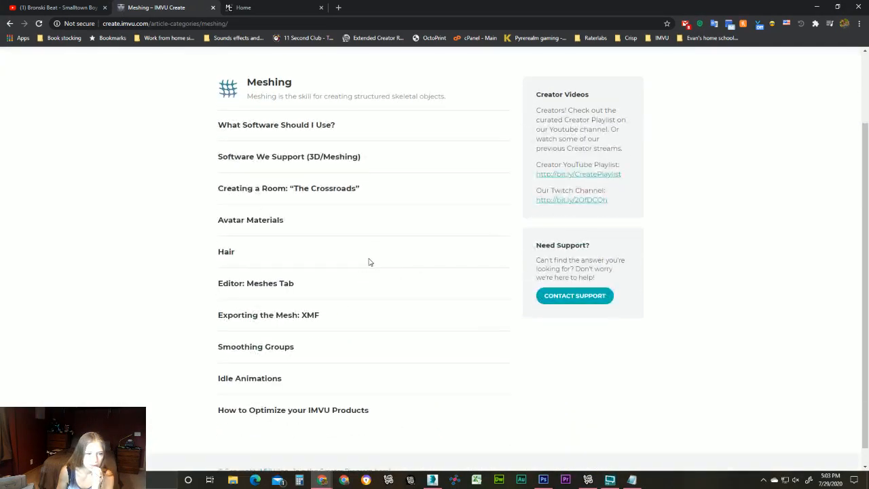
# Open the Avatar Materials article and skim its sections from 3D Materials through to the related articles.
pyautogui.click(279, 226)
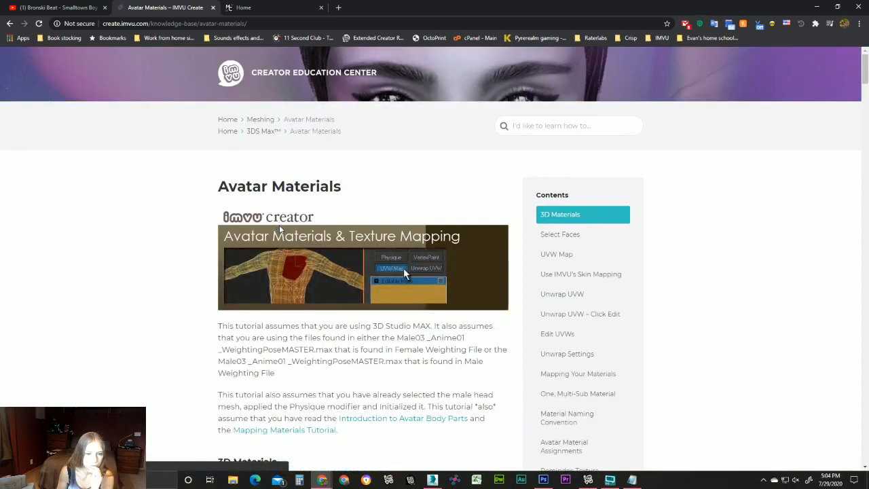
pyautogui.scroll(-3, 278, 231)
pyautogui.scroll(-10, 304, 239)
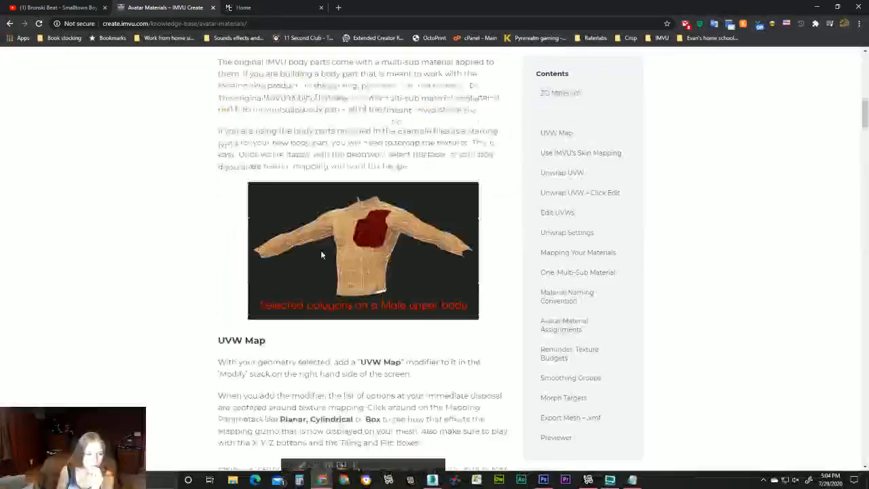
pyautogui.scroll(-11, 320, 252)
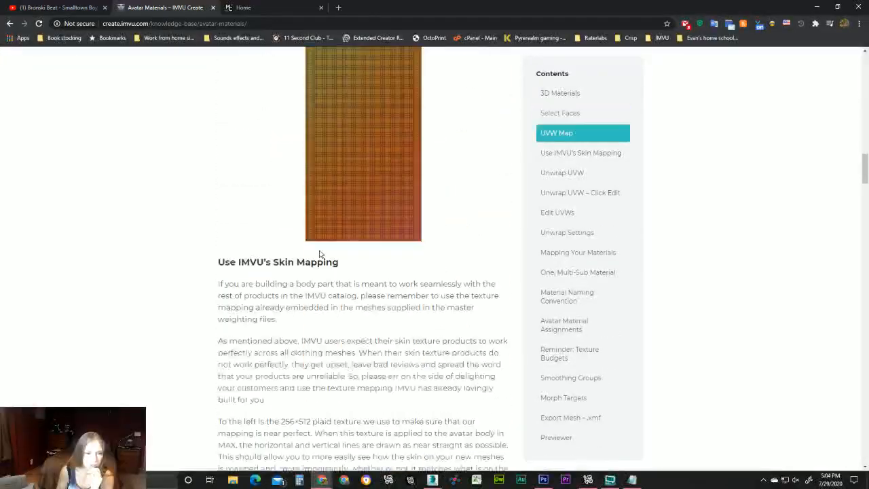
pyautogui.scroll(-14, 321, 254)
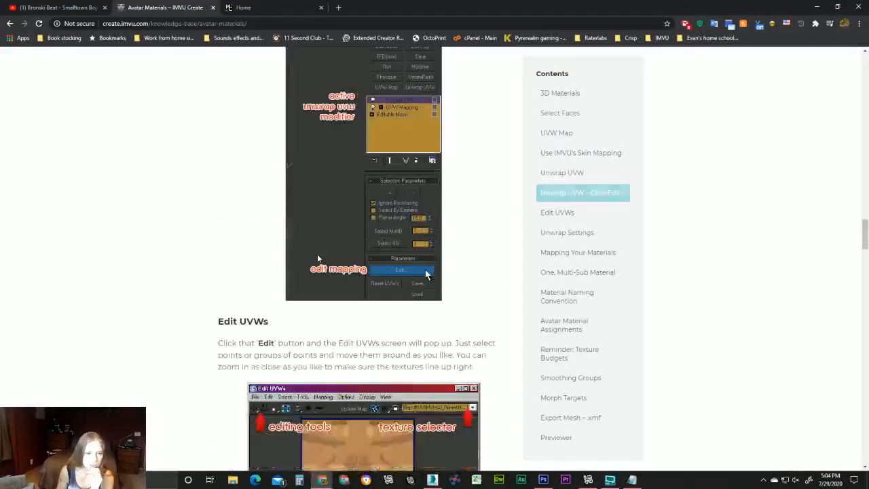
pyautogui.scroll(-11, 317, 256)
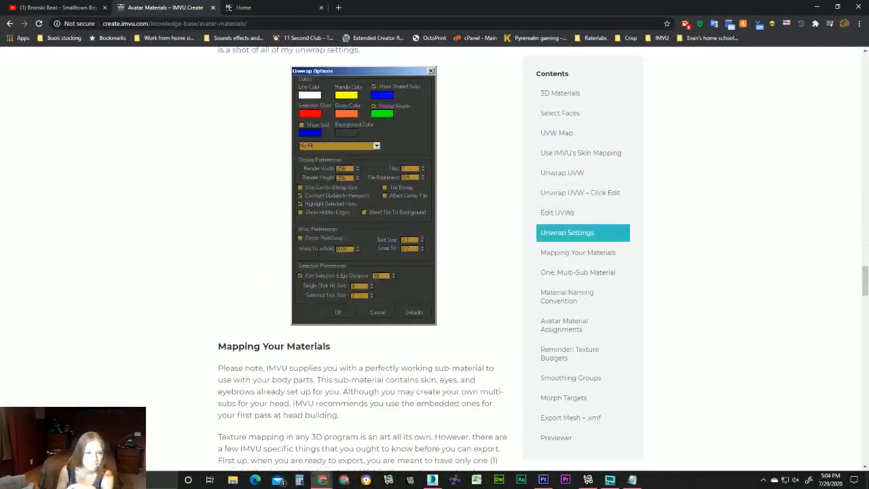
pyautogui.scroll(-12, 317, 252)
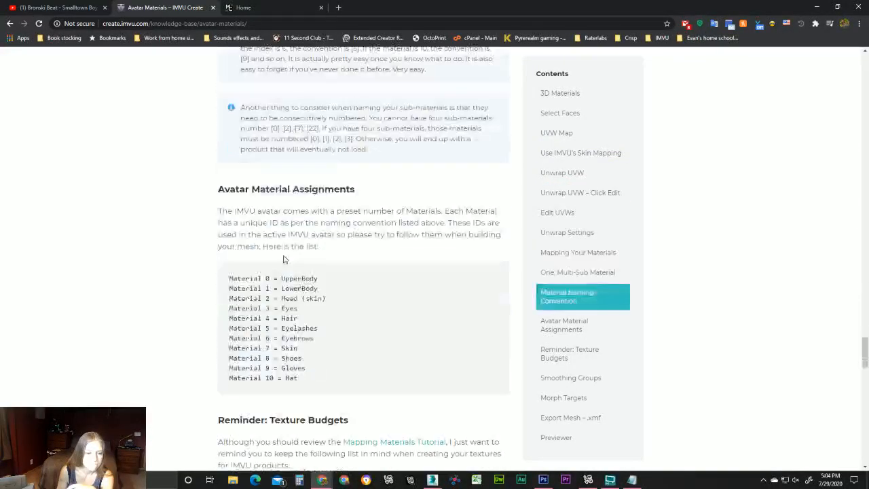
pyautogui.scroll(-4, 283, 258)
pyautogui.scroll(3, 285, 258)
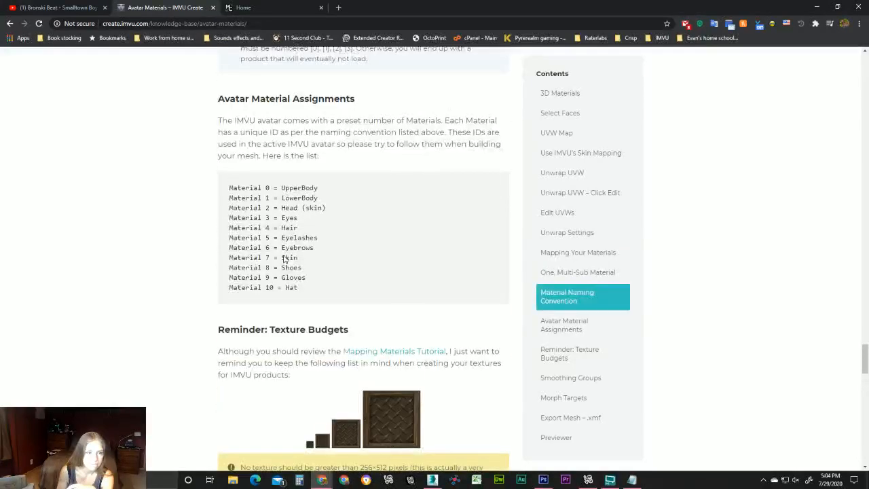
pyautogui.scroll(-13, 284, 259)
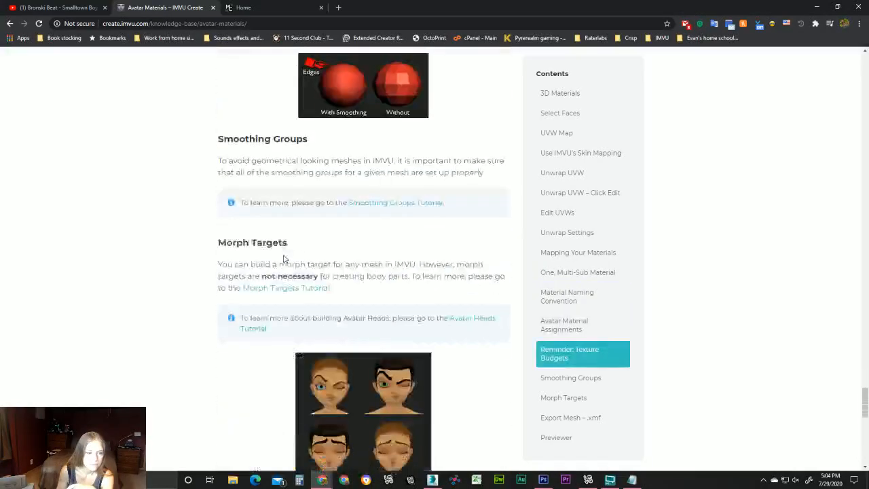
pyautogui.scroll(-3, 284, 258)
pyautogui.scroll(-3, 285, 258)
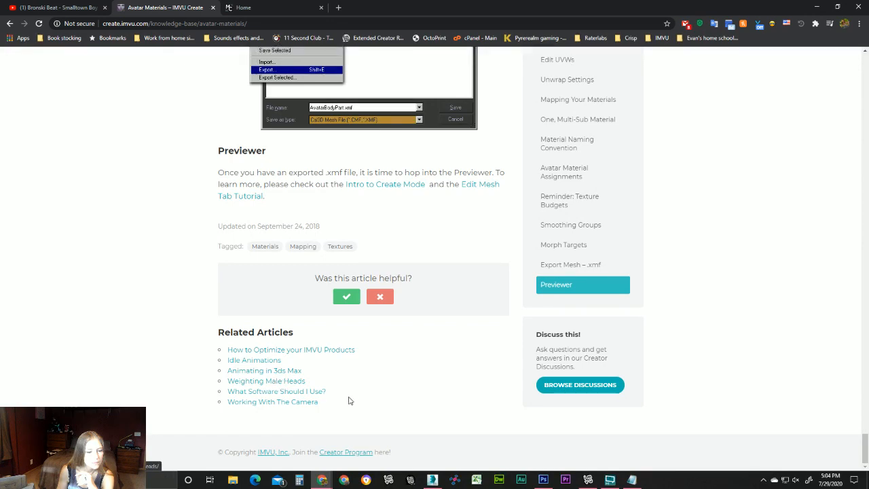
pyautogui.scroll(3, 307, 375)
# Return through the Meshing article list to the Education Center's home page and its Get Started Creating categories.
pyautogui.hotkey('alt', 'Left')
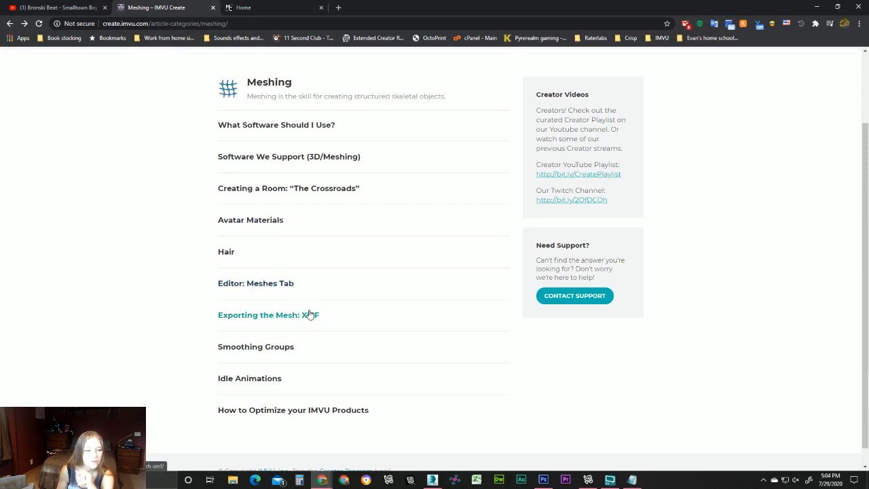
pyautogui.scroll(2, 308, 314)
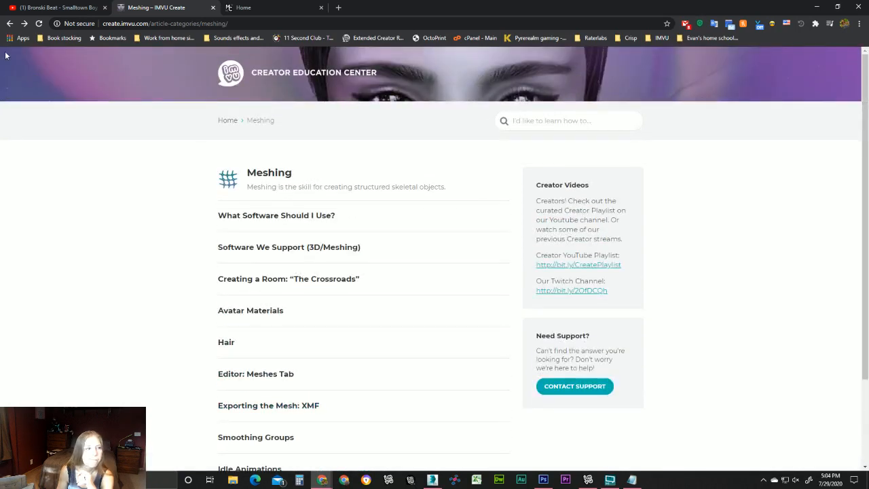
pyautogui.click(9, 24)
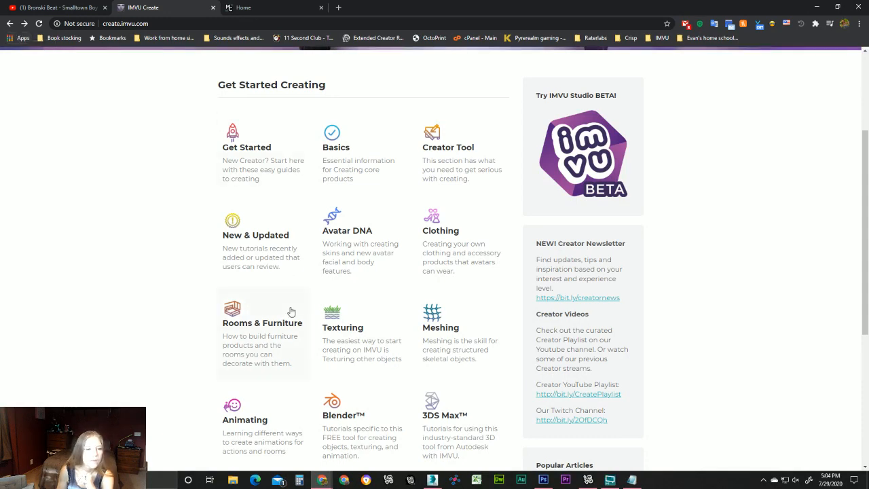
pyautogui.scroll(2, 289, 310)
pyautogui.scroll(-2, 475, 268)
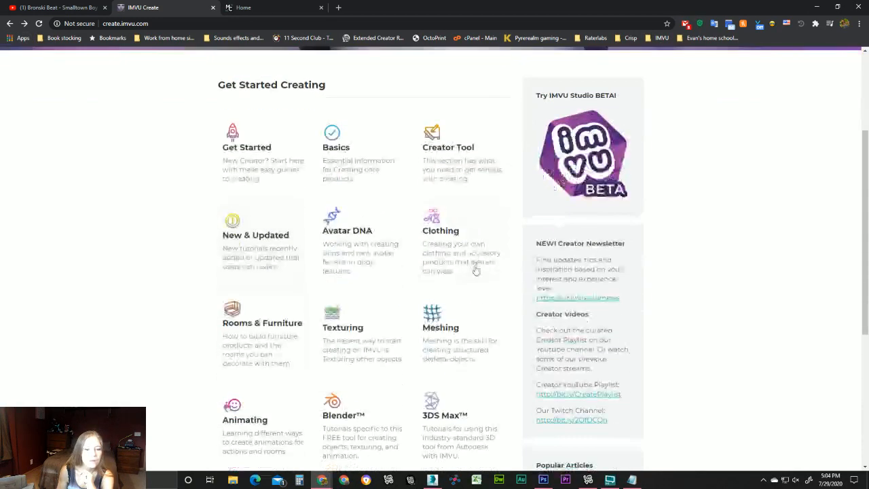
# Open the Clothing category and look through its tutorials down to Making an Accessory.
pyautogui.click(458, 234)
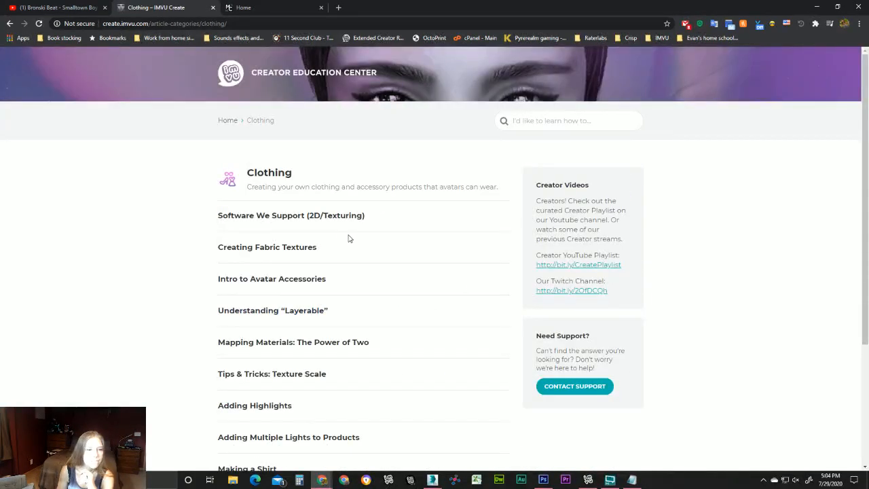
pyautogui.scroll(-2, 361, 268)
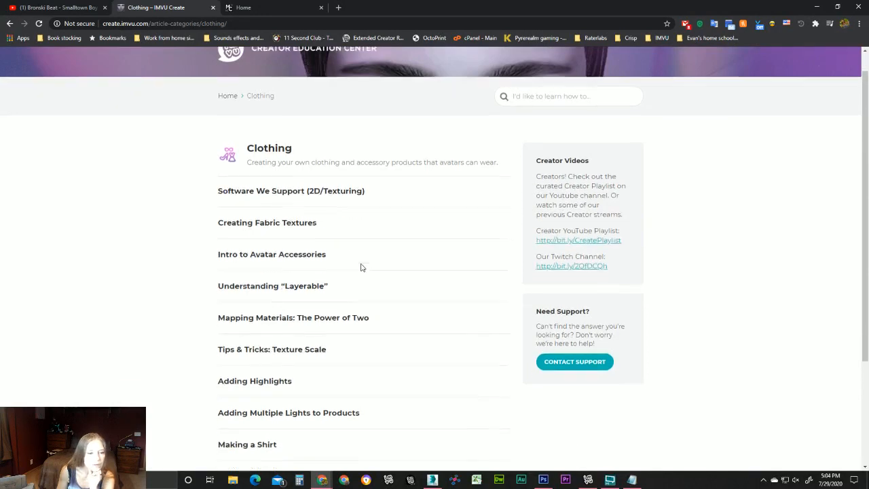
pyautogui.scroll(-1, 361, 268)
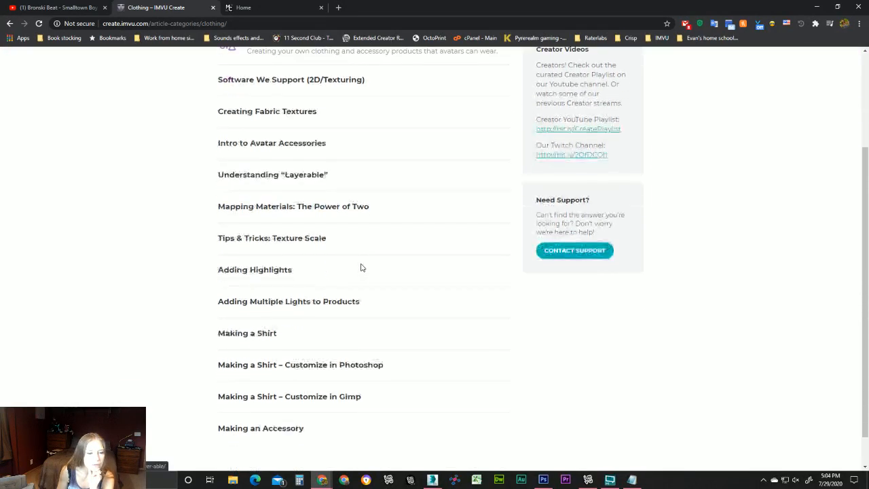
pyautogui.scroll(-1, 362, 268)
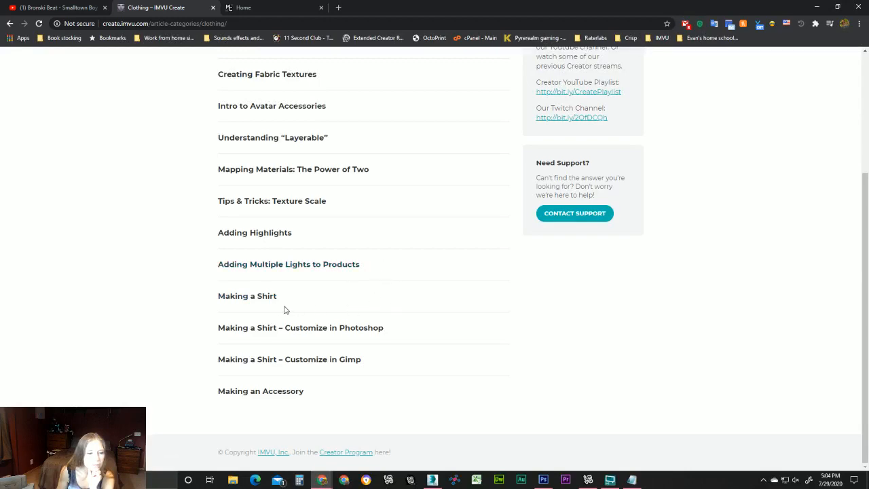
# Open the Making a Shirt tutorial and skim its sections from the introduction to taking the T-shirt to the next level.
pyautogui.scroll(-5, 129, 275)
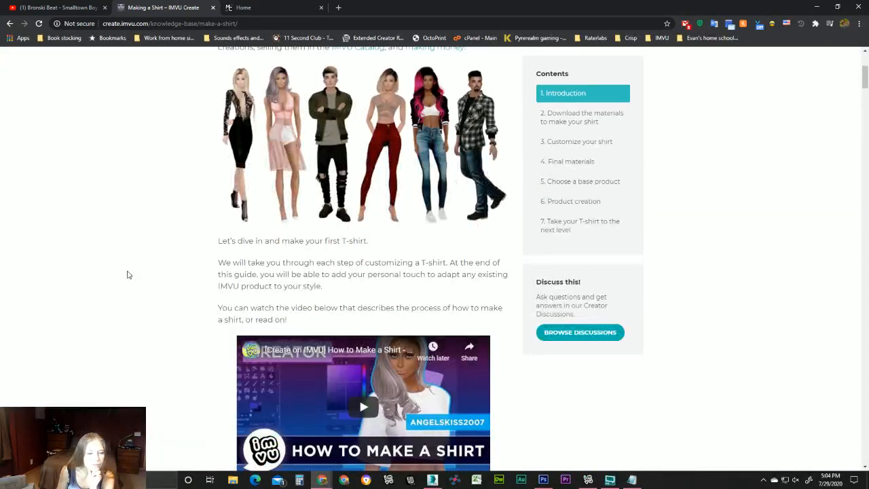
pyautogui.scroll(5, 129, 272)
pyautogui.scroll(-12, 129, 272)
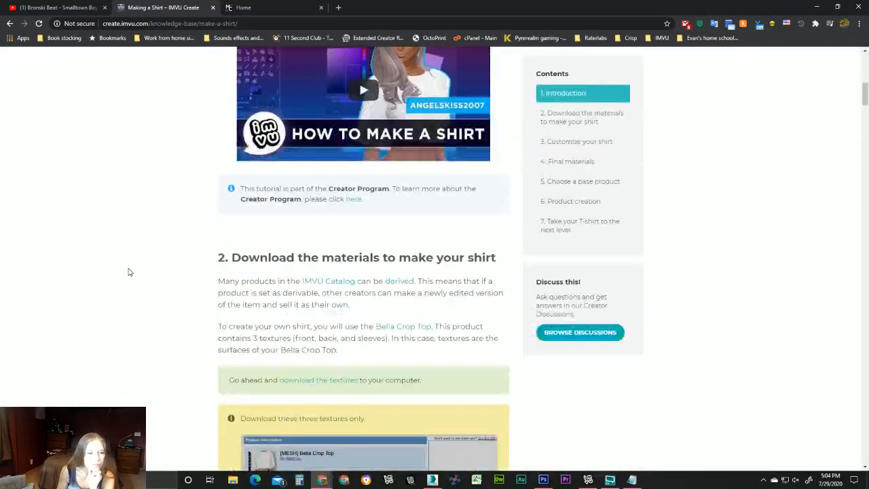
pyautogui.scroll(-8, 129, 272)
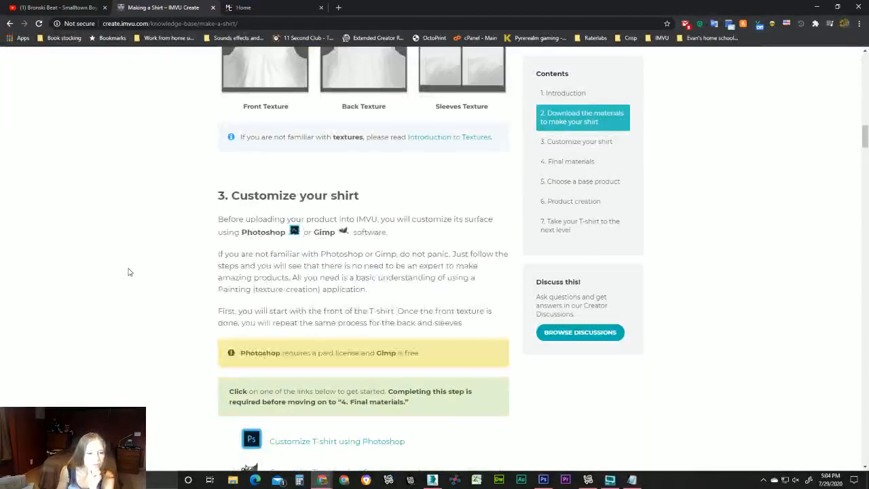
pyautogui.scroll(-4, 129, 272)
pyautogui.scroll(-13, 129, 272)
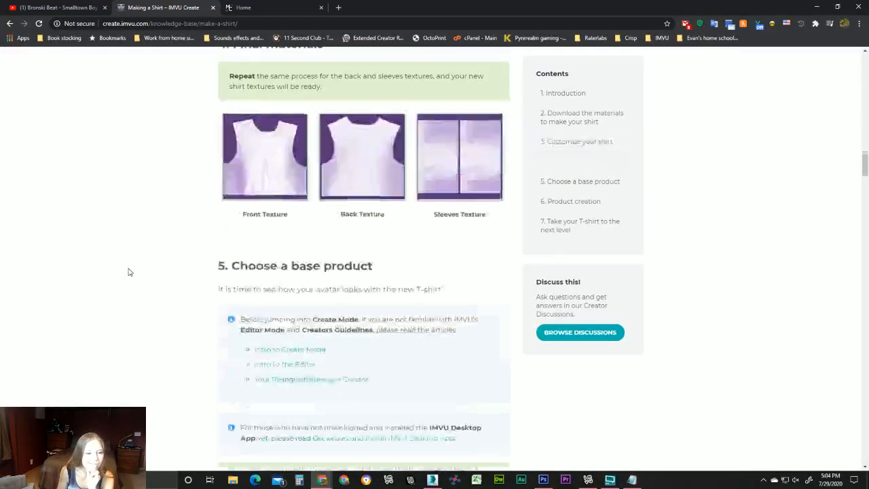
pyautogui.scroll(-15, 129, 272)
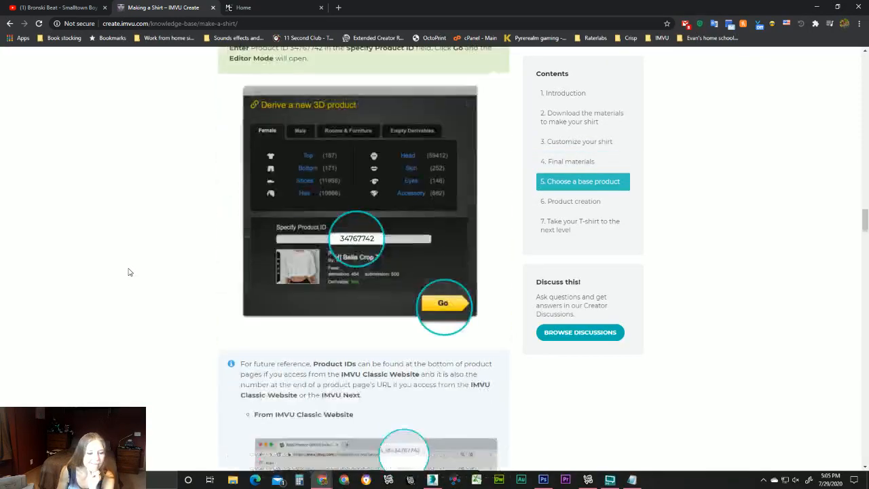
pyautogui.scroll(-15, 129, 273)
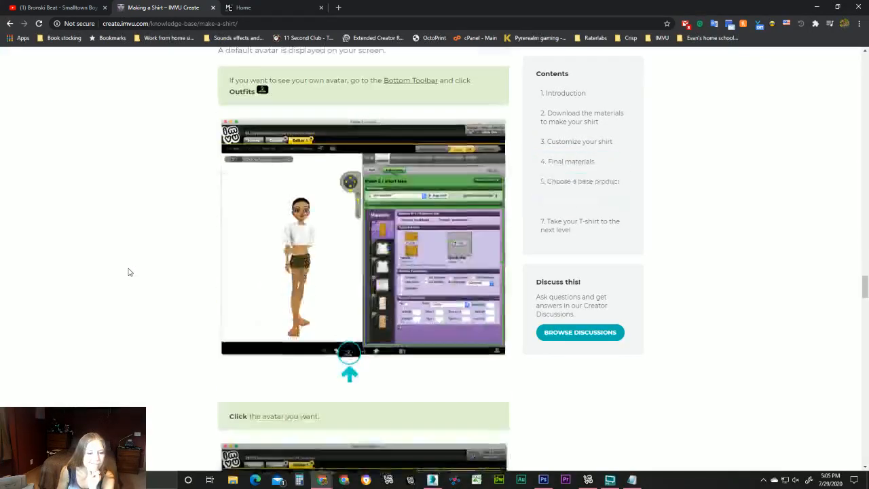
pyautogui.scroll(-15, 129, 272)
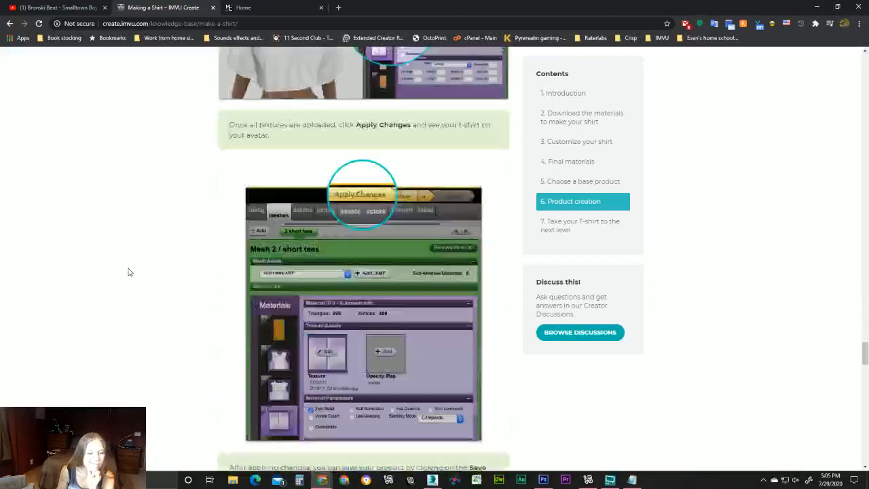
pyautogui.scroll(-11, 133, 270)
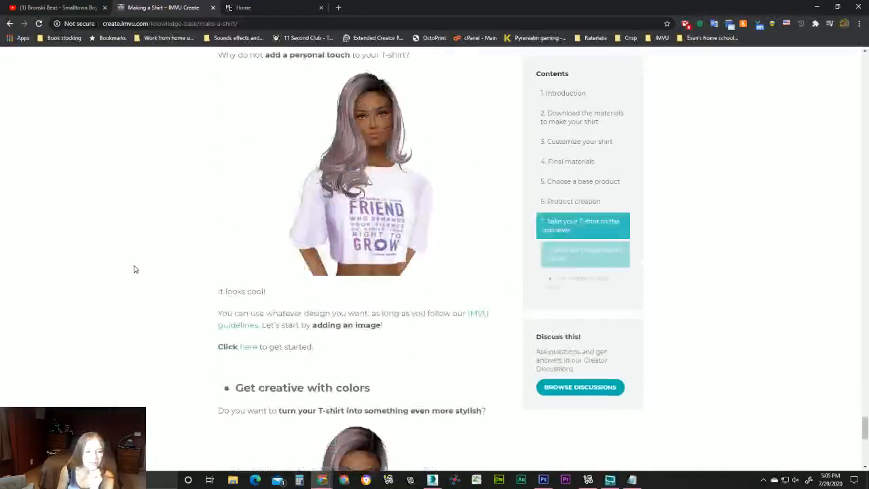
pyautogui.scroll(12, 534, 159)
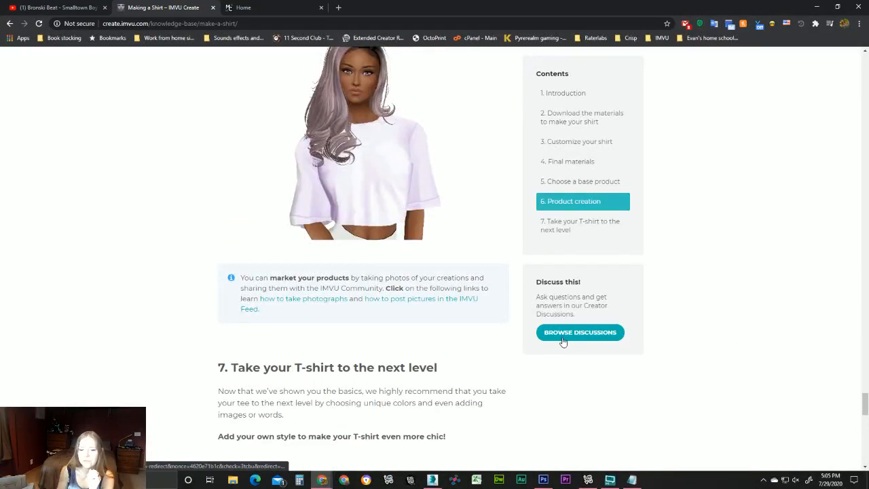
pyautogui.scroll(3, 864, 399)
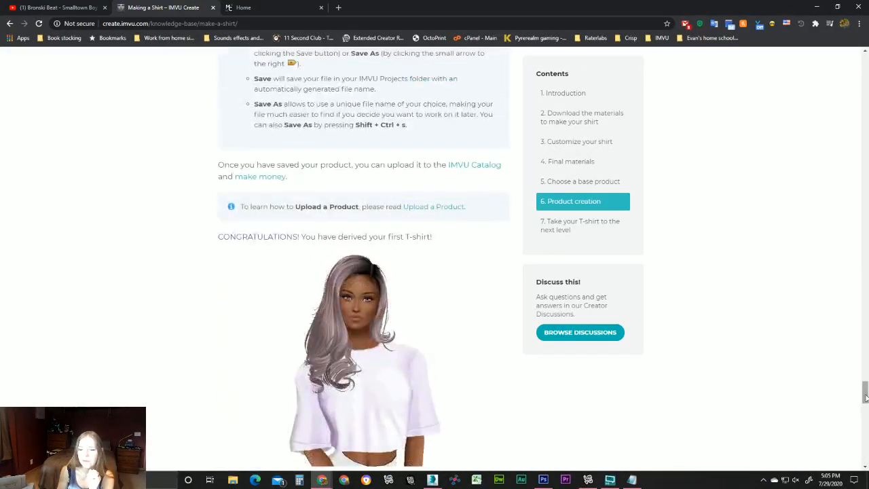
# Go back to the start of the tutorial page and search the Education Center for "bones".
pyautogui.moveTo(865, 398); pyautogui.dragTo(848, 54)
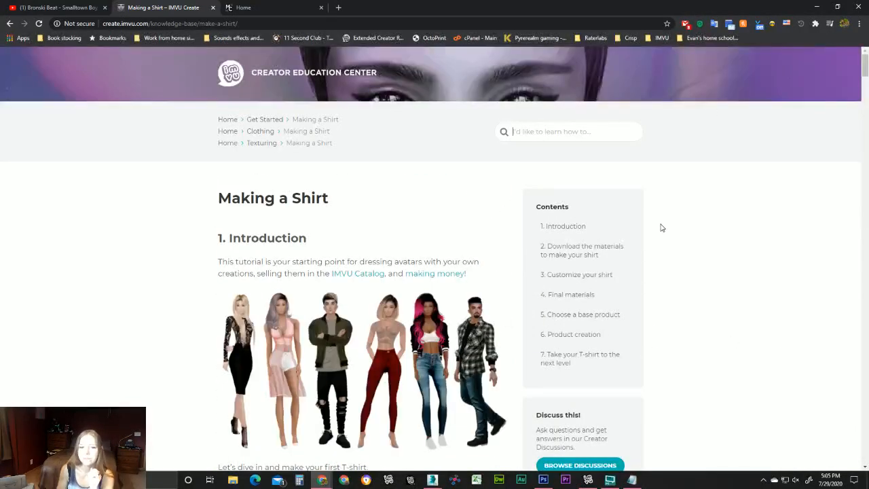
pyautogui.write('bones')
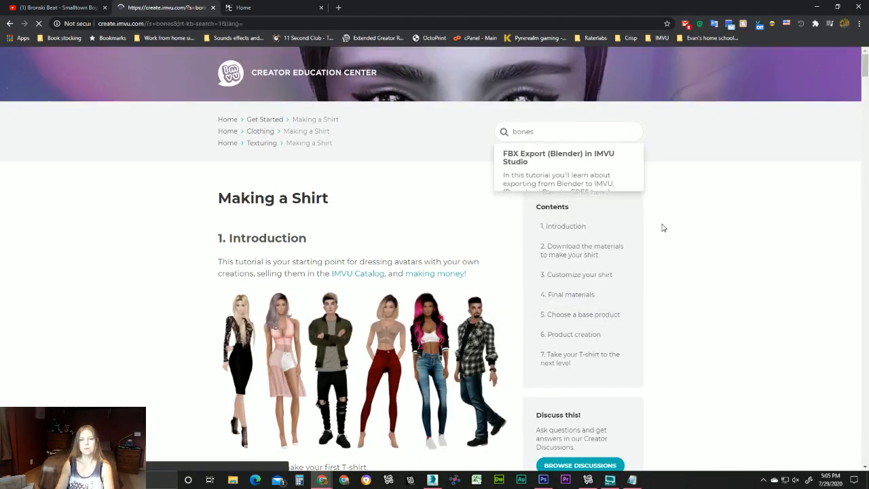
pyautogui.press('Return')
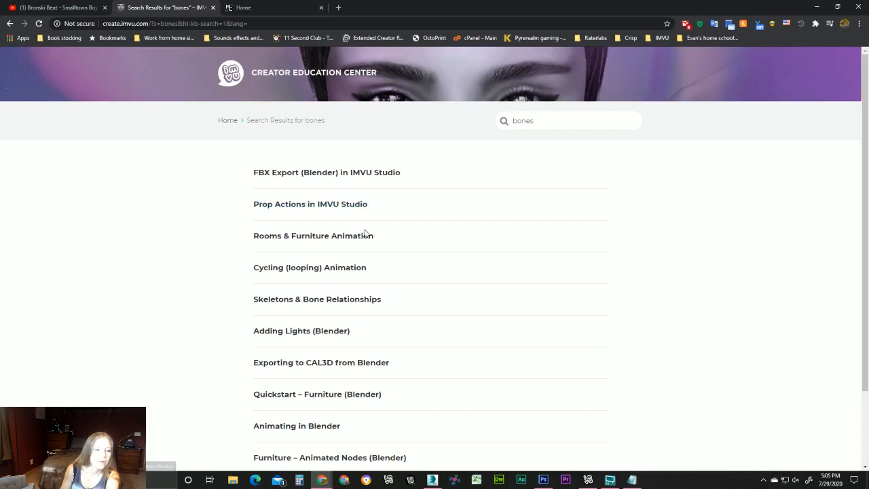
# Open the Skeletons & Bone Relationships article from the search results and read through to the end of the avatar bone hierarchy.
pyautogui.scroll(-1, 392, 254)
pyautogui.click(392, 253)
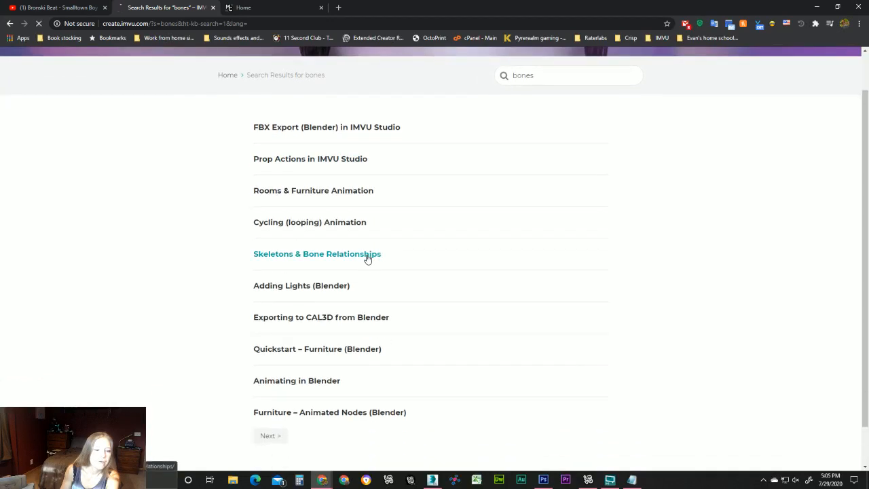
pyautogui.scroll(-3, 332, 281)
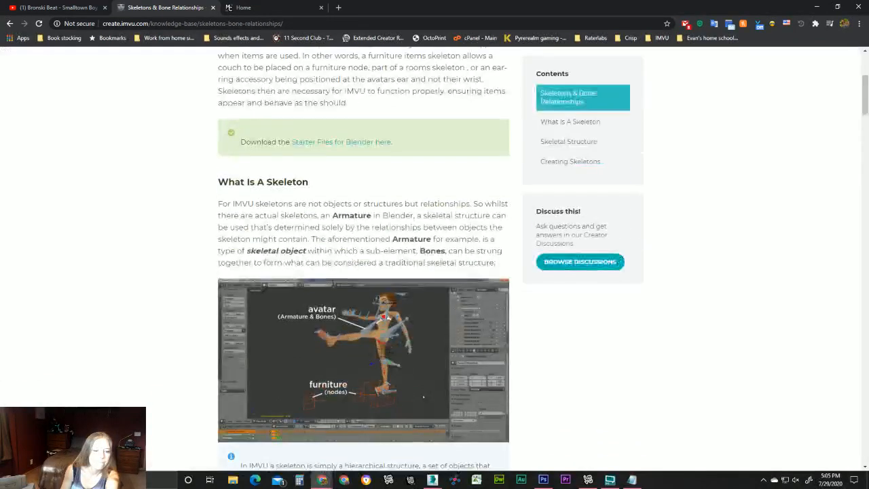
pyautogui.scroll(-3, 192, 289)
pyautogui.scroll(-10, 192, 290)
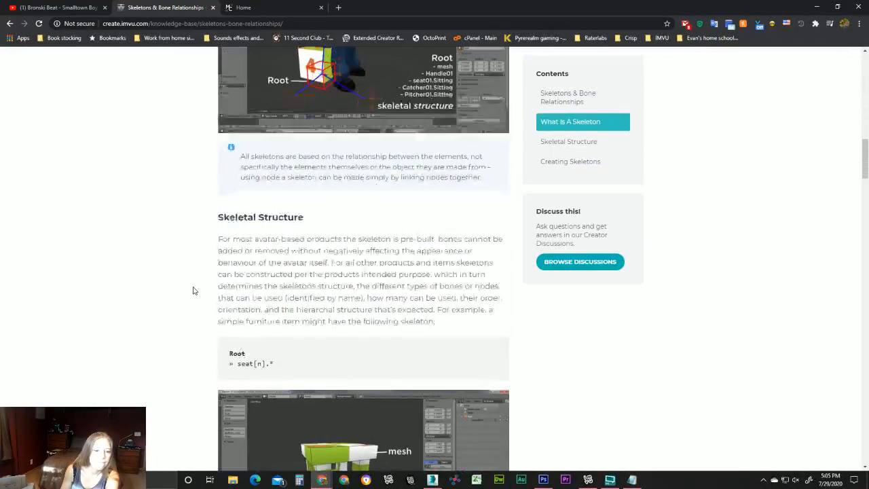
pyautogui.scroll(-13, 193, 291)
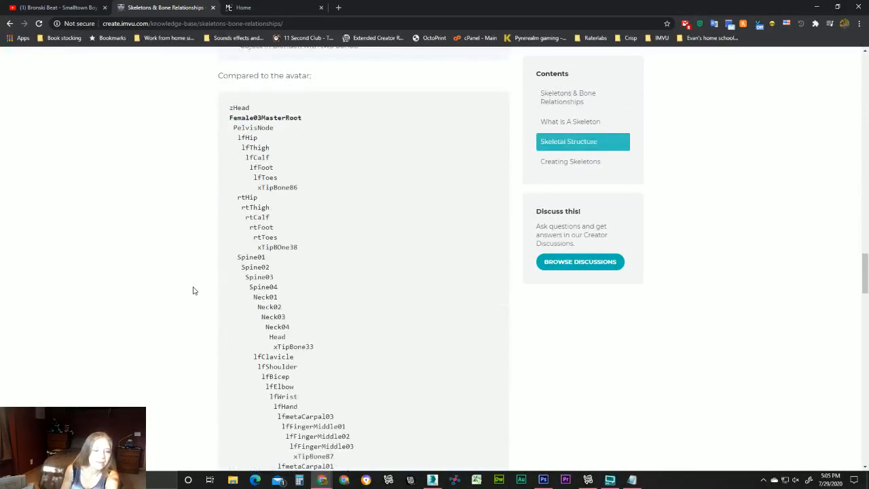
pyautogui.scroll(2, 194, 266)
pyautogui.scroll(-10, 217, 255)
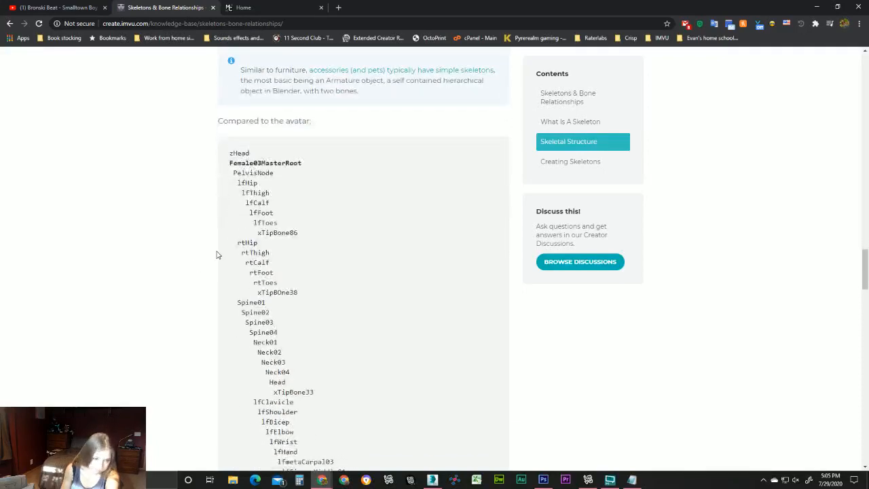
pyautogui.scroll(-2, 217, 255)
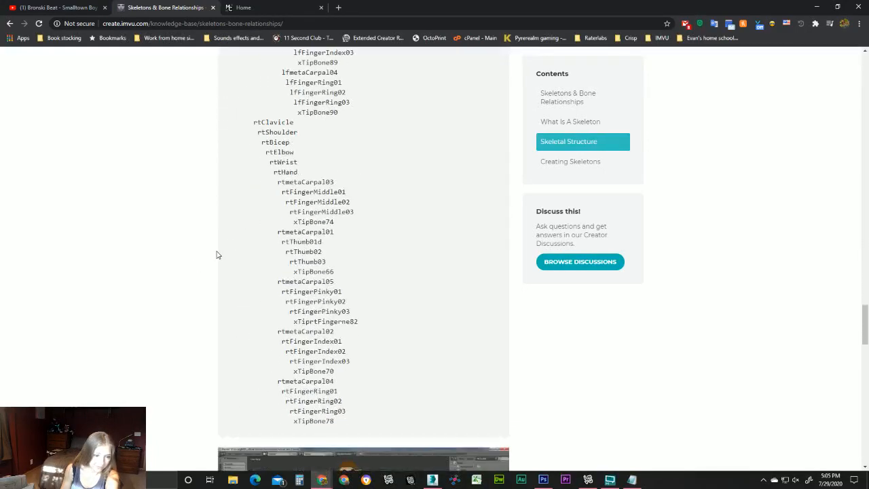
# Copy the node name Female03MasterRoot from the start of the avatar bone hierarchy.
pyautogui.scroll(8, 217, 254)
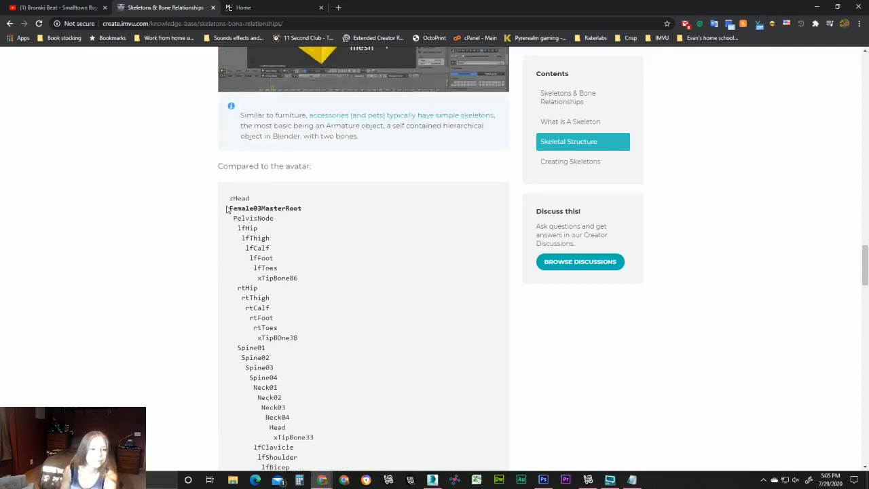
pyautogui.moveTo(303, 209); pyautogui.dragTo(229, 210)
pyautogui.hotkey('ctrl', 'c')
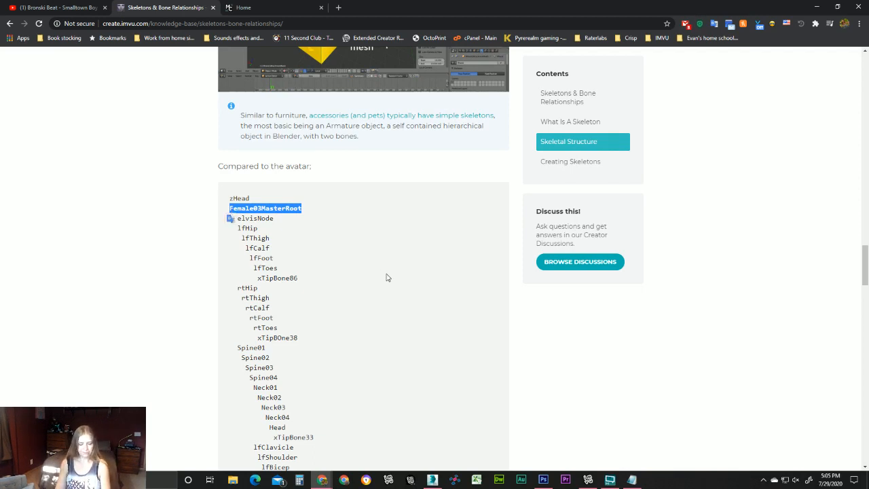
# Switch to 3ds Max and select the Female03MasterRoot box at the avatar's feet, viewing it against the whole figure.
pyautogui.click(431, 480)
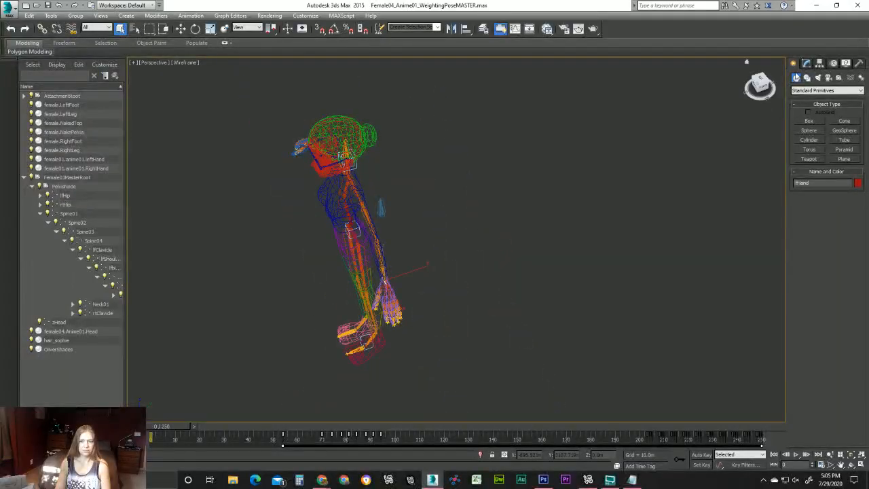
pyautogui.moveTo(758, 88)
pyautogui.mouseDown()
pyautogui.moveTo(766, 87)
pyautogui.moveTo(757, 84)
pyautogui.mouseUp()
pyautogui.moveTo(495, 298); pyautogui.dragTo(520, 147, button='middle')
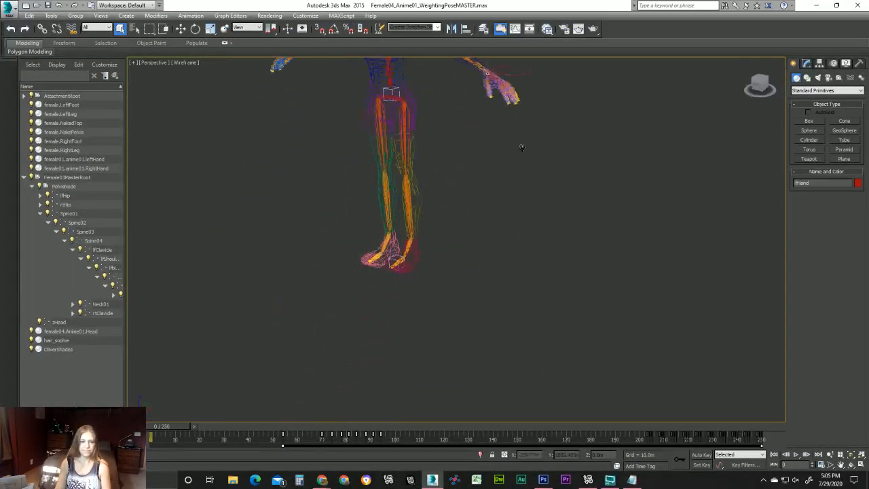
pyautogui.scroll(5, 394, 268)
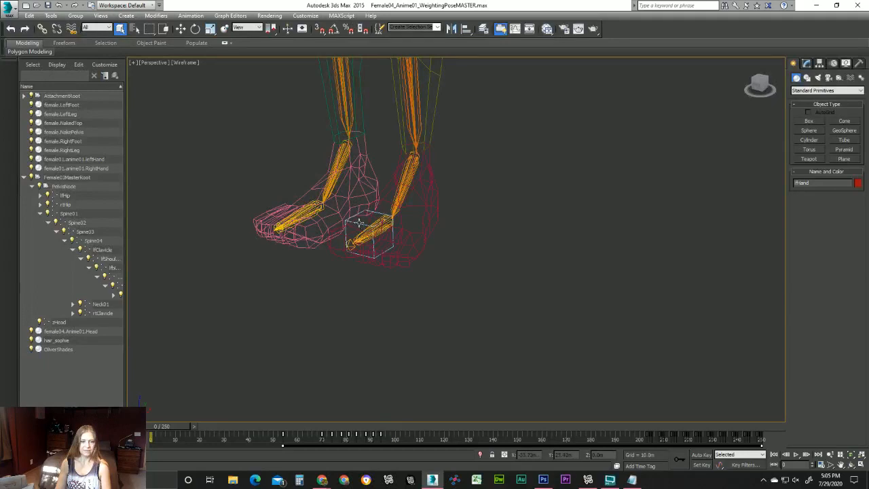
pyautogui.click(354, 246)
pyautogui.scroll(-5, 513, 253)
pyautogui.scroll(-4, 453, 255)
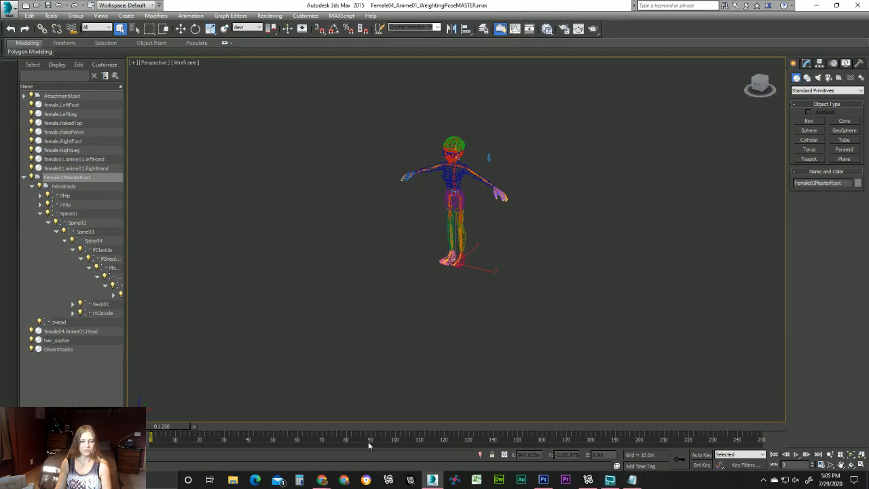
# Switch back to the Skeletons & Bone Relationships article and examine the spine, neck and arm bone names in the avatar hierarchy.
pyautogui.click(321, 480)
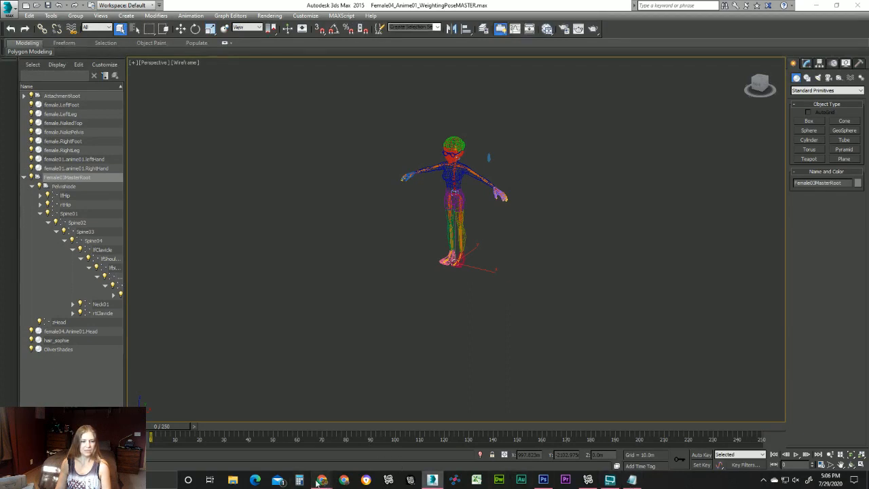
pyautogui.click(292, 444)
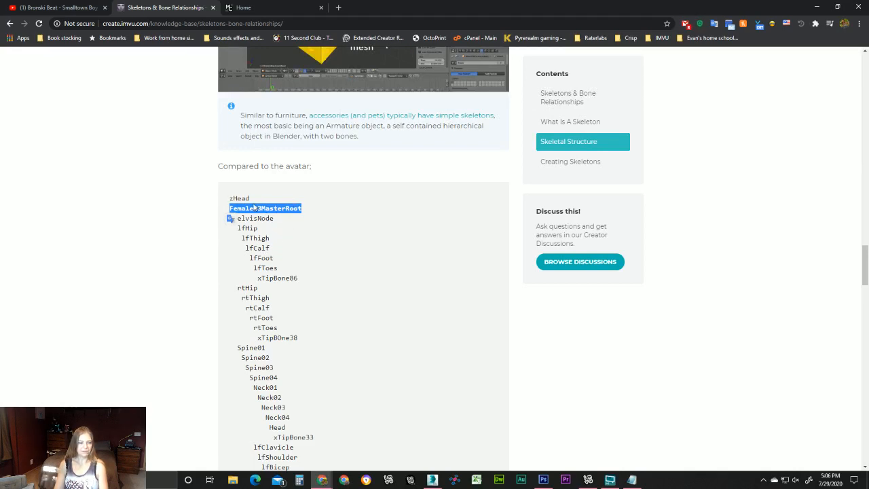
pyautogui.scroll(-3, 265, 327)
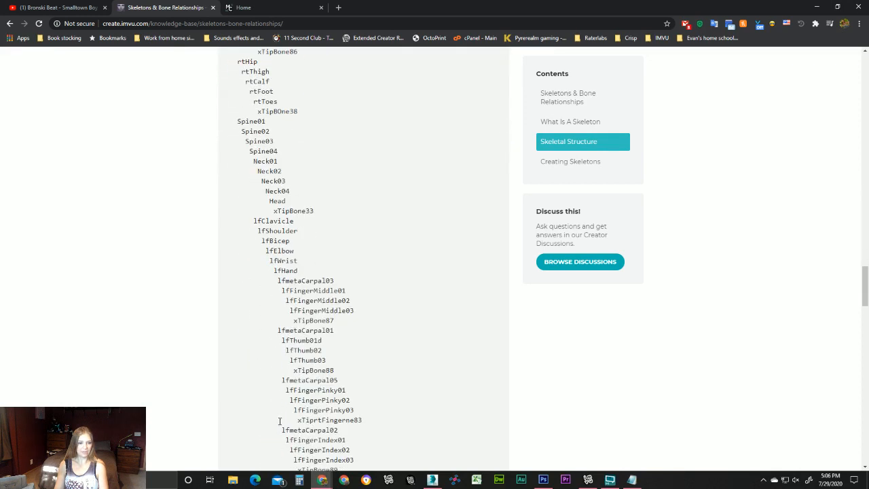
pyautogui.scroll(2, 192, 272)
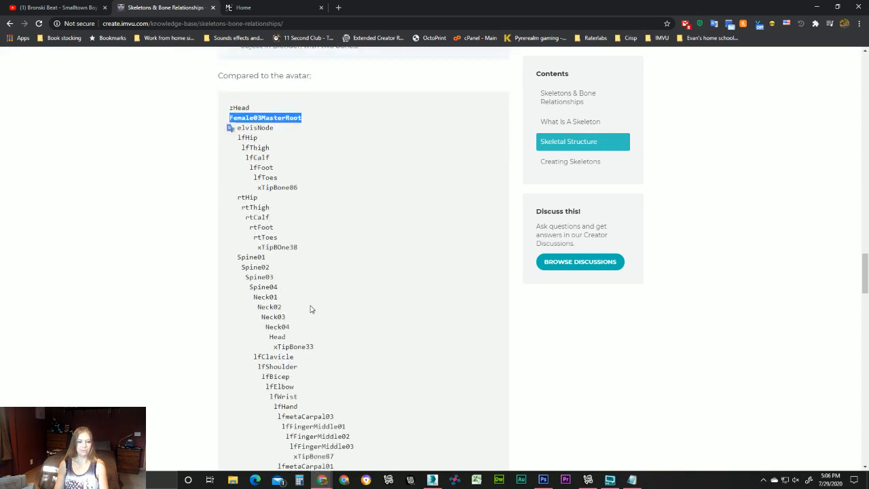
pyautogui.scroll(-2, 310, 309)
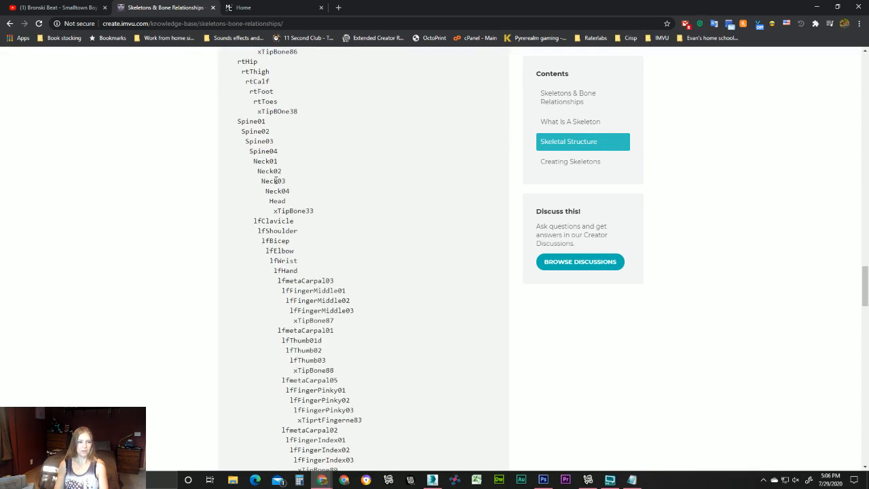
pyautogui.scroll(1, 278, 161)
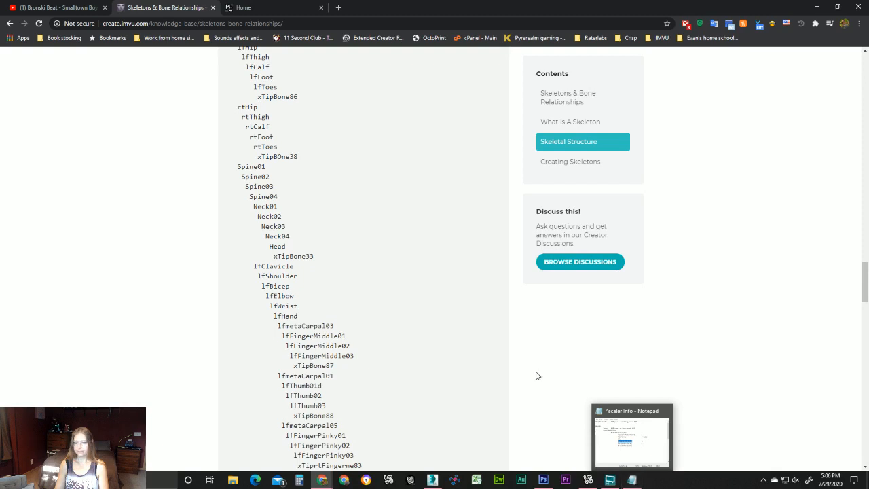
# In the IMVU editor, set the ModelMeshScaleRec NodeName to Female03MasterRoot and apply the change to the avatar.
pyautogui.click(591, 481)
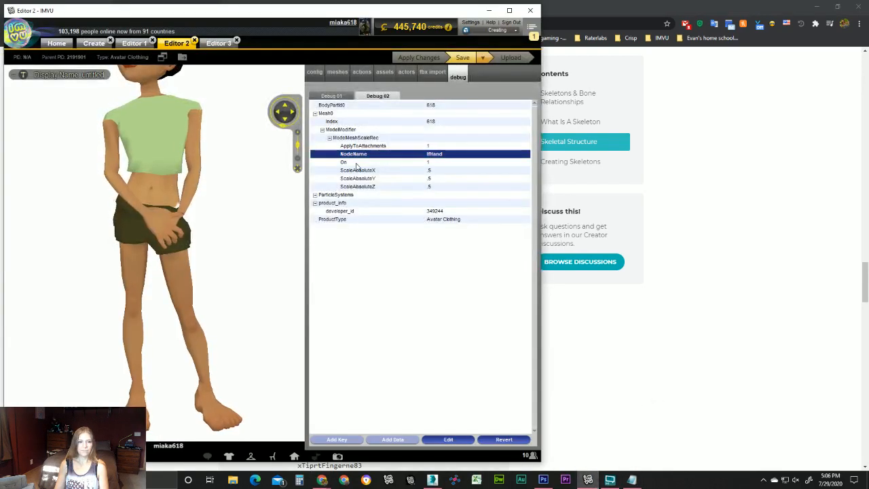
pyautogui.click(437, 153)
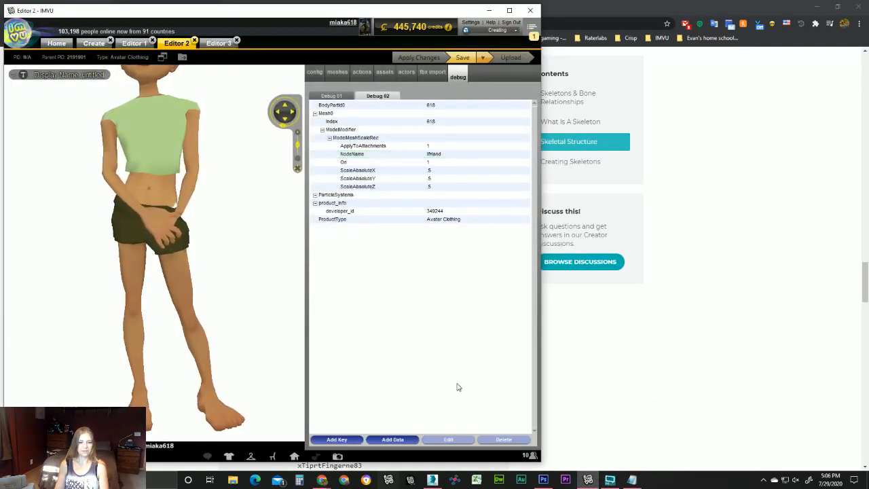
pyautogui.click(442, 149)
pyautogui.click(442, 154)
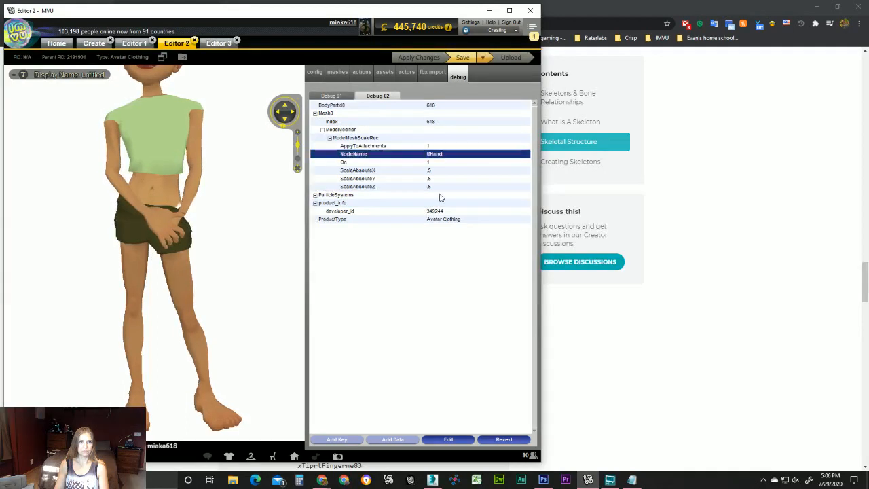
pyautogui.click(448, 439)
pyautogui.doubleClick(305, 239)
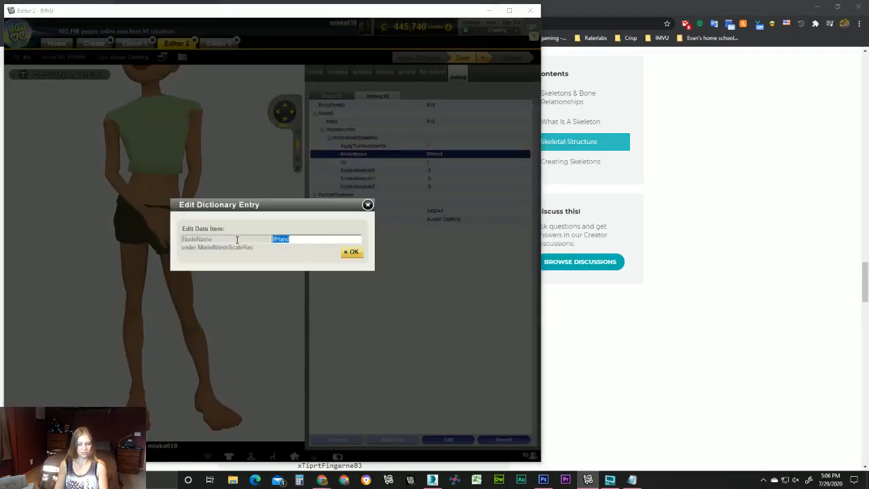
pyautogui.hotkey('ctrl', 'v')
pyautogui.click(352, 251)
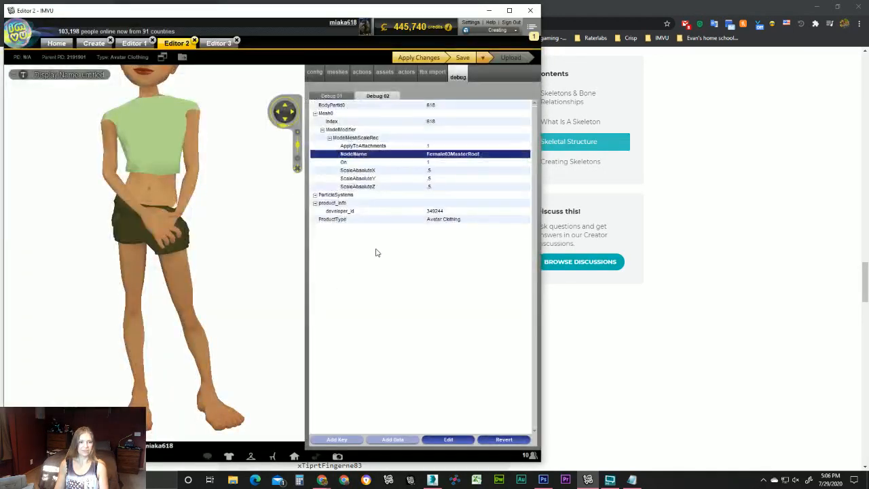
pyautogui.click(418, 57)
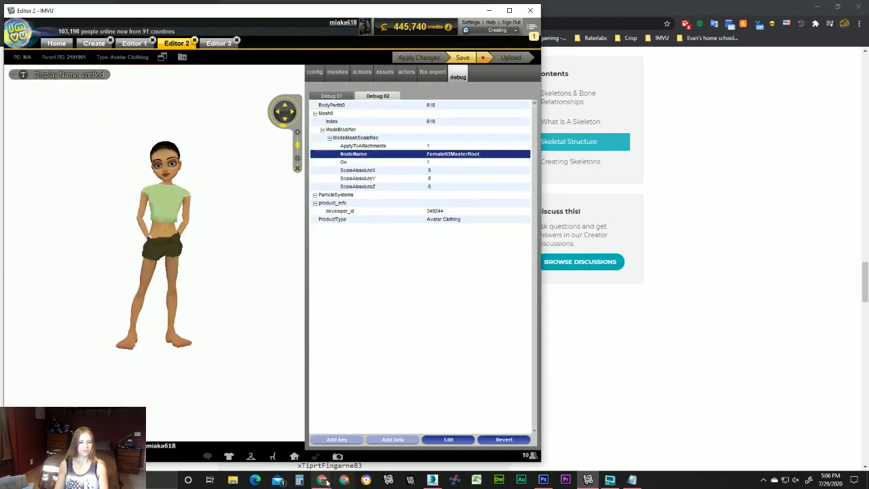
# Return to the article's avatar bone hierarchy in the browser and highlight the name Spine02.
pyautogui.click(322, 479)
pyautogui.click(272, 441)
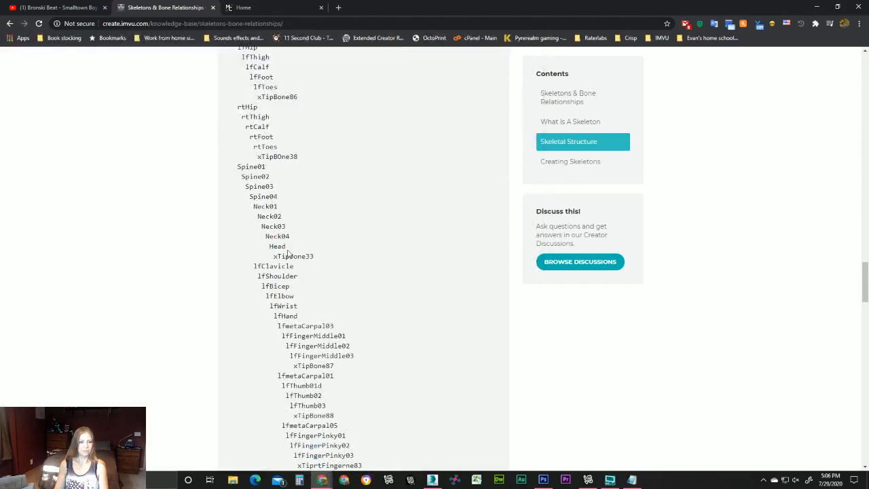
pyautogui.scroll(1, 302, 315)
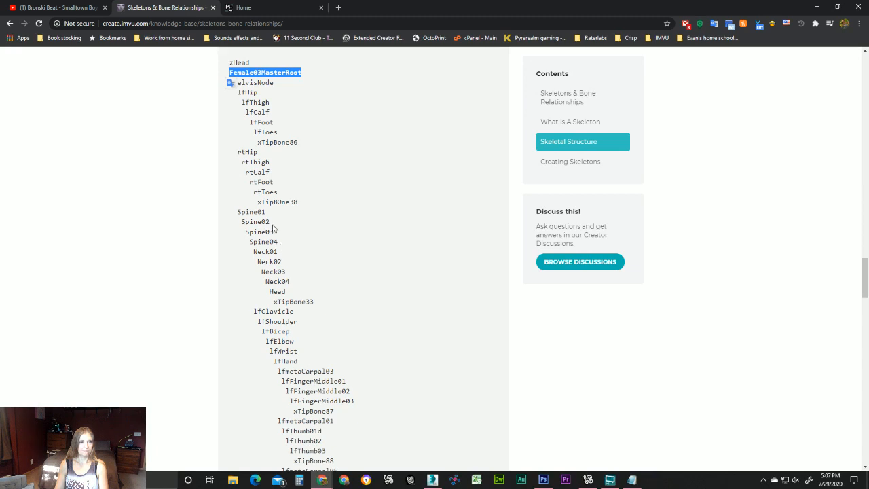
pyautogui.moveTo(274, 226); pyautogui.dragTo(245, 222)
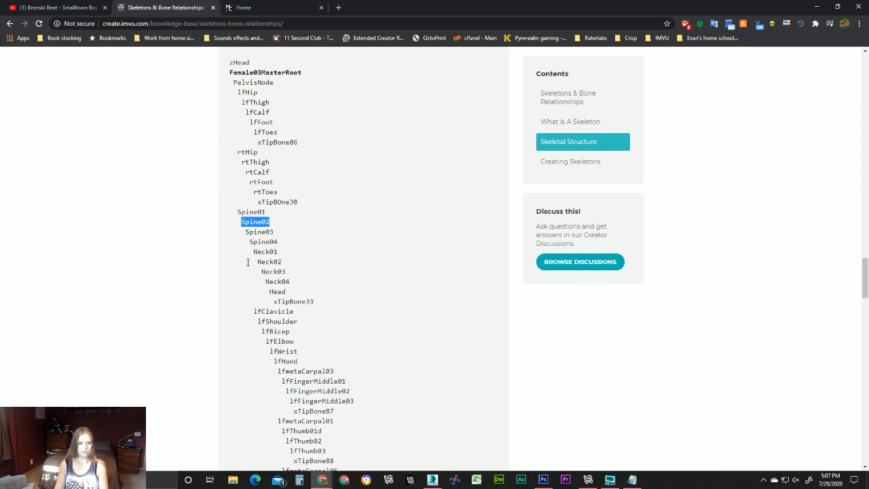
# In 3ds Max, view the avatar's torso from the front and select the Spine01 bone followed by Spine02 to locate them.
pyautogui.click(431, 479)
pyautogui.scroll(5, 435, 245)
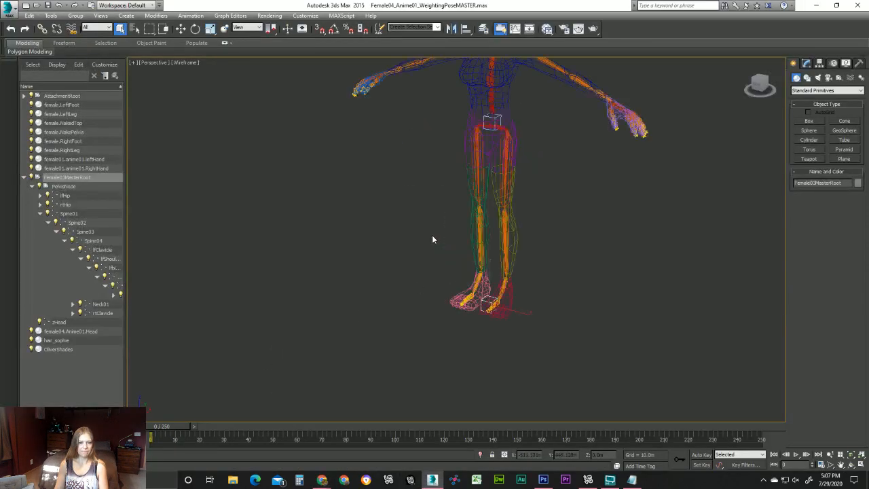
pyautogui.scroll(4, 431, 236)
pyautogui.moveTo(431, 236); pyautogui.dragTo(400, 329, button='middle')
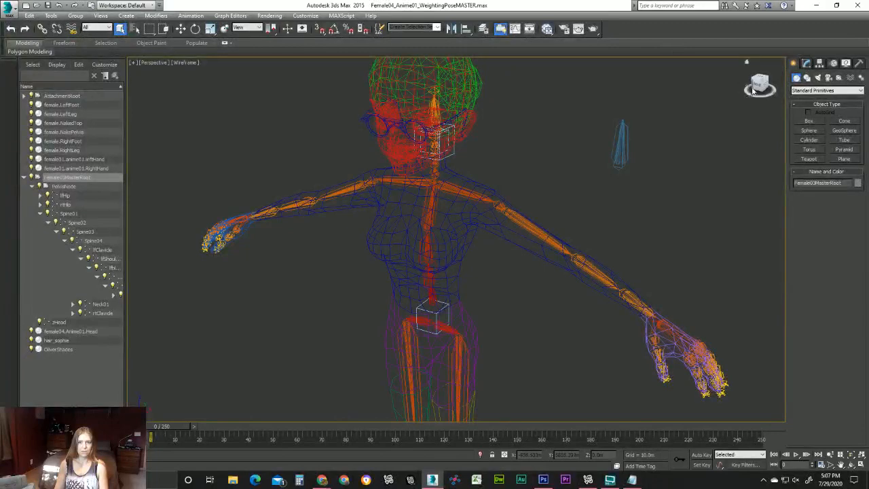
pyautogui.click(750, 94)
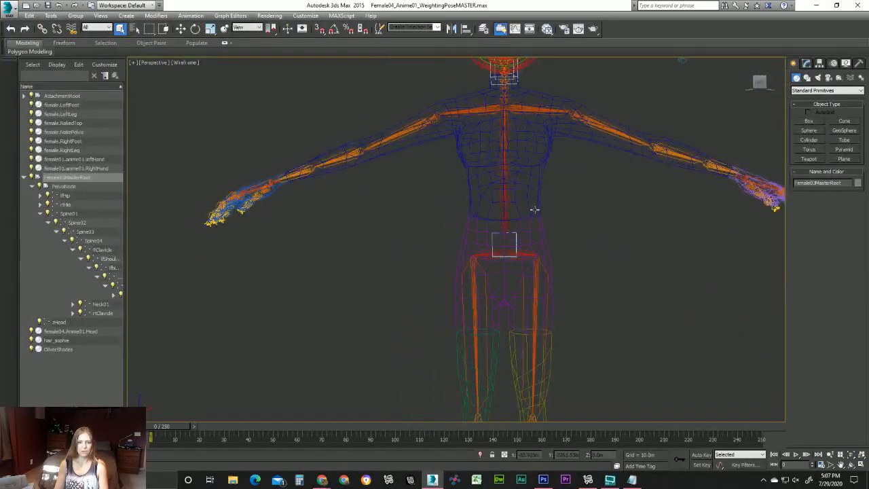
pyautogui.click(505, 216)
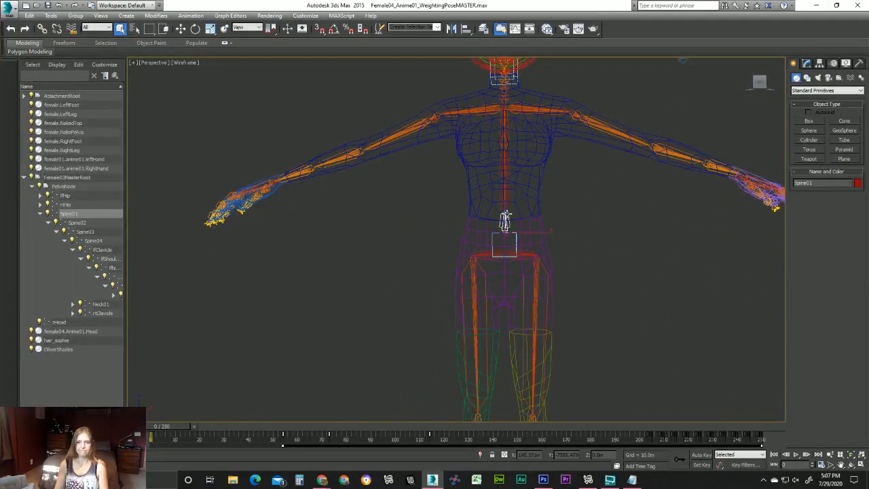
pyautogui.click(504, 197)
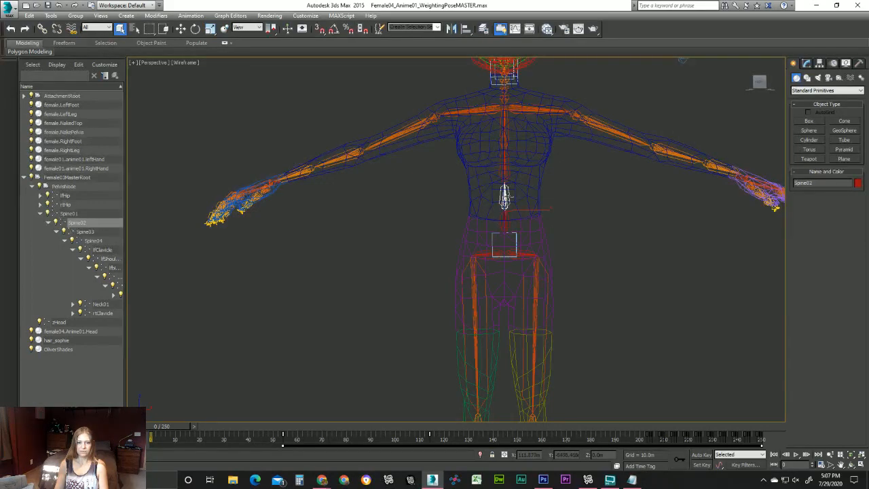
# Switch to the IMVU editor and set the ModelMeshScaleRec NodeName to Spine02.
pyautogui.click(602, 481)
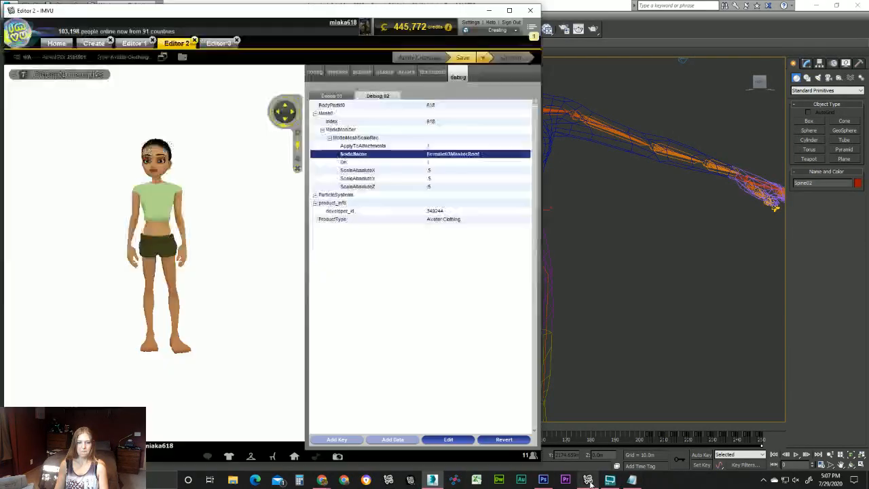
pyautogui.click(451, 439)
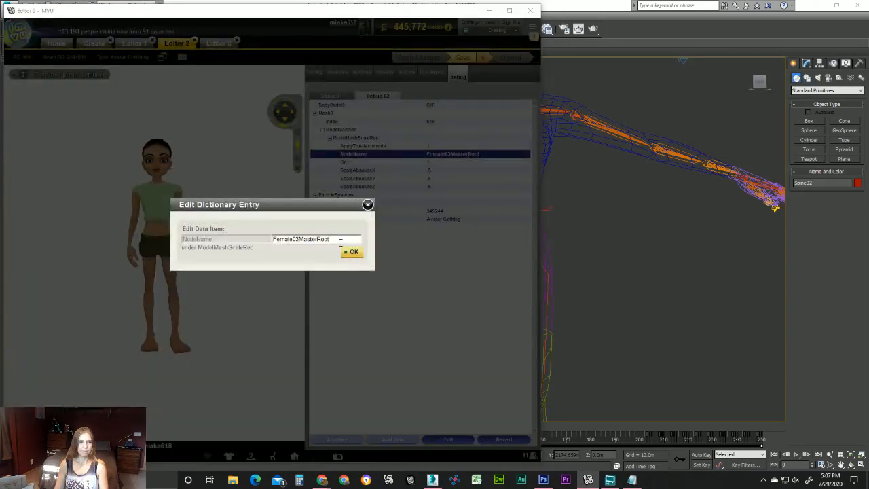
pyautogui.doubleClick(341, 243)
pyautogui.write('Spine02')
pyautogui.click(343, 254)
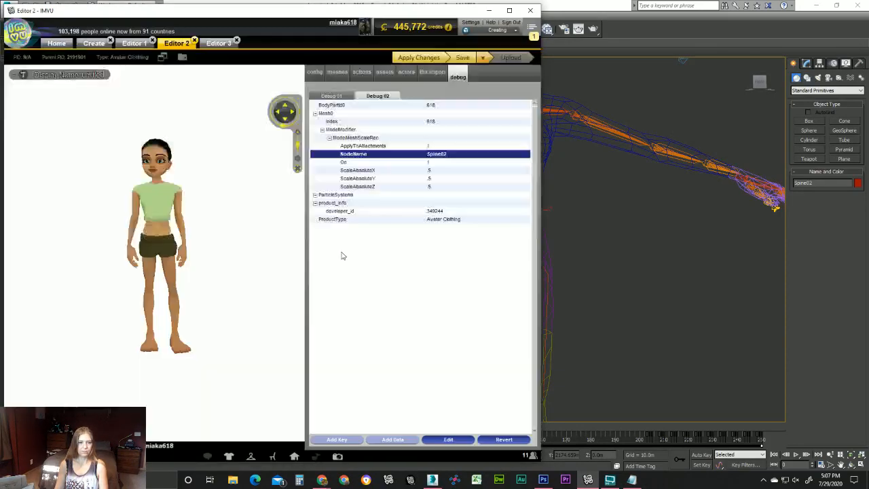
# Apply the Spine02 scaler to the avatar and inspect its torso and hips from several angles and distances.
pyautogui.click(424, 59)
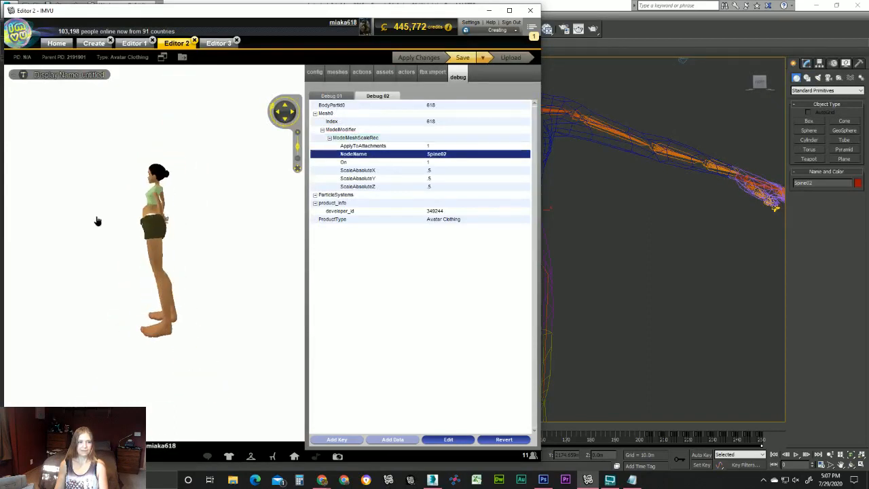
pyautogui.scroll(5, 190, 202)
pyautogui.moveTo(98, 221); pyautogui.dragTo(97, 315)
pyautogui.scroll(-1, 148, 294)
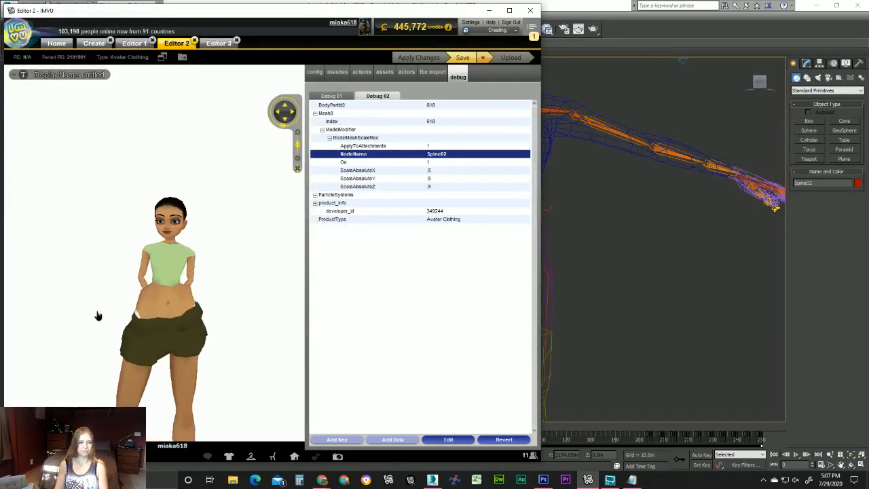
pyautogui.scroll(-4, 98, 316)
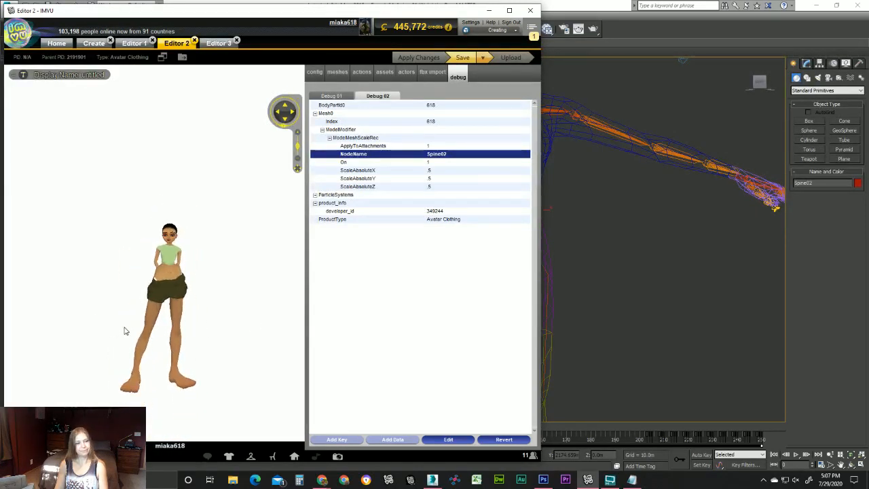
pyautogui.scroll(2, 124, 330)
pyautogui.moveTo(124, 331); pyautogui.dragTo(95, 319)
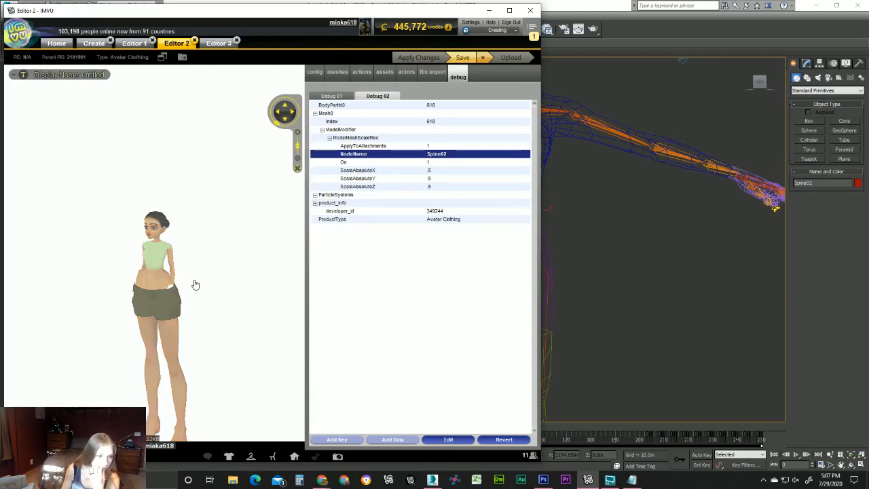
# Set the ModelMeshScaleRec NodeName to Spine01 and apply the change to the avatar.
pyautogui.click(464, 157)
pyautogui.click(453, 158)
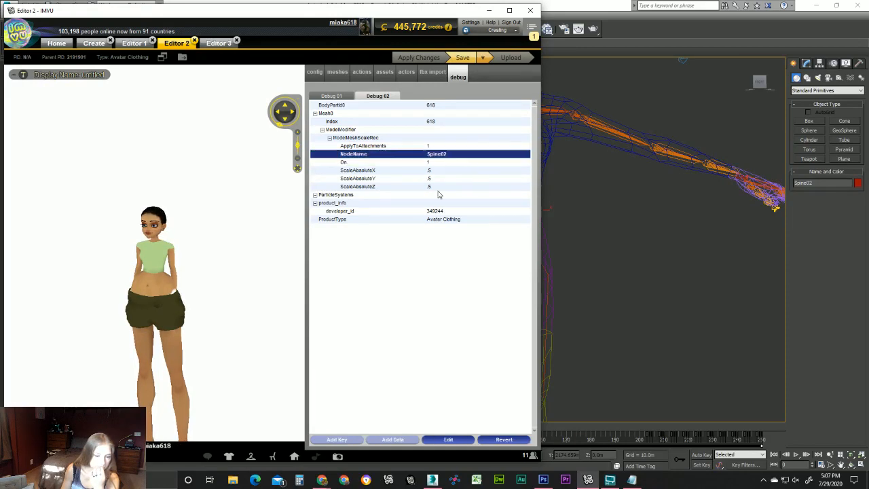
pyautogui.click(444, 441)
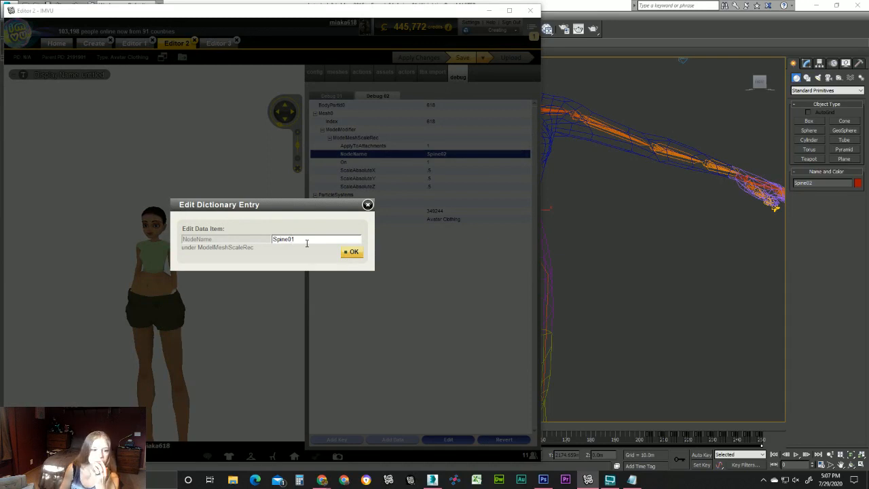
pyautogui.click(350, 253)
pyautogui.click(417, 59)
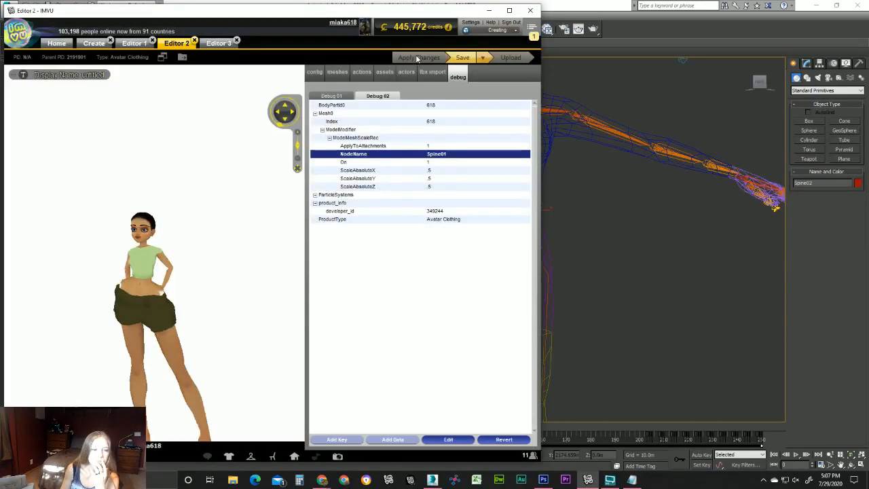
# Examine how the Spine01 scaler affects the avatar's waist, hips and overall proportions, both up close and at a distance.
pyautogui.scroll(2, 152, 252)
pyautogui.moveTo(152, 252)
pyautogui.mouseDown()
pyautogui.moveTo(19, 255)
pyautogui.moveTo(204, 260)
pyautogui.moveTo(164, 267)
pyautogui.moveTo(174, 248)
pyautogui.moveTo(140, 253)
pyautogui.mouseUp()
pyautogui.scroll(3, 135, 250)
pyautogui.scroll(-3, 140, 253)
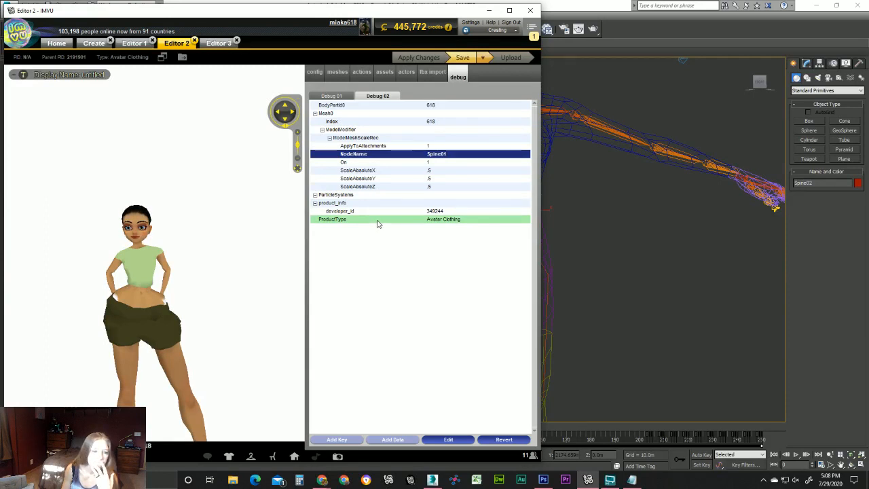
pyautogui.moveTo(152, 326)
pyautogui.mouseDown()
pyautogui.moveTo(314, 324)
pyautogui.moveTo(156, 327)
pyautogui.mouseUp()
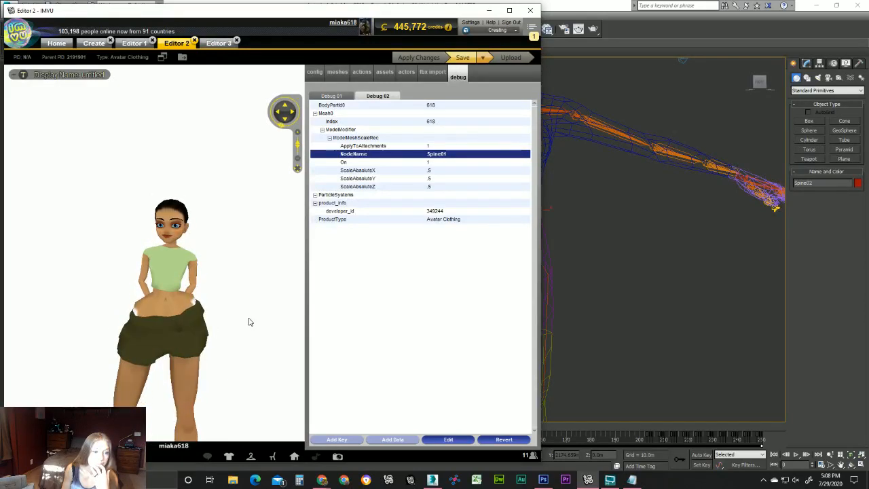
pyautogui.moveTo(249, 318); pyautogui.dragTo(268, 322)
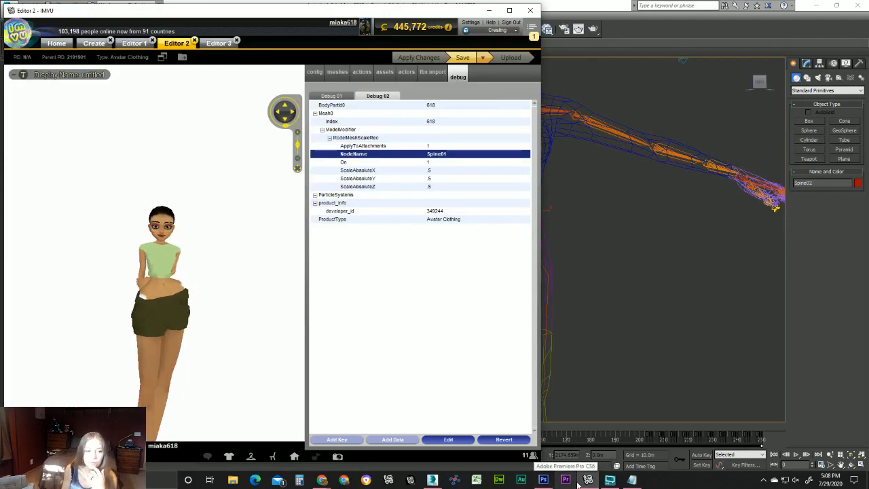
pyautogui.moveTo(578, 483)
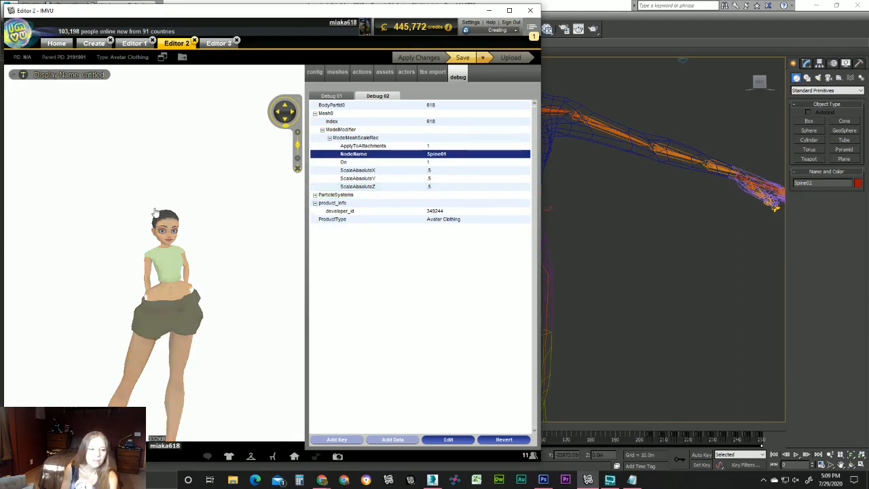
pyautogui.scroll(-6, 145, 232)
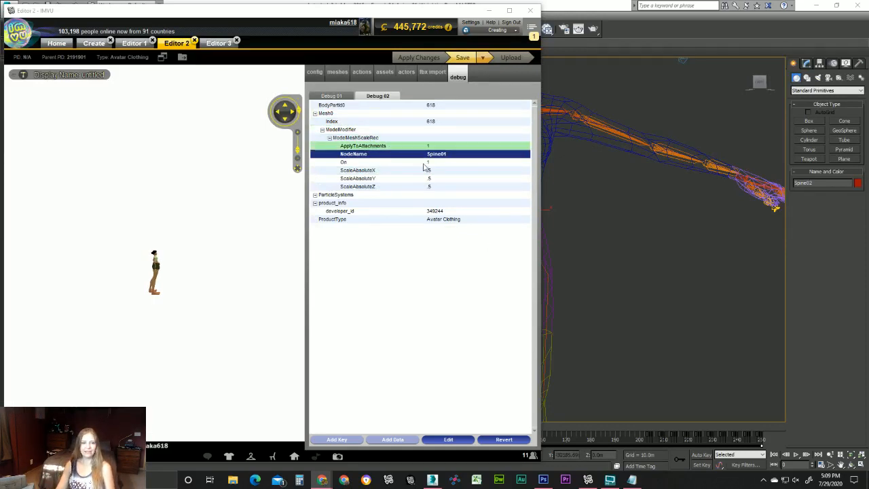
pyautogui.moveTo(631, 480)
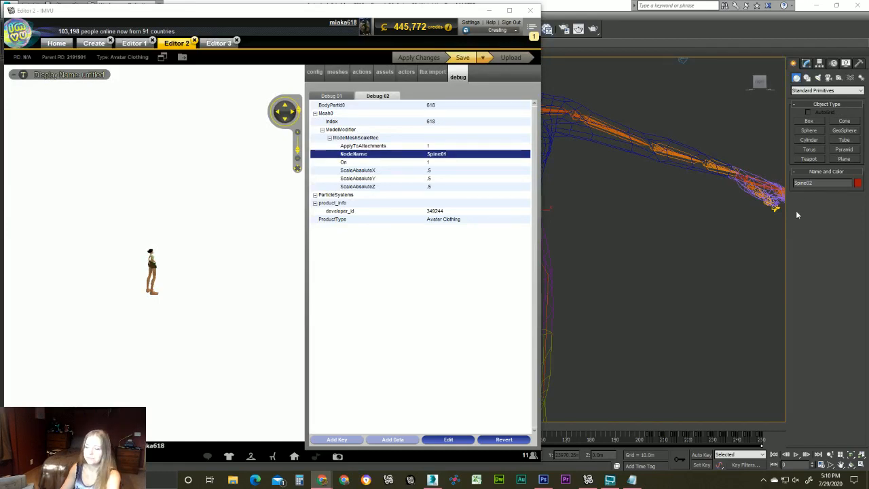
pyautogui.click(212, 314)
pyautogui.scroll(5, 91, 325)
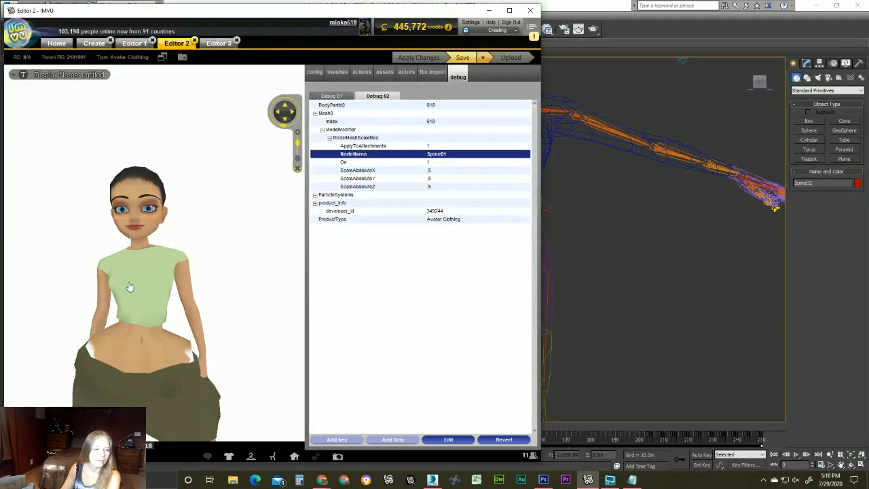
pyautogui.scroll(3, 130, 287)
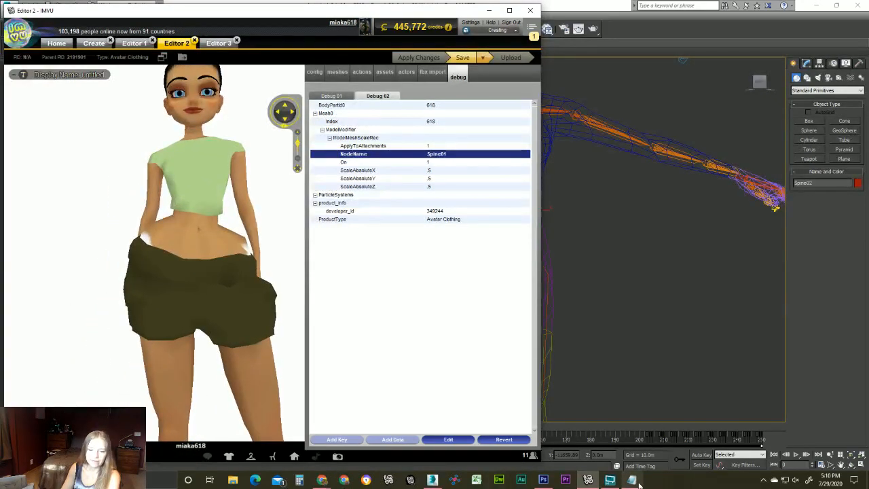
# Bring up the scaler info notes in Notepad and inspect the scaled avatar's waist and hips in the IMVU editor from the front and side.
pyautogui.click(637, 482)
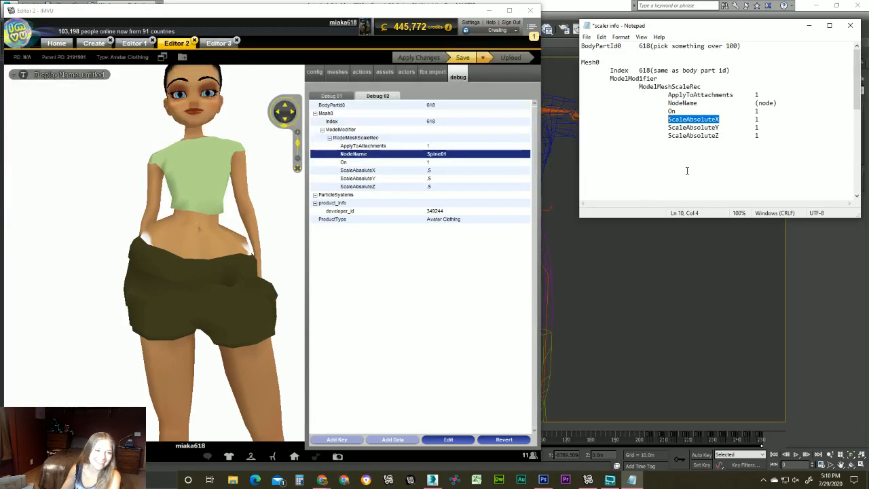
pyautogui.click(109, 229)
pyautogui.scroll(-3, 108, 229)
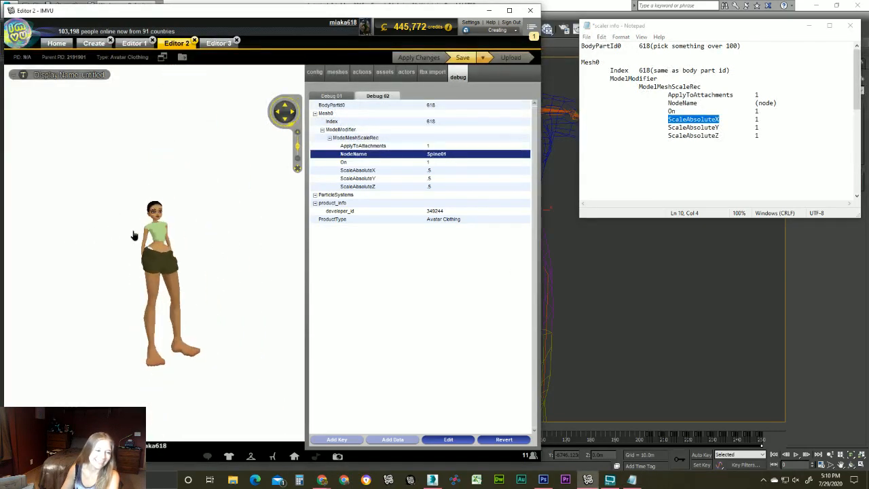
pyautogui.scroll(1, 124, 228)
pyautogui.scroll(1, 125, 225)
pyautogui.moveTo(125, 224)
pyautogui.mouseDown()
pyautogui.moveTo(213, 225)
pyautogui.moveTo(131, 230)
pyautogui.mouseUp()
pyautogui.scroll(-2, 150, 229)
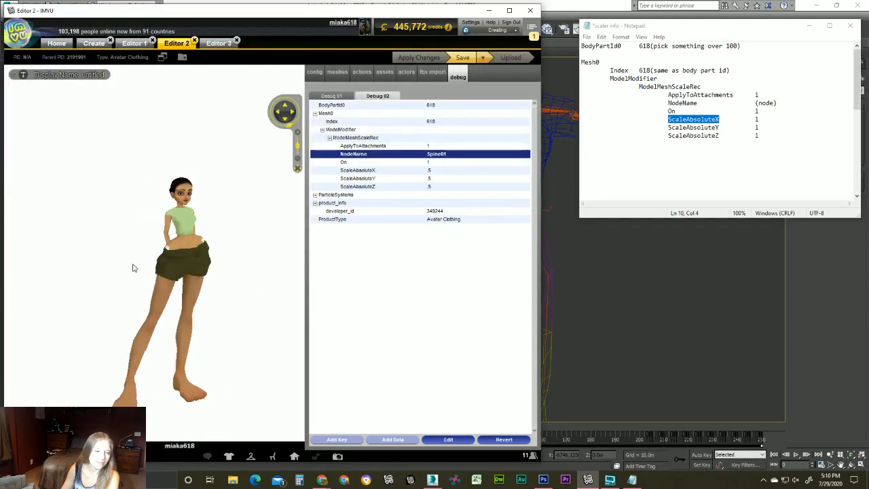
pyautogui.moveTo(132, 265); pyautogui.dragTo(243, 240)
pyautogui.scroll(2, 178, 251)
pyautogui.scroll(-2, 198, 238)
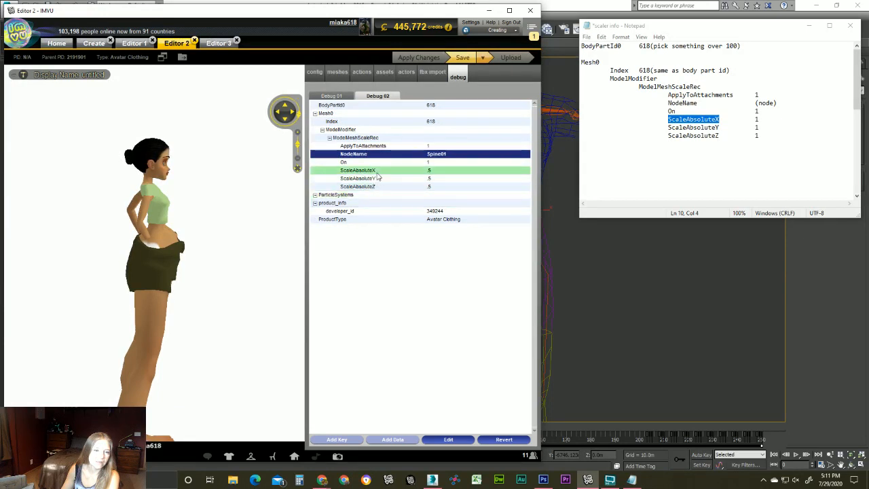
pyautogui.click(430, 179)
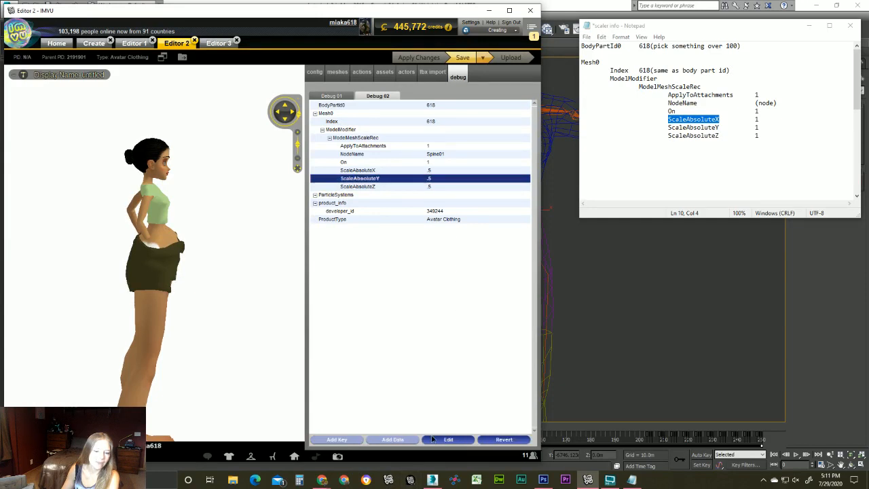
pyautogui.click(433, 440)
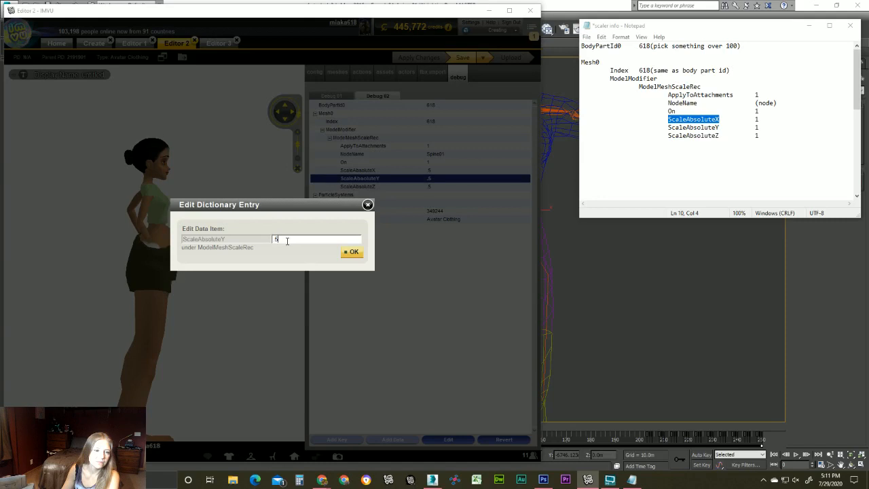
pyautogui.click(351, 252)
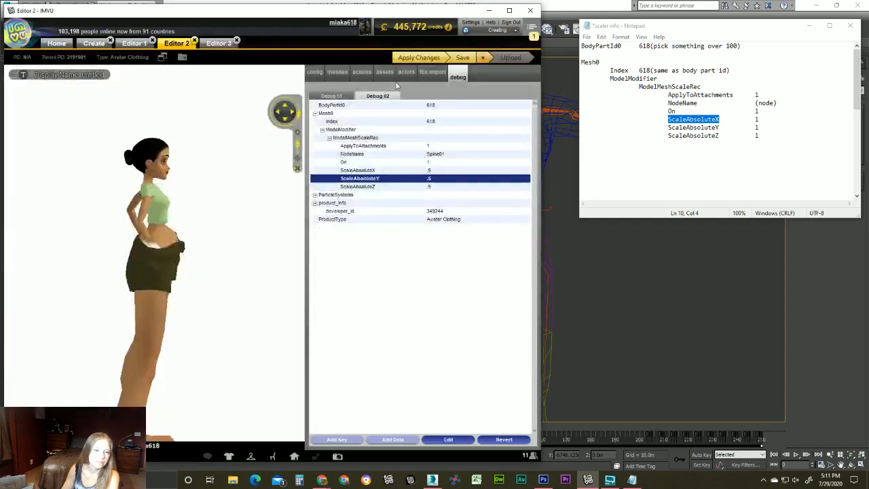
pyautogui.click(424, 178)
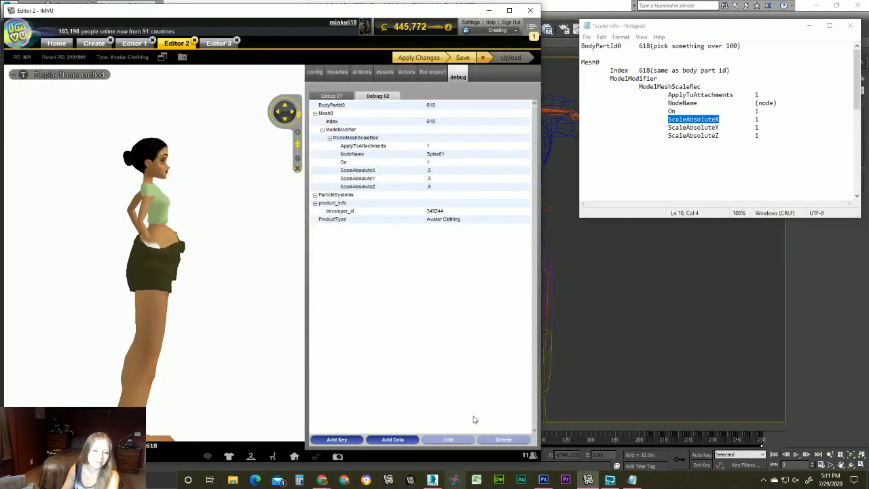
# Set ScaleAbsoluteY under ModelMeshScaleRec to 1, apply the change and check the avatar's waist and hips.
pyautogui.click(424, 178)
pyautogui.click(448, 439)
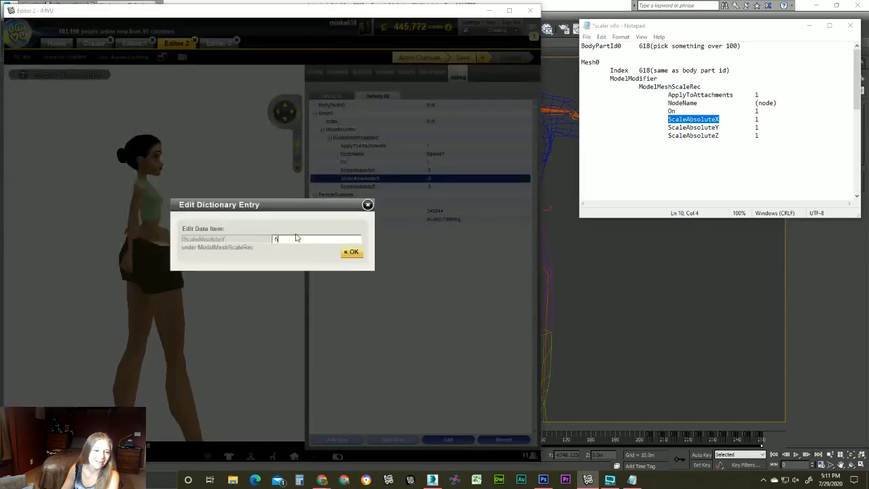
pyautogui.doubleClick(288, 240)
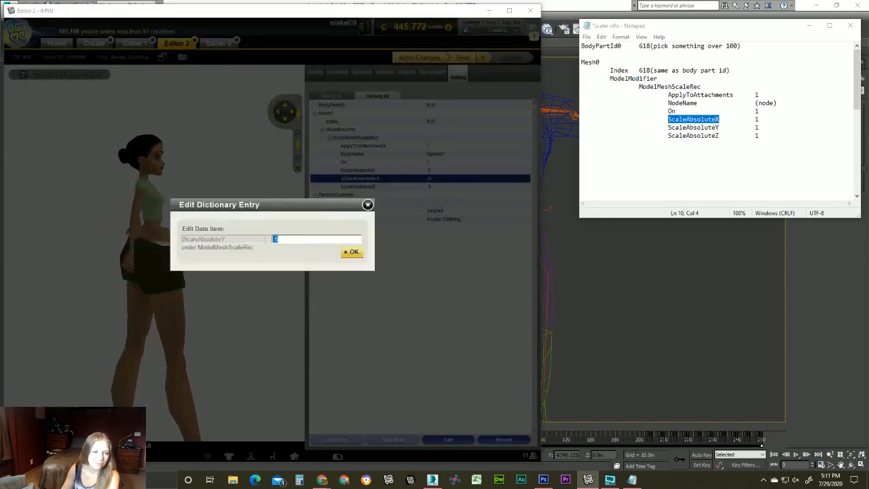
pyautogui.write('1')
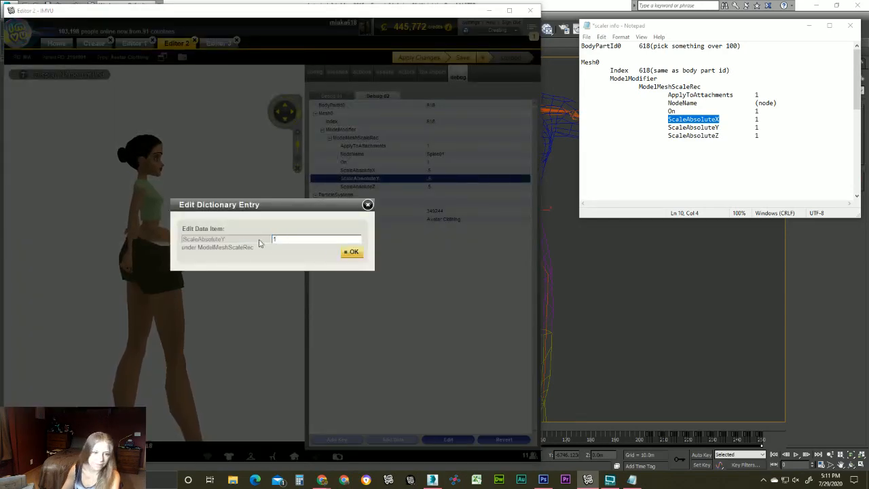
pyautogui.click(350, 251)
pyautogui.click(436, 60)
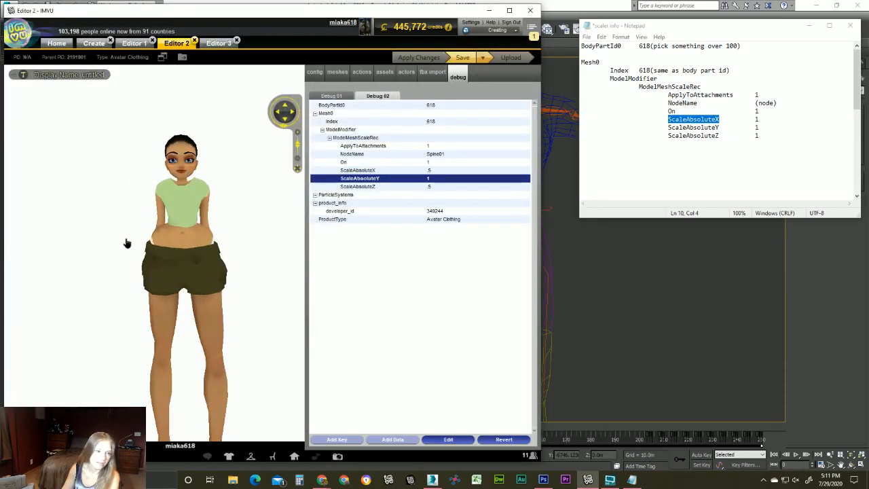
pyautogui.moveTo(126, 243)
pyautogui.mouseDown()
pyautogui.moveTo(247, 238)
pyautogui.moveTo(59, 229)
pyautogui.moveTo(63, 245)
pyautogui.moveTo(194, 240)
pyautogui.moveTo(132, 244)
pyautogui.mouseUp()
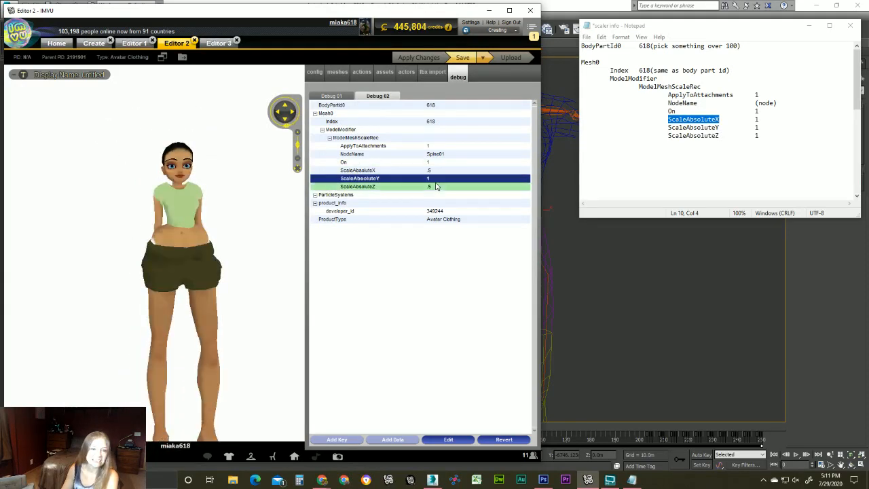
# Set the ModelMeshScaleRec NodeName to Head and apply the change to the avatar.
pyautogui.click(444, 154)
pyautogui.click(448, 439)
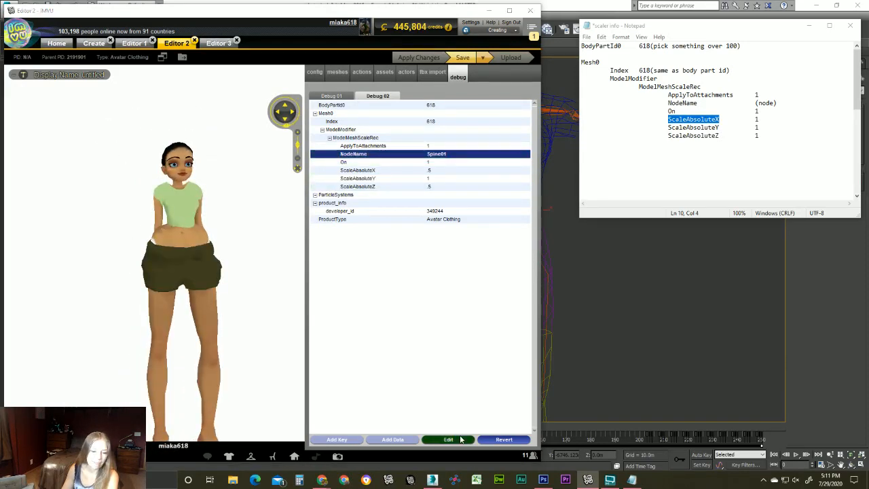
pyautogui.moveTo(296, 239); pyautogui.dragTo(250, 243)
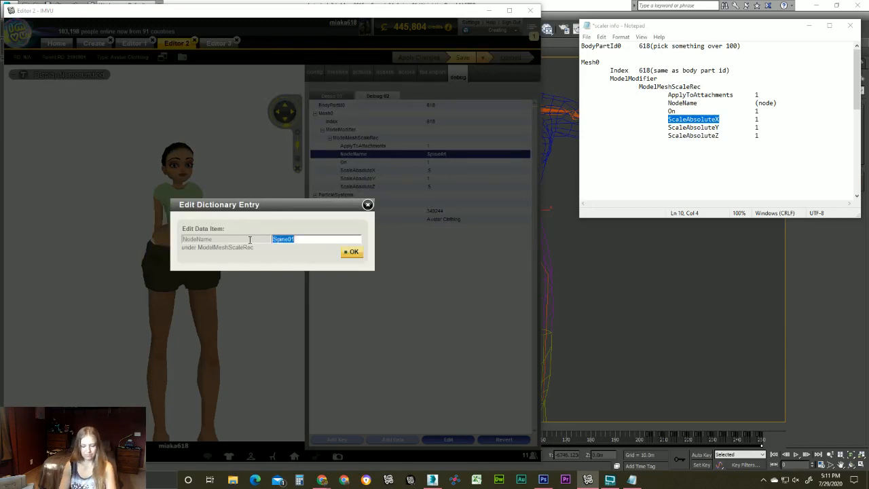
pyautogui.write('h')
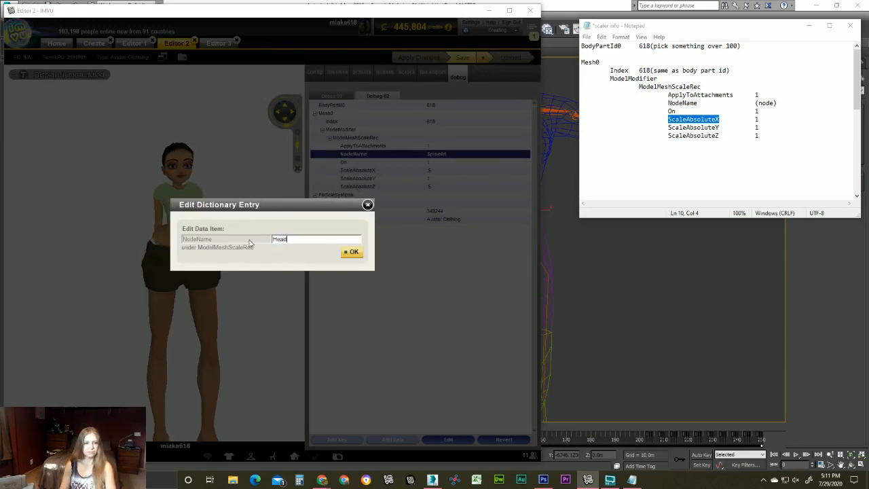
pyautogui.click(350, 253)
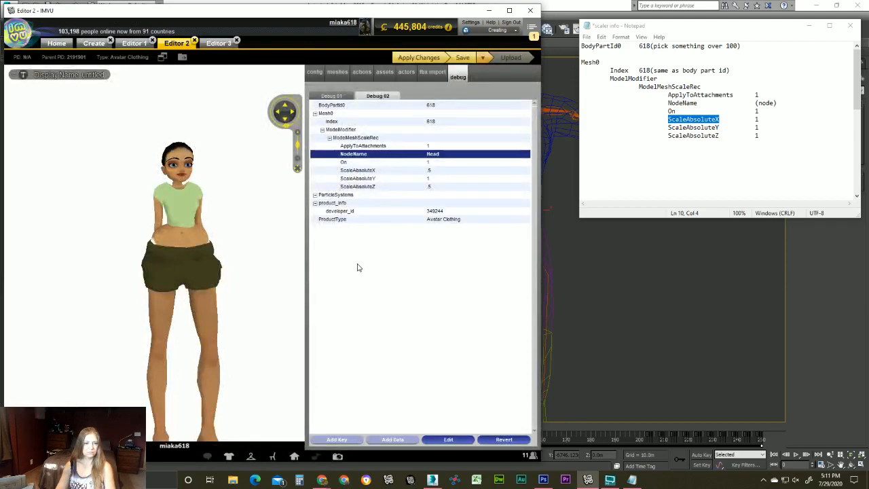
pyautogui.click(407, 58)
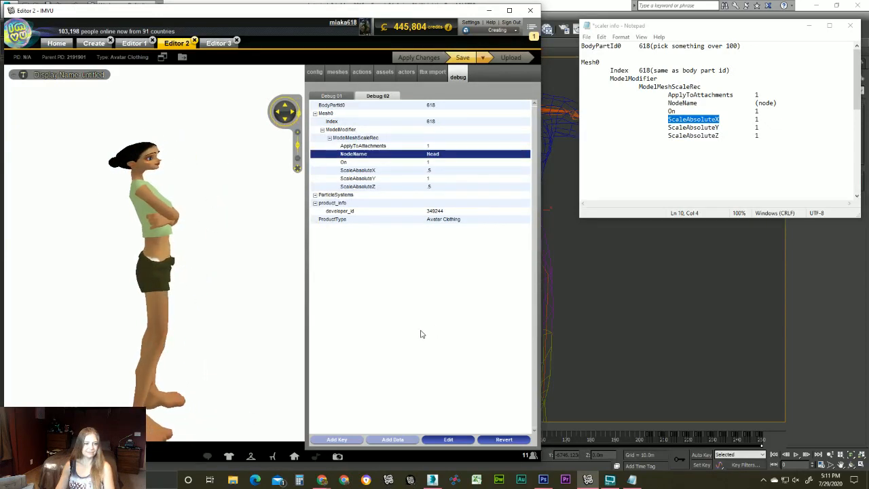
# Switch to the Skeletons & Bone Relationships page in Chrome and copy the node name lfmetaCarpal03 from the avatar bone list.
pyautogui.click(322, 480)
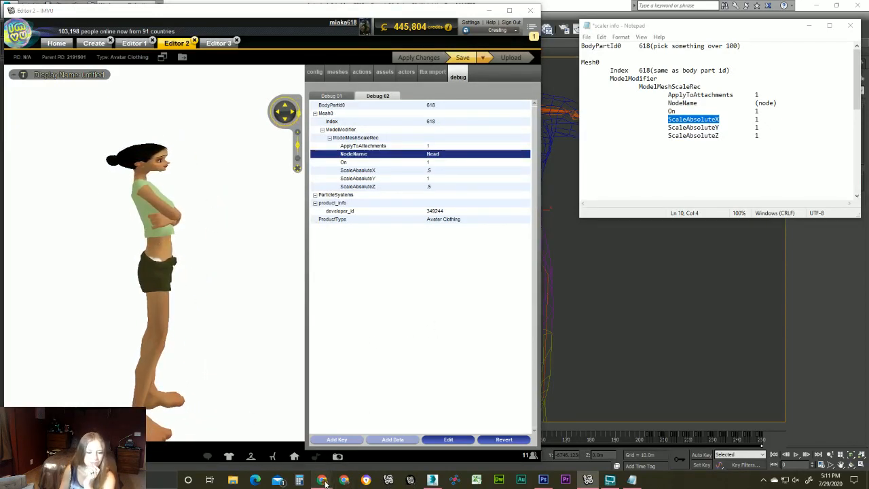
pyautogui.click(271, 437)
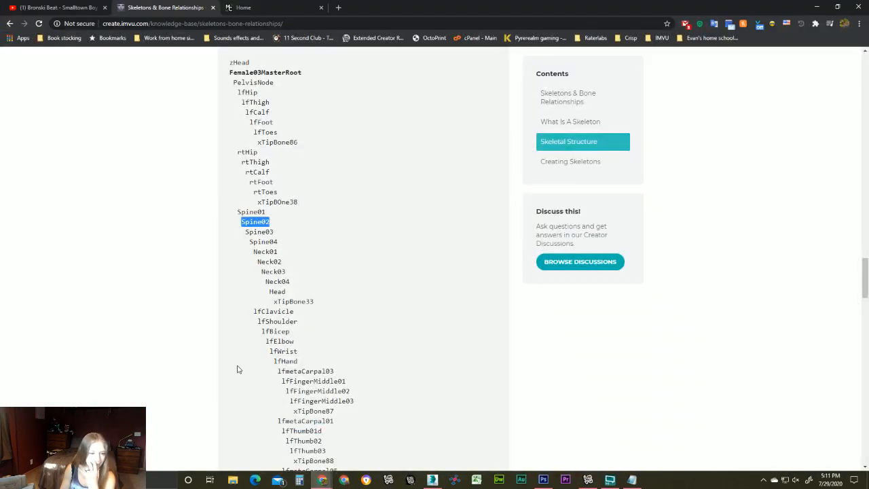
pyautogui.scroll(-2, 236, 369)
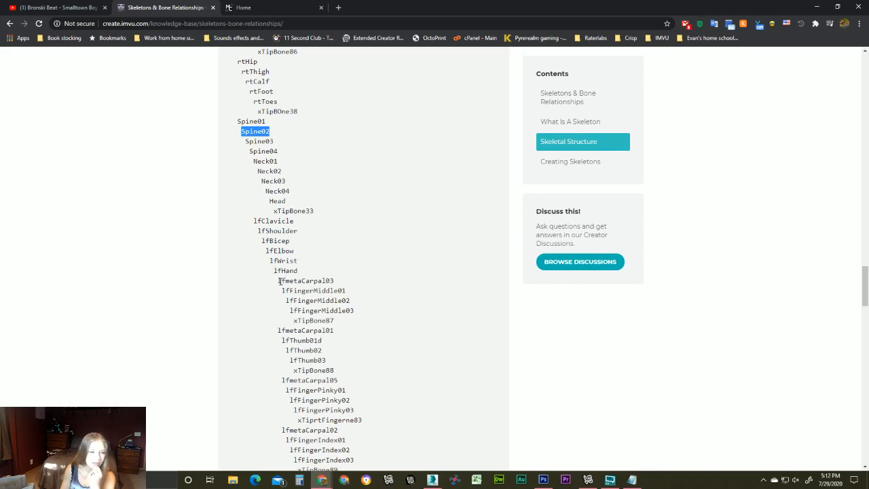
pyautogui.moveTo(276, 281); pyautogui.dragTo(338, 281)
pyautogui.hotkey('ctrl', 'c')
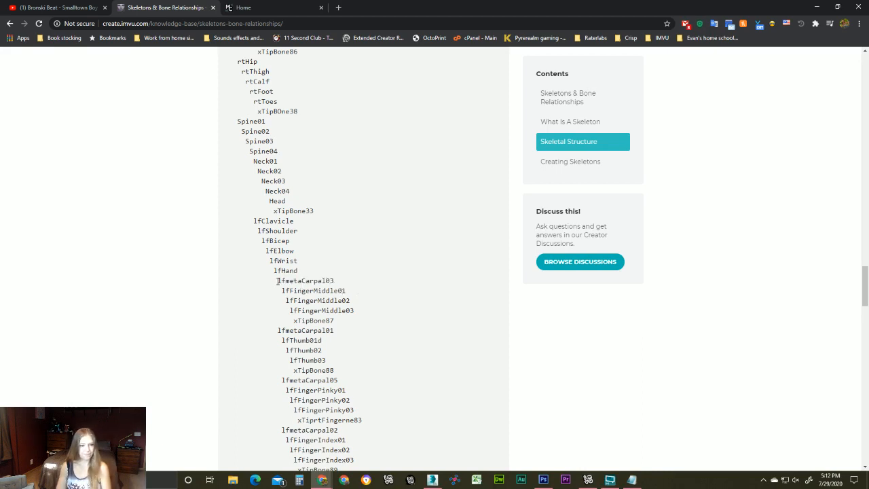
pyautogui.moveTo(278, 281); pyautogui.dragTo(376, 275)
pyautogui.click(329, 281)
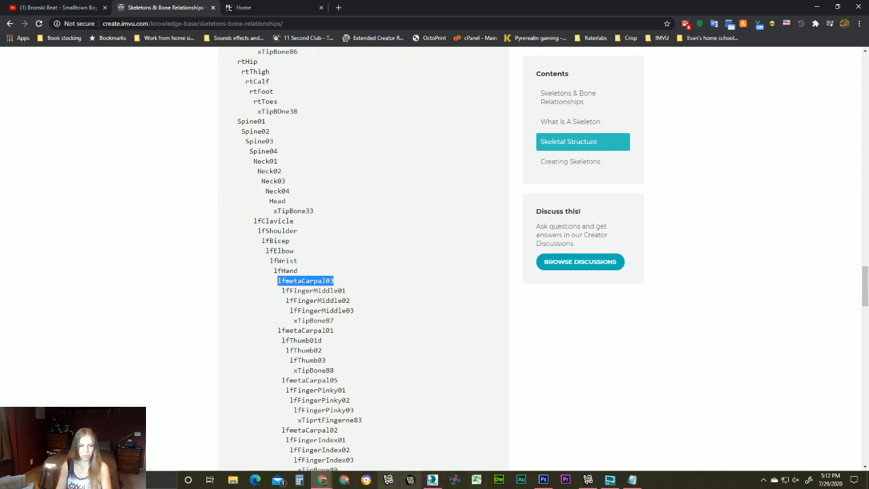
# Back in the IMVU editor, set the ModelMeshScaleRec NodeName to lfmetaCarpal03, apply the change and check the avatar's hands.
pyautogui.click(587, 479)
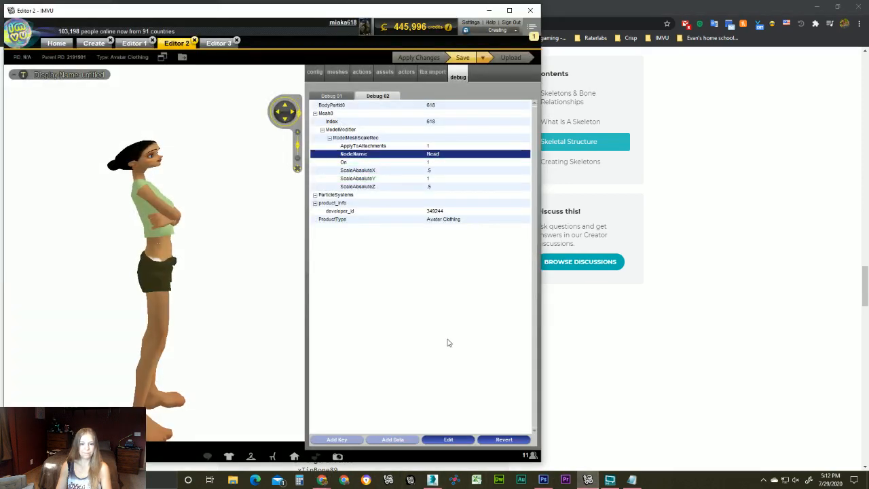
pyautogui.click(452, 439)
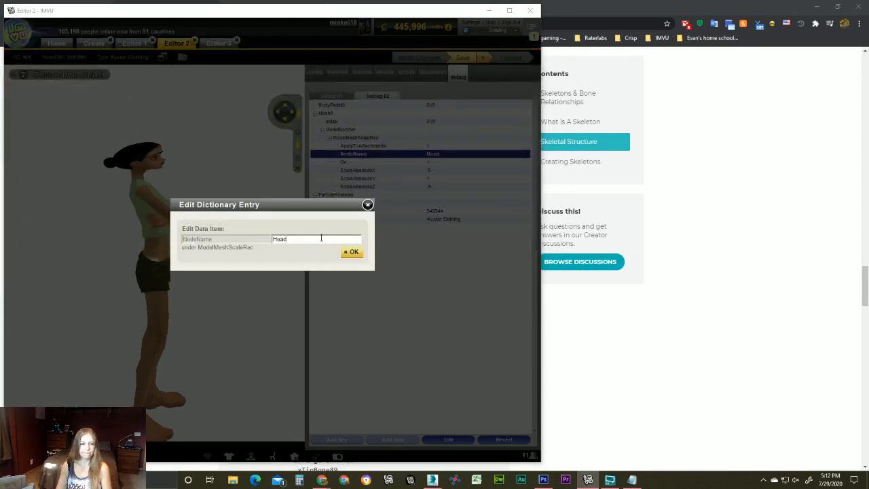
pyautogui.hotkey('ctrl', 'v')
pyautogui.click(350, 252)
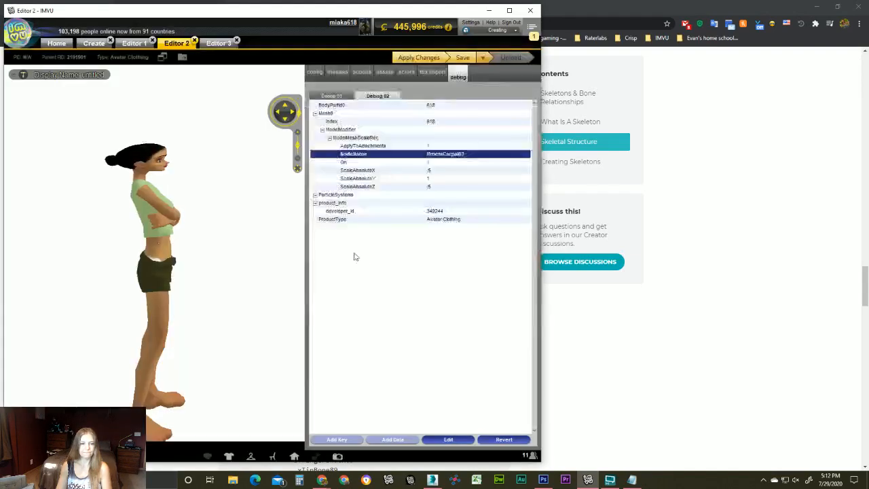
pyautogui.click(415, 58)
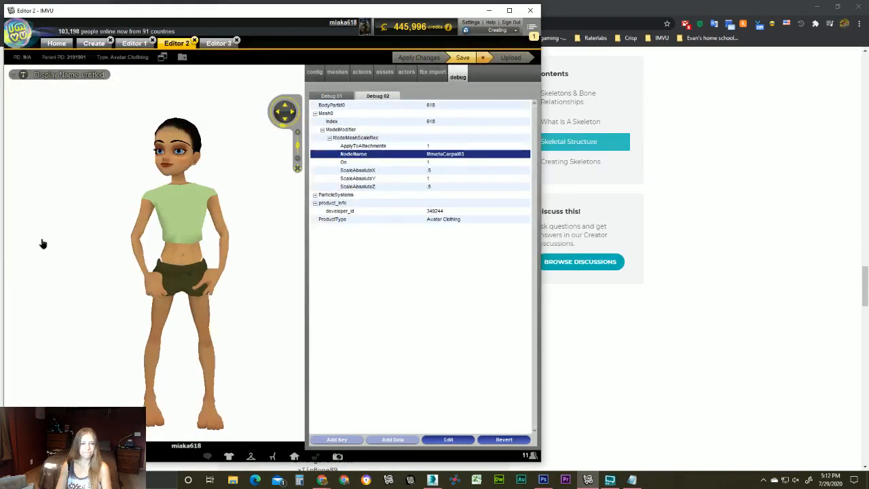
pyautogui.scroll(6, 169, 301)
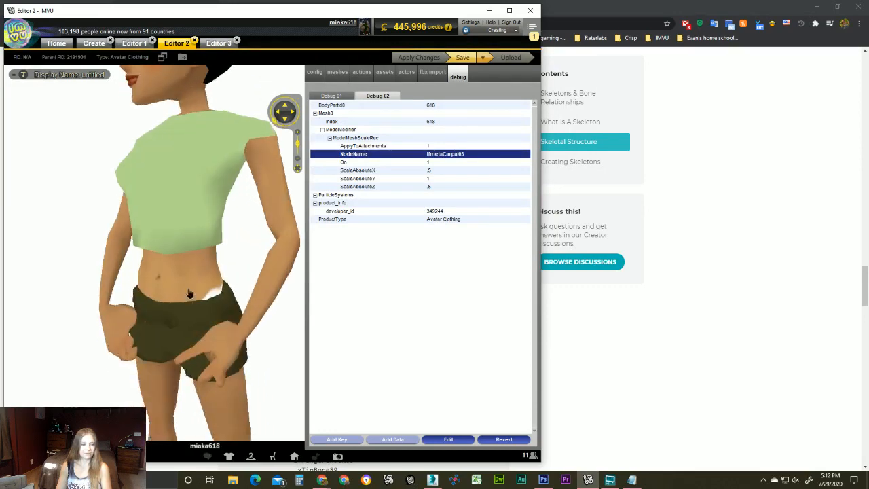
pyautogui.scroll(2, 173, 309)
pyautogui.scroll(-2, 184, 309)
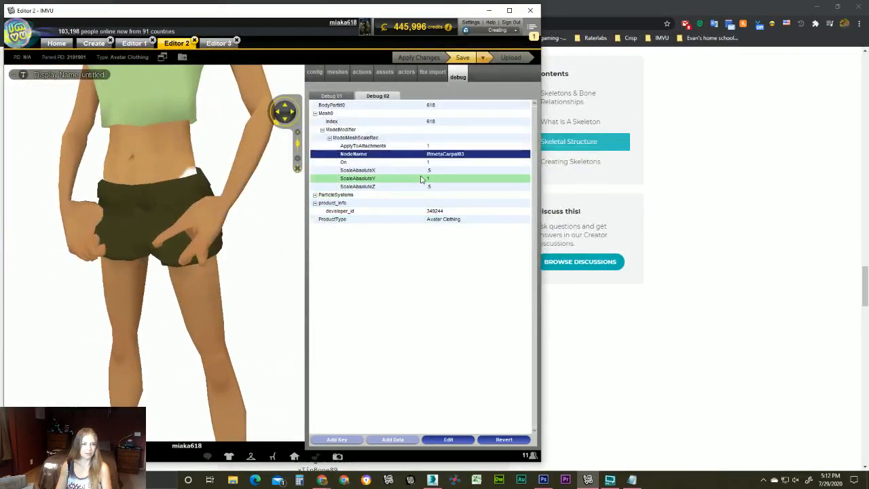
# Set both ScaleAbsoluteX and ScaleAbsoluteY under ModelMeshScaleRec to 10.
pyautogui.click(443, 171)
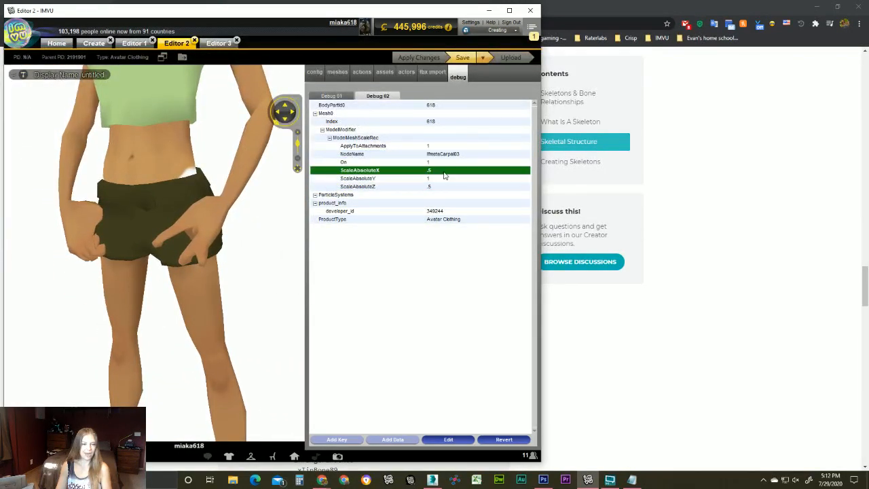
pyautogui.click(448, 439)
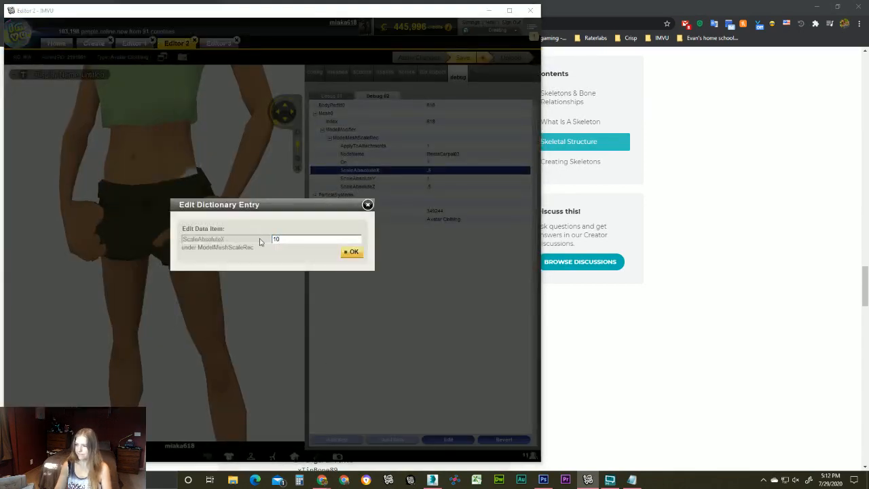
pyautogui.click(349, 253)
pyautogui.click(431, 178)
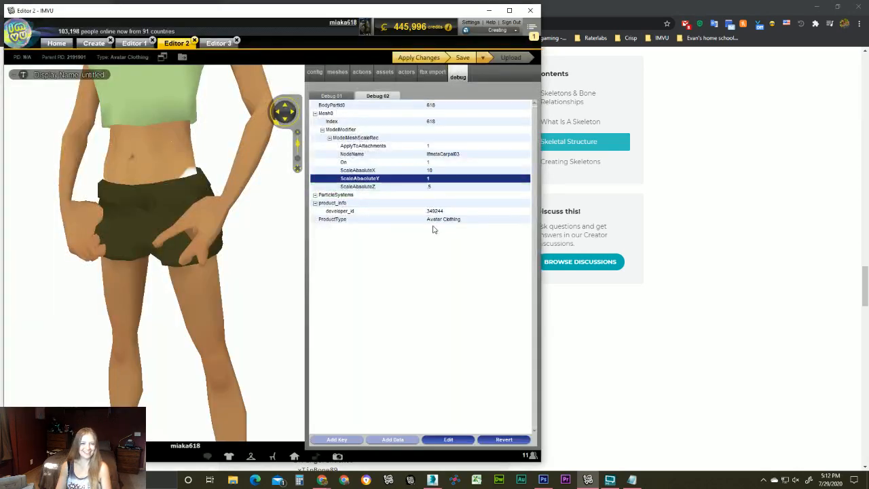
pyautogui.click(467, 440)
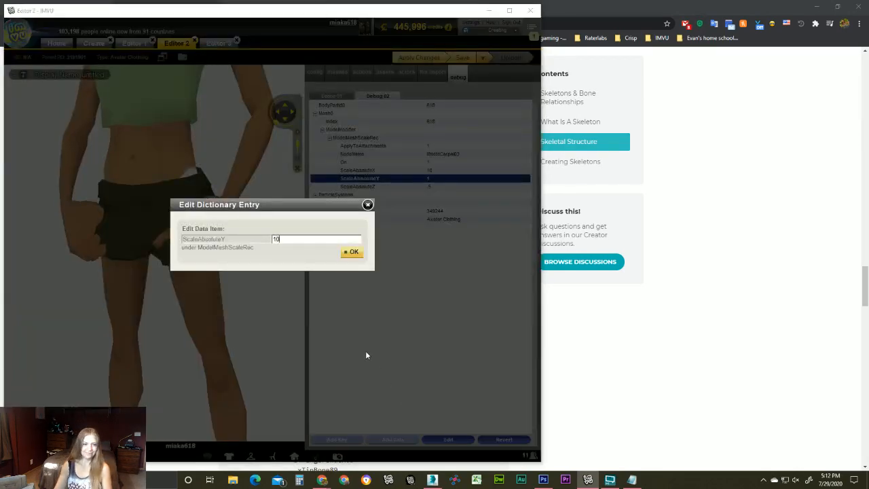
pyautogui.click(353, 252)
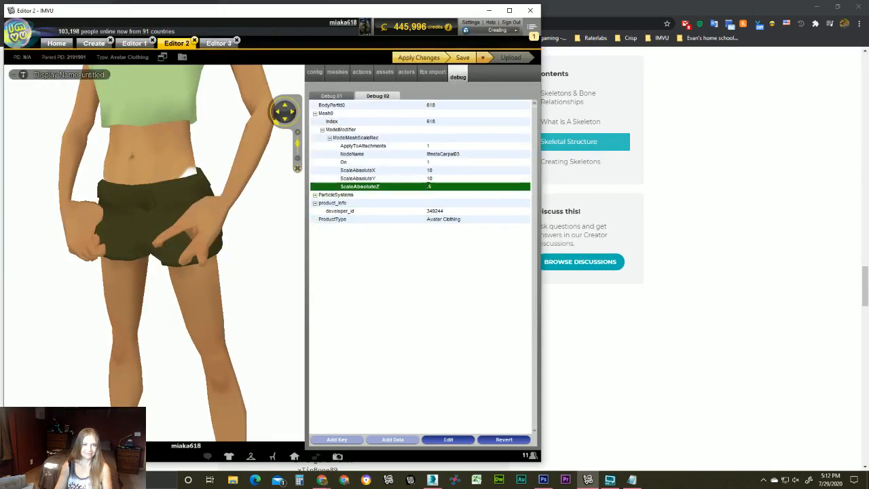
# Set ScaleAbsoluteZ under ModelMeshScaleRec to 10 and apply the changes to the avatar.
pyautogui.click(414, 186)
pyautogui.click(461, 439)
pyautogui.moveTo(309, 240); pyautogui.dragTo(211, 240)
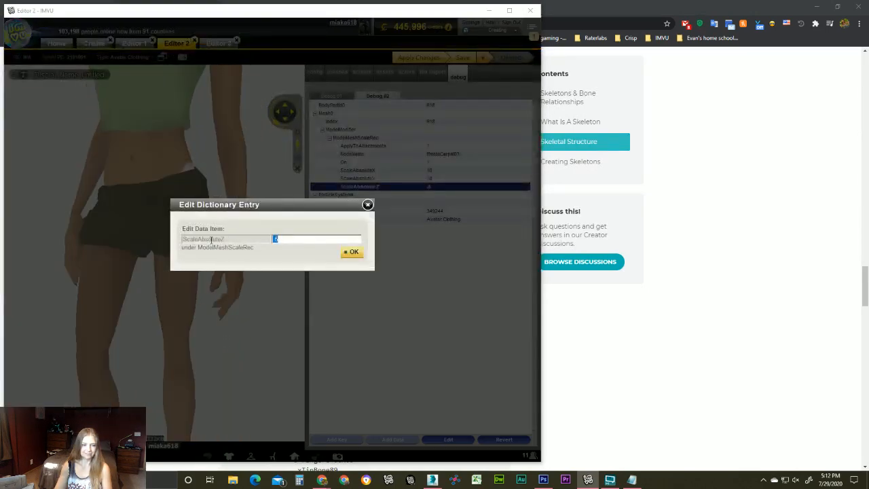
pyautogui.write('10')
pyautogui.click(352, 252)
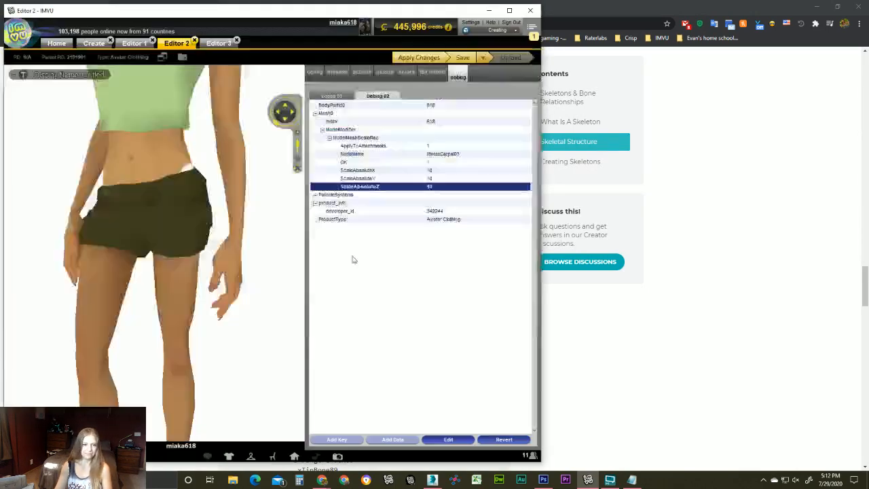
pyautogui.click(409, 58)
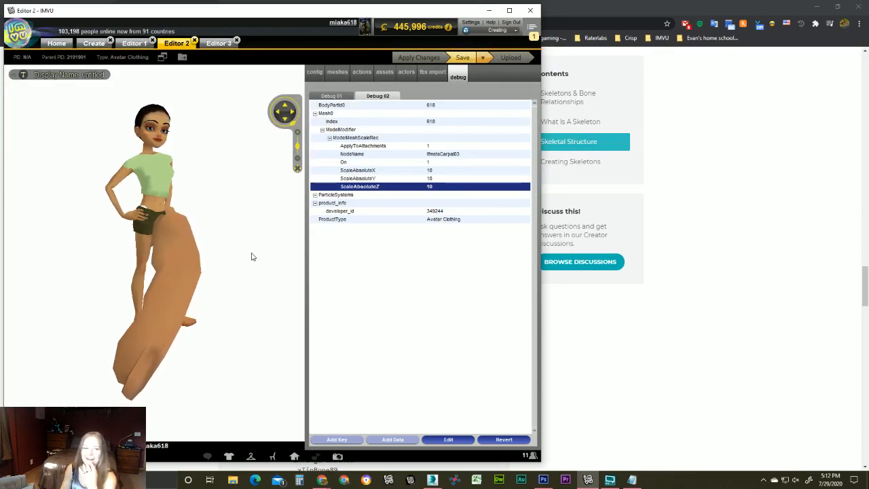
# Examine the effect of the lfmetaCarpal03 scaler on the avatar's hand from several angles, up close and at a distance.
pyautogui.moveTo(217, 263); pyautogui.dragTo(140, 279)
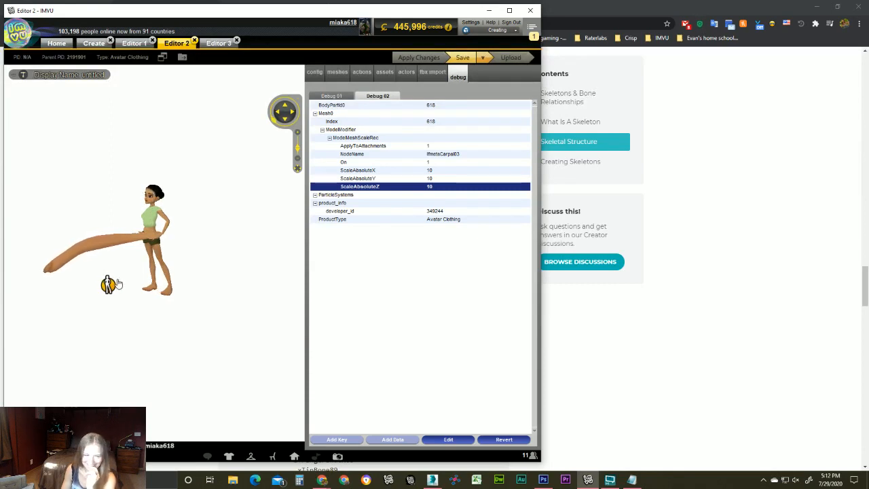
pyautogui.scroll(3, 264, 268)
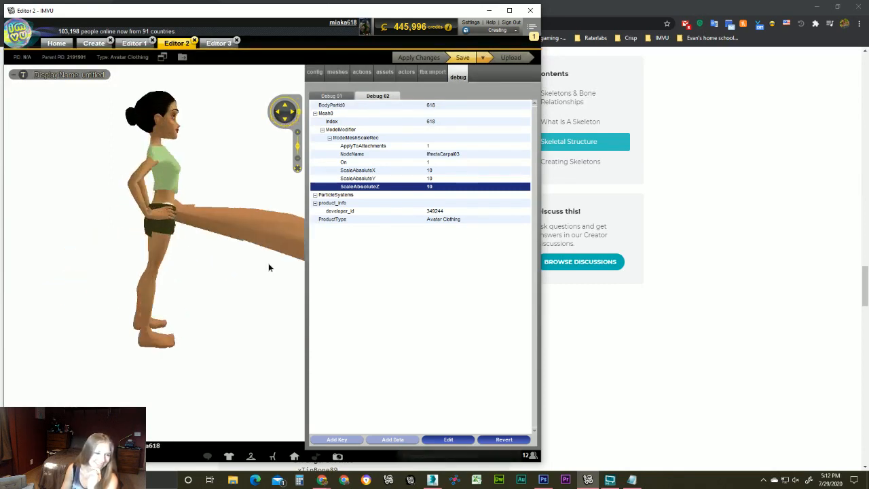
pyautogui.scroll(-3, 226, 265)
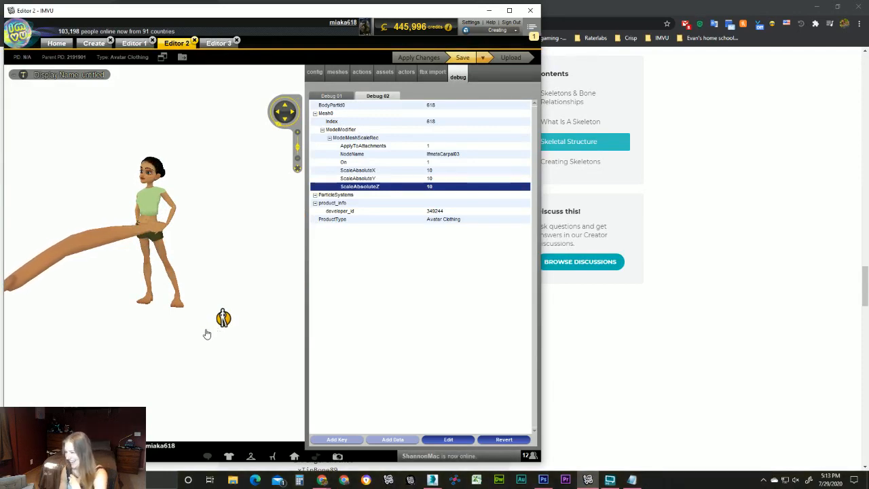
pyautogui.scroll(3, 234, 325)
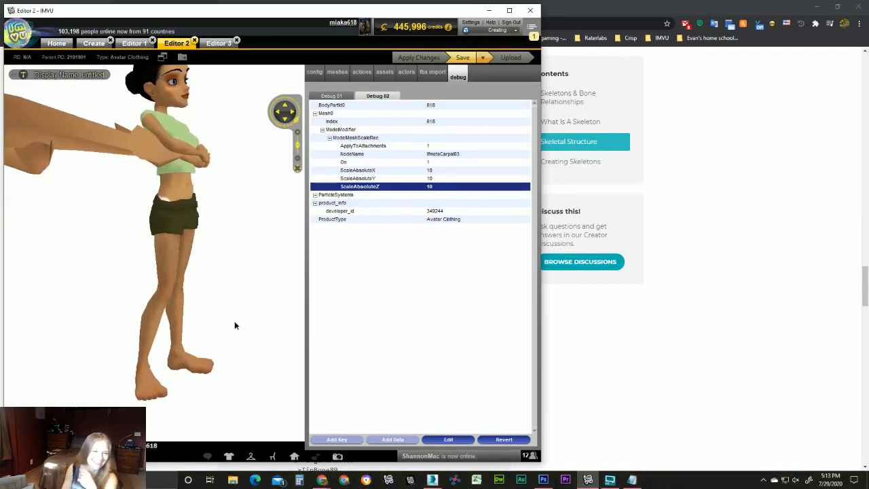
pyautogui.scroll(-3, 234, 325)
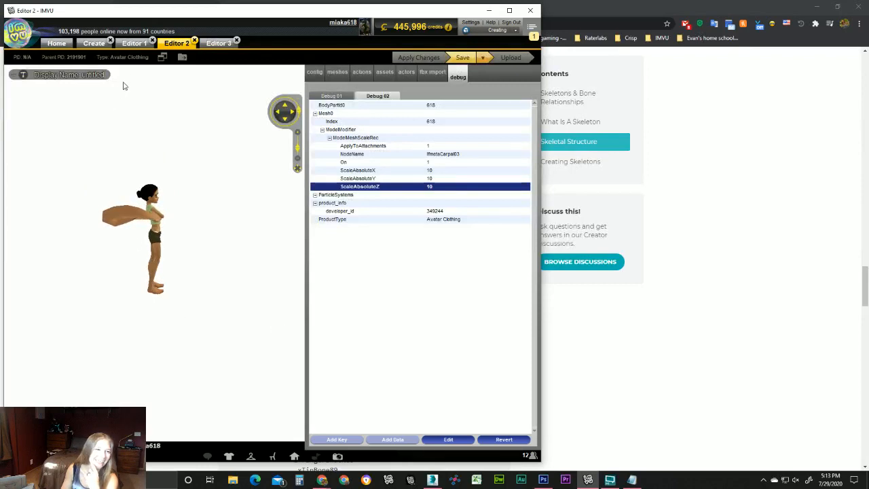
# Compare the scaler setups and avatars of the Editor 1, Editor 2 and Editor 3 projects.
pyautogui.click(219, 44)
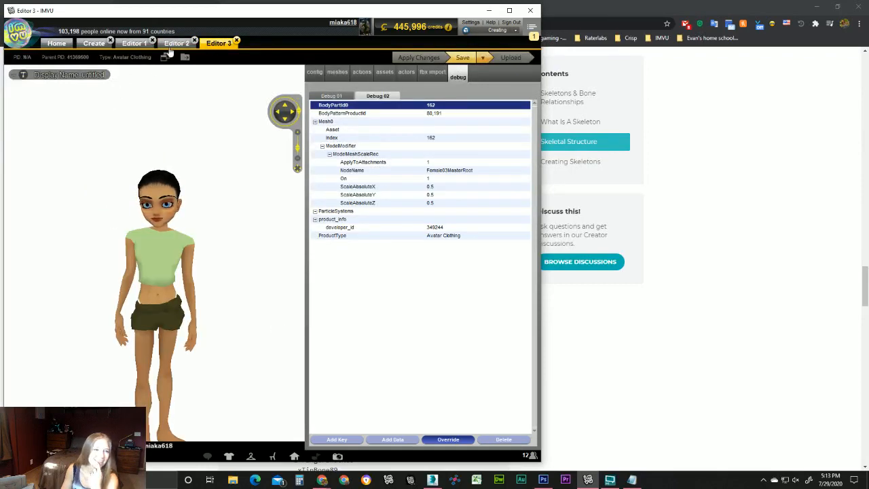
pyautogui.click(138, 45)
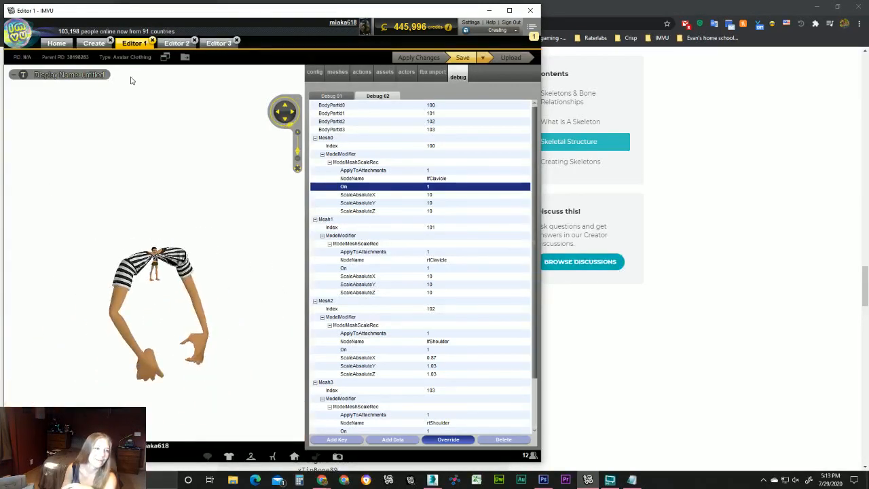
pyautogui.click(174, 44)
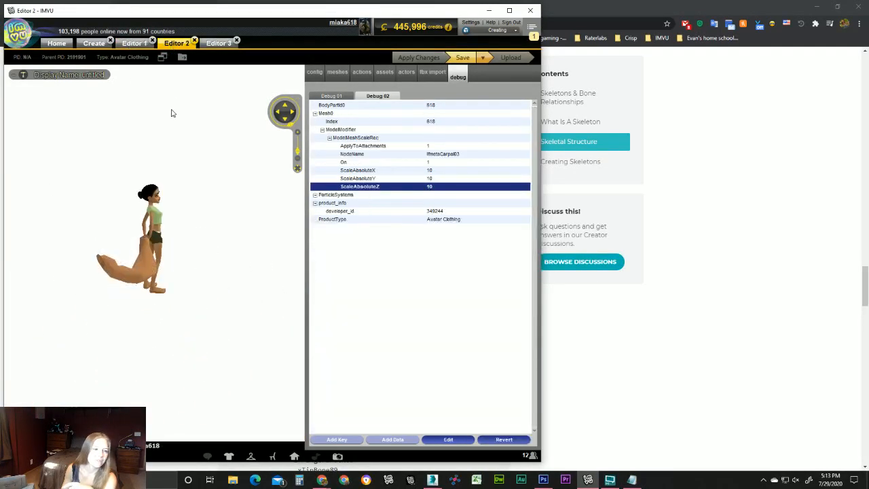
pyautogui.click(218, 44)
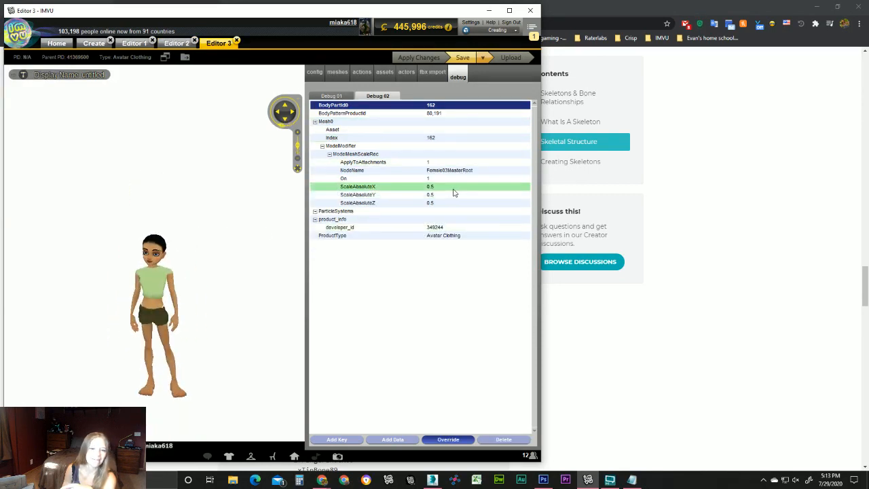
pyautogui.click(163, 44)
pyautogui.click(219, 43)
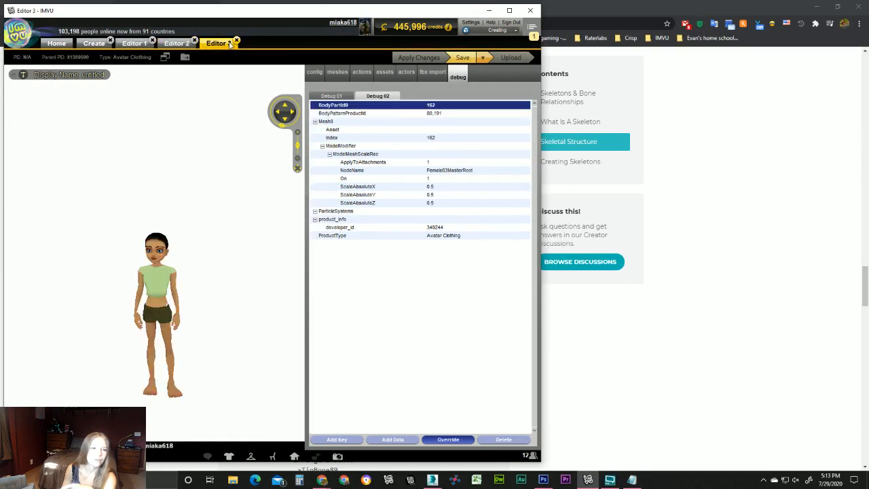
# Close the Editor 3 project without saving and view the scaled avatar in Editor 2.
pyautogui.click(236, 40)
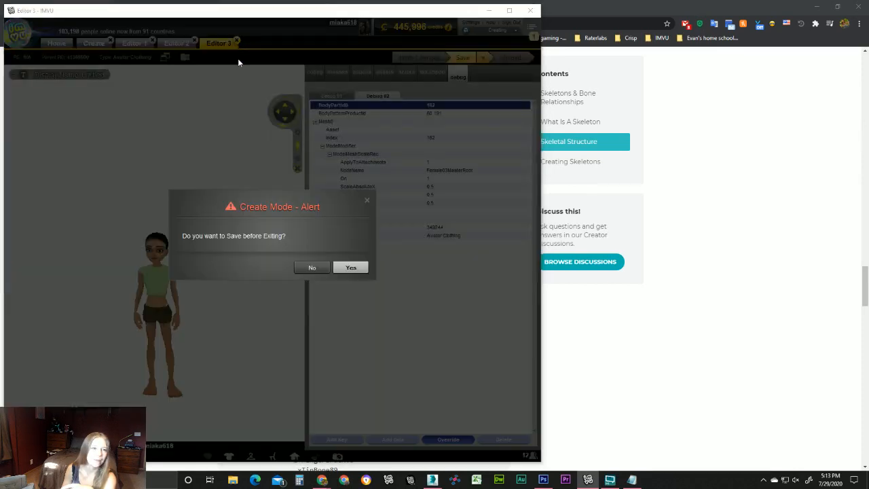
pyautogui.click(318, 271)
pyautogui.moveTo(141, 236)
pyautogui.mouseDown()
pyautogui.moveTo(178, 250)
pyautogui.moveTo(272, 315)
pyautogui.mouseUp()
pyautogui.scroll(3, 158, 292)
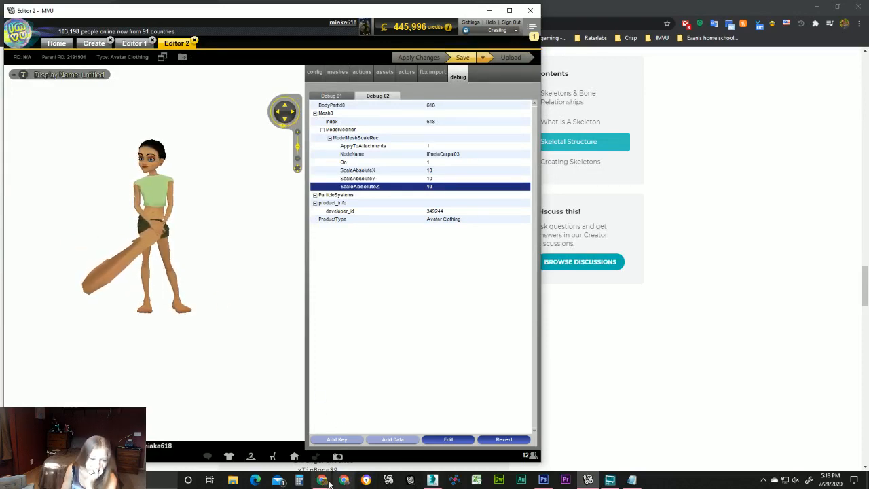
# Switch to Chrome and copy the bone name rtThigh from the Education Center's avatar skeleton list.
pyautogui.moveTo(322, 479)
pyautogui.click(271, 437)
pyautogui.scroll(-5, 283, 326)
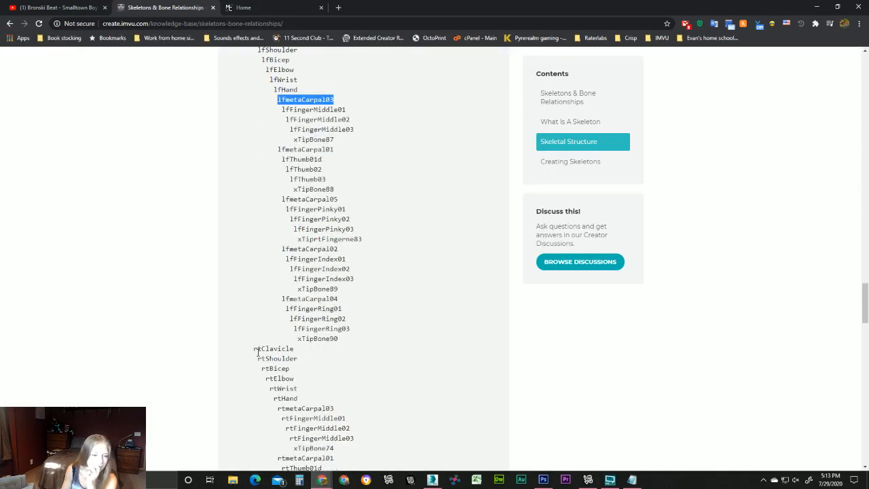
pyautogui.scroll(6, 260, 349)
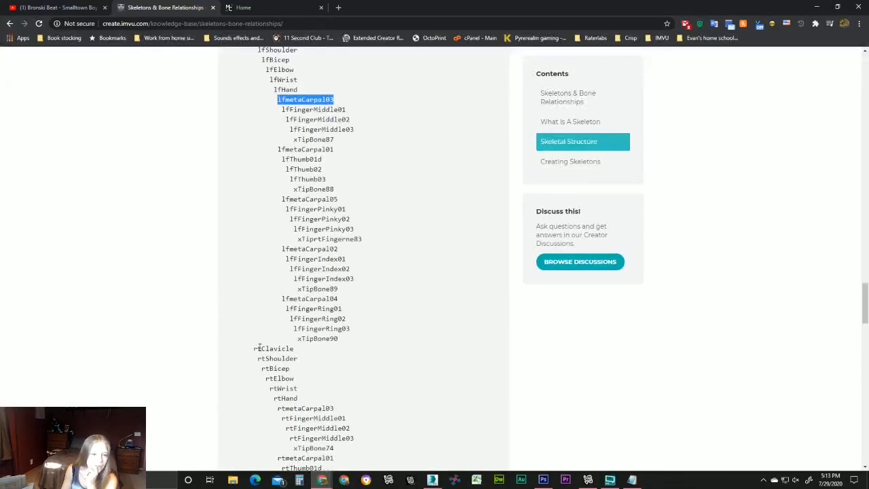
pyautogui.scroll(3, 259, 347)
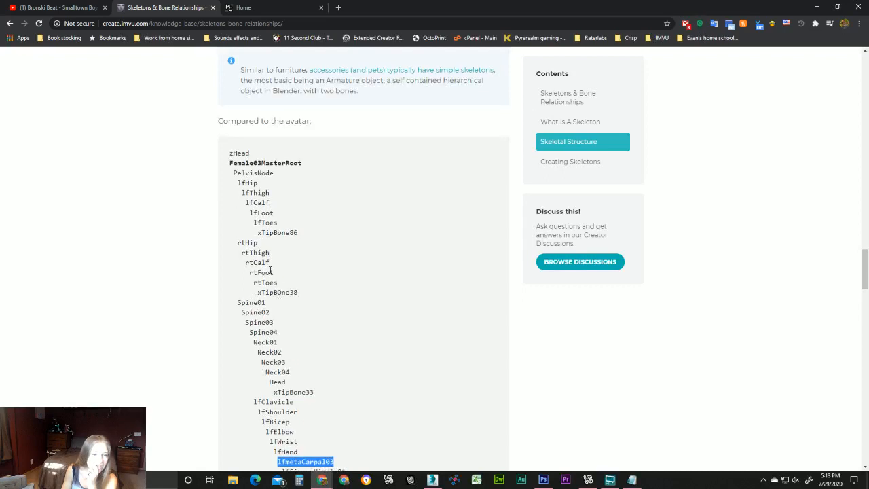
pyautogui.moveTo(241, 253); pyautogui.dragTo(268, 252)
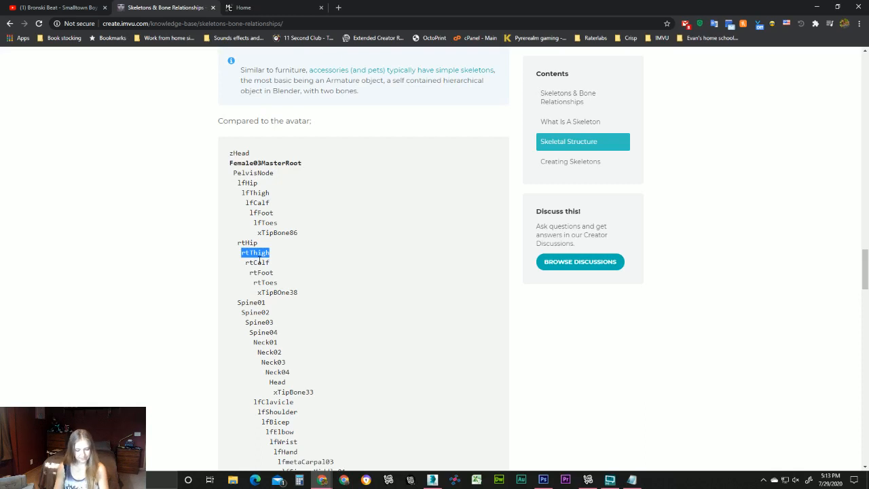
# In IMVU's Editor 2 project, set NodeName under ModelMeshScaleRec to rtThigh, apply the changes and inspect the avatar's leg.
pyautogui.click(587, 480)
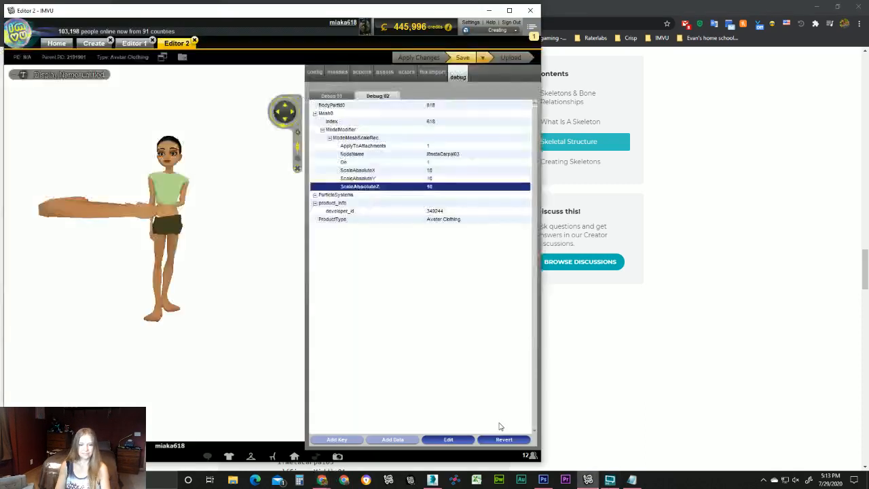
pyautogui.click(441, 154)
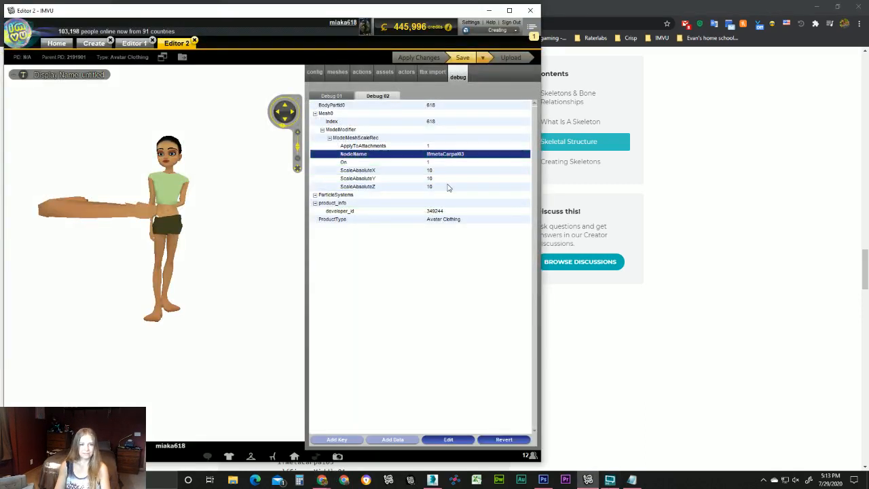
pyautogui.click(448, 439)
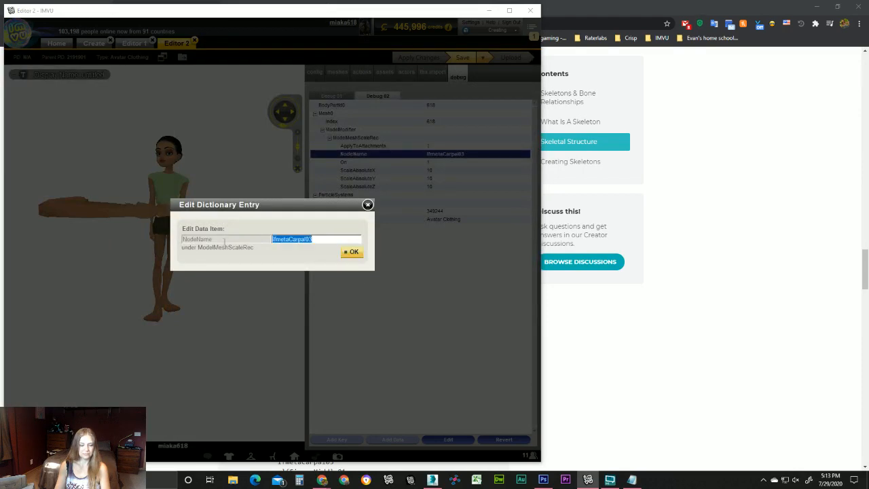
pyautogui.click(349, 254)
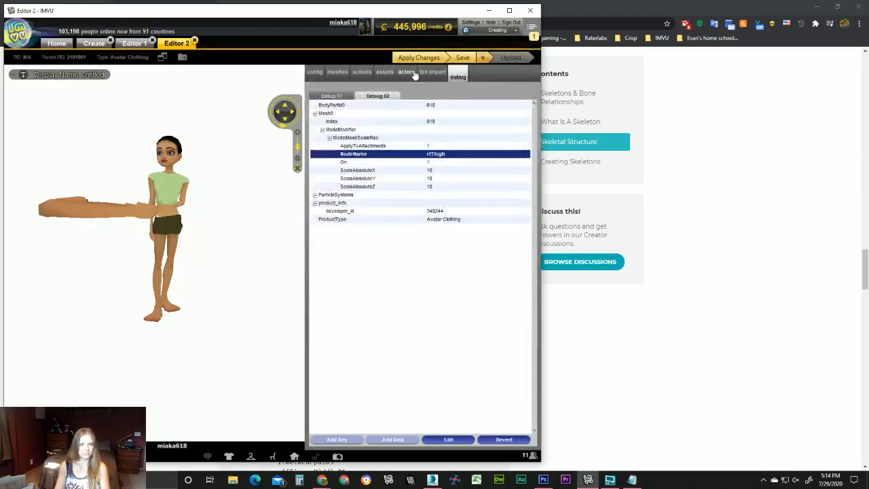
pyautogui.click(430, 59)
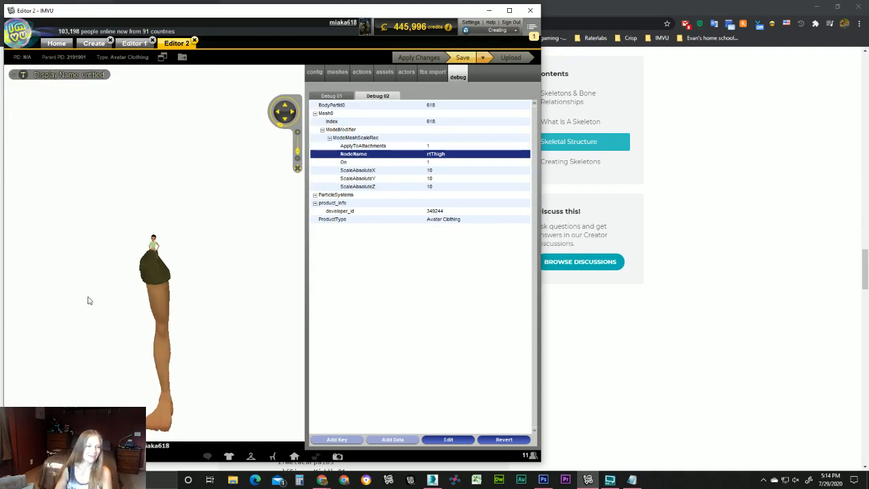
pyautogui.scroll(10, 88, 300)
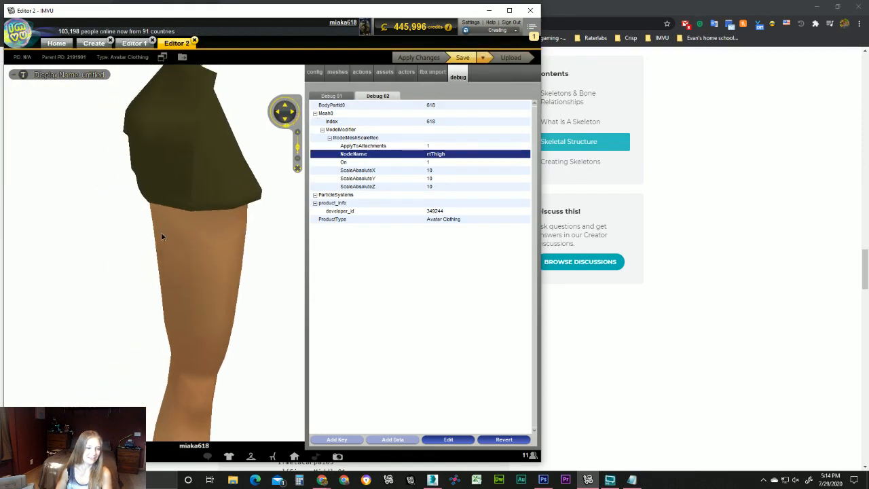
pyautogui.moveTo(162, 234); pyautogui.dragTo(63, 245)
pyautogui.scroll(-8, 140, 271)
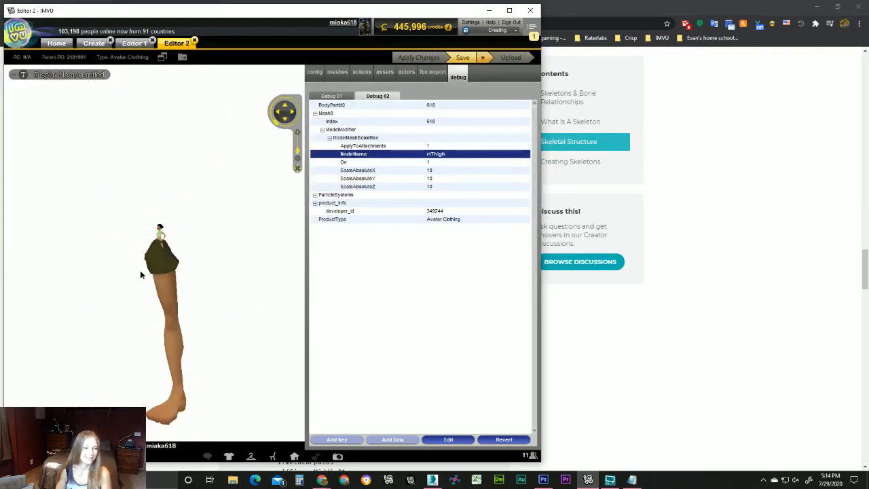
# Set ScaleAbsoluteX, ScaleAbsoluteY and ScaleAbsoluteZ under ModelMeshScaleRec to 5 and apply the changes to the avatar.
pyautogui.click(441, 171)
pyautogui.click(449, 440)
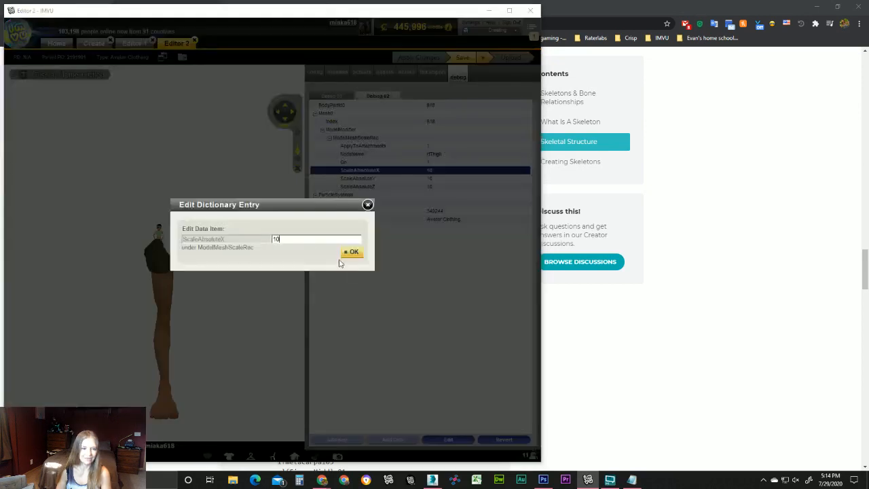
pyautogui.write('5')
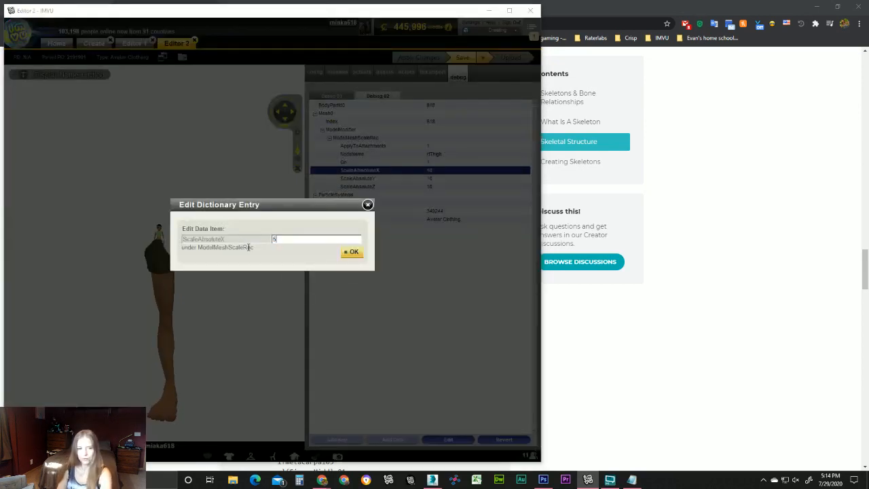
pyautogui.click(350, 257)
pyautogui.click(429, 179)
pyautogui.click(448, 440)
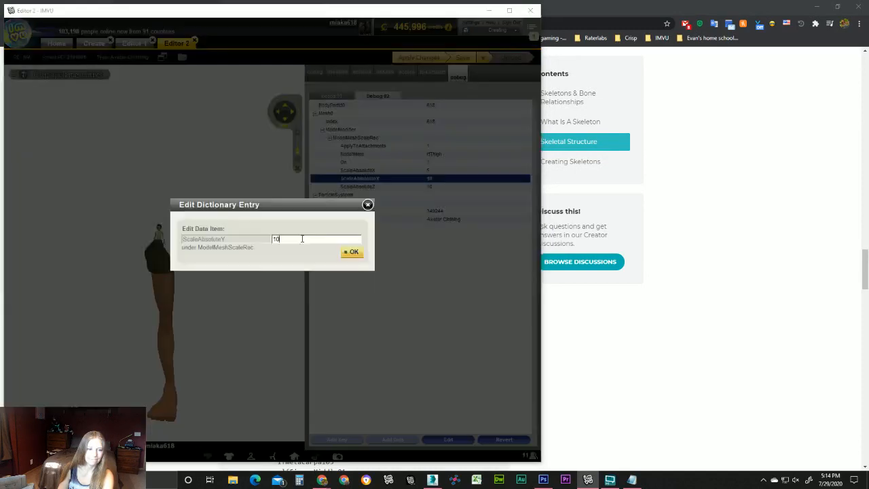
pyautogui.click(361, 259)
pyautogui.click(429, 187)
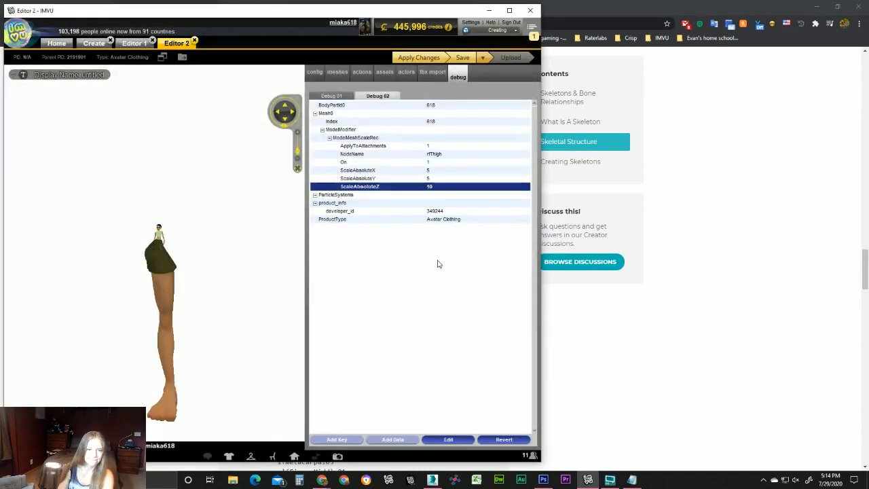
pyautogui.click(447, 439)
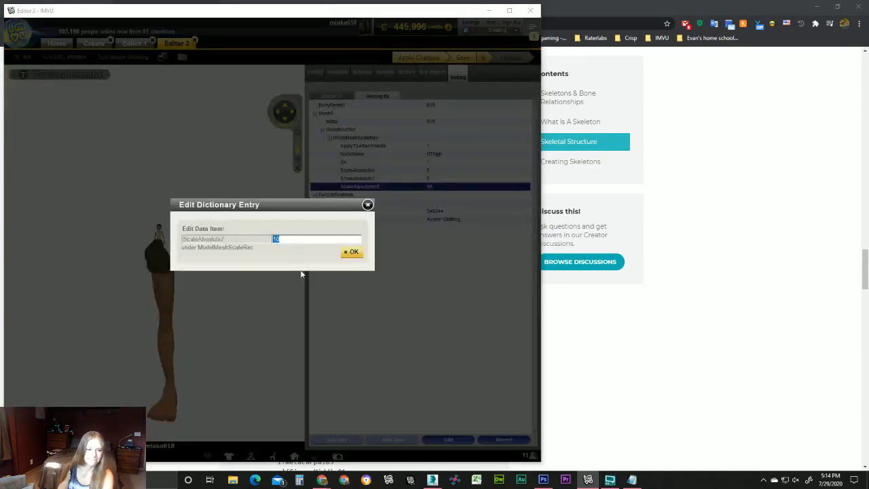
pyautogui.click(346, 257)
pyautogui.click(421, 61)
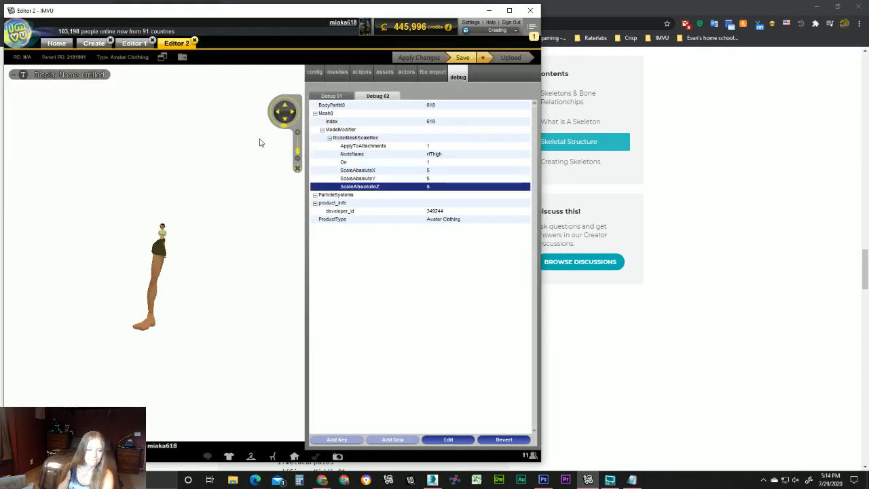
# Examine the effect of the rtThigh scaler on the avatar's leg from several angles, up close and at a distance.
pyautogui.scroll(5, 178, 178)
pyautogui.moveTo(178, 178)
pyautogui.mouseDown()
pyautogui.moveTo(78, 183)
pyautogui.moveTo(194, 194)
pyautogui.mouseUp()
pyautogui.scroll(-4, 174, 194)
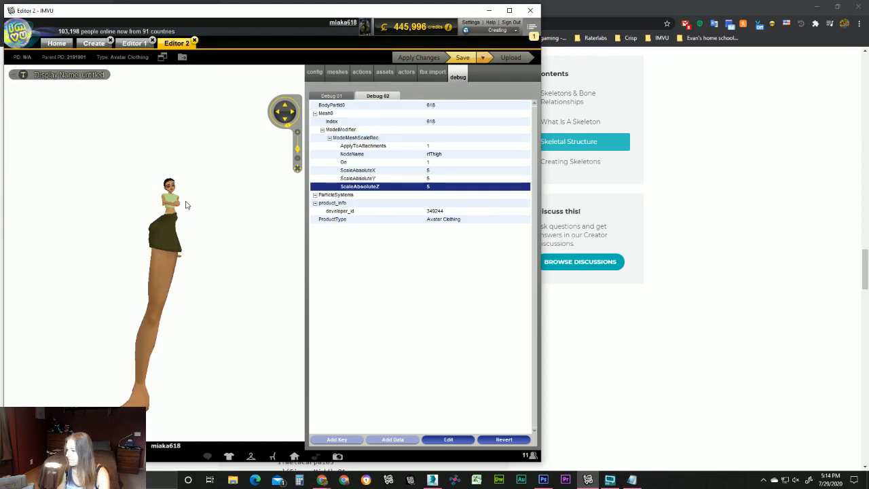
pyautogui.scroll(3, 91, 231)
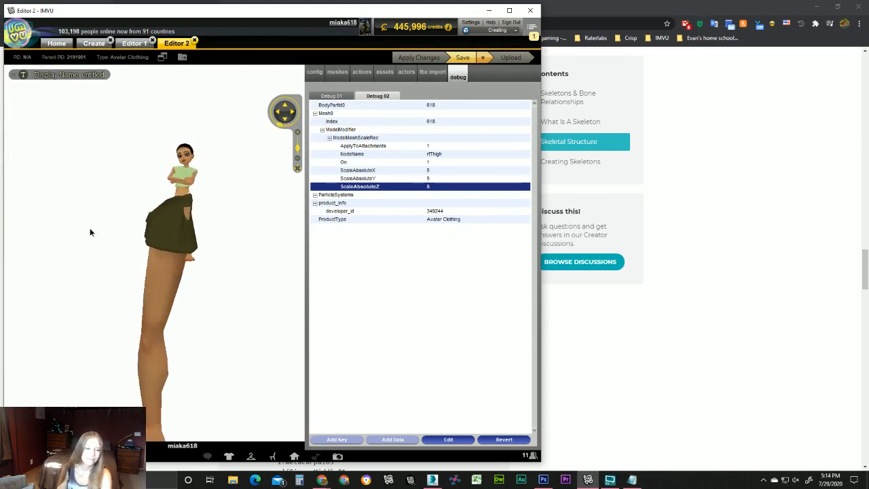
pyautogui.scroll(-5, 91, 232)
pyautogui.moveTo(163, 237); pyautogui.dragTo(142, 247)
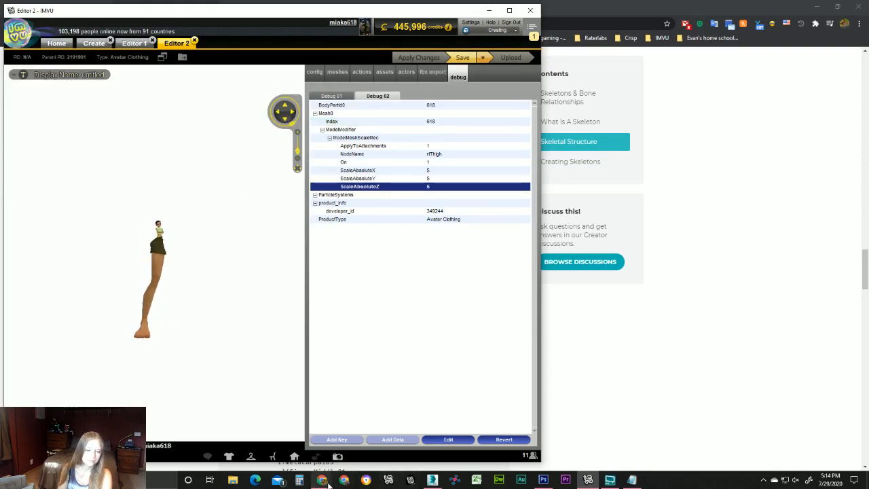
# Switch to Chrome and copy the bone name rtFoot from the avatar skeleton list.
pyautogui.moveTo(321, 480)
pyautogui.click(241, 445)
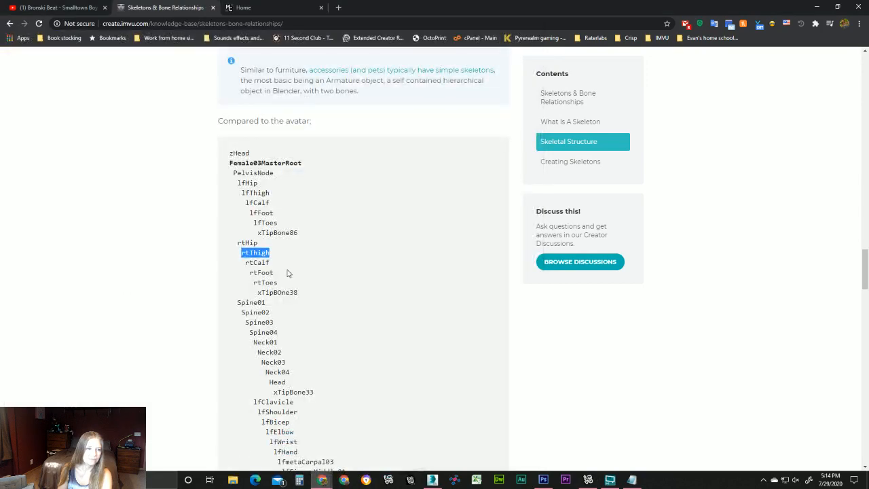
pyautogui.moveTo(248, 275); pyautogui.dragTo(302, 278)
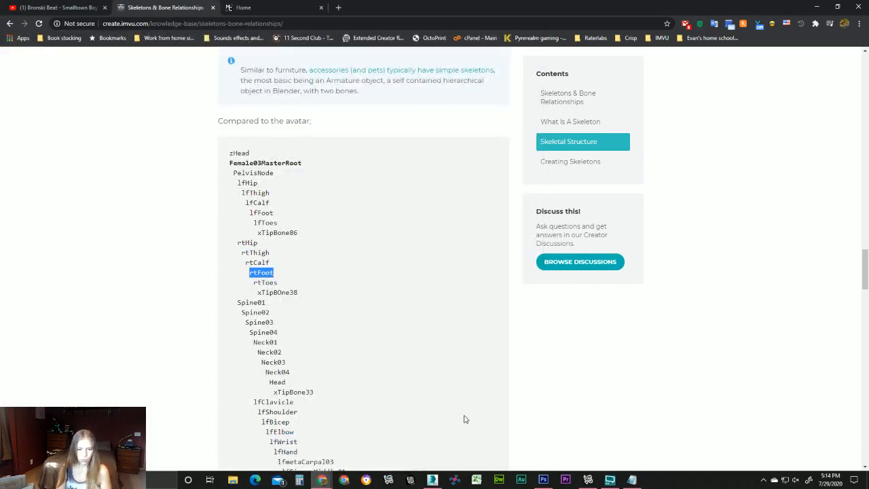
# In IMVU's Editor 2 project, set NodeName under ModelMeshScaleRec to rtFoot, apply the changes and inspect the avatar's foot.
pyautogui.click(588, 479)
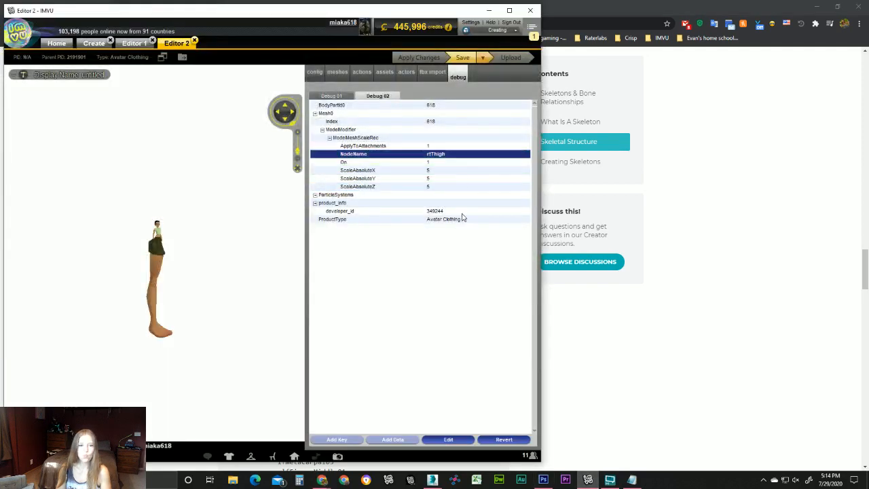
pyautogui.click(447, 439)
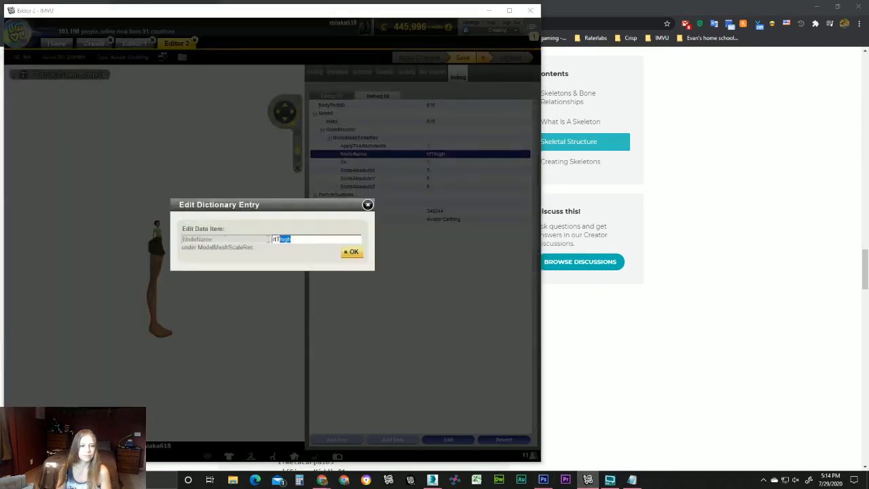
pyautogui.click(352, 261)
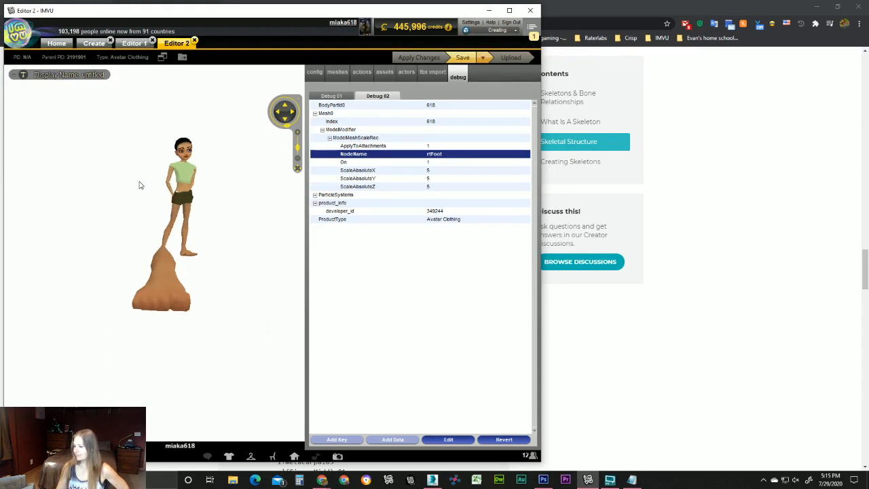
pyautogui.moveTo(270, 319)
pyautogui.mouseDown()
pyautogui.moveTo(150, 317)
pyautogui.moveTo(470, 317)
pyautogui.moveTo(1, 314)
pyautogui.moveTo(767, 311)
pyautogui.moveTo(1, 311)
pyautogui.moveTo(322, 311)
pyautogui.moveTo(272, 314)
pyautogui.mouseUp()
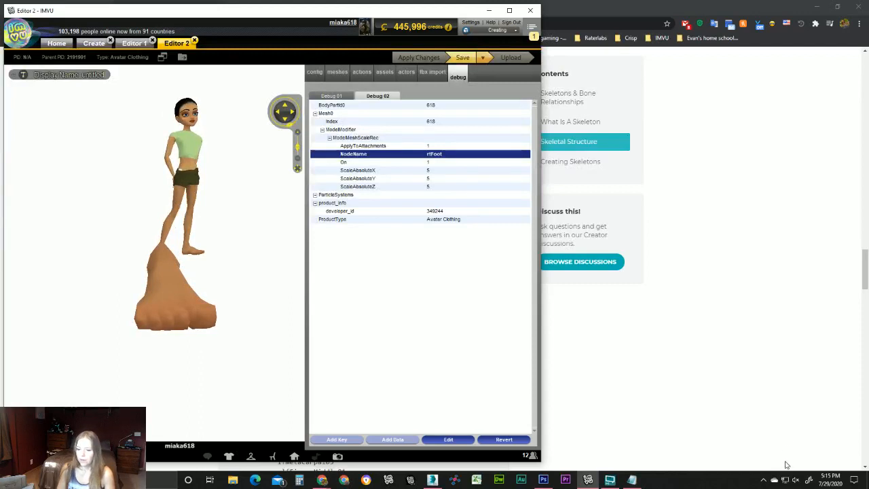
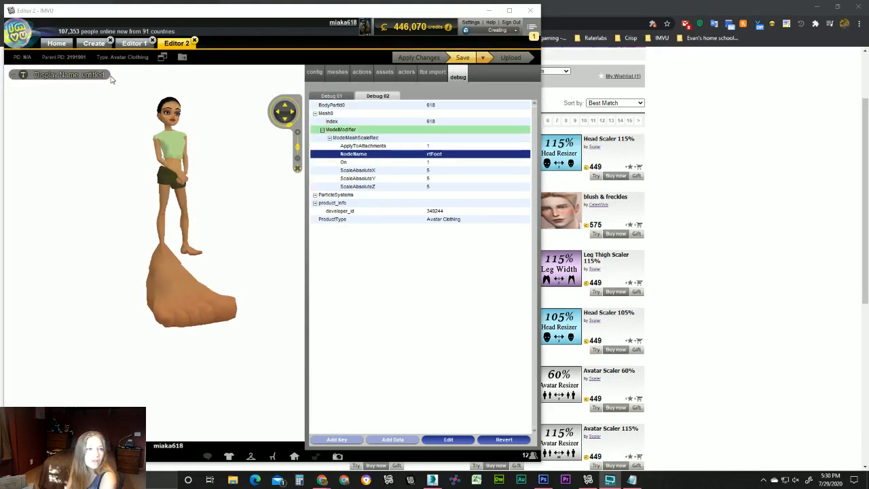
# Review the Mesh0 and Mesh1 scaler overrides in the Editor 1 project's debug data and return to Editor 2.
pyautogui.click(130, 44)
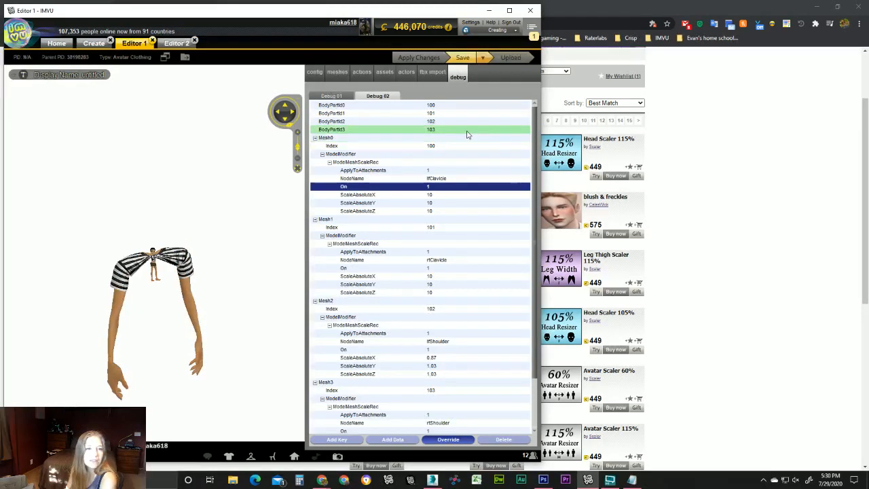
pyautogui.click(332, 95)
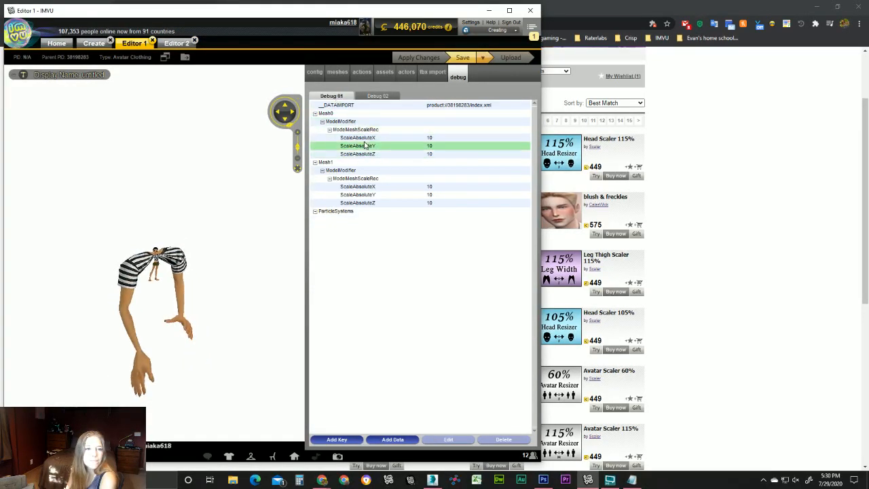
pyautogui.click(348, 114)
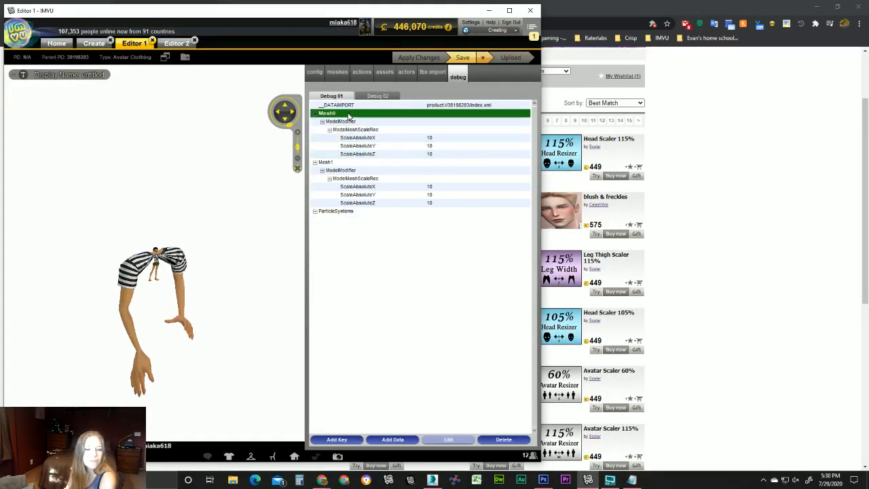
pyautogui.click(173, 44)
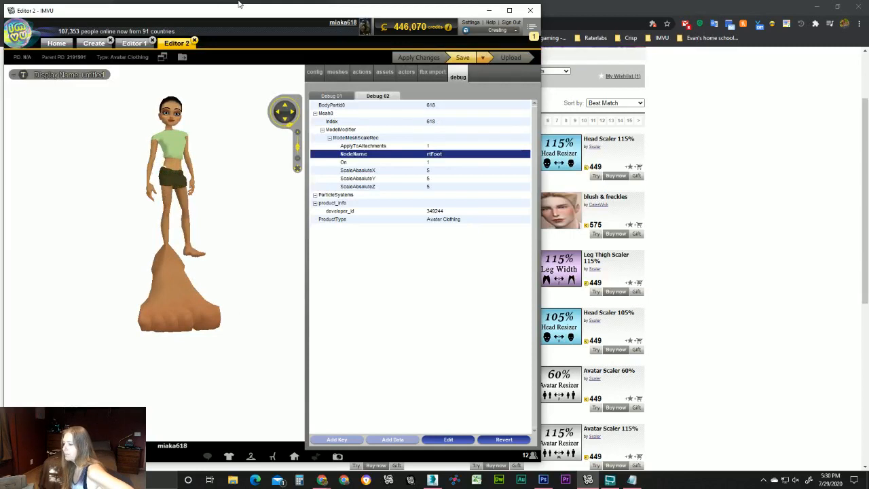
# Compare the Editor 2 avatar with the scaler products in the IMVU catalog results for "scale" in Chrome.
pyautogui.click(610, 5)
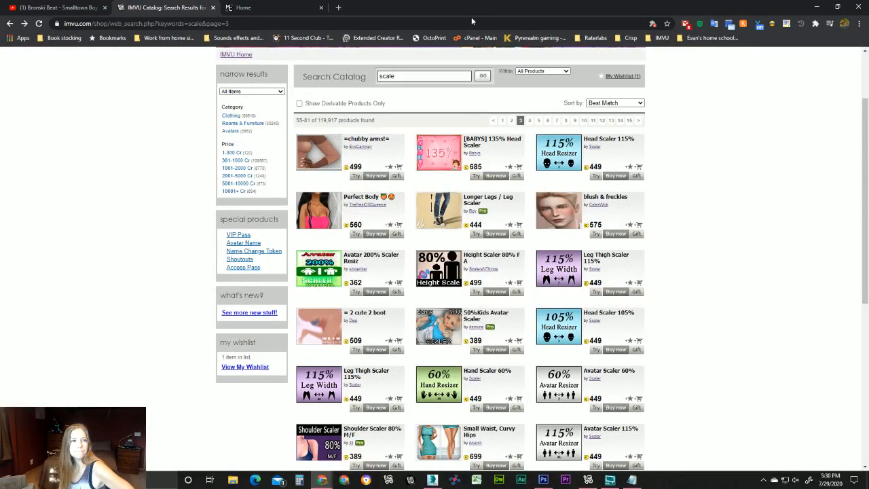
pyautogui.click(588, 479)
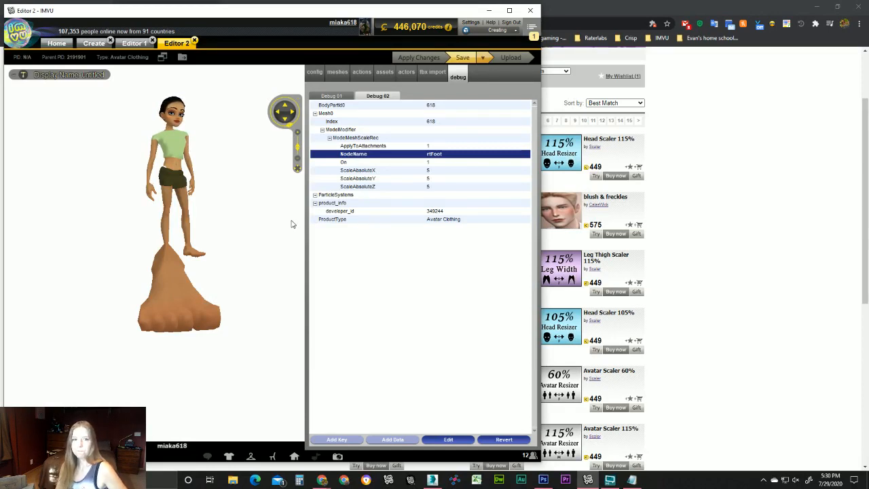
pyautogui.click(668, 222)
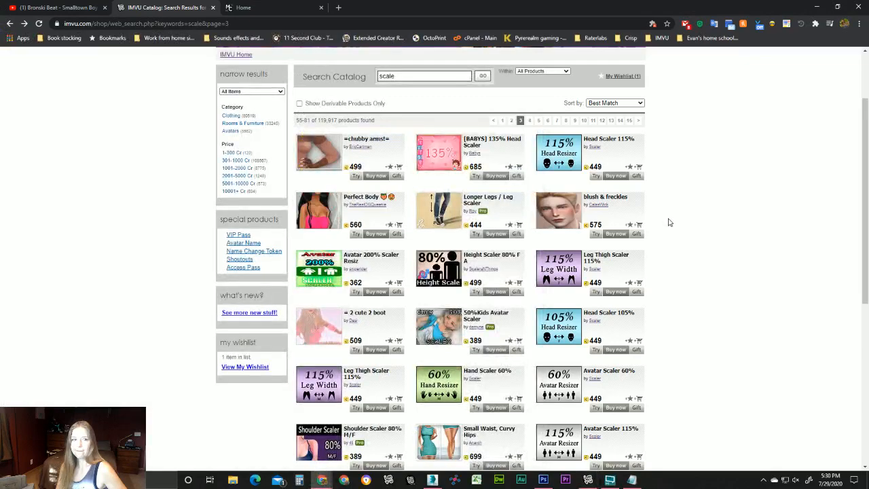
pyautogui.scroll(3, 668, 222)
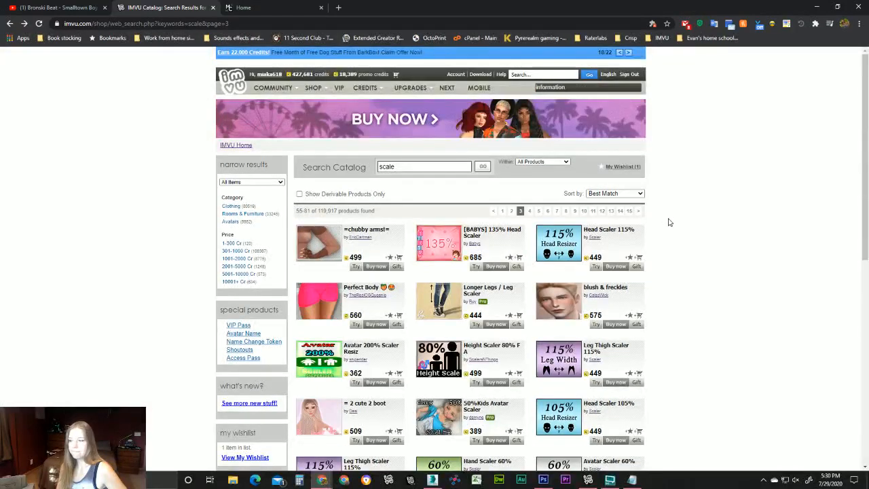
# Examine the body-part scalers offered on page 3 of the catalog results for "scale".
pyautogui.scroll(-1, 682, 238)
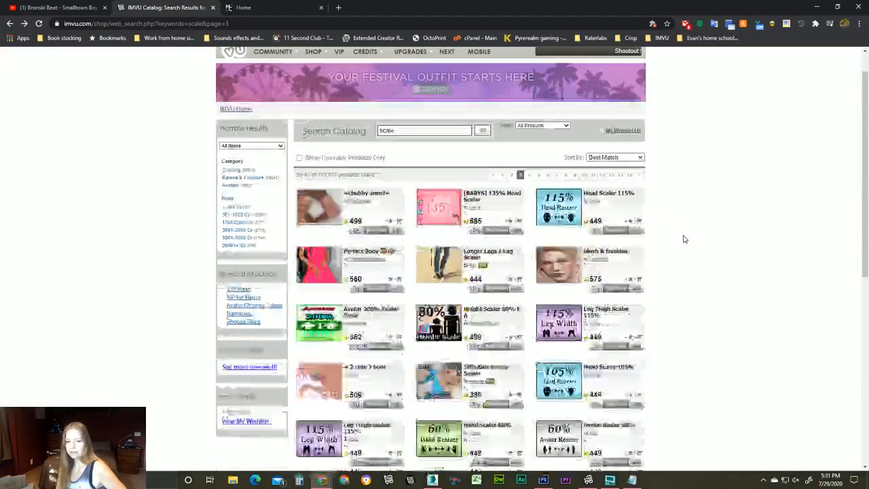
pyautogui.scroll(1, 682, 238)
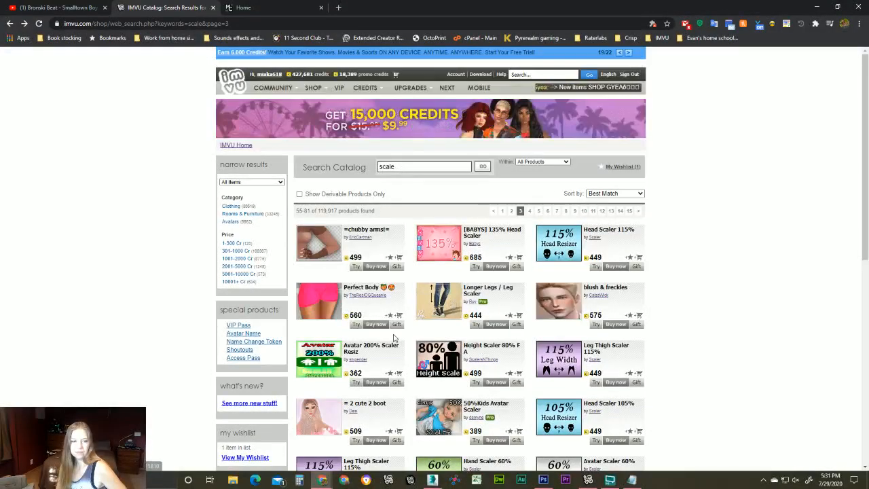
pyautogui.scroll(-2, 393, 338)
pyautogui.scroll(-1, 394, 337)
pyautogui.scroll(-2, 394, 337)
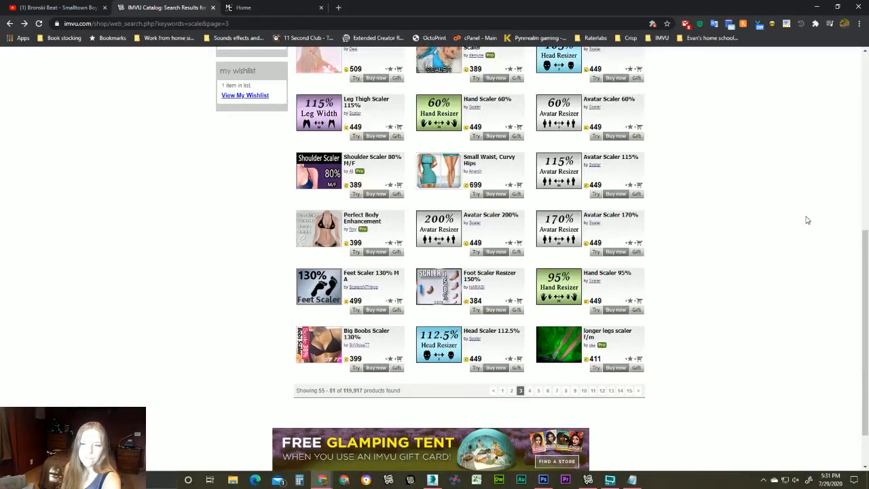
pyautogui.scroll(1, 807, 210)
pyautogui.scroll(-1, 707, 203)
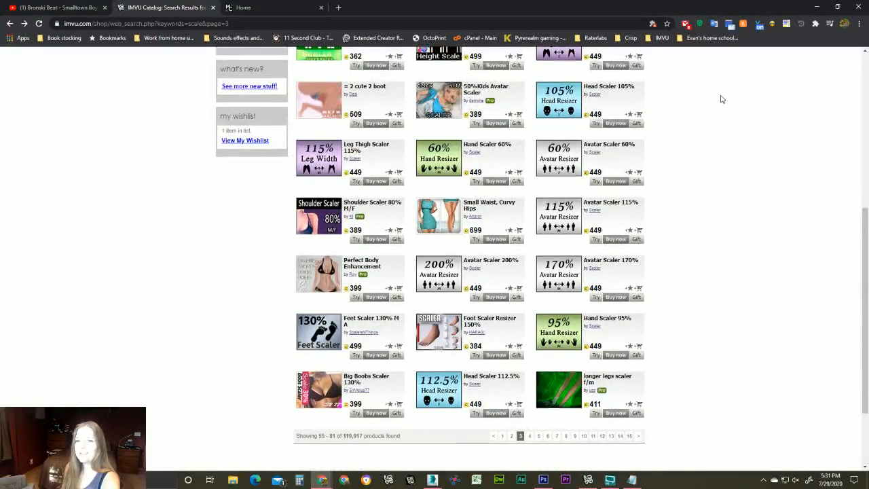
# Enlarge the browser's page zoom to 250% so the catalog products are easier to read.
pyautogui.click(860, 24)
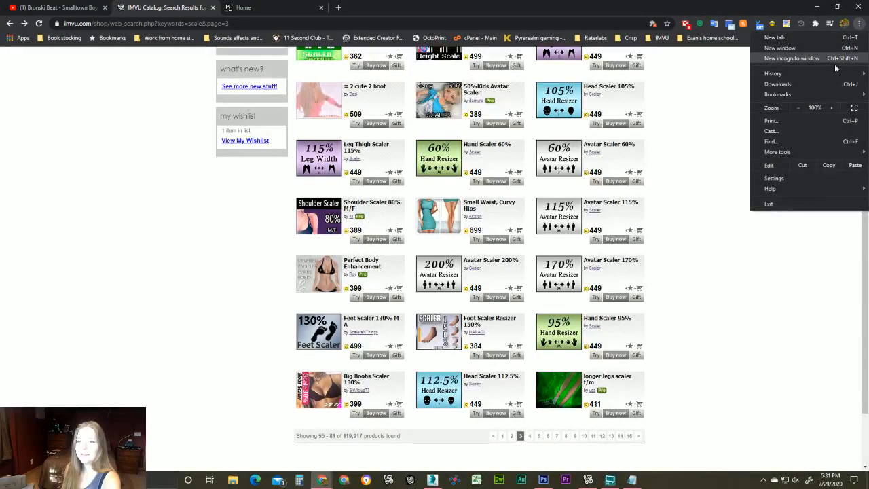
pyautogui.click(829, 108)
pyautogui.click(829, 107)
pyautogui.click(829, 108)
pyautogui.click(829, 108)
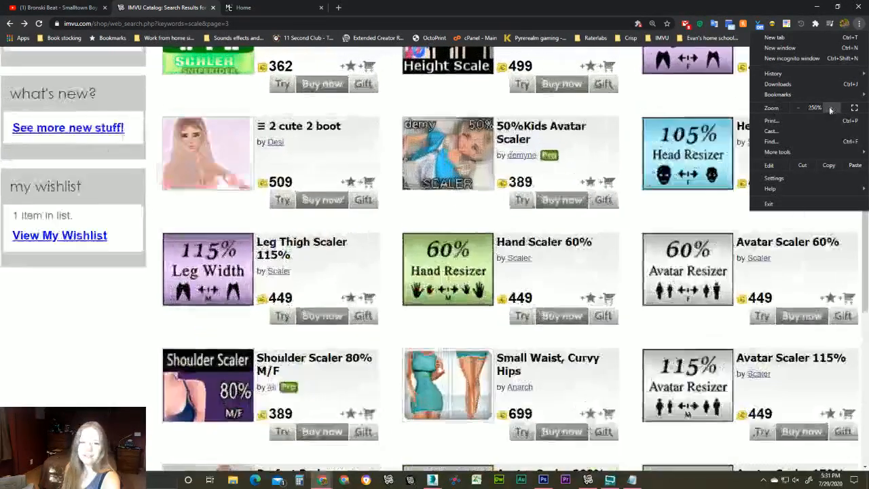
pyautogui.click(830, 107)
pyautogui.click(829, 107)
# Review the enlarged page 3 results from the first row to the last, including the products in the far column.
pyautogui.scroll(2, 448, 217)
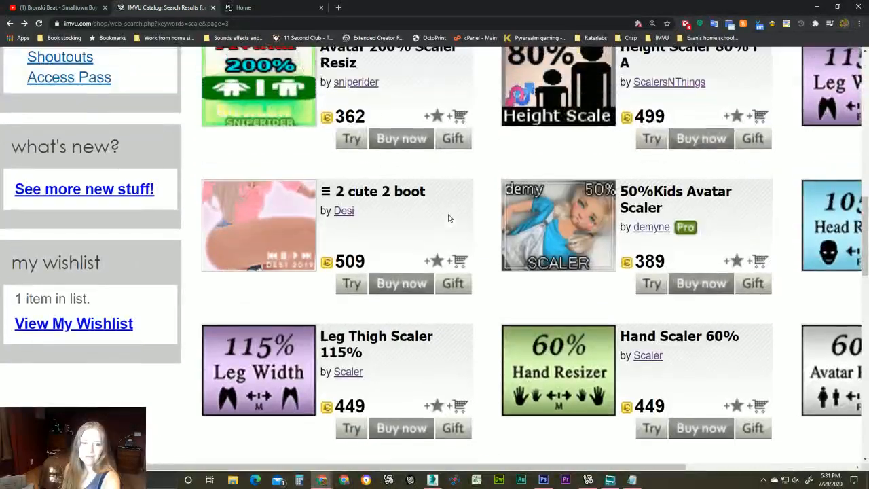
pyautogui.scroll(1, 349, 275)
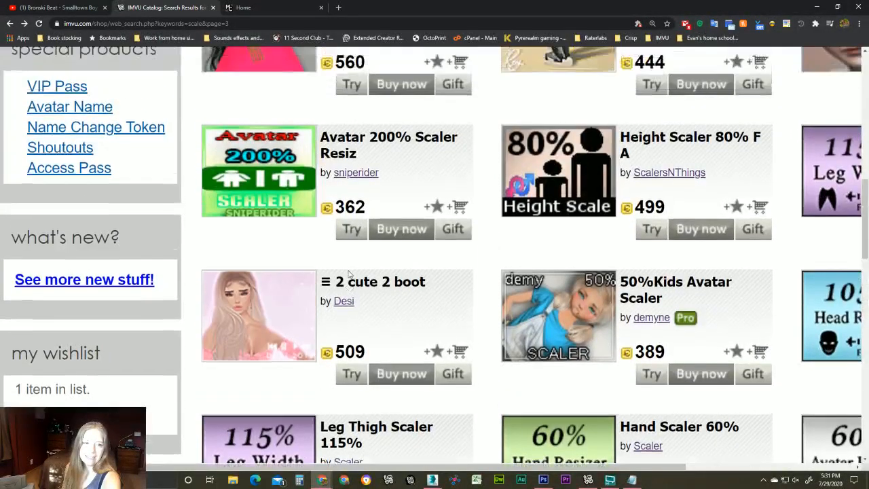
pyautogui.scroll(3, 372, 193)
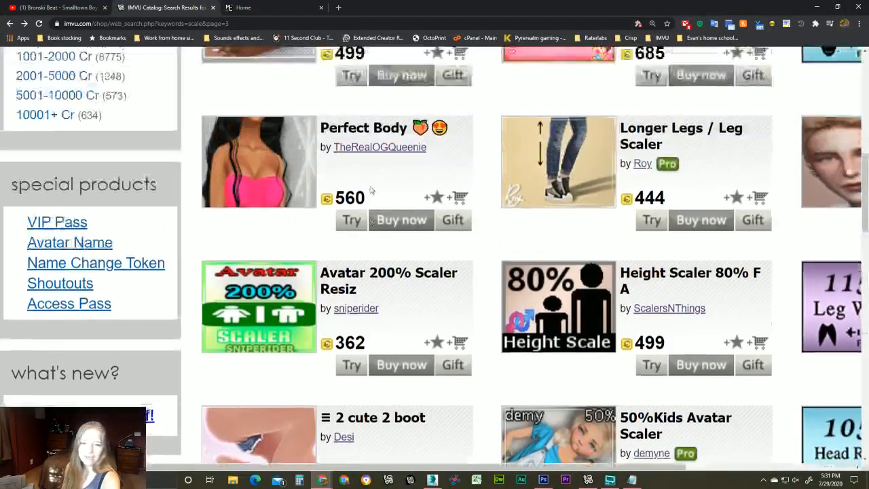
pyautogui.scroll(1, 688, 318)
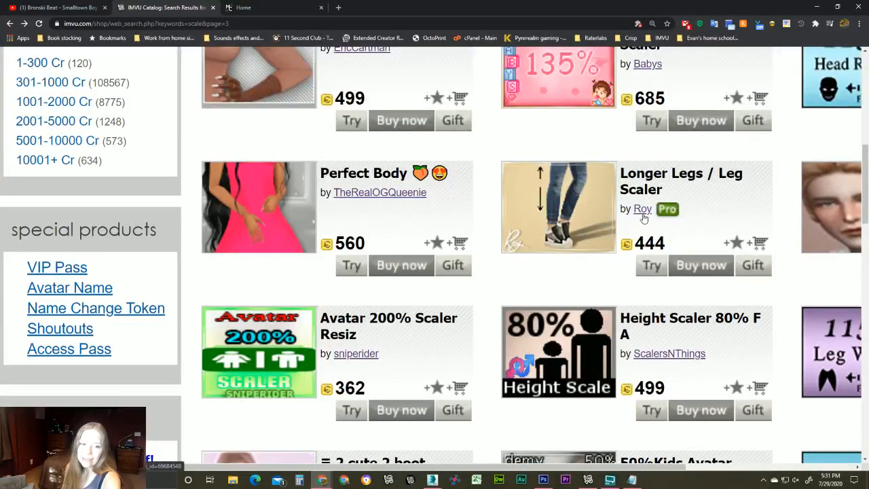
pyautogui.scroll(3, 389, 236)
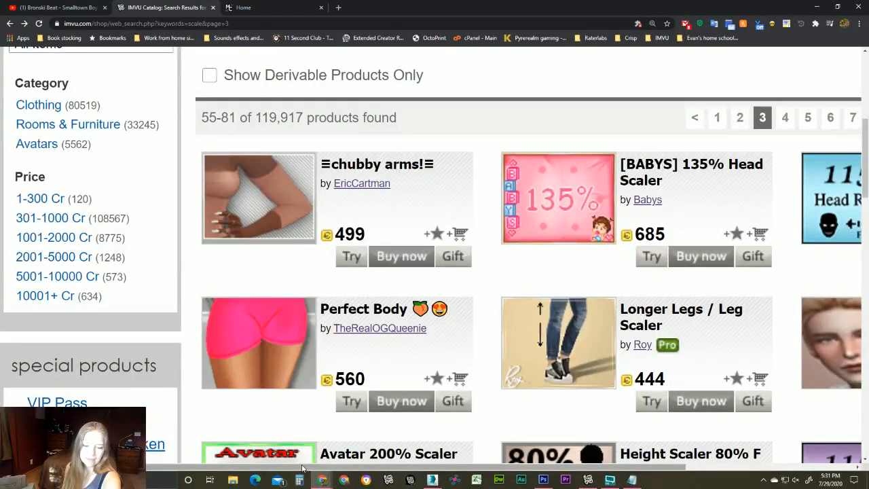
pyautogui.moveTo(303, 469); pyautogui.dragTo(476, 468)
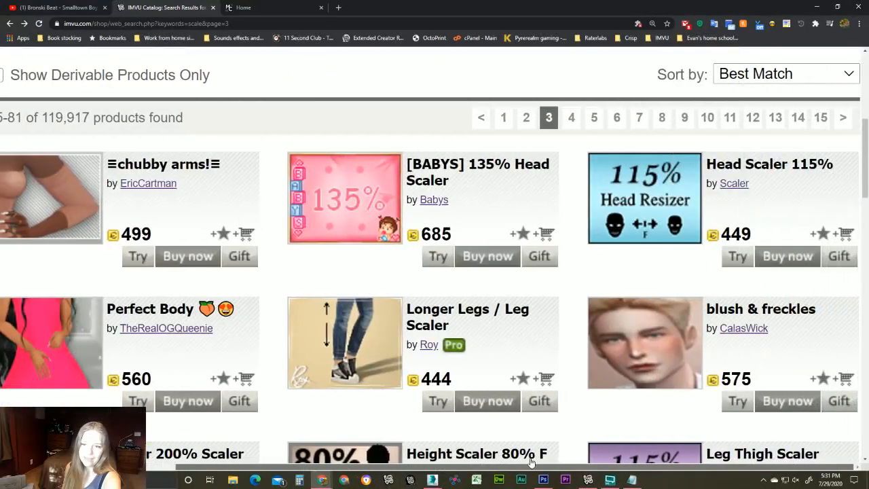
pyautogui.scroll(-6, 791, 383)
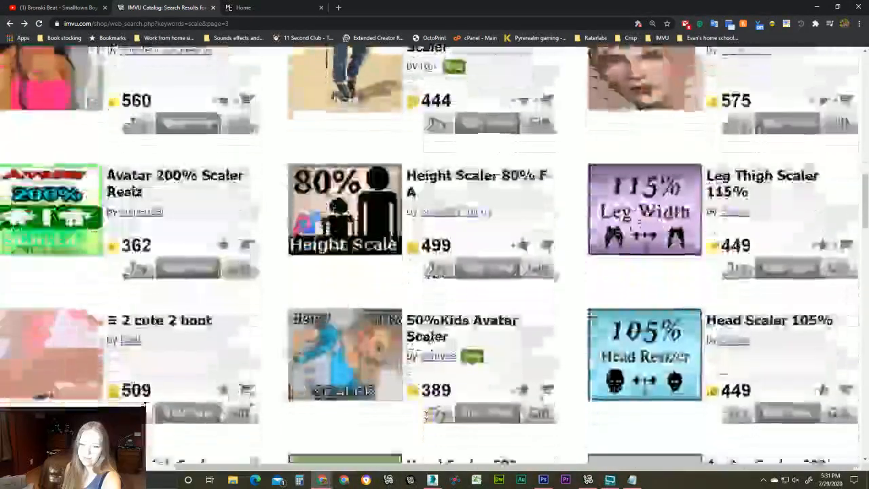
pyautogui.scroll(-9, 714, 367)
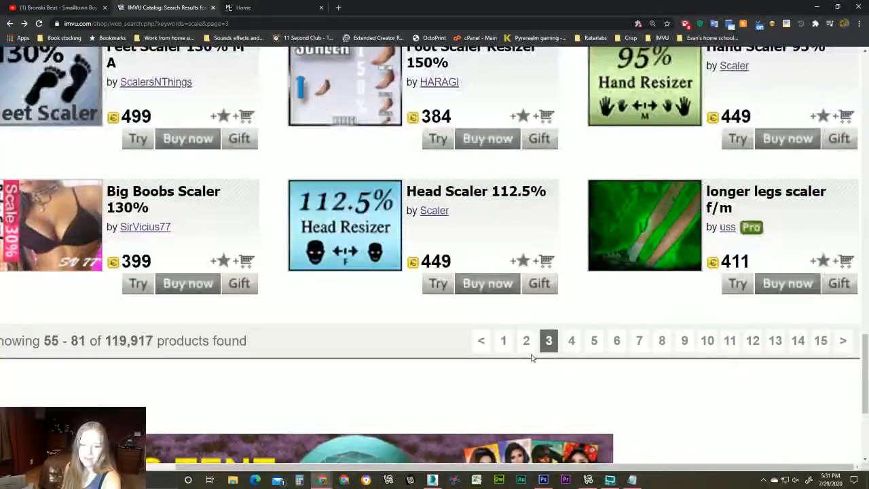
# Open page 1 of the "scale" results and review its hand, head, avatar, leg and foot scalers.
pyautogui.click(504, 342)
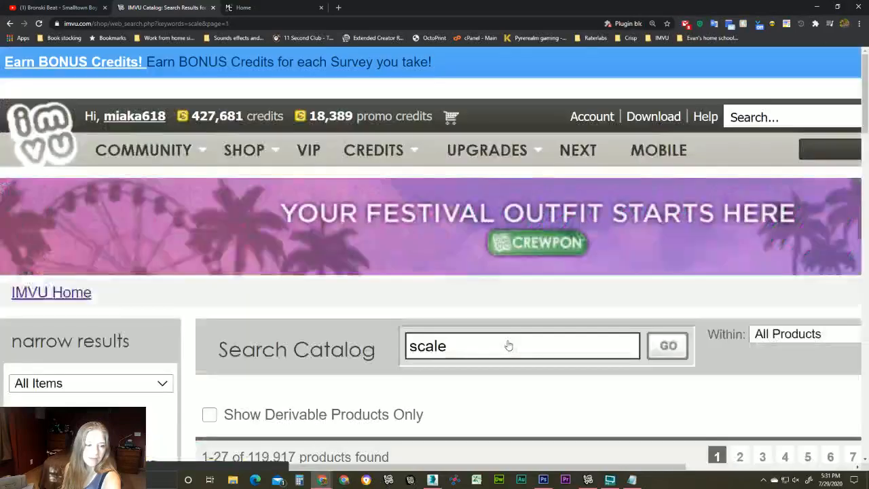
pyautogui.scroll(-4, 508, 346)
pyautogui.scroll(-3, 508, 345)
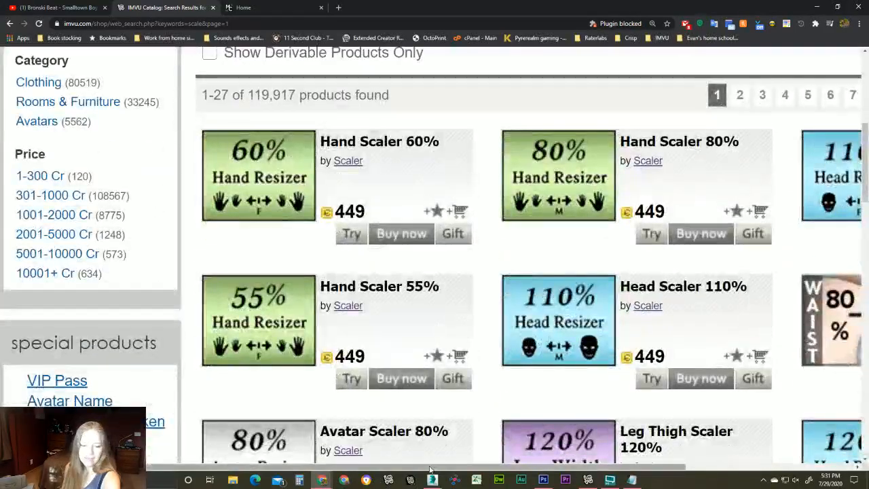
pyautogui.moveTo(438, 468)
pyautogui.mouseDown()
pyautogui.moveTo(514, 468)
pyautogui.moveTo(438, 468)
pyautogui.mouseUp()
pyautogui.scroll(-3, 612, 362)
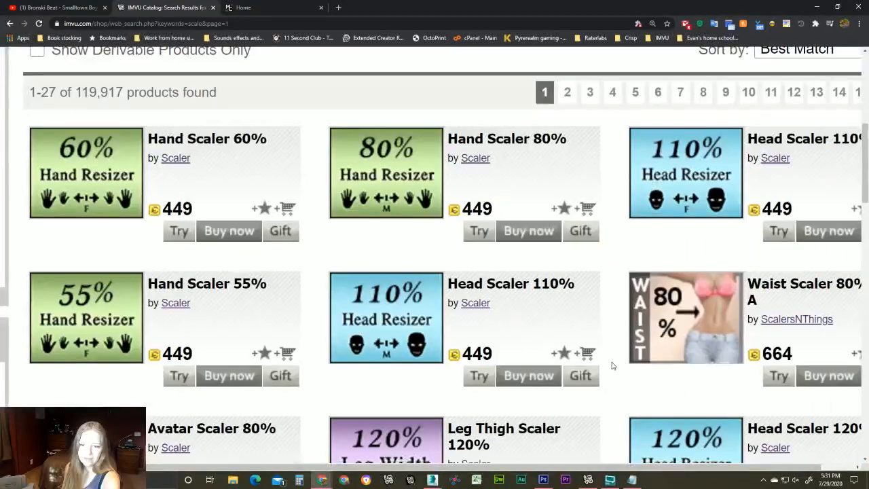
pyautogui.scroll(-5, 613, 366)
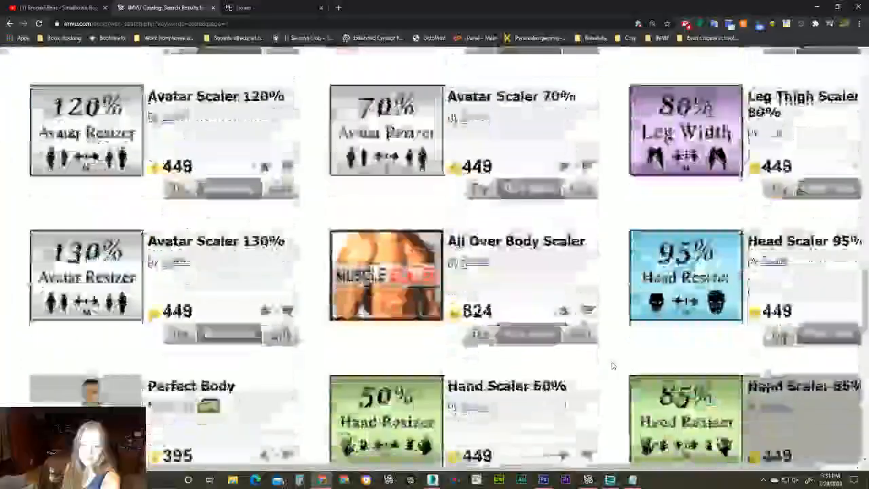
pyautogui.scroll(-3, 613, 366)
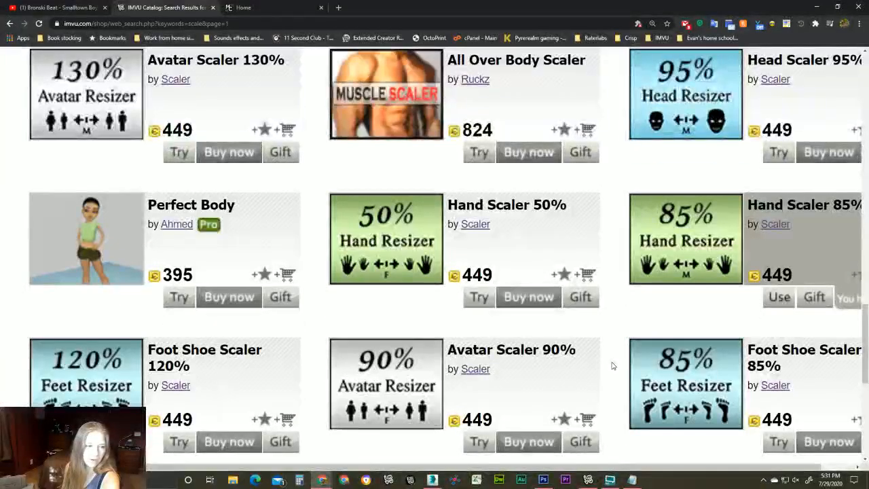
pyautogui.scroll(-3, 610, 364)
pyautogui.scroll(3, 611, 363)
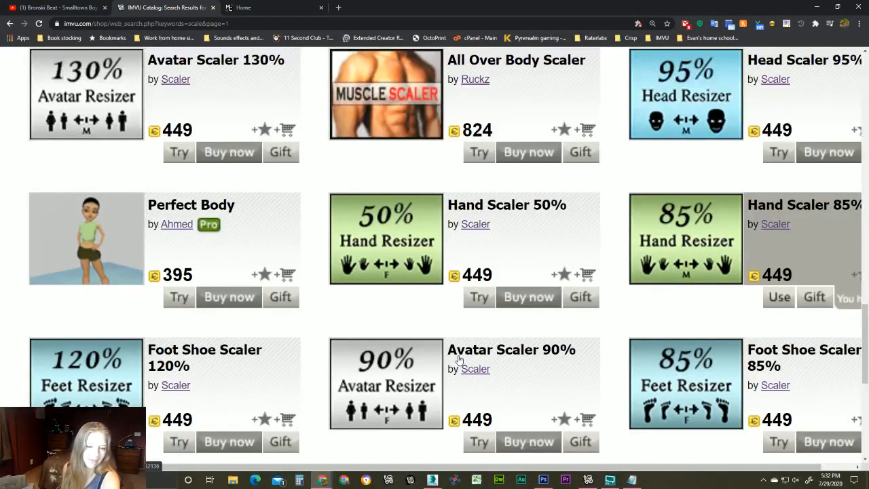
pyautogui.scroll(-3, 458, 360)
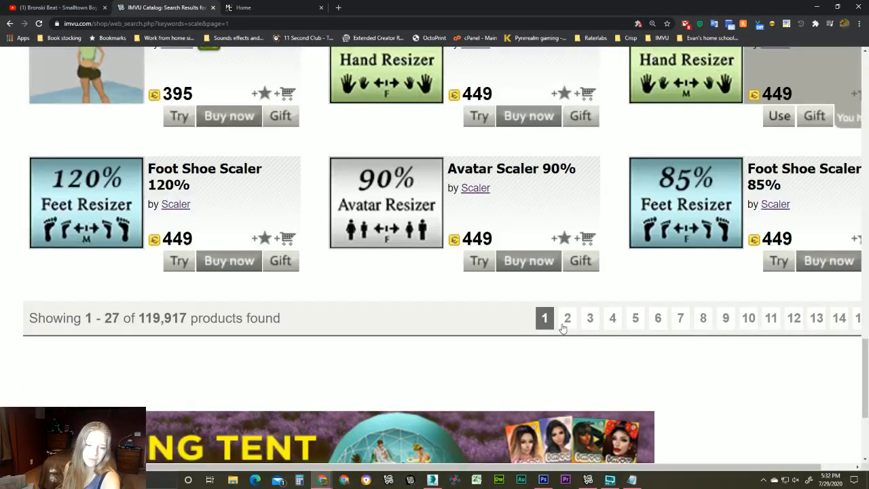
# Open page 2 of the "scale" results and review its arm, leg, foot and shoulder scalers.
pyautogui.scroll(-6, 475, 362)
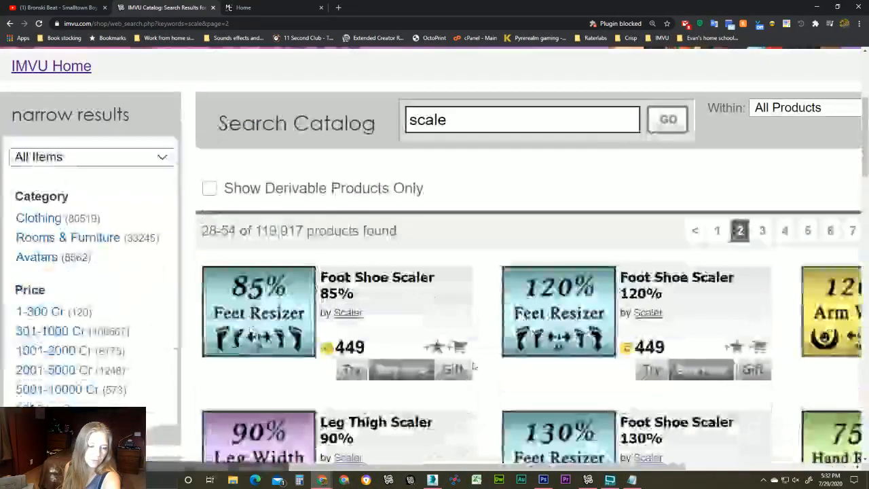
pyautogui.hscroll(3, 475, 370)
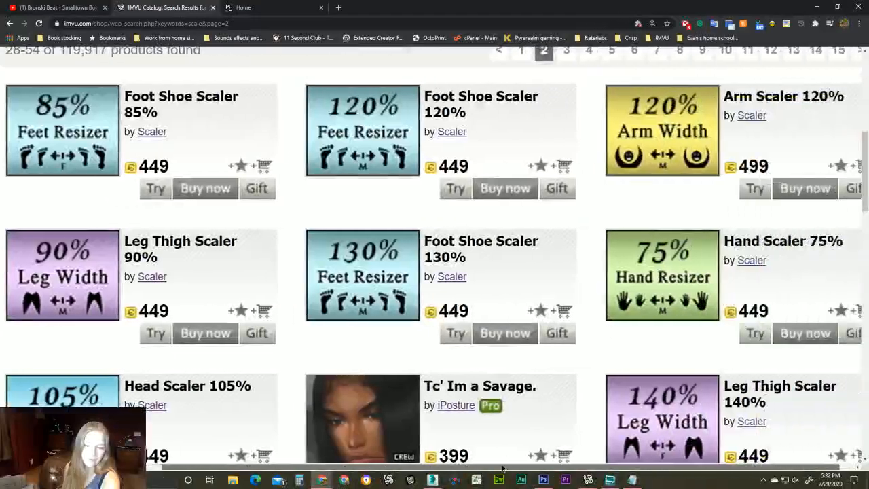
pyautogui.scroll(-3, 485, 387)
pyautogui.scroll(-5, 490, 397)
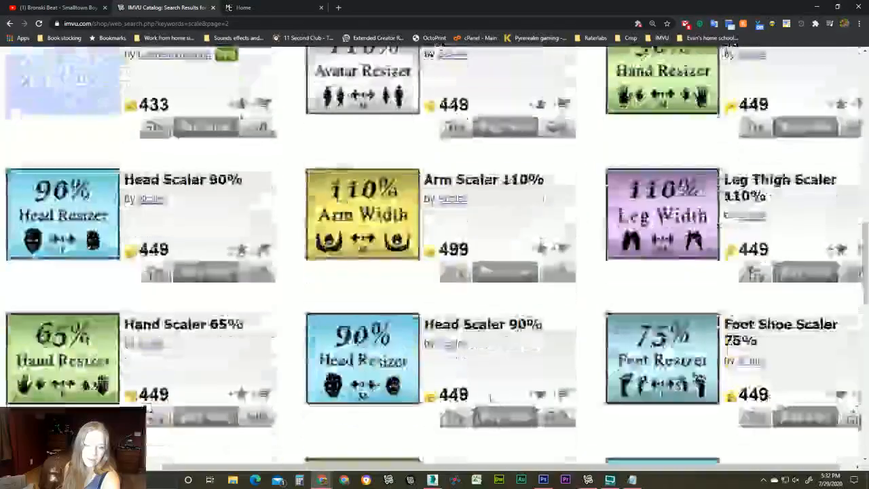
pyautogui.scroll(-8, 490, 397)
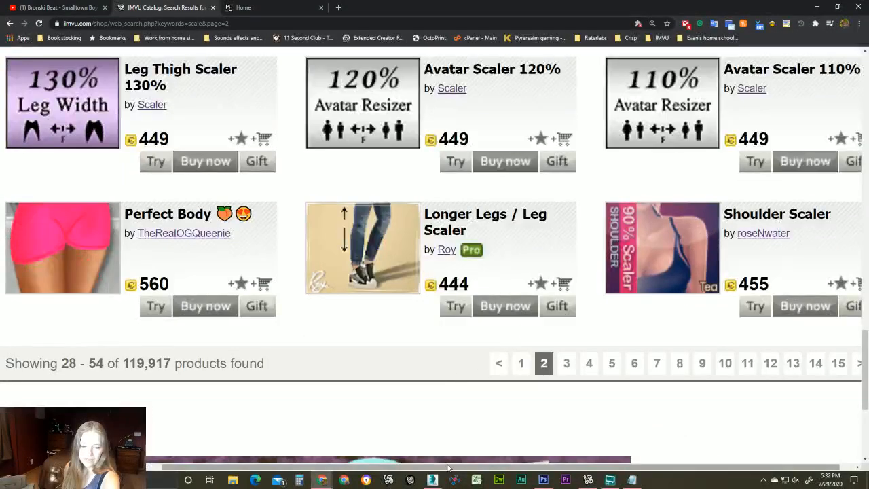
pyautogui.moveTo(447, 468); pyautogui.dragTo(402, 465)
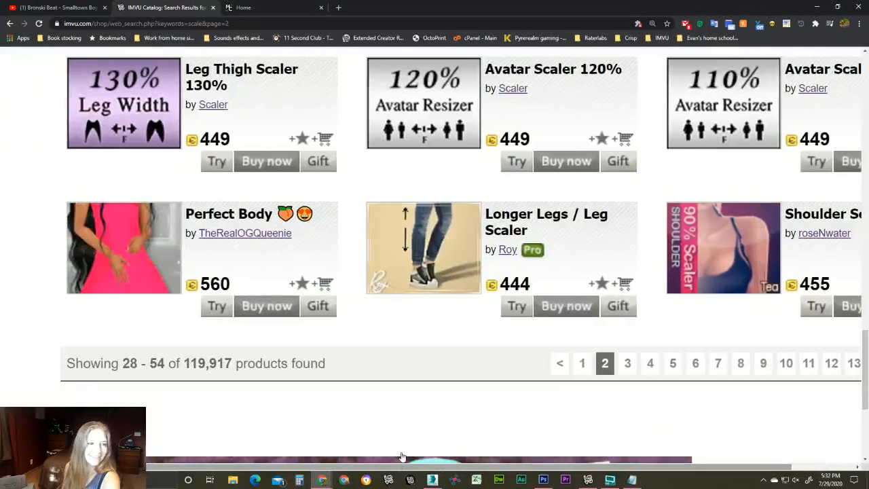
pyautogui.scroll(2, 444, 380)
pyautogui.scroll(-2, 762, 393)
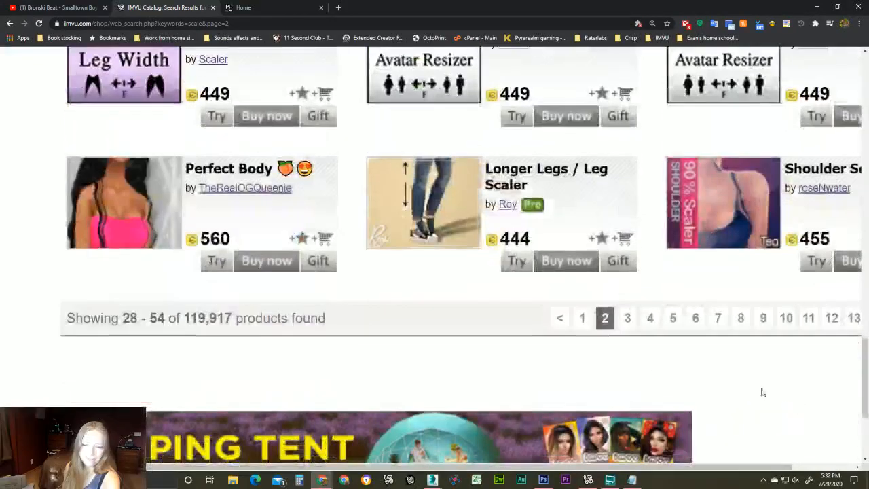
# Open page 7 of the "scale" results and return the page zoom to 100% to view its scalers.
pyautogui.click(718, 319)
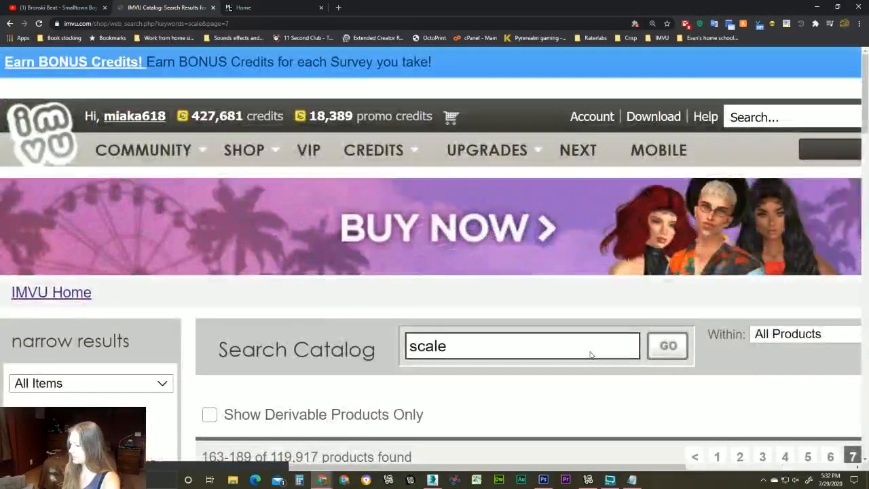
pyautogui.scroll(-6, 589, 353)
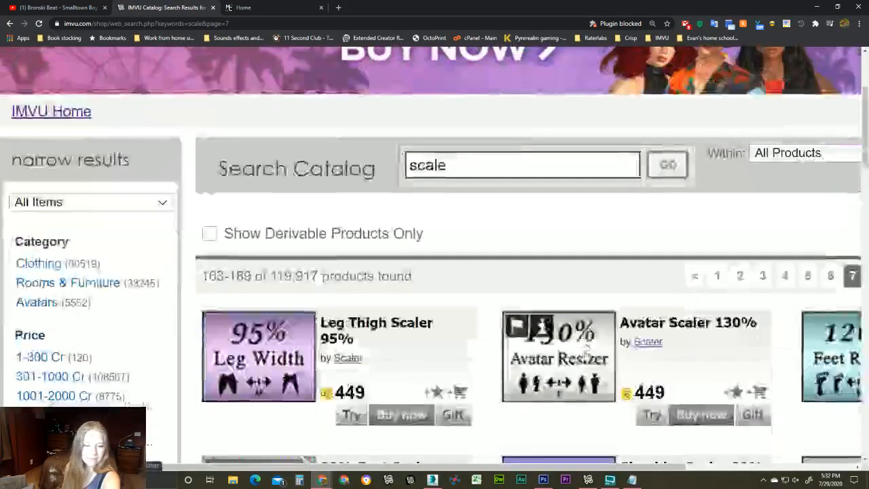
pyautogui.click(858, 23)
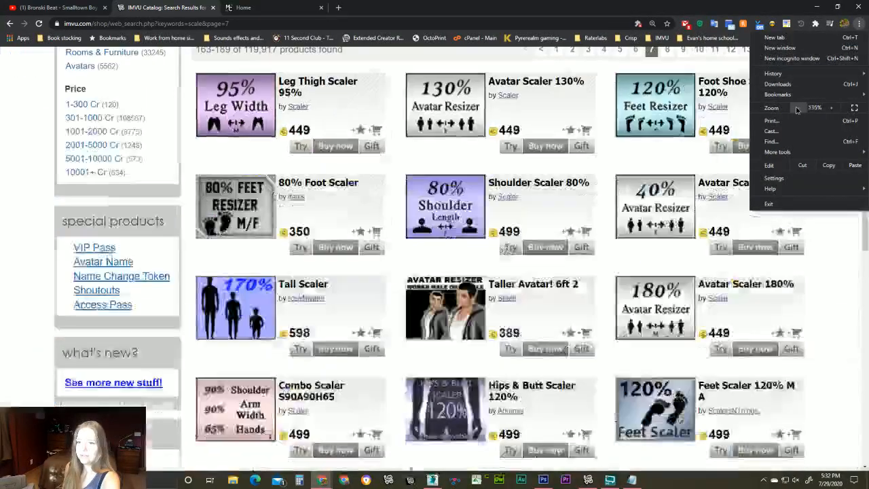
pyautogui.click(797, 107)
pyautogui.click(797, 107)
pyautogui.click(796, 108)
pyautogui.click(797, 109)
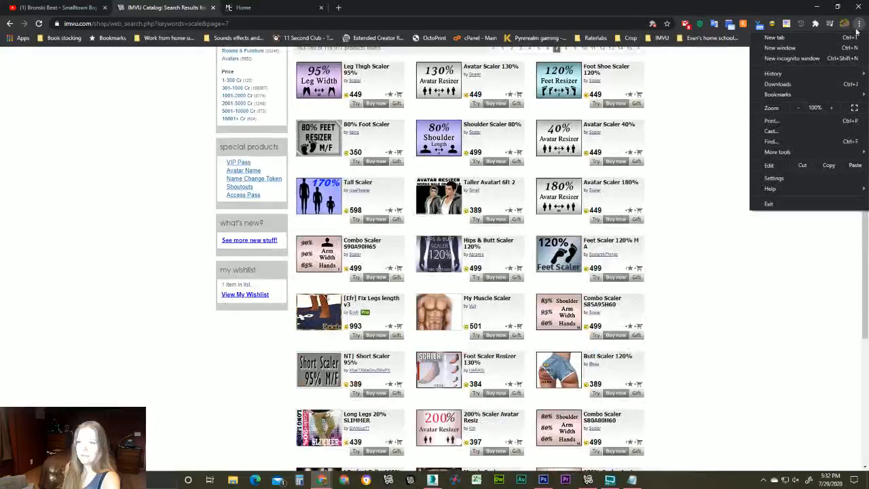
pyautogui.click(500, 248)
pyautogui.scroll(3, 500, 247)
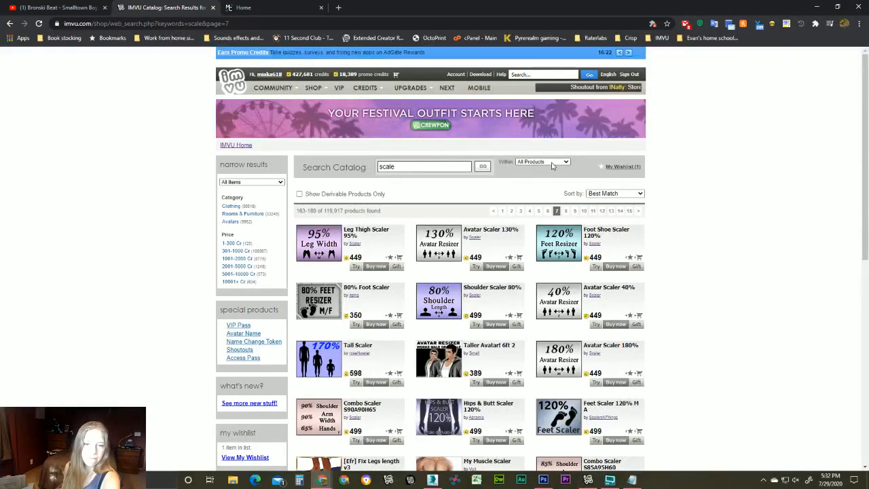
# Clear the catalog search term, search with no keyword and narrow the results to the Clothing category.
pyautogui.moveTo(397, 166); pyautogui.dragTo(333, 166)
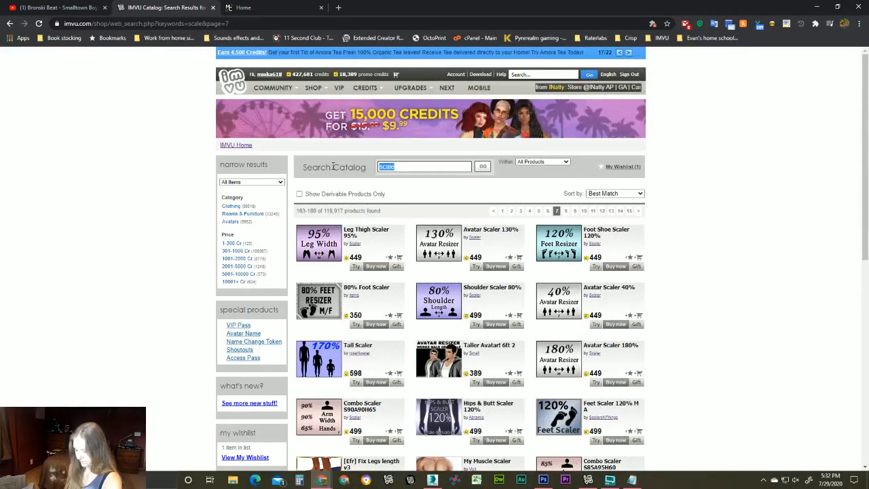
pyautogui.press('BackSpace')
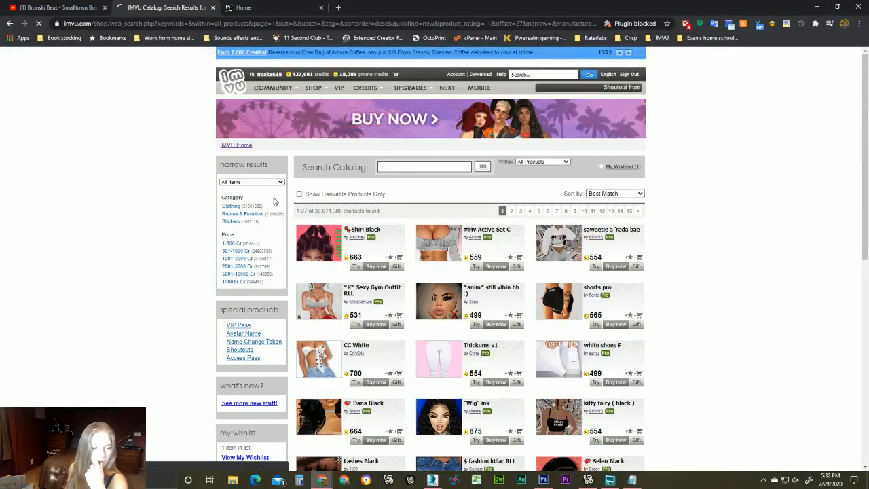
pyautogui.click(231, 205)
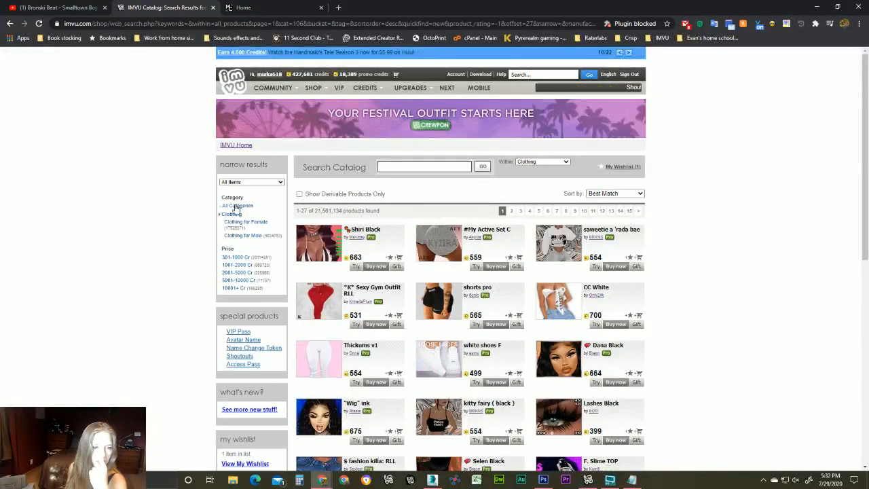
# Narrow the catalog to Female Accessories within Clothing for Female and open the Perfect Body product page.
pyautogui.click(249, 223)
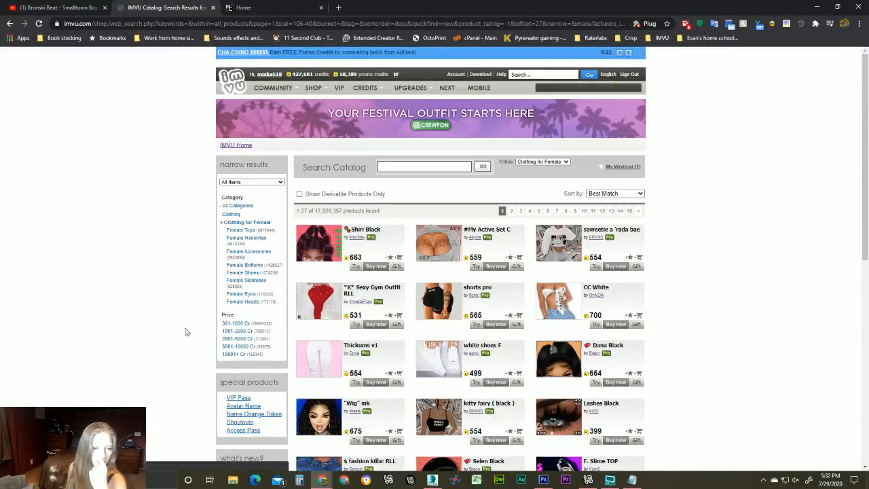
pyautogui.click(250, 252)
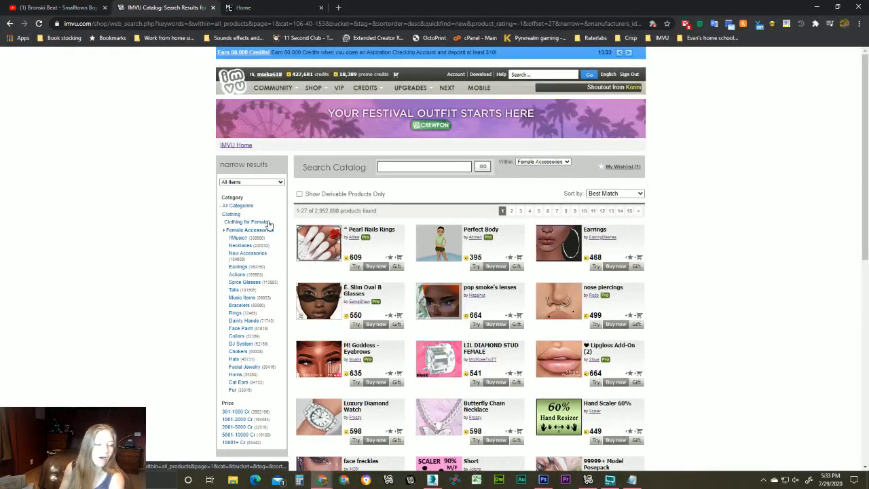
pyautogui.click(463, 254)
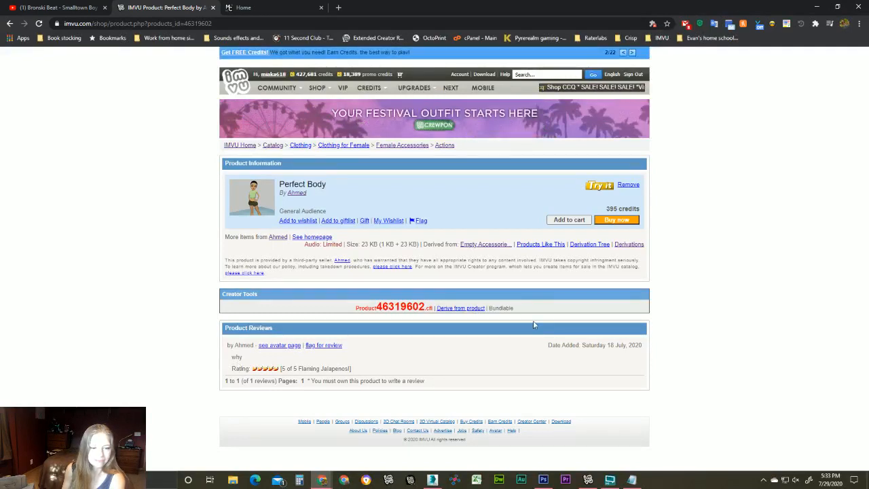
# Derive a new product from Perfect Body and put the saved red-top and black-jeans outfit on the avatar.
pyautogui.click(468, 309)
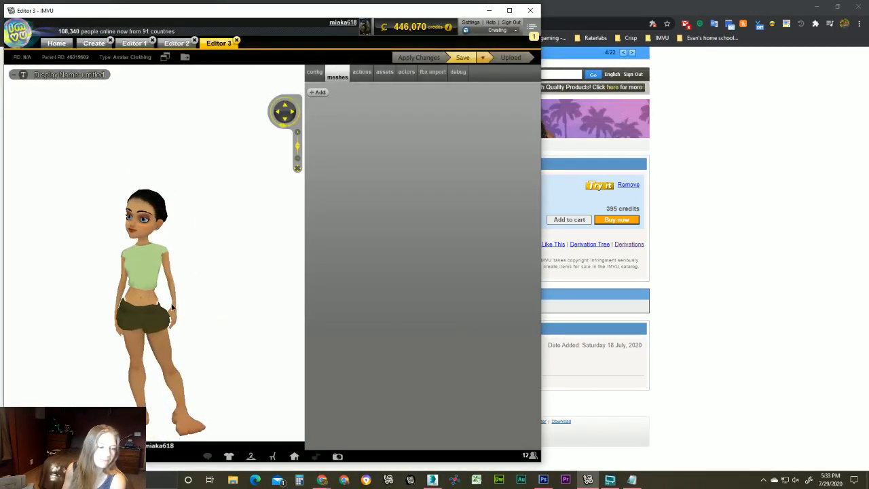
pyautogui.scroll(-5, 172, 307)
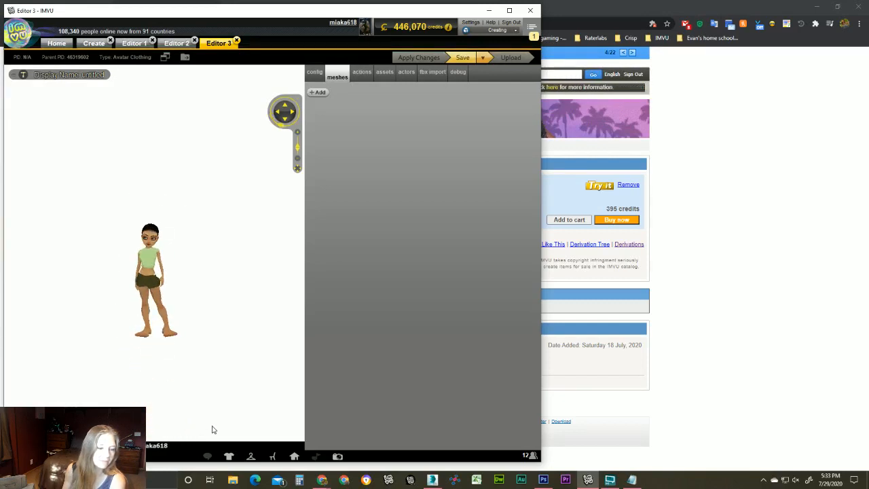
pyautogui.click(251, 456)
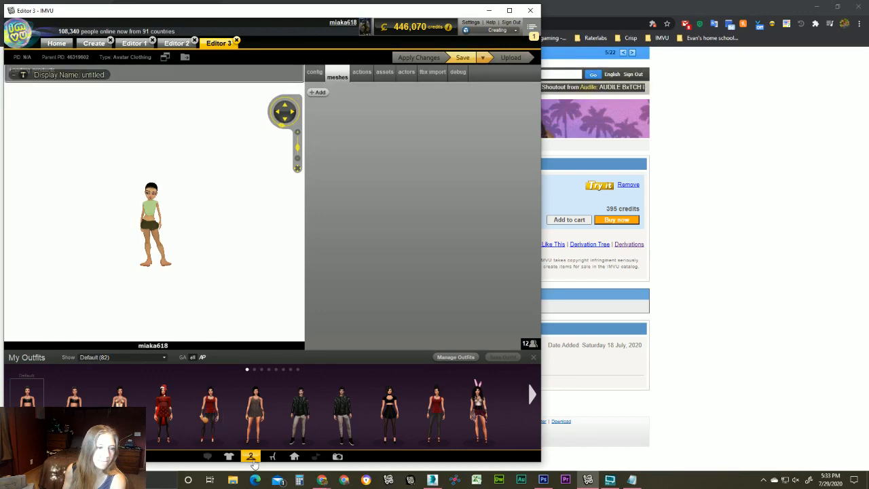
pyautogui.click(251, 456)
pyautogui.scroll(5, 124, 373)
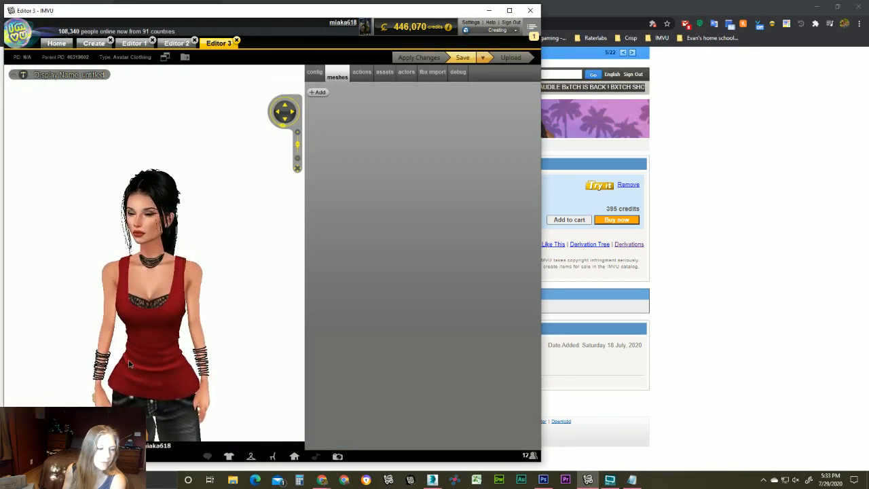
# Examine the dressed avatar's proportions from the front and side, and close the derived product without saving.
pyautogui.moveTo(125, 373); pyautogui.dragTo(140, 333, button='middle')
pyautogui.scroll(-3, 140, 333)
pyautogui.moveTo(140, 334); pyautogui.dragTo(165, 333)
pyautogui.scroll(4, 165, 331)
pyautogui.moveTo(107, 335); pyautogui.dragTo(82, 336)
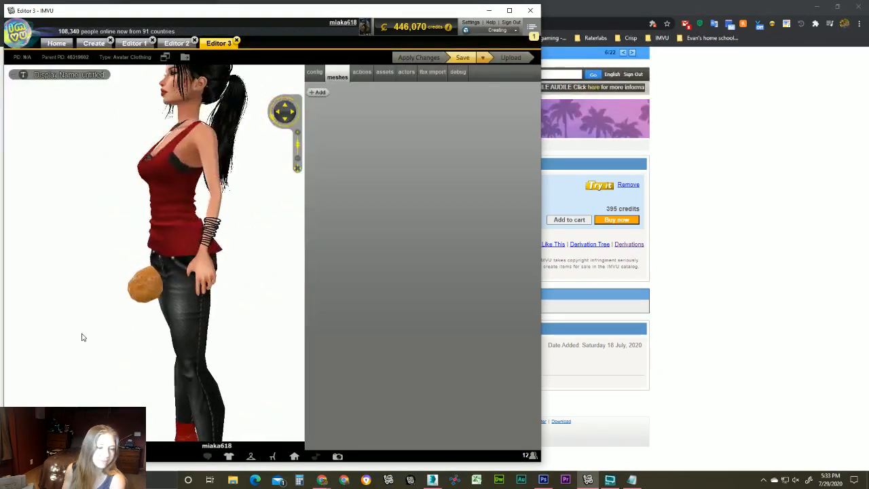
pyautogui.click(236, 42)
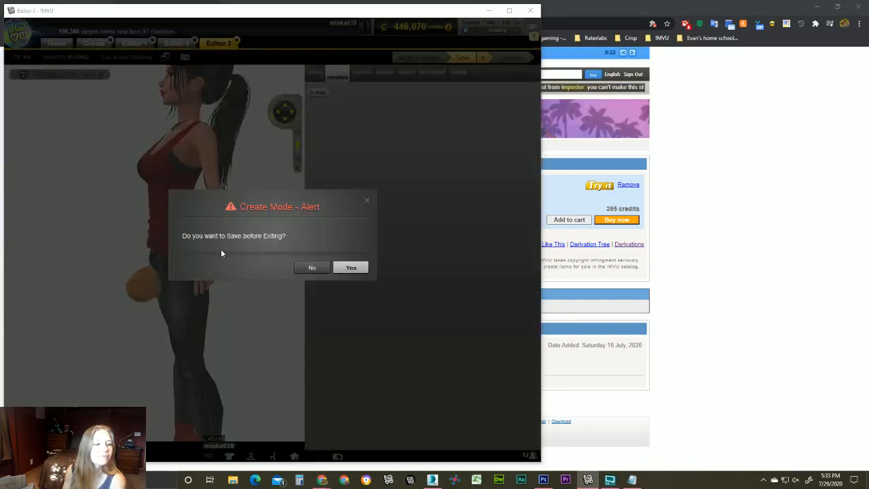
pyautogui.click(312, 267)
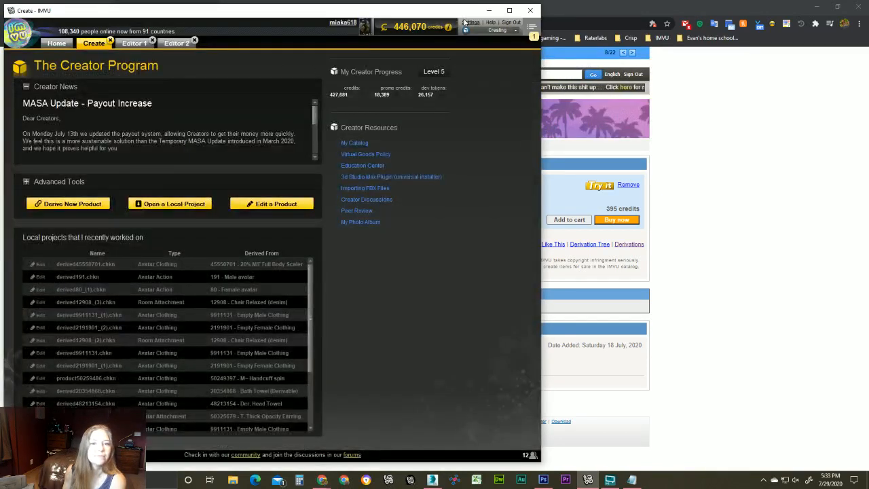
pyautogui.click(487, 11)
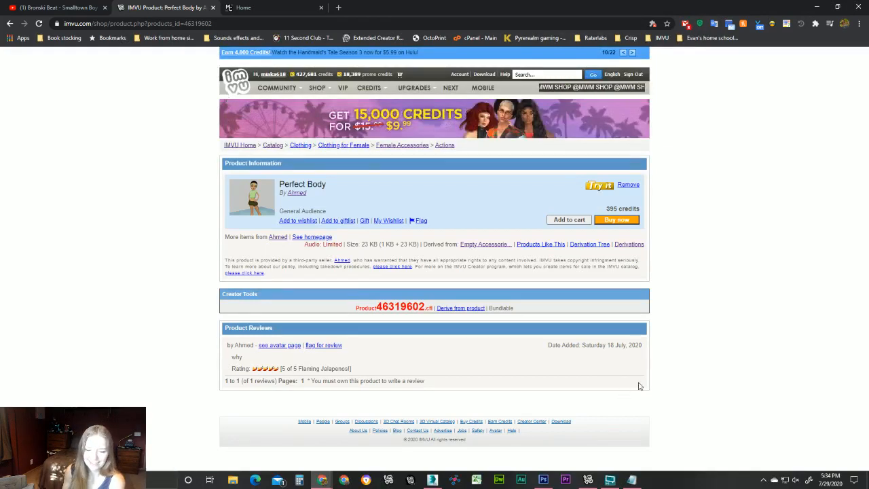
pyautogui.click(591, 478)
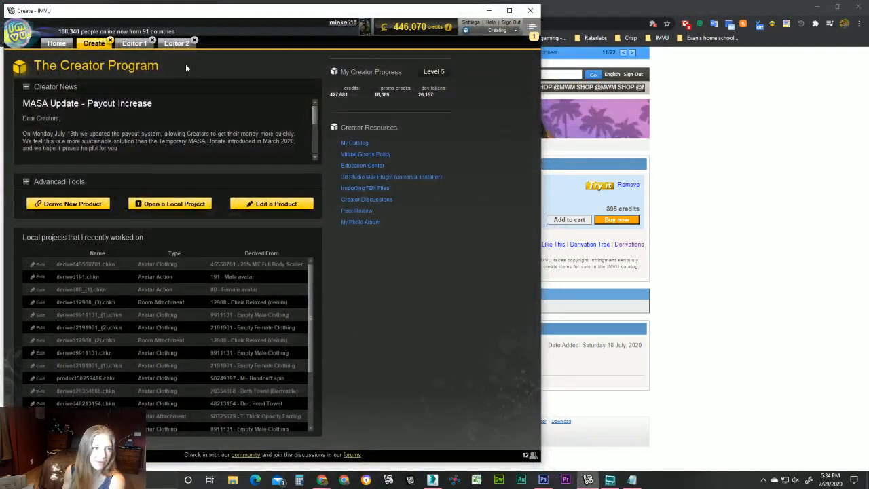
pyautogui.click(489, 11)
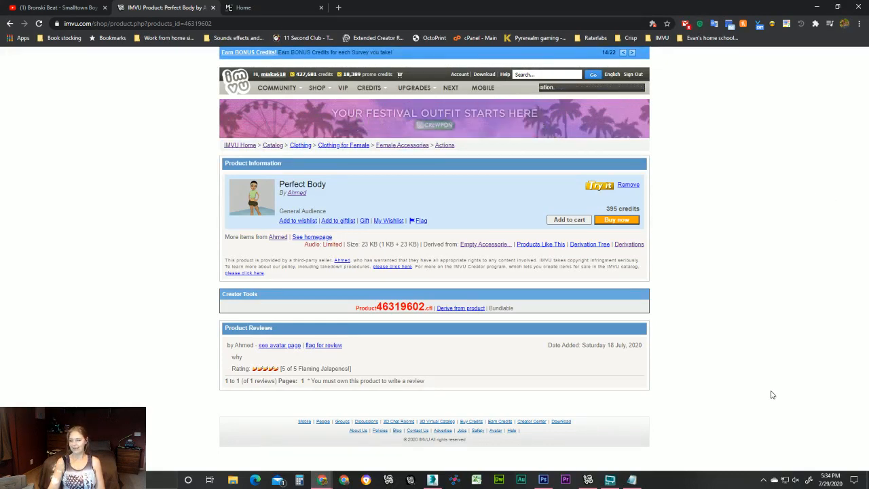
# Switch to the IMVU Editor 2 project, put the red-top and black-jeans outfit on the avatar and inspect its high heels.
pyautogui.click(587, 479)
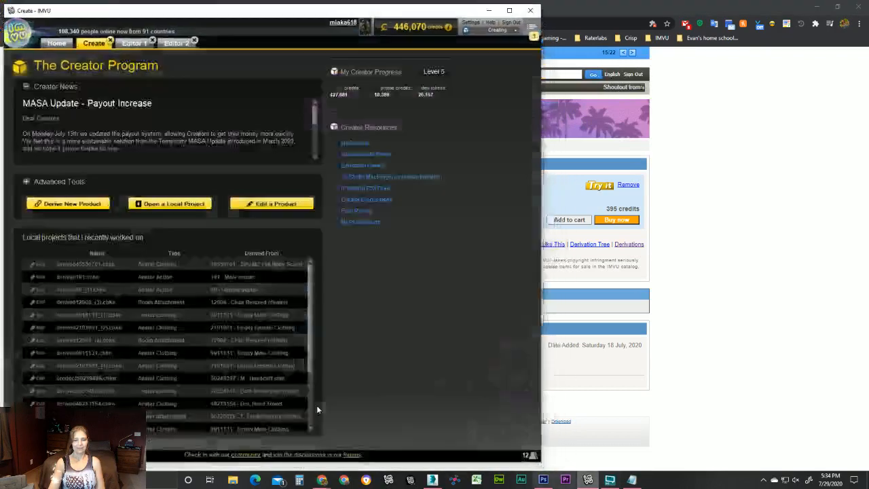
pyautogui.click(178, 45)
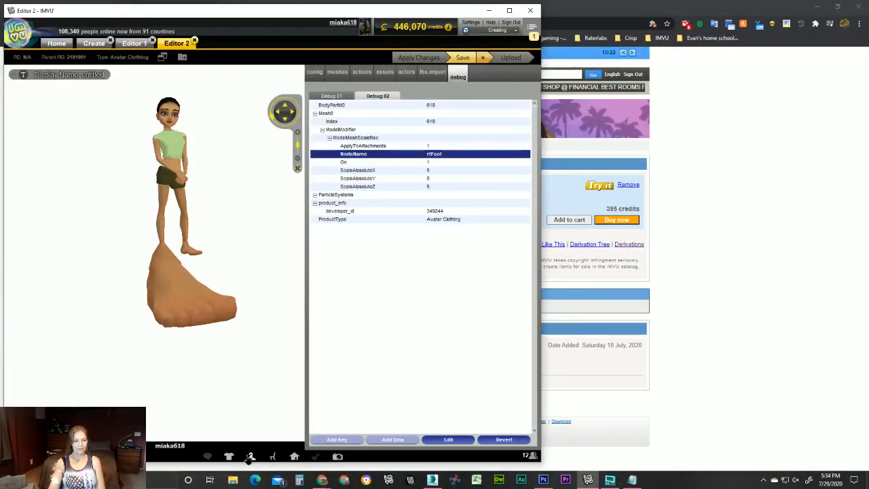
pyautogui.click(250, 456)
pyautogui.moveTo(219, 428)
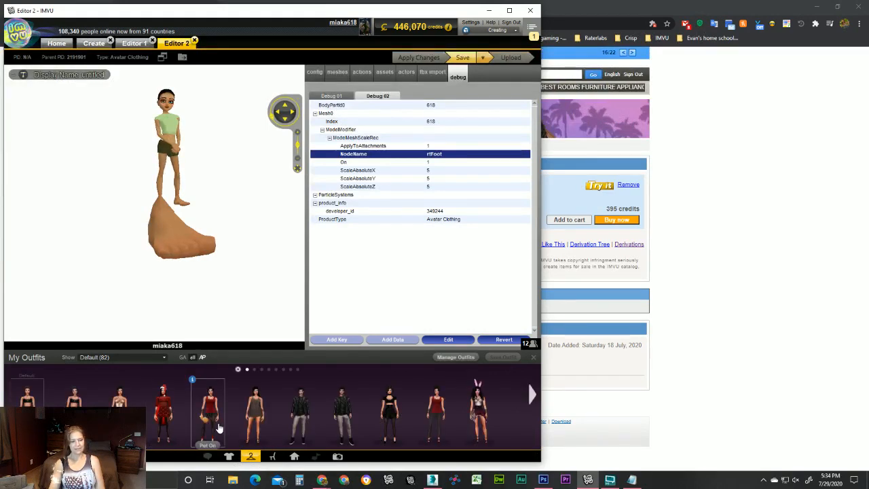
pyautogui.click(207, 444)
pyautogui.click(251, 456)
pyautogui.scroll(5, 122, 266)
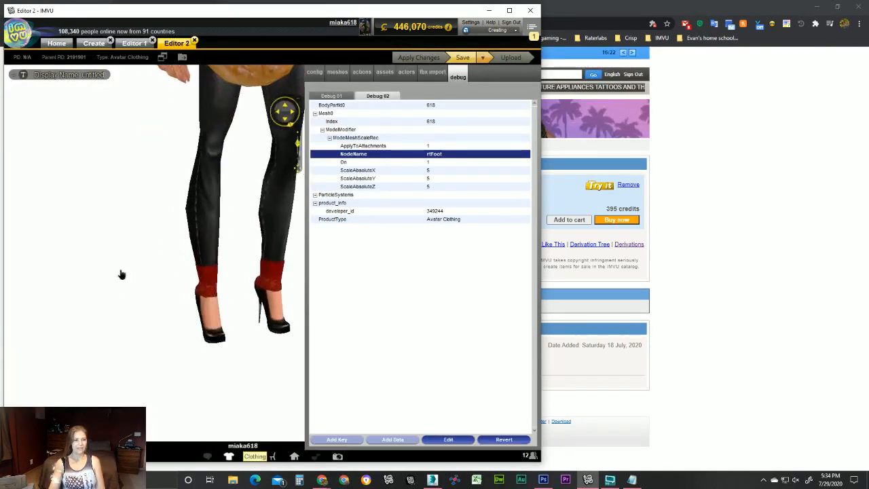
pyautogui.scroll(-5, 121, 275)
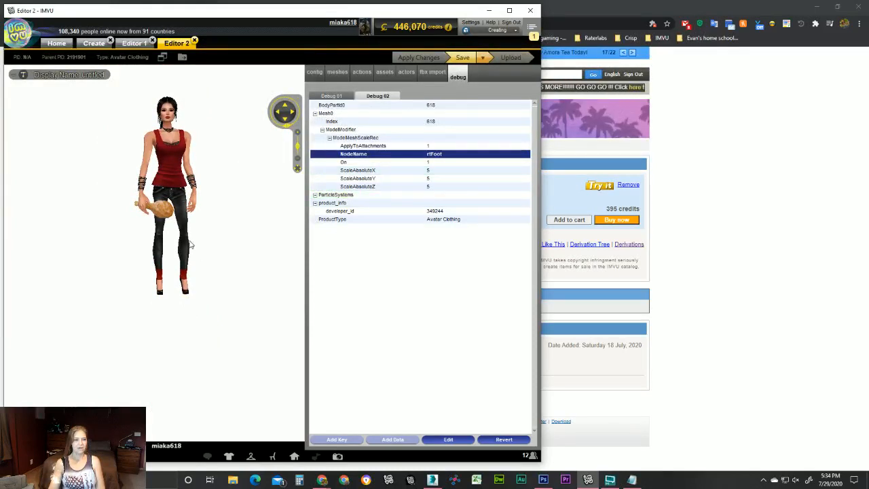
pyautogui.scroll(4, 266, 231)
pyautogui.scroll(-5, 190, 247)
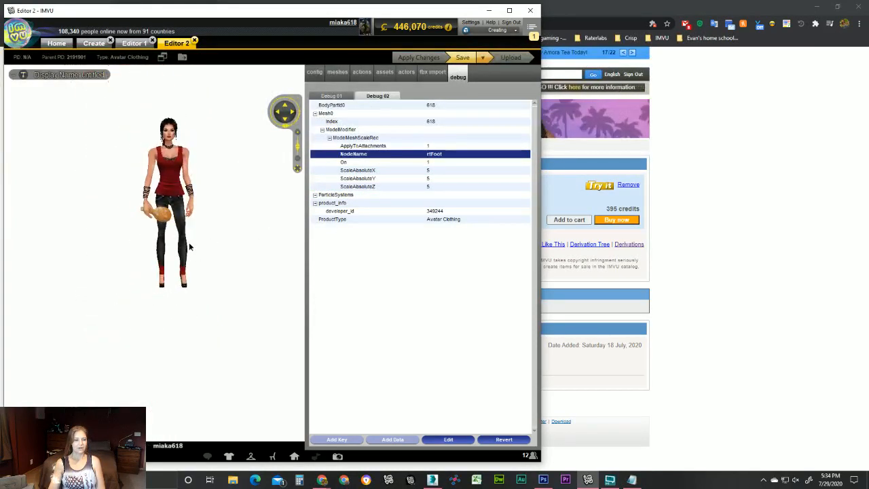
# Look through the recently added inventory items and remove the high heels from the items the avatar is wearing.
pyautogui.click(229, 456)
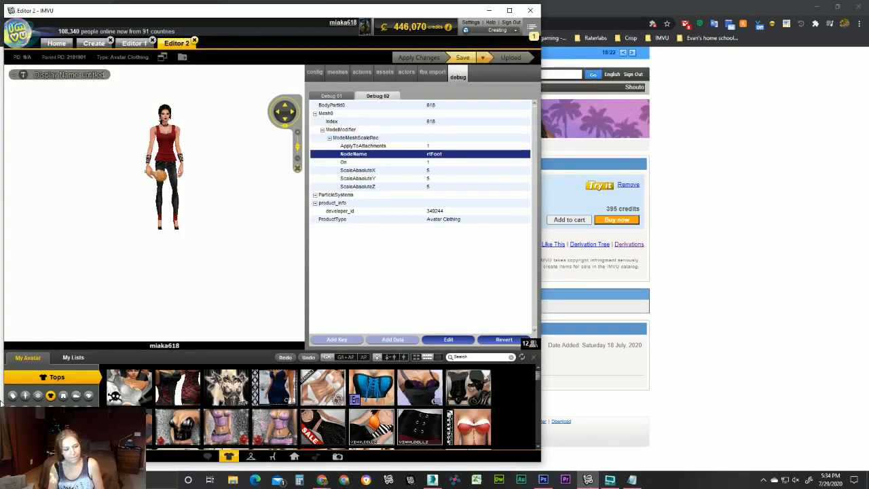
pyautogui.click(11, 396)
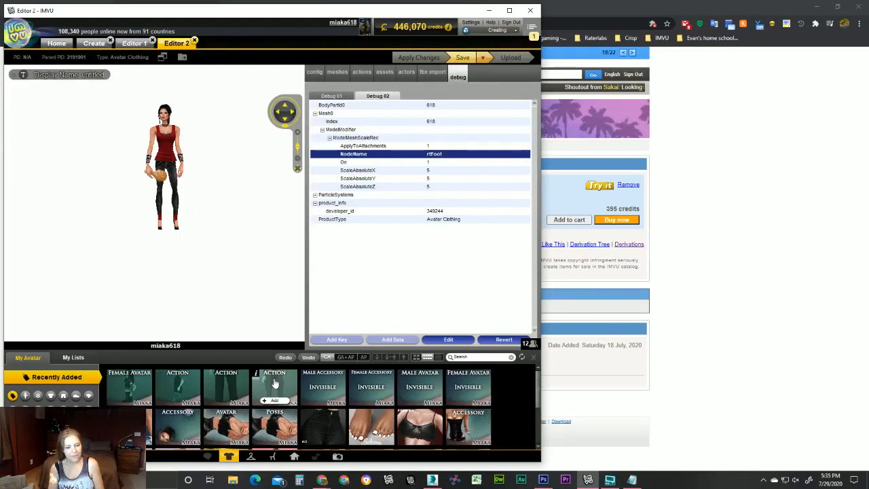
pyautogui.scroll(-1, 380, 410)
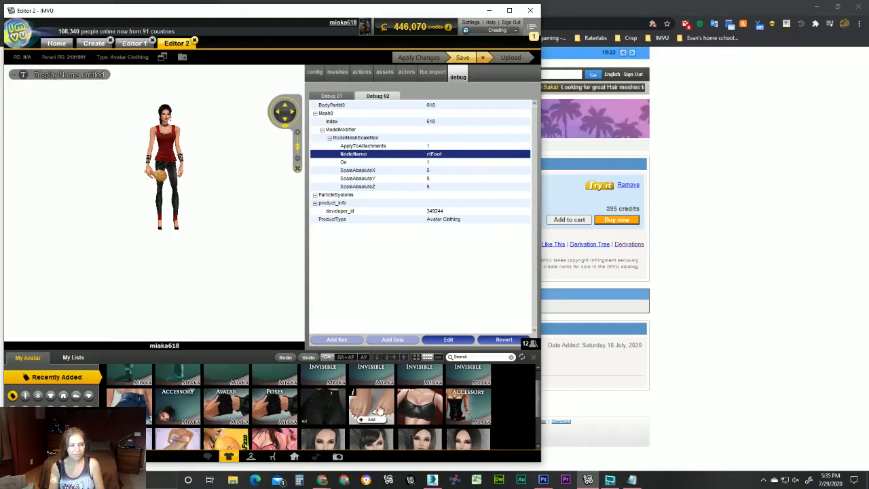
pyautogui.scroll(-2, 377, 412)
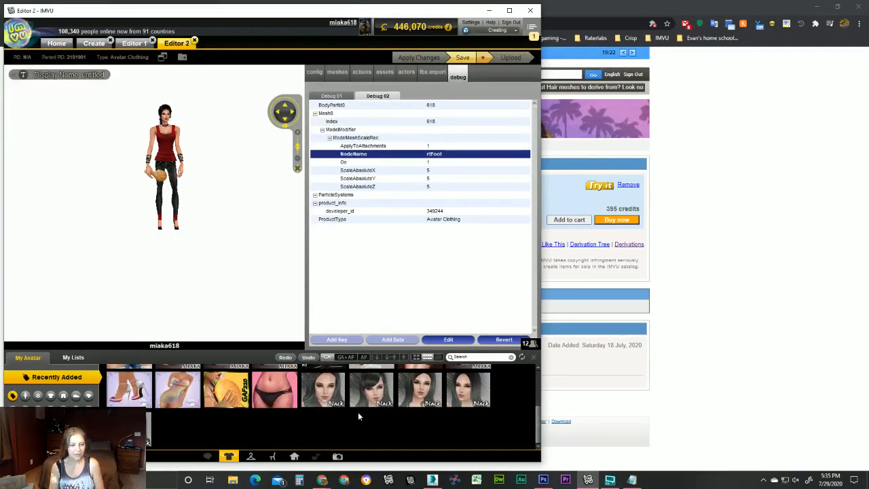
pyautogui.scroll(1, 358, 411)
pyautogui.scroll(1, 370, 397)
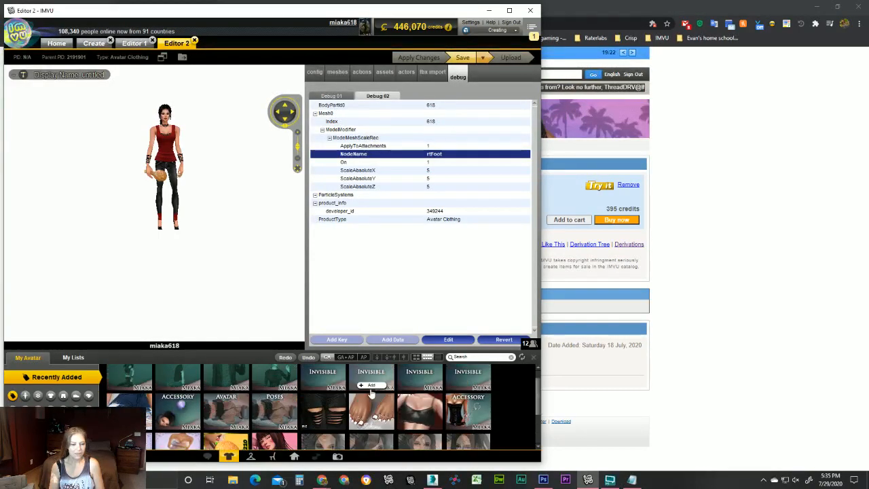
pyautogui.click(25, 396)
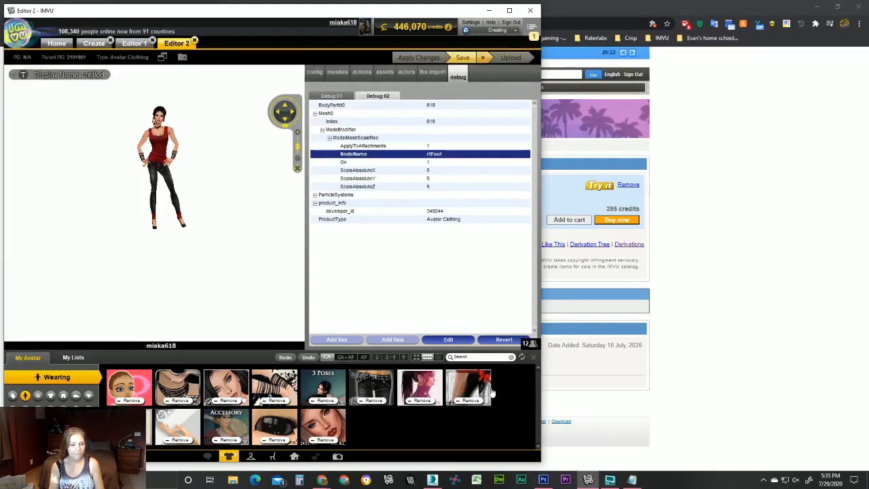
pyautogui.click(467, 389)
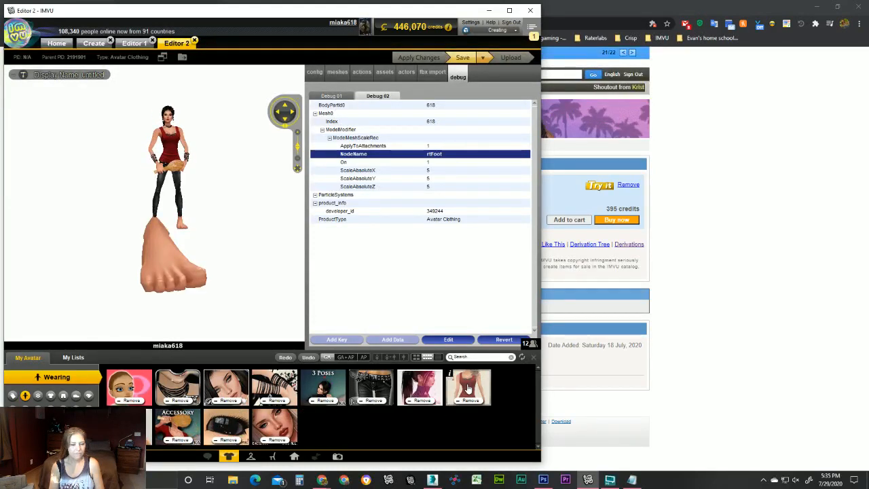
# Put the stone block shoes on the avatar and inspect them from the side.
pyautogui.click(76, 398)
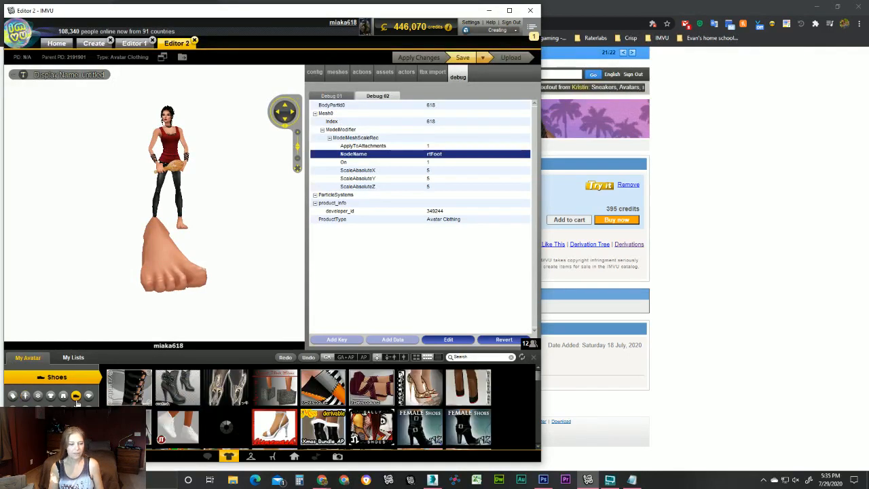
pyautogui.click(282, 387)
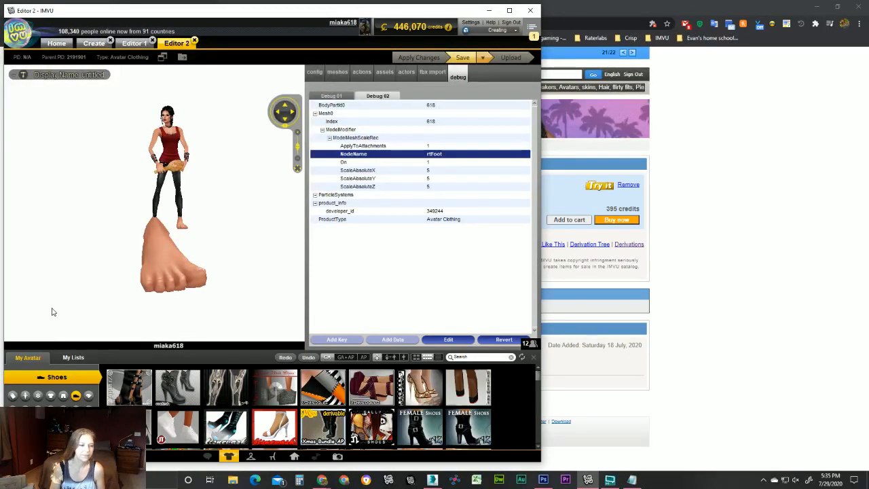
pyautogui.moveTo(52, 310); pyautogui.dragTo(148, 263)
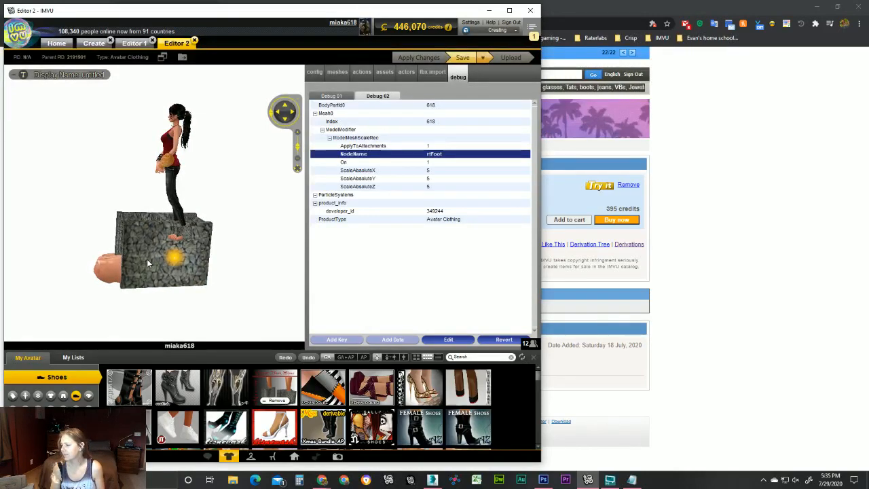
# Add the GAF210 turkey leg from the recently added items and inspect it in the avatar's hands.
pyautogui.click(25, 395)
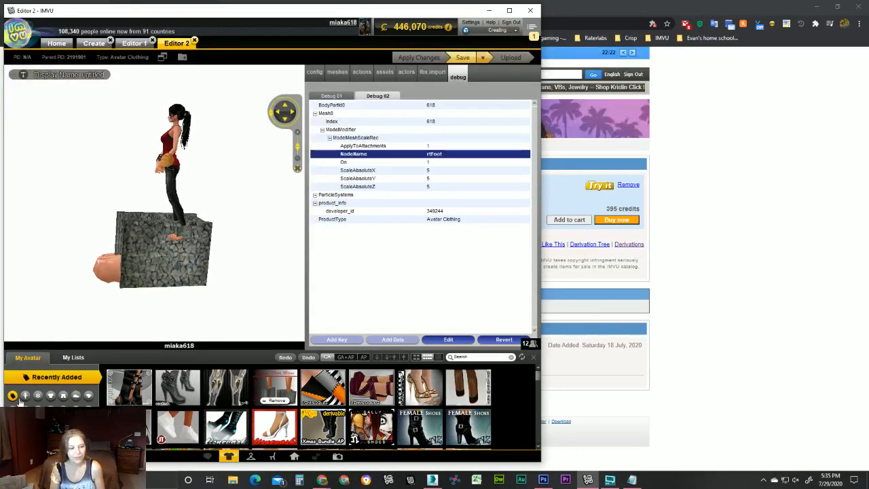
pyautogui.scroll(-5, 225, 403)
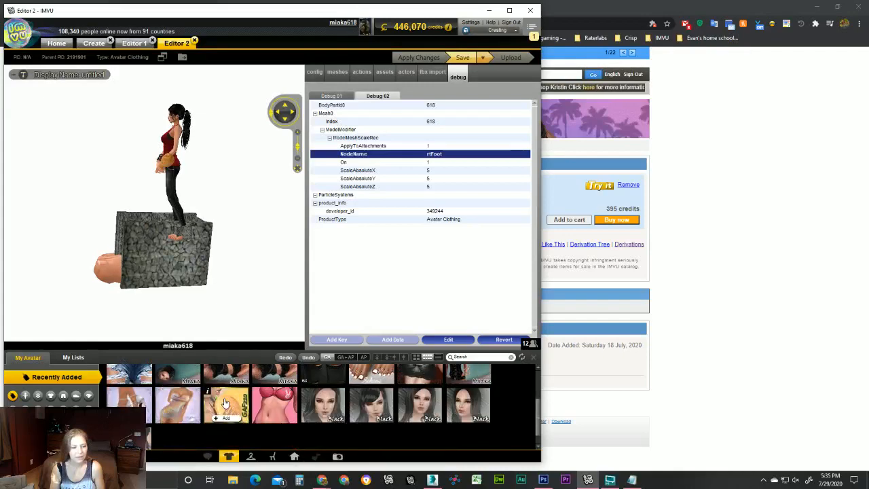
pyautogui.click(225, 403)
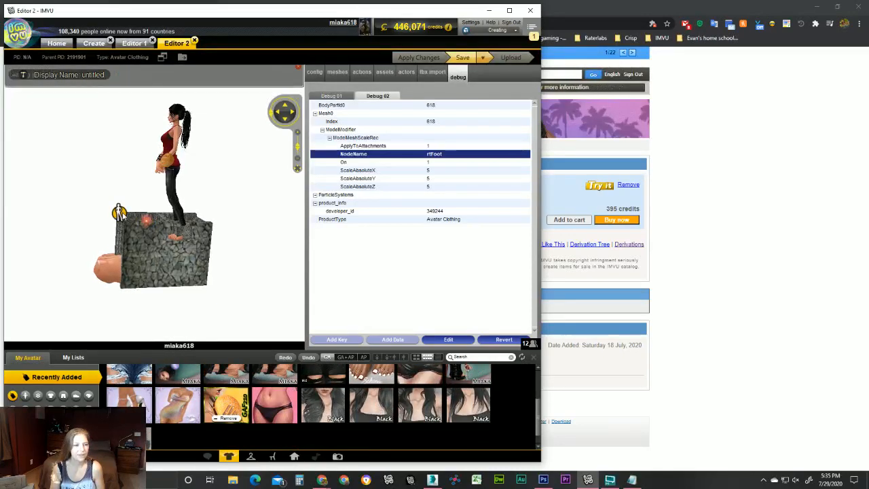
pyautogui.moveTo(93, 206); pyautogui.dragTo(199, 183)
pyautogui.scroll(5, 198, 164)
pyautogui.moveTo(198, 163); pyautogui.dragTo(160, 203, button='right')
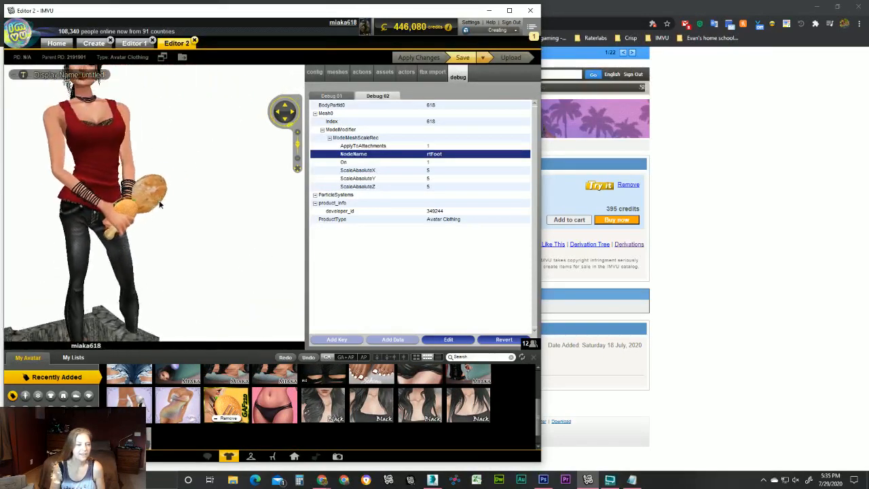
# Hide the clothing inventory and play the burgereat trigger of Eat a Hamburger! Food on the avatar.
pyautogui.click(107, 190)
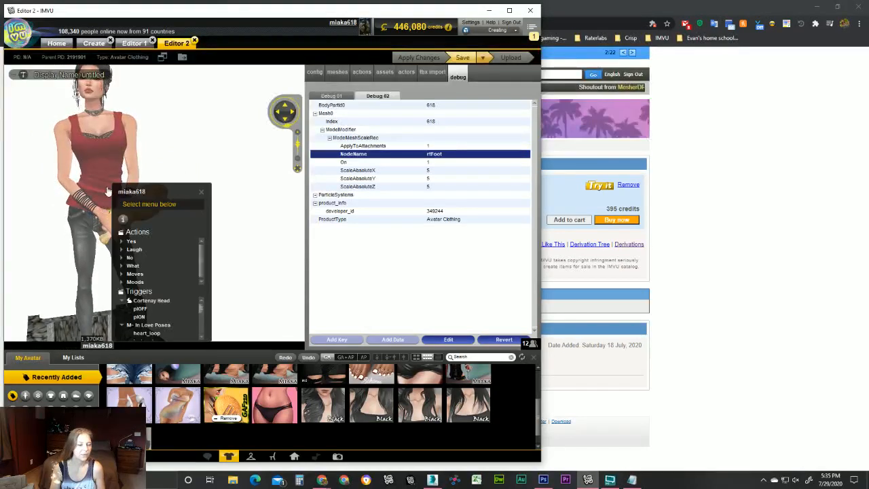
pyautogui.click(123, 300)
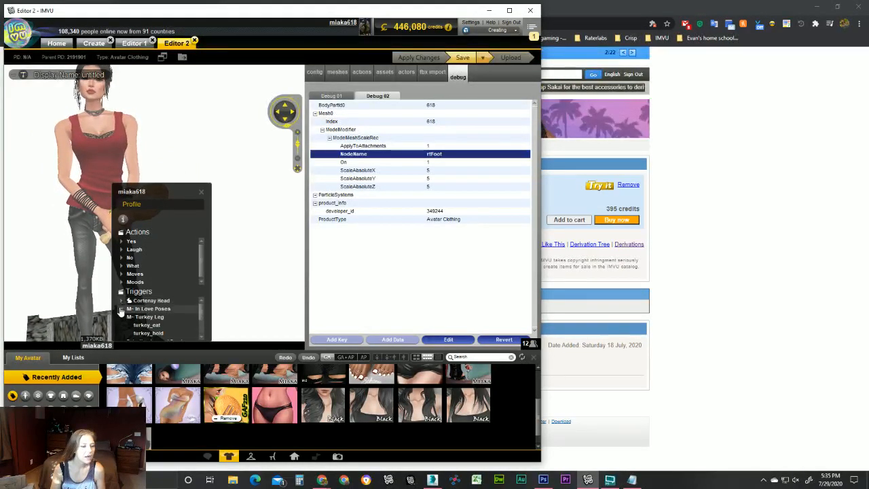
pyautogui.click(229, 455)
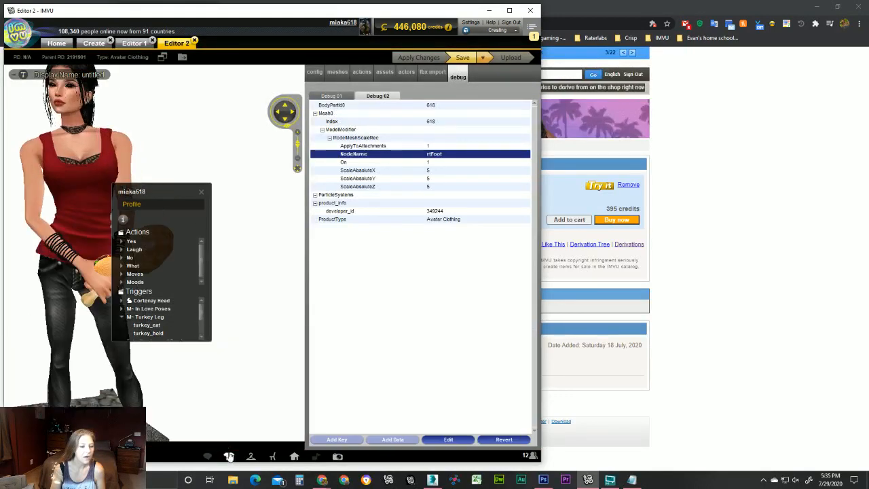
pyautogui.click(201, 338)
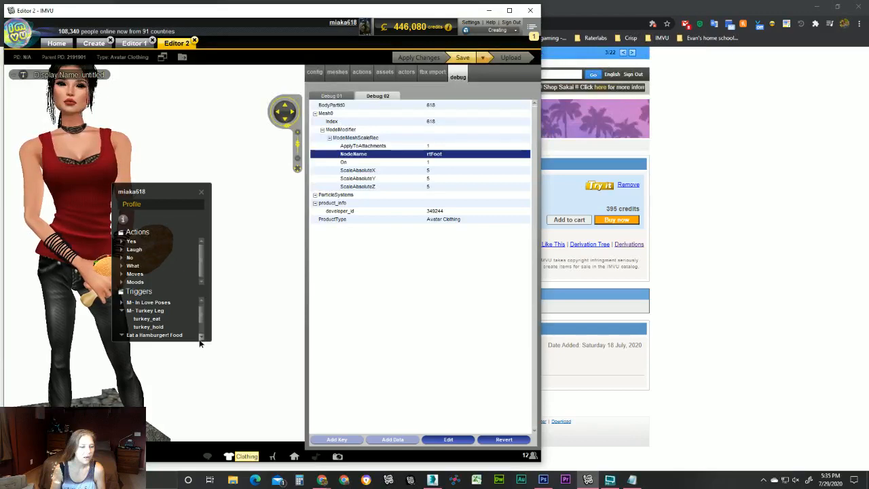
pyautogui.scroll(-2, 156, 339)
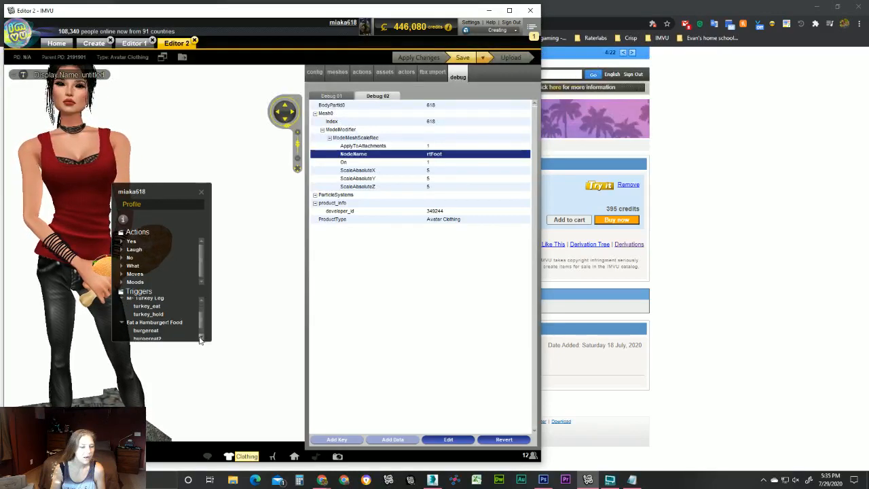
pyautogui.click(152, 326)
pyautogui.moveTo(153, 272); pyautogui.dragTo(101, 281)
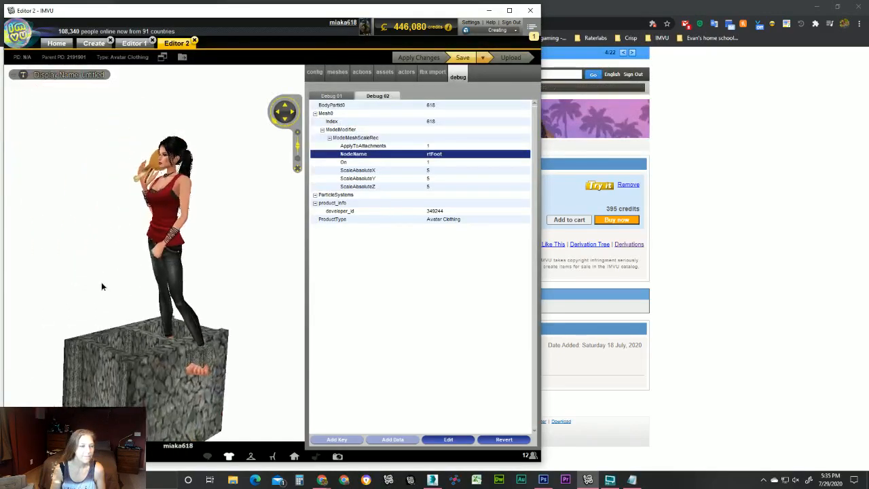
# Play the burgereat2 trigger twice and burgereat once more, inspecting the food in the avatar's raised hand up close.
pyautogui.click(124, 218)
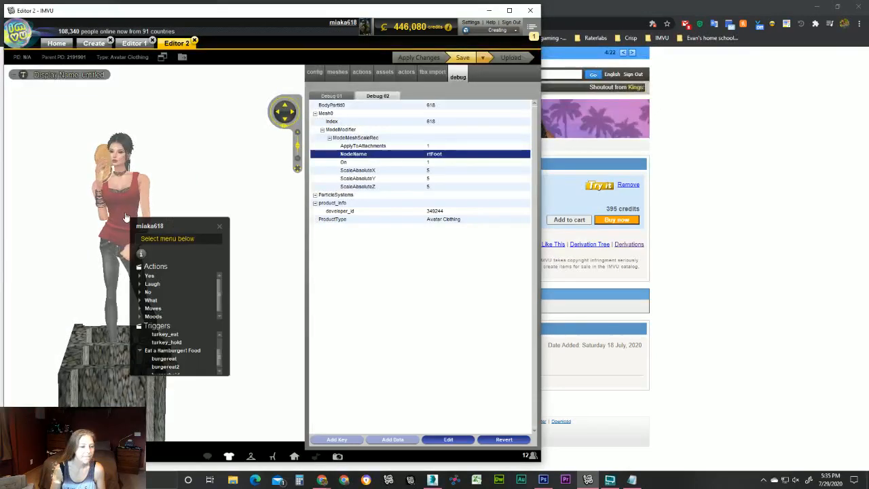
pyautogui.click(174, 368)
pyautogui.click(129, 239)
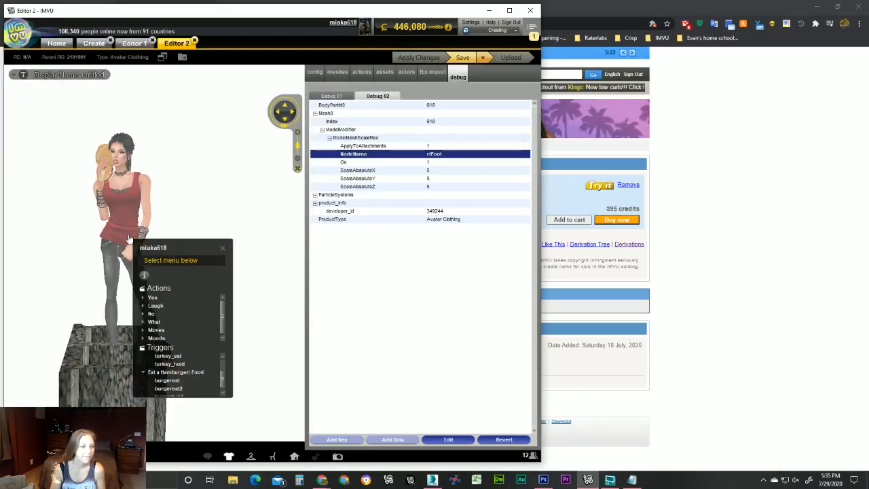
pyautogui.click(178, 391)
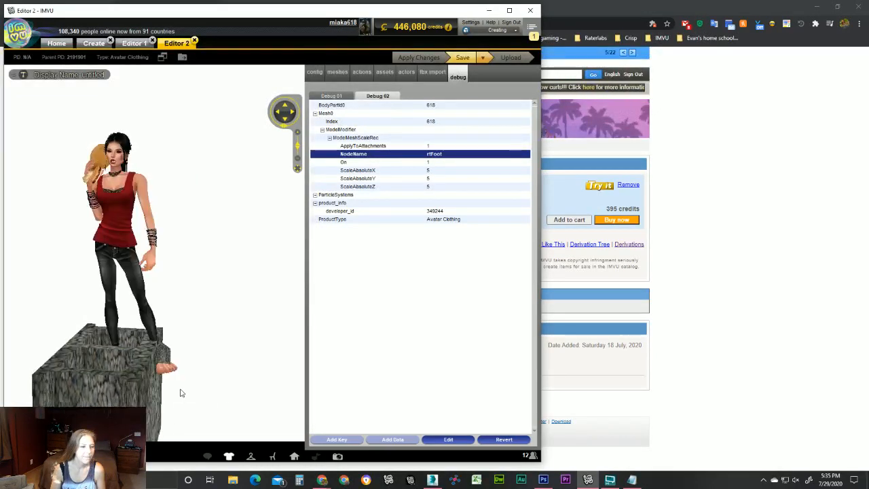
pyautogui.scroll(5, 204, 326)
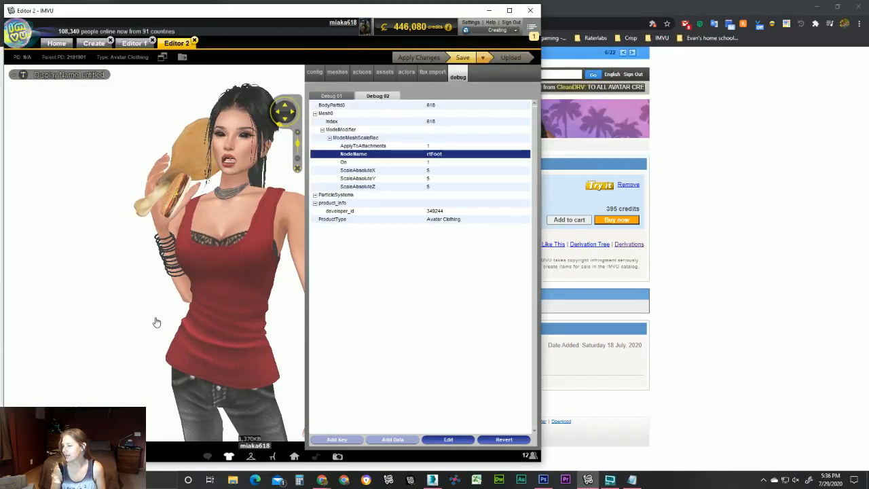
pyautogui.click(203, 292)
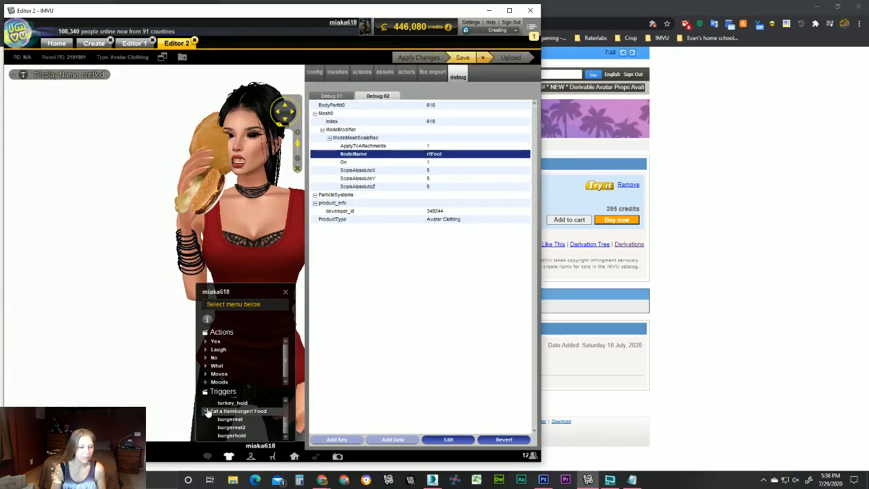
pyautogui.click(257, 422)
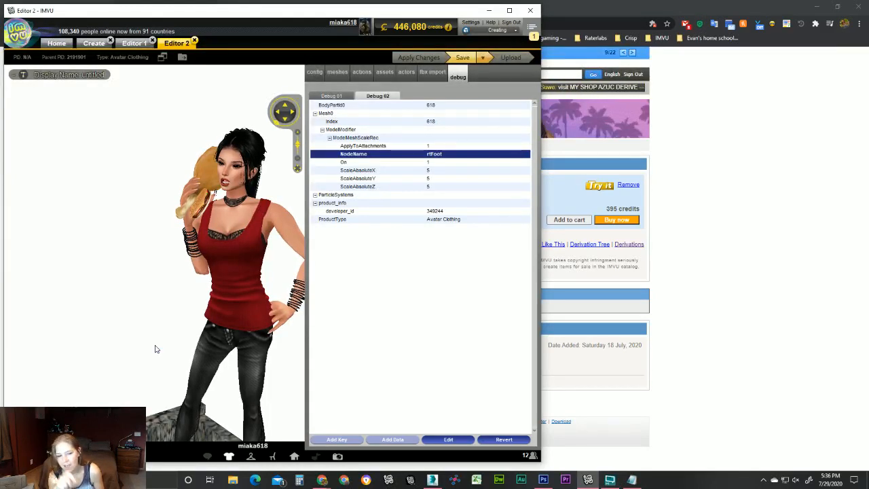
# Inspect the whole avatar from several angles, including the enlarged foot and the stone block shoes.
pyautogui.moveTo(228, 255); pyautogui.dragTo(320, 264)
pyautogui.scroll(-5, 230, 282)
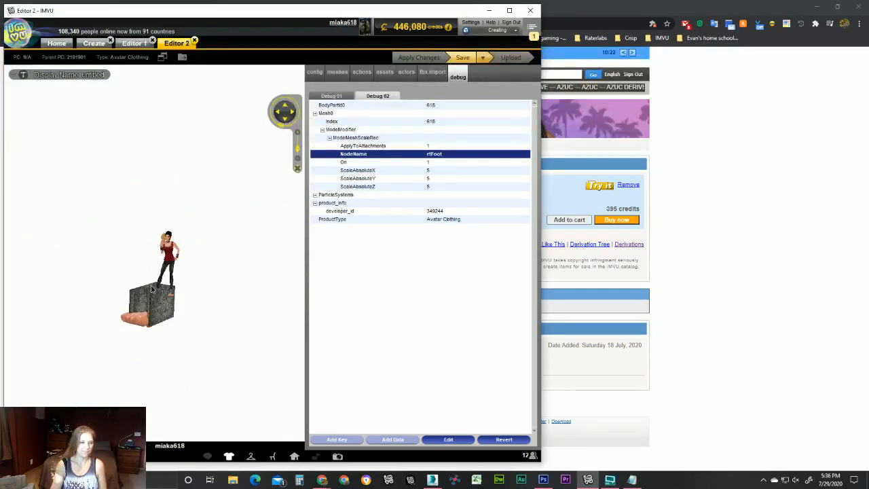
pyautogui.moveTo(242, 287); pyautogui.dragTo(200, 284)
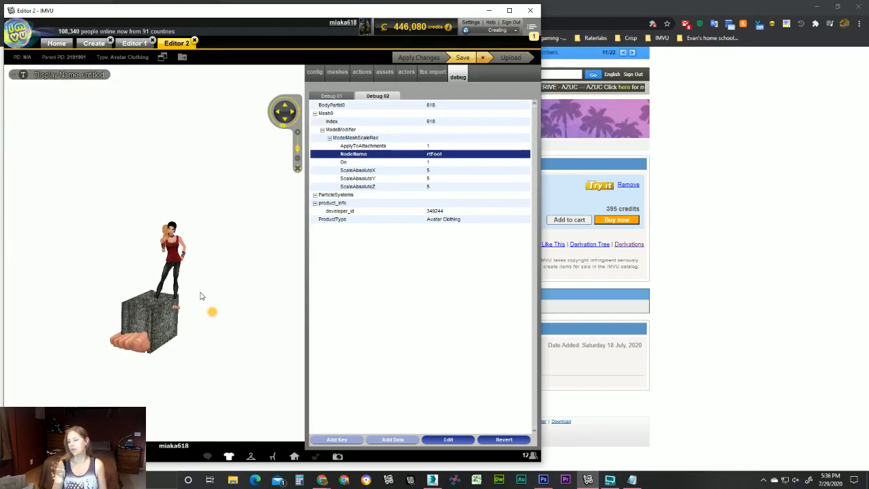
pyautogui.moveTo(164, 315); pyautogui.dragTo(220, 322)
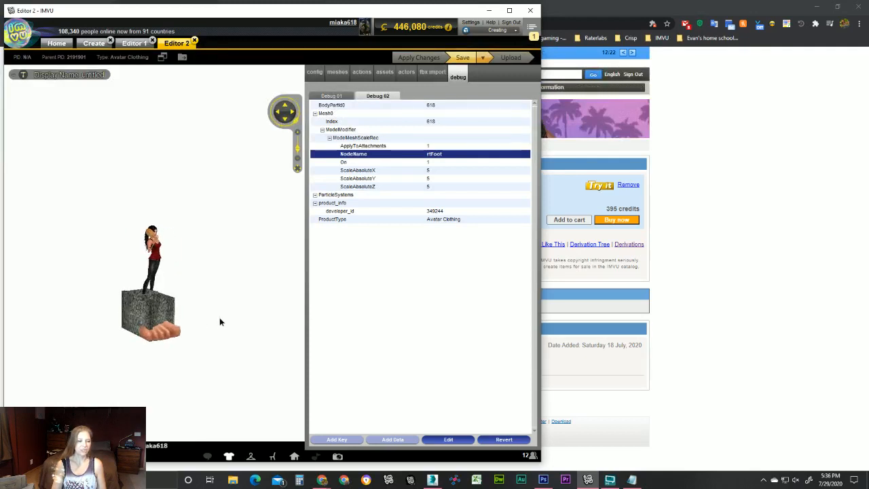